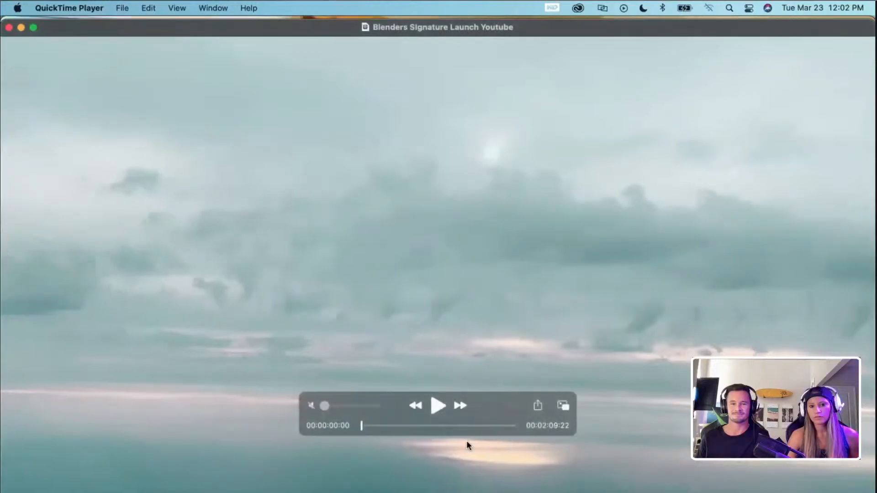
- Watch the Blenders Signature Launch Youtube video up to the shot of the hand touching the sand at sunset, then close it
left_click(438, 405)
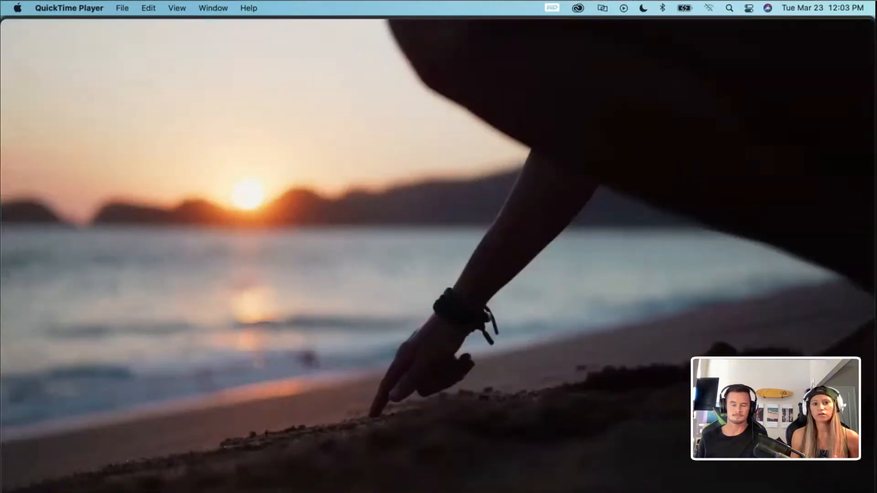
key("space")
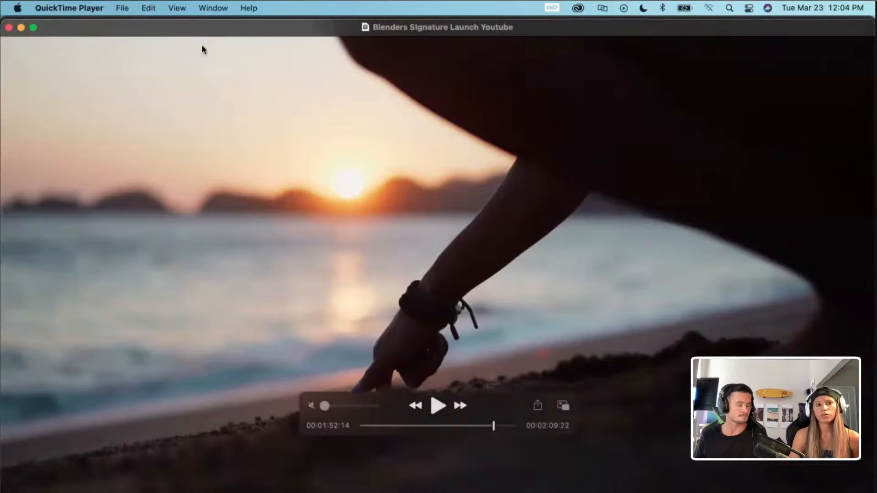
left_click(9, 27)
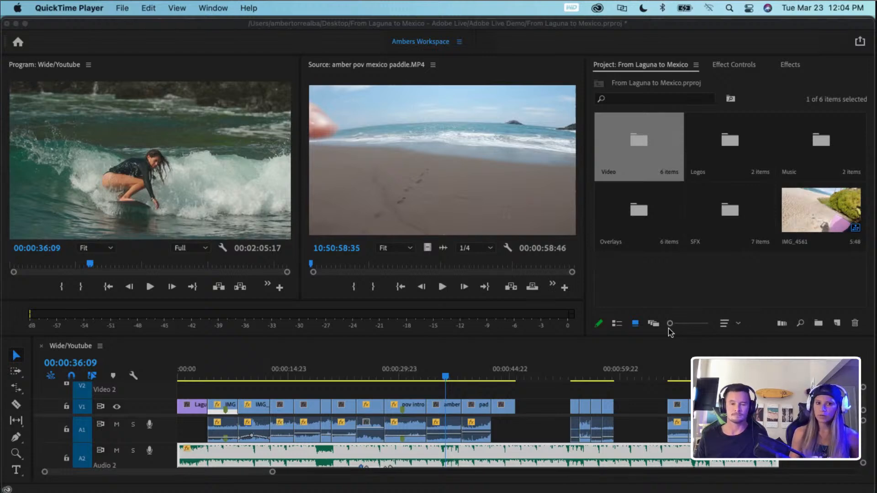
- In Premiere Pro, open the Video bin and play the Wide/Youtube sequence from its start
left_click(638, 173)
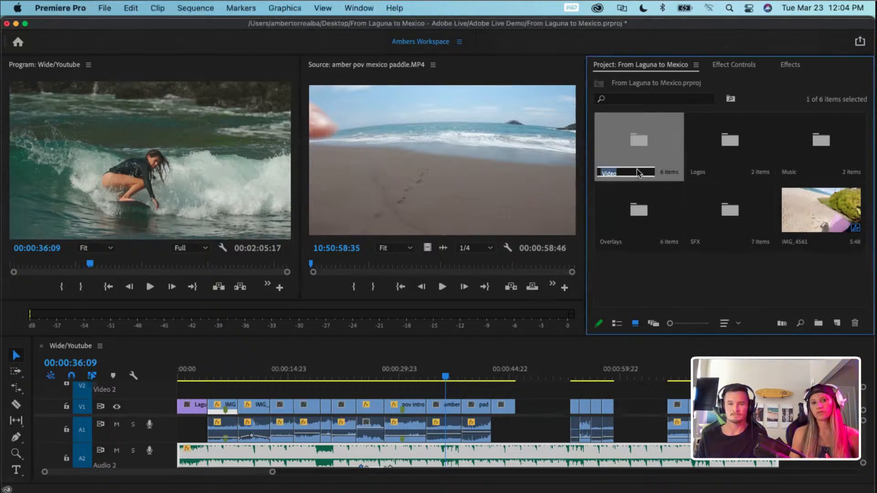
double_click(638, 173)
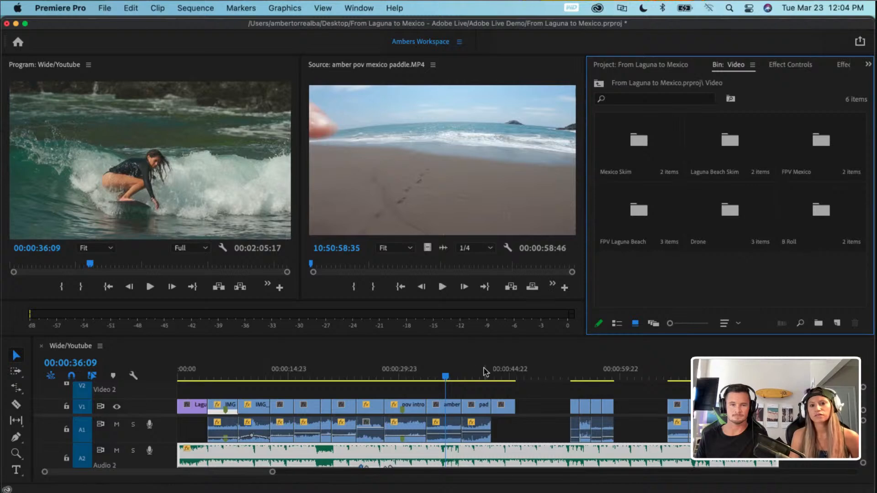
left_click(446, 379)
left_click_drag(446, 379, 155, 388)
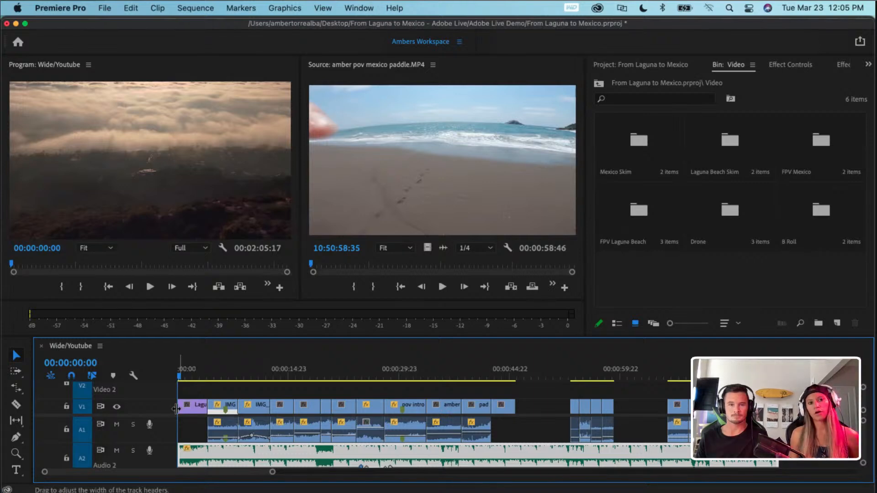
key("space")
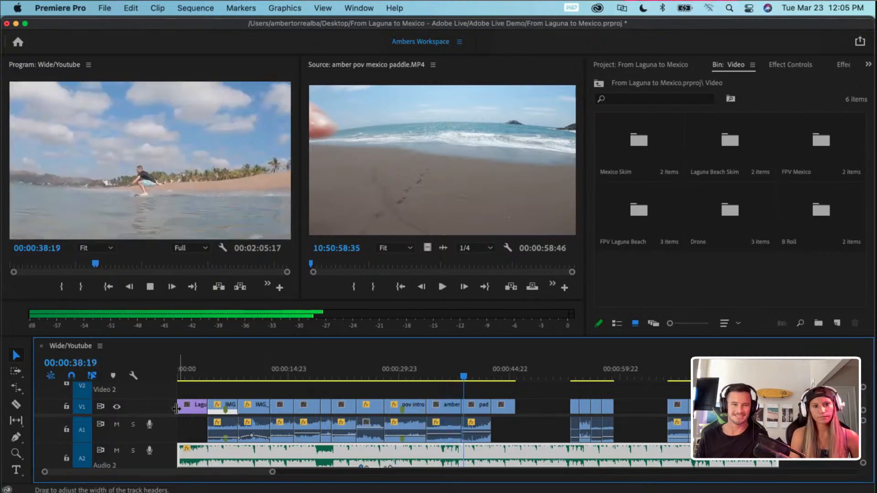
key("space")
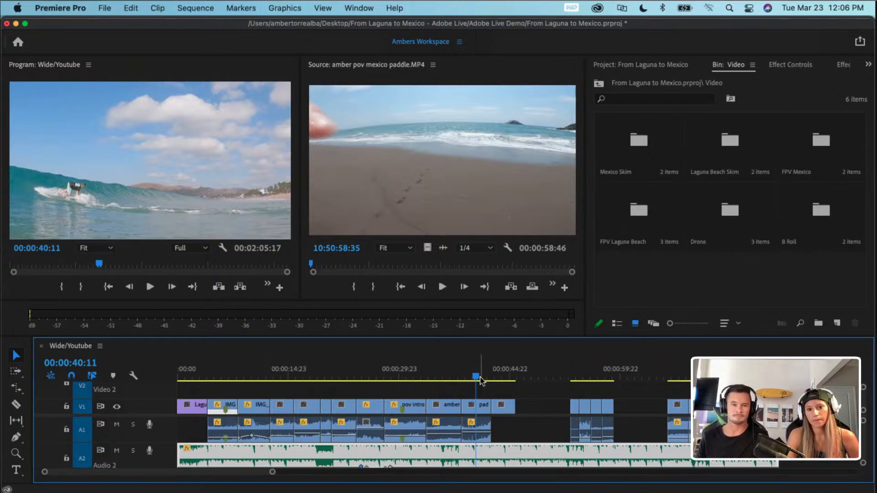
- Scrub through the sequence between about 00:00:38 and 00:00:42 to examine the surfer's ride into the barrel
mouse_move(476, 377)
left_mouse_down()
mouse_move(506, 384)
mouse_move(465, 386)
left_mouse_up()
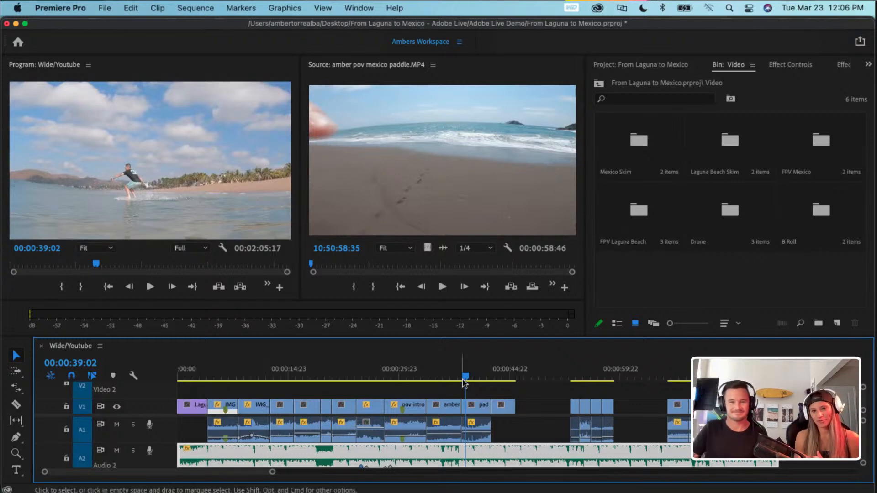
left_click_drag(466, 378, 464, 377)
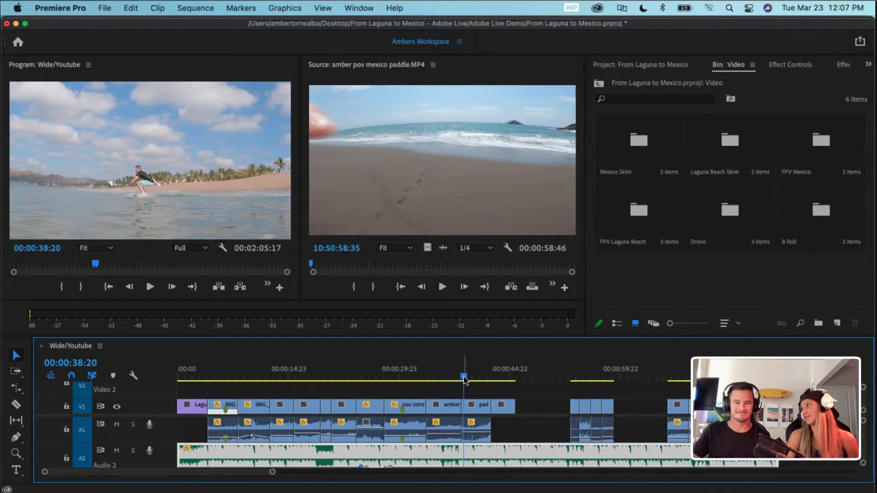
left_click_drag(464, 379, 488, 377)
key("Left")
key("Left")
key("Left")
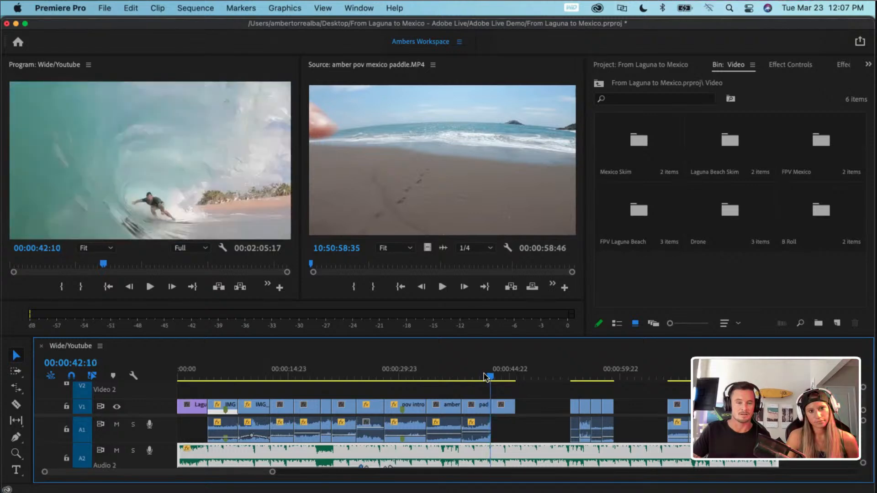
key("Left")
key("Left")
key("Left")
key("Left")
key("Left")
key("Left")
key("Left")
key("Left")
key("Left")
key("Left")
key("Left")
key("Left")
key("Left")
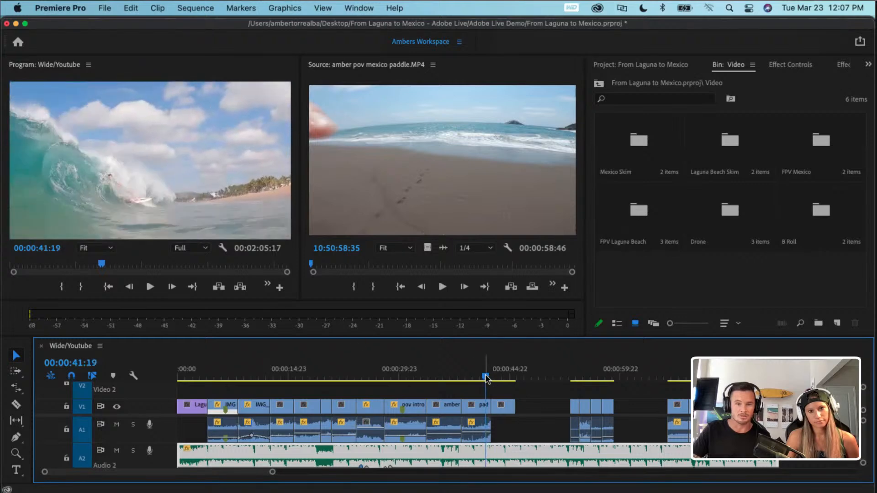
left_click_drag(485, 377, 468, 375)
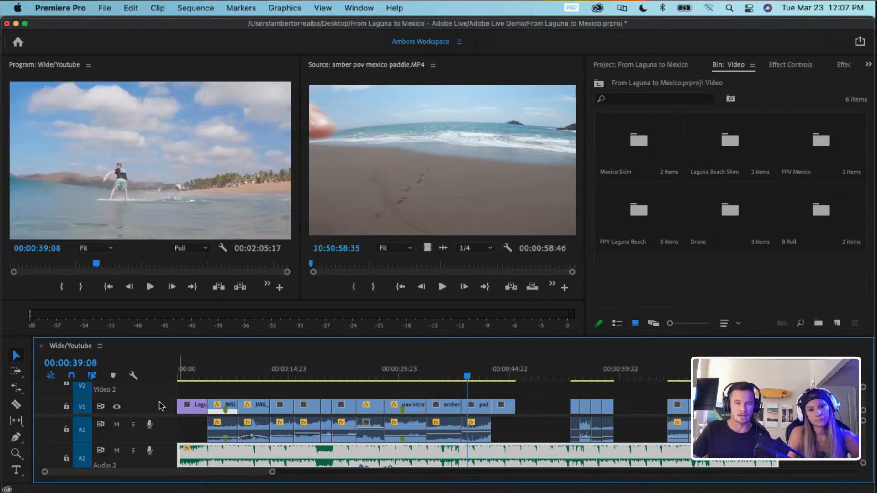
- Increase the height of video track V1 and place the playhead at the surfer clip's first frame, 00:00:38:13
left_click_drag(147, 392, 165, 389)
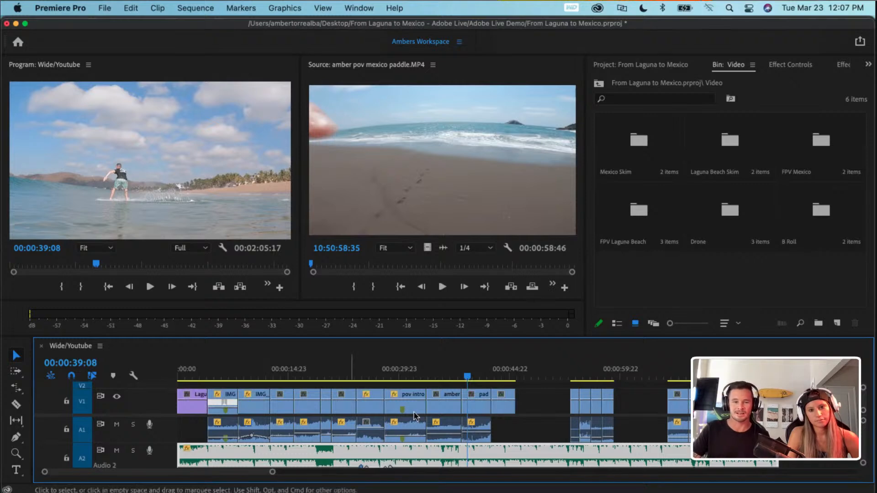
left_click_drag(467, 375, 462, 376)
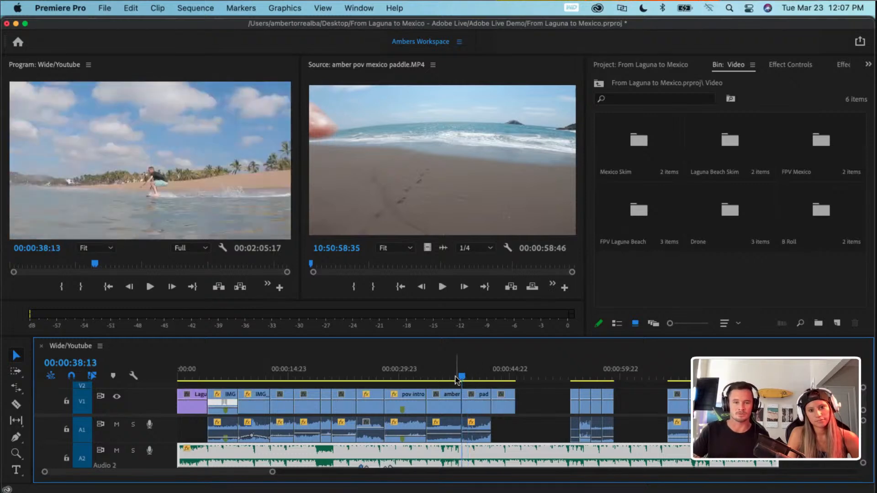
mouse_move(462, 378)
left_mouse_down()
mouse_move(470, 378)
mouse_move(462, 379)
left_mouse_up()
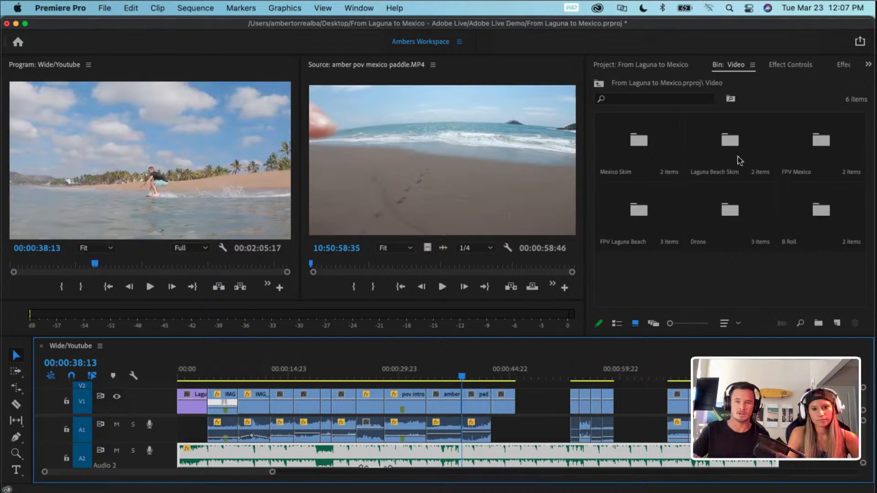
- Show the effect controls for the amber sider clip and move the playhead to that clip's start at 00:00:33:19
left_click(639, 68)
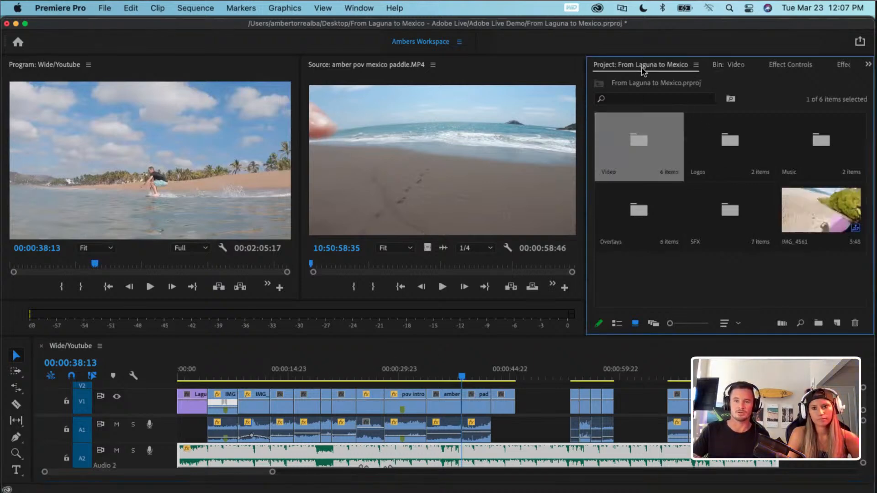
left_click(805, 69)
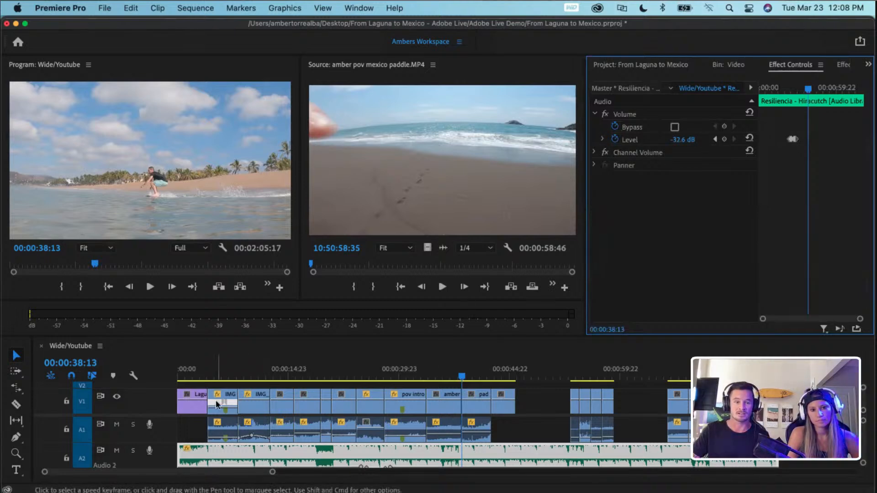
left_click(449, 403)
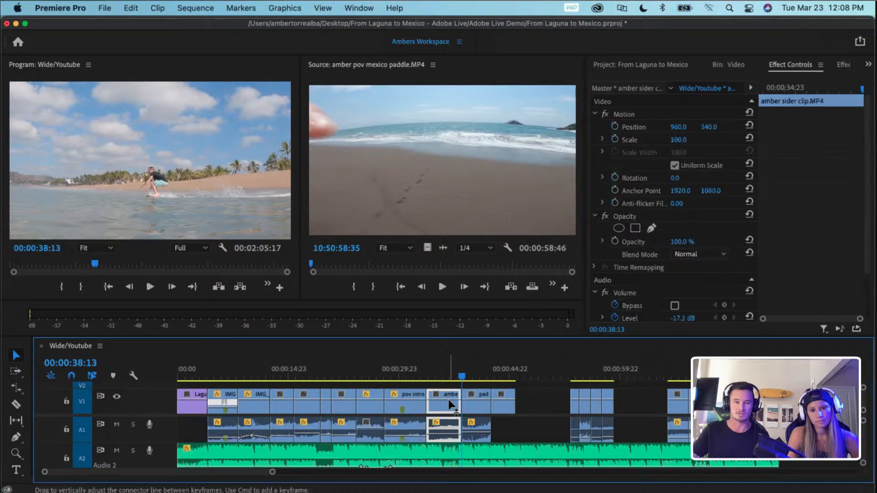
left_click(456, 375)
left_click_drag(456, 376, 436, 375)
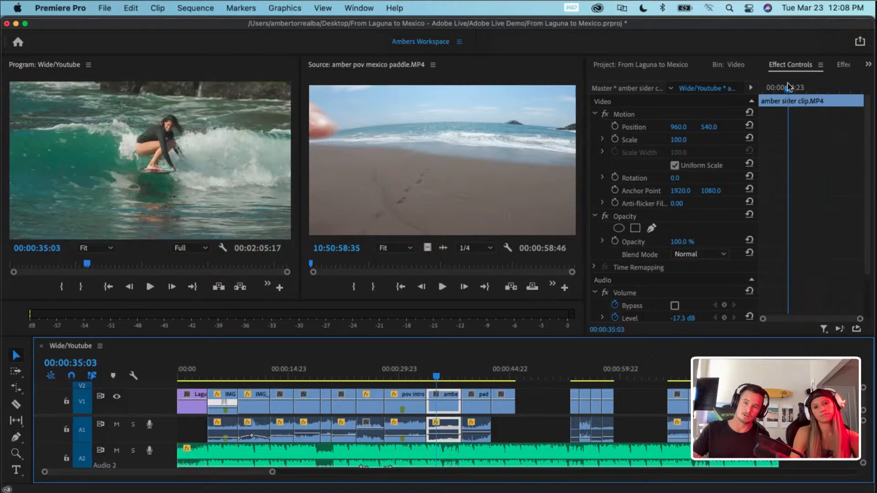
left_click_drag(787, 88, 762, 90)
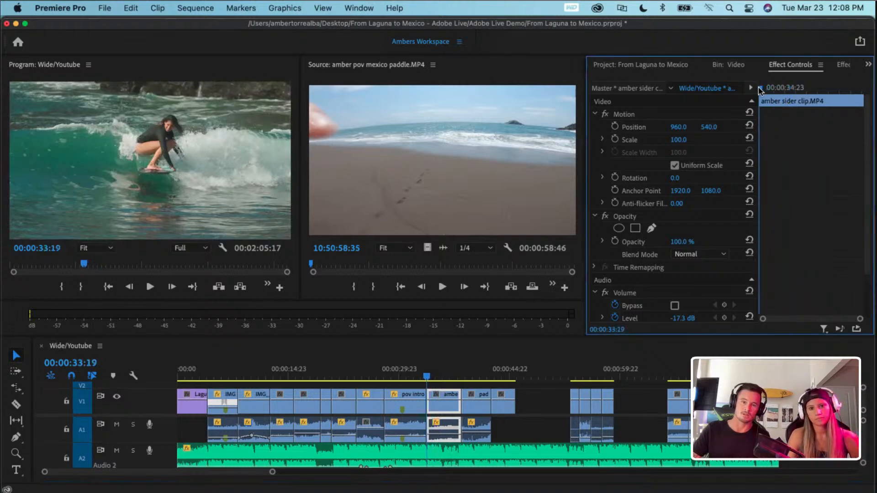
key("Up")
key("Down")
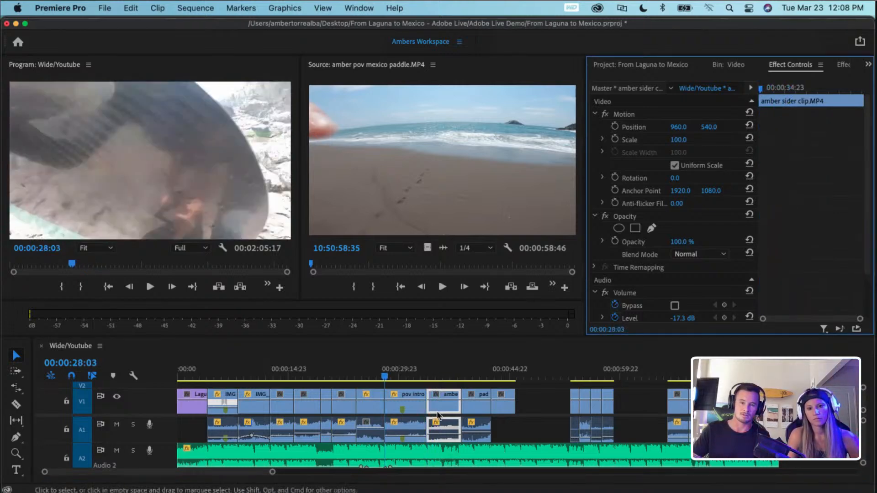
- Turn on Position keyframing for the paddy wrap down big clip at its first frame, 00:00:38:13
left_click(478, 403)
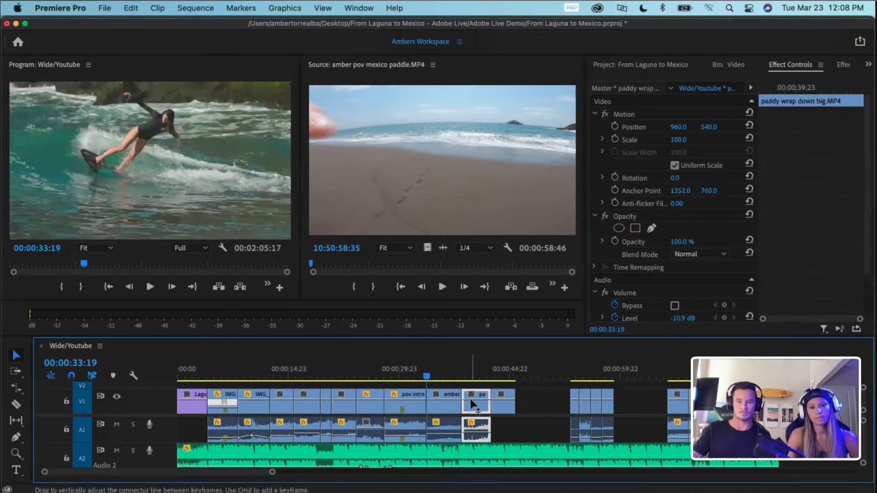
left_click_drag(425, 378, 458, 376)
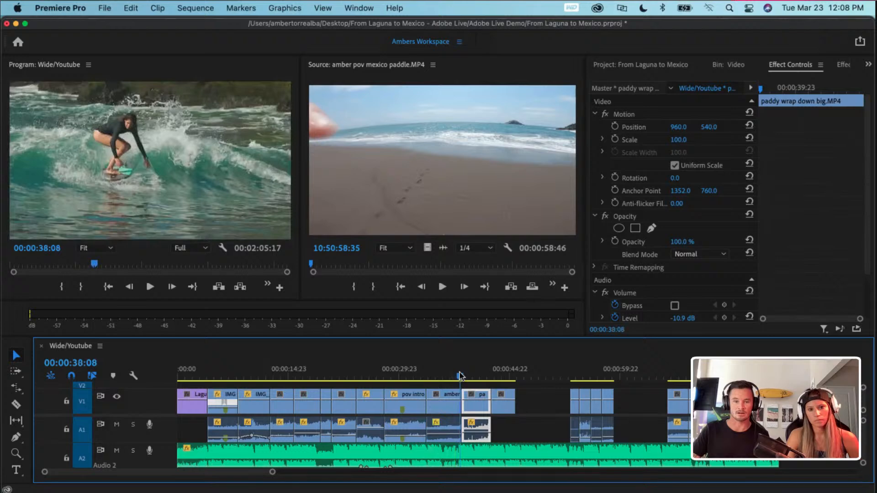
left_click(461, 376)
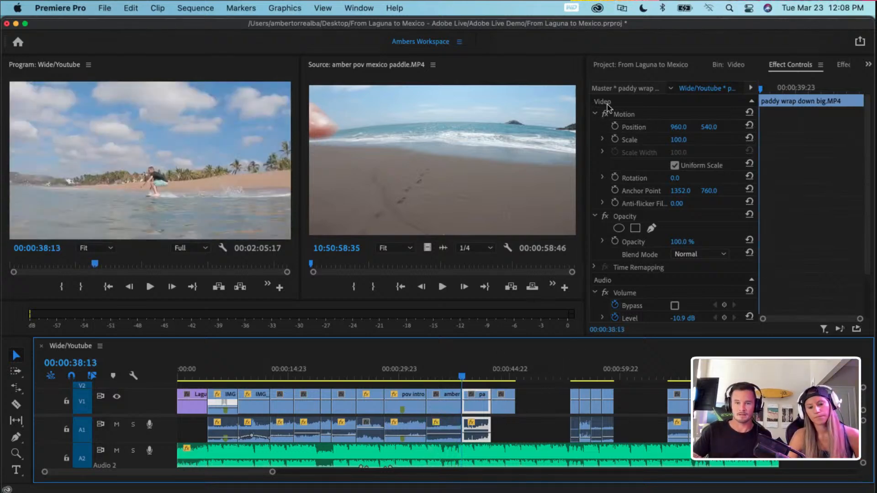
left_click(615, 128)
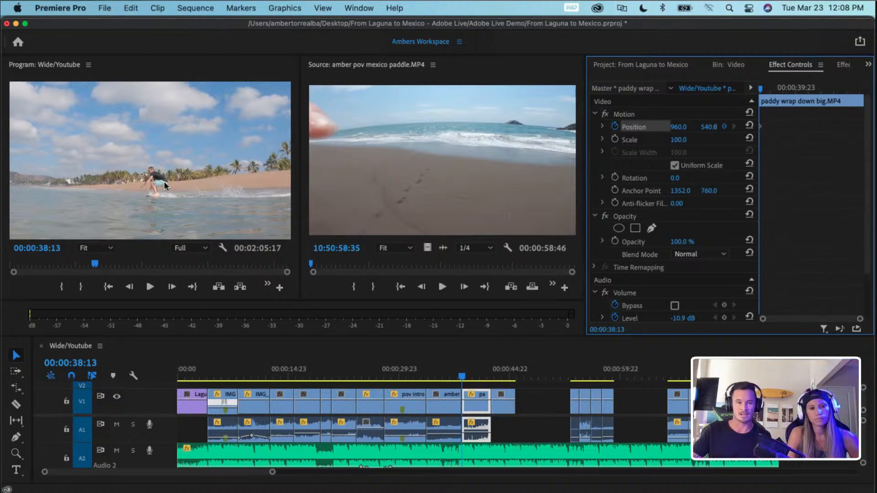
- Step forward through the clip in five-frame jumps to 00:00:39:14 to check how the surfer moves across the frame
key("shift+Right")
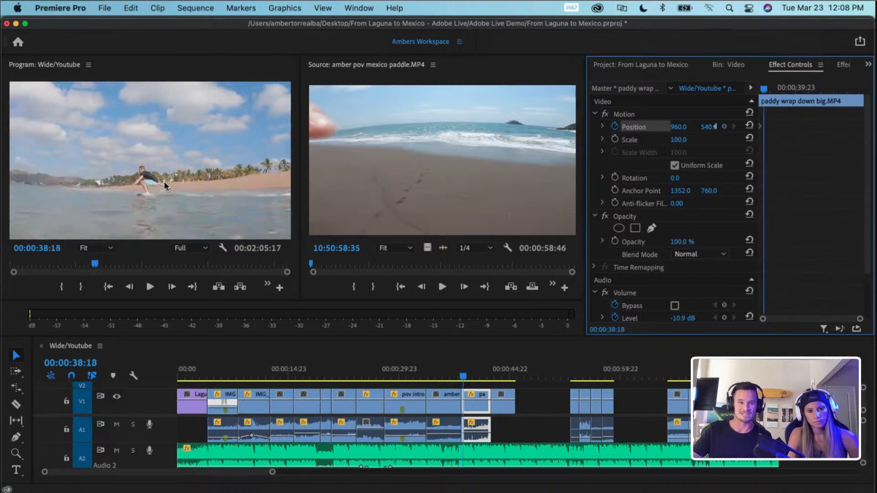
key("shift+Right")
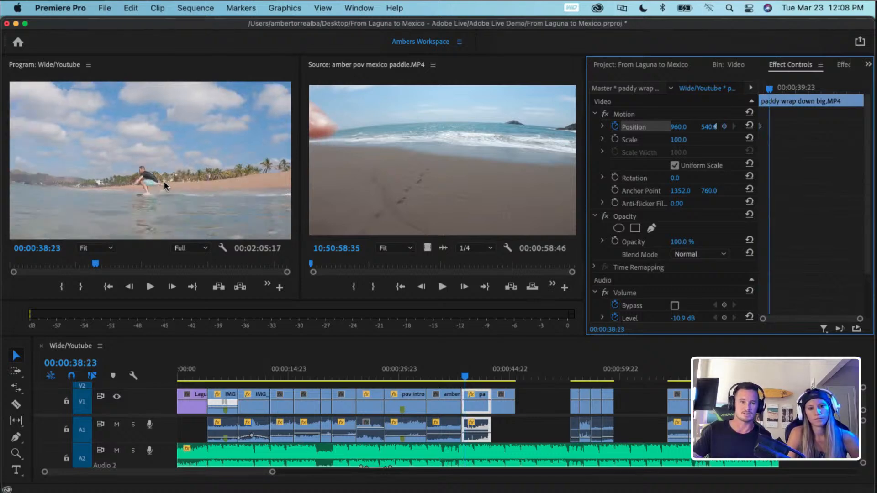
key("shift+Right")
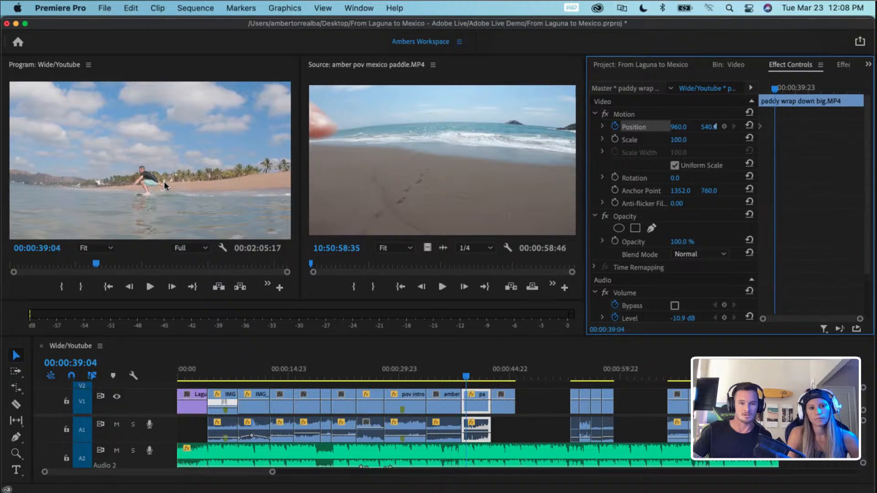
key("shift+Right")
key("shift+Right")
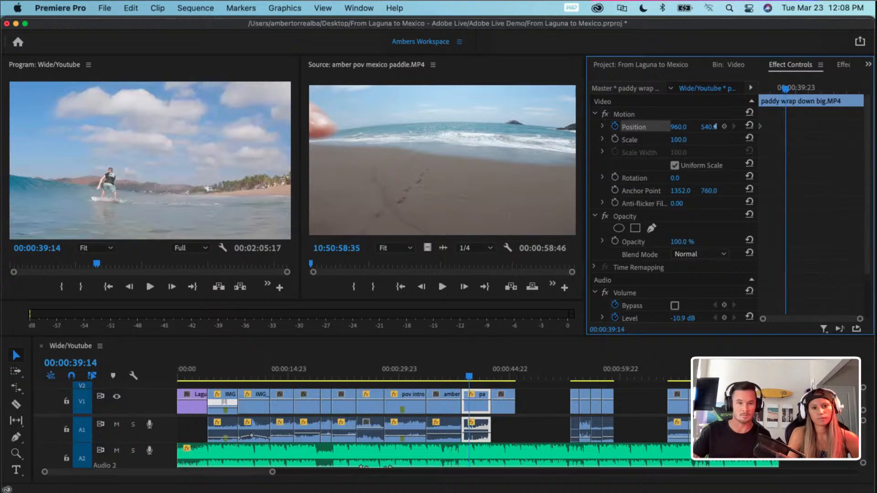
- Set the program preview's playback resolution to 1/2
left_click(202, 248)
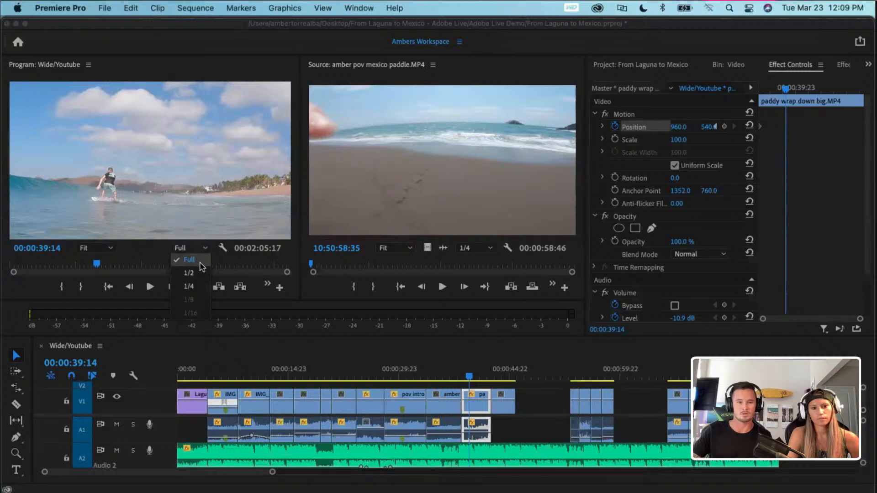
left_click(201, 259)
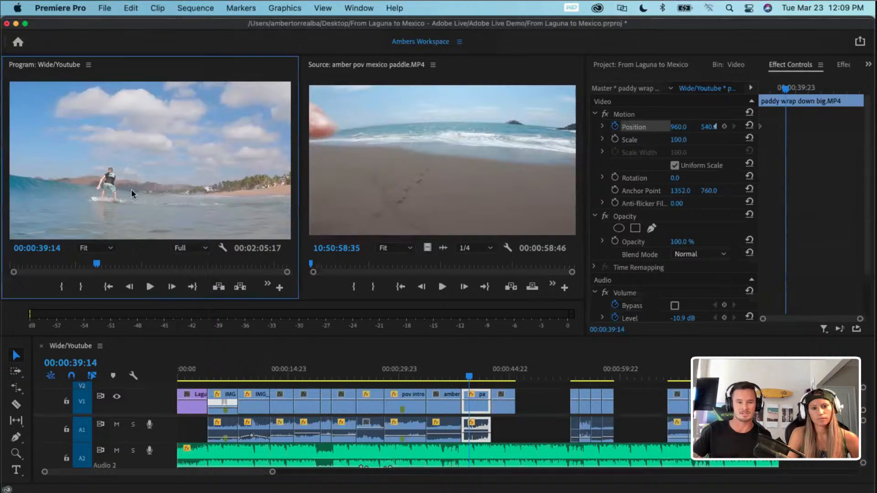
left_click(190, 250)
left_click(193, 268)
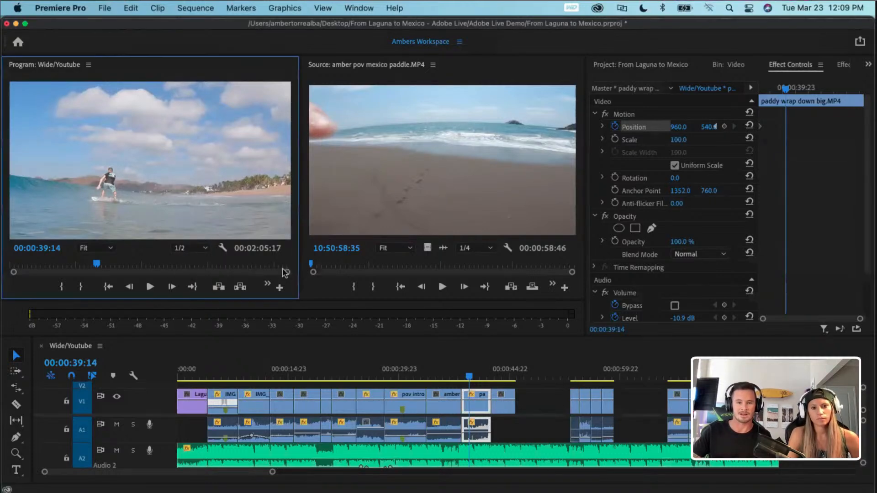
- Return the playhead to the clip's Position keyframe at 00:00:38:13
left_click_drag(786, 92, 761, 94)
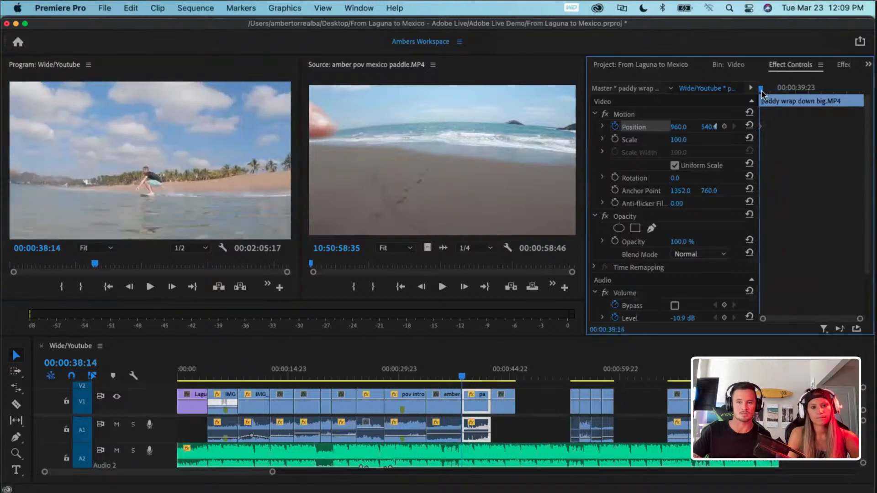
key("Left")
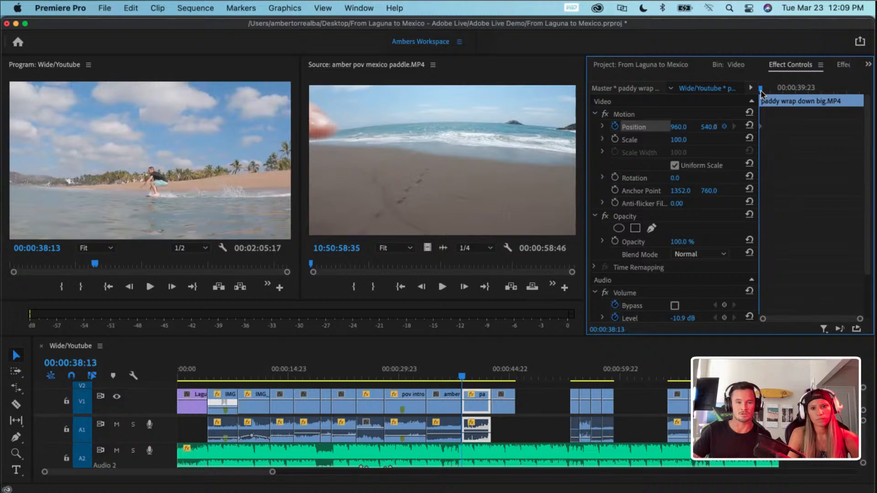
- Add a Position keyframe at 00:00:39:09 with X set to 1173 to re-center the surfer
key("shift+Right")
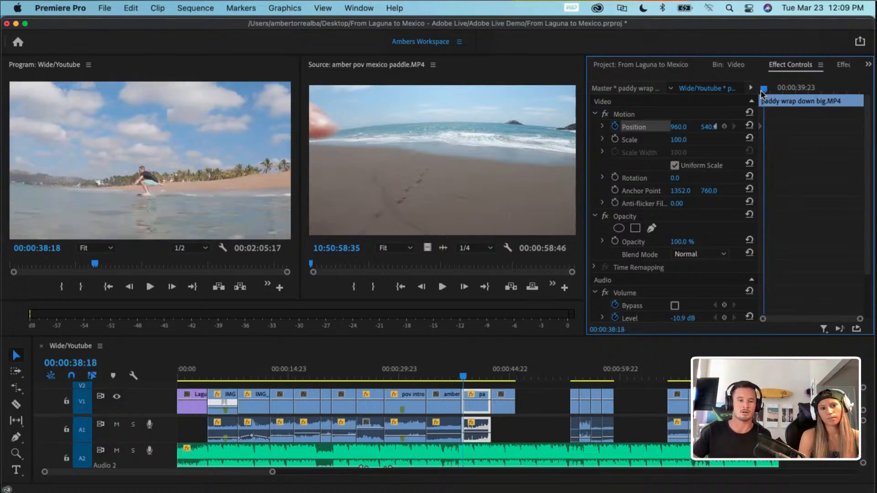
key("shift+Right")
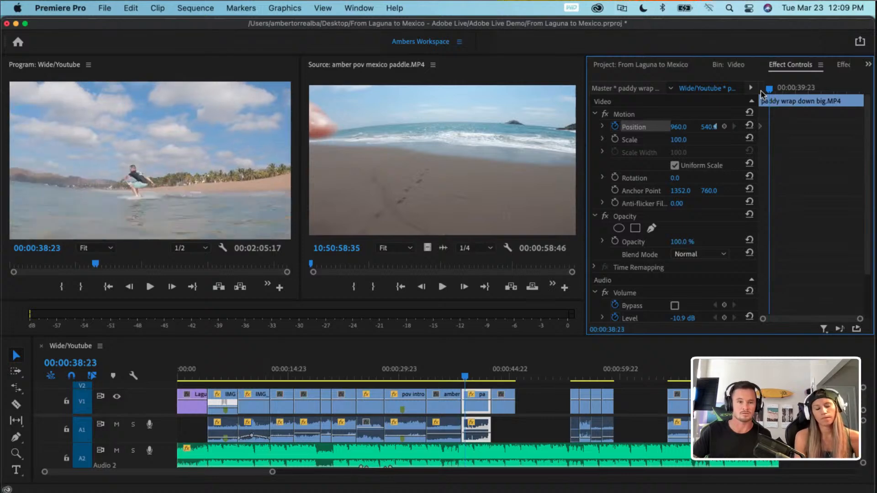
key("shift+Right")
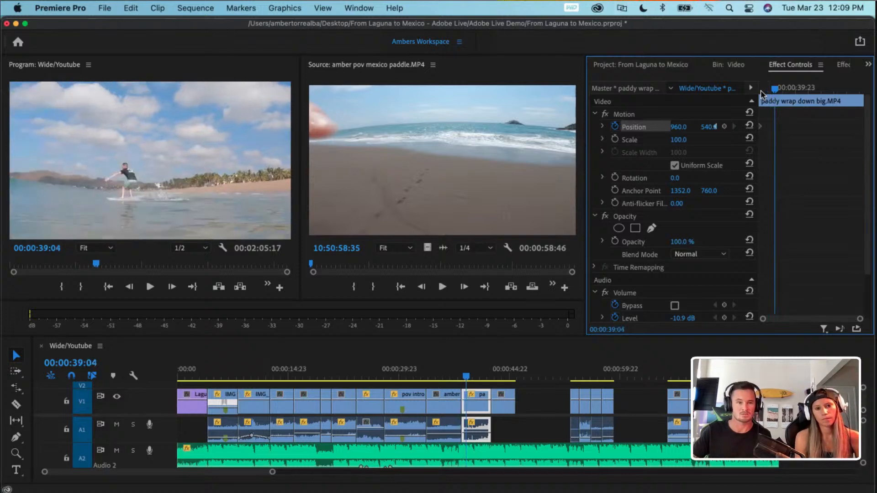
key("shift+Right")
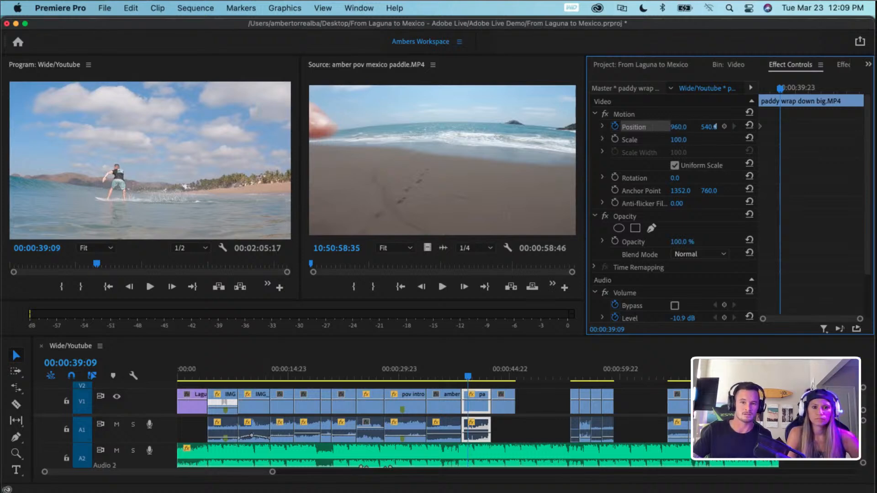
left_click_drag(678, 127, 762, 127)
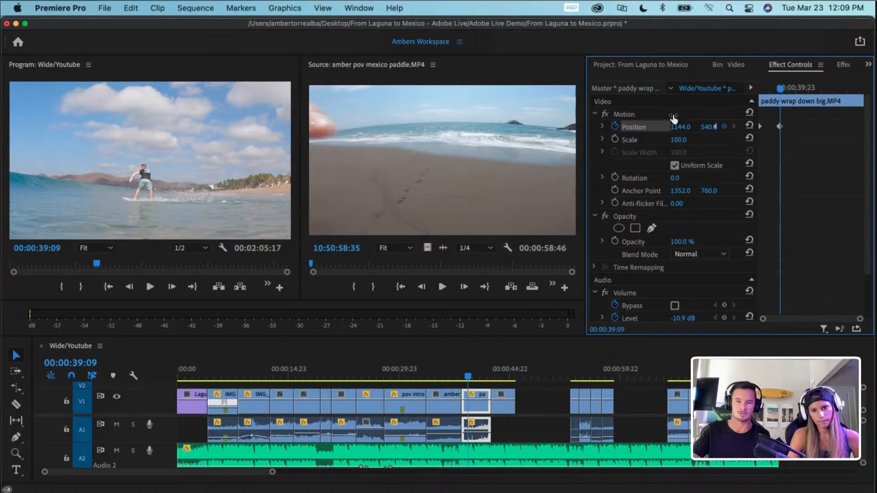
key("super+z")
left_click_drag(678, 126, 775, 127)
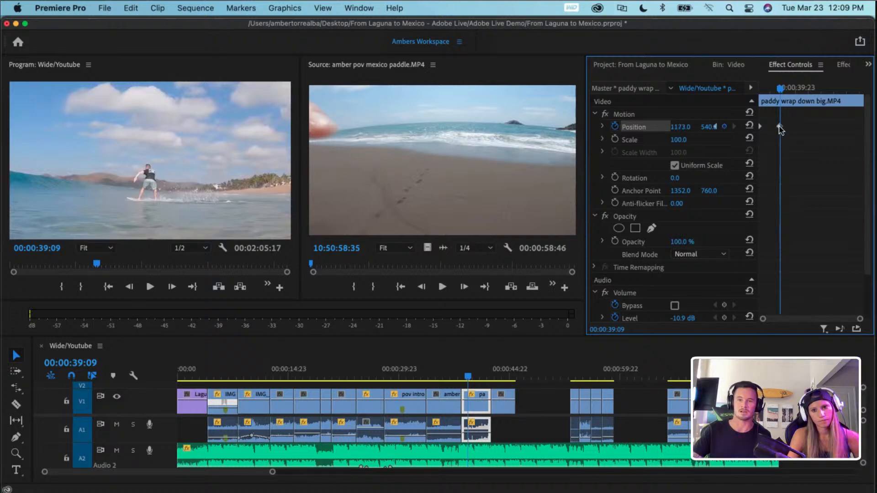
- Add a Position keyframe at 00:00:40:00 with X set to 1335 to keep the surfer centered
mouse_move(781, 87)
left_mouse_down()
mouse_move(760, 89)
mouse_move(782, 88)
left_mouse_up()
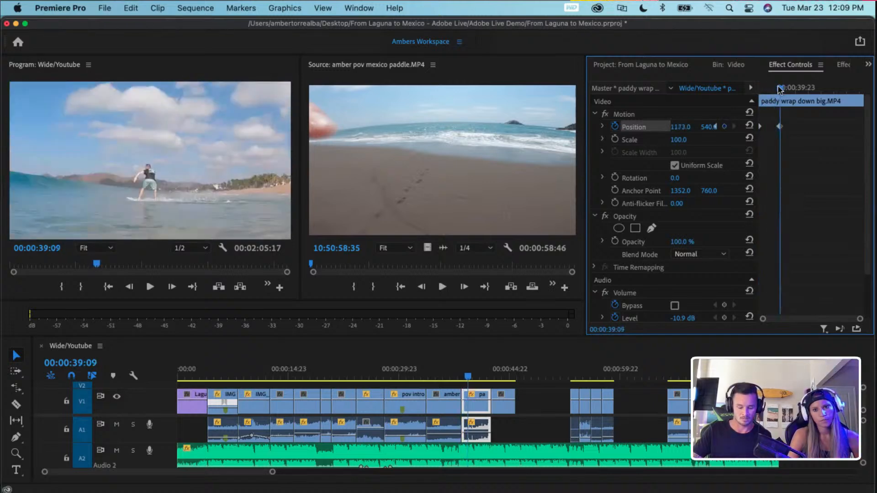
key("shift+Right")
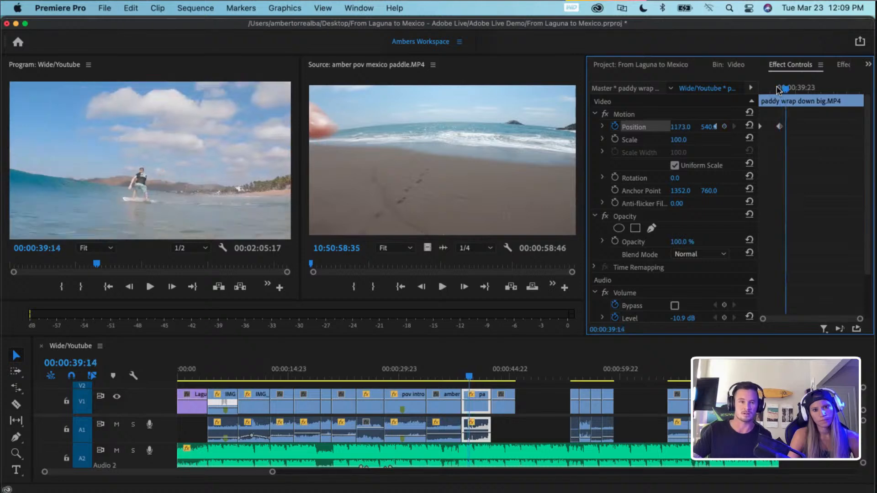
key("shift+Right")
key("shift+Right")
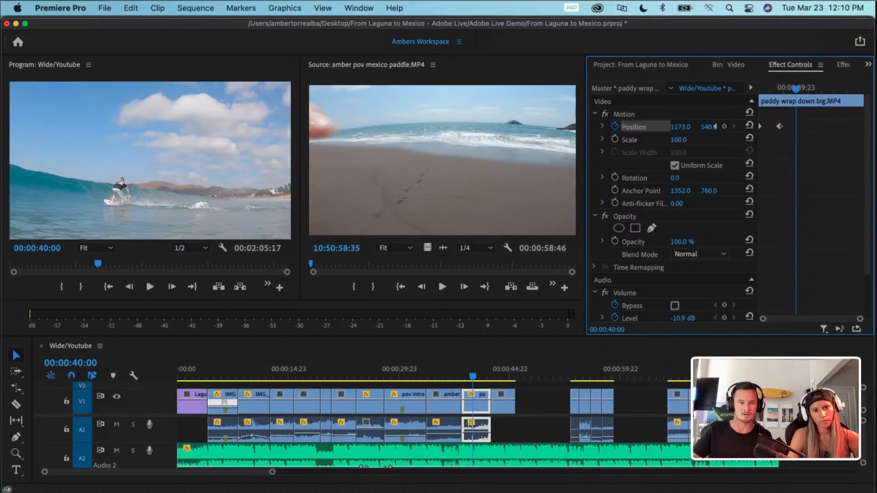
left_click_drag(680, 127, 753, 127)
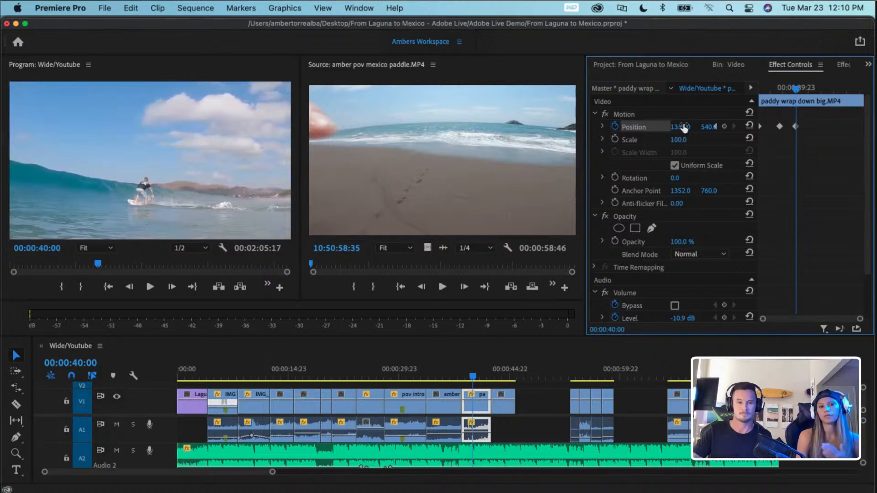
- Add a Position keyframe at 00:00:41:11 with X set to 1239 as the surfer drops down the wave
key("shift+Right")
key("shift+Right")
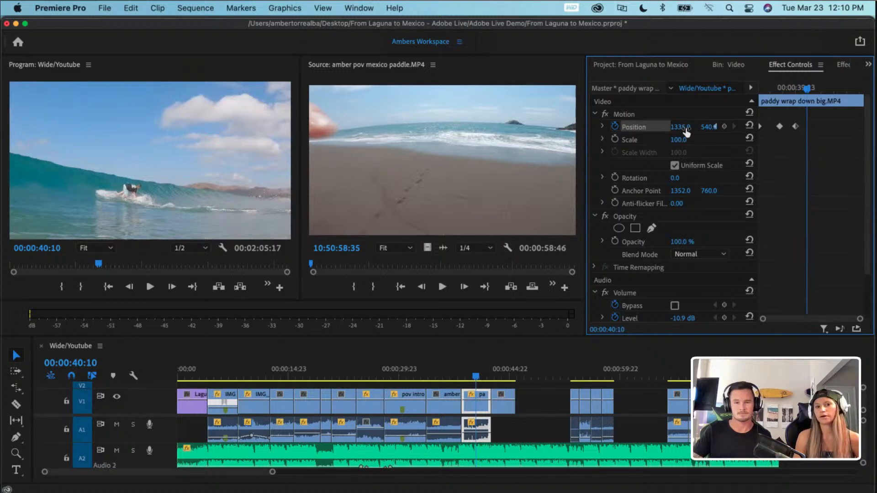
key("shift+Right")
key("shift+Right")
key("shift+Right")
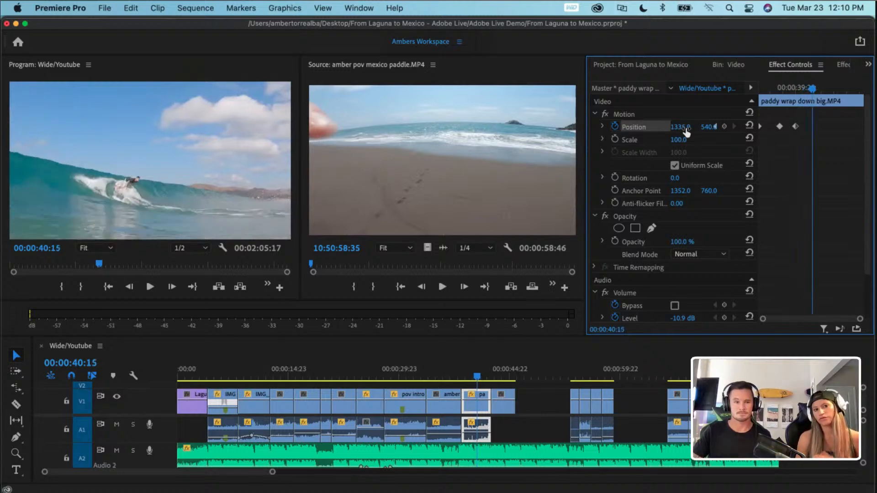
key("shift+Right")
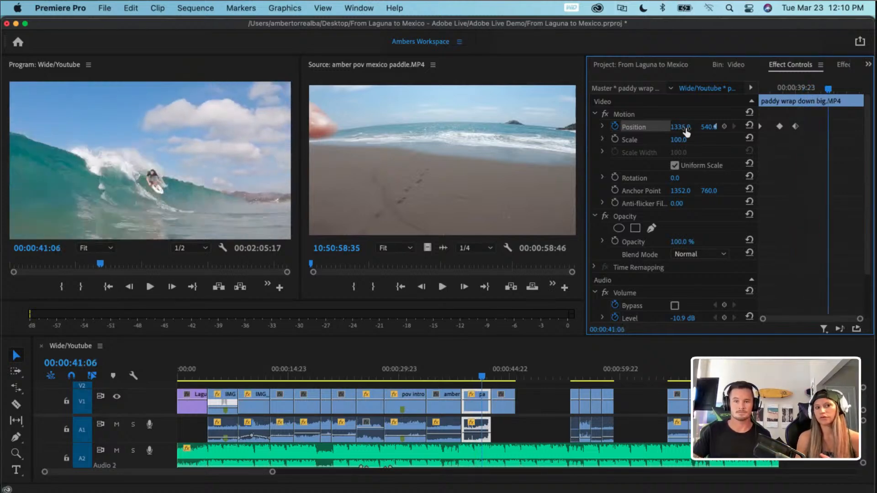
key("shift+Right")
left_click_drag(684, 130, 656, 129)
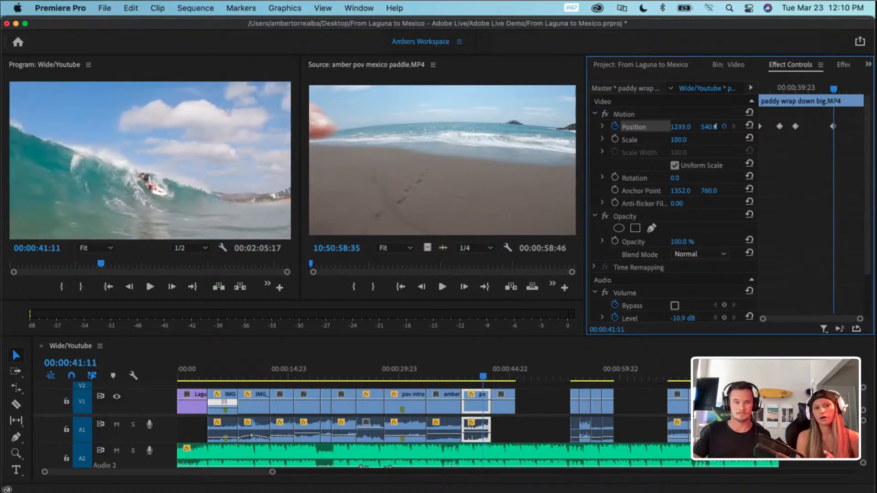
- Add a Position keyframe at 00:00:42:07 that shifts the picture left to center the surfer, and check up to the clip's end
key("space")
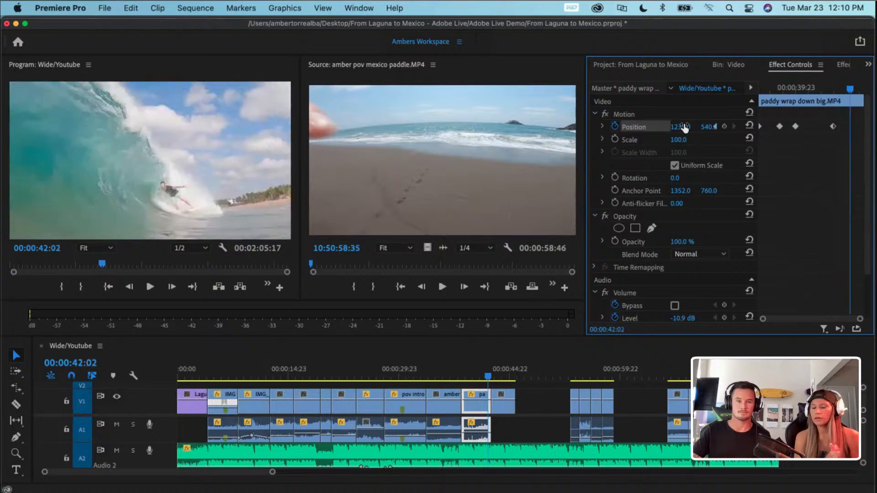
left_click_drag(683, 128, 633, 127)
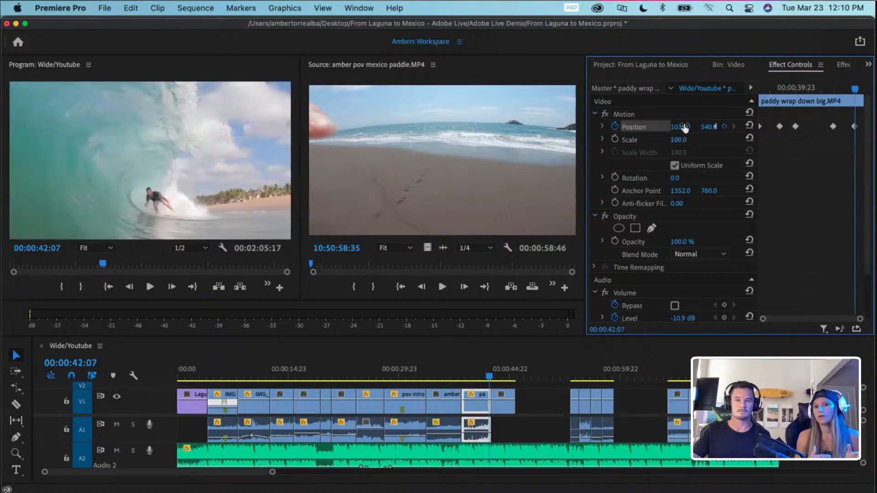
key("shift+Right")
key("Right")
key("Right")
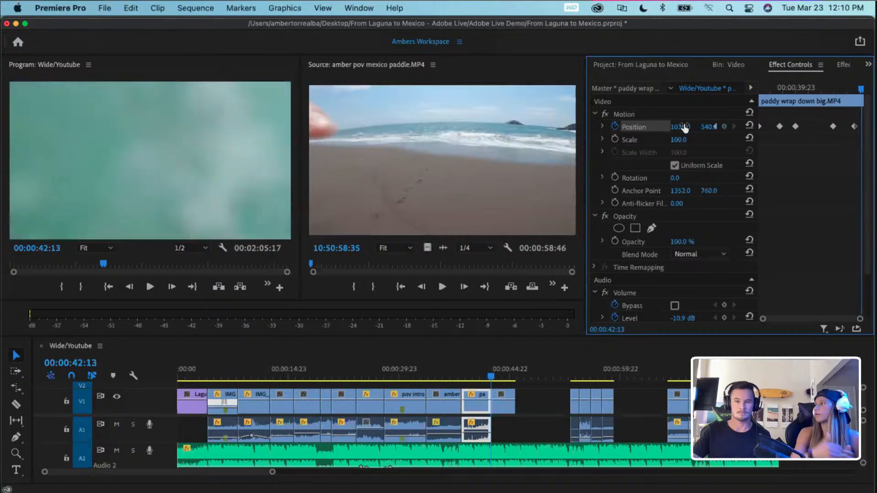
- Turn on Scale keyframing at the clip's first frame, 00:00:38:13, and set Scale to 79
left_click_drag(860, 91, 730, 123)
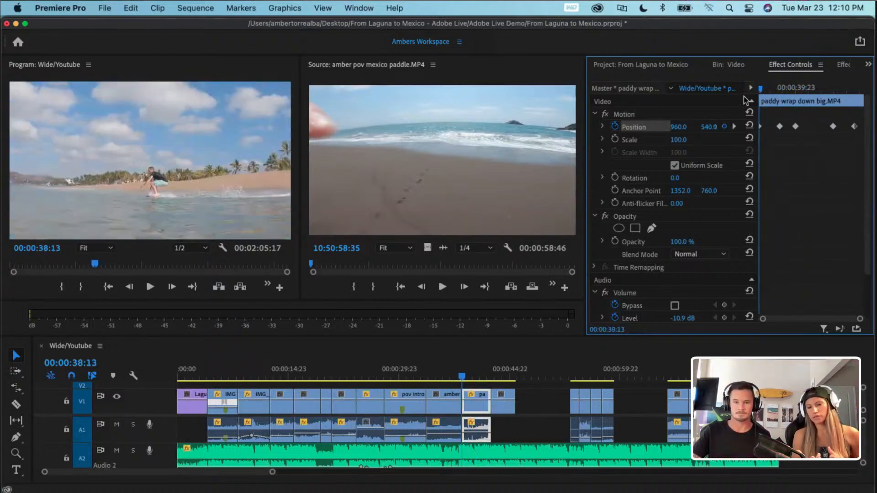
left_click_drag(760, 89, 753, 91)
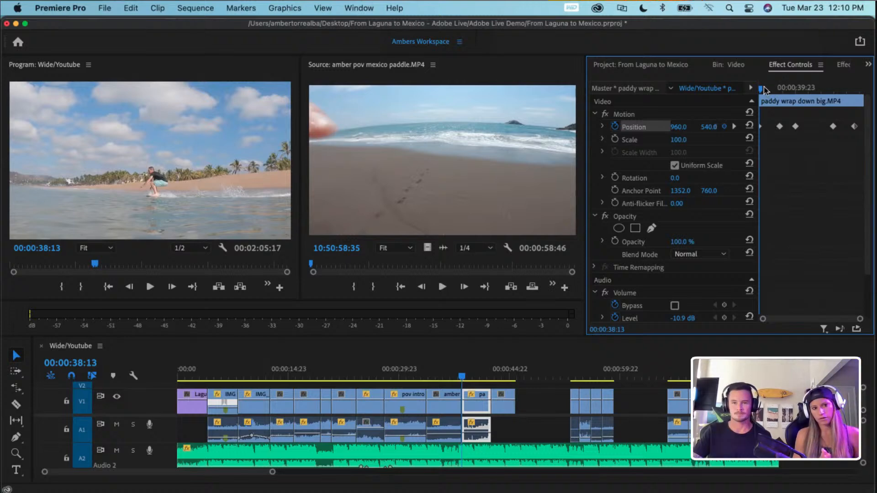
left_click_drag(763, 87, 754, 87)
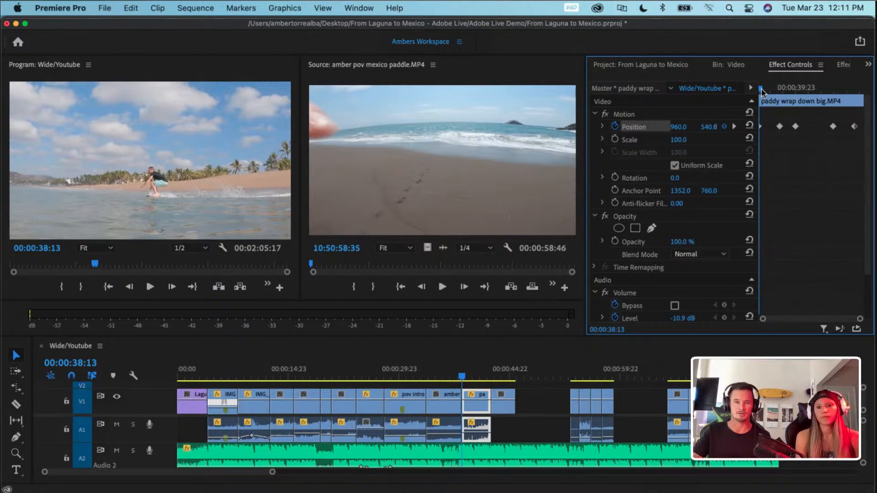
mouse_move(762, 91)
left_mouse_down()
mouse_move(786, 90)
mouse_move(760, 90)
left_mouse_up()
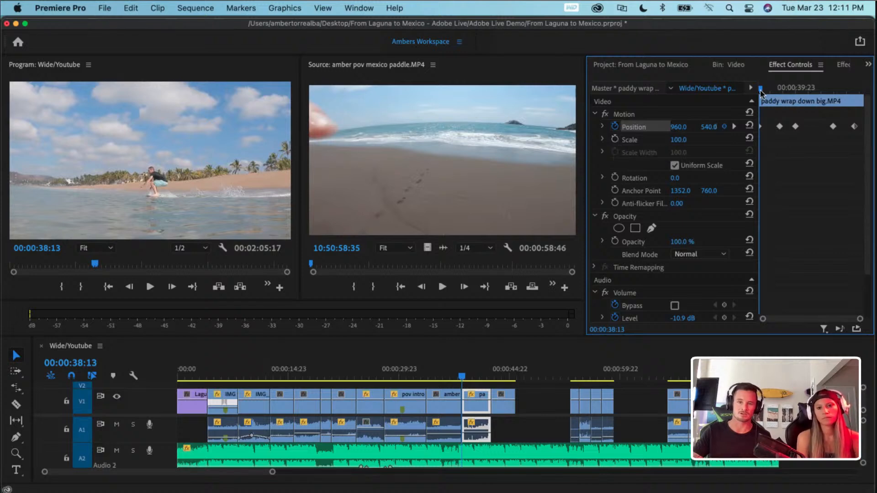
left_click(615, 140)
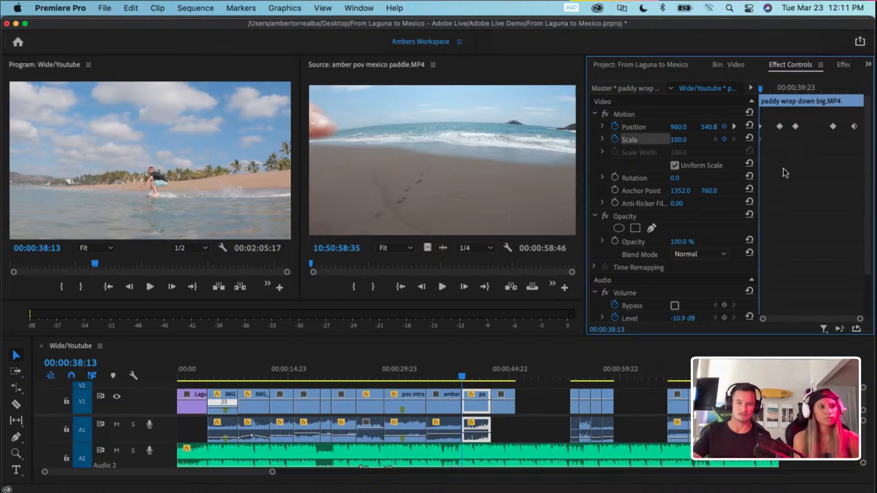
mouse_move(678, 139)
left_mouse_down()
mouse_move(688, 140)
mouse_move(669, 139)
left_mouse_up()
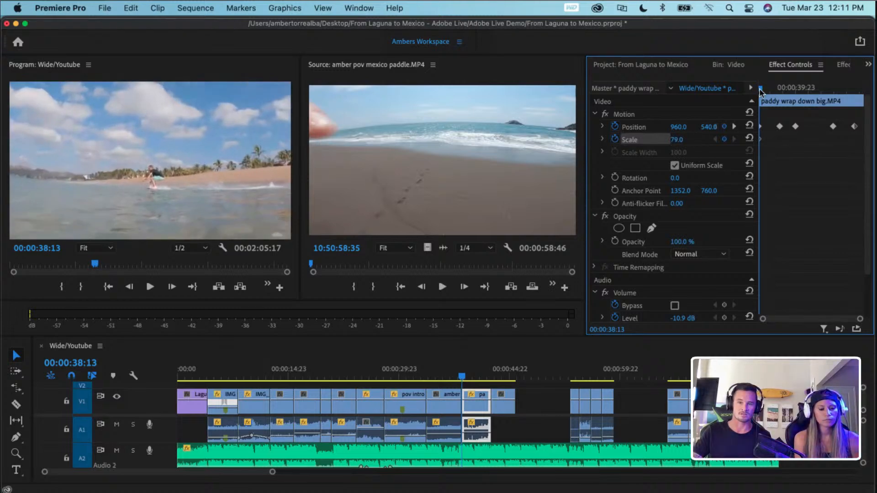
- Step back and forth between 00:00:38:14 and 00:00:39:10 to check whether the scaled-down clip still fills the frame
key("Right")
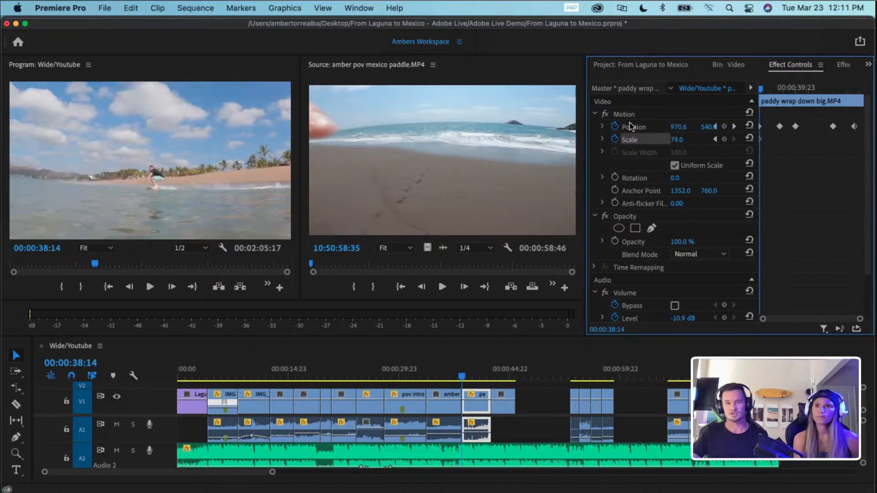
key("shift+Right")
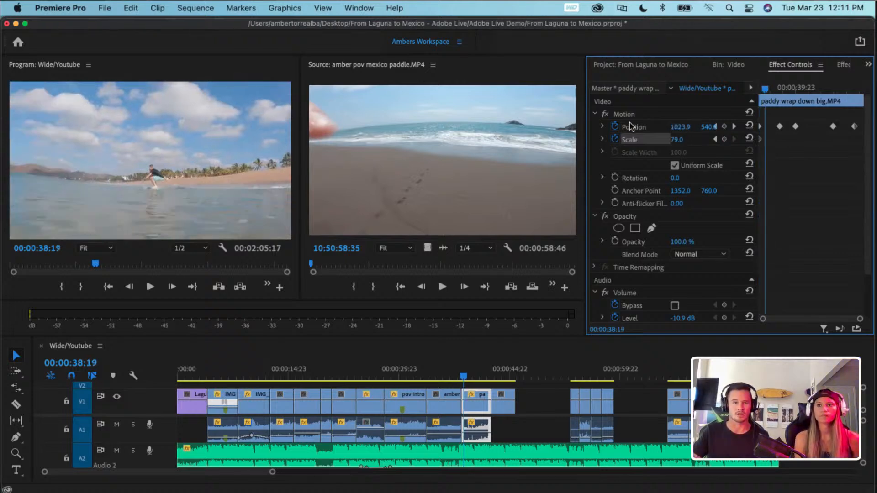
key("shift+Right")
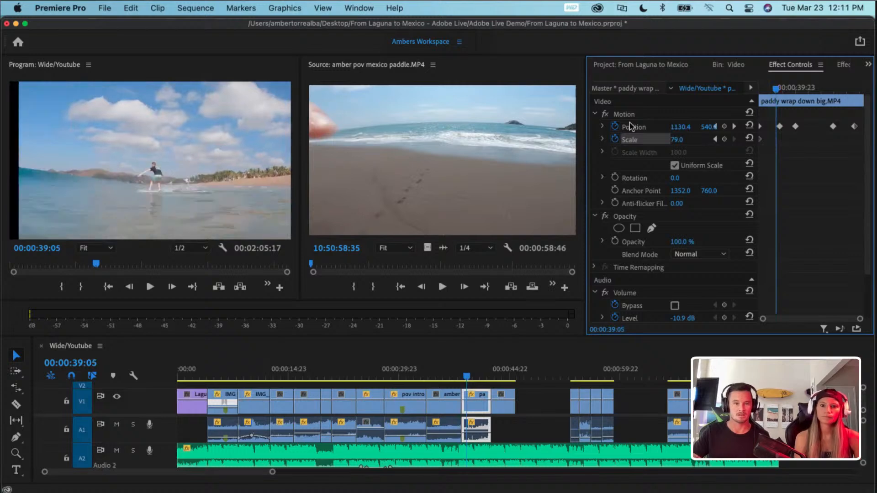
key("shift+Right")
key("shift+Left")
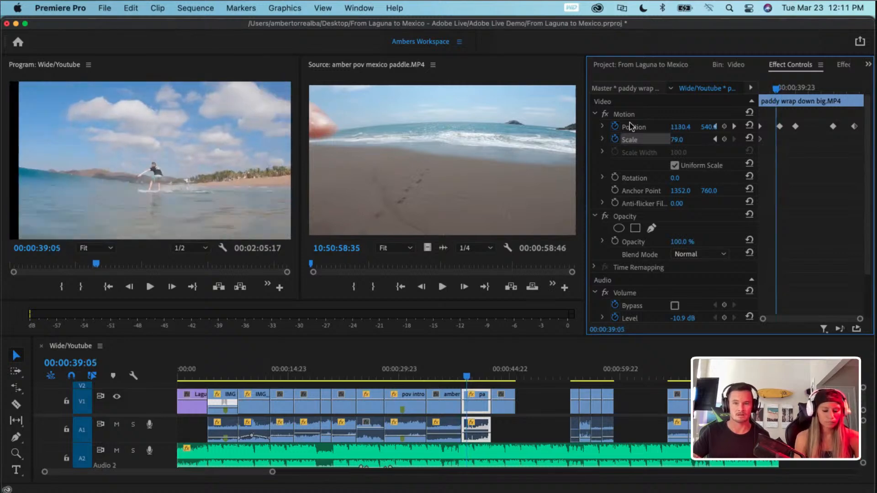
key("shift+Left")
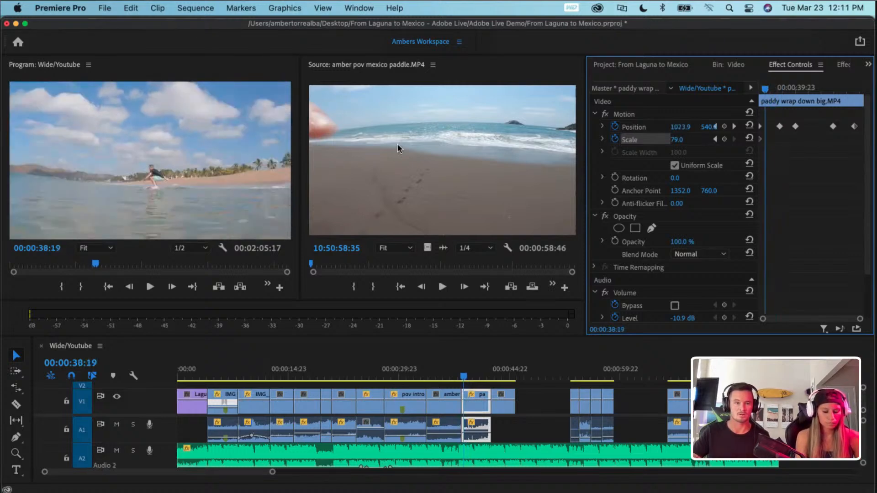
key("shift+Right")
key("shift+Right")
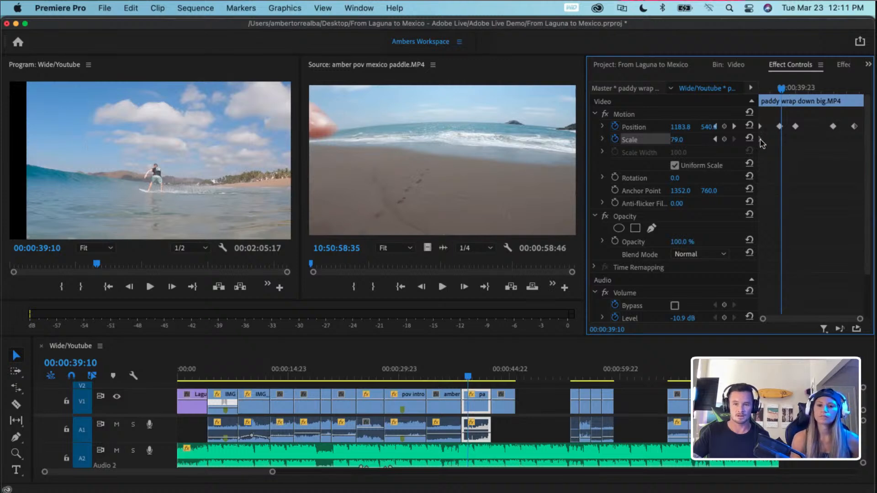
- Turn off Position keyframing with the playhead at 00:00:39:05, deleting all existing Position keyframes
left_click_drag(787, 92, 777, 88)
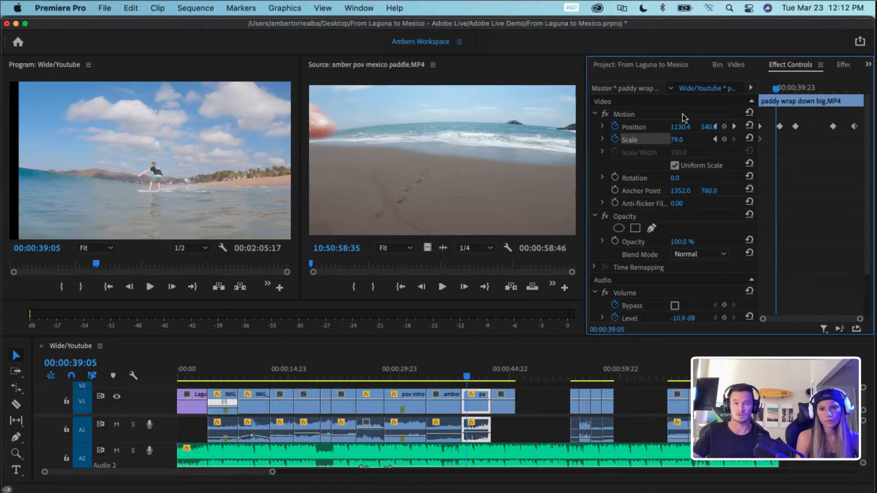
left_click(615, 127)
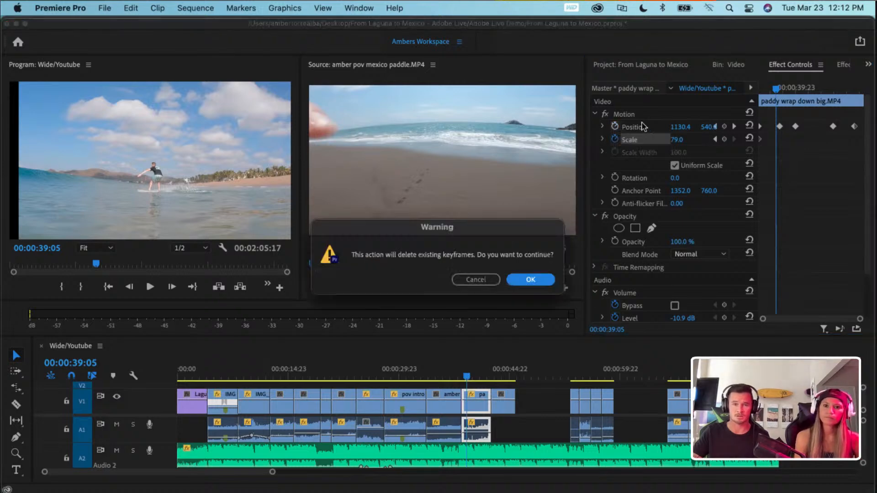
left_click(544, 283)
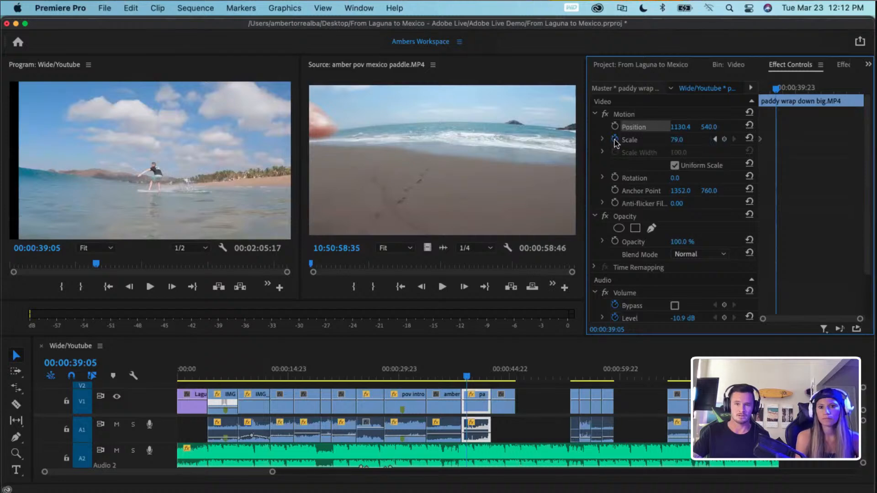
- Add a Scale keyframe of 129 at 00:00:41:23 and scrub back to 00:00:38:21 to review the zoom
left_click_drag(773, 91, 850, 93)
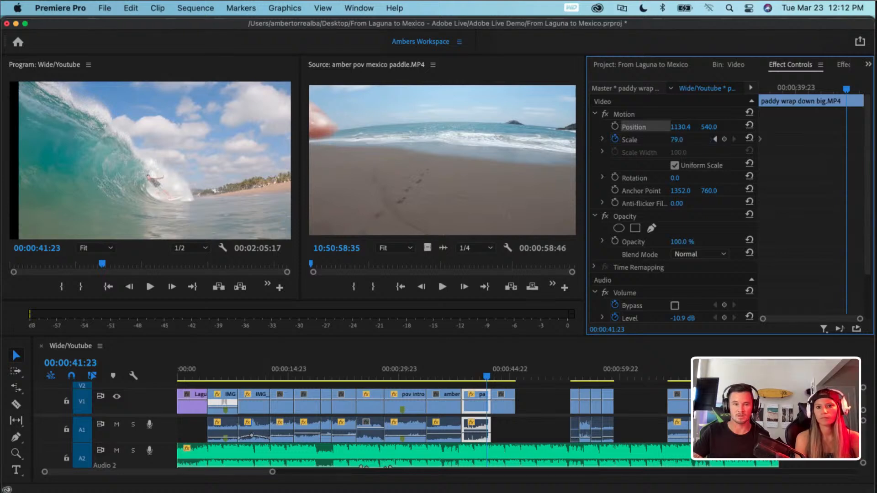
left_click_drag(676, 139, 700, 139)
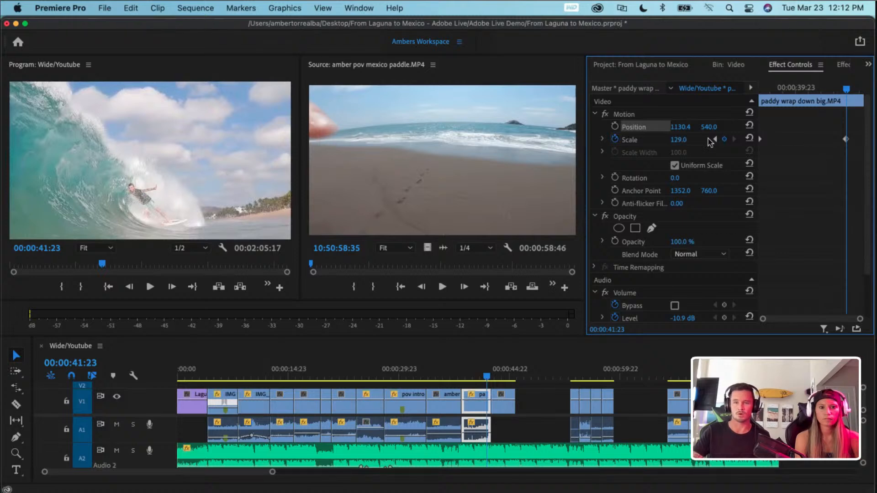
left_click_drag(847, 89, 768, 91)
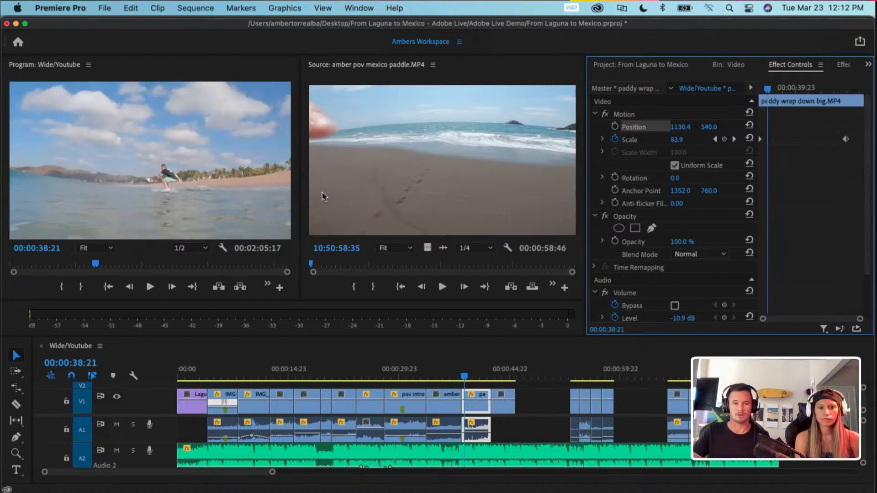
- Reset the clip's Position to default at its first frame, 00:00:38:13, and play it through to check the zoom
key("Up")
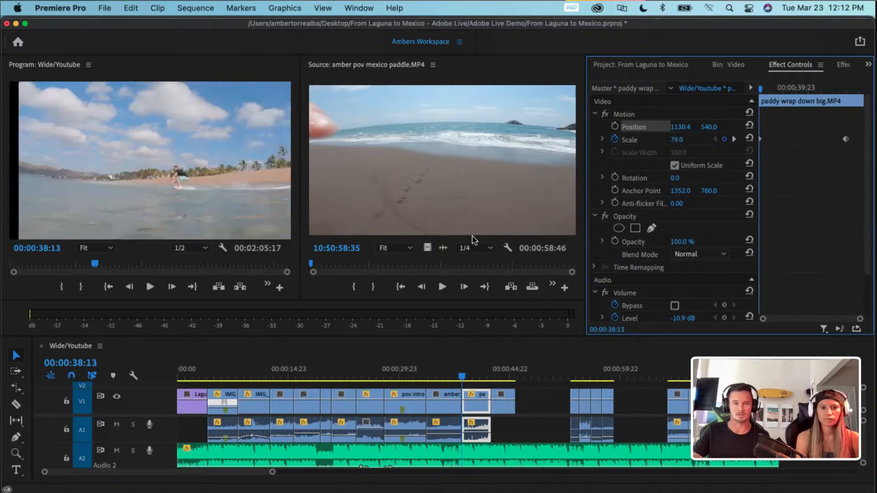
left_click(749, 125)
key("space")
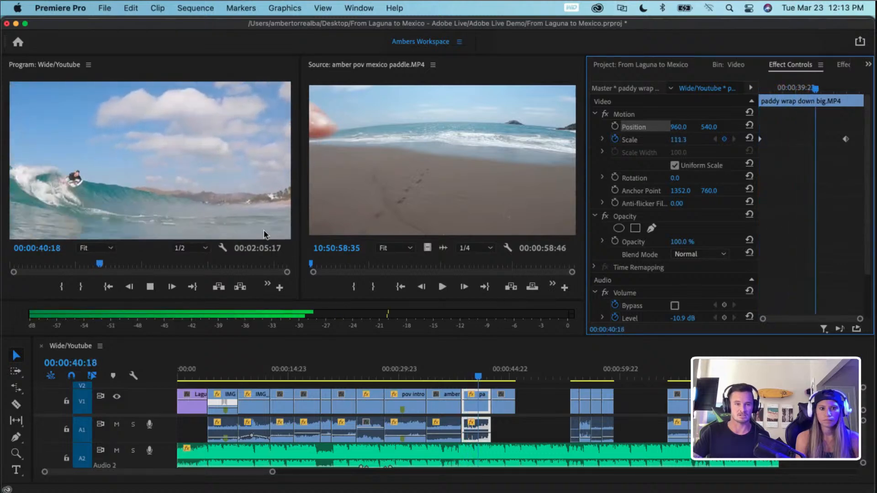
key("space")
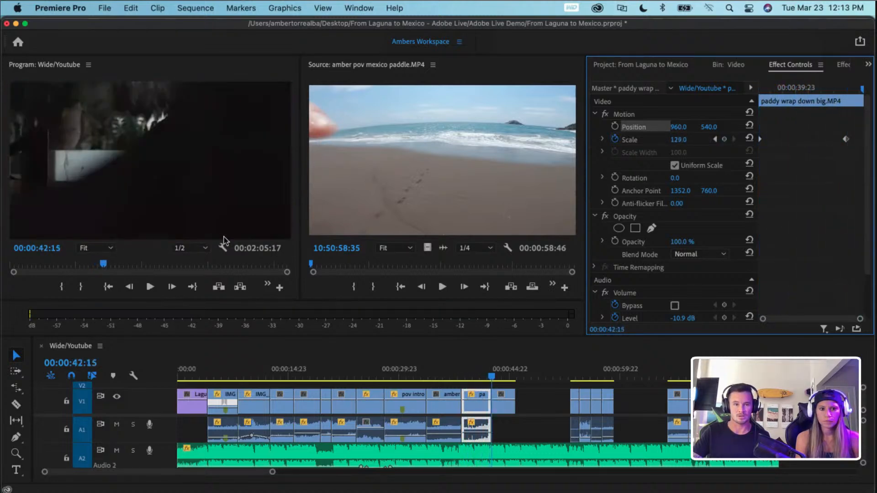
- Turn on Position keyframing at the clip's first frame, 00:00:38:13, and add a keyframe with horizontal position 1190 at 00:00:39:19
left_click_drag(798, 93, 759, 94)
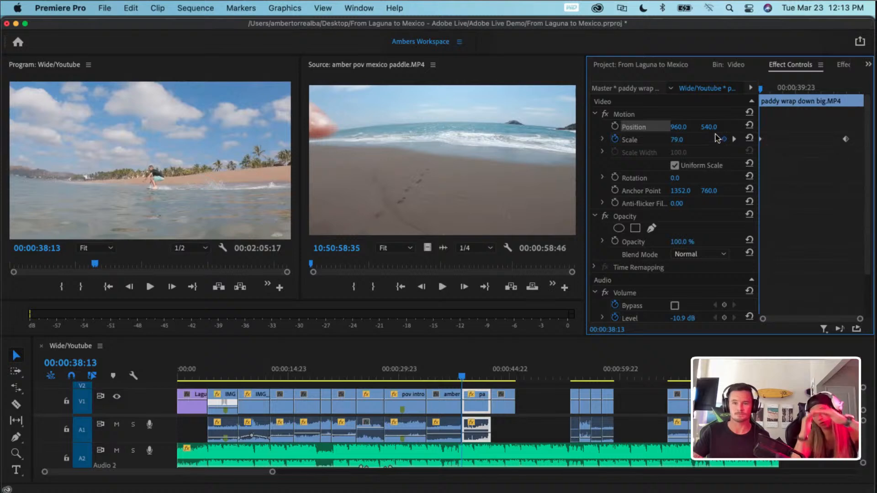
mouse_move(762, 91)
left_mouse_down()
mouse_move(801, 89)
mouse_move(760, 91)
left_mouse_up()
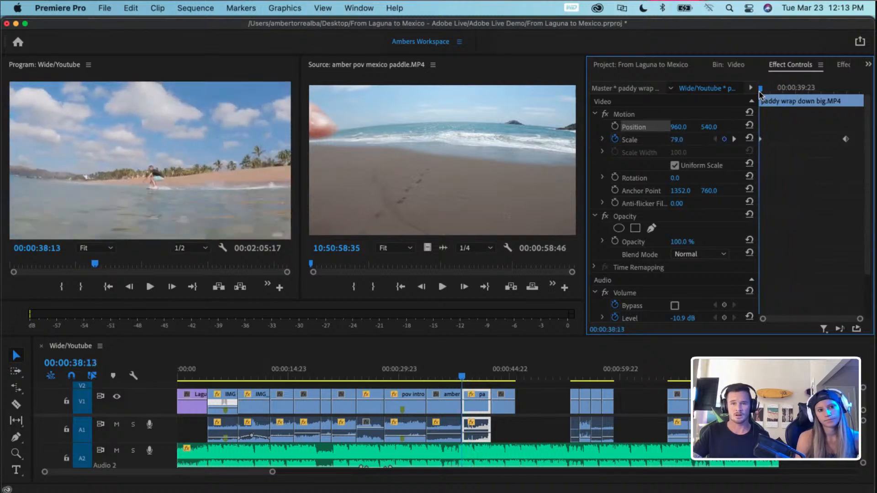
left_click(615, 127)
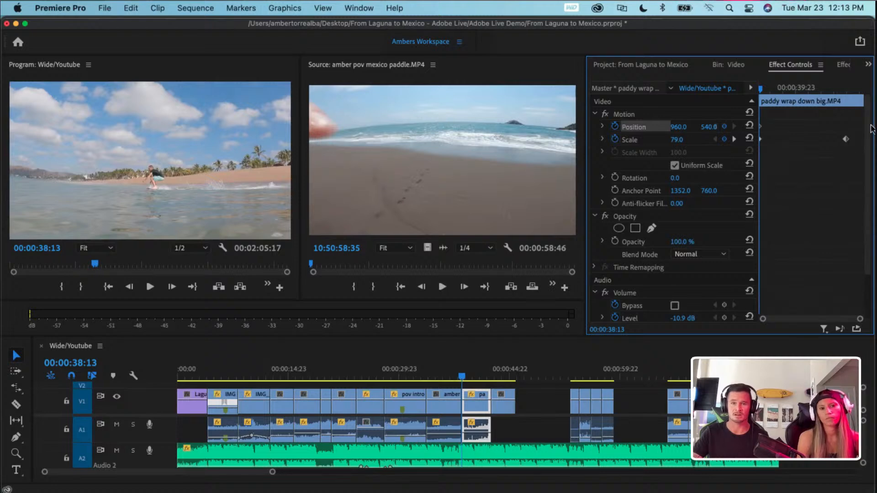
left_click_drag(761, 91, 793, 94)
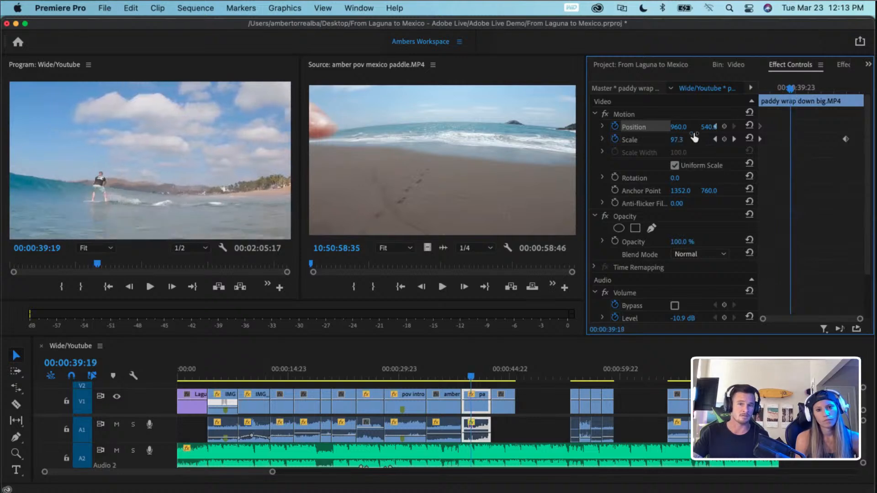
left_click_drag(681, 127, 787, 127)
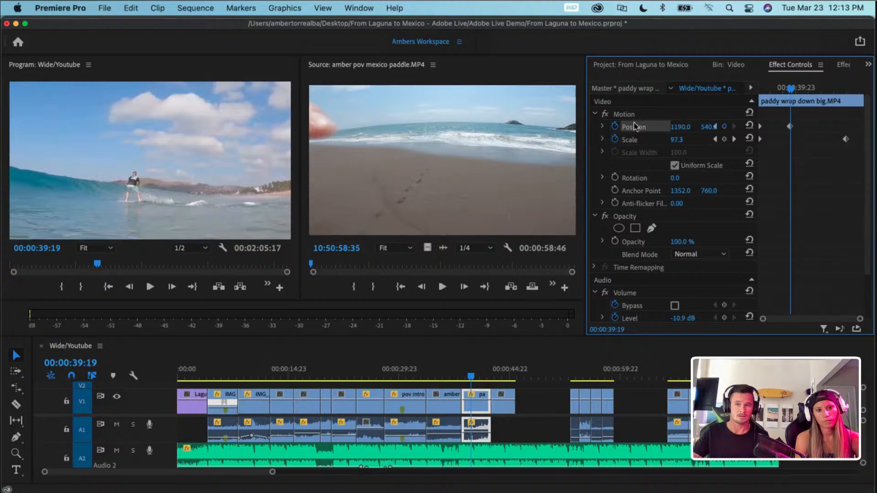
- Add a Position keyframe of 1120, 402 at 00:00:42:02 and play the clip from its start to review the movement
left_click_drag(791, 89, 850, 94)
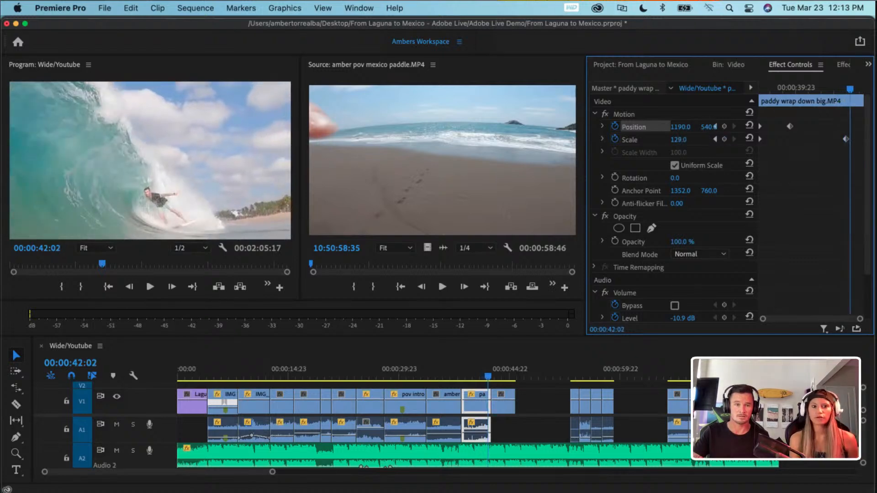
left_click_drag(714, 126, 651, 126)
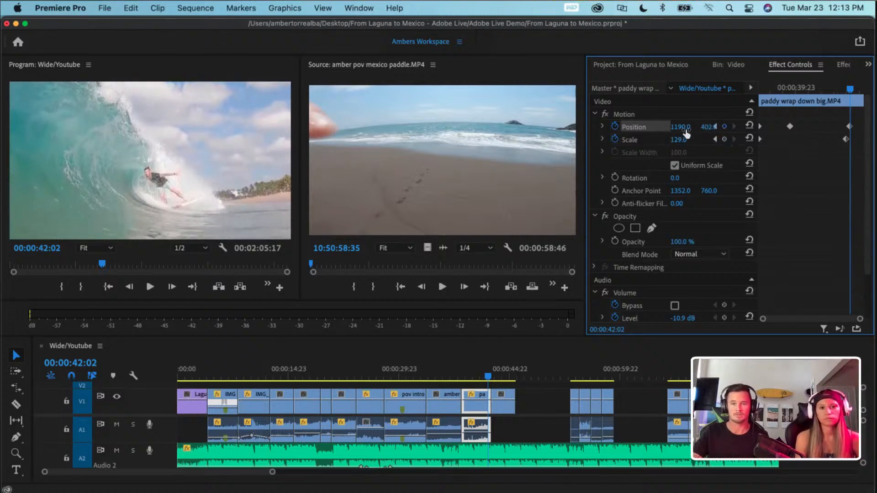
left_click_drag(680, 126, 663, 127)
left_click_drag(849, 91, 756, 98)
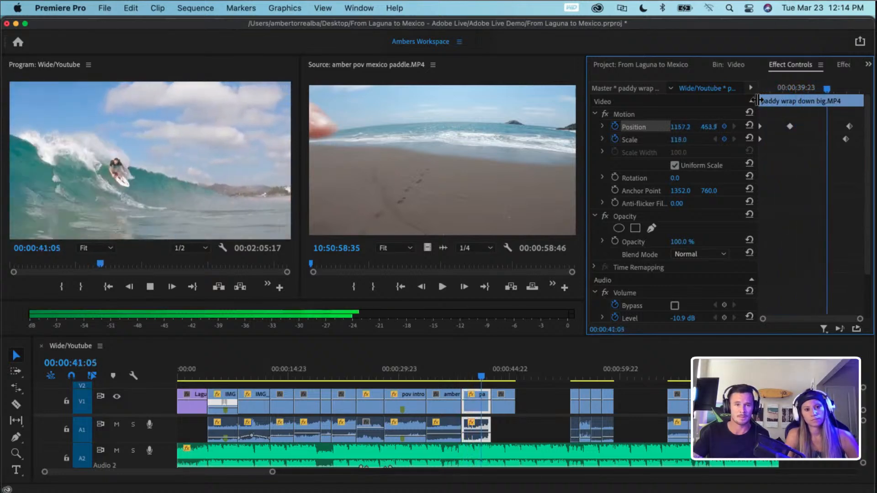
key("space")
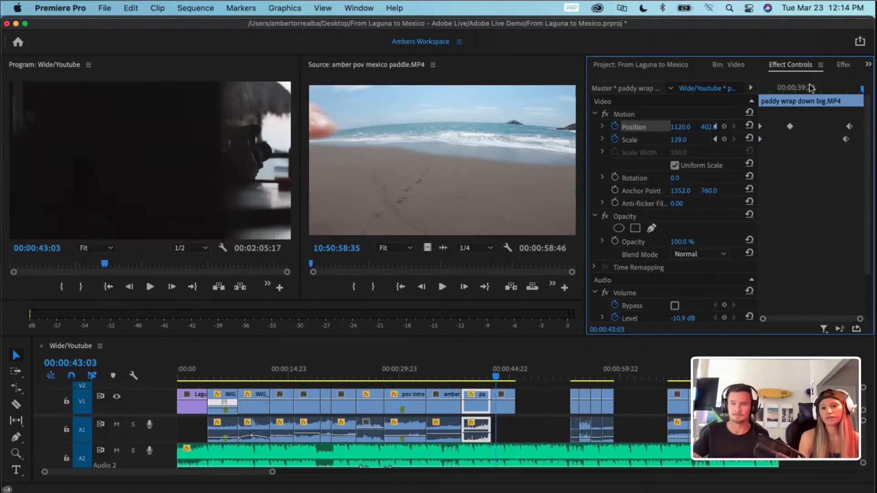
left_click_drag(810, 89, 784, 88)
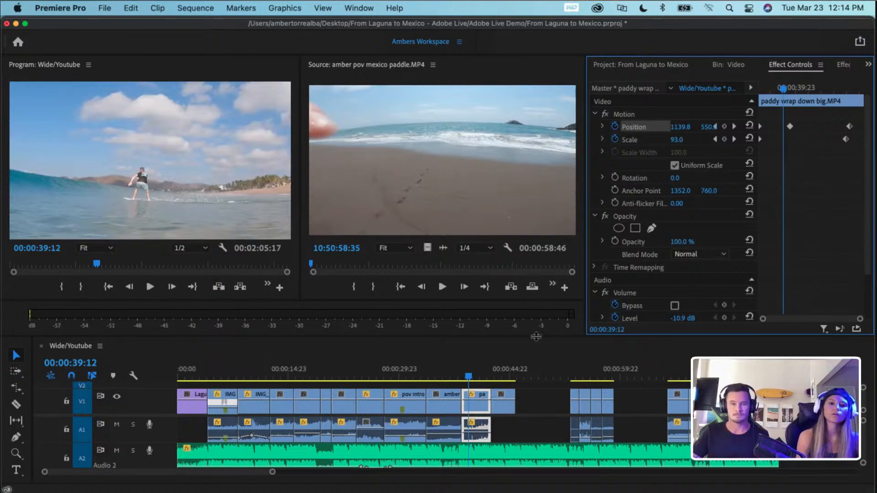
- Enlarge the timeline area and move the video of the paddy wrap down big clip up to track V2
left_click_drag(535, 334, 534, 306)
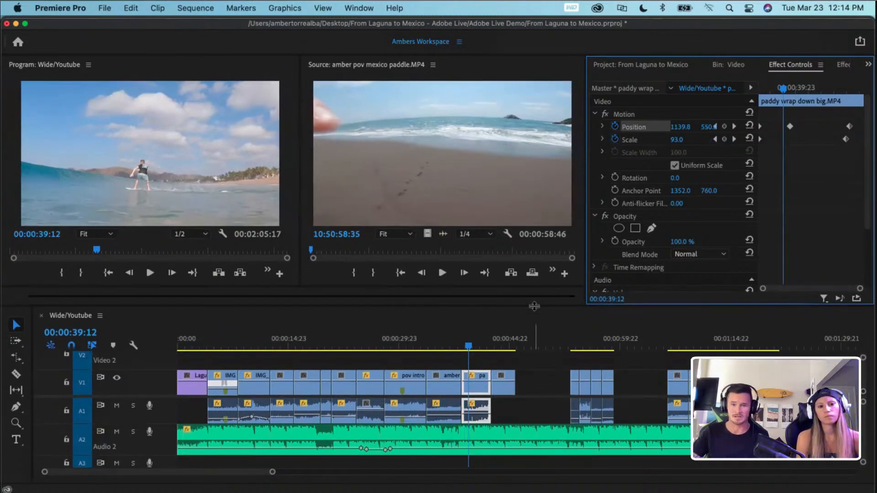
left_click_drag(487, 376, 479, 354)
left_click_drag(525, 303, 523, 285)
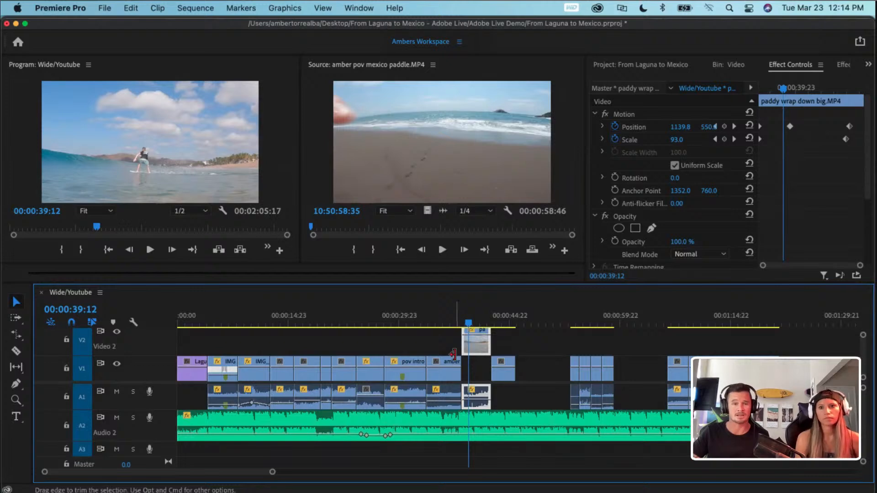
- Display the Time Remapping speed line on the paddy wrap down big clip in the timeline
right_click(477, 343)
scroll(507, 388, "down", 10)
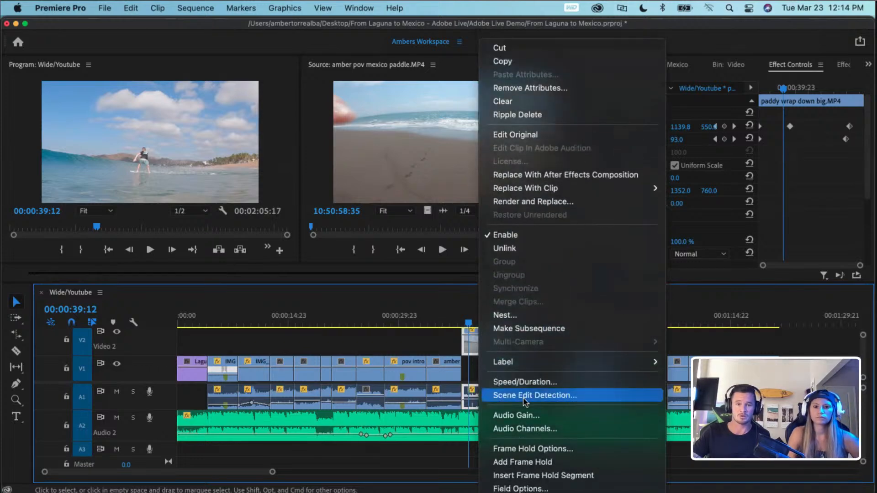
scroll(525, 400, "down", 6)
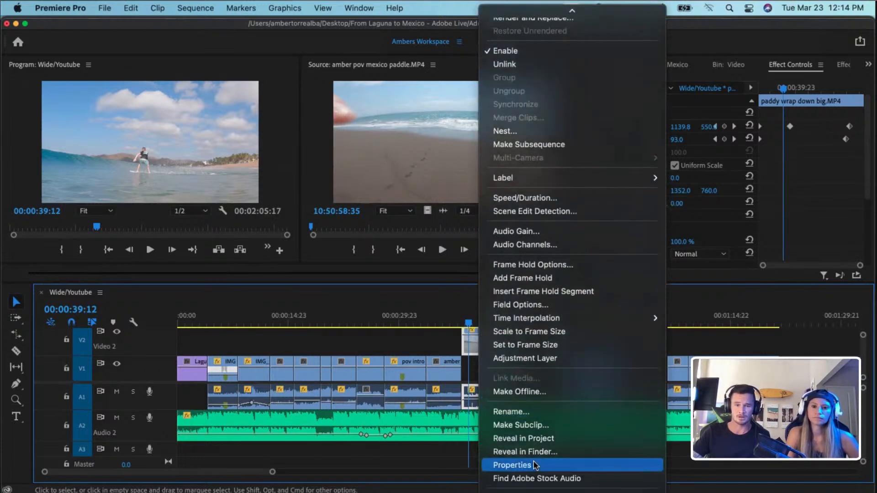
mouse_move(536, 491)
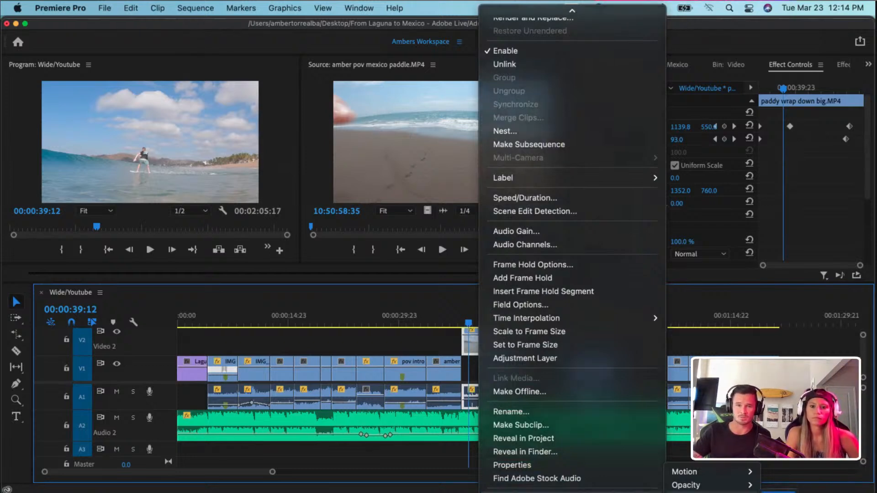
left_click(778, 492)
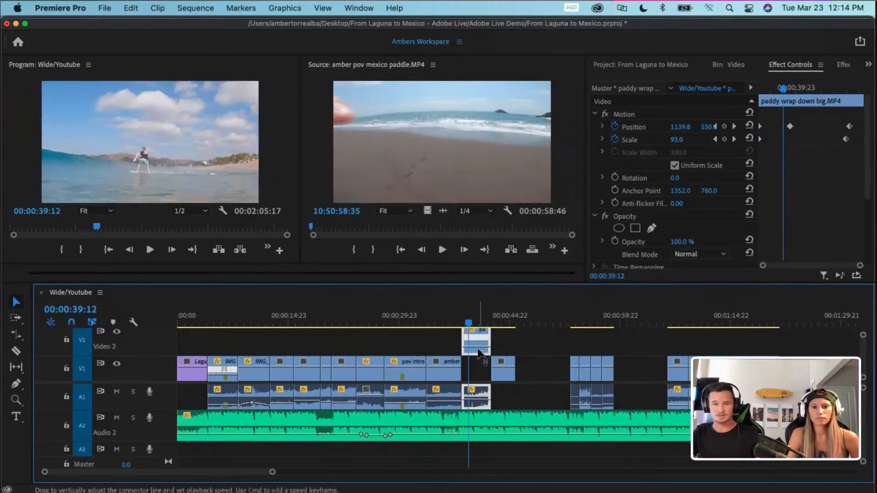
- Add a speed keyframe to the paddy wrap down big clip at 00:00:42:00, where the surfer is in the barrel
scroll(502, 348, "up", 3)
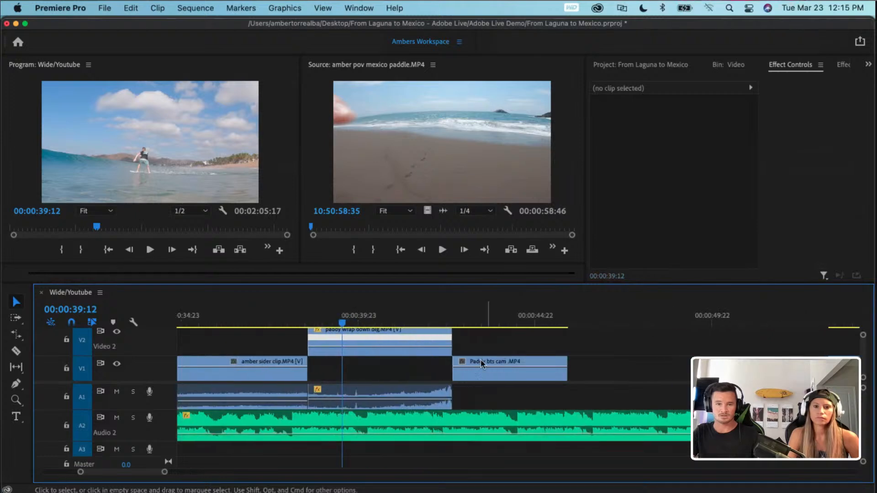
scroll(480, 361, "left", 2)
scroll(346, 344, "up", 2)
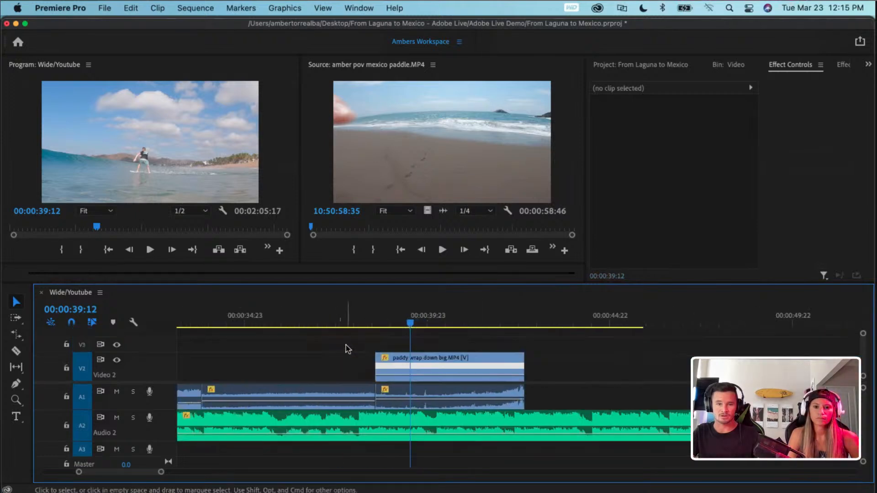
scroll(347, 345, "down", 1)
scroll(367, 349, "up", 3)
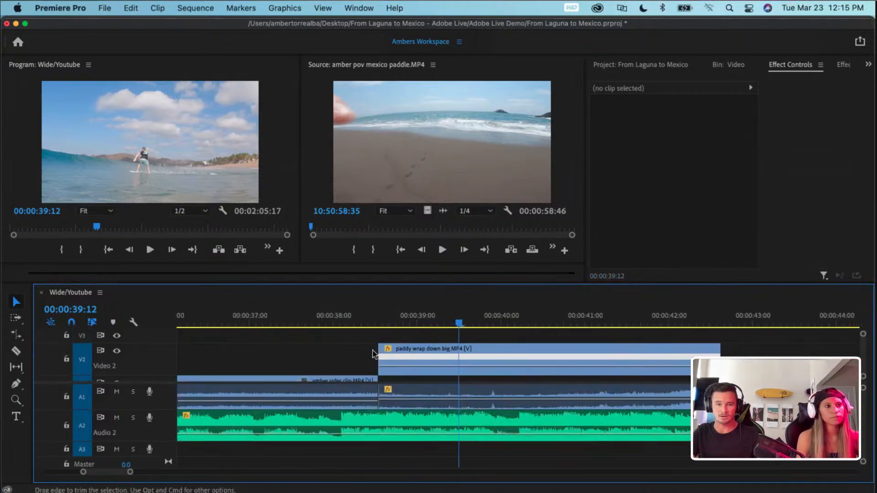
left_click_drag(462, 328, 666, 330)
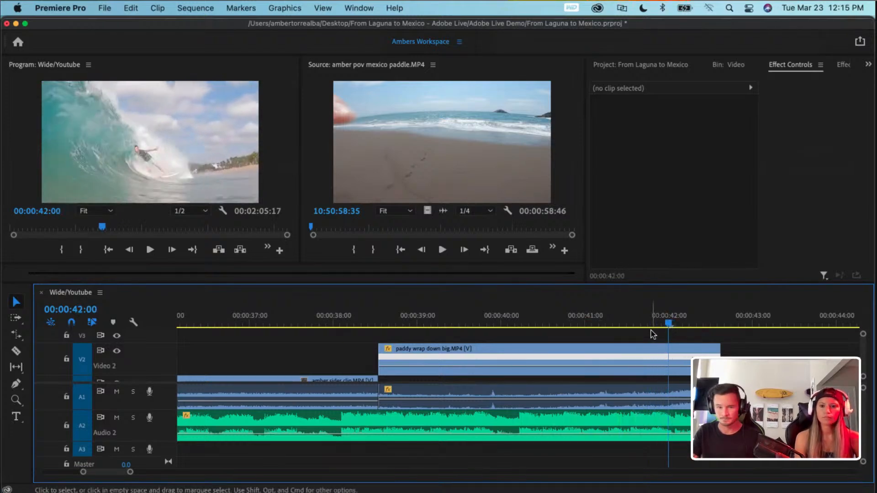
left_click(669, 370, "super")
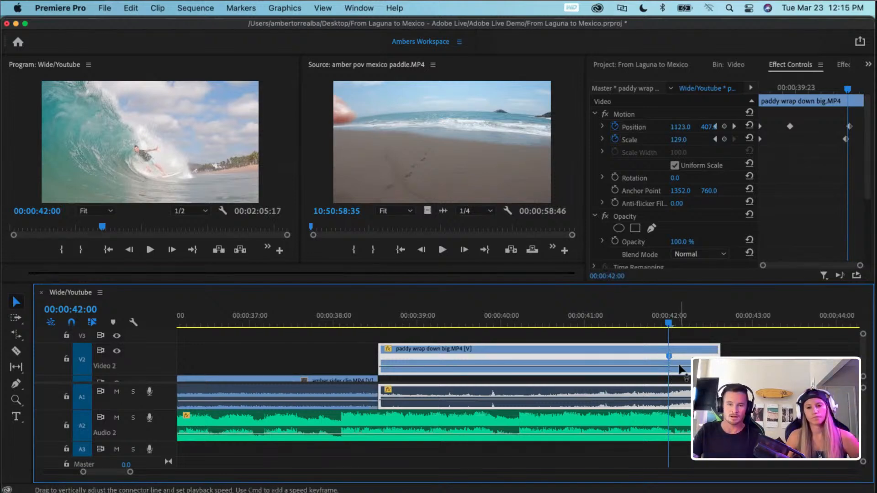
- Try to slow down the paddy wrap down big clip after its speed keyframe, and bring its end back to the linked audio's end
left_click_drag(668, 314, 689, 315)
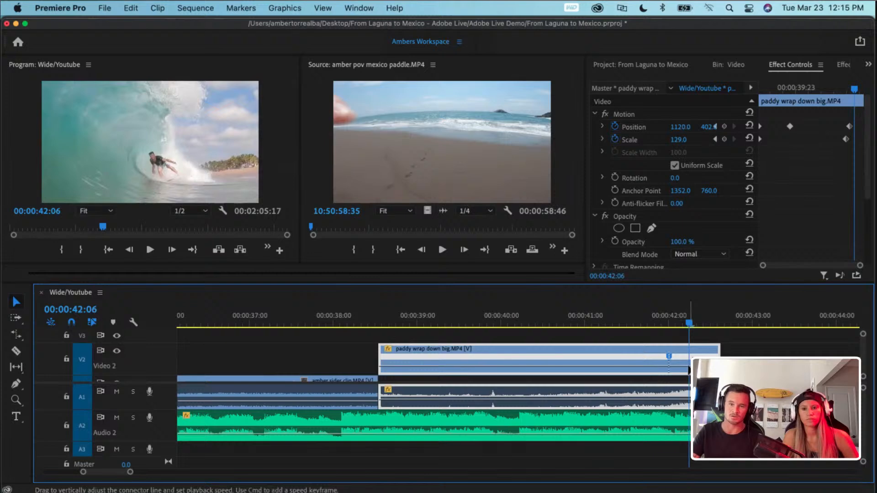
left_click(689, 367)
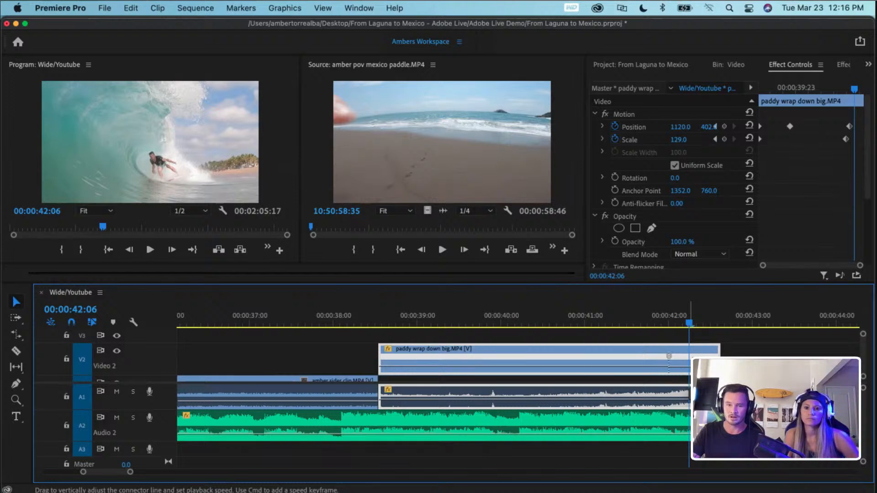
left_click_drag(690, 367, 690, 371)
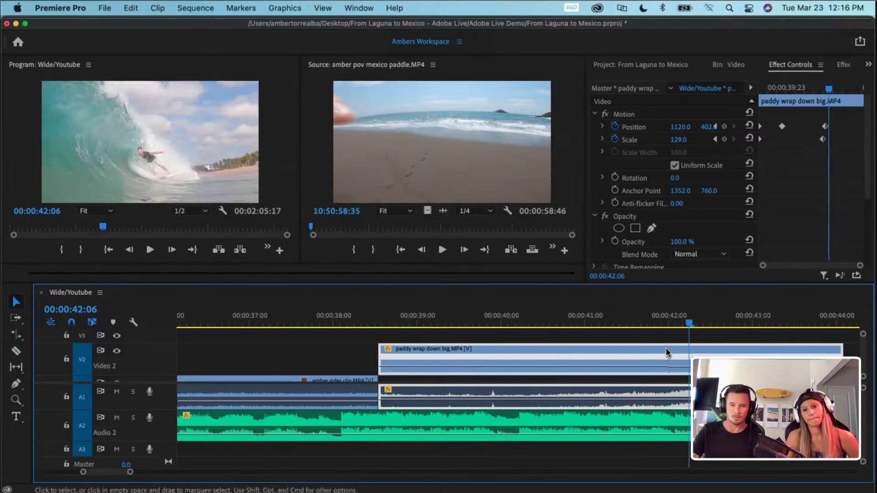
scroll(681, 369, "right", 4)
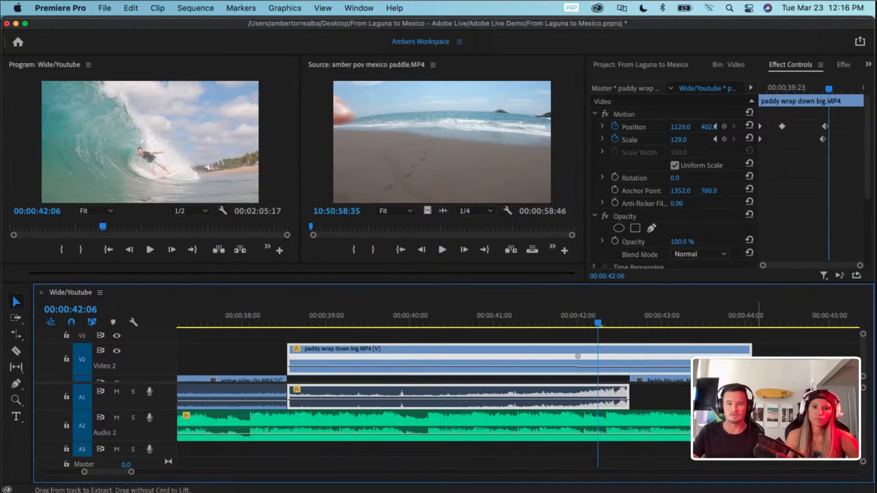
left_click_drag(751, 358, 629, 356)
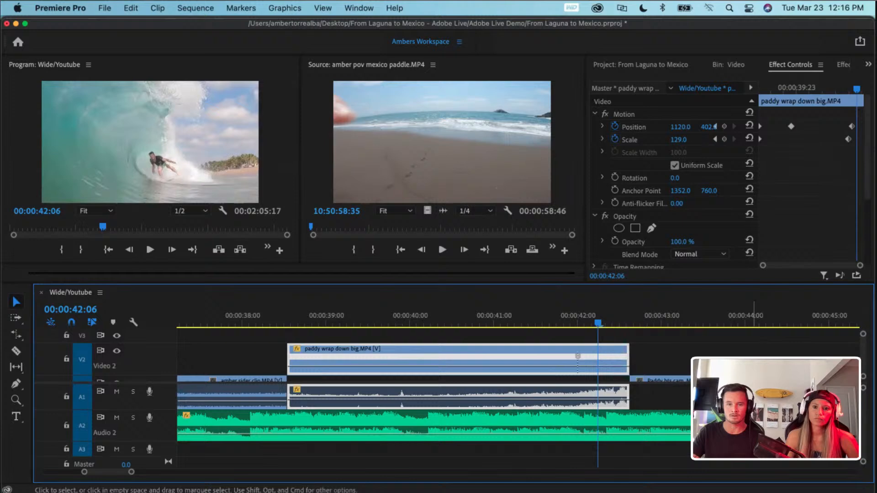
- Return to 00:00:42:00, expand the clip's Time Remapping settings and go to the previous Speed keyframe
left_click(580, 325)
left_click(578, 324)
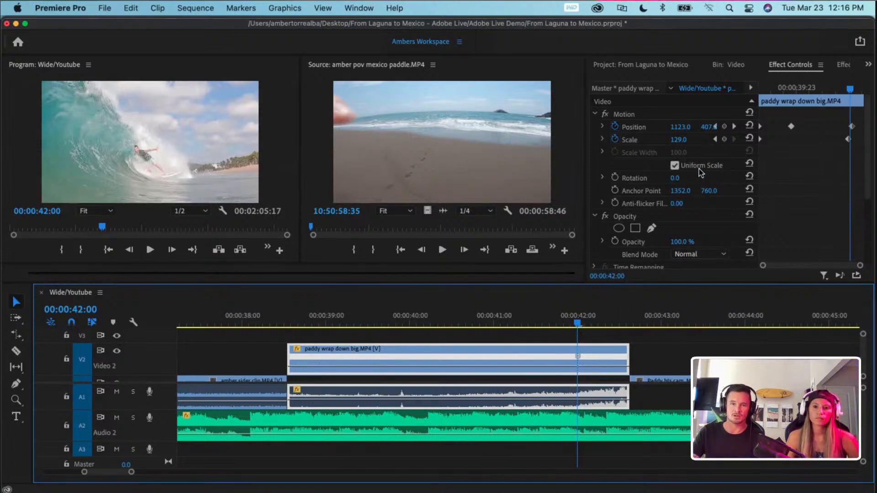
scroll(699, 169, "down", 5)
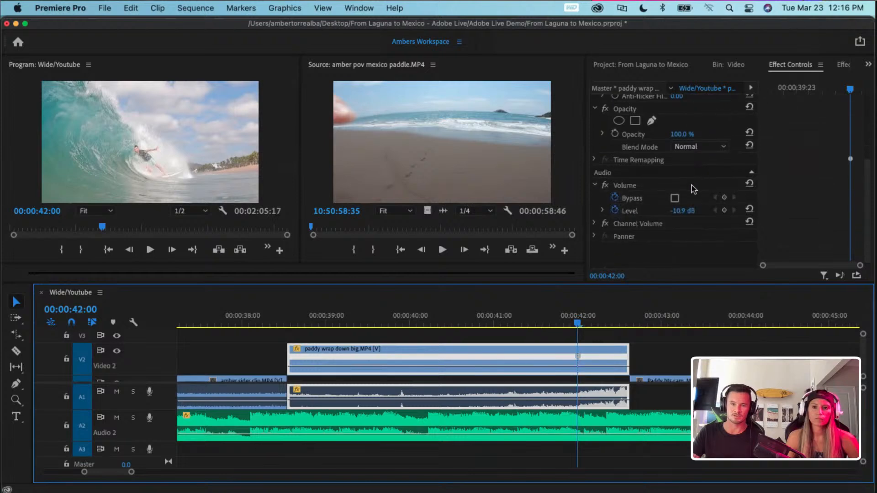
scroll(651, 158, "up", 2)
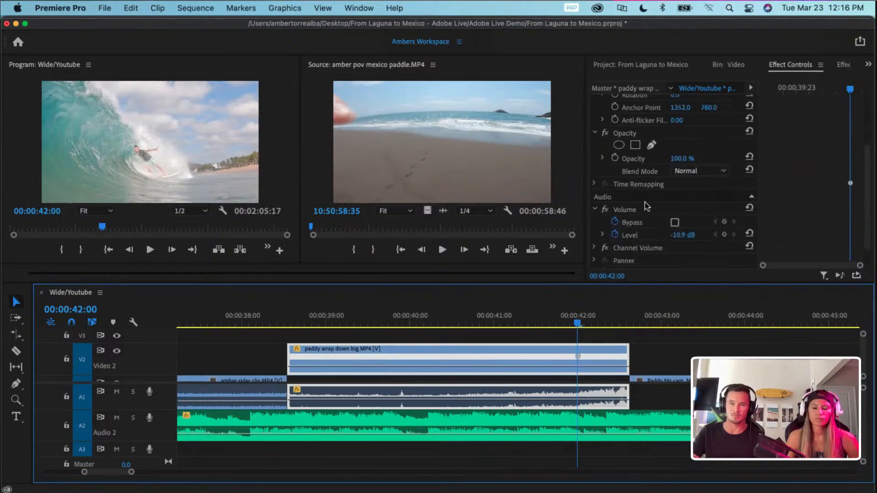
left_click(653, 185)
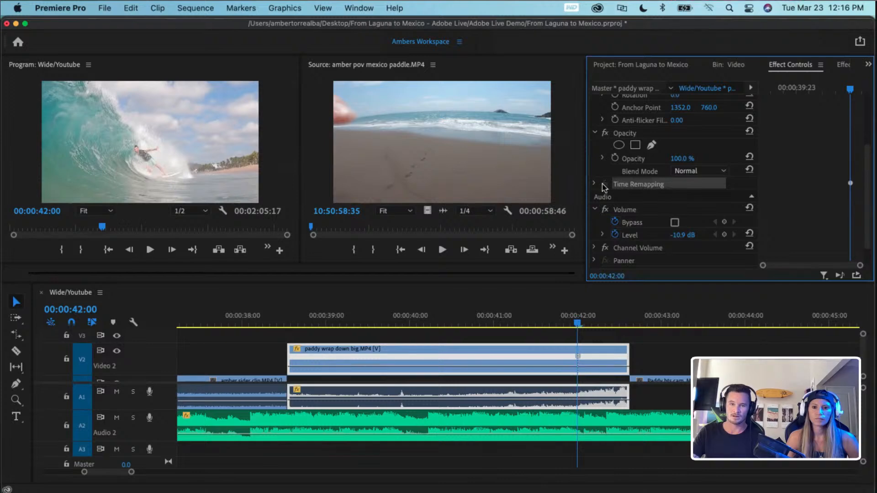
left_click(595, 184)
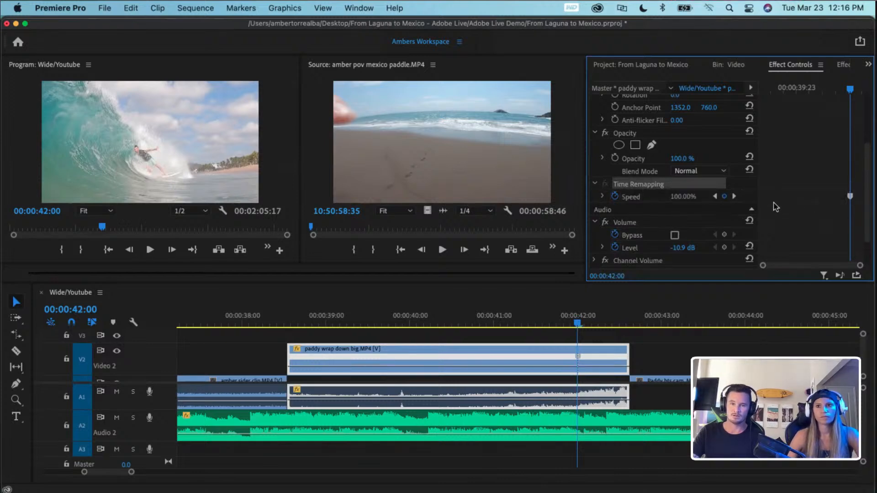
left_click(715, 196)
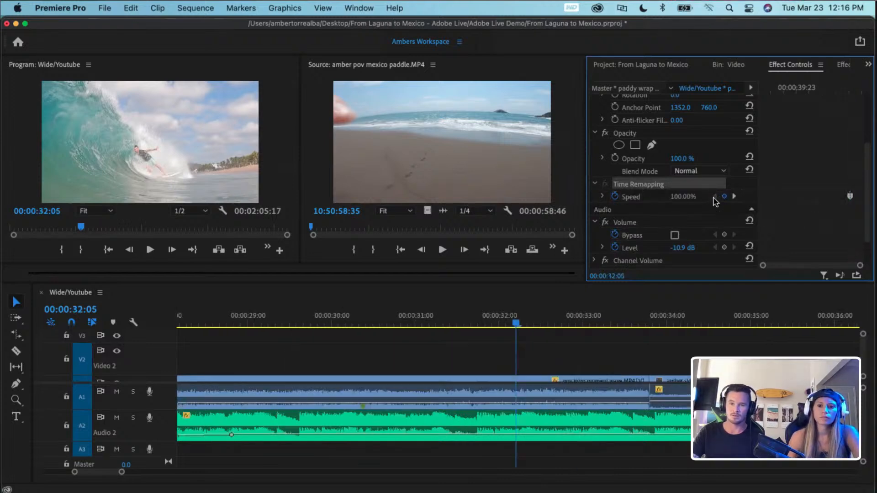
- Split only the paddy wrap down big clip's audio at its speed keyframe at 00:00:42:00, keeping Video 2 locked during the cut
left_click(733, 197)
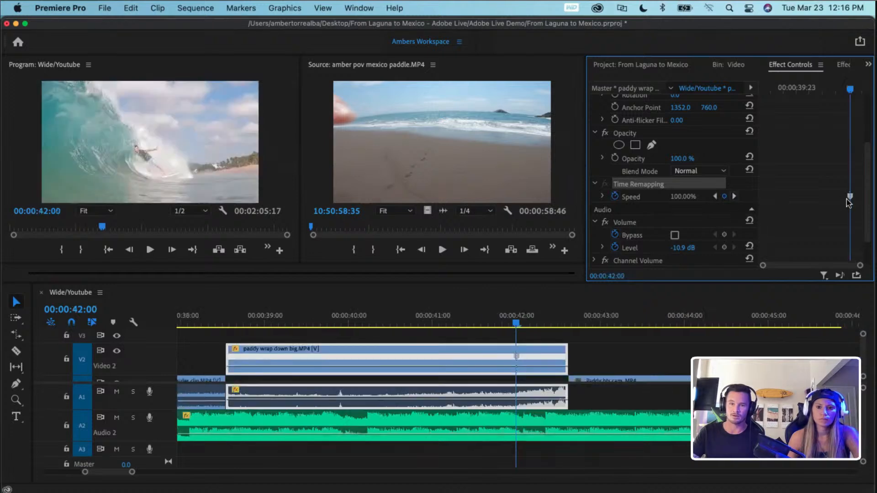
left_click(533, 390)
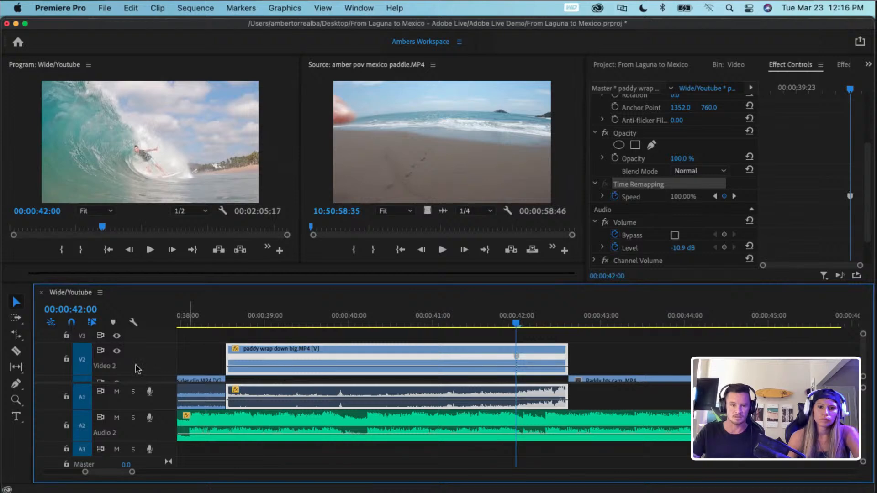
left_click(67, 360)
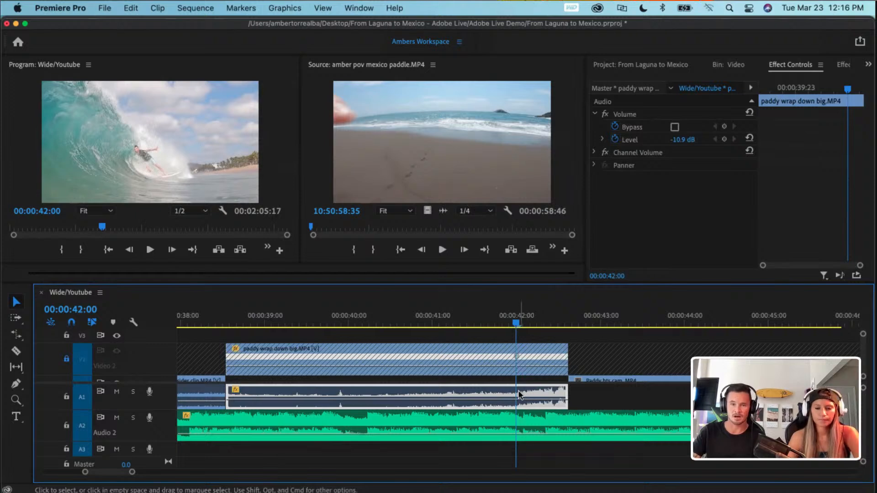
key("super+k")
left_click(547, 397)
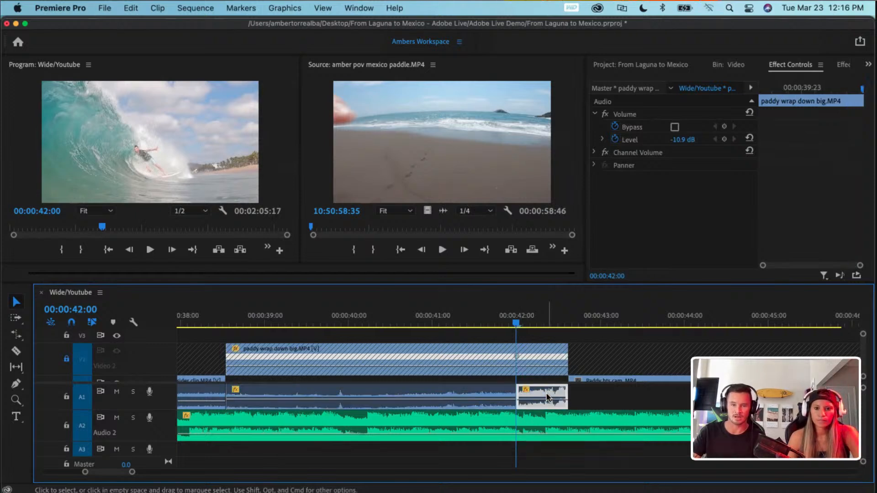
left_click(66, 359)
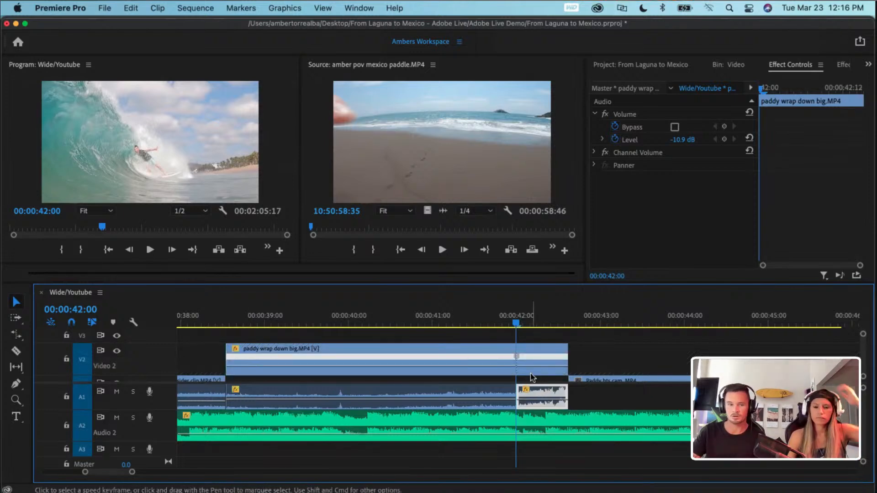
- Split the clip's speed keyframe into a short ramp and slow the section after it to 30%
left_click_drag(519, 358, 529, 358)
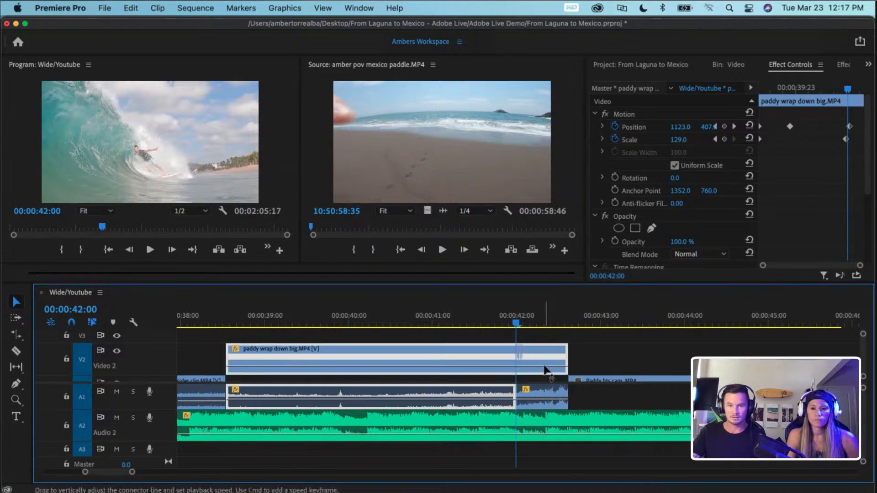
left_click_drag(517, 324, 548, 324)
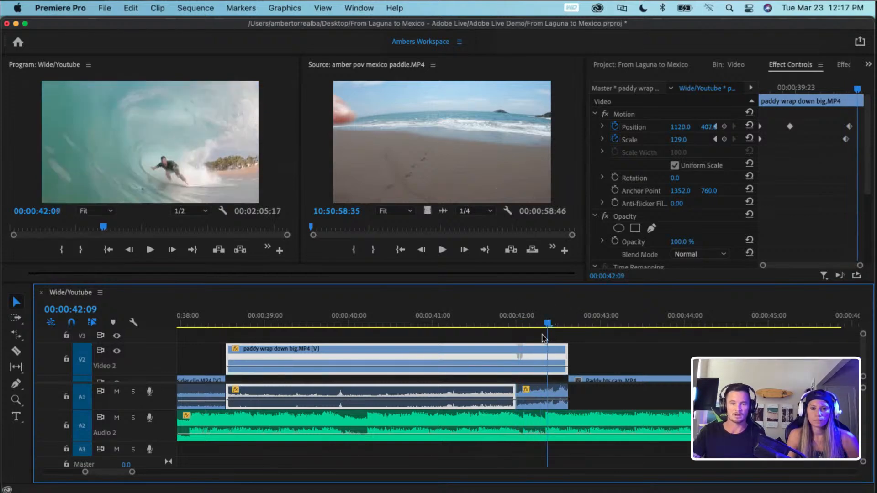
left_click_drag(548, 365, 548, 369)
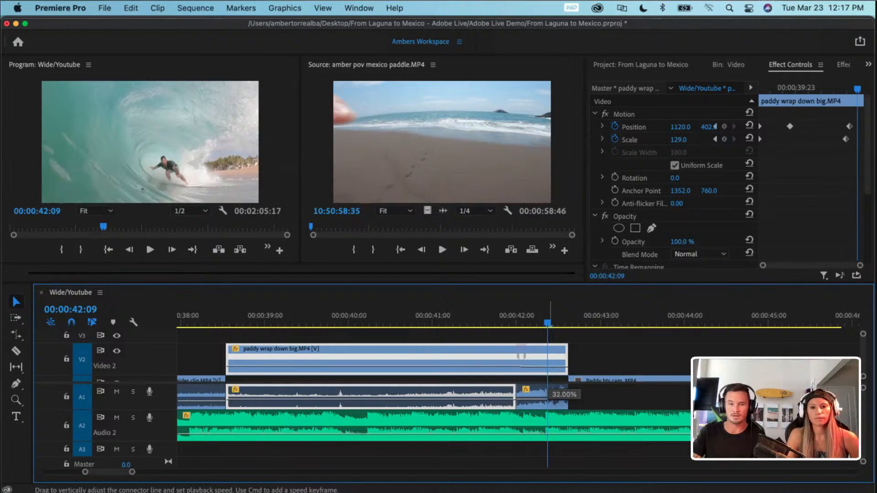
left_click_drag(547, 393, 546, 403)
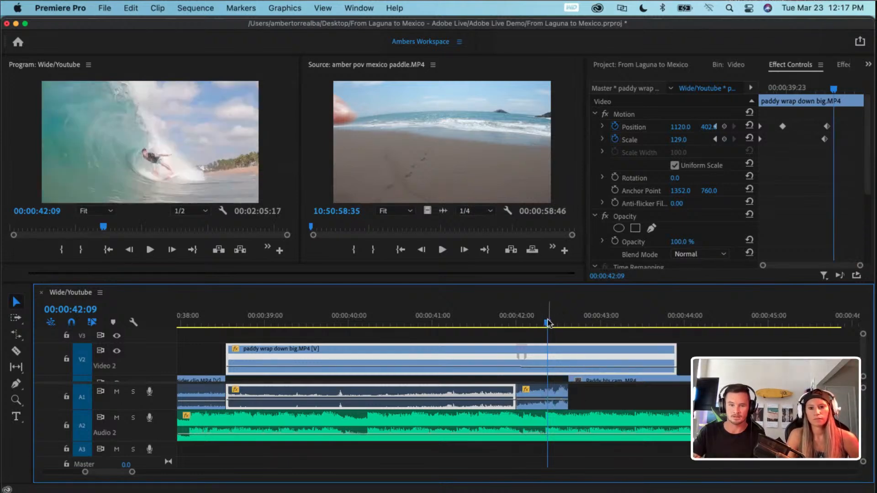
- Check the clip's speed line before and after the ramp and play the transition from 00:00:41:09
left_click_drag(548, 323, 488, 324)
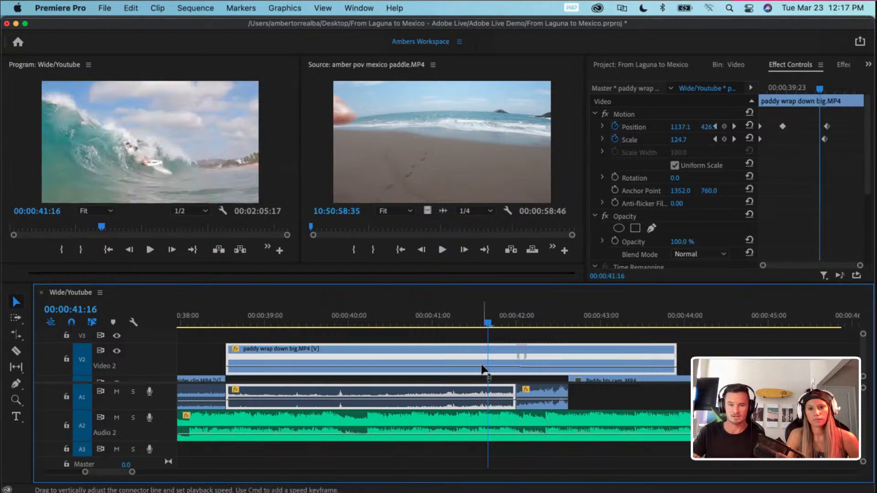
left_click_drag(482, 370, 482, 371)
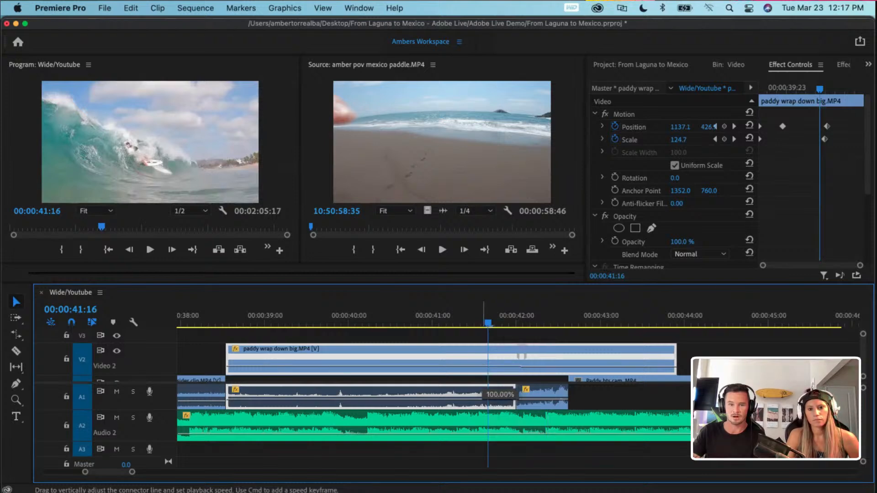
left_click_drag(625, 367, 626, 368)
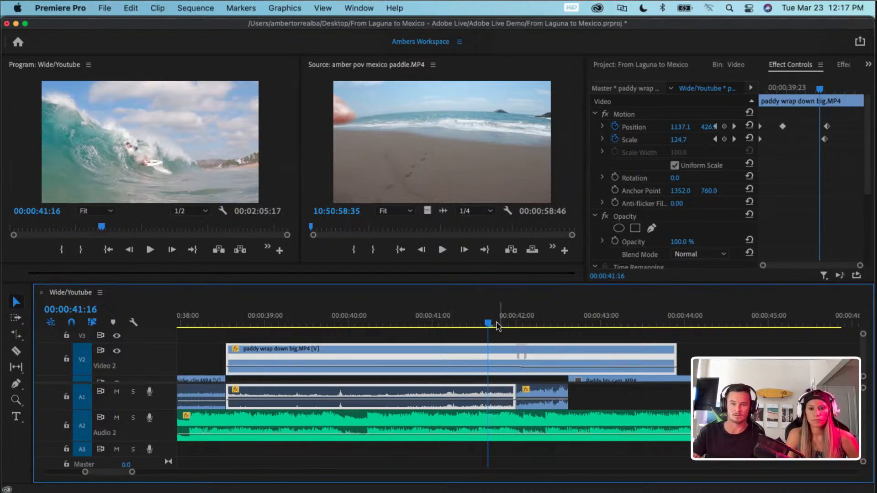
left_click_drag(488, 326, 464, 327)
key("space")
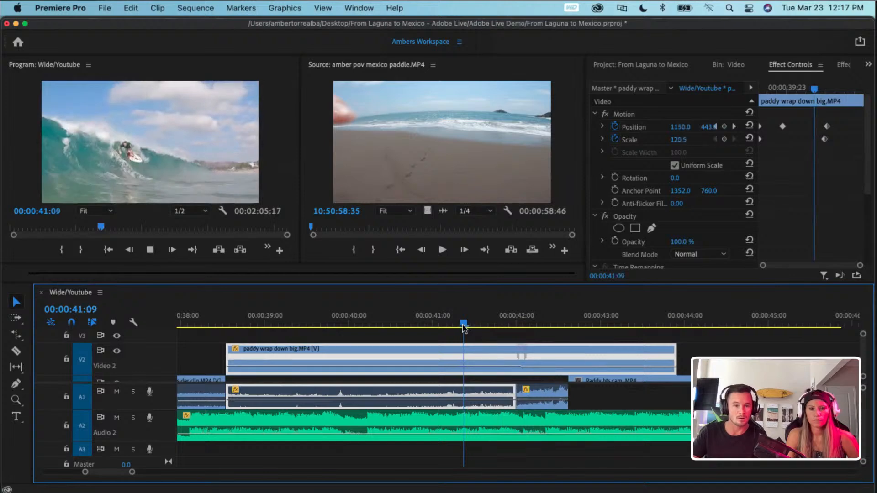
key("space")
- Rate-stretch the second piece of the clip's audio so it ends together with the slowed video
left_click(545, 395)
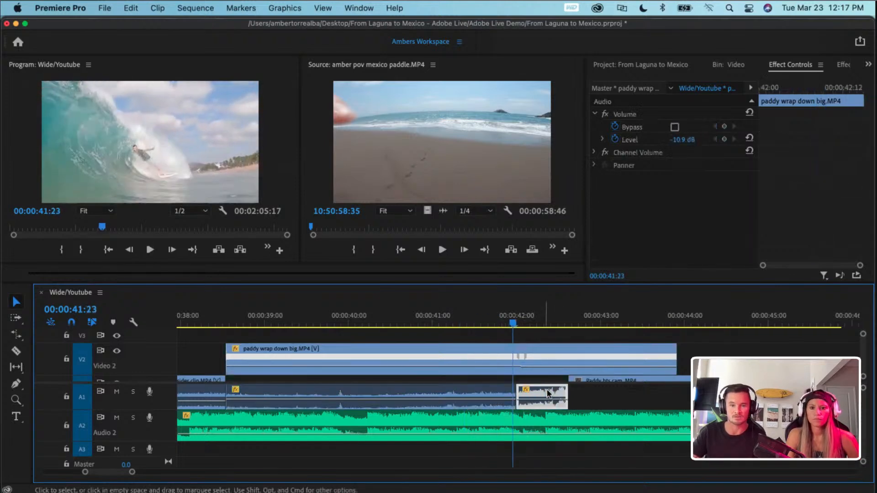
key("r")
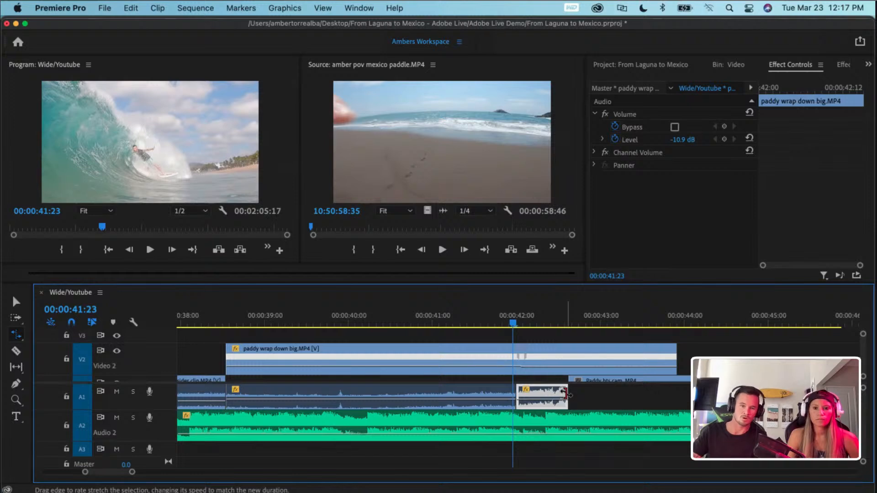
left_click_drag(566, 394, 676, 394)
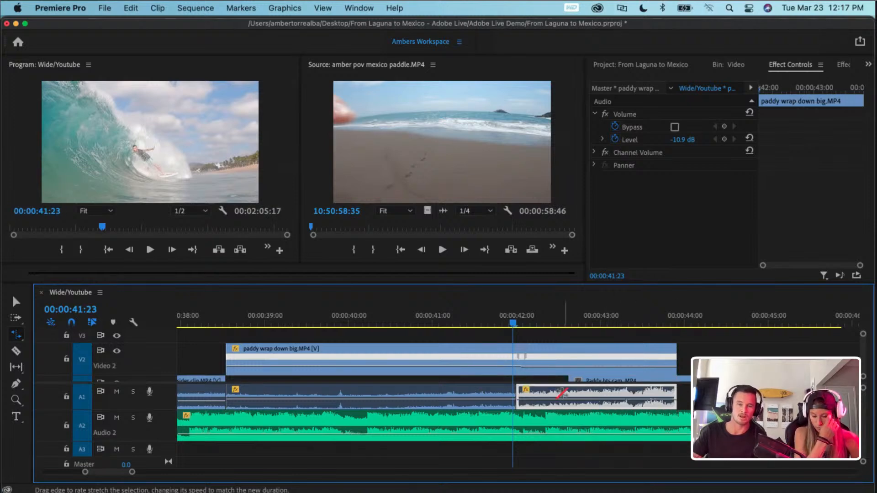
- Play through the speed ramp and examine the end of the slowed paddy wrap down big clip
left_click_drag(512, 319, 475, 323)
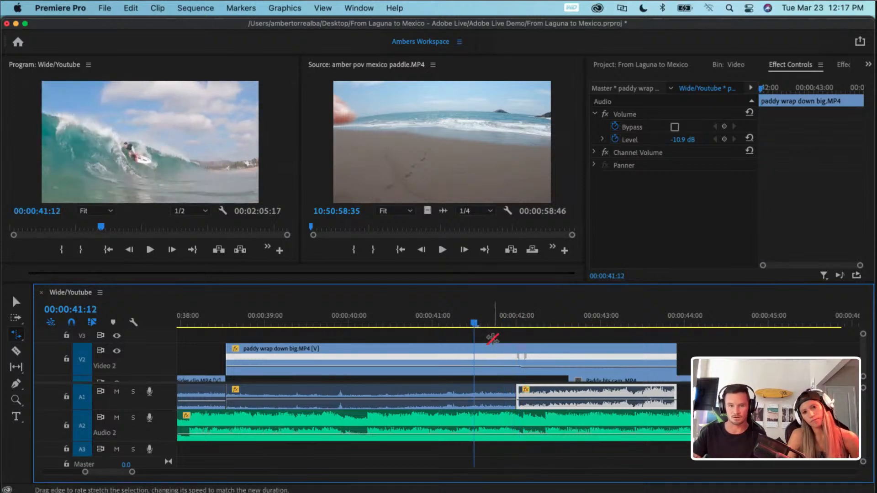
left_click_drag(474, 323, 425, 325)
key("space")
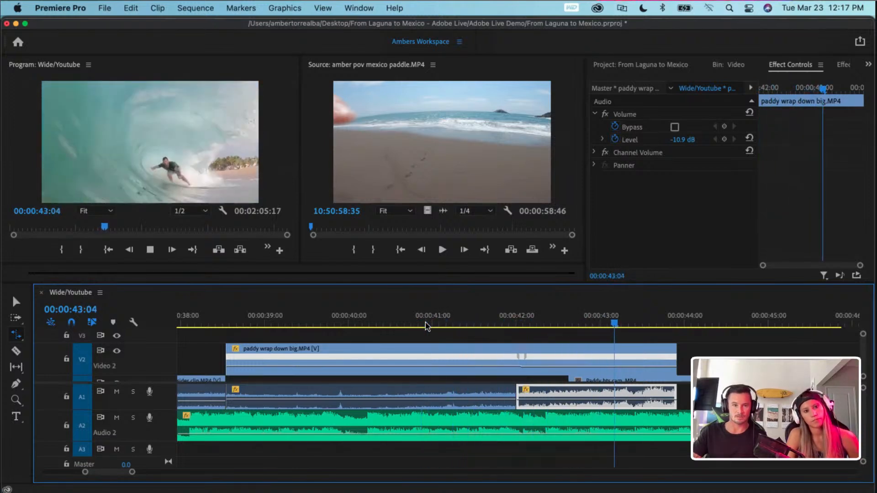
key("space")
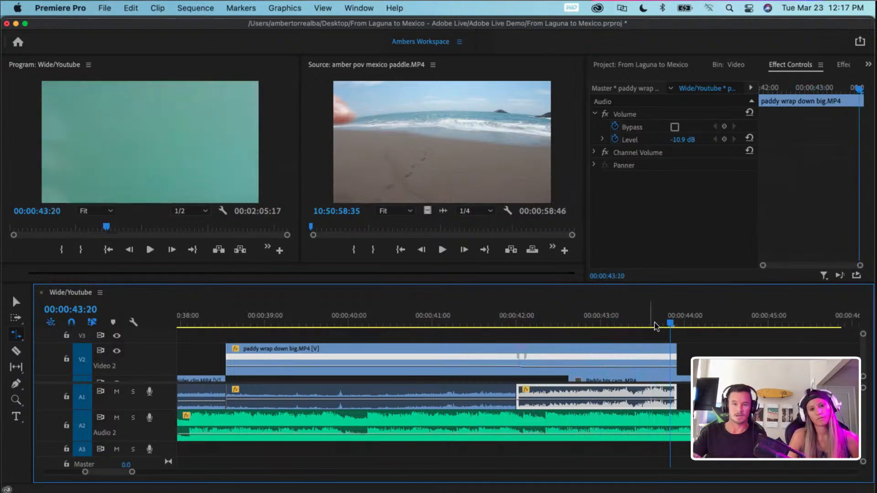
left_click_drag(670, 322, 475, 337)
key("space")
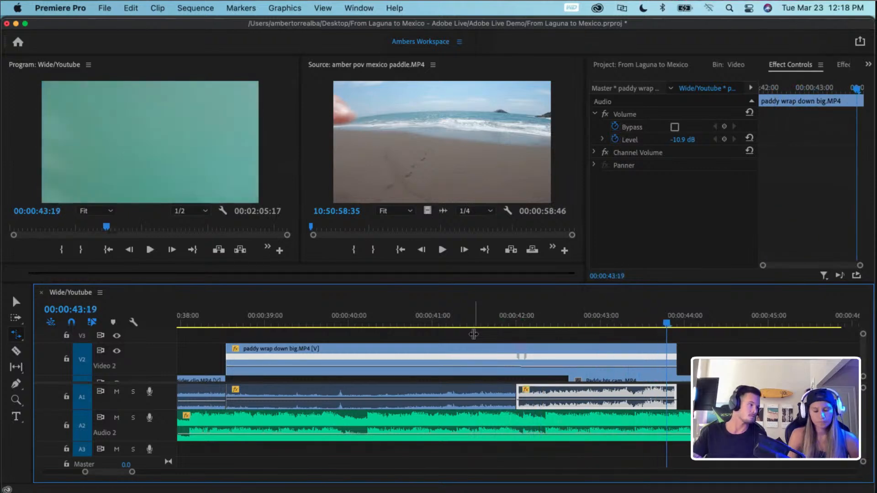
left_click(668, 323)
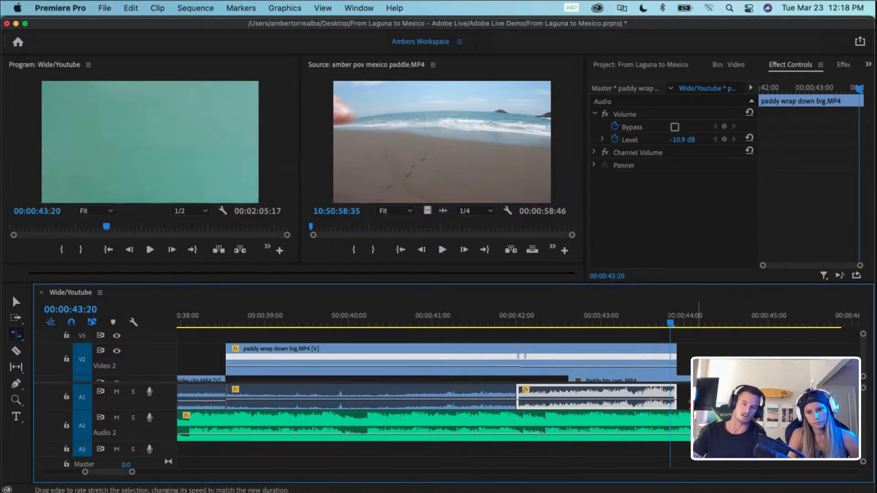
left_click_drag(670, 323, 652, 328)
- Shift the Paddy bts cam clip to start where the paddy wrap down big clip ends, and move the latter down to Video 1
scroll(646, 354, "right", 1)
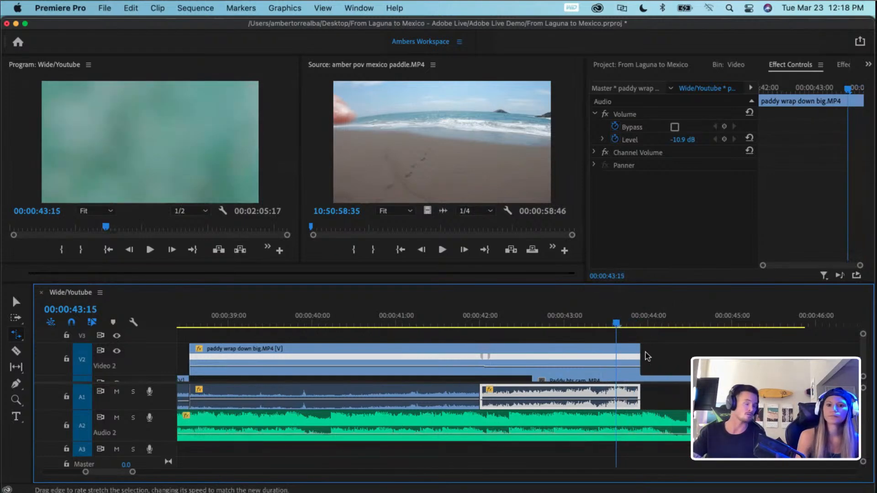
scroll(646, 355, "right", 4)
scroll(646, 355, "down", 1)
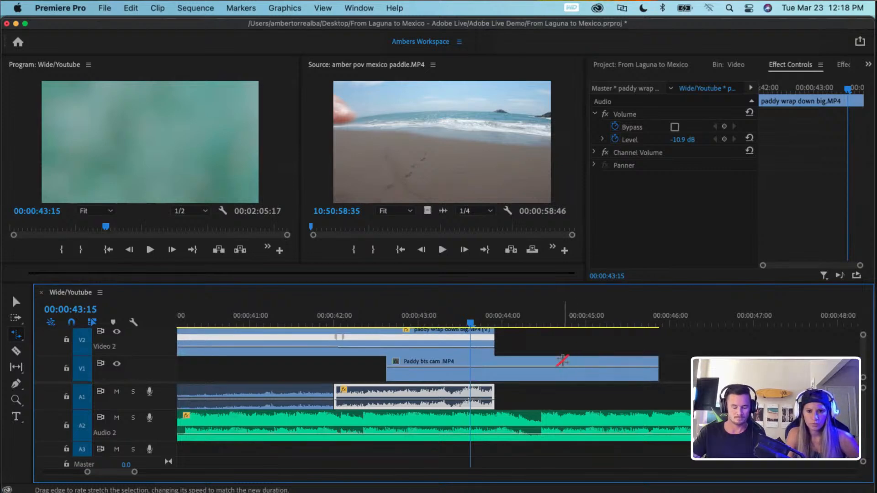
key("v")
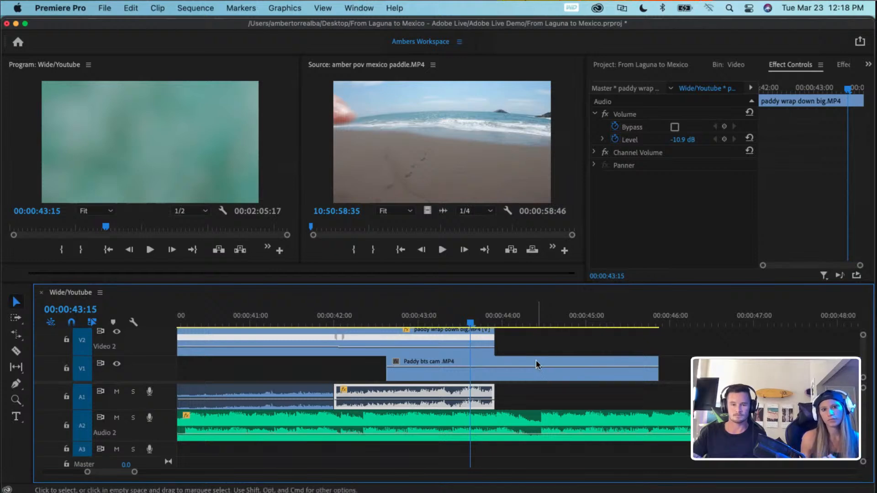
left_click(536, 360)
left_click_drag(535, 360, 647, 360)
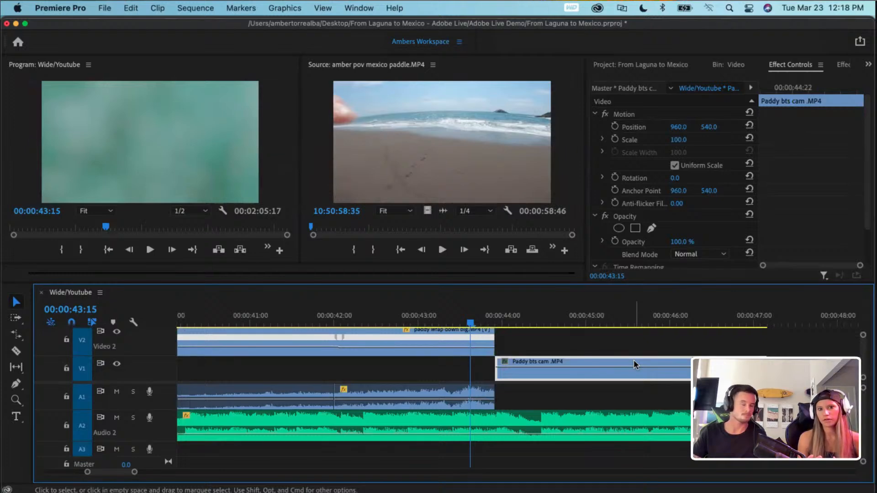
left_click_drag(462, 337, 469, 365)
scroll(473, 367, "left", 1)
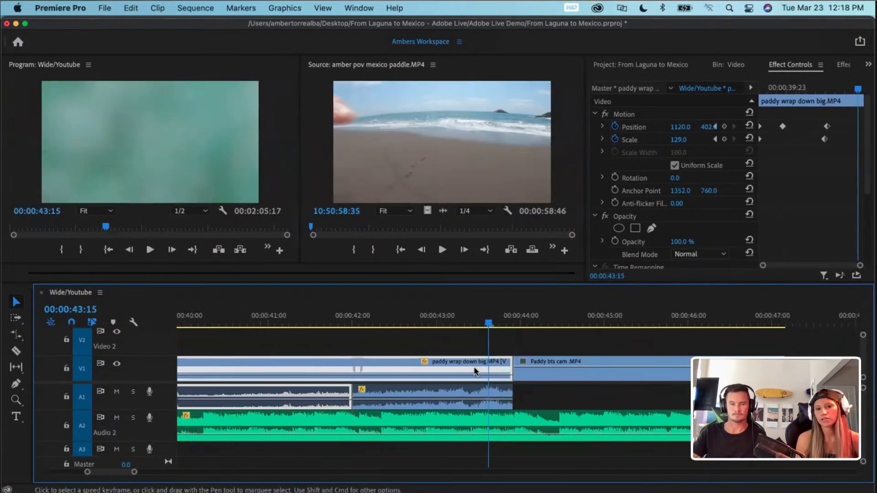
- Move the four short clips and their audio back against the end of the Paddy bts cam clip
scroll(473, 366, "down", 3)
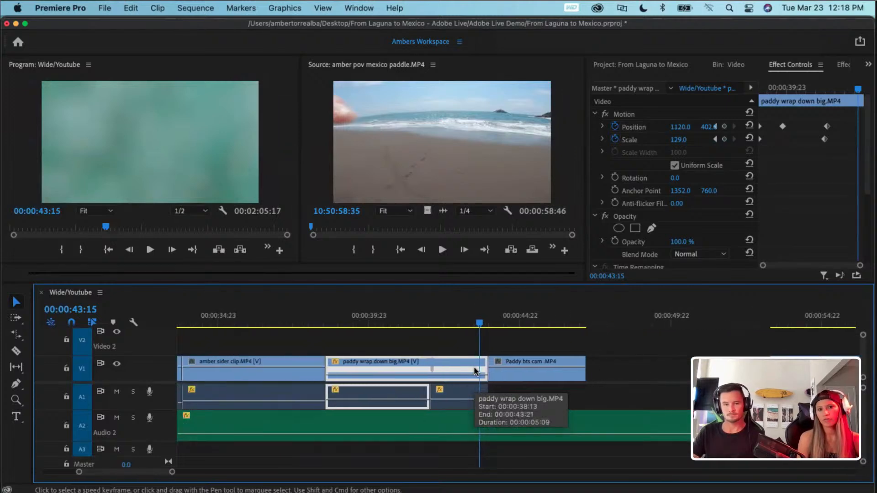
scroll(474, 370, "down", 2)
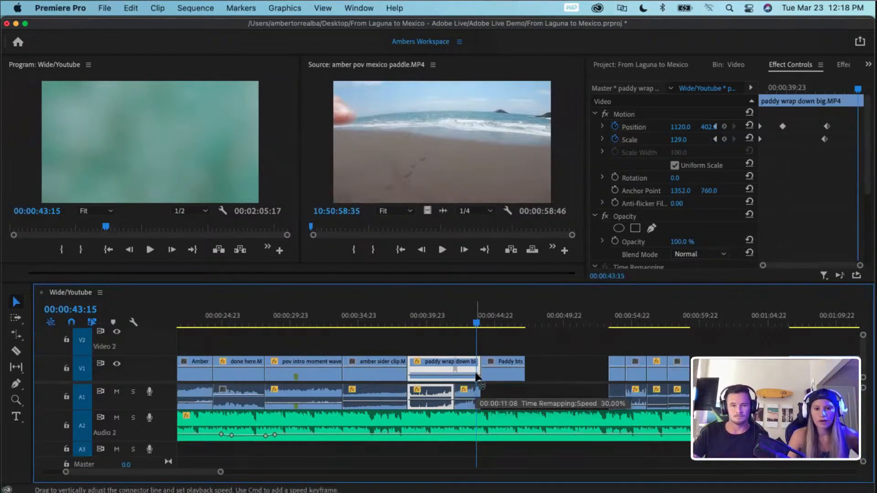
left_click_drag(475, 322, 484, 353)
key("minus")
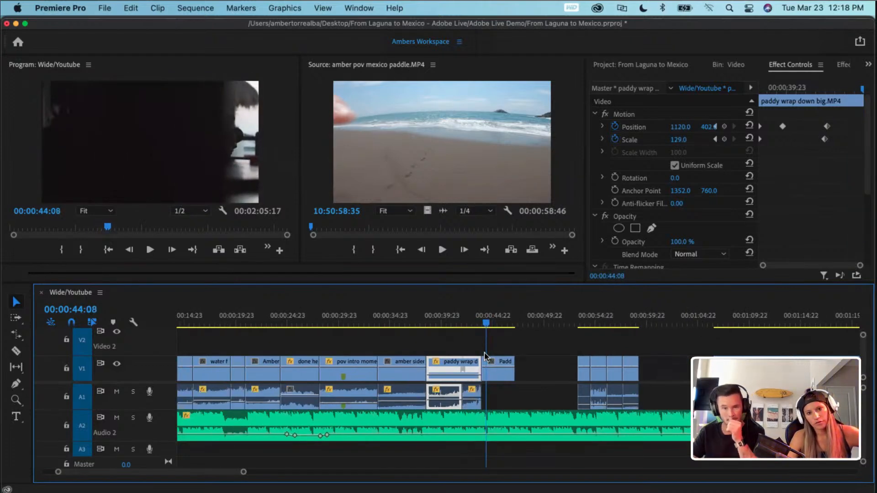
key("minus")
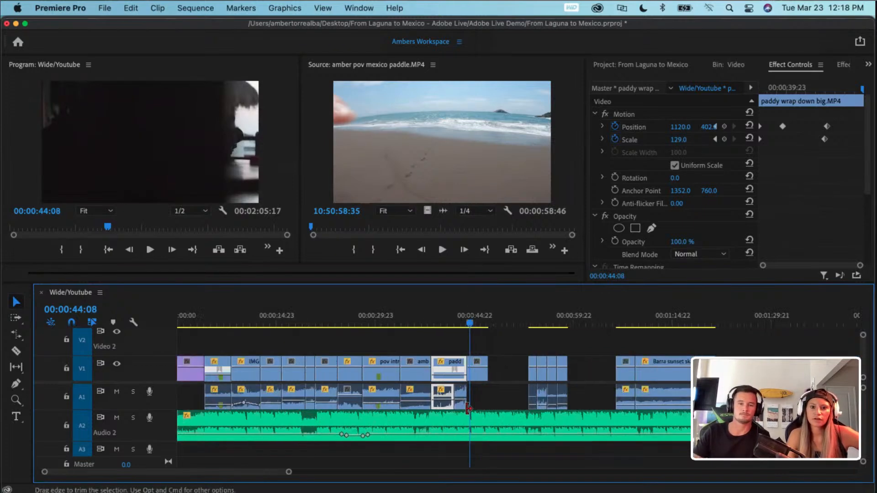
left_click_drag(470, 326, 580, 345)
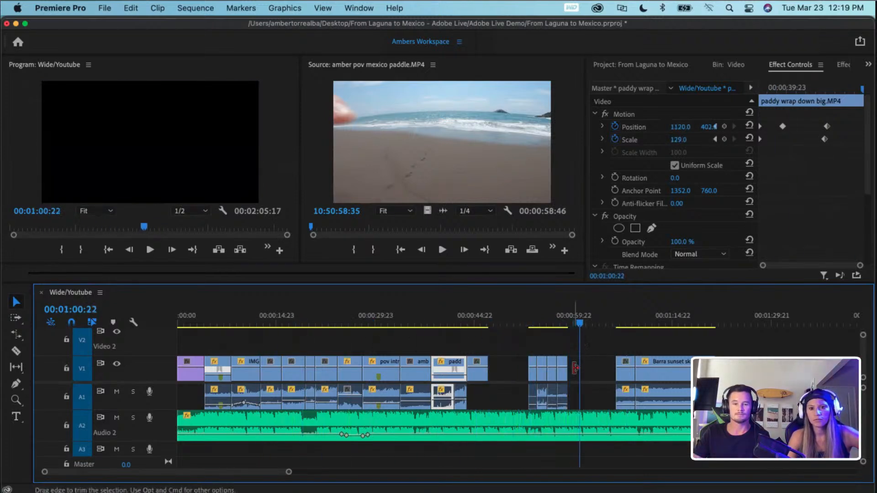
left_click_drag(520, 349, 522, 374)
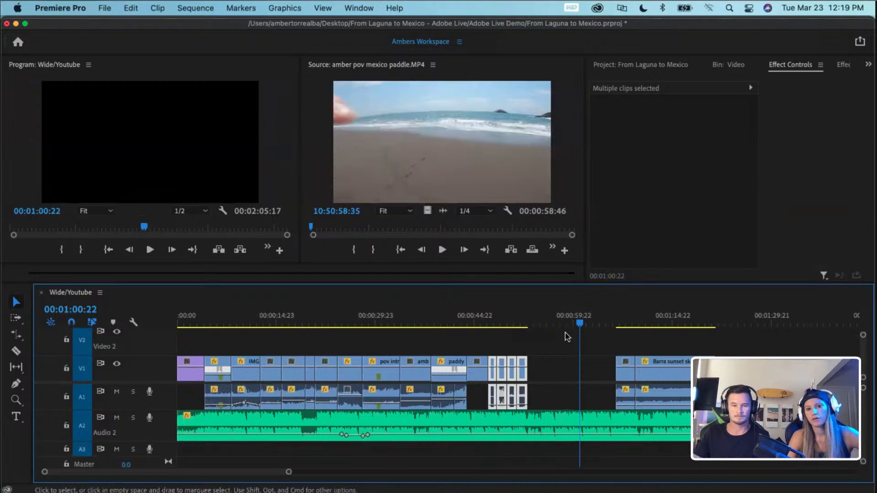
- Move the Barra sunset skim fpv clip and the clip before it, with their audio, back against the end of the four short clips
left_click_drag(579, 323, 550, 358)
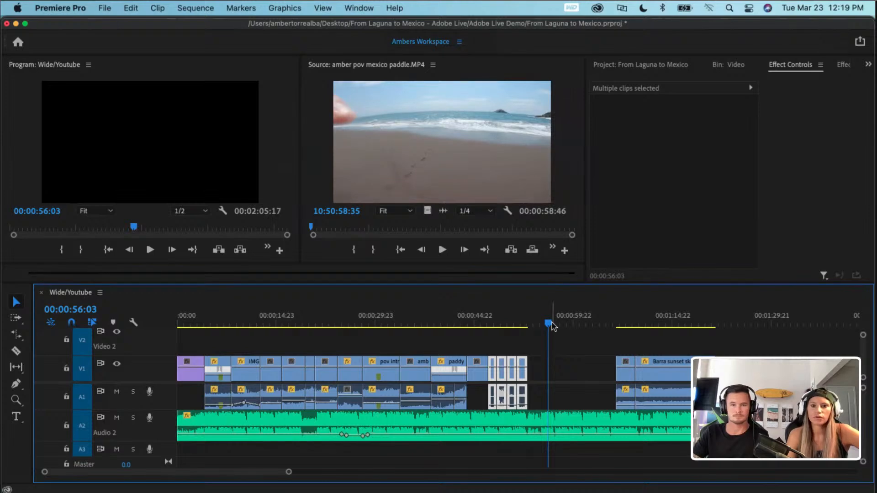
left_click_drag(548, 325, 498, 406)
left_click_drag(497, 325, 633, 335)
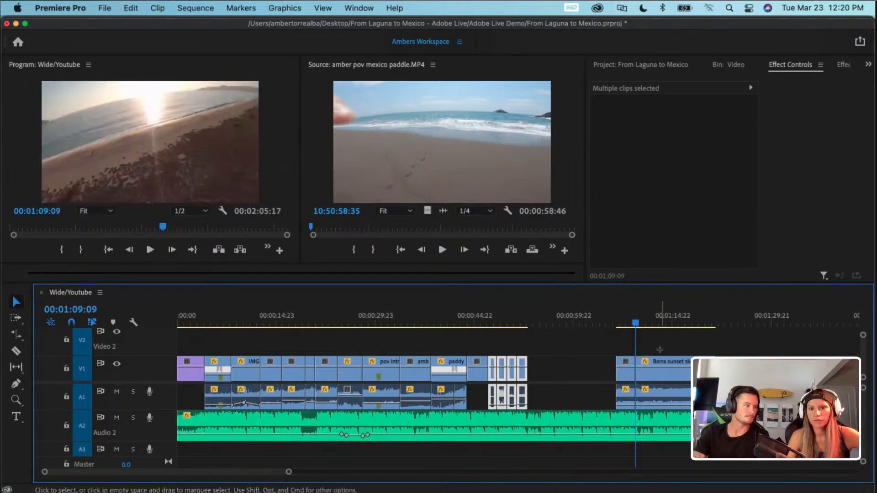
left_click_drag(661, 350, 540, 378)
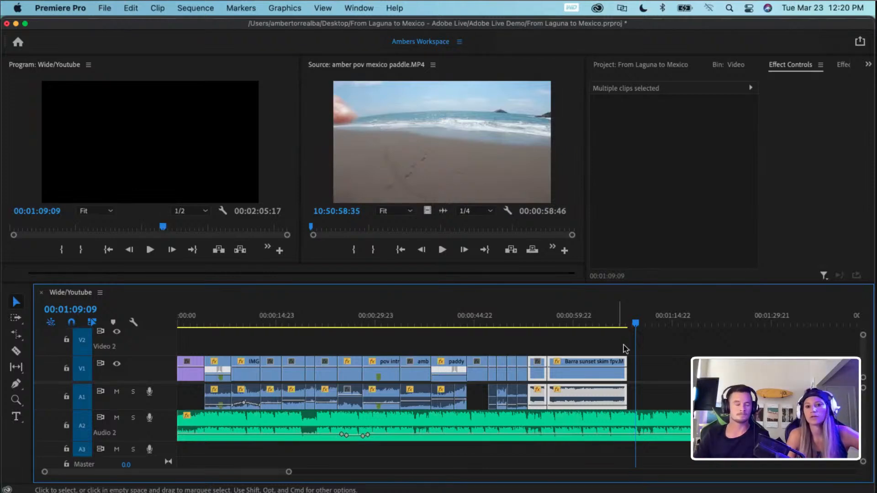
- Trim the end of the Resiliencia music track to line up with the end of the Barra sunset skim fpv clip
left_click_drag(633, 326, 570, 341)
scroll(570, 342, "up", 1)
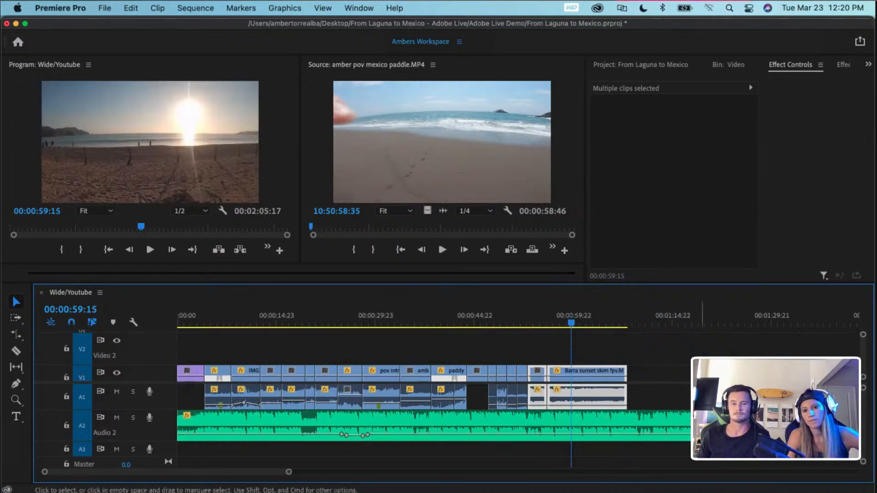
left_click_drag(694, 419, 625, 419)
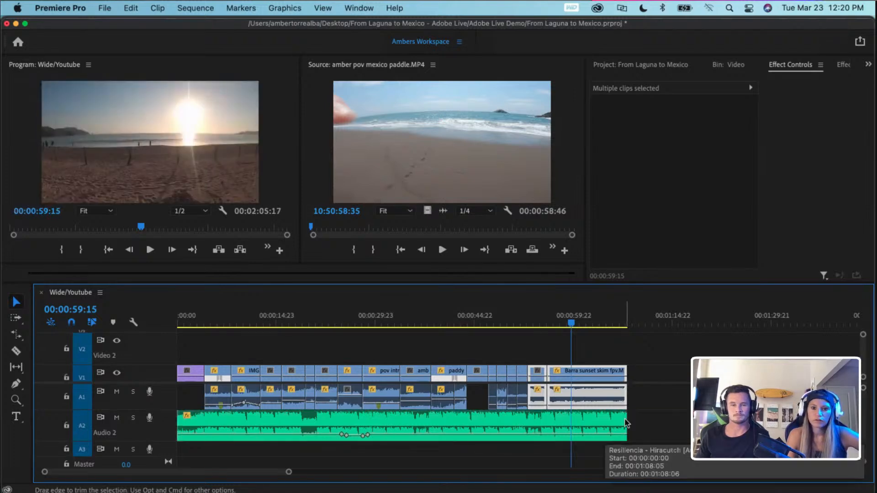
- Delete the leftover paddy fail clip and its audio at about 00:02:04, beyond the end of the edit
scroll(626, 423, "down", 6)
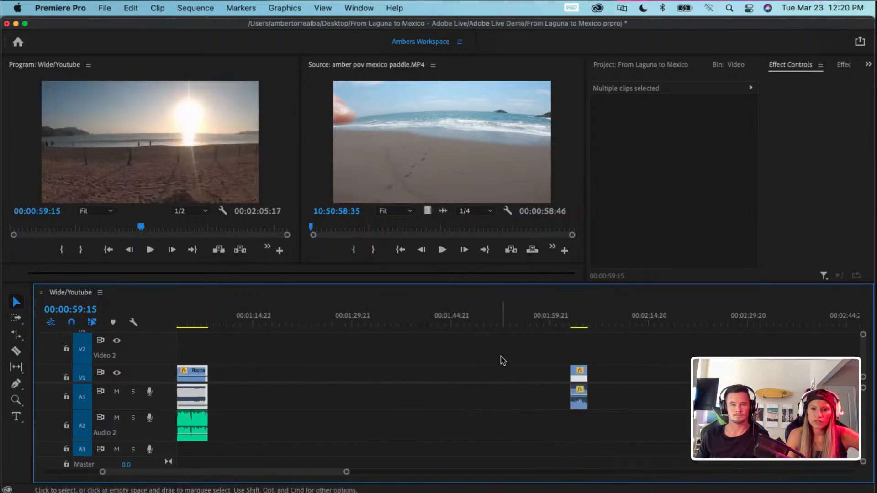
left_click(575, 359)
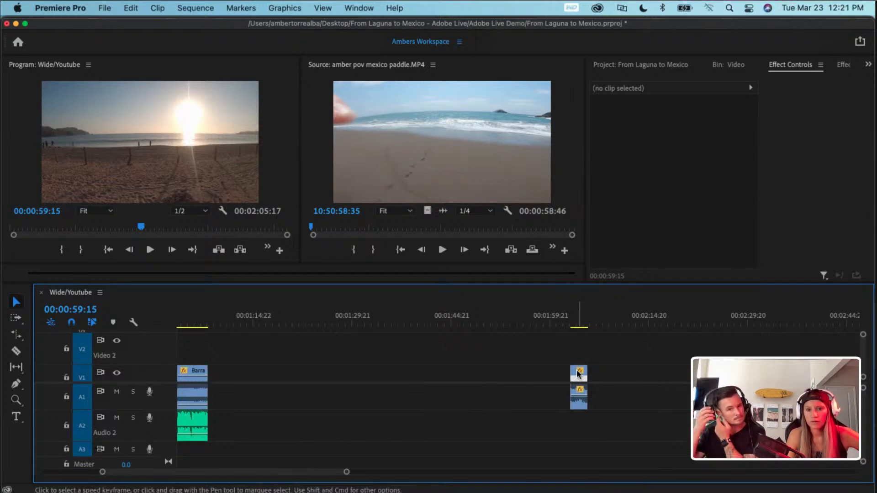
left_click(578, 372)
scroll(492, 358, "up", 5)
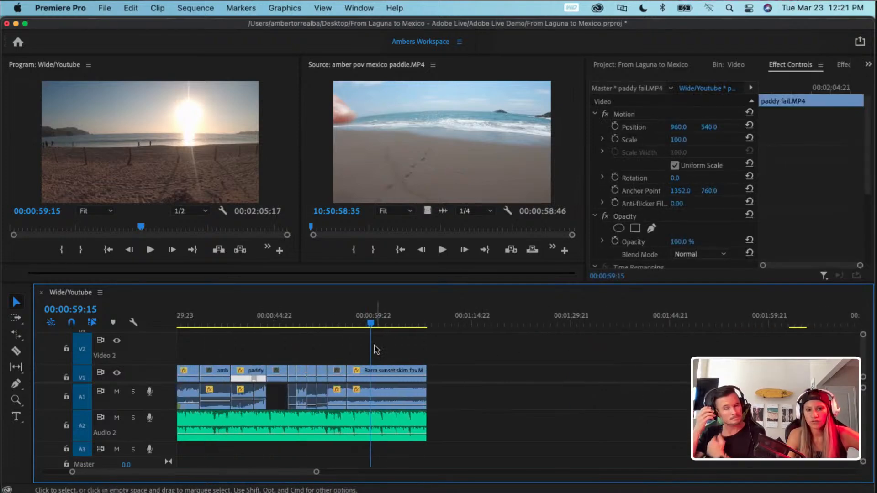
left_click_drag(371, 324, 797, 323)
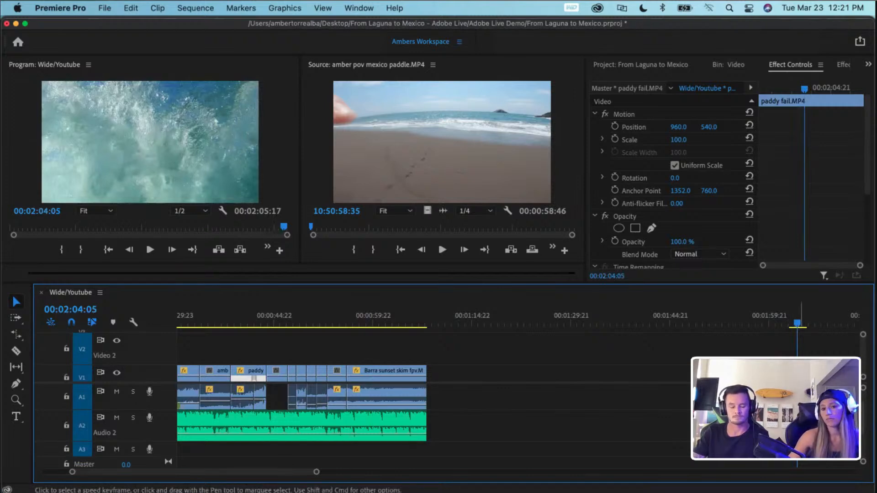
key("Delete")
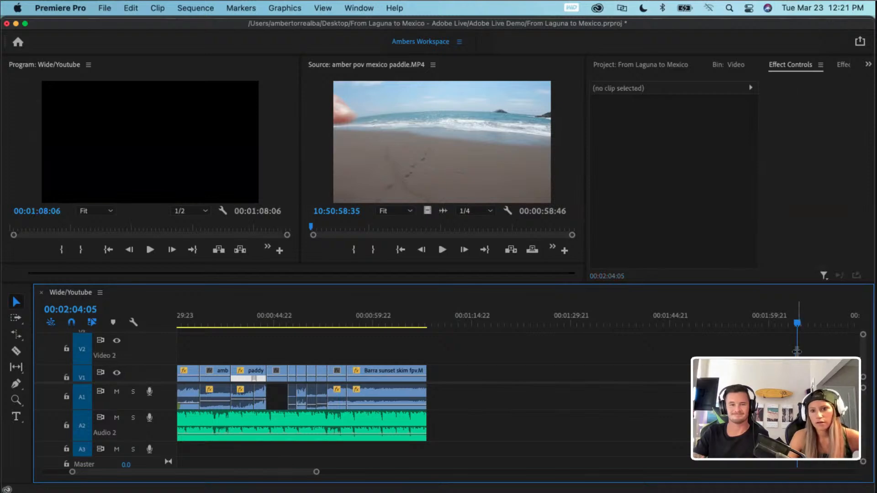
- Scrub through the shortened edit from the start and examine the clips up to done here.MP4
left_click_drag(797, 325, 284, 326)
scroll(284, 388, "up", 5)
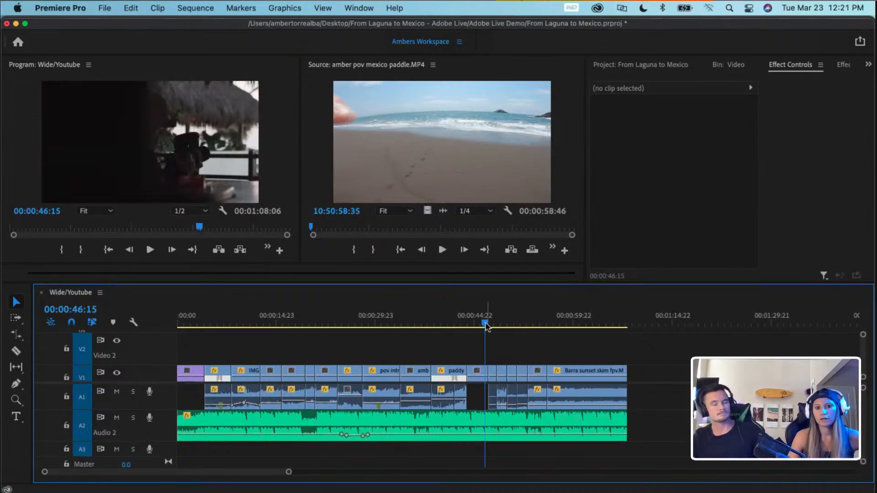
left_click_drag(465, 325, 245, 363)
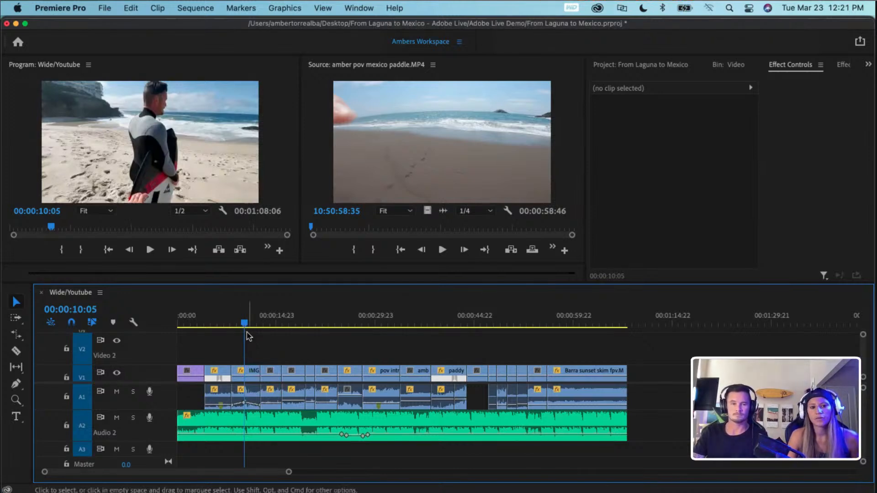
left_click_drag(243, 326, 566, 404)
scroll(306, 339, "up", 5)
key("minus")
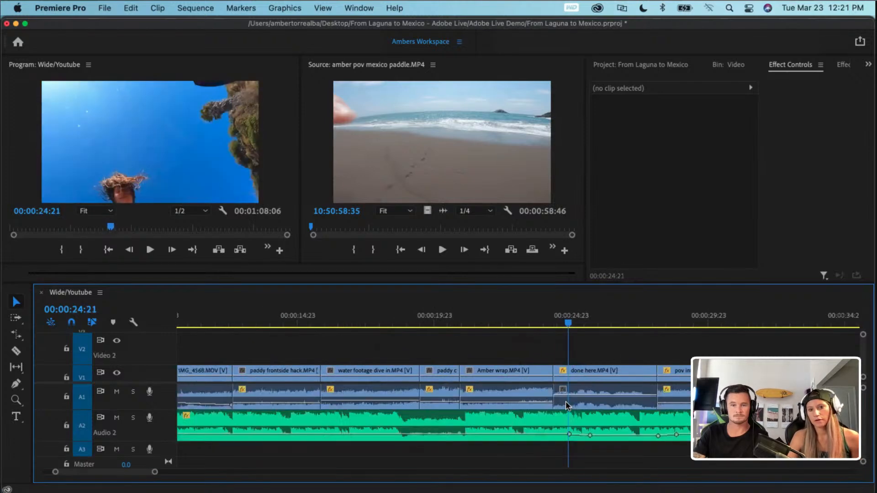
- Play from the end of the Amber wrap clip through done here.MP4 and examine its picture, audio and the music level beneath it
left_click_drag(568, 323, 555, 322)
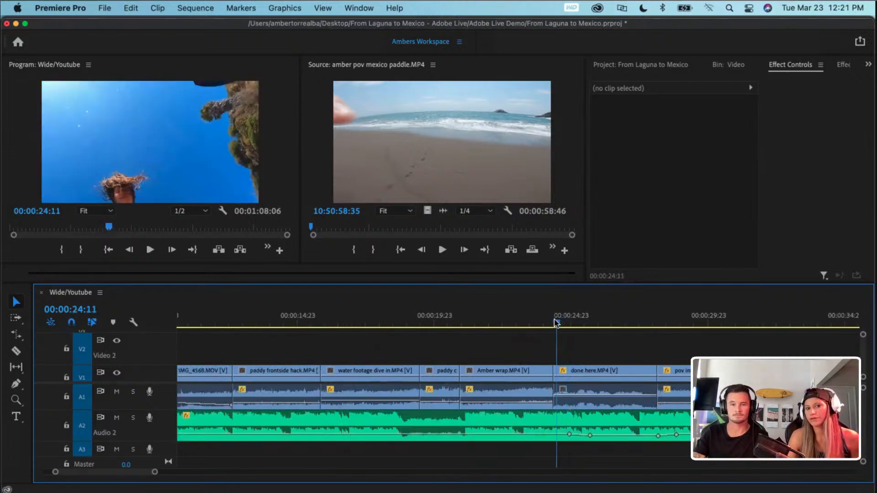
left_click_drag(555, 323, 641, 347)
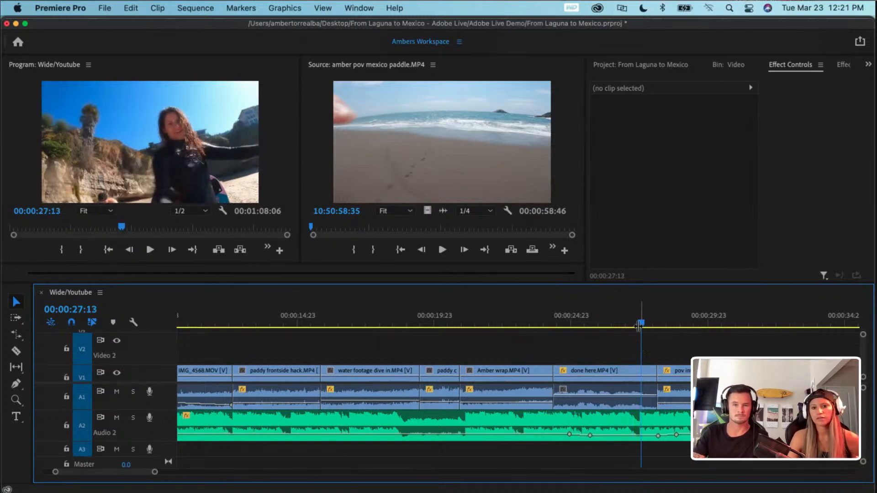
left_click(641, 324)
left_click_drag(641, 324, 563, 331)
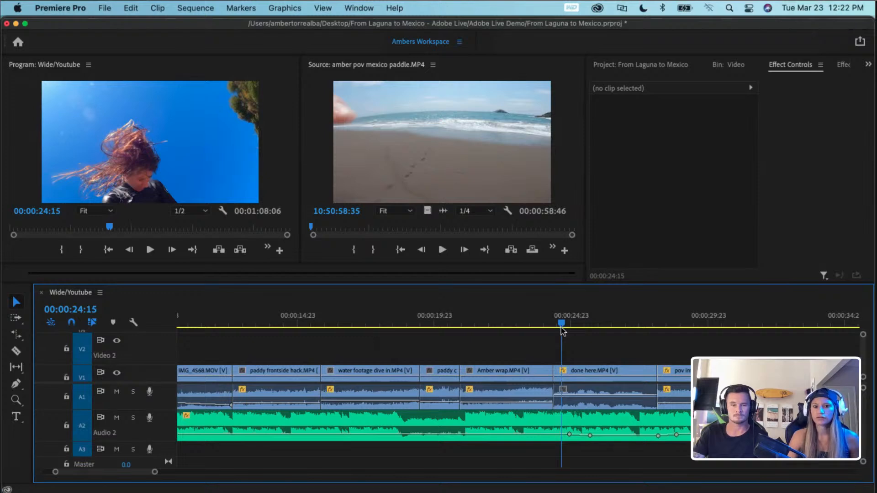
left_click_drag(561, 322, 561, 357)
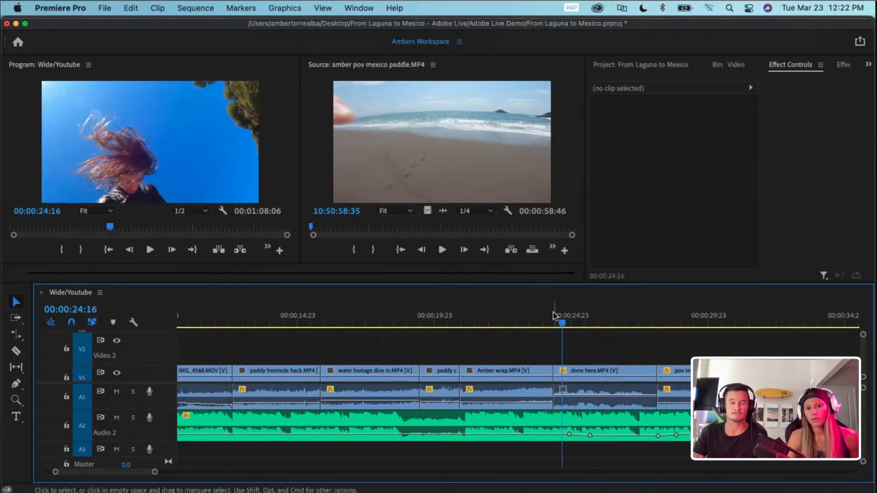
left_click(574, 396)
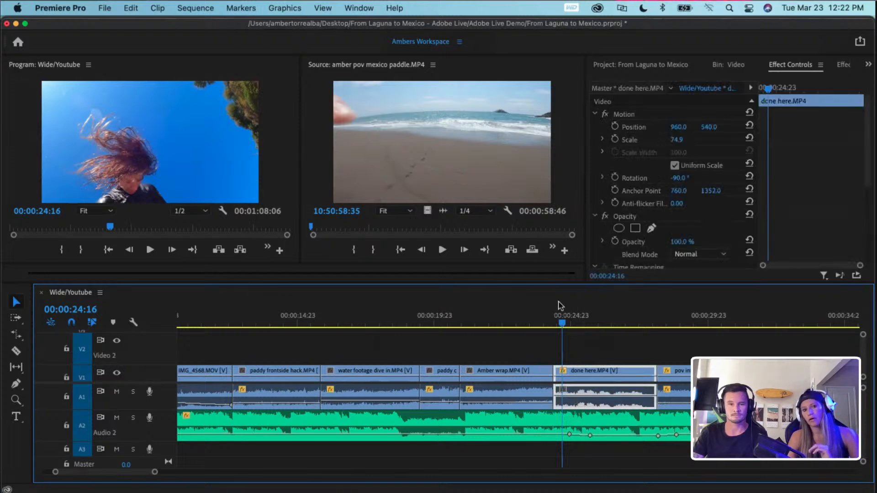
left_click_drag(533, 328, 521, 330)
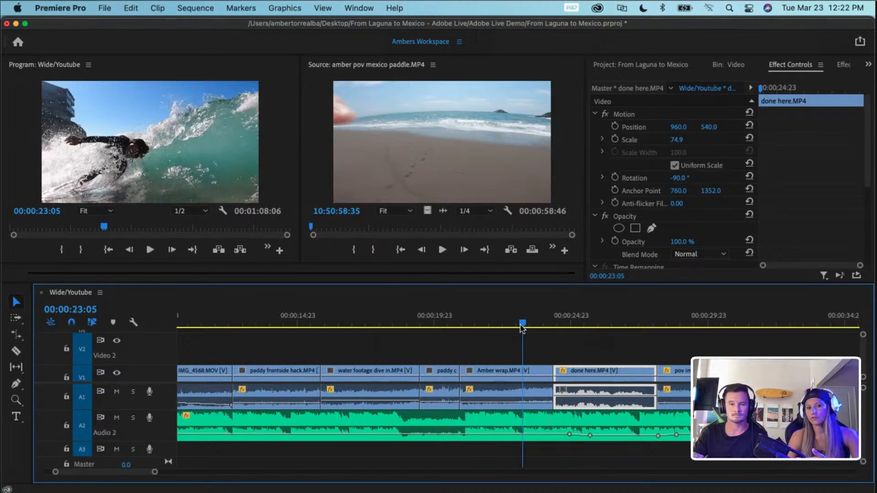
key("super+s")
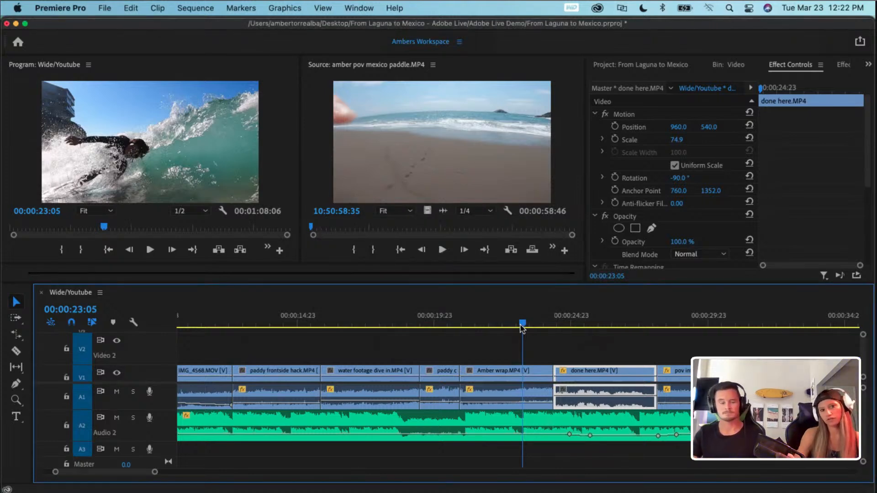
key("space")
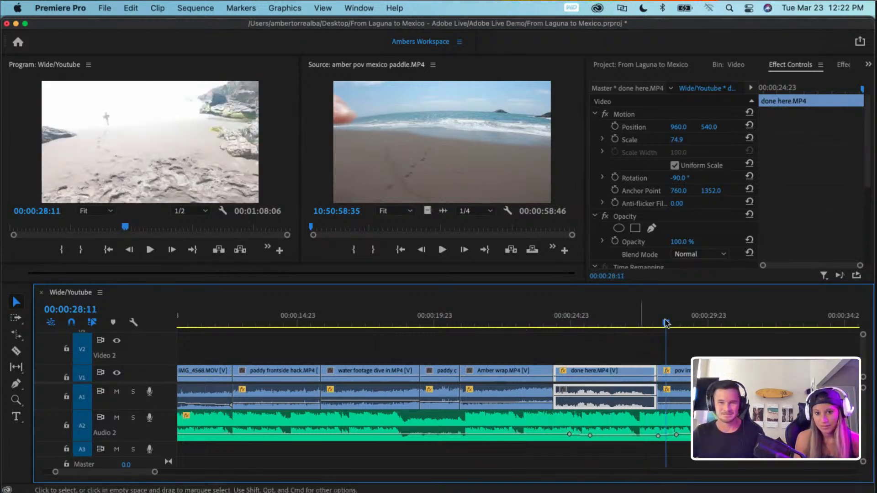
left_click_drag(666, 328, 591, 349)
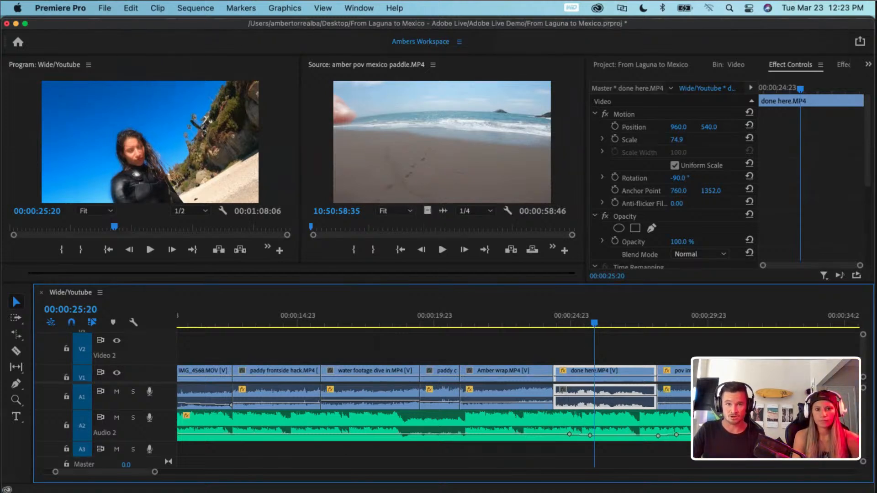
- Open the Captions window for the selected done here clip, examine its caption import settings and close it without changes
left_click(357, 8)
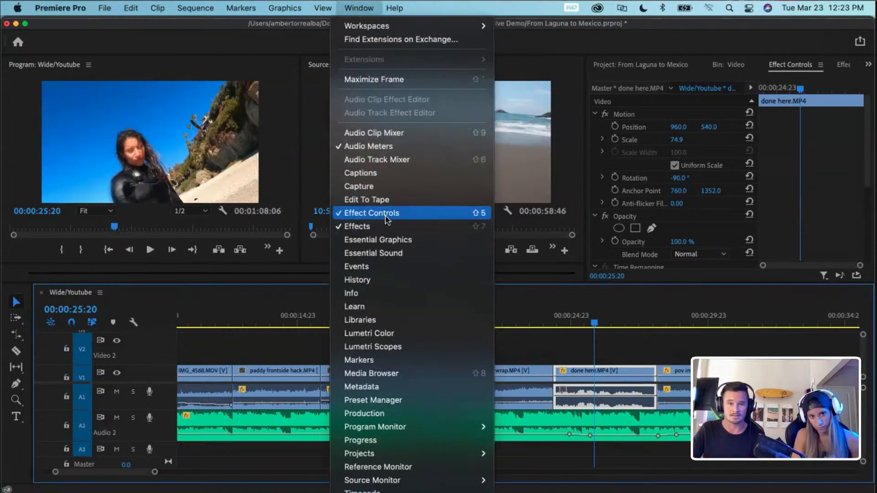
scroll(410, 382, "down", 1)
scroll(409, 386, "down", 1)
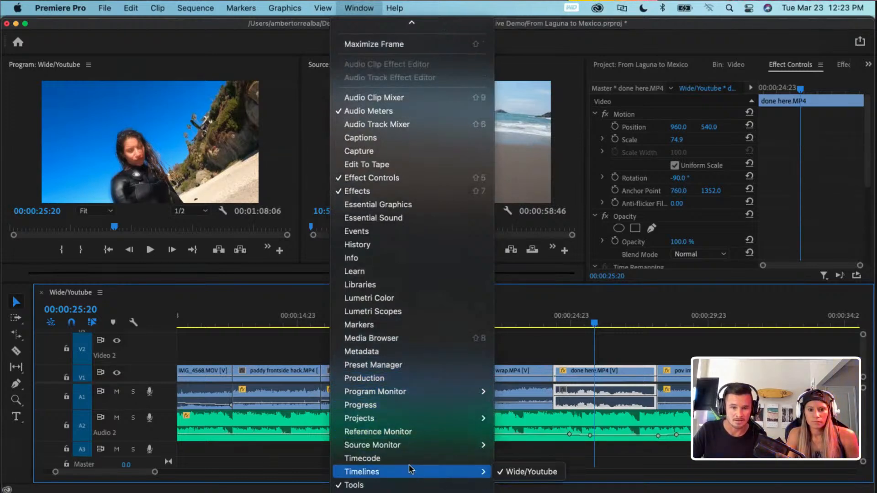
scroll(408, 466, "up", 2)
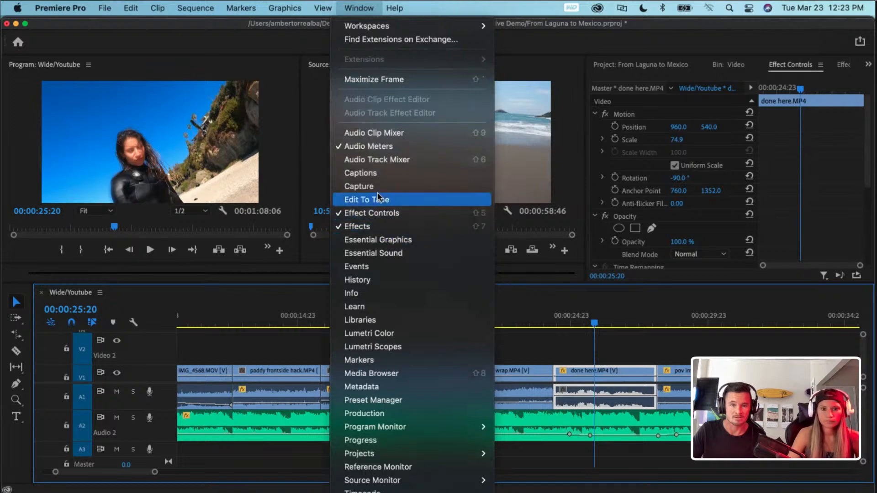
left_click(375, 173)
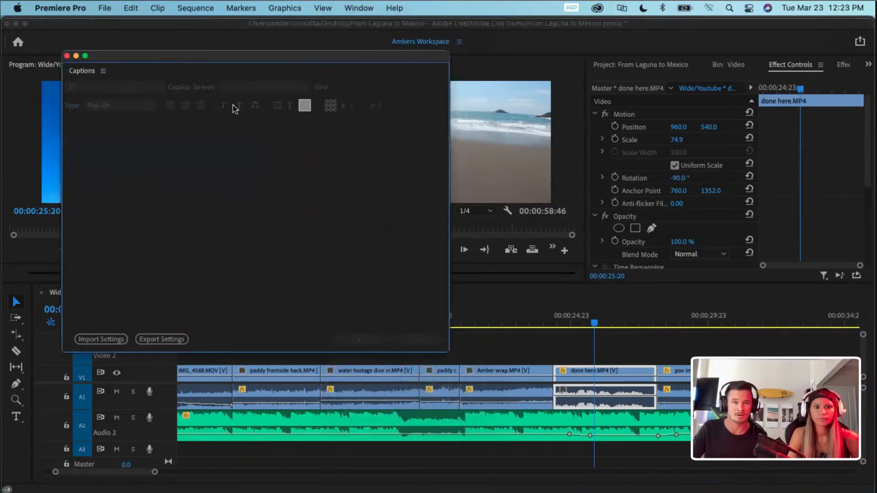
left_click_drag(145, 56, 457, 66)
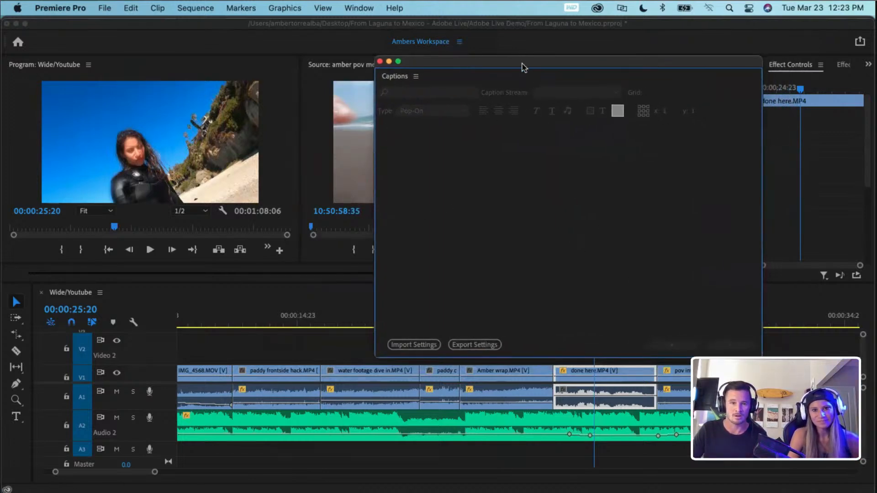
left_click_drag(522, 64, 411, 60)
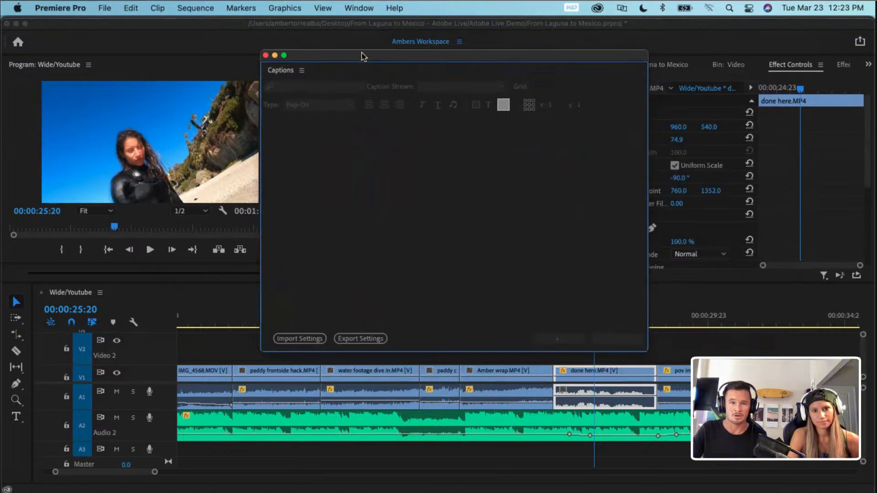
left_click_drag(362, 55, 241, 63)
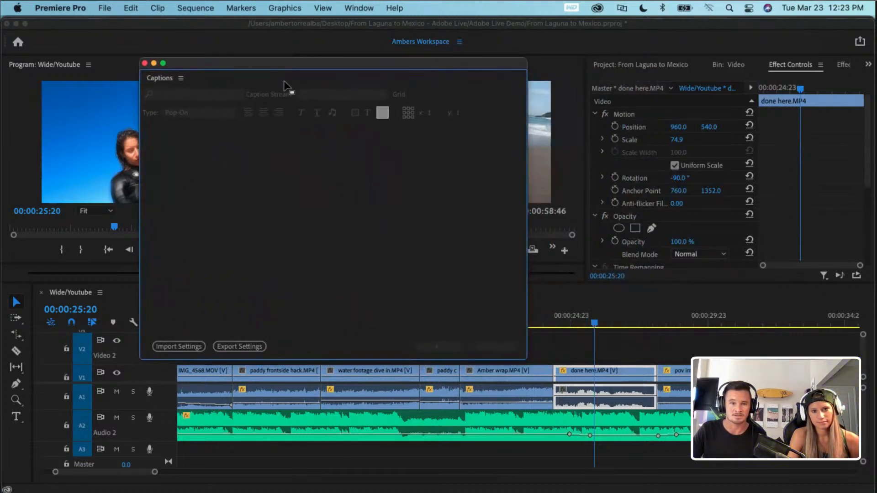
left_click(619, 374)
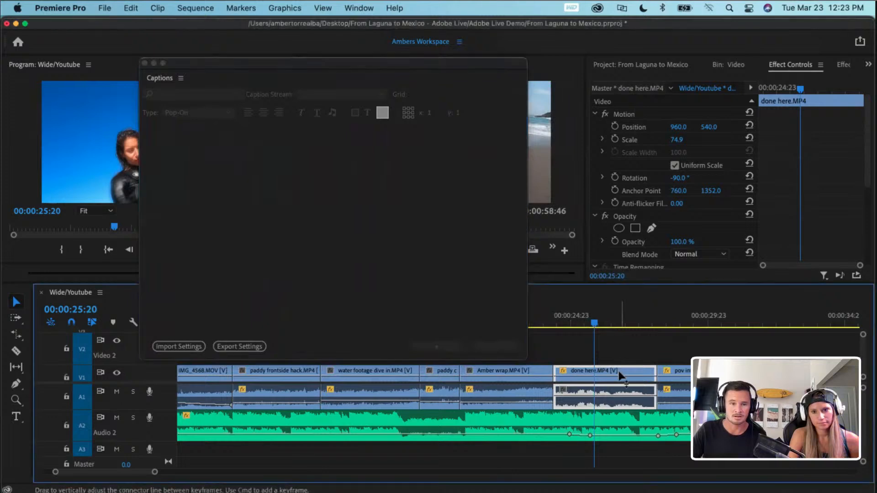
left_click(183, 348)
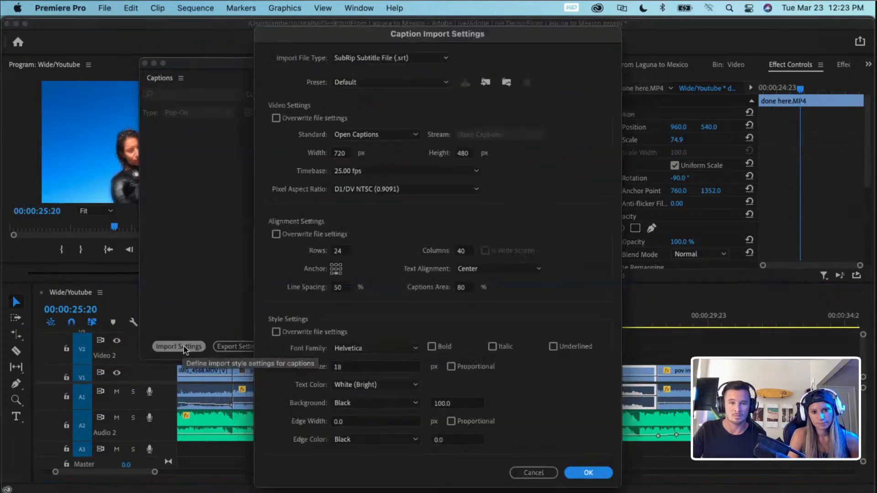
left_click(534, 472)
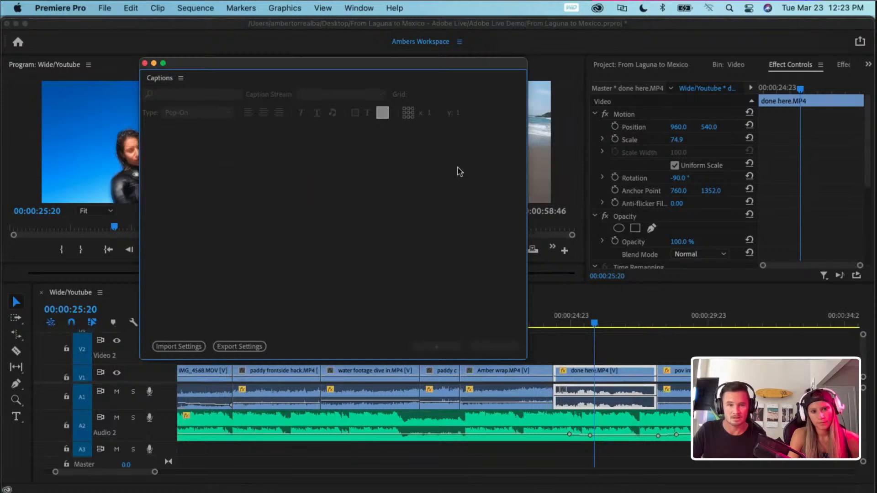
left_click(144, 63)
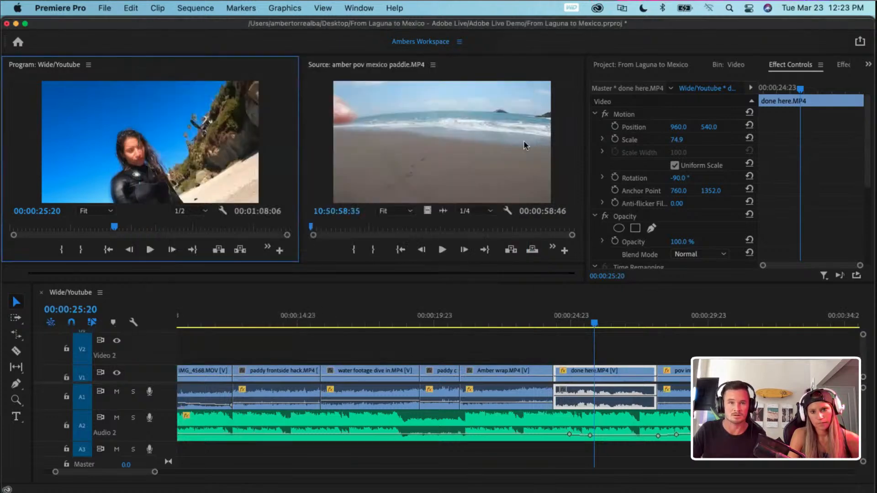
- Look through the list of available panels and bring the Effects panel to the front
left_click(359, 8)
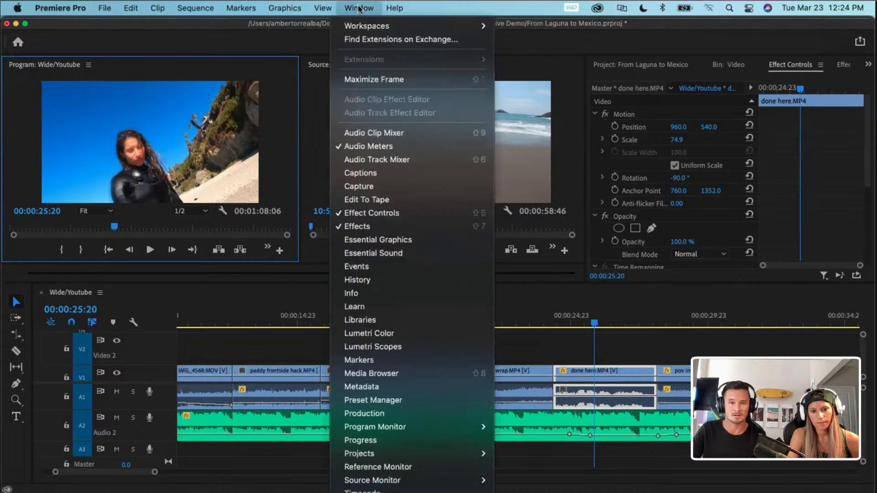
scroll(418, 198, "down", 3)
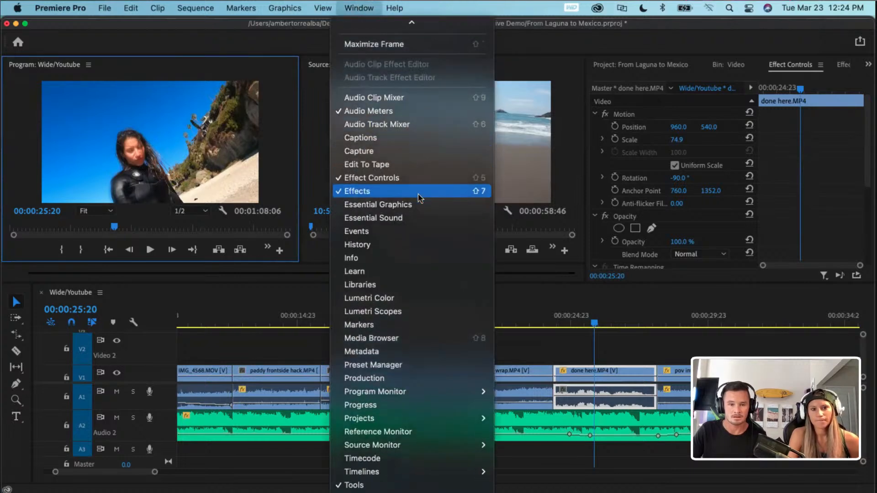
mouse_move(436, 445)
scroll(436, 452, "up", 1)
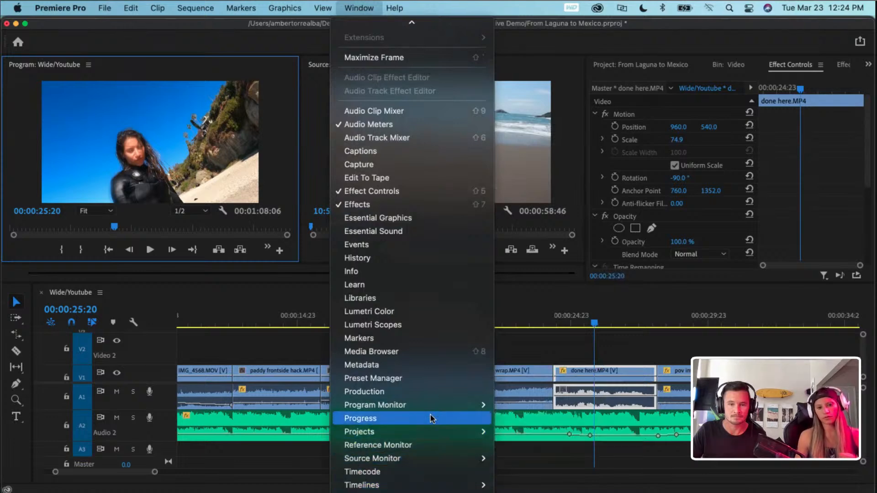
left_click(567, 147)
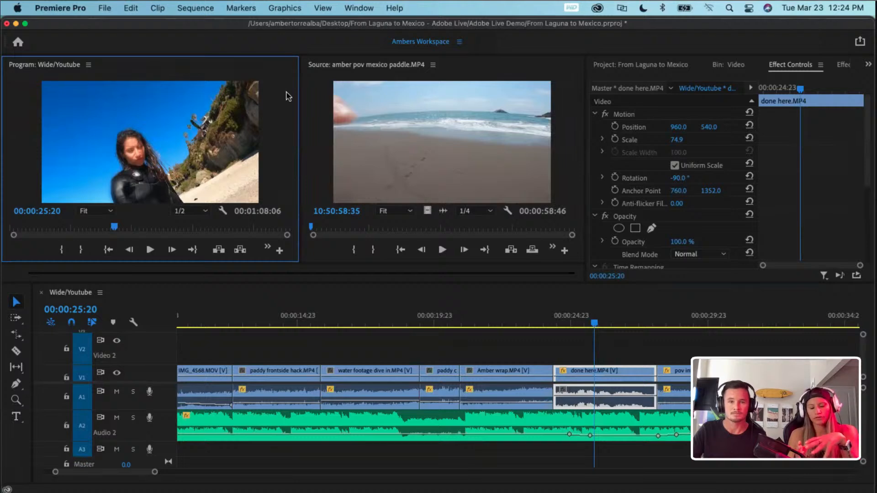
scroll(802, 69, "down", 1)
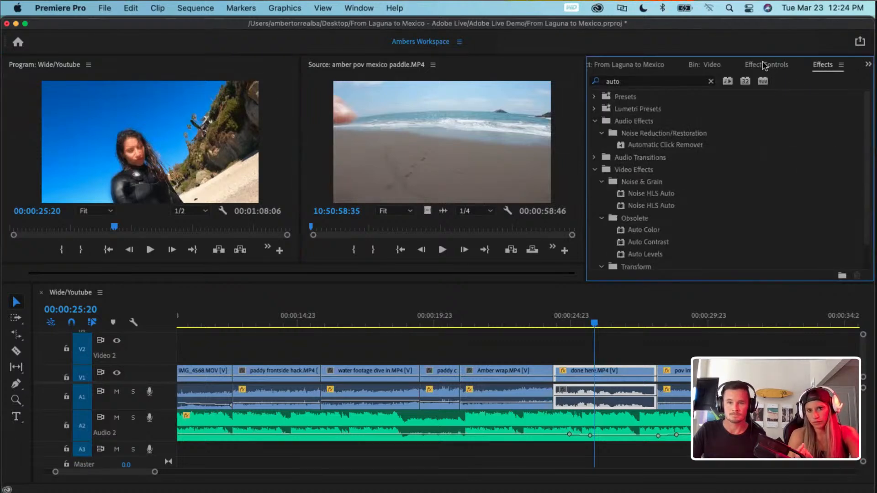
- Open the Essential Graphics panel, examine its templates, close it and widen the Project panel again
scroll(749, 66, "up", 3)
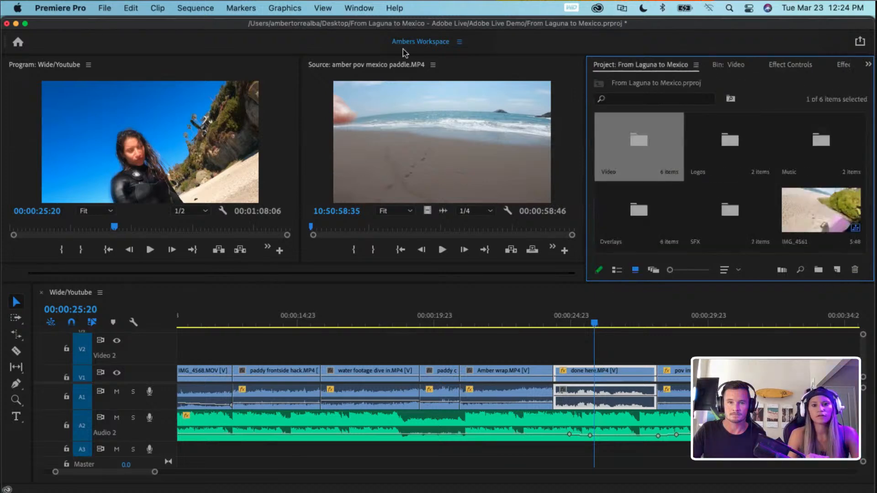
left_click(355, 8)
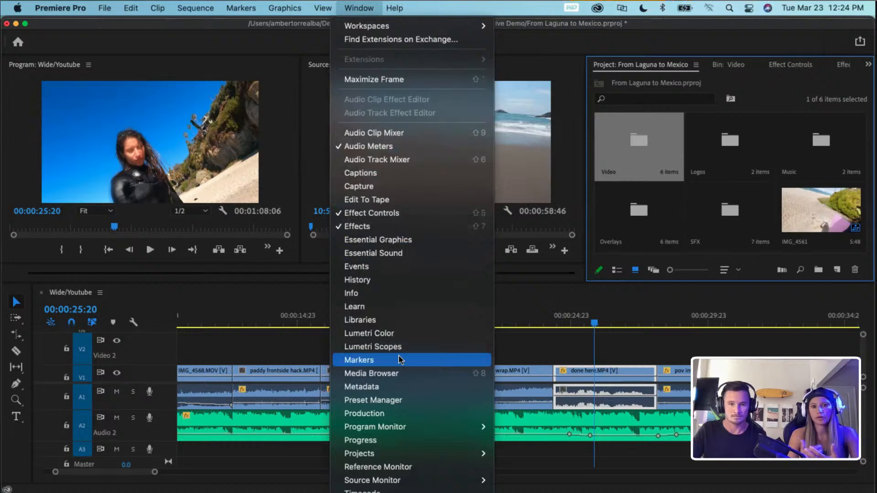
scroll(398, 359, "down", 3)
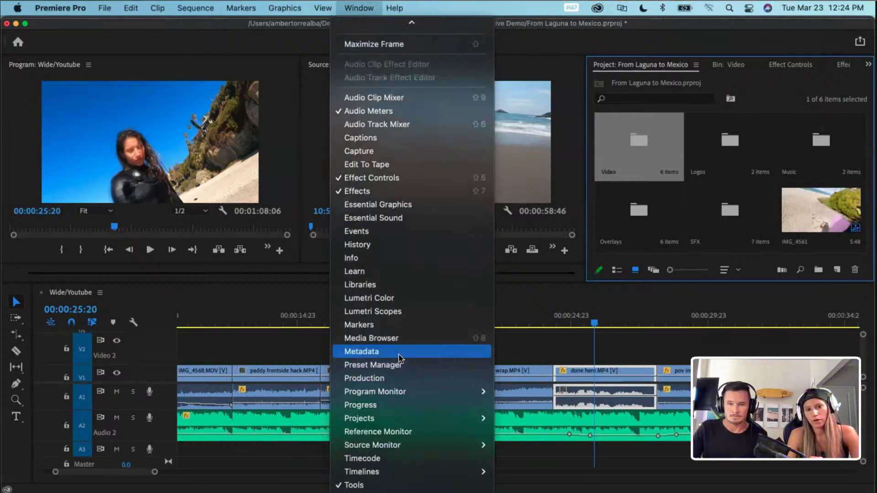
left_click(403, 207)
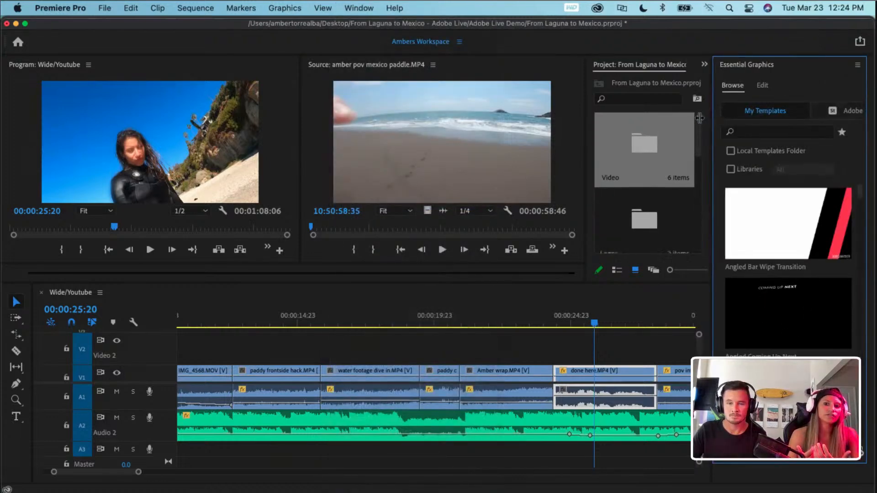
left_click_drag(713, 117, 679, 119)
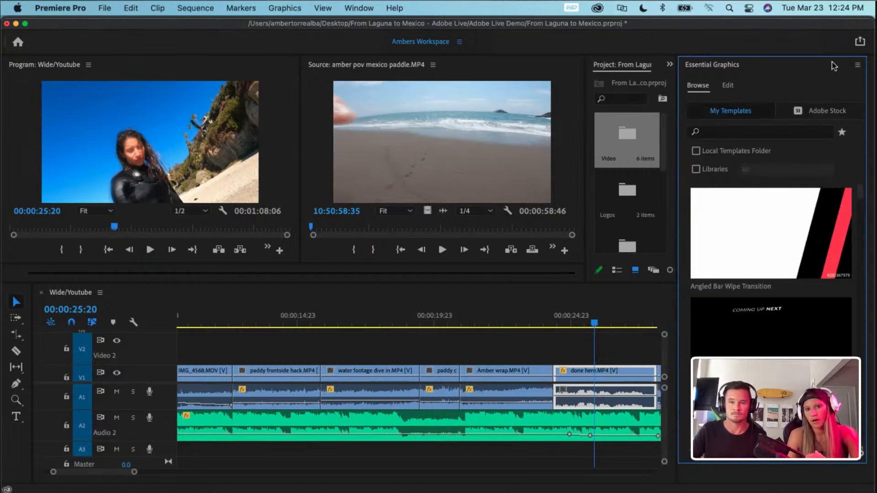
left_click(858, 65)
left_click(840, 81)
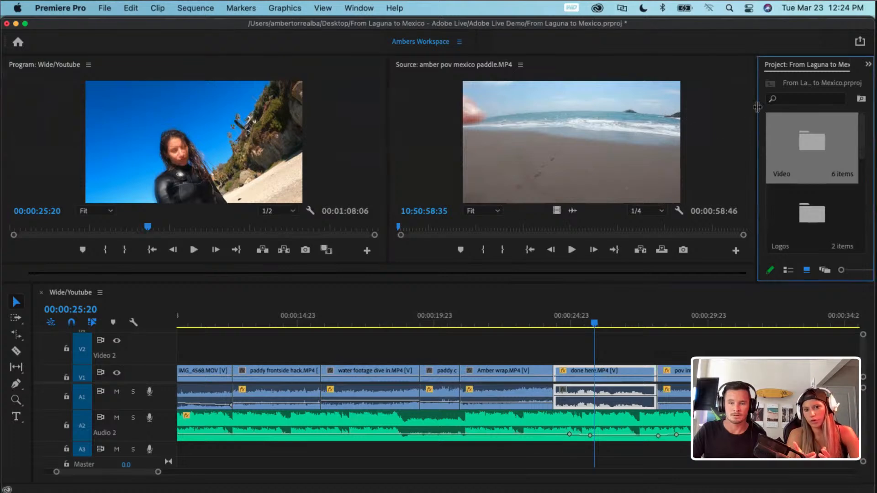
left_click_drag(757, 110, 586, 112)
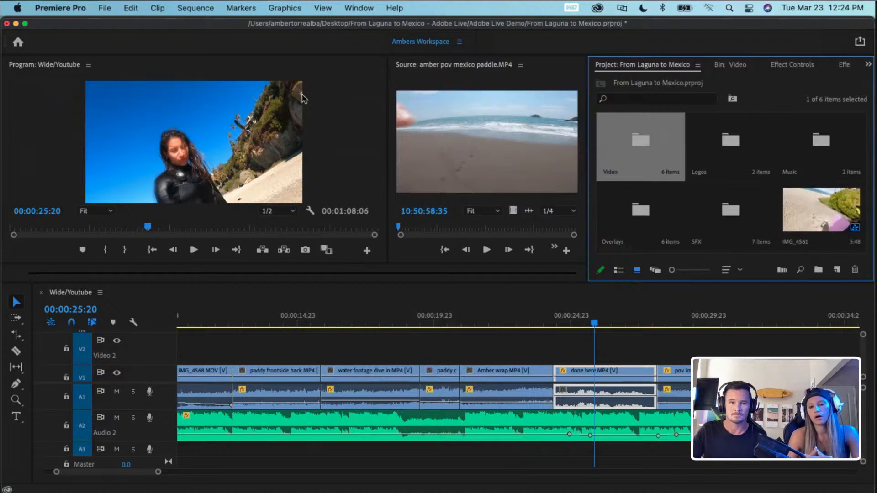
- Look through the available panels, reopen the Captions window to examine its import and export options, and close it unchanged
left_click(359, 8)
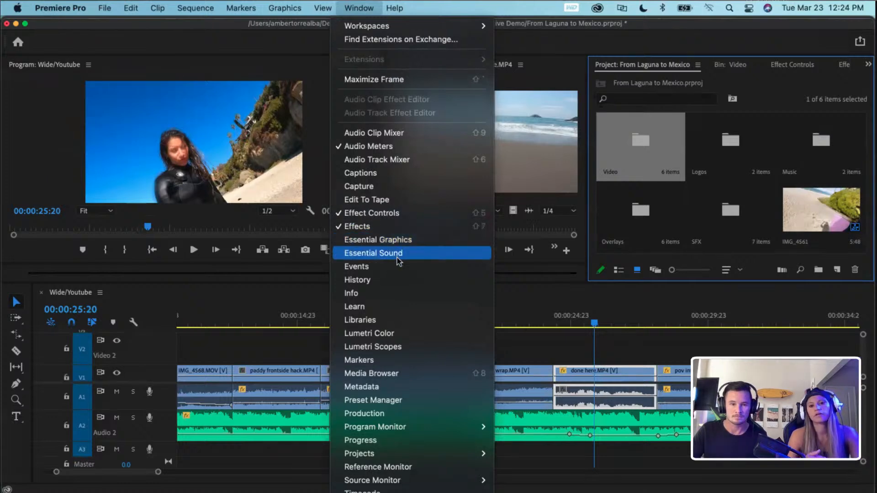
scroll(399, 269, "down", 1)
scroll(399, 272, "down", 1)
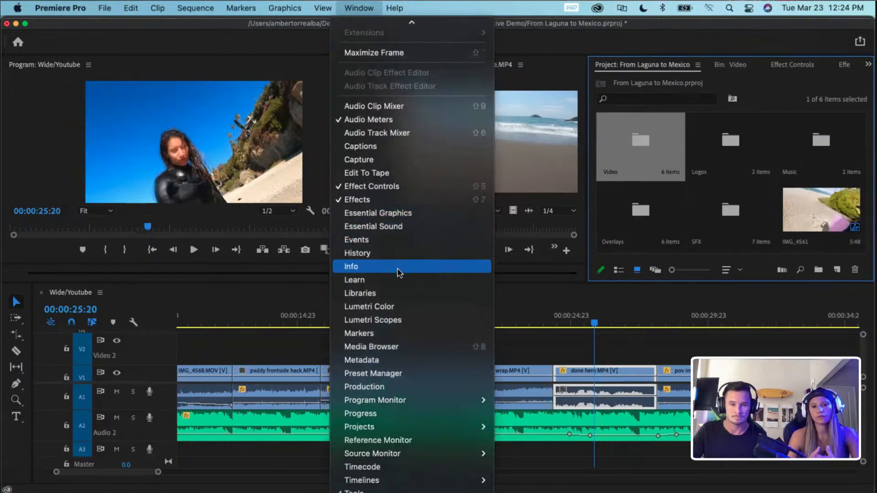
scroll(399, 272, "down", 1)
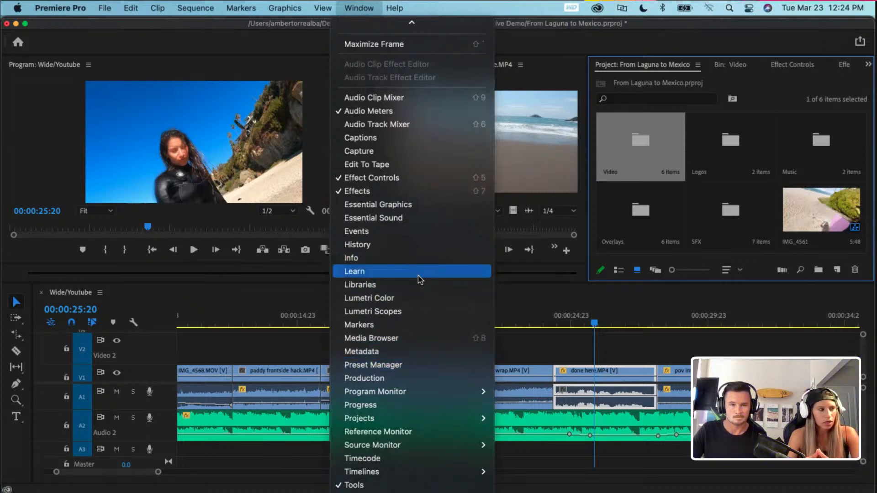
left_click(395, 138)
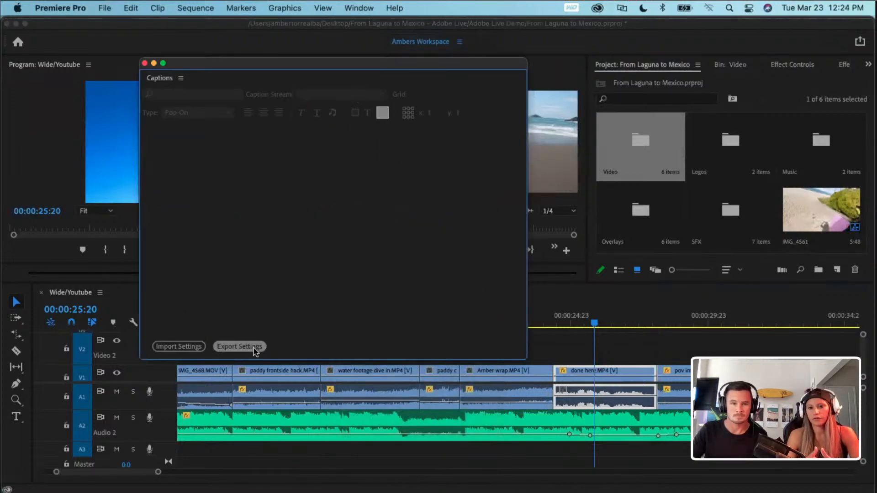
left_click(181, 78)
left_click(207, 91)
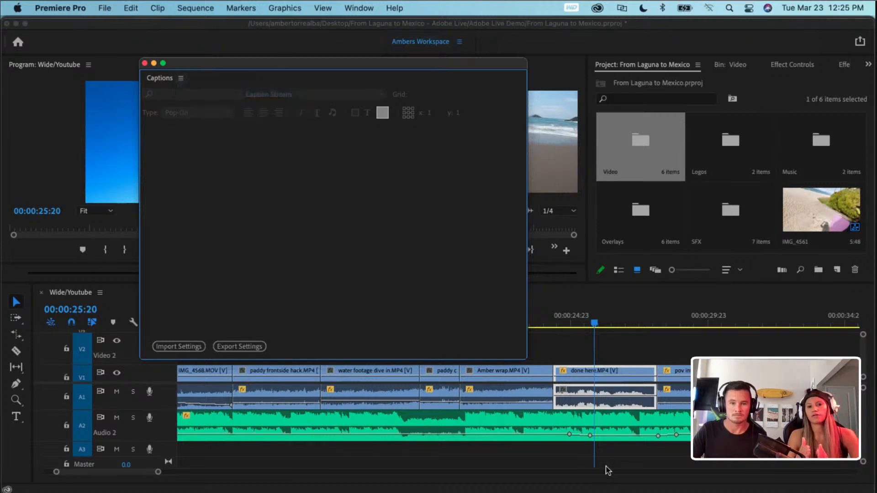
- Move the playhead back to 00:00:23:13 in the Amber wrap clip and even out the Program and Source monitor widths
left_click(584, 320)
left_click_drag(584, 319, 531, 320)
scroll(574, 333, "right", 6)
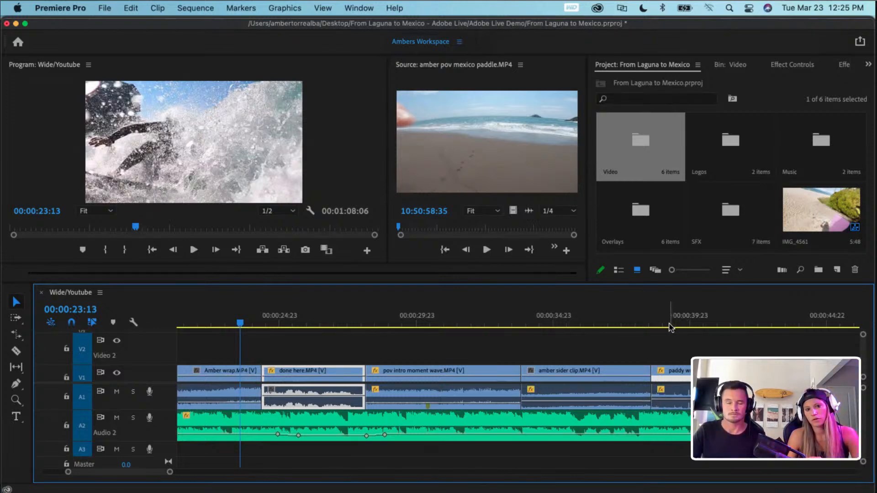
left_click_drag(387, 210, 295, 209)
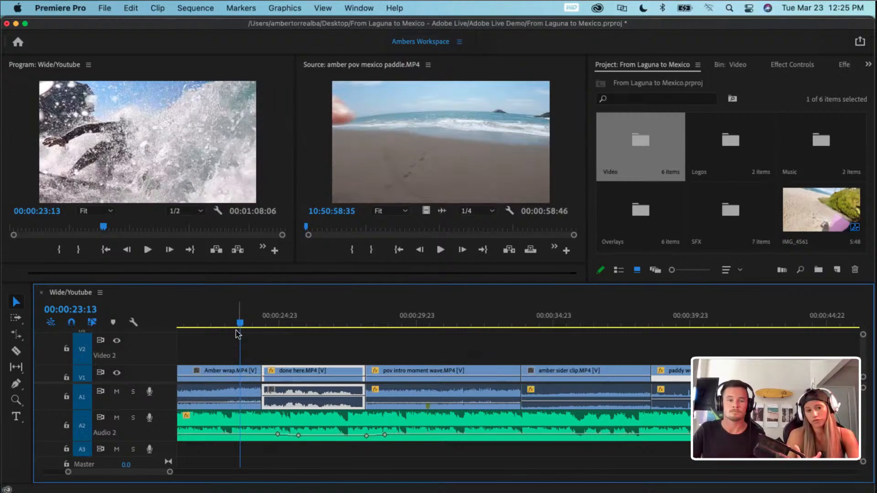
- Scrub forward from the Amber wrap clip through the surf clips and park the playhead on the airplane clip at 00:00:49:04
left_click_drag(240, 325, 604, 356)
scroll(657, 403, "right", 5)
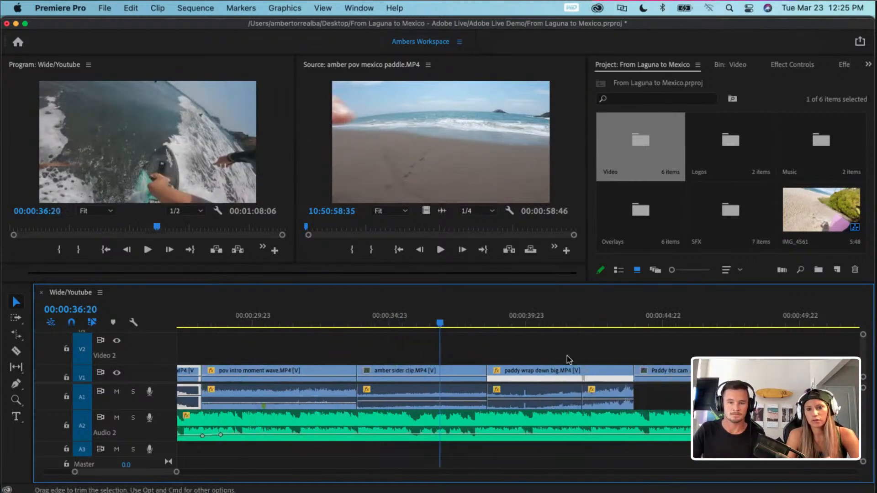
left_click_drag(546, 320, 646, 331)
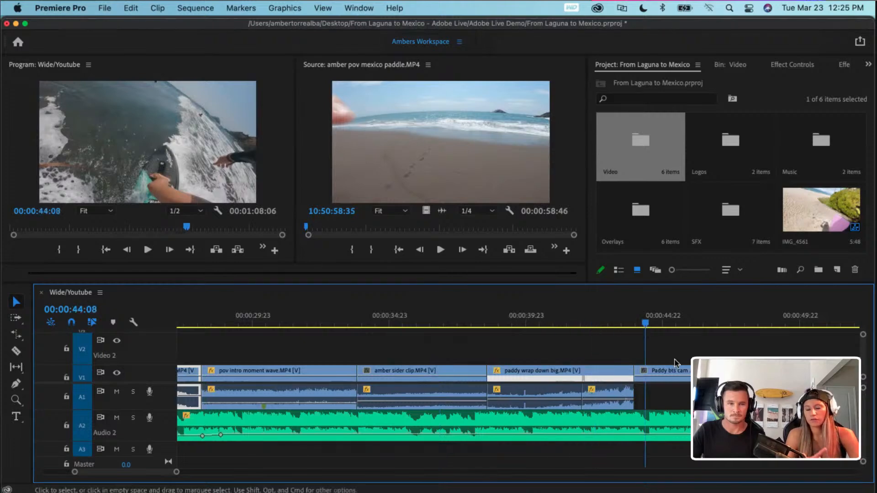
scroll(456, 347, "right", 12)
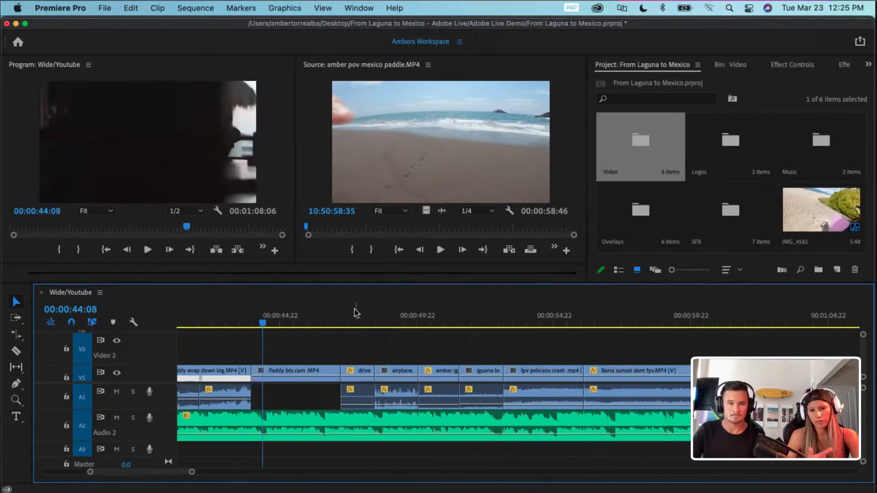
left_click_drag(354, 312, 395, 312)
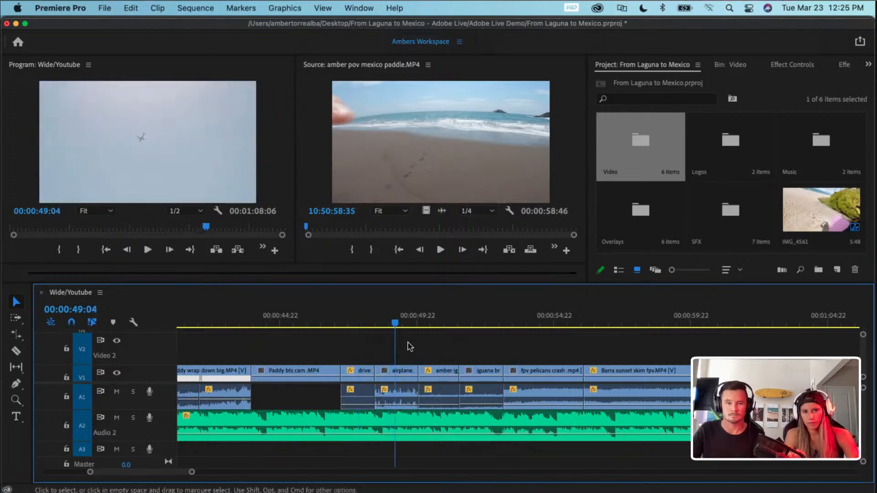
- Nest the airplane clip into a nested sequence named Plane Shot
left_click(404, 370)
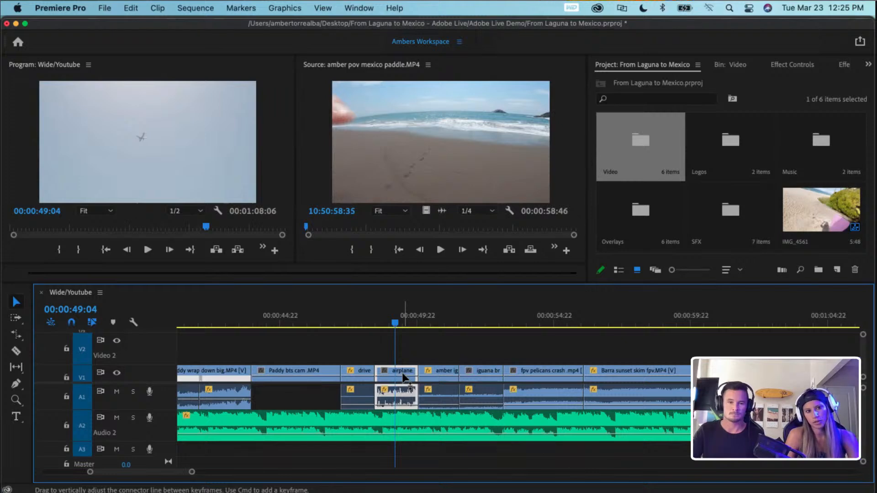
right_click(401, 371)
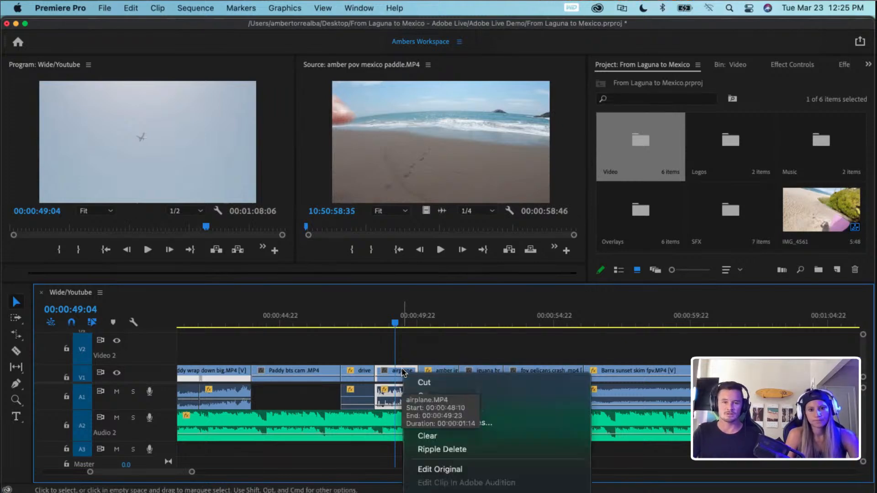
left_click(394, 352)
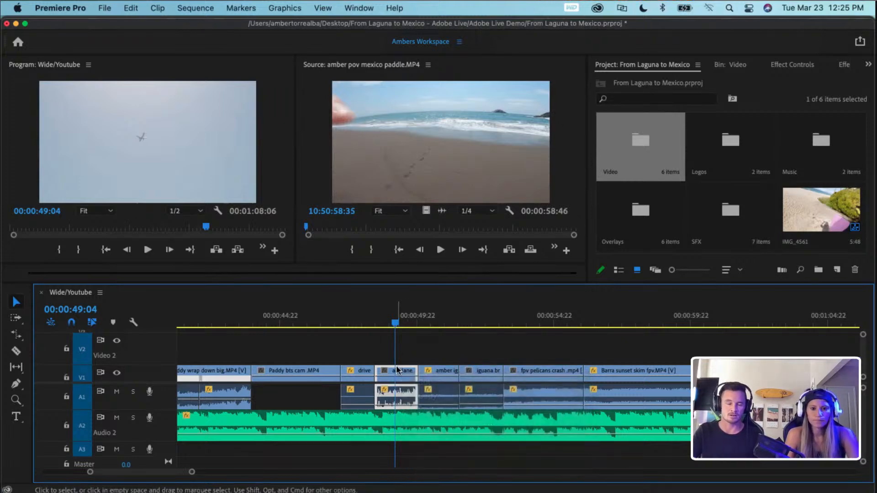
left_click(385, 371)
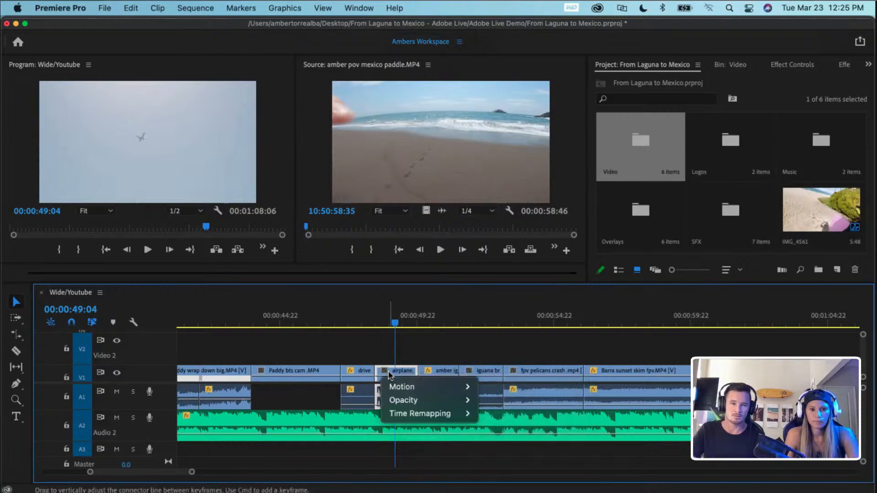
right_click(409, 374)
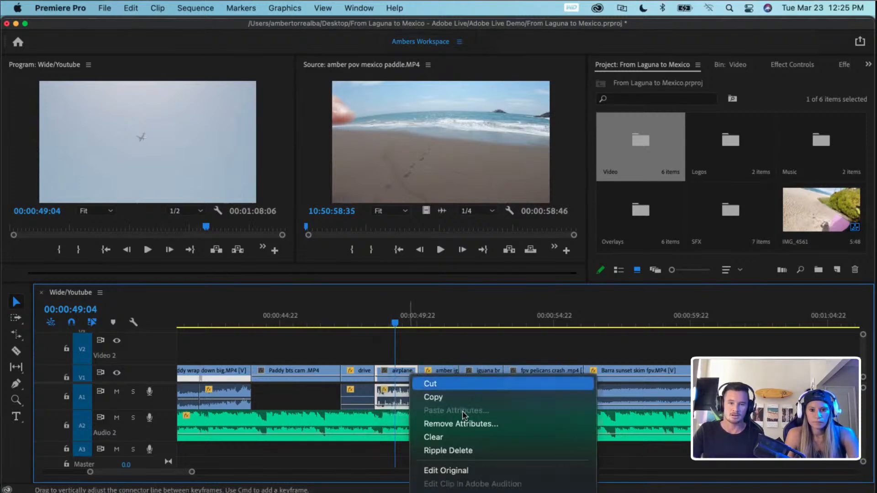
scroll(463, 415, "down", 5)
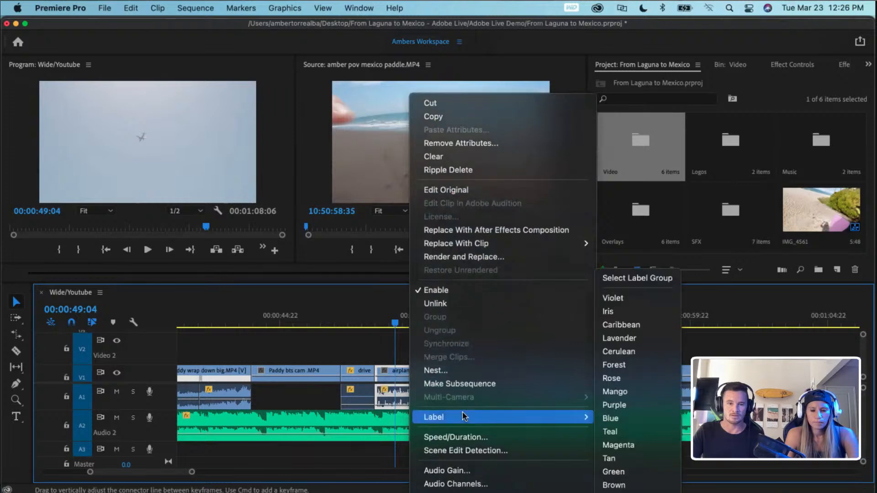
left_click(448, 373)
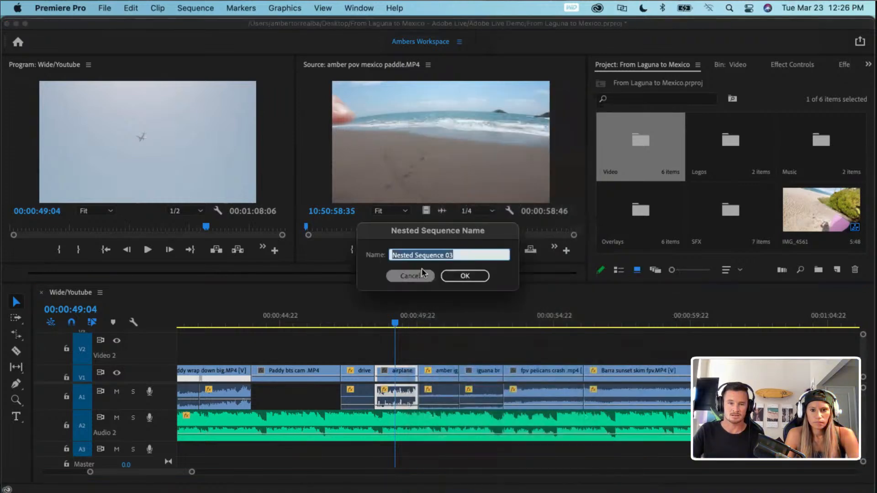
type("Plane Shot")
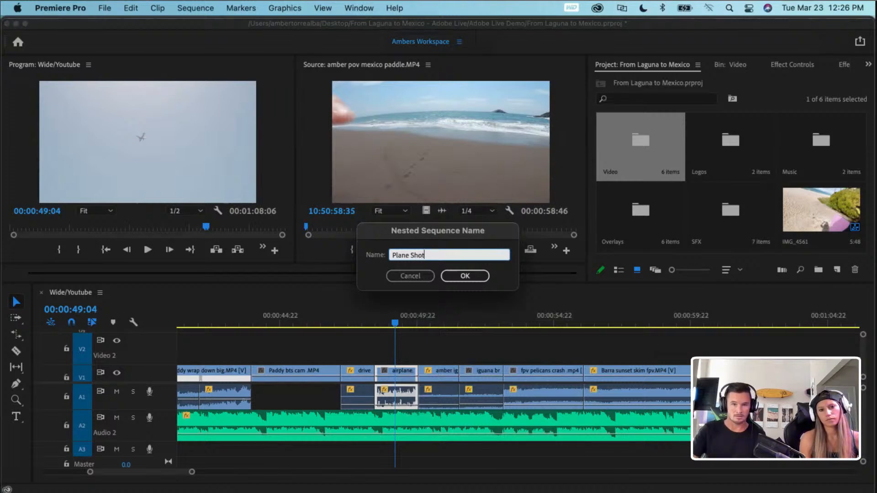
left_click(464, 275)
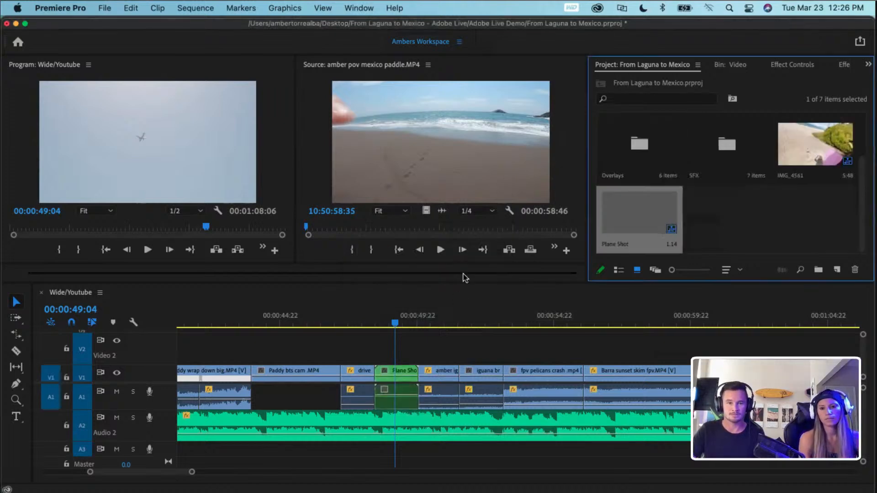
- Search the effects for "warp" and apply Warp Stabilizer to the nested Plane Shot clip
left_click(404, 376)
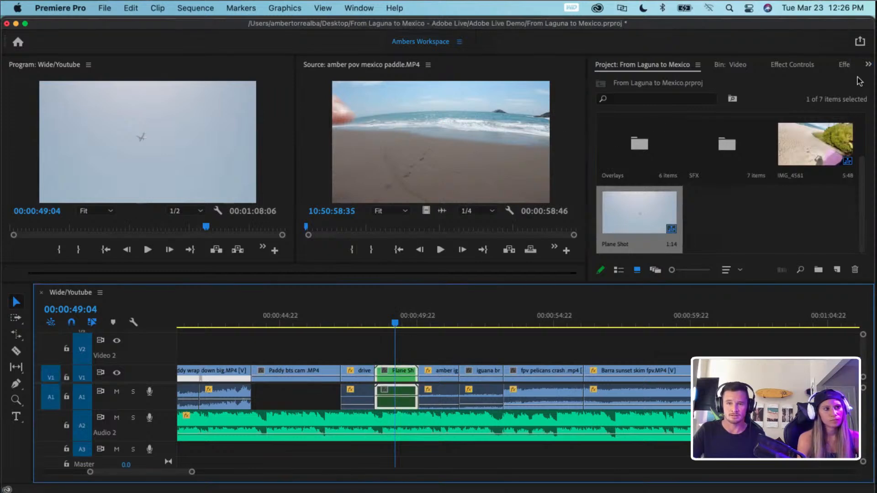
left_click(729, 66)
left_click(855, 65)
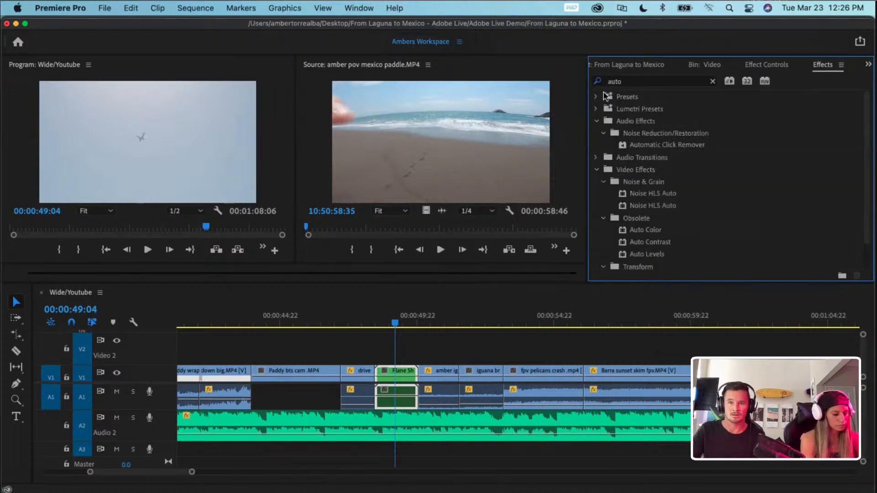
left_click(713, 81)
left_click(671, 83)
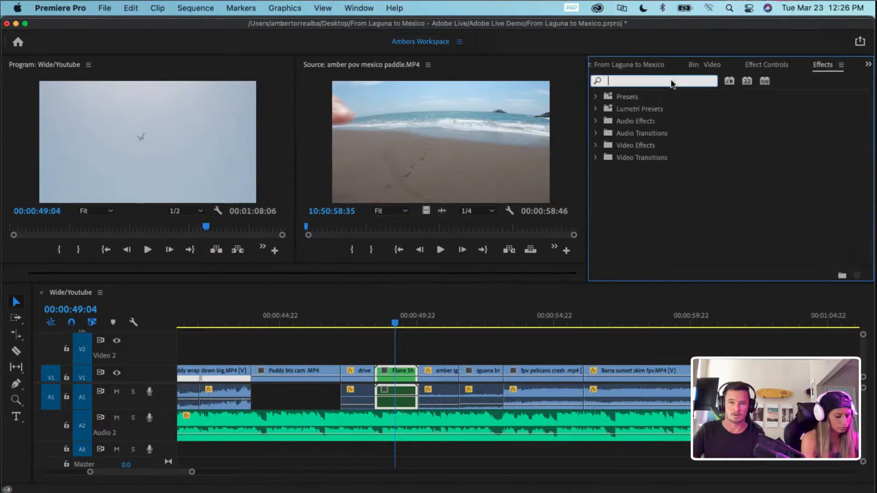
type("warp")
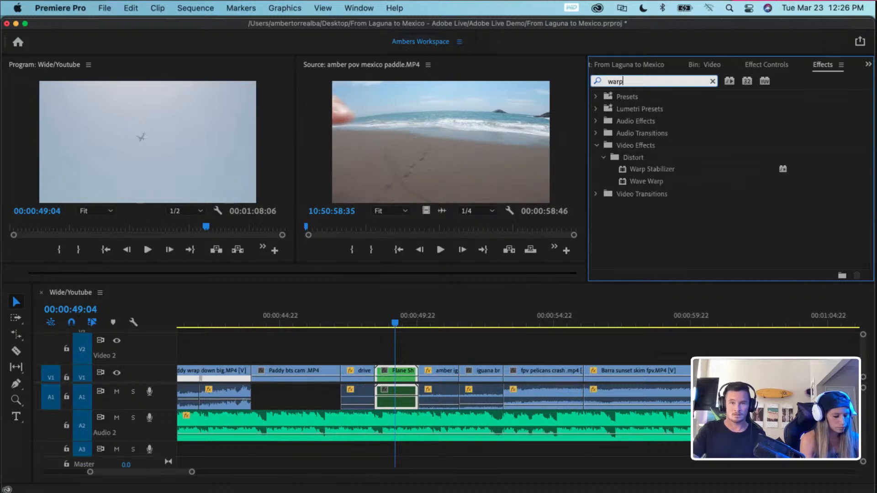
left_click(650, 174)
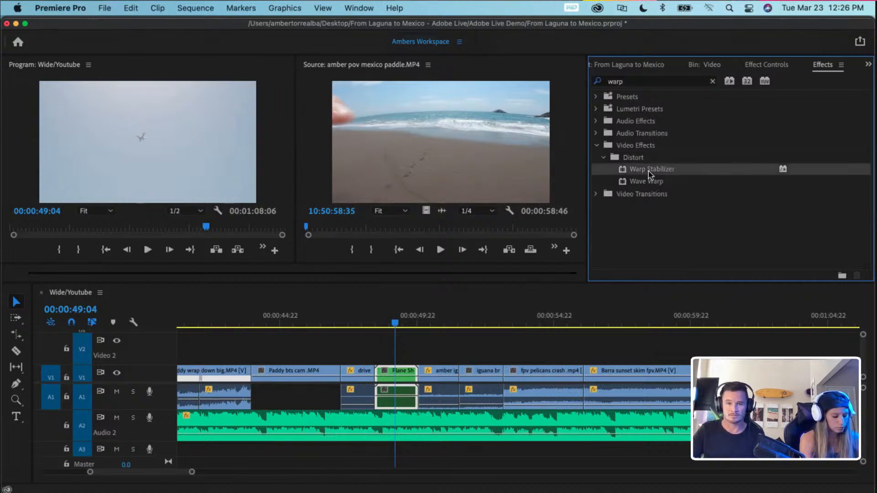
left_click_drag(678, 174, 402, 394)
scroll(413, 397, "left", 2)
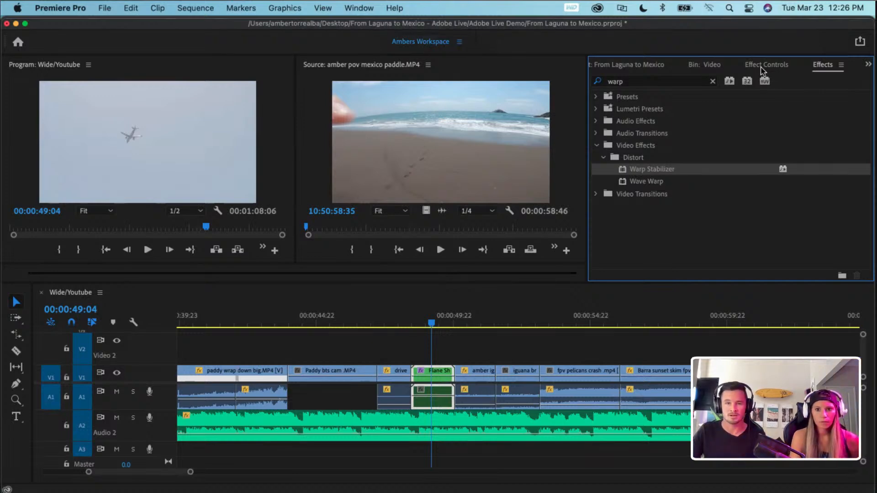
- Display the Plane Shot clip's effect settings, play it back from 00:00:48:04, and bring its Warp Stabilizer settings into view
left_click(761, 66)
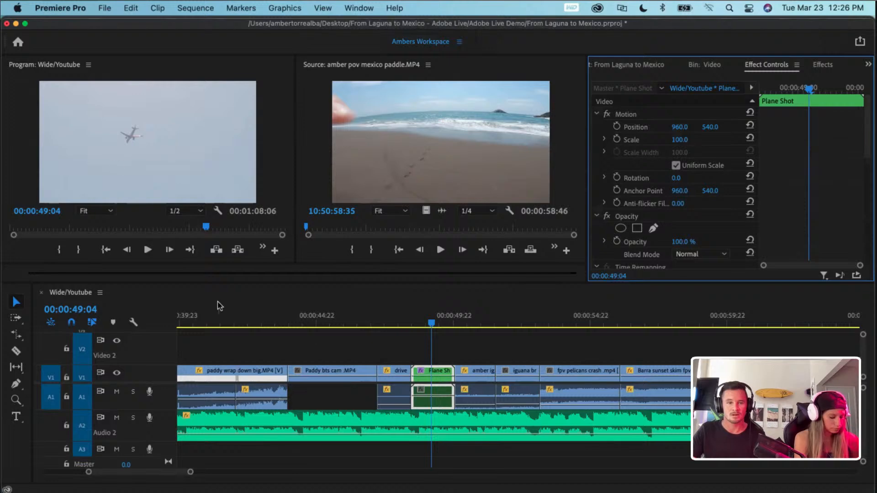
left_click_drag(430, 323, 404, 324)
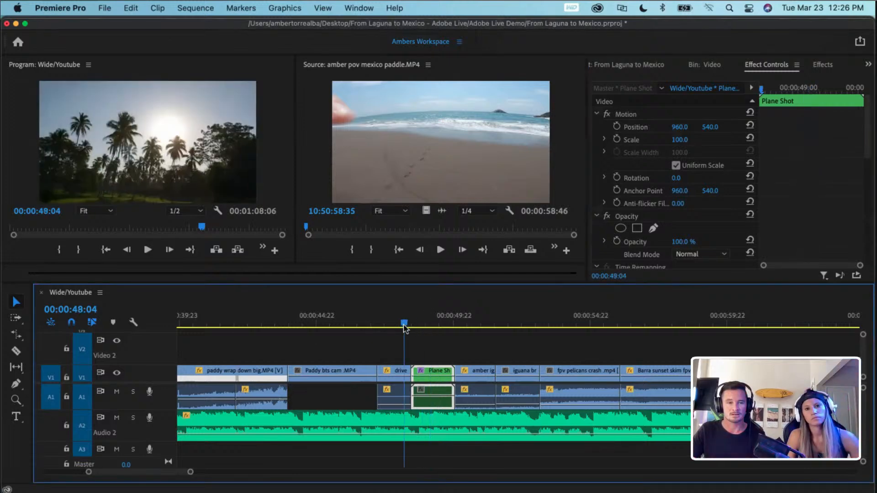
key("space")
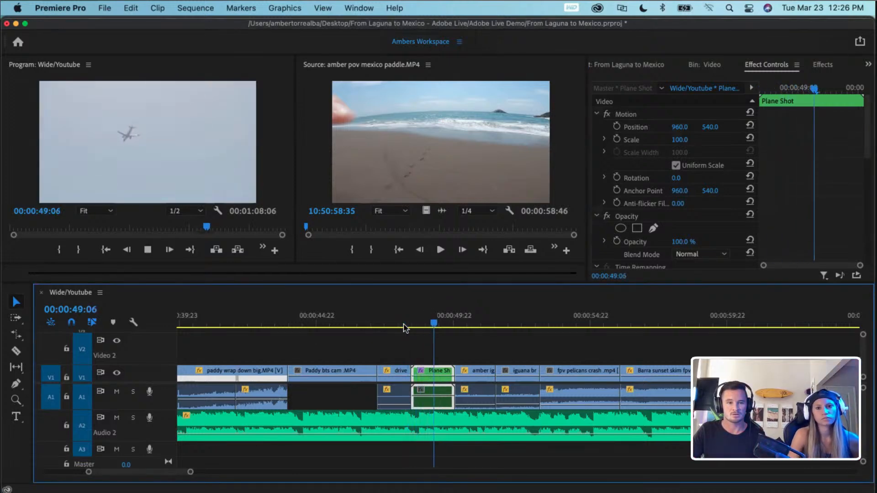
left_click_drag(466, 324, 436, 324)
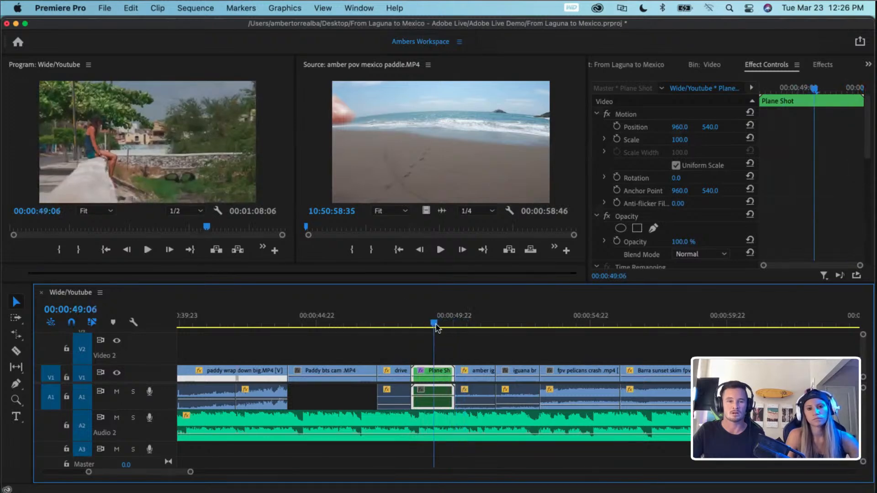
scroll(648, 254, "down", 6)
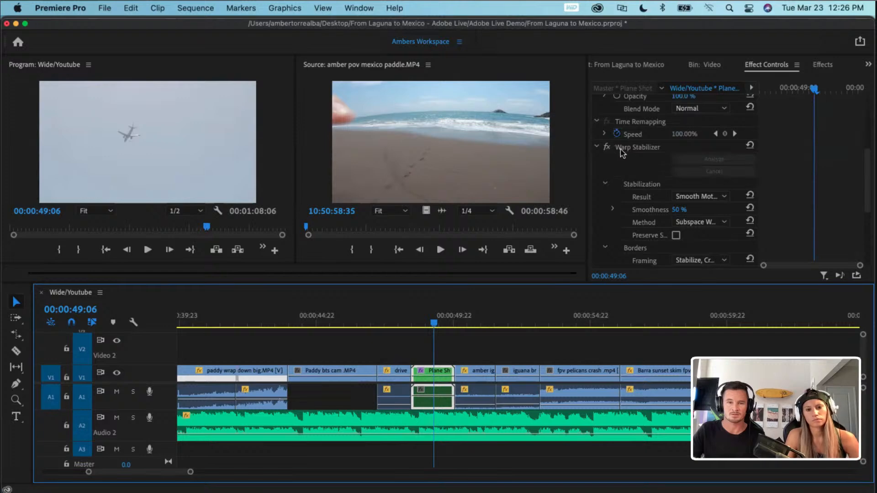
- Disable Warp Stabilizer temporarily, play the Plane Shot clip without it, and enable the effect again
left_click(609, 149)
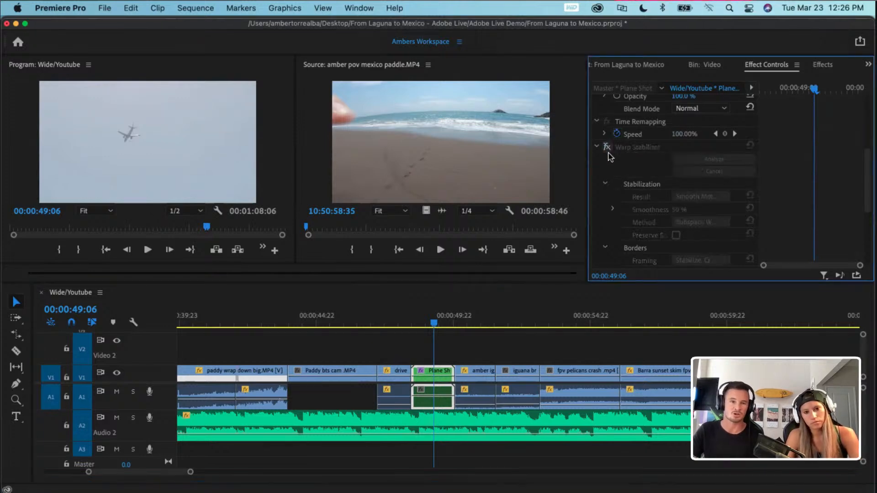
left_click_drag(434, 322, 429, 324)
left_click(417, 325)
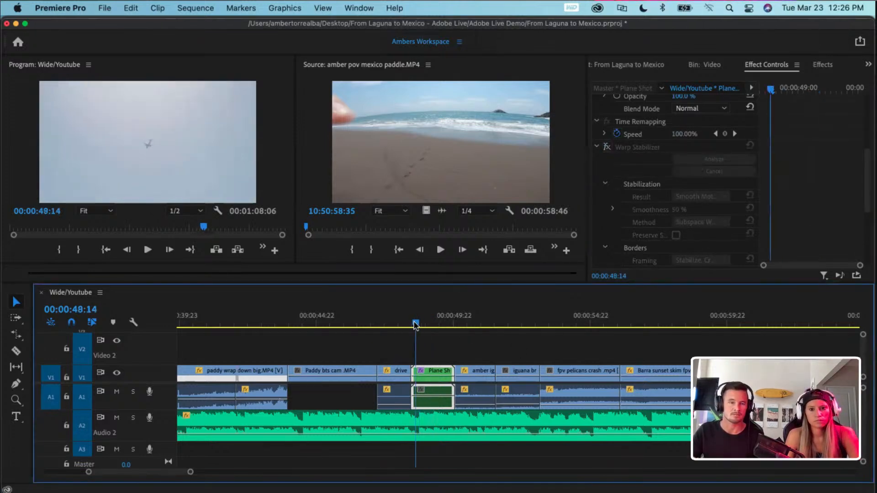
key("space")
key("space")
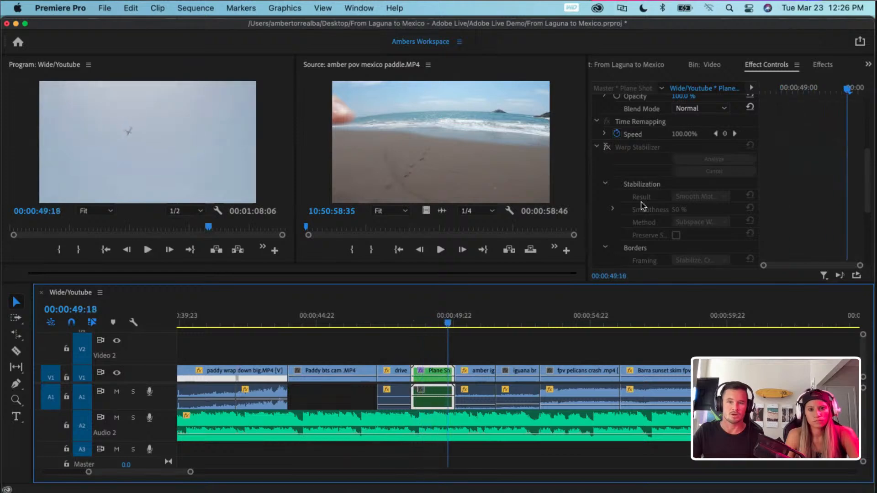
scroll(642, 208, "up", 1)
left_click(607, 158)
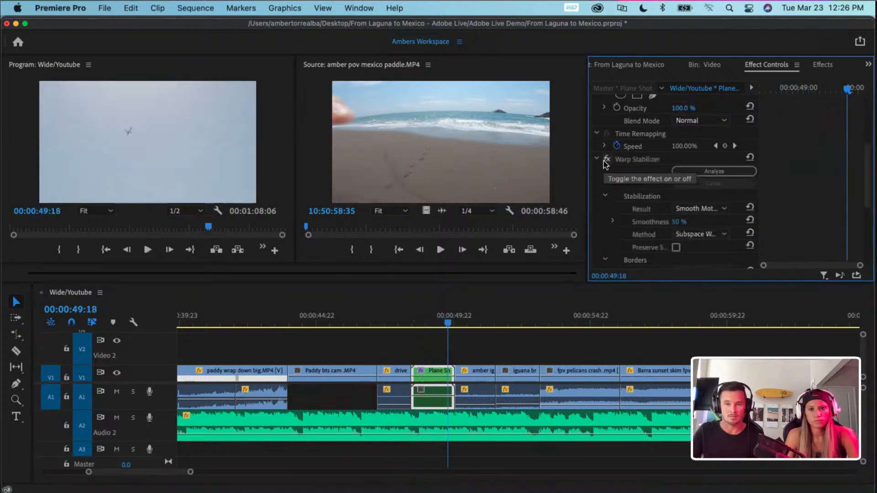
- Replay the Plane Shot clip several times with Warp Stabilizer enabled and return the playhead to 00:00:48:16
left_click(416, 322)
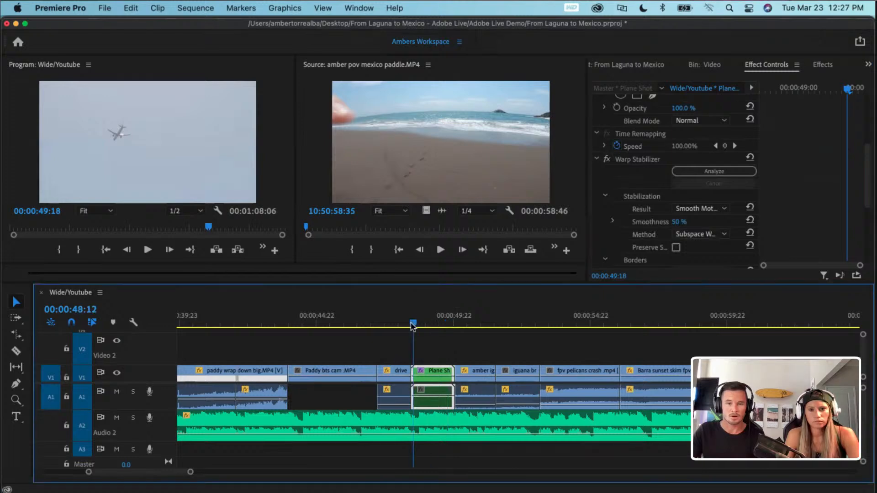
key("space")
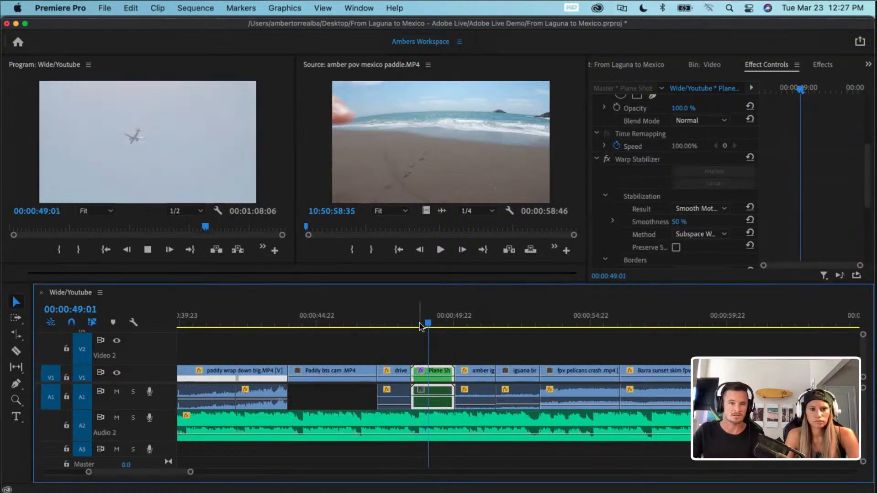
key("space")
left_click(429, 323)
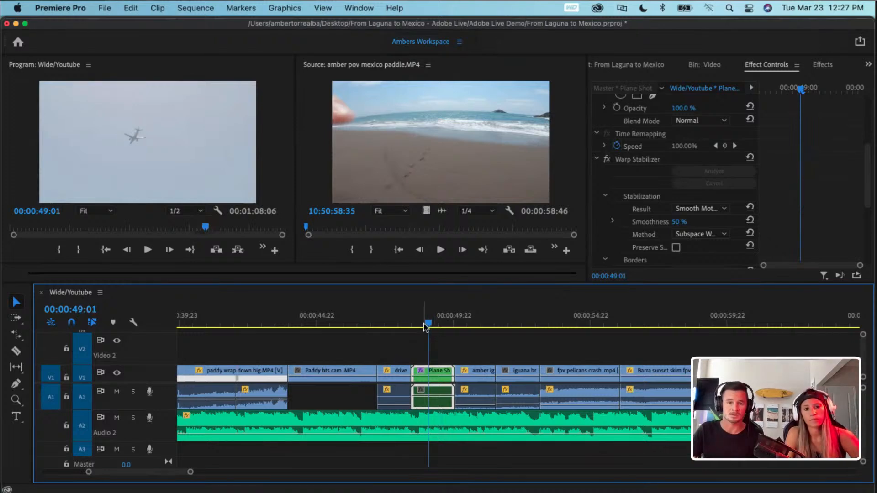
left_click_drag(428, 326, 420, 325)
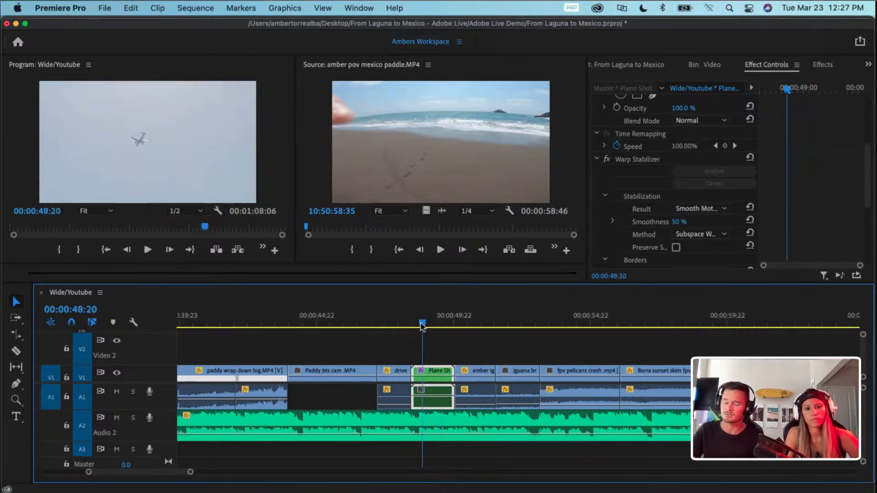
key("space")
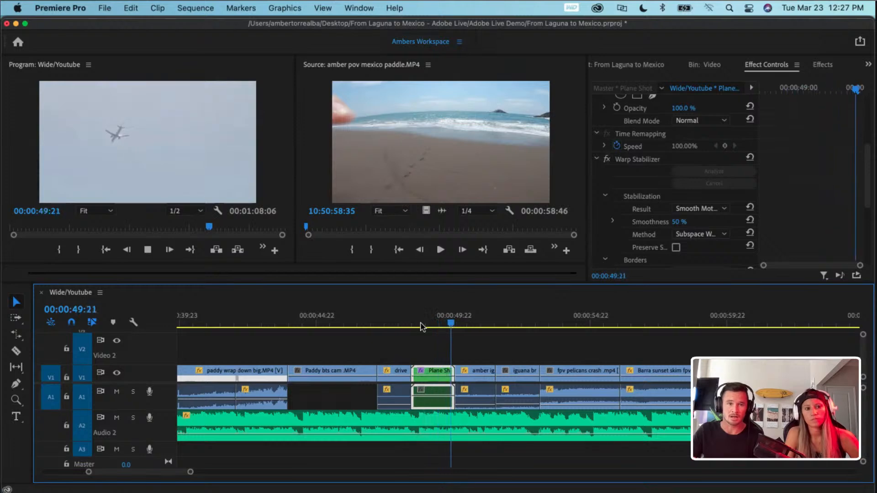
key("space")
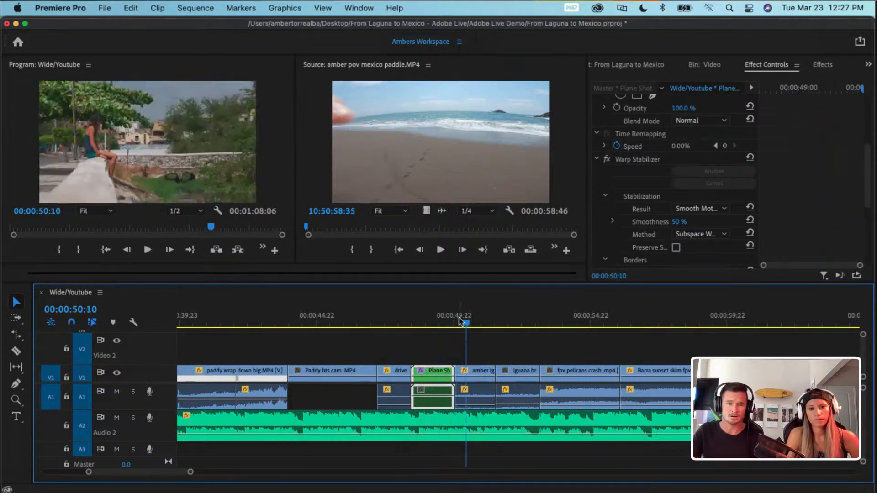
left_click_drag(466, 323, 417, 320)
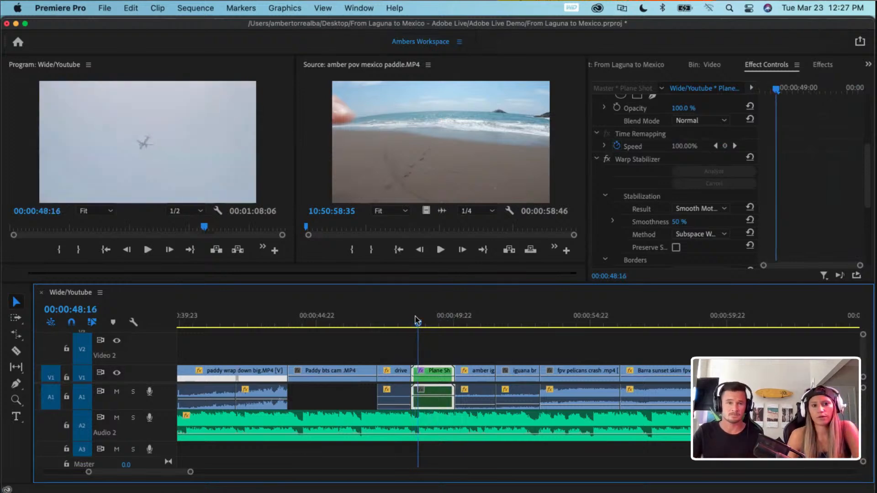
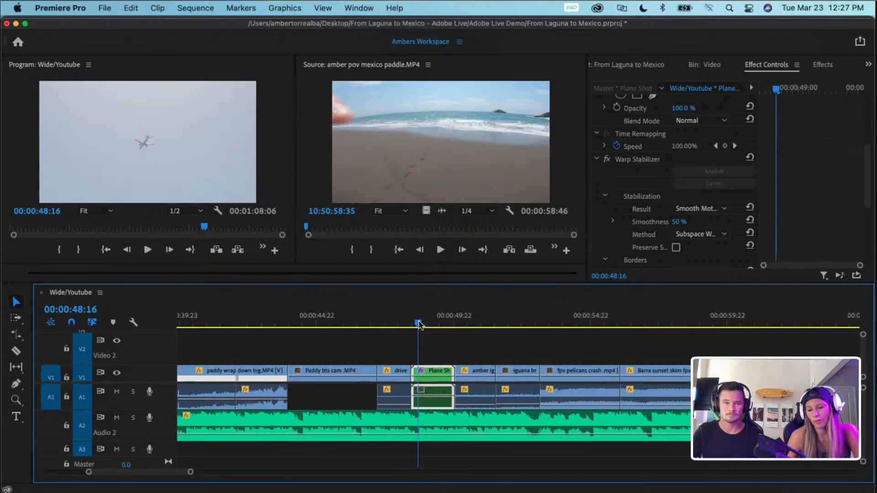
- Scrub back to 00:00:41:20 in the paddy wrap down big clip and play the edit through into the fpv pelicans crash clip
left_click_drag(418, 324, 450, 321)
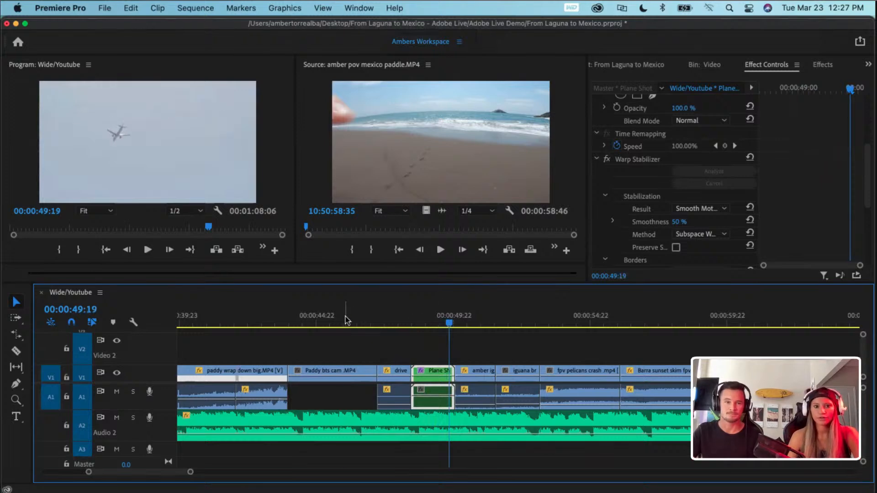
left_click(321, 323)
left_click_drag(321, 323, 256, 330)
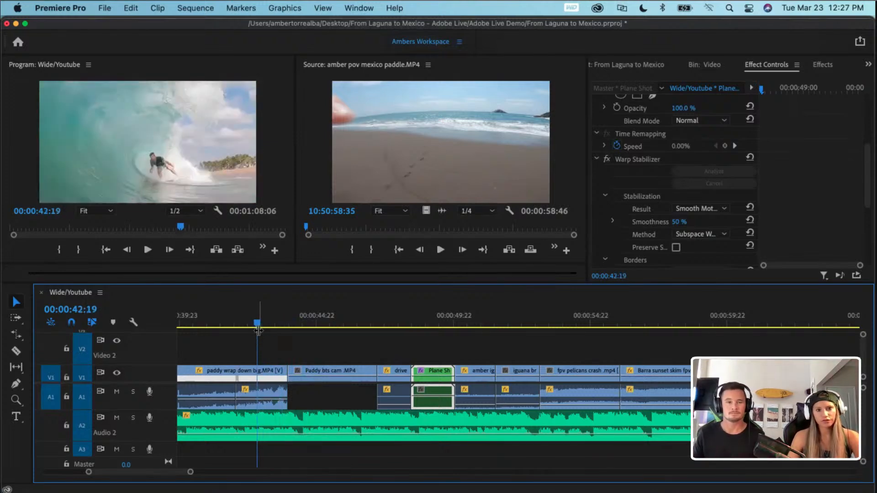
left_click(230, 325)
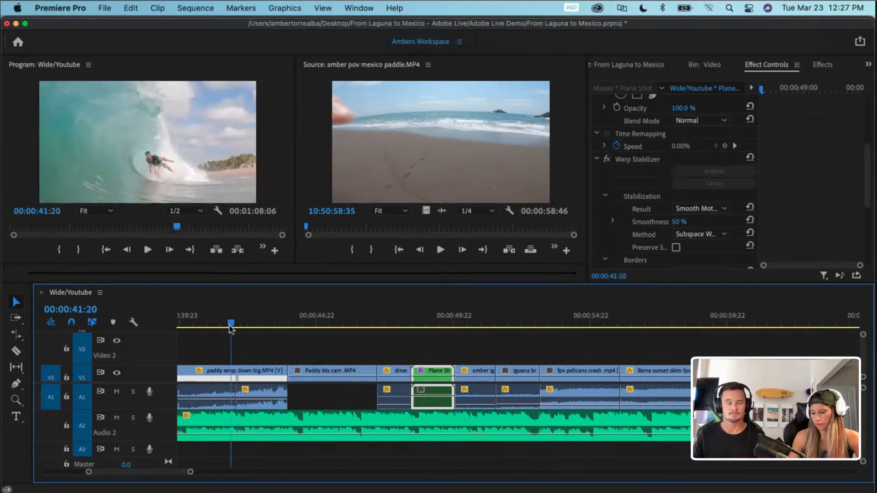
key("space")
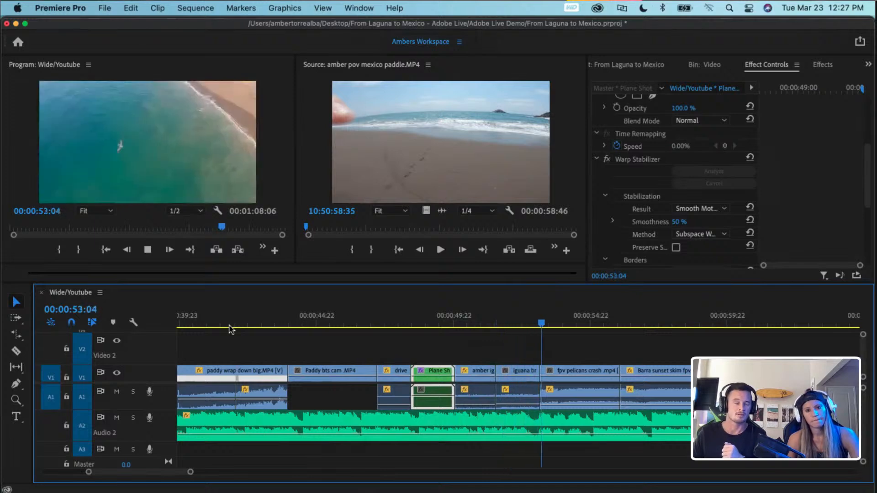
key("space")
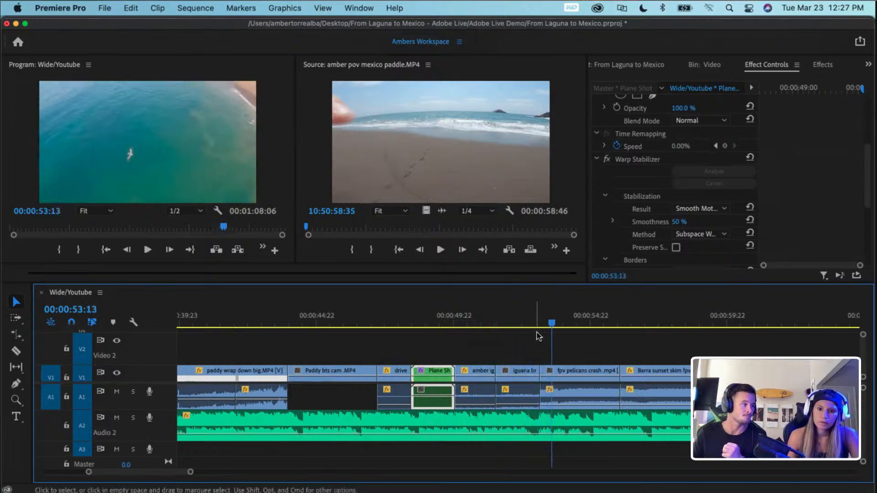
- Scrub back through the Paddy bts cam clip and park the playhead in it at 00:00:45:10
left_click_drag(552, 323, 367, 396)
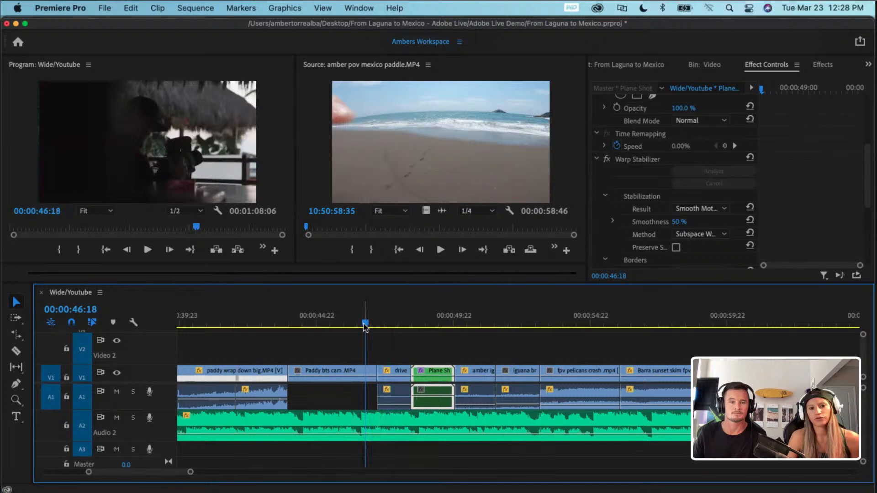
left_click_drag(364, 327, 271, 337)
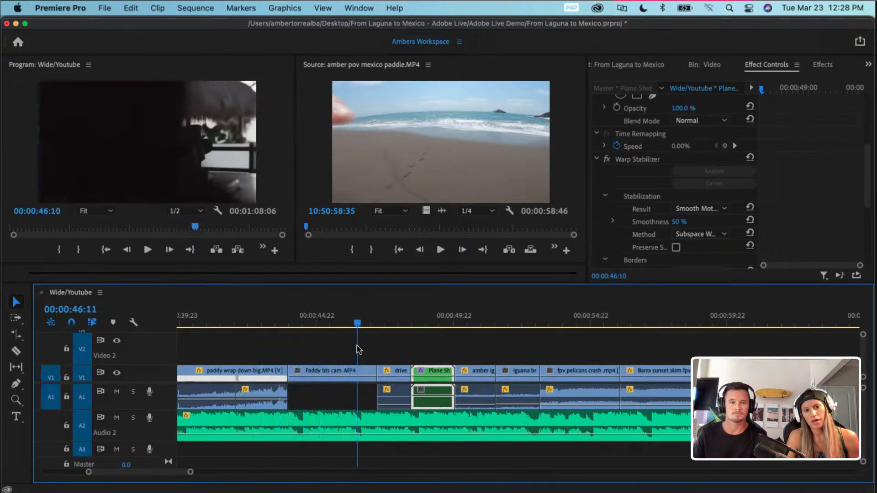
left_click_drag(382, 344, 320, 345)
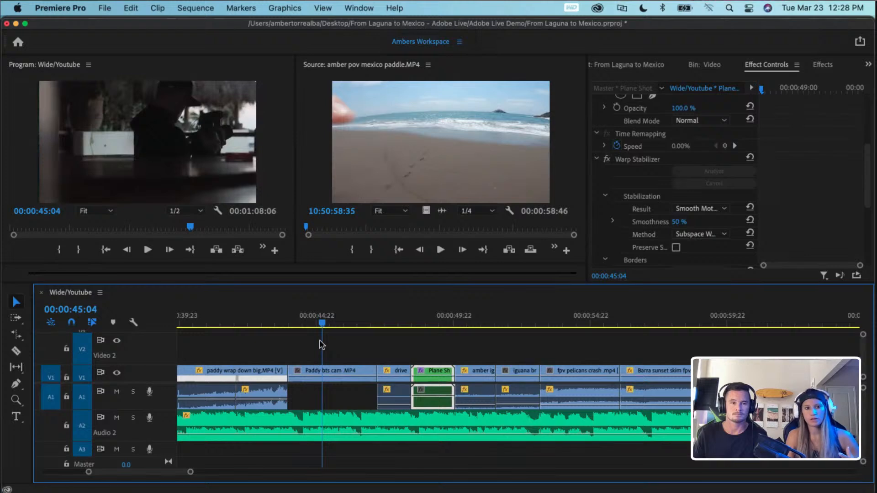
left_click_drag(322, 345, 329, 326)
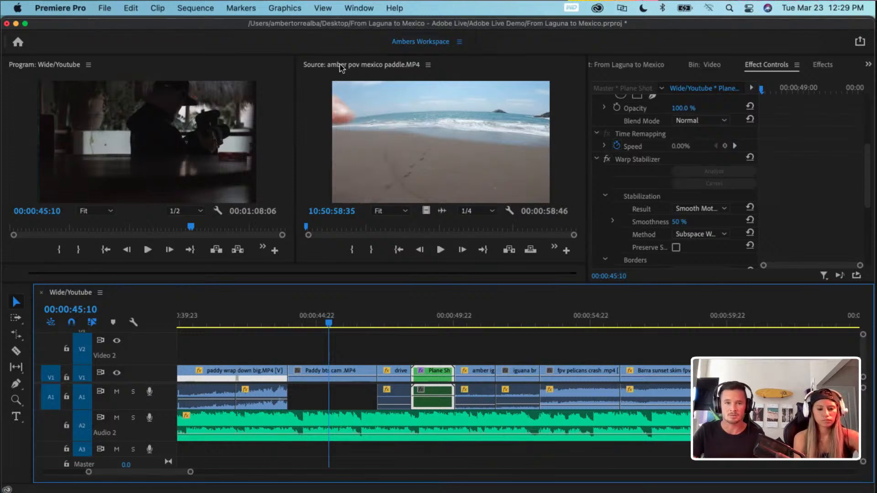
- Close the Source monitor and enlarge the Program monitor downward, collapsing the audio meters to a thin strip
left_click(429, 65)
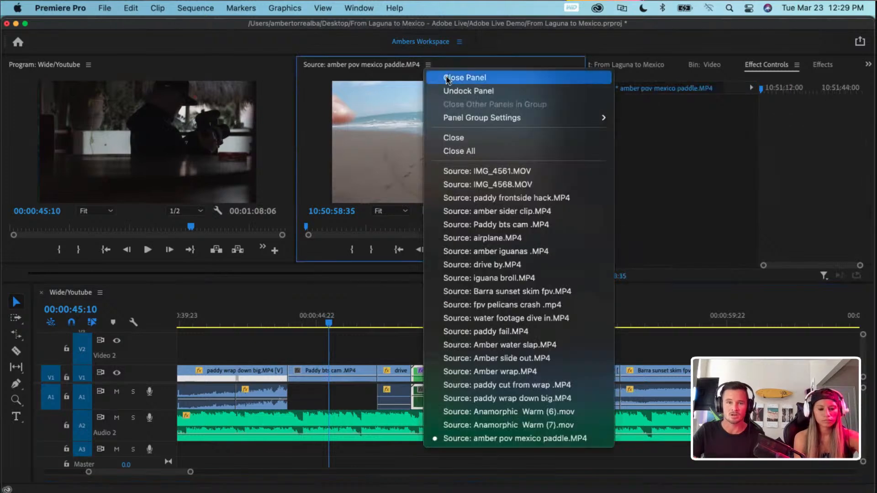
left_click(448, 74)
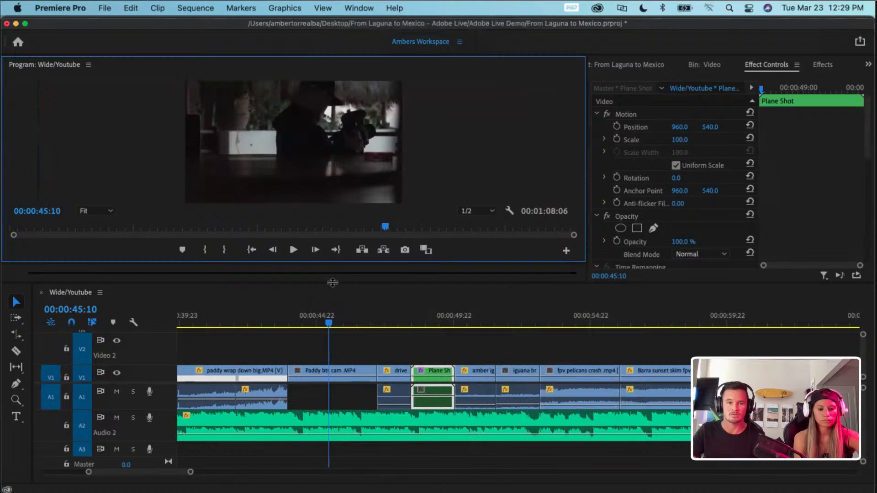
left_click_drag(333, 282, 341, 319)
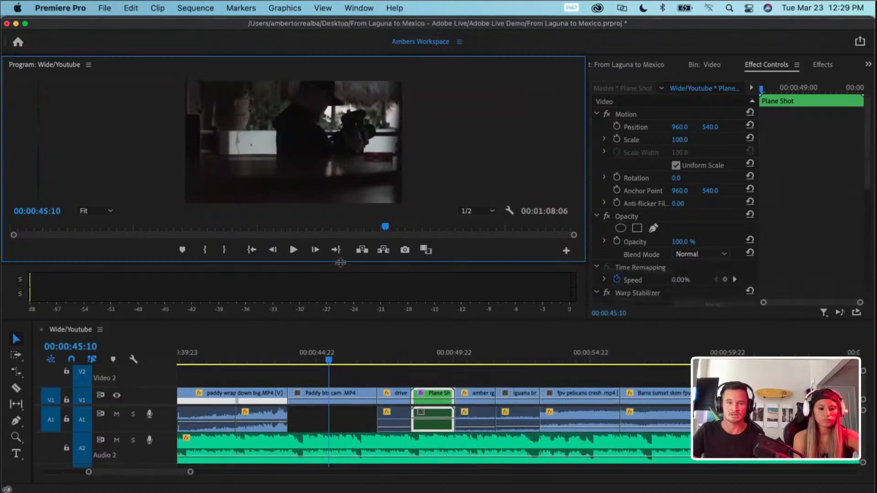
left_click_drag(340, 263, 343, 301)
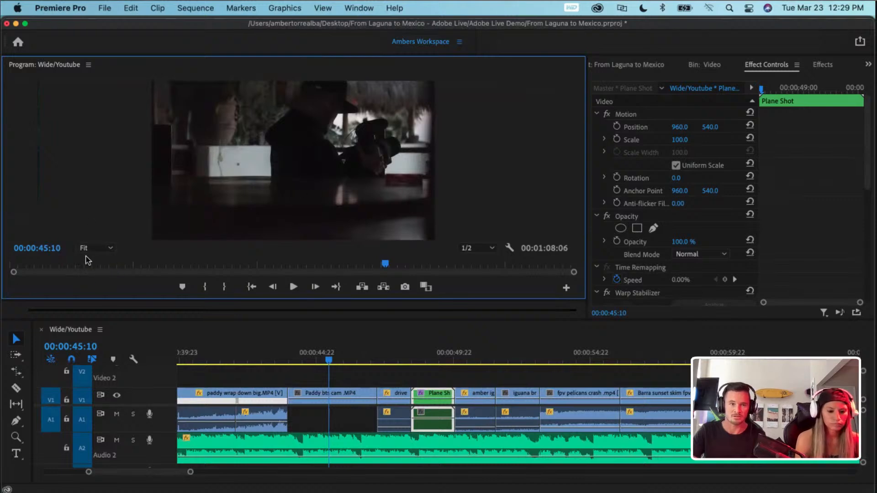
- Set the Program monitor's zoom level to 25%
left_click(108, 252)
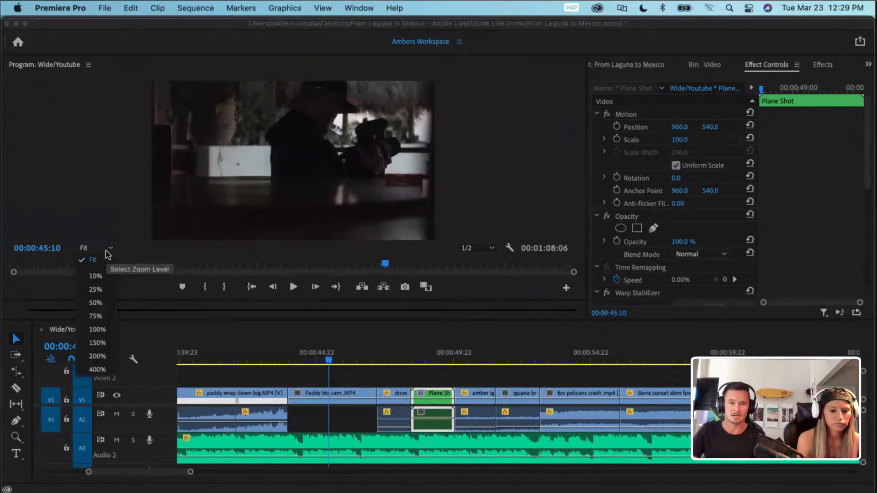
left_click(96, 303)
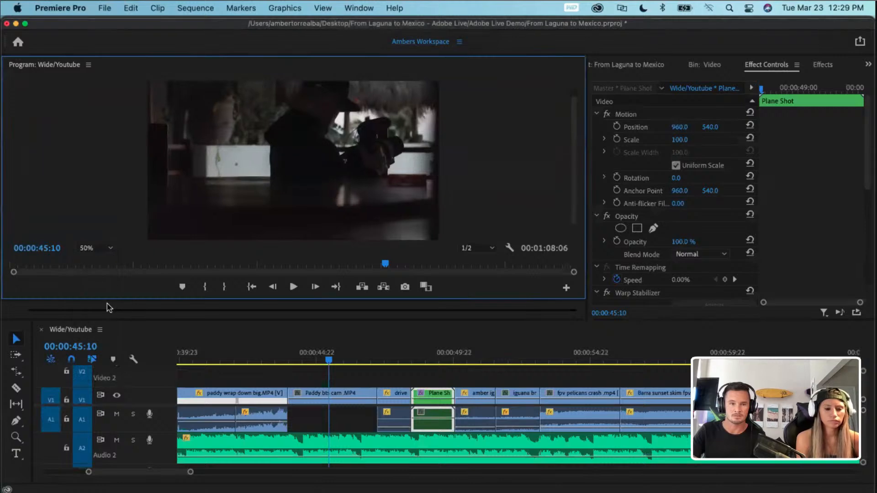
left_click(104, 252)
left_click(104, 288)
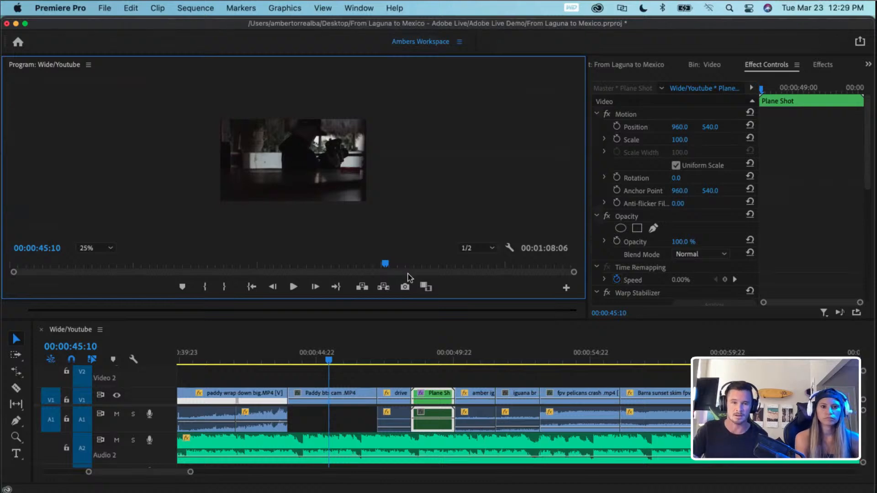
- Add a rectangular opacity mask to the Paddy bts cam clip with the playhead at its first frame, 00:00:43:22
left_click(340, 393)
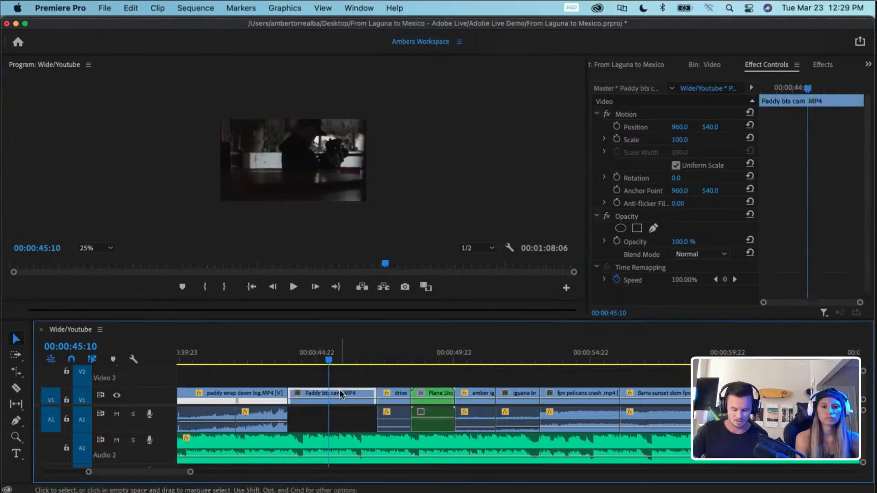
key("Up")
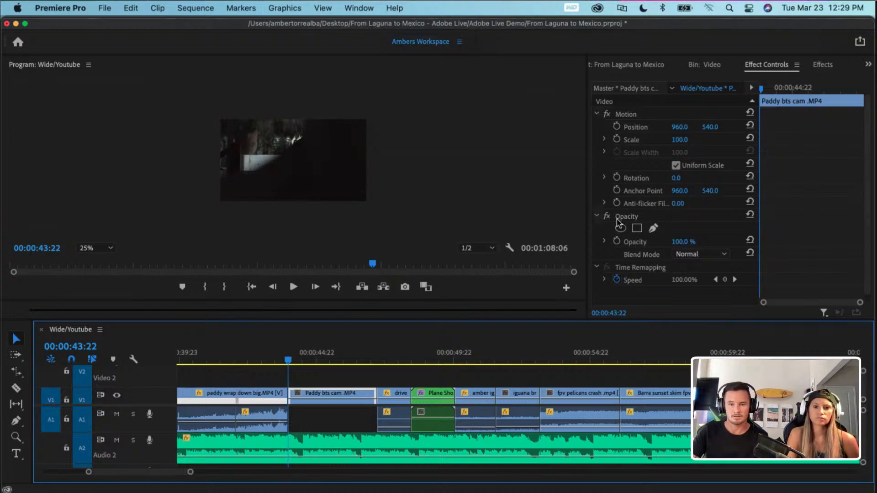
left_click(637, 229)
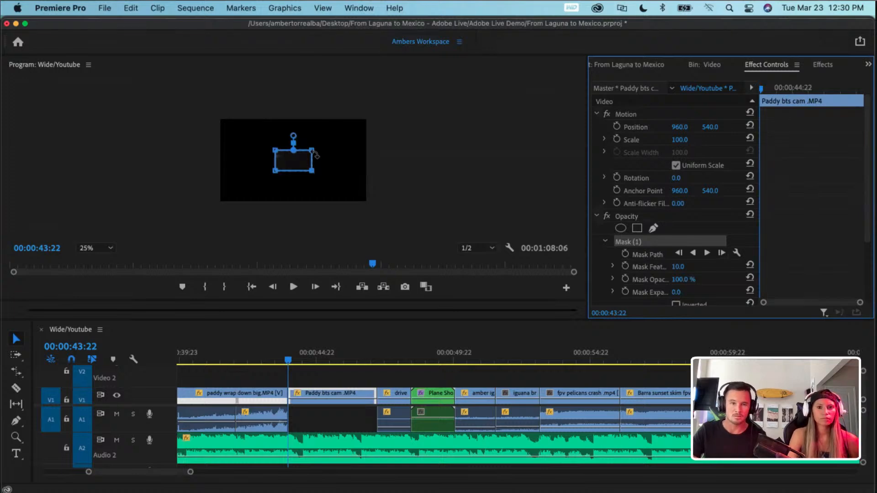
left_click_drag(315, 154, 314, 157)
key("super+z")
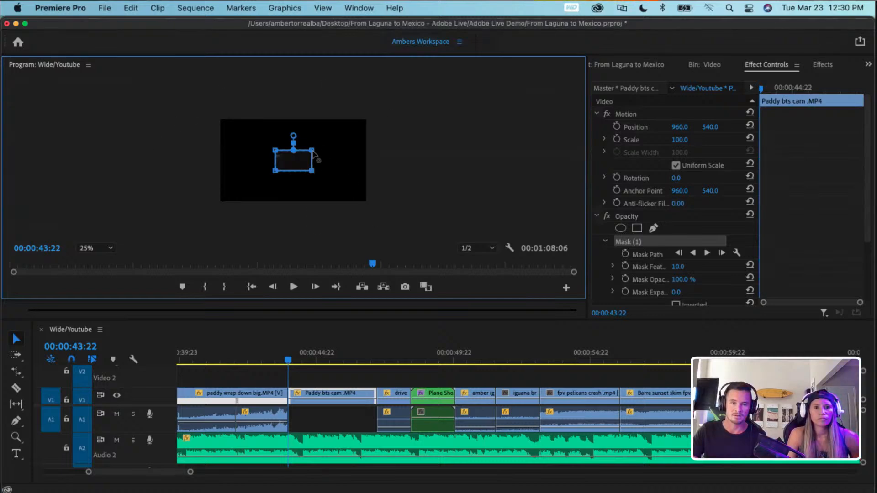
- Pull all four corners of the mask outward beyond the video frame so it encloses the whole picture
left_click_drag(313, 152, 391, 107)
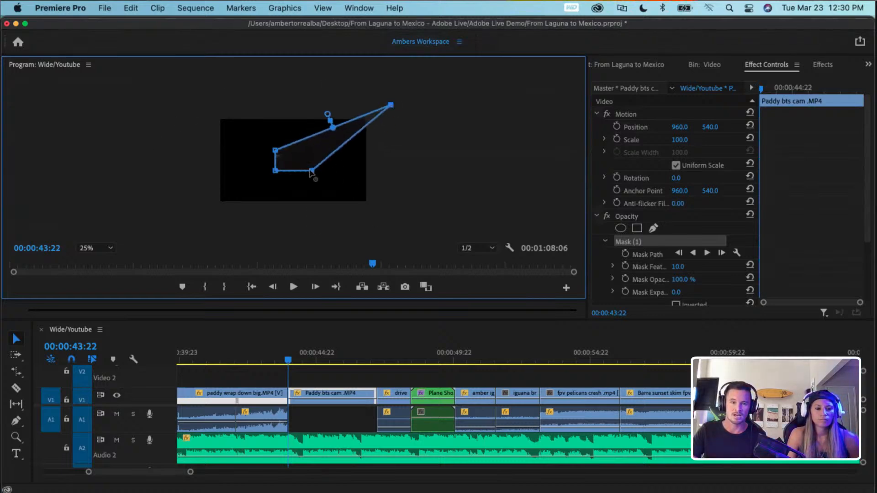
left_click_drag(311, 173, 388, 228)
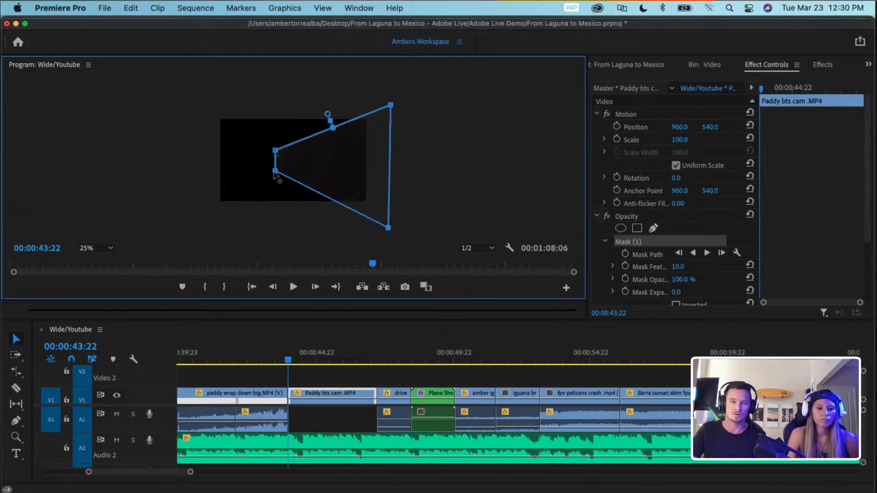
left_click_drag(275, 172, 206, 217)
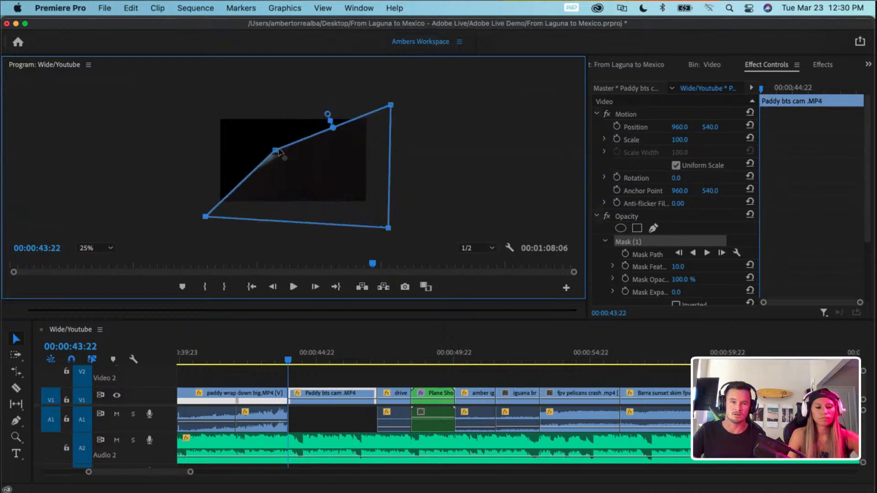
left_click_drag(275, 151, 206, 109)
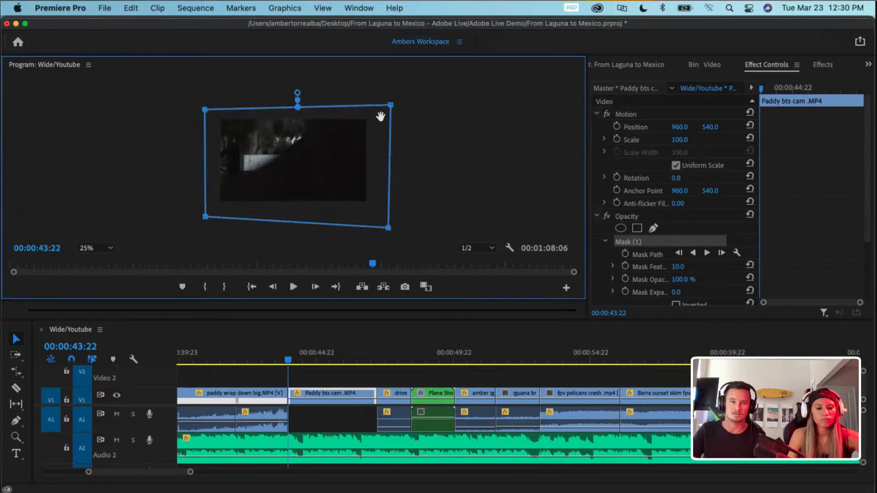
- Fine-tune the mask's corners into a roughly rectangular outline with a small margin around the video frame
left_click_drag(391, 105, 368, 115)
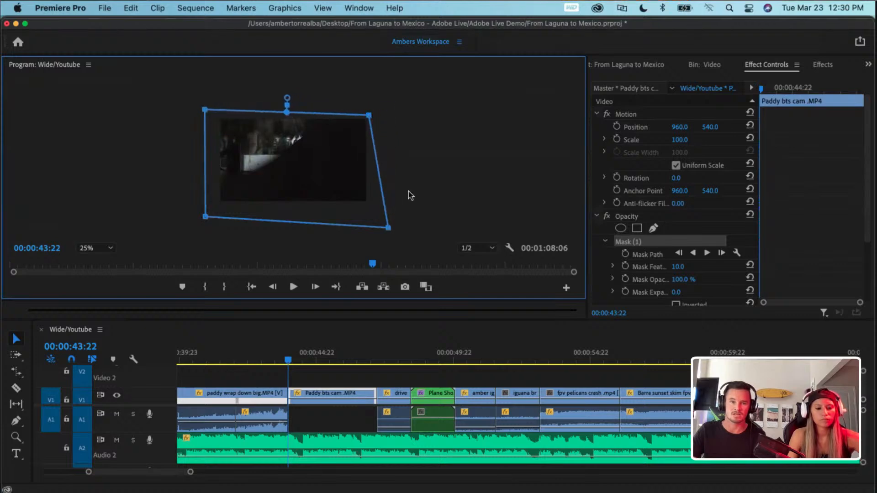
left_click_drag(389, 228, 372, 209)
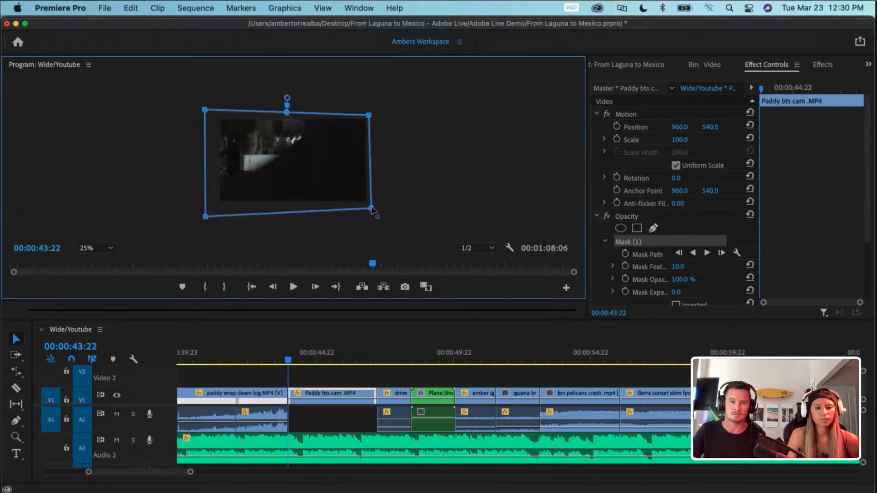
left_click_drag(370, 115, 371, 108)
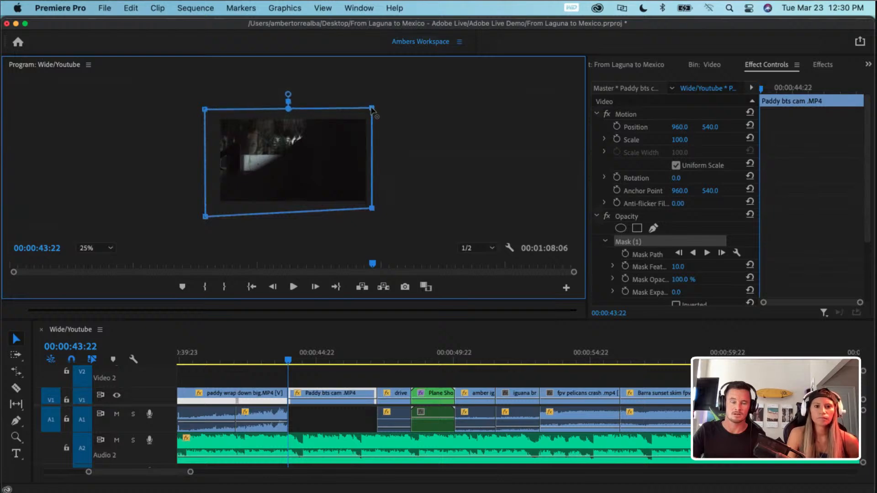
left_click_drag(372, 209, 373, 216)
left_click_drag(202, 217, 202, 220)
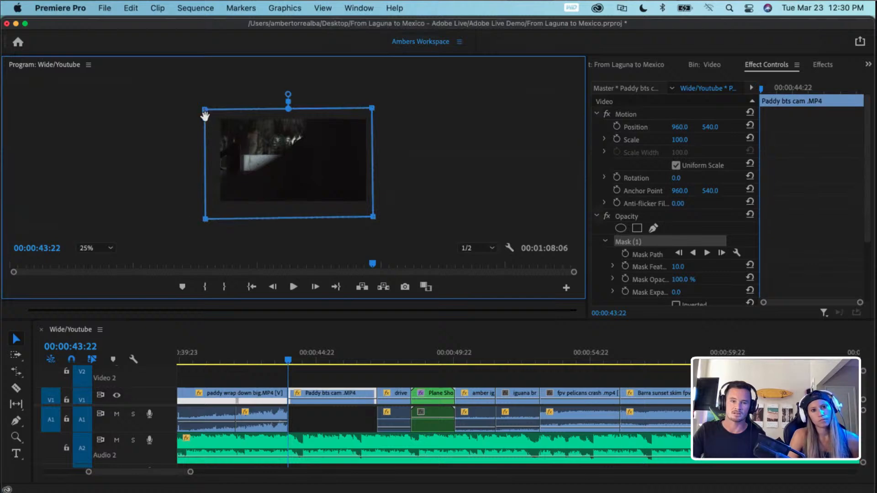
left_click_drag(203, 111, 201, 106)
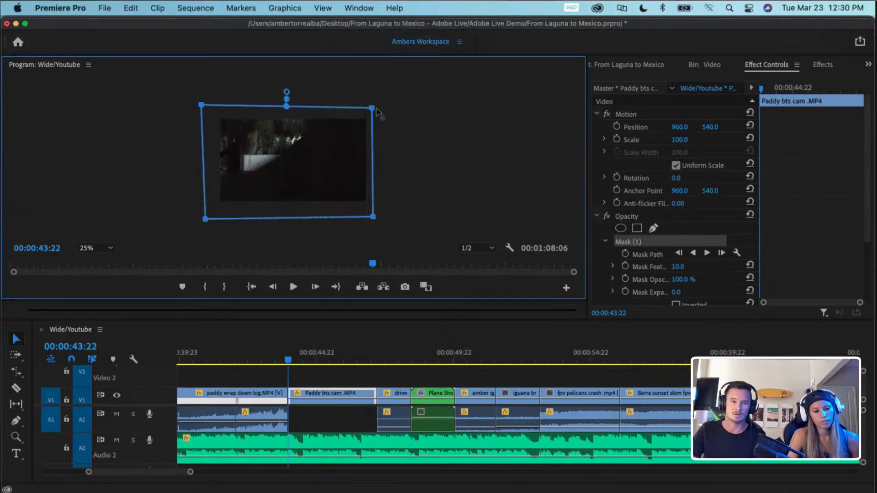
left_click_drag(372, 106, 375, 102)
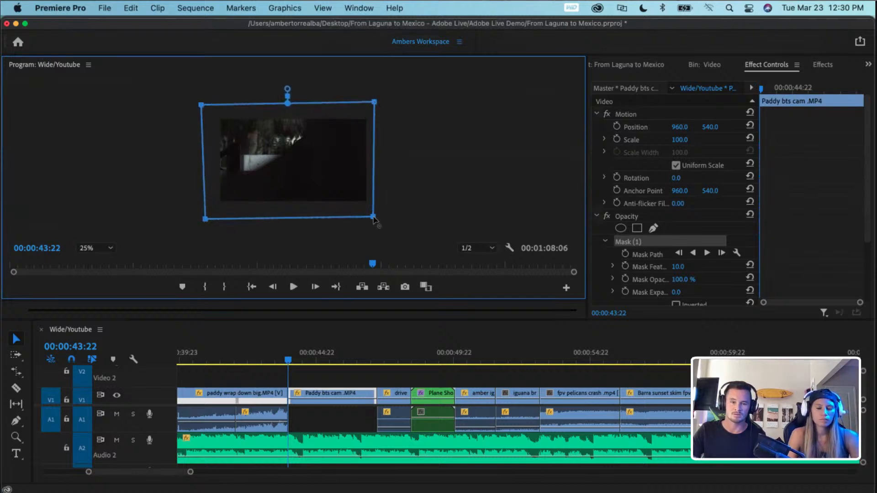
left_click_drag(373, 219, 383, 221)
left_click_drag(377, 105, 380, 108)
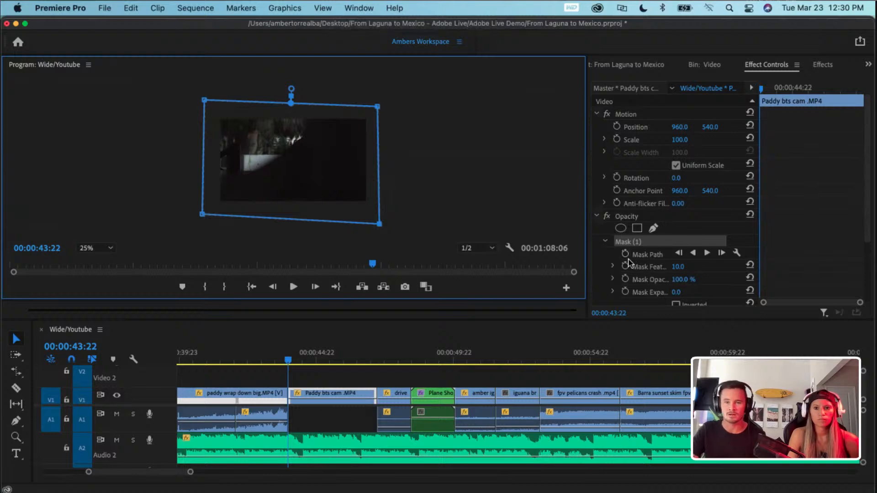
- Turn on Mask Path keyframing for Mask (1) at 00:00:43:22 and reselect the mask
scroll(626, 254, "down", 2)
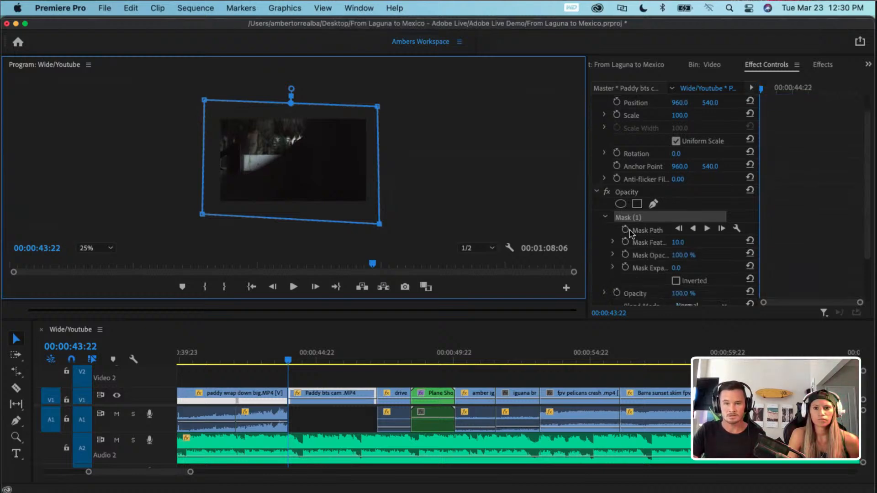
left_click(626, 230)
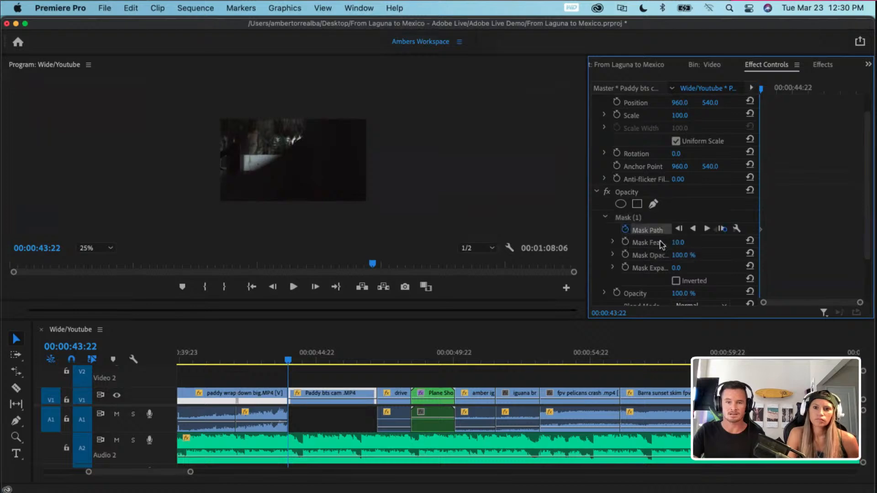
left_click(623, 219)
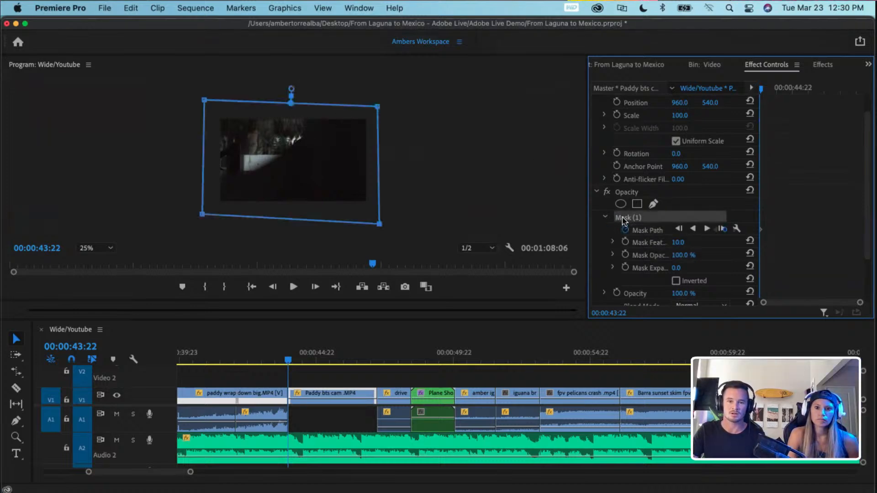
scroll(619, 220, "up", 1)
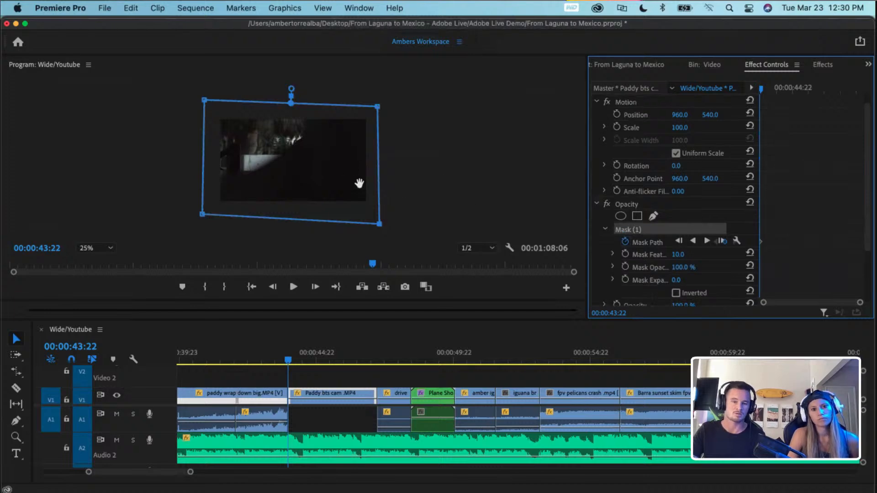
scroll(662, 219, "down", 5)
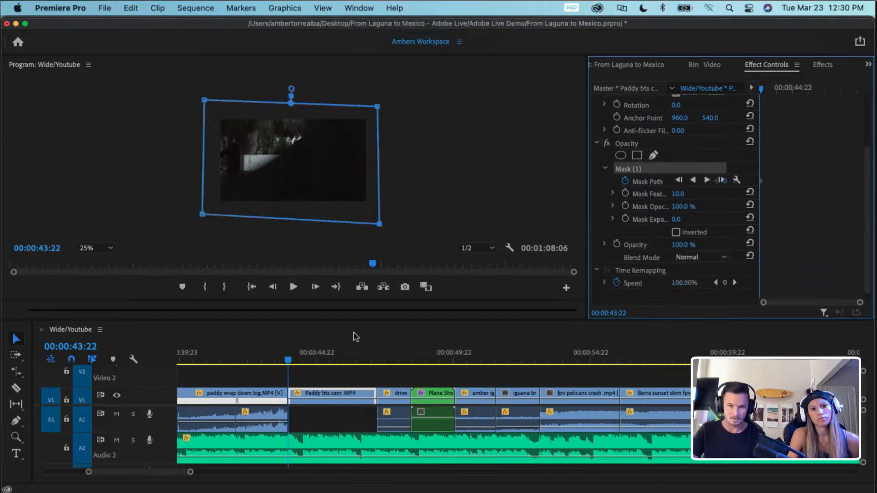
- Keyframe the mask at 00:00:46:05 by shifting it slightly left so its right edge just cuts into the frame
left_click(288, 361)
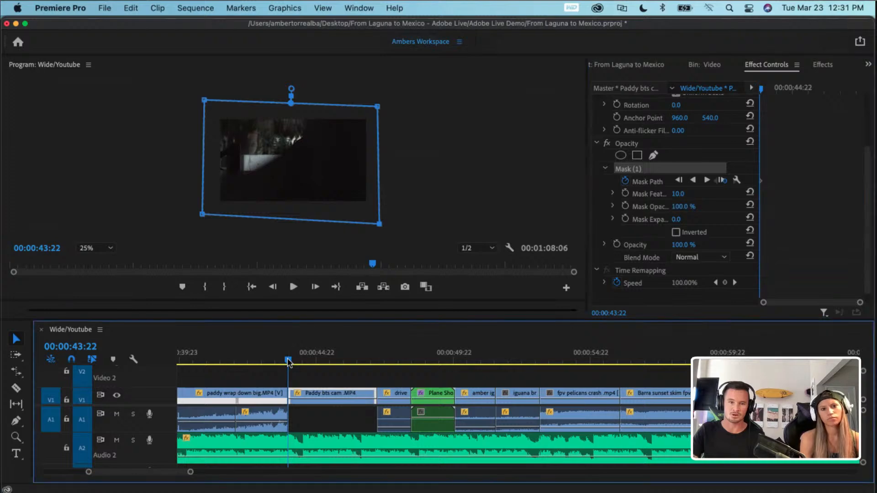
left_click_drag(288, 360, 351, 352)
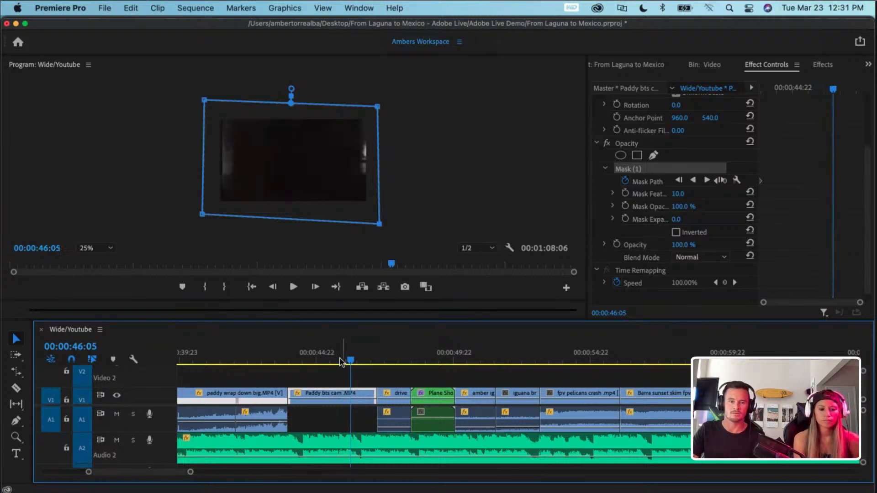
left_click_drag(313, 162, 298, 162)
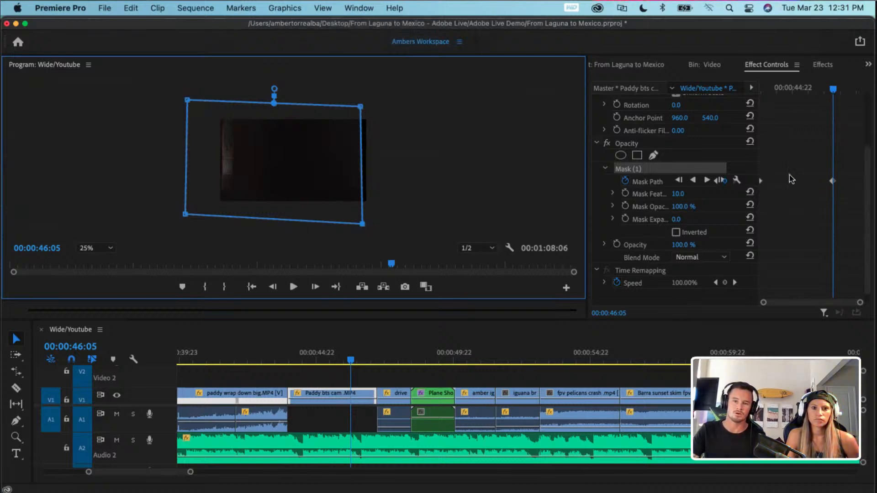
- Add a Mask Path keyframe at 00:00:45:23, then narrow Effect Controls to give the Program monitor more width
mouse_move(832, 88)
left_mouse_down()
mouse_move(811, 88)
mouse_move(824, 88)
left_mouse_up()
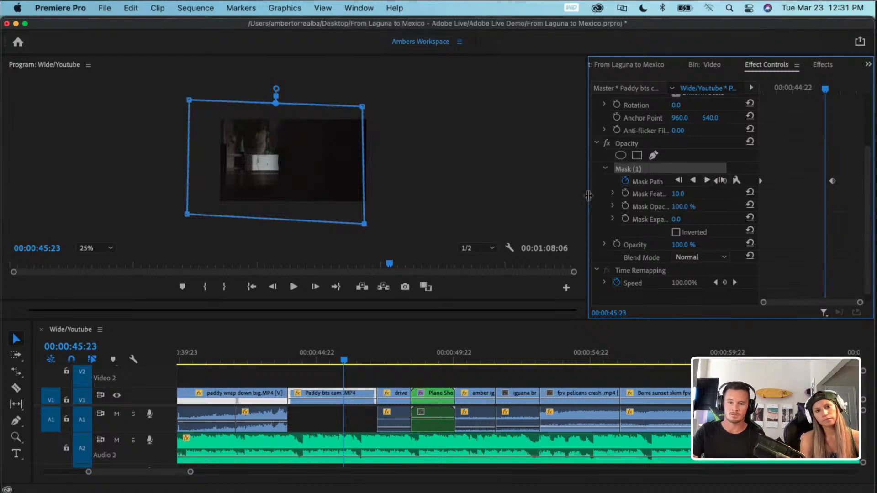
left_click_drag(588, 195, 516, 197)
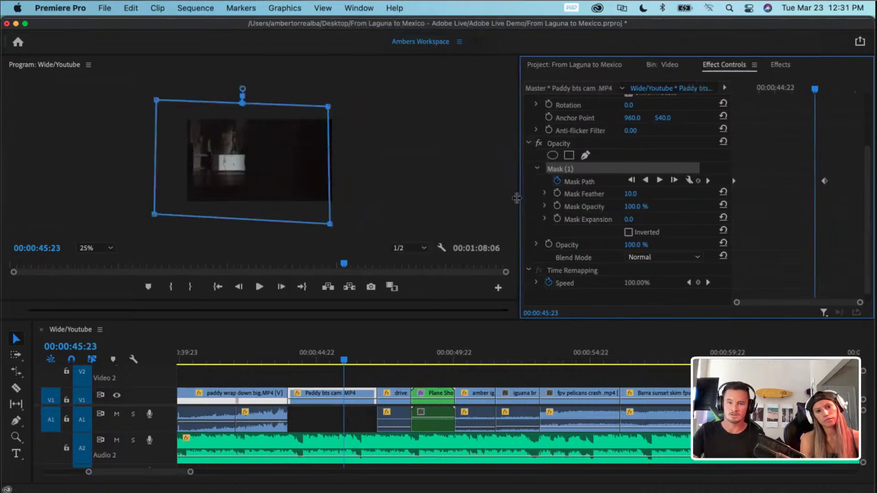
left_click(697, 181)
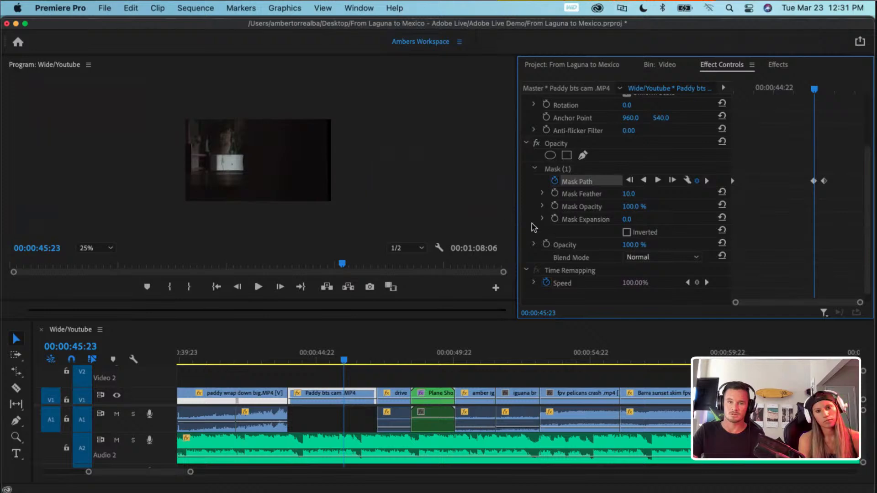
left_click_drag(553, 223, 619, 225)
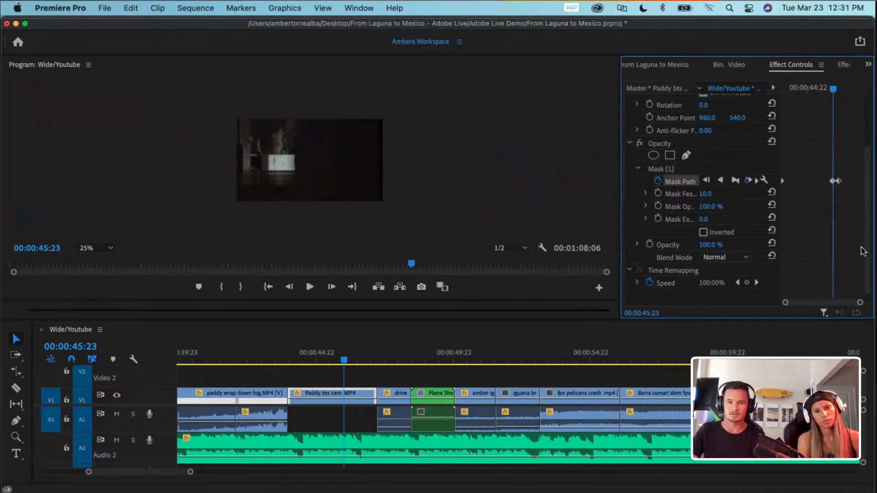
- At 00:00:46:11, move Mask (1) left until its right edge reaches about two-thirds across the frame
left_click_drag(833, 91, 845, 90)
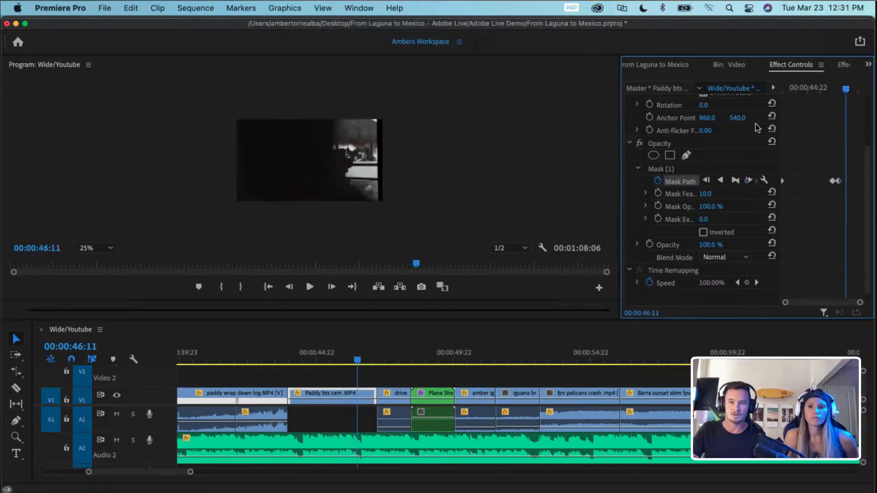
left_click(659, 169)
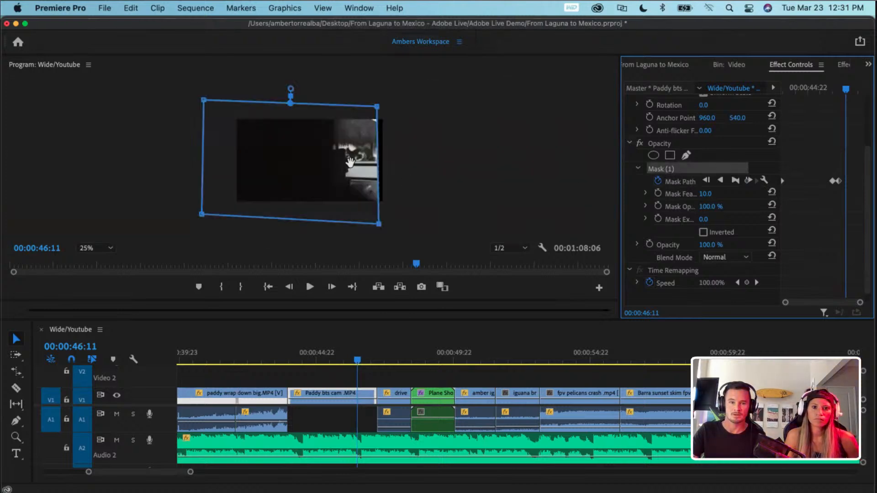
left_click_drag(350, 163, 304, 157)
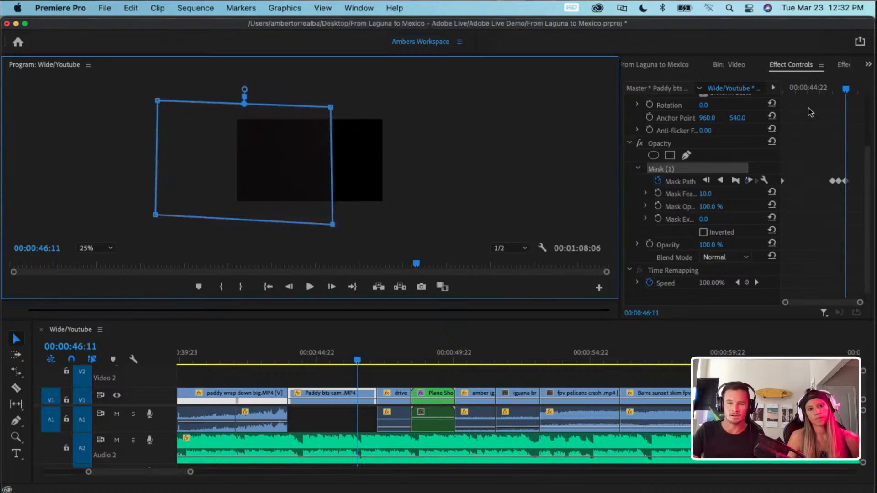
- At 00:00:46:22, move the mask left until it almost completely leaves the video frame
left_click(846, 89)
left_click_drag(846, 89, 857, 87)
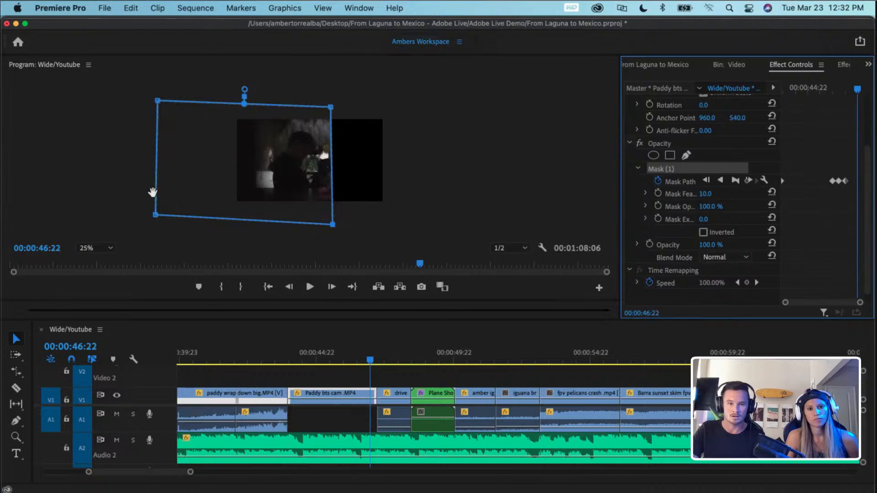
left_click_drag(254, 177, 172, 177)
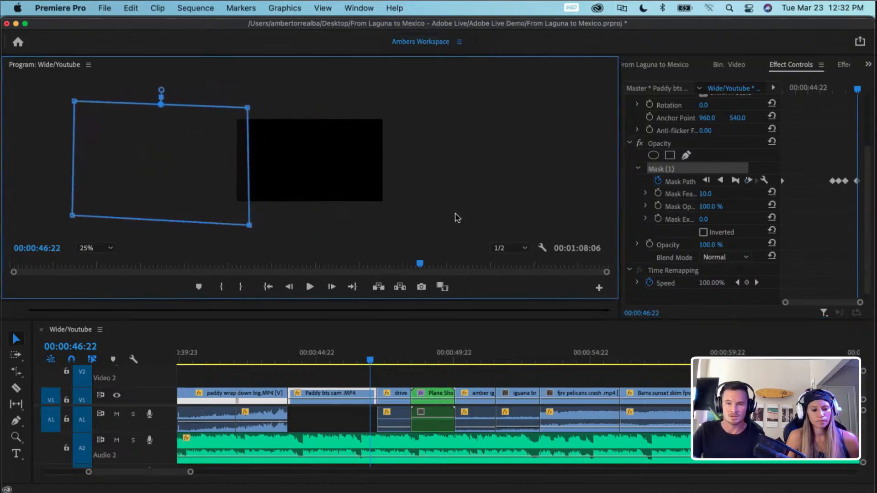
- Park the playhead at 00:00:46:15, set the Program monitor's zoom to Fit, and hide the mask outline by selecting the Opacity effect
left_click(857, 93)
left_click_drag(857, 93, 849, 93)
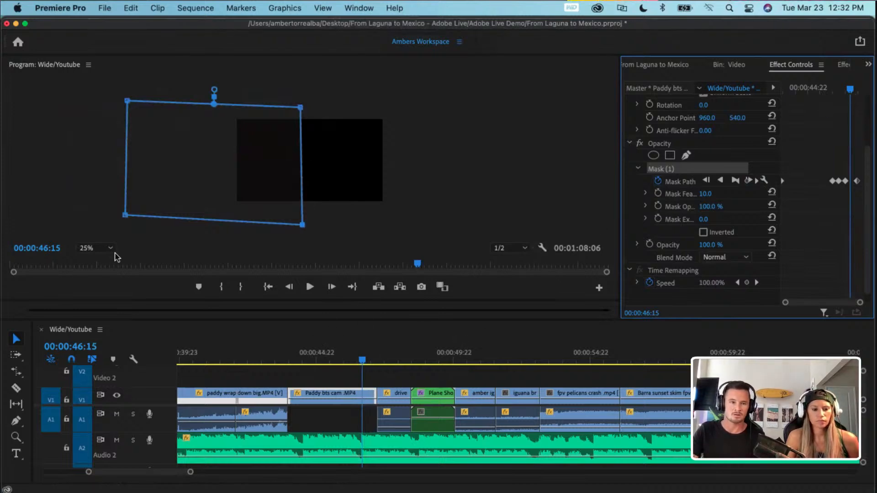
left_click(107, 250)
left_click(93, 257)
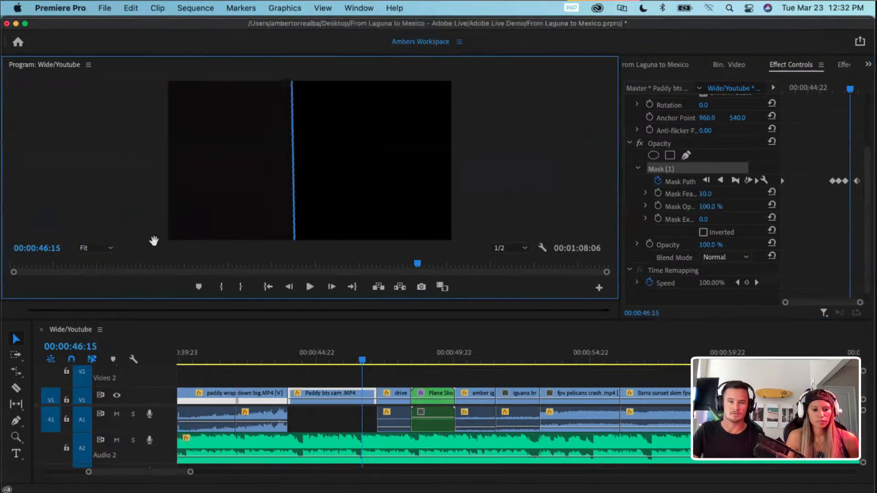
left_click(661, 145)
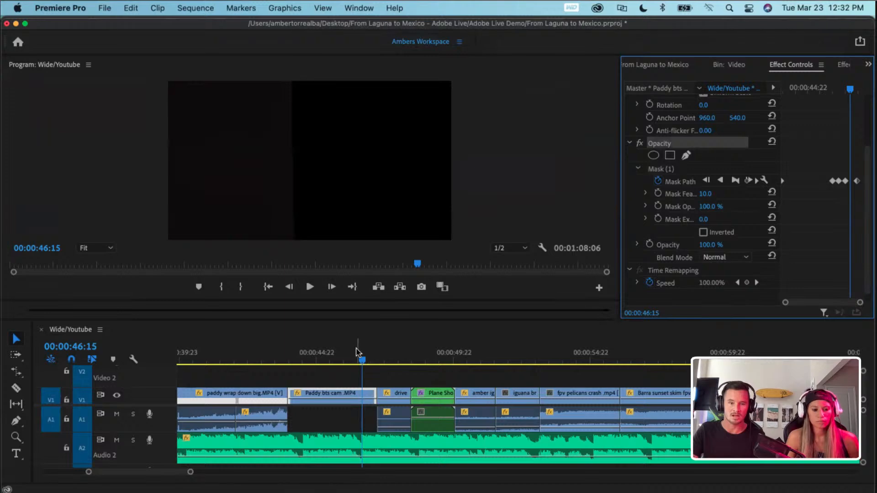
- Raise the Paddy bts cam clip to V2 and shift the drive by clip earlier on V1 so it sits beneath the Paddy clip's end
left_click_drag(361, 361, 323, 363)
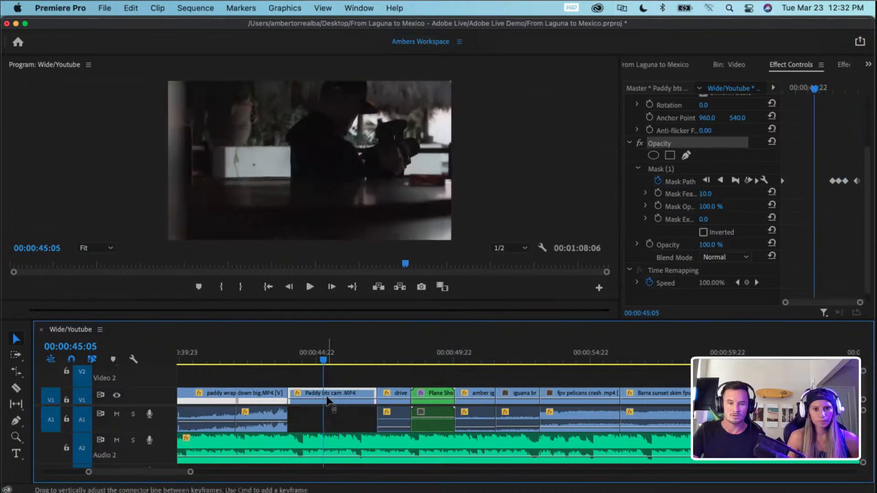
left_click_drag(330, 394, 329, 382)
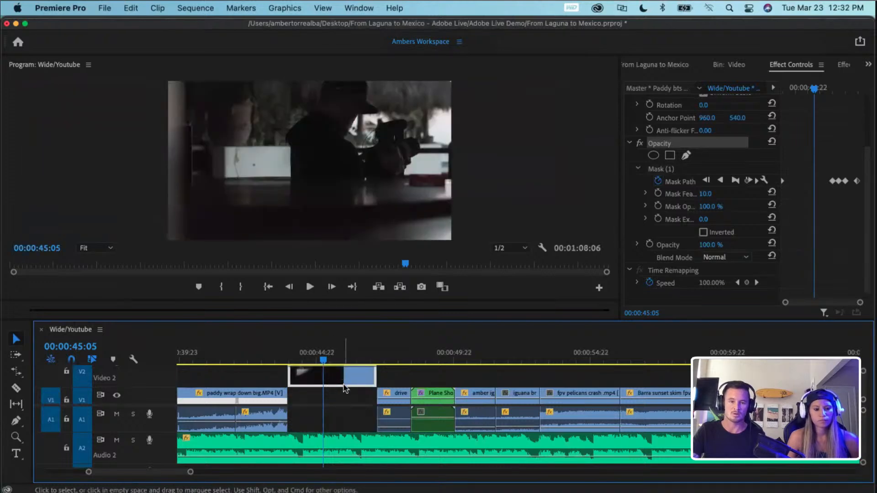
left_click(391, 396)
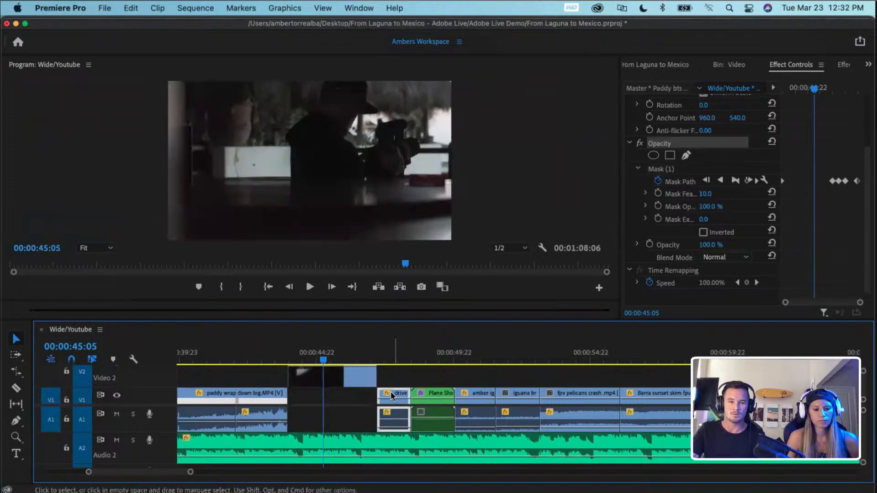
left_click_drag(390, 395, 355, 395)
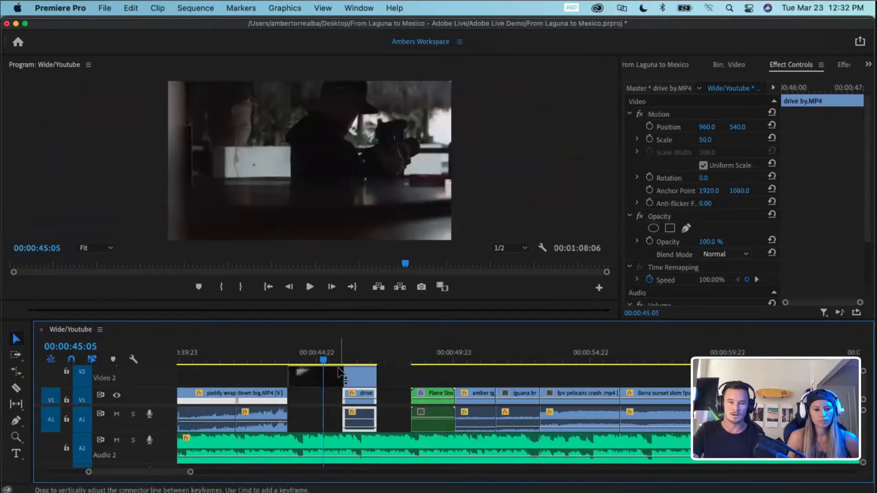
- Extend the drive by clip's end to meet the start of Plane Shot and preview the wipe at 00:00:46:10
left_click_drag(325, 359, 339, 361)
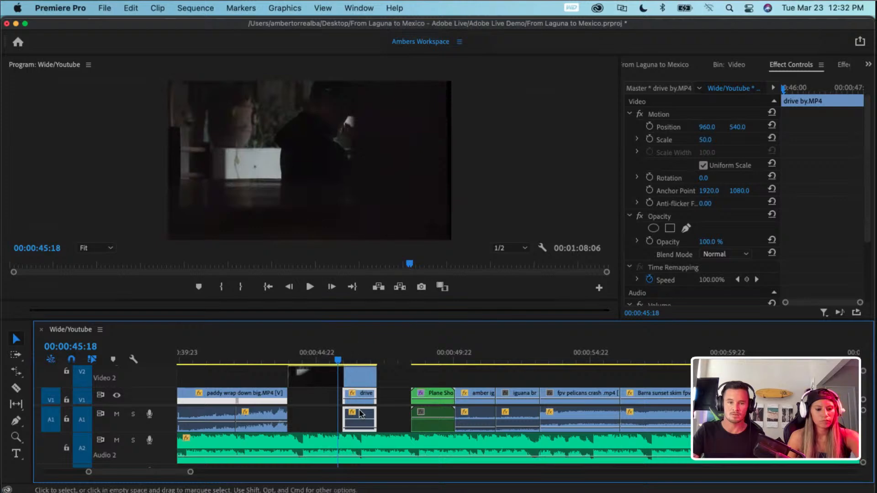
left_click_drag(379, 402, 409, 402)
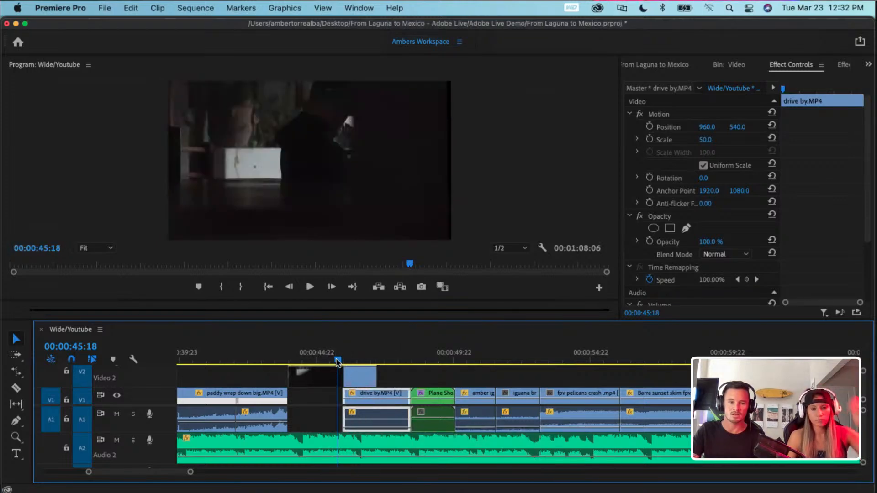
mouse_move(338, 360)
left_mouse_down()
mouse_move(379, 359)
mouse_move(347, 360)
mouse_move(355, 360)
left_mouse_up()
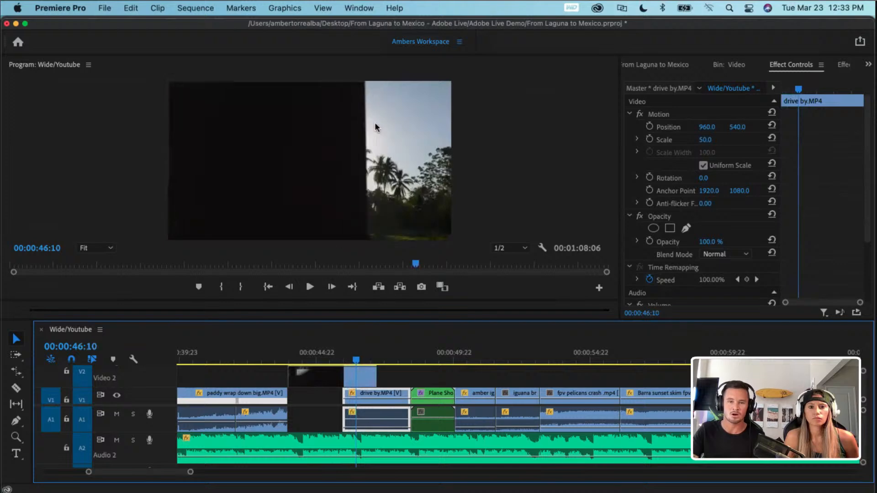
- Set Mask (1)'s feather on the Paddy bts cam clip to 204.7 and remove the Mask Path keyframe at 00:00:46:04
left_click(363, 378)
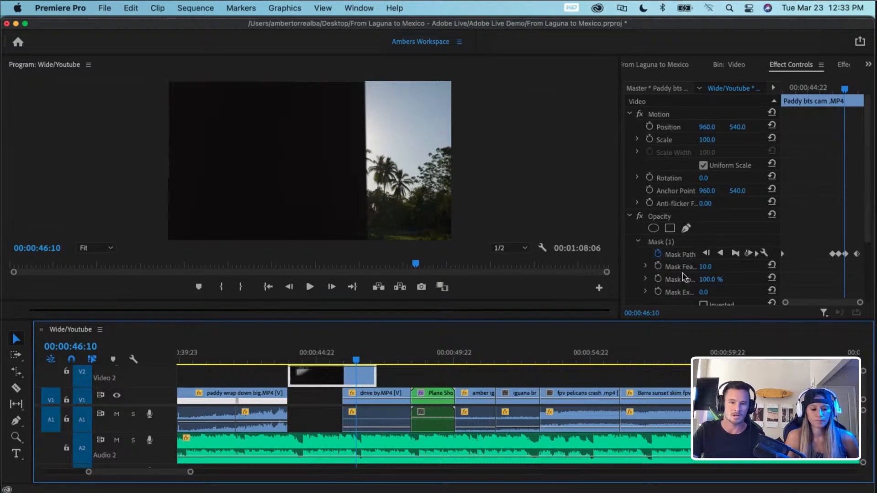
scroll(683, 273, "down", 2)
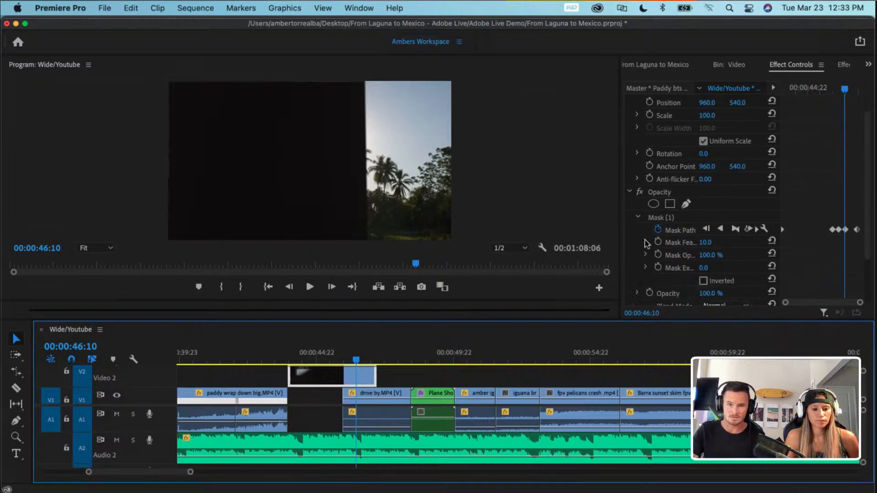
left_click(646, 242)
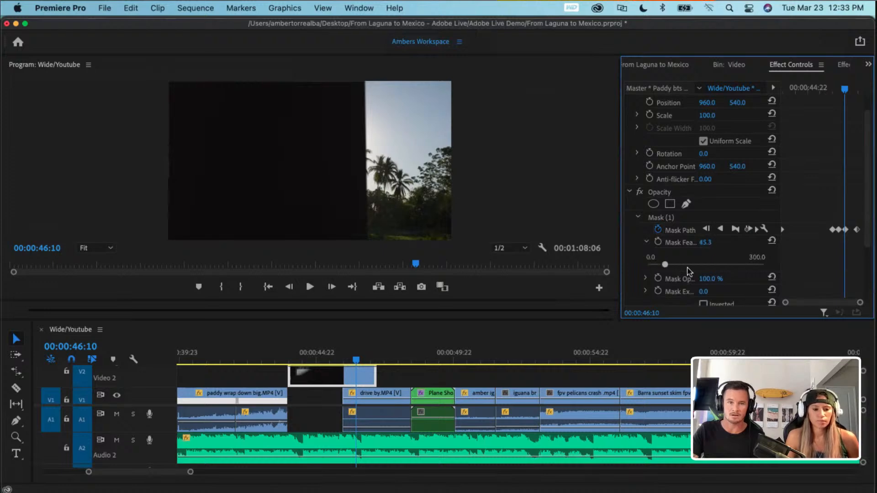
left_click_drag(688, 271, 719, 272)
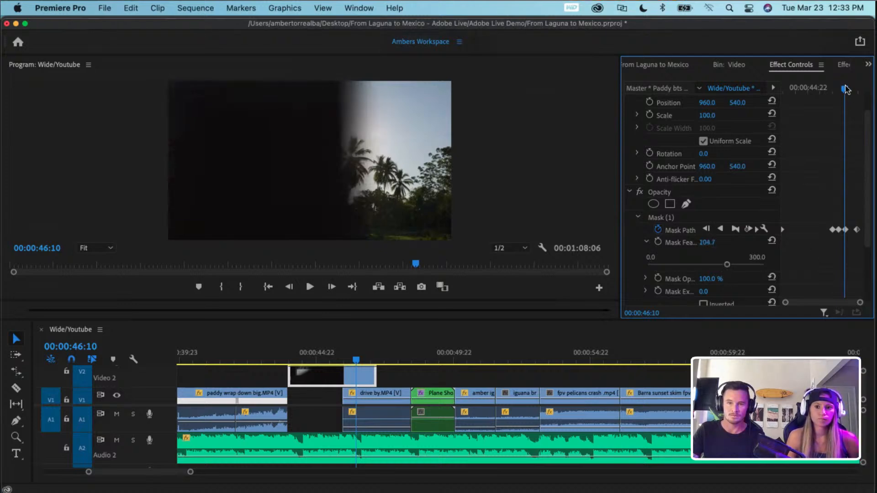
mouse_move(845, 89)
left_mouse_down()
mouse_move(856, 89)
mouse_move(799, 89)
mouse_move(838, 87)
left_mouse_up()
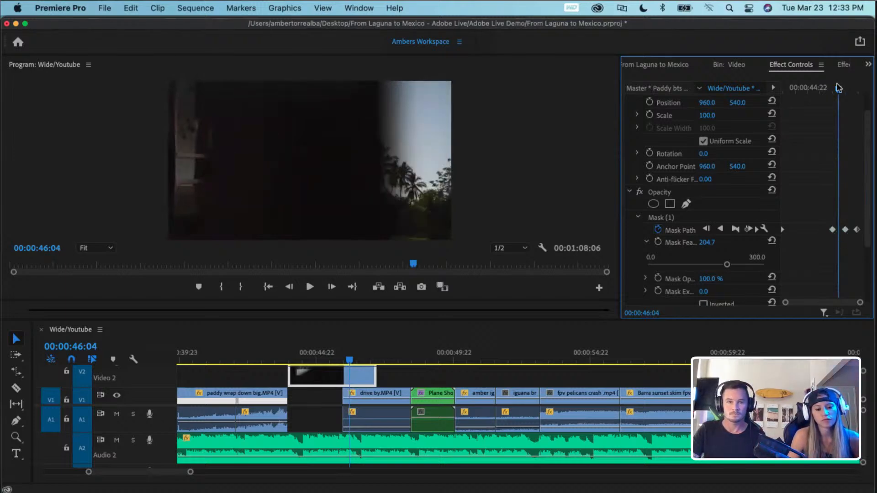
- Play back the feathered wipe from 00:00:42:00 into the plane shot, then replay it from 00:00:46:01
left_click_drag(839, 87, 781, 87)
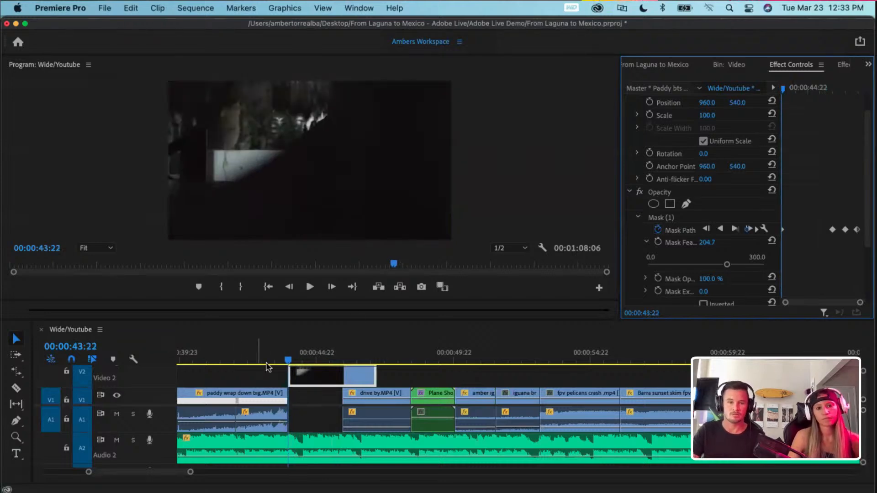
left_click_drag(259, 358, 236, 358)
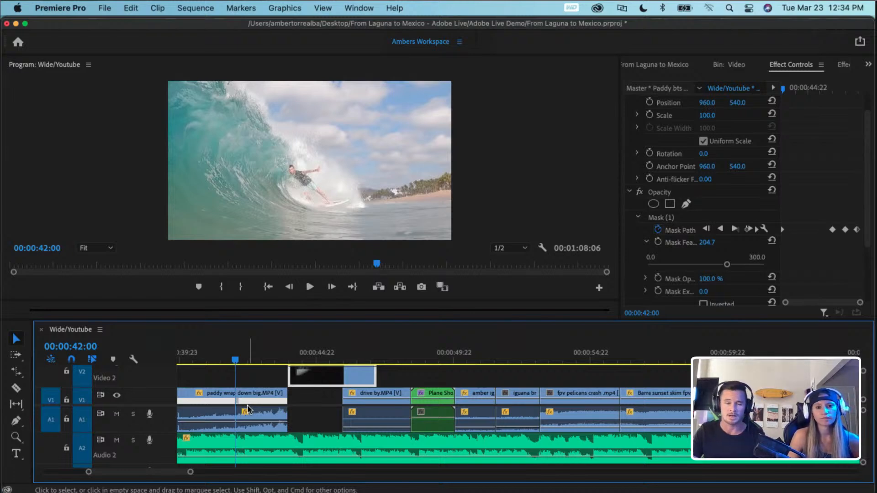
key("space")
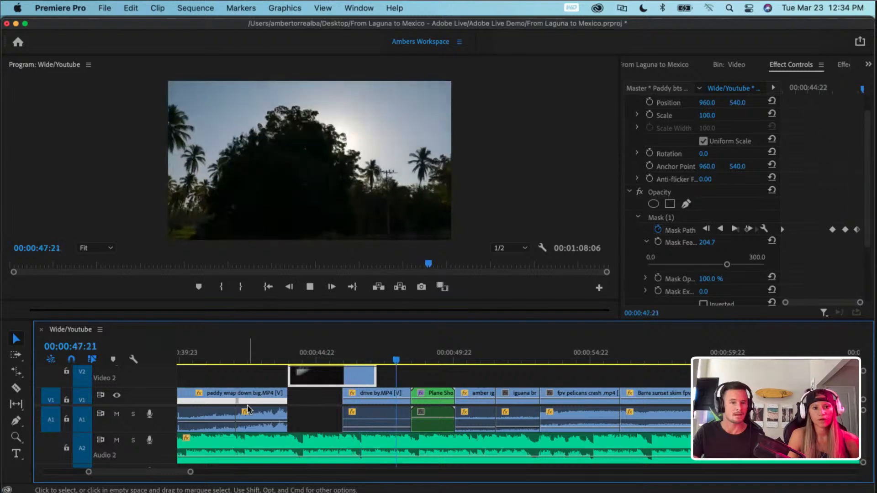
key("space")
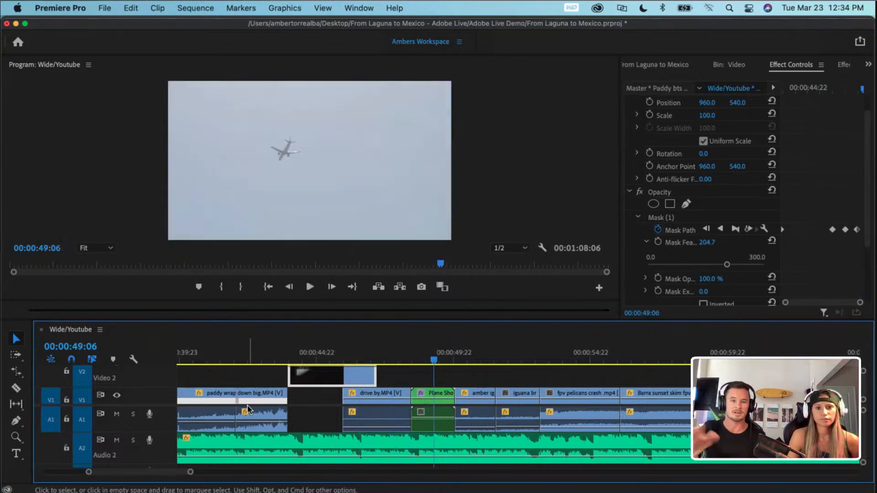
left_click(371, 359)
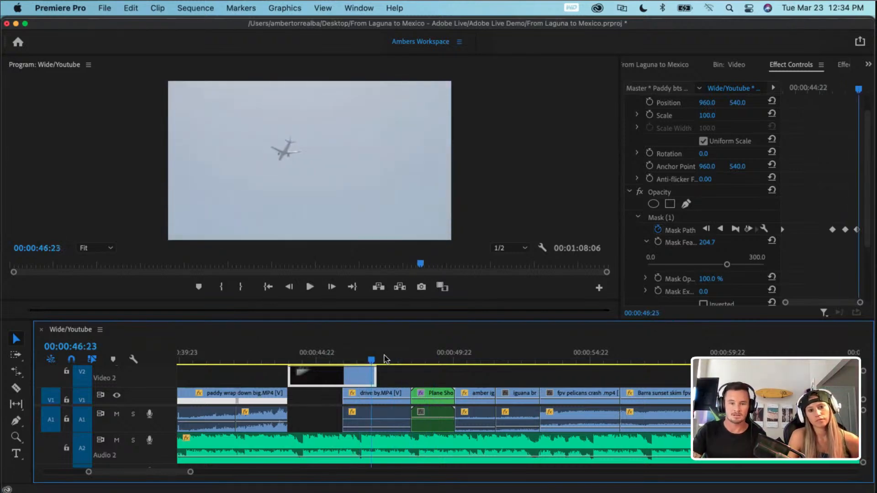
left_click_drag(385, 359, 347, 361)
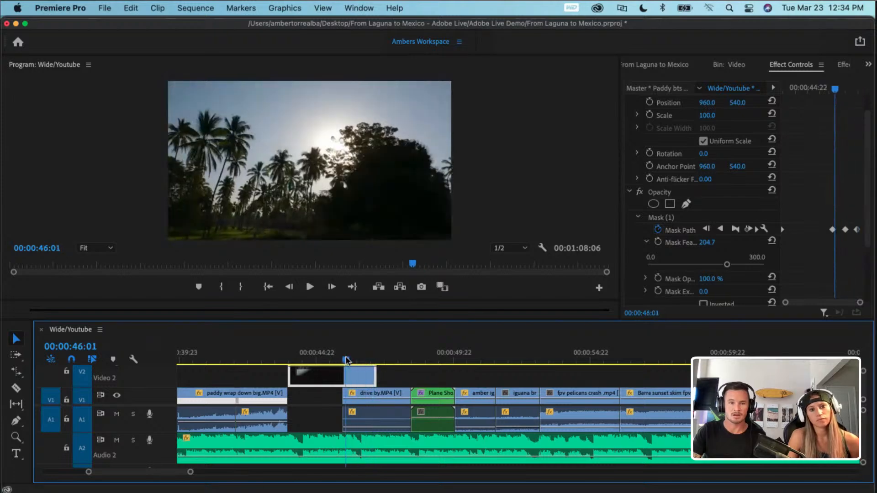
key("space")
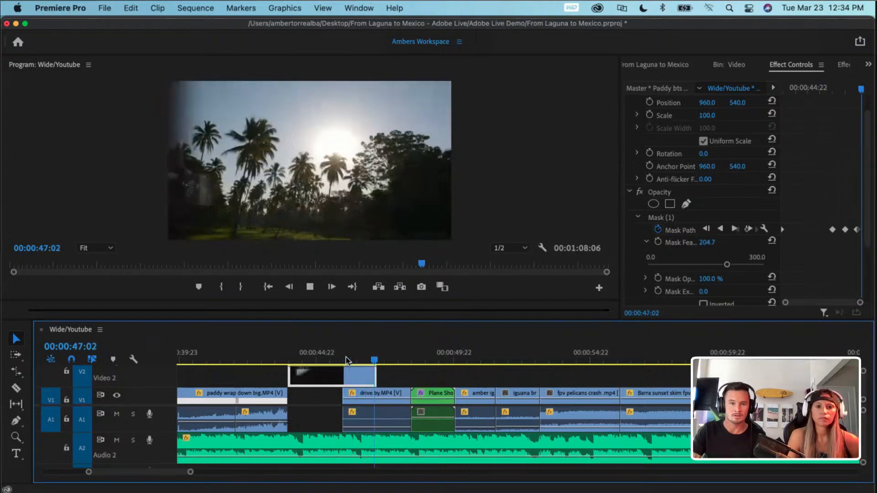
key("space")
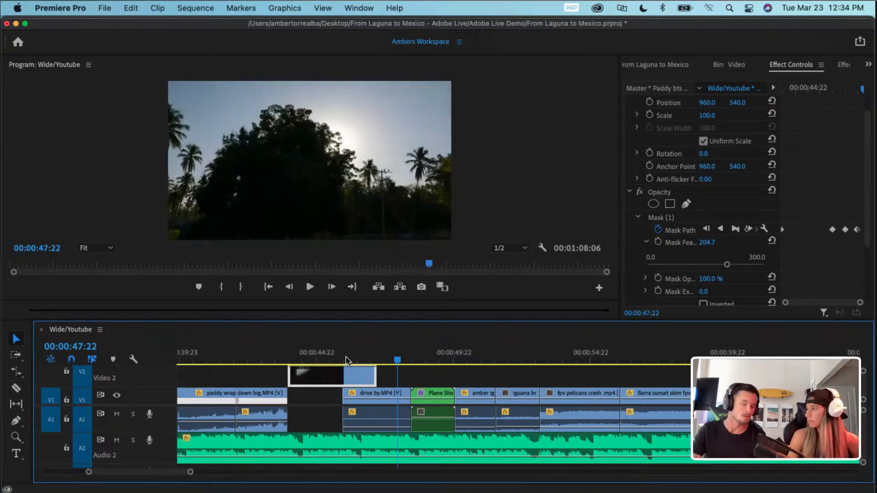
- Review the drive by clip and scrub back through the wipe to the surf shot at 00:00:42:23
left_click(374, 405)
mouse_move(401, 363)
left_mouse_down()
mouse_move(429, 360)
mouse_move(372, 360)
mouse_move(456, 362)
mouse_move(399, 373)
left_mouse_up()
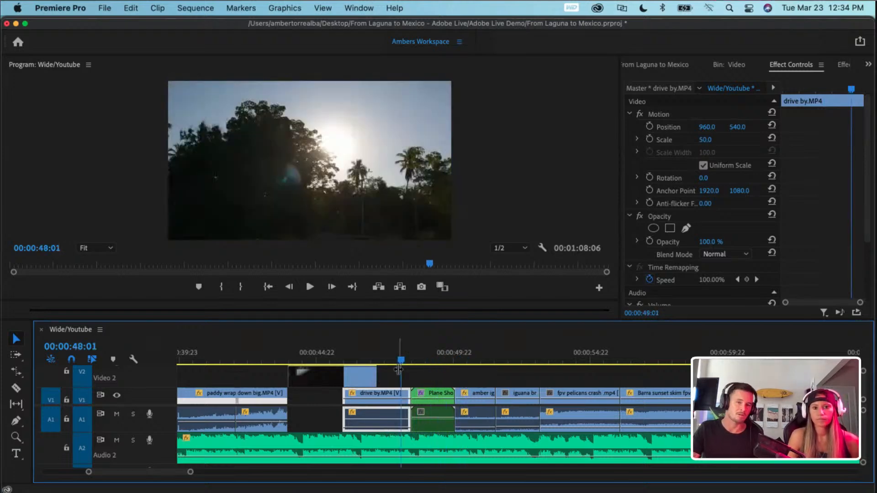
left_click_drag(346, 356, 326, 359)
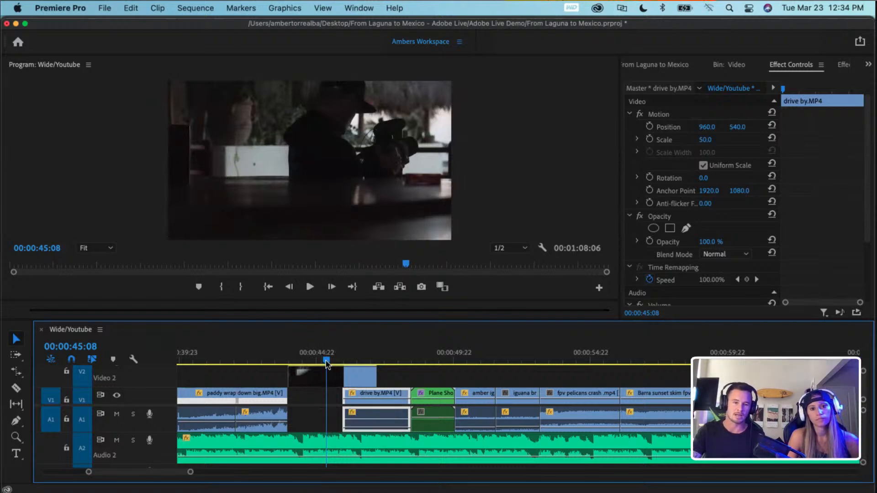
left_click_drag(335, 364, 261, 367)
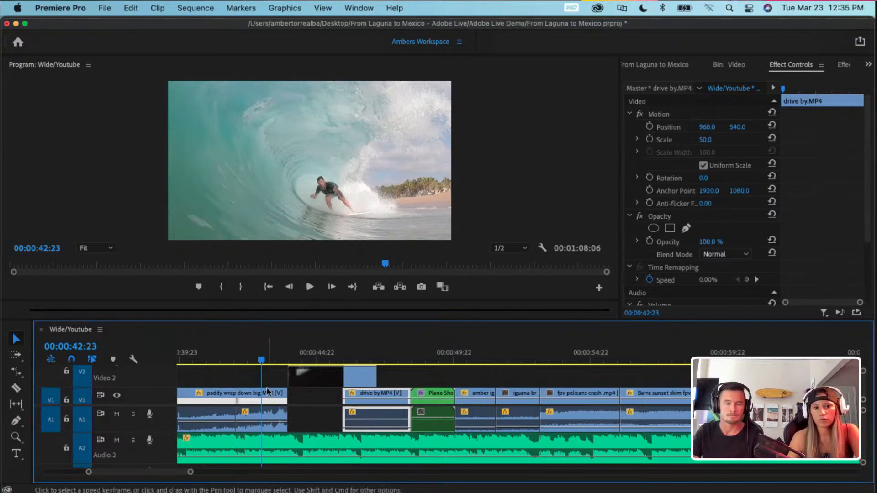
- Play the sequence from 00:00:37:23 through the surf clip and stop at 00:00:41:15, with the timeline zoomed out
scroll(264, 378, "up", 2)
scroll(267, 391, "right", 1)
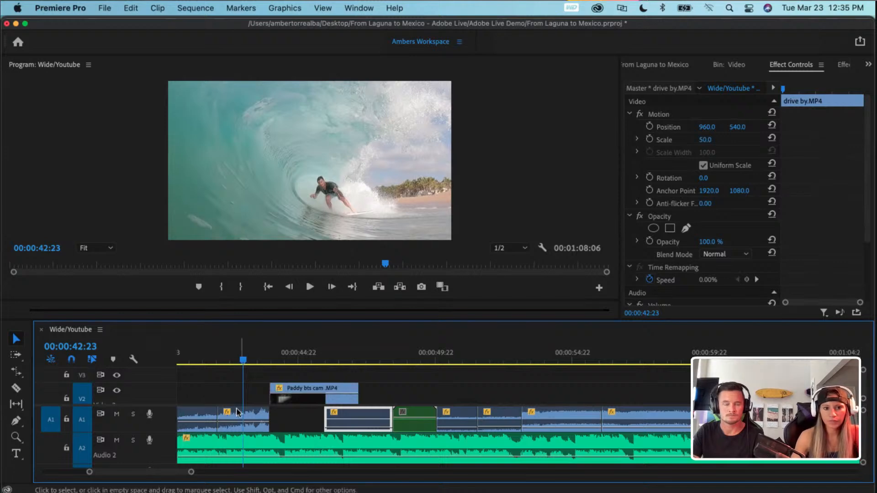
scroll(236, 412, "down", 4)
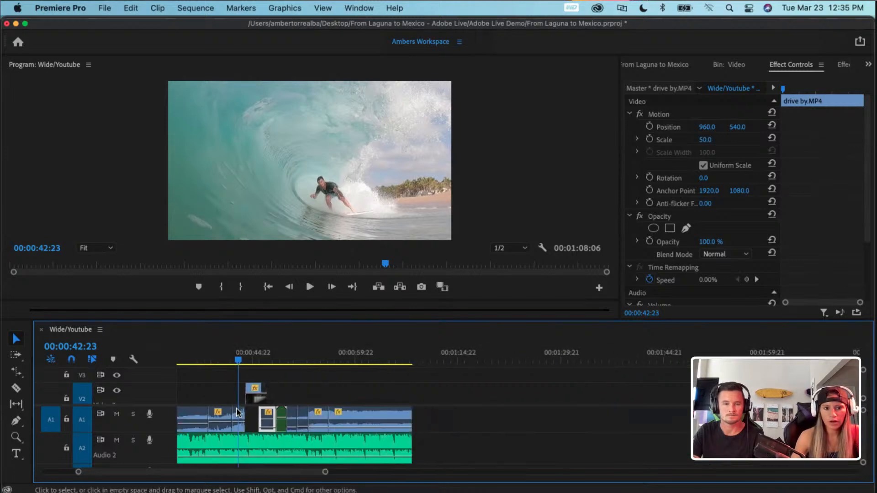
left_click(204, 363)
key("space")
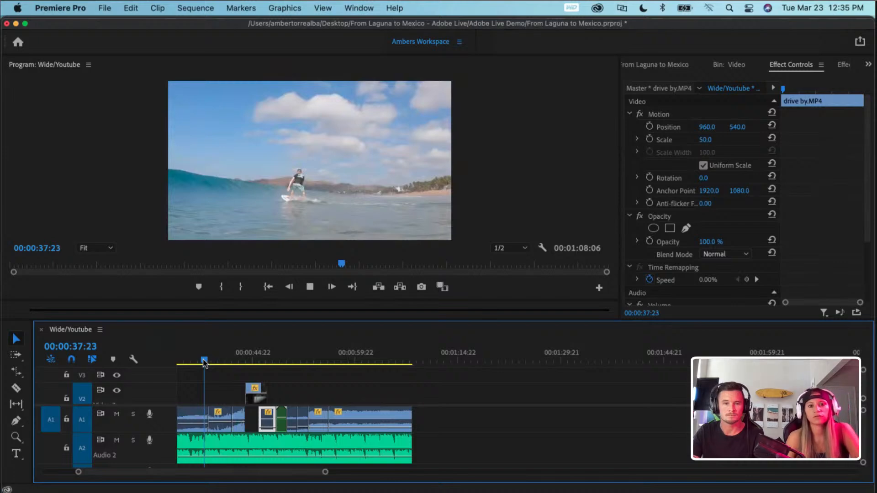
scroll(203, 363, "left", 5)
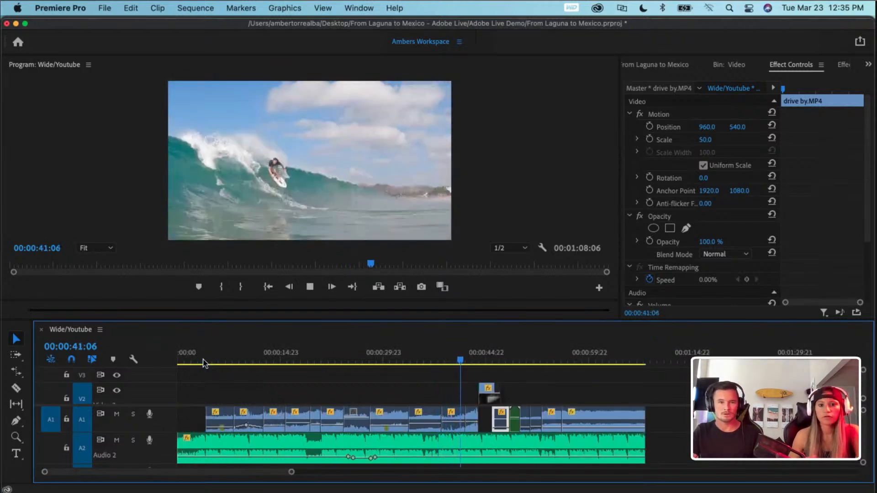
key("space")
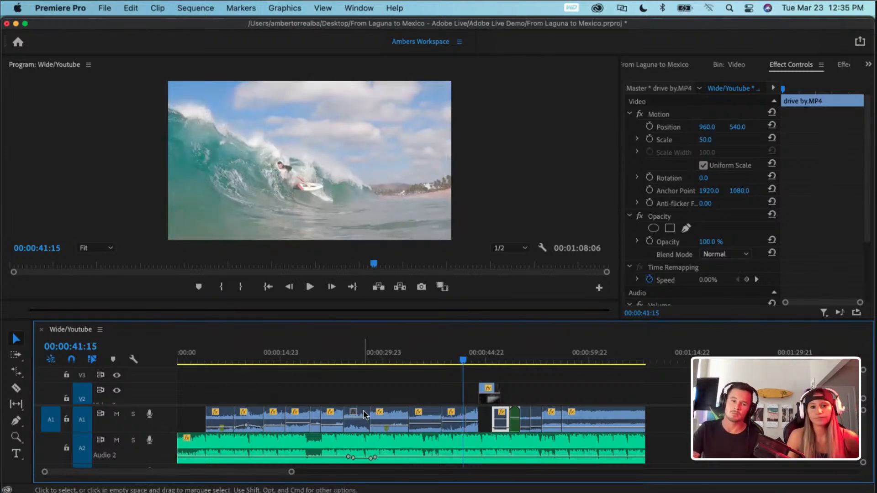
- Mark In and Out points around the full Resiliencia music clip on A2, clear them, and repeat the marking and clearing
scroll(365, 397, "down", 2)
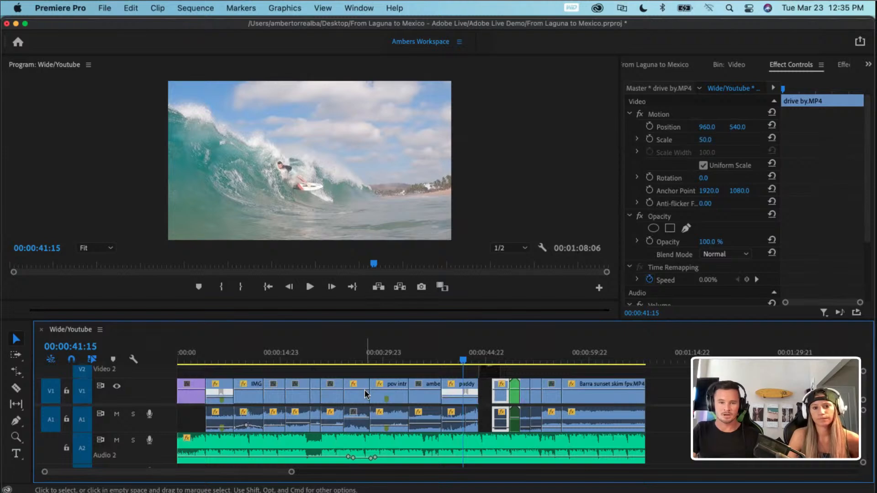
scroll(363, 392, "down", 3)
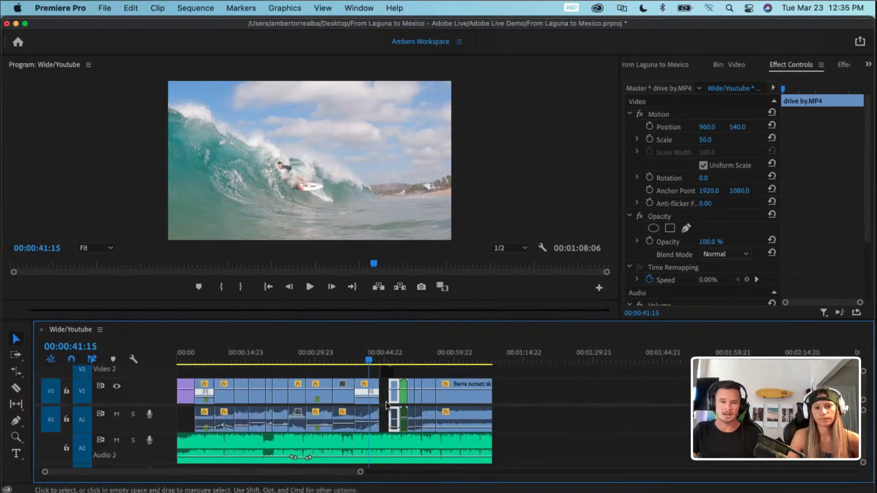
left_click(408, 443)
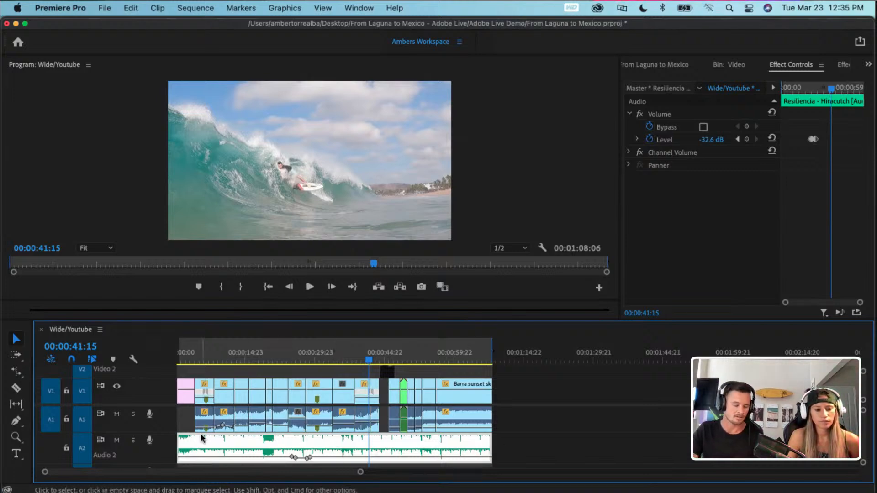
left_click(383, 372)
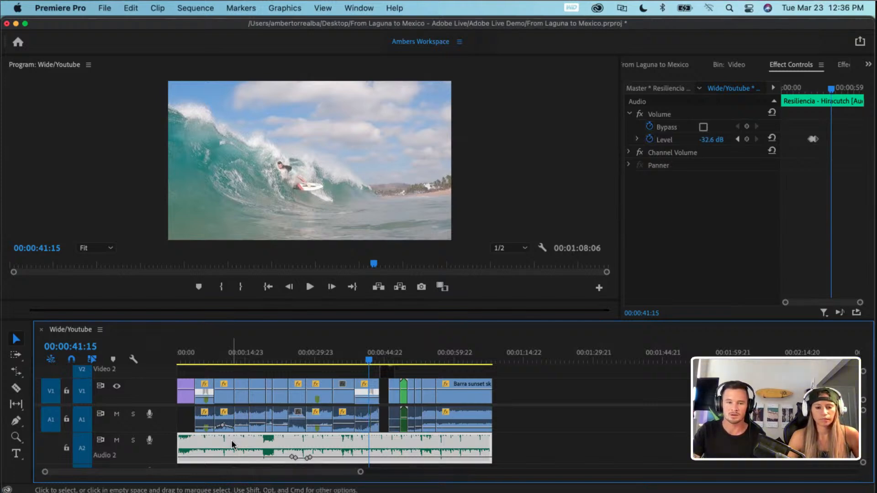
key("x")
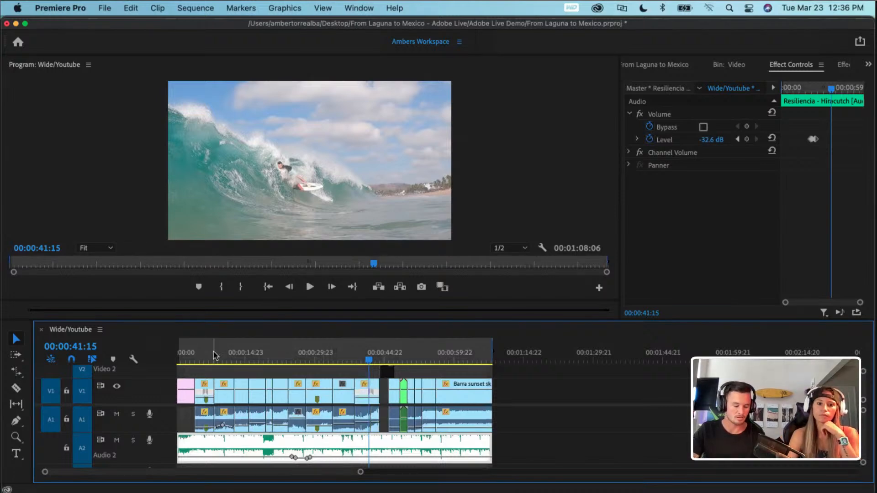
key("alt+x")
- Mark the whole sequence with an In point at 00:00:00:00 and an Out point at 00:01:08:06
left_click_drag(227, 358, 168, 364)
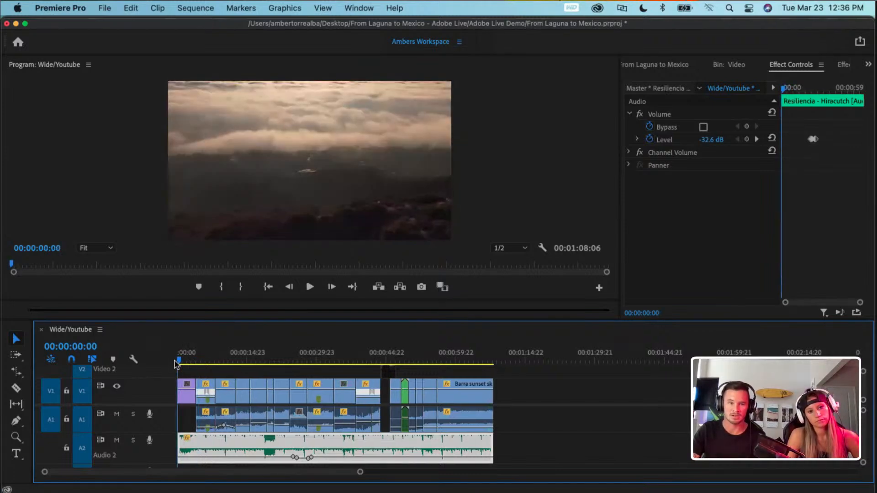
key("i")
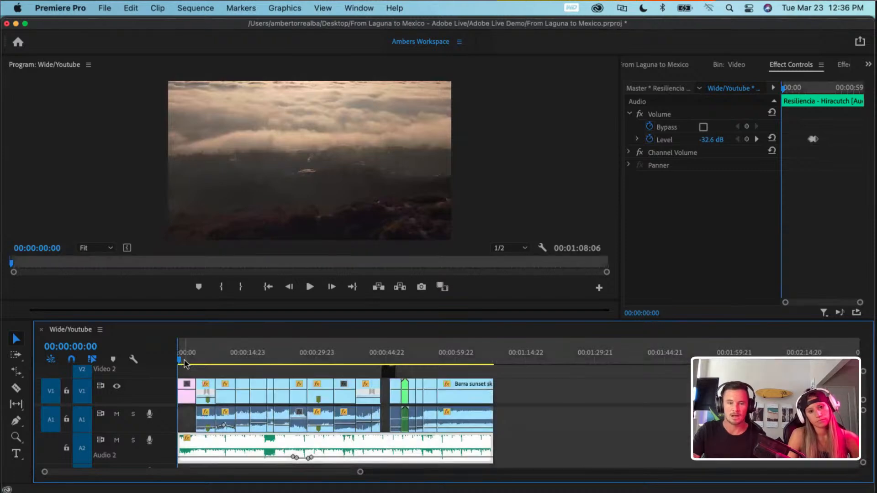
left_click_drag(440, 361, 473, 354)
key("End")
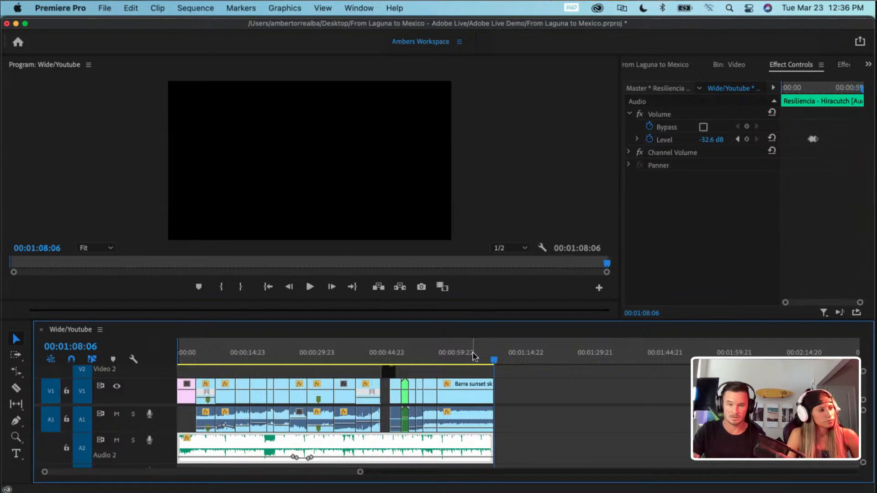
key("o")
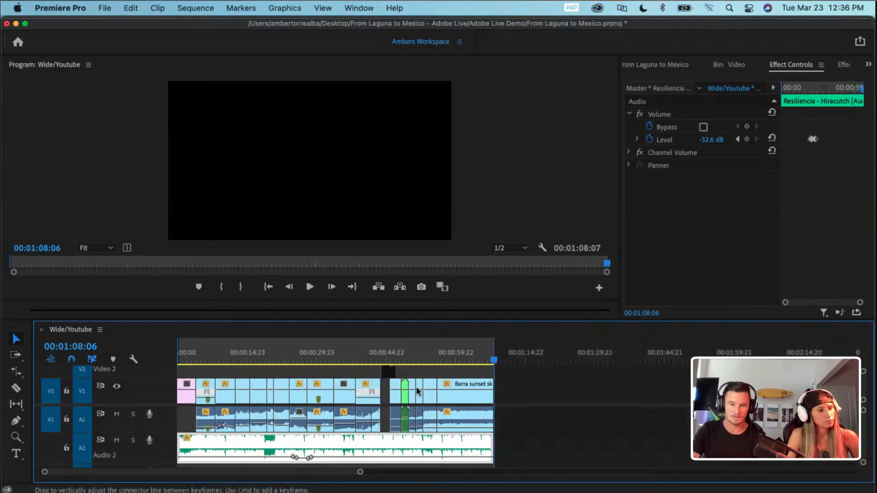
- Start rendering previews for the full marked range, cancel the render and clear the In and Out points
left_click_drag(343, 355, 323, 356)
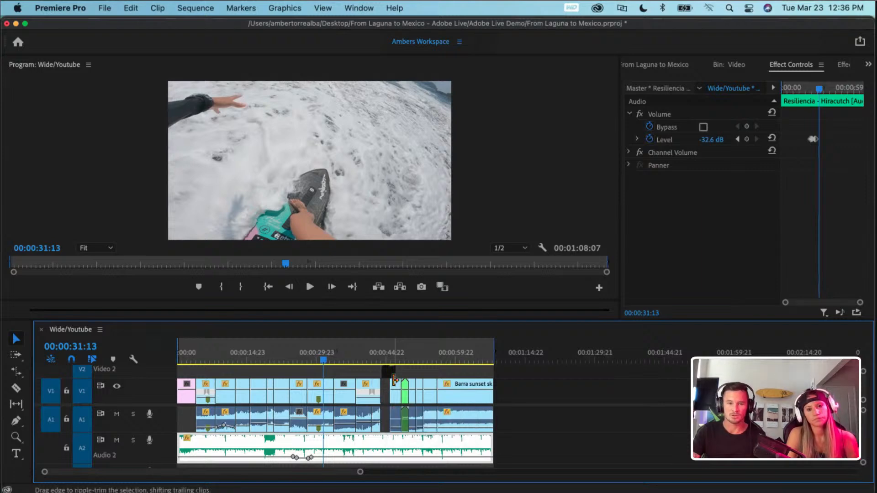
key("Return")
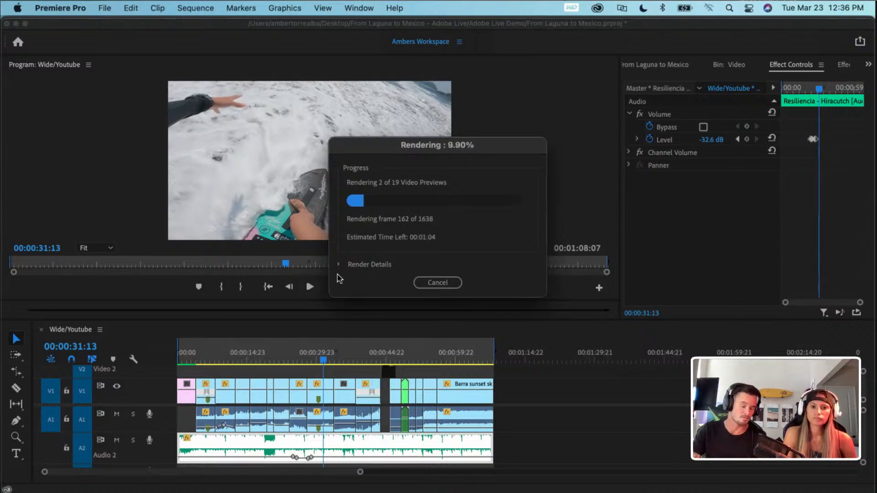
left_click(434, 284)
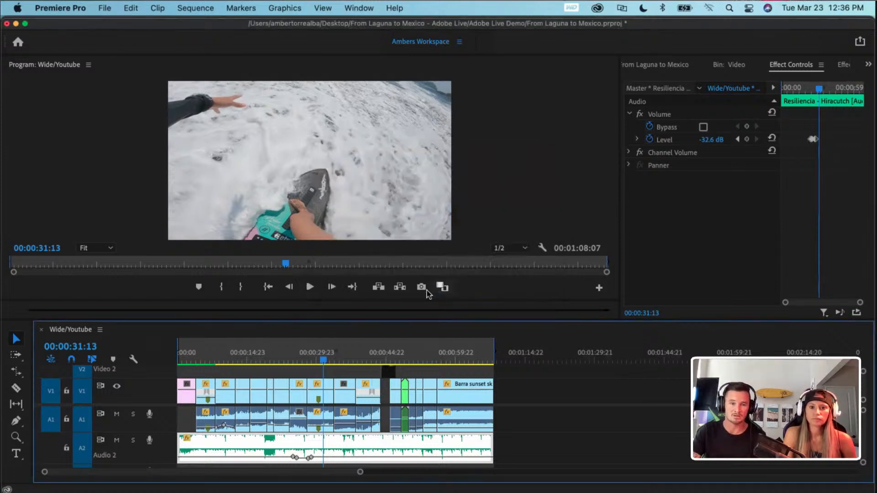
left_click(290, 365)
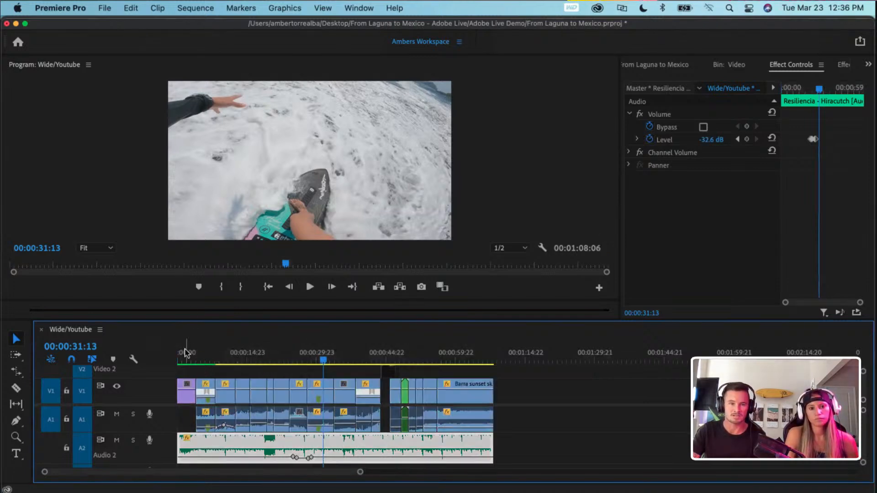
- Mark the paddy wrap down big clip, extend the Out point to make a 00:00:12:23 range, and render that range
left_click_drag(188, 352, 374, 366)
left_click(321, 388)
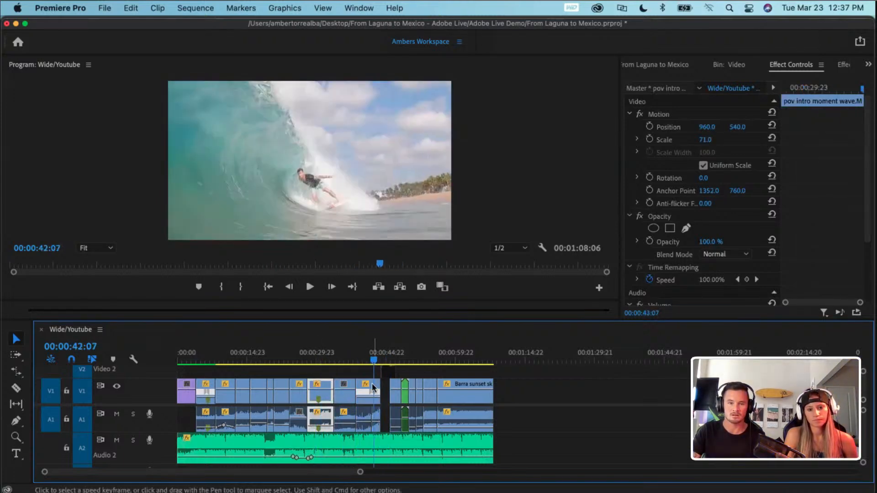
left_click(372, 382)
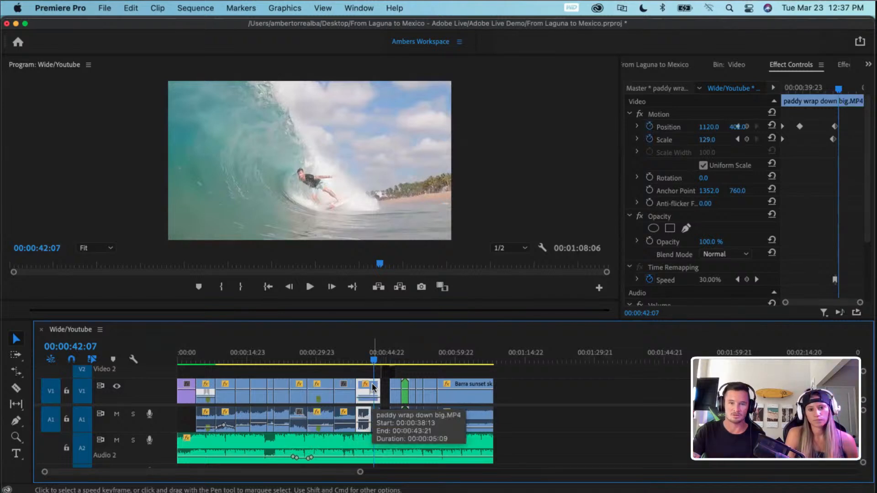
key("x")
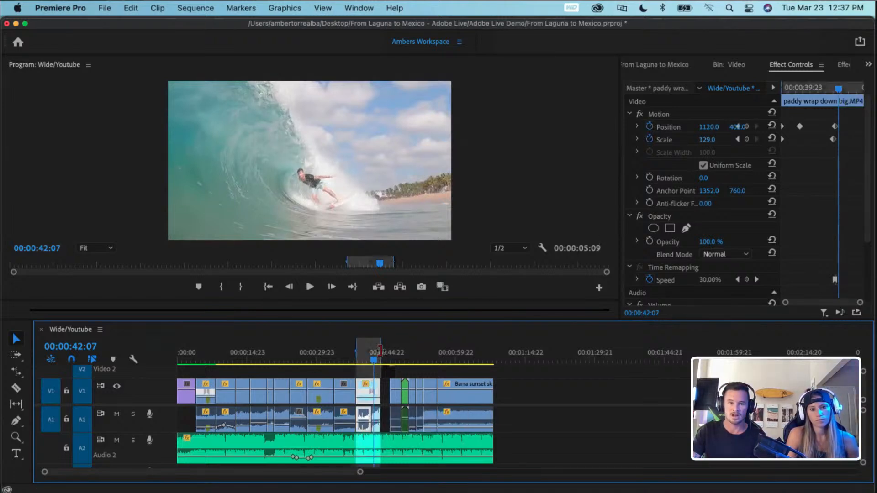
left_click_drag(380, 351, 417, 351)
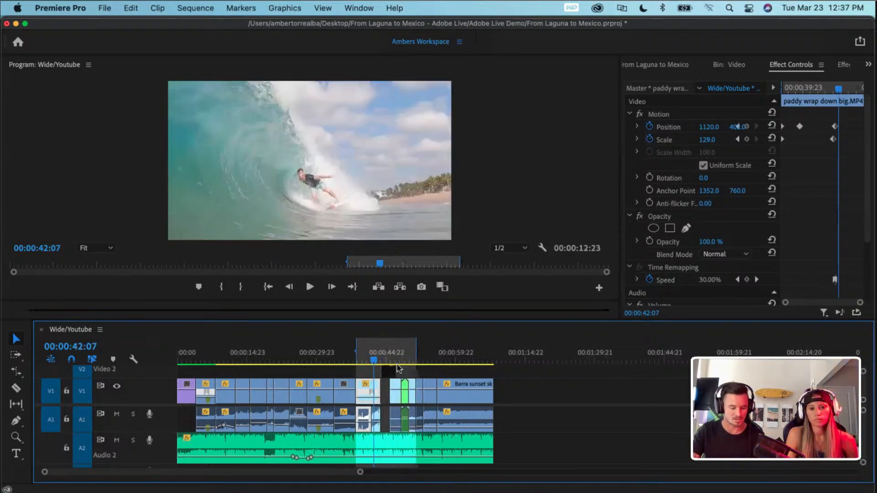
key("Return")
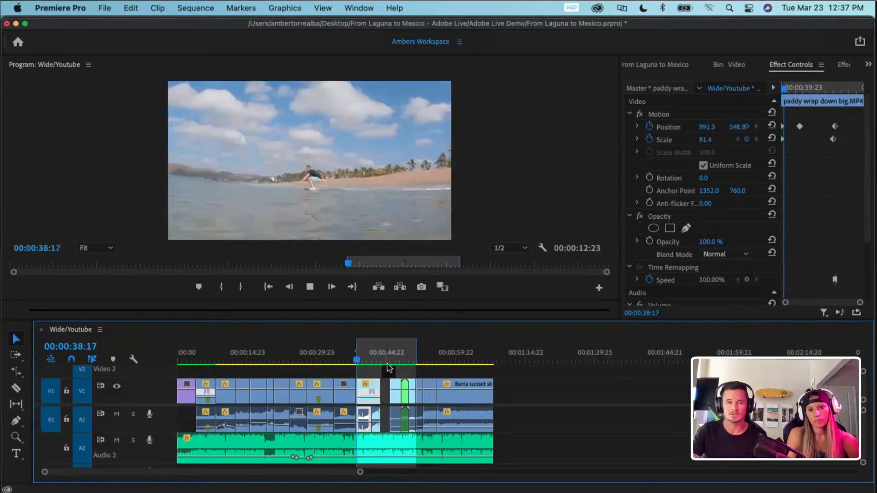
- Play the rendered section from 00:00:39:04 through the wipe and stop at 00:00:54:08
key("space")
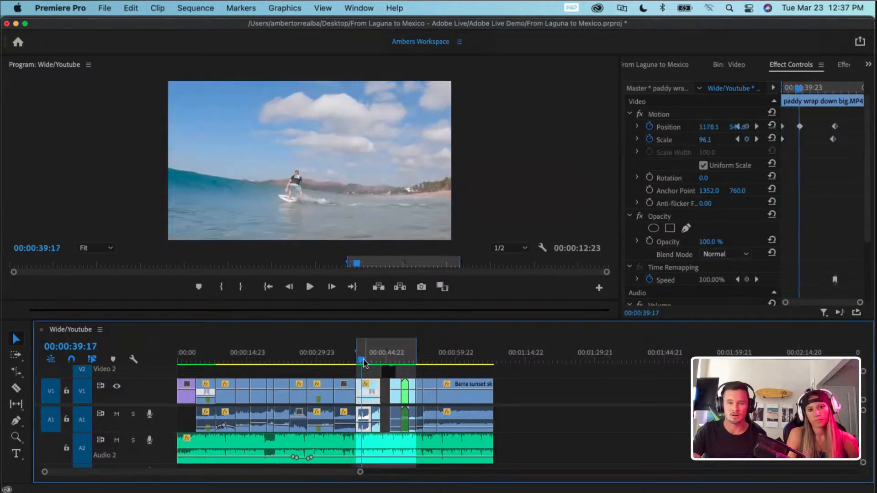
left_click_drag(362, 360, 360, 360)
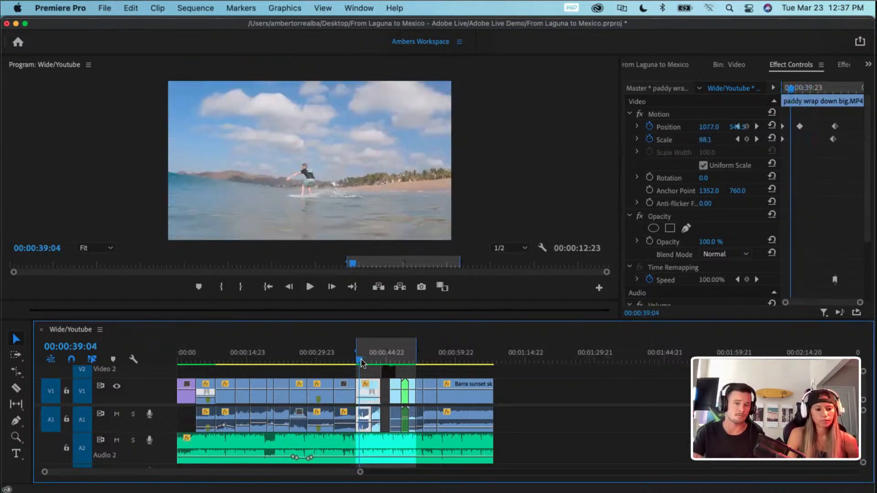
key("space")
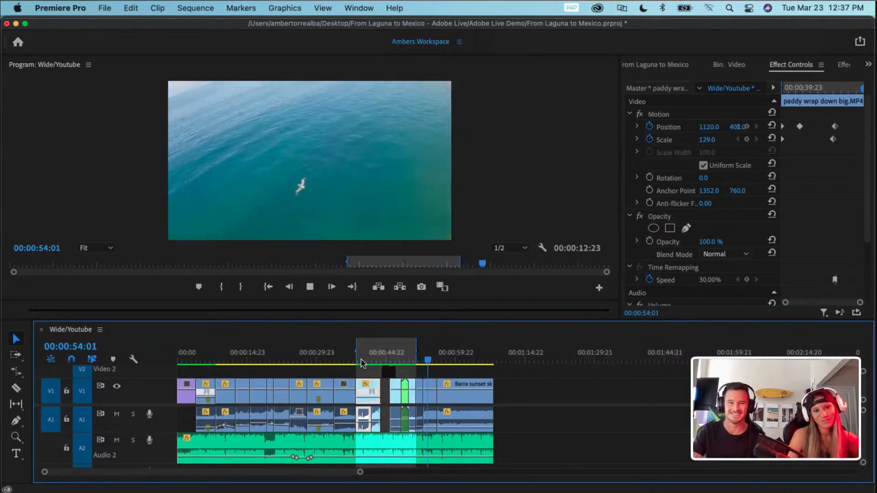
key("space")
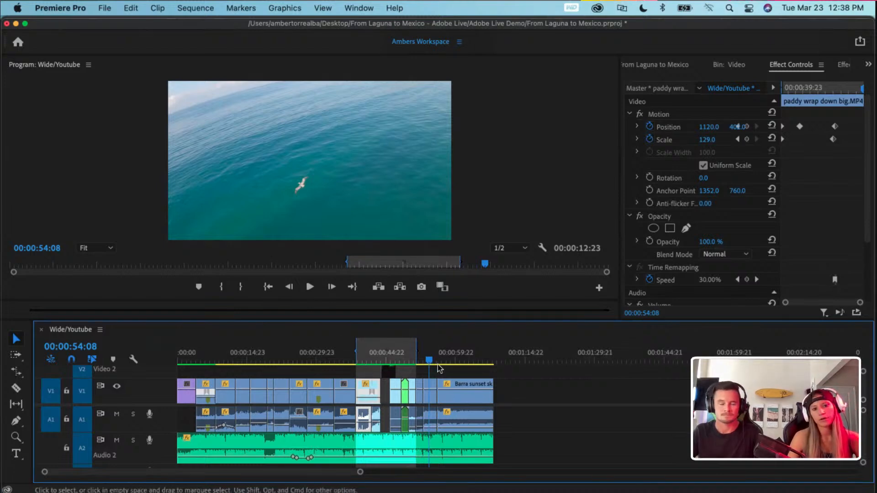
- Review the iguana and aerial bird shots around 00:00:52:18, and play on through the sunset clip to 00:01:05:13
left_click_drag(428, 363, 422, 364)
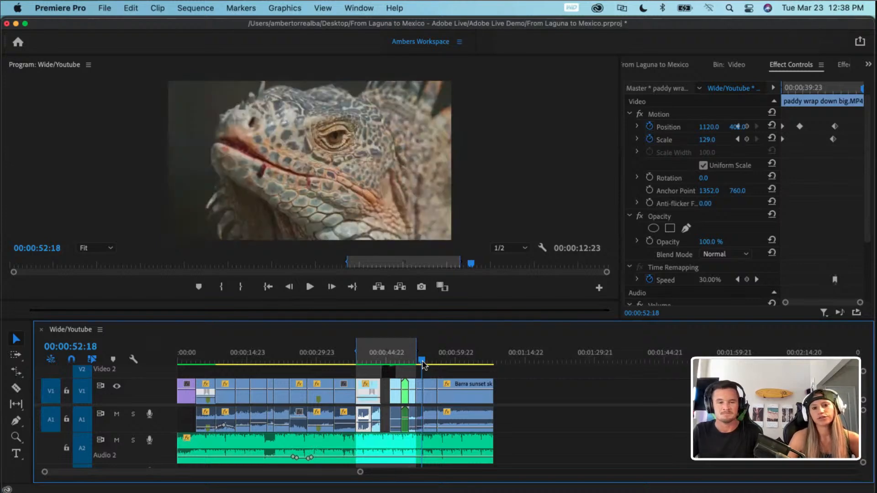
mouse_move(422, 364)
left_mouse_down()
mouse_move(432, 367)
mouse_move(425, 366)
left_mouse_up()
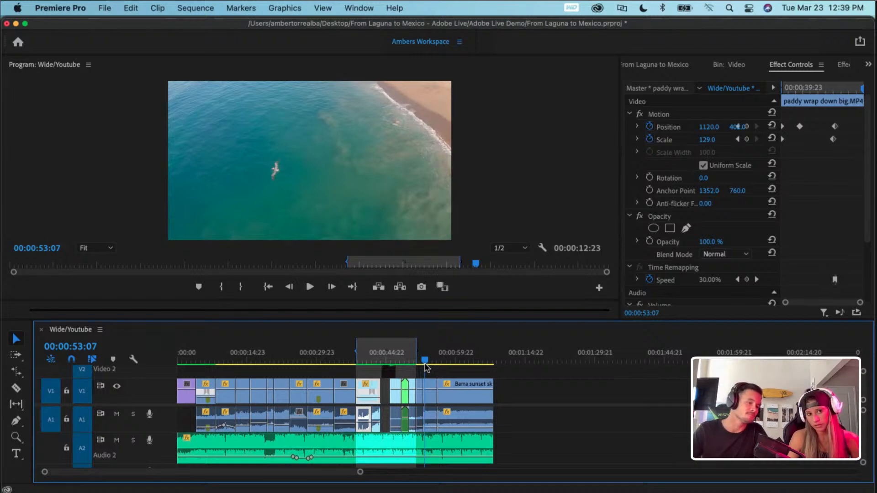
left_click_drag(425, 361, 427, 361)
key("space")
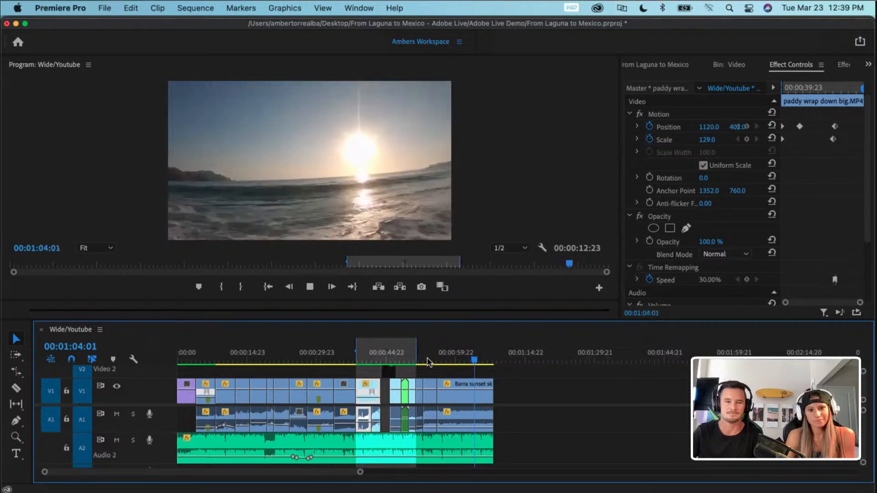
key("space")
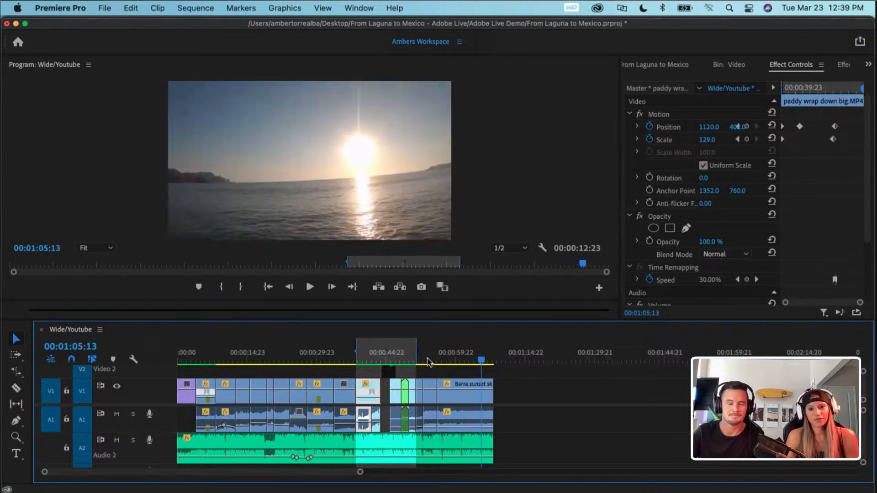
- Return the playhead to 00:00:00:00 and select the Laguna Fog clip at the start of V1
left_click(468, 361)
left_click_drag(460, 375, 176, 365)
left_click(239, 361)
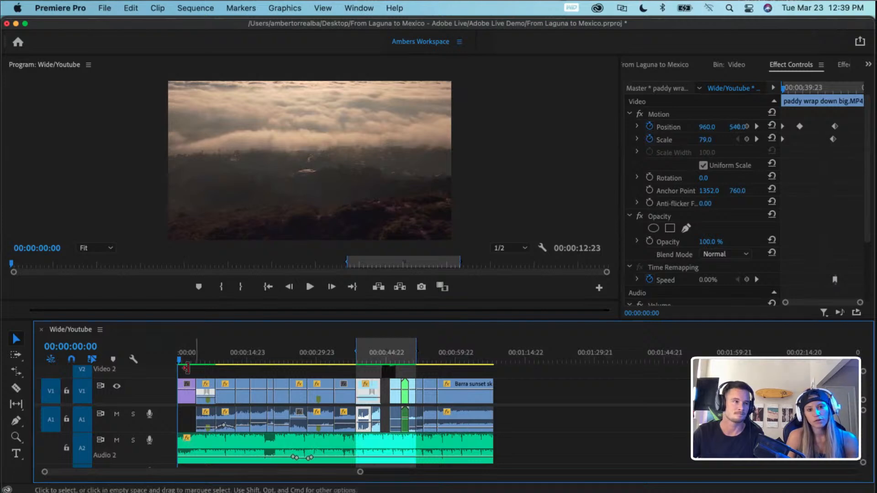
scroll(247, 408, "up", 2)
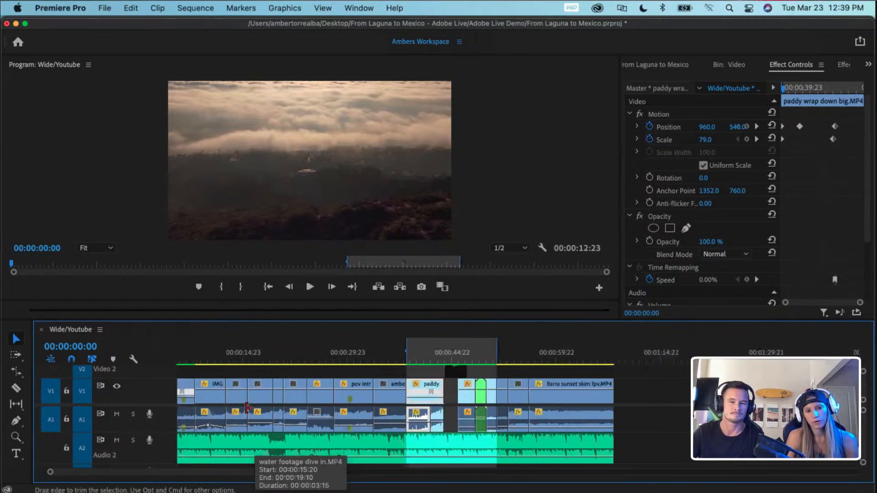
scroll(345, 368, "left", 2)
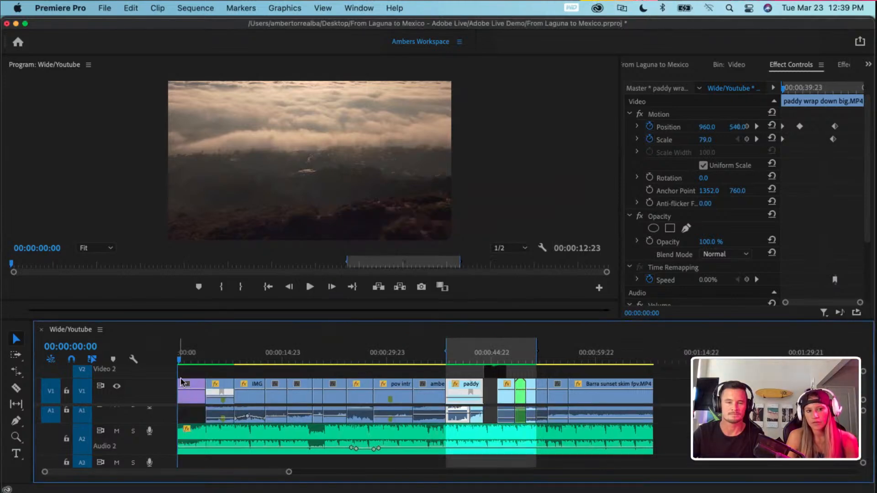
scroll(190, 383, "up", 3)
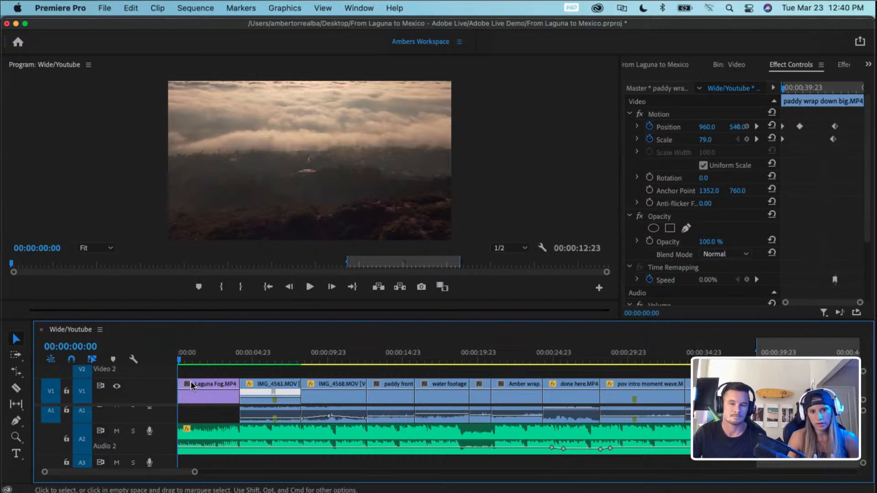
left_click(191, 384)
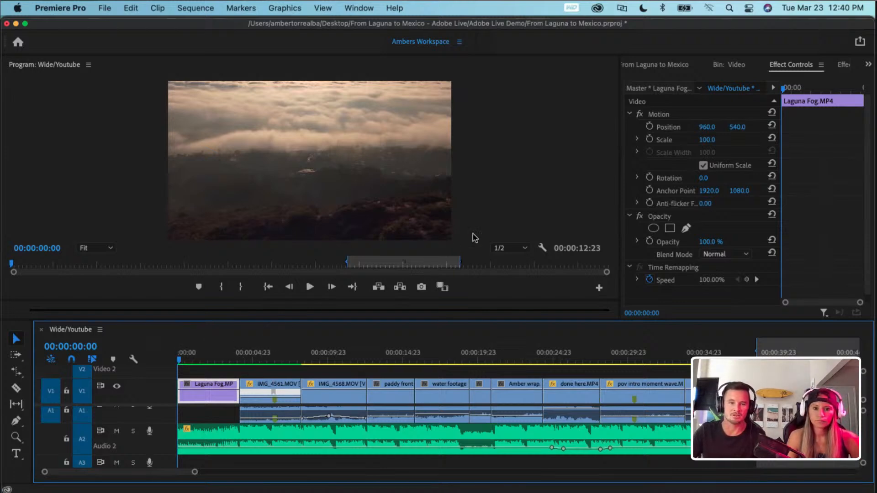
- Set the program monitor's playback resolution to Full
left_click(510, 248)
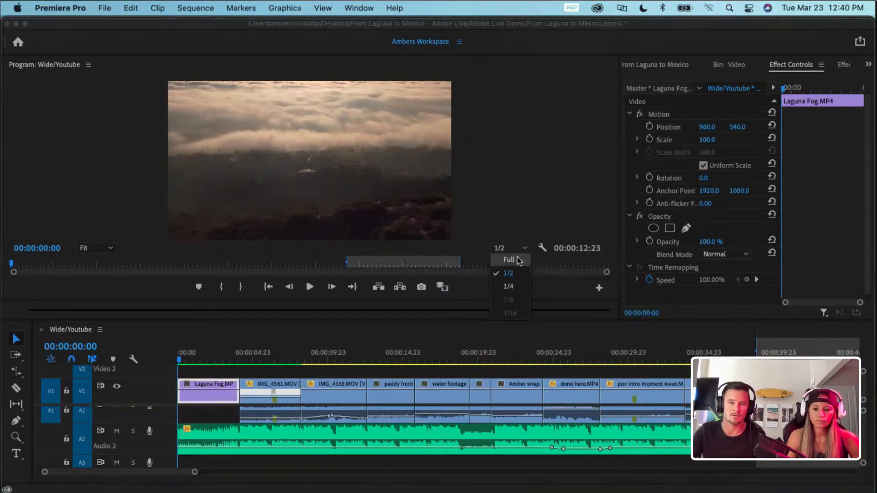
left_click(516, 262)
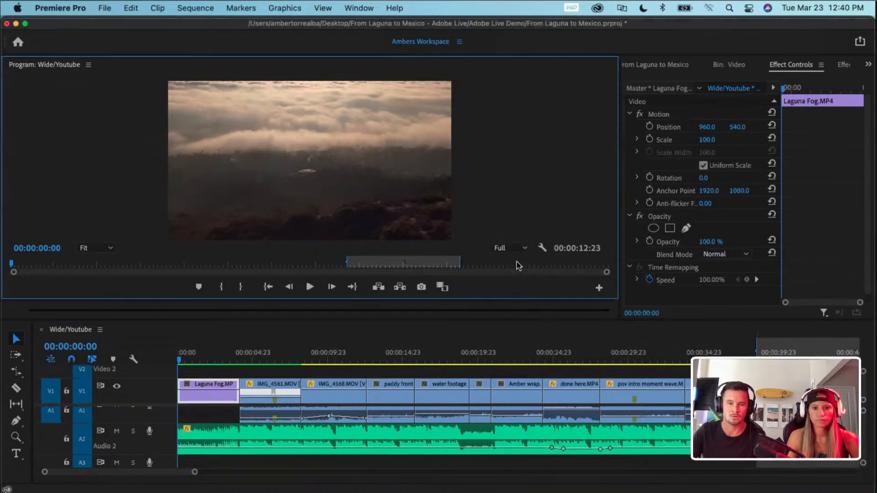
left_click(519, 251)
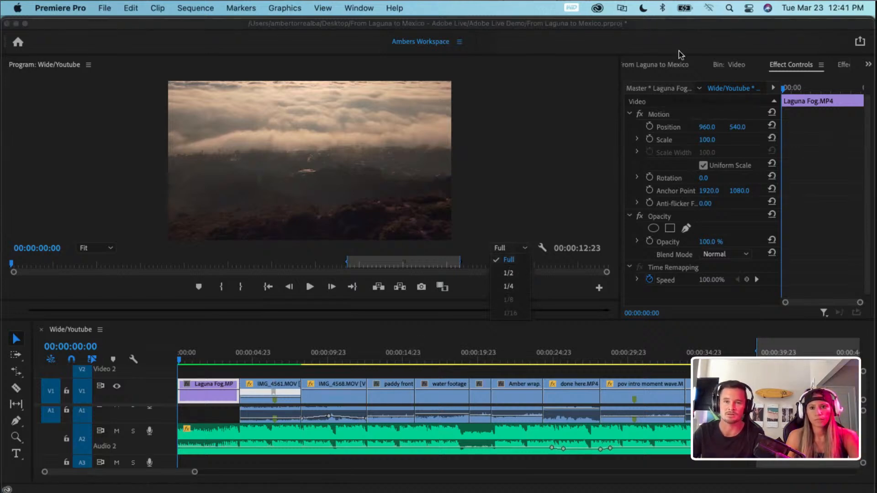
- Browse the From Laguna to Mexico project's bins and sequences, from the Video bin down to Plane Shot
left_click(668, 67)
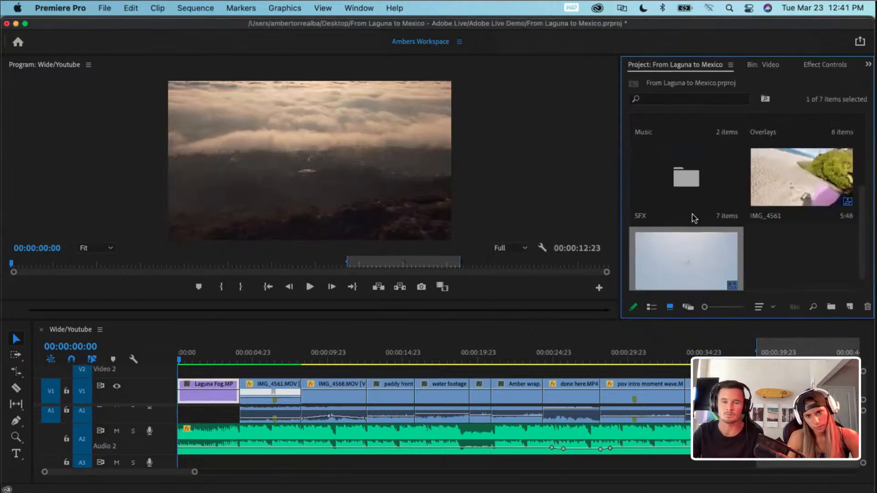
scroll(692, 213, "down", 1)
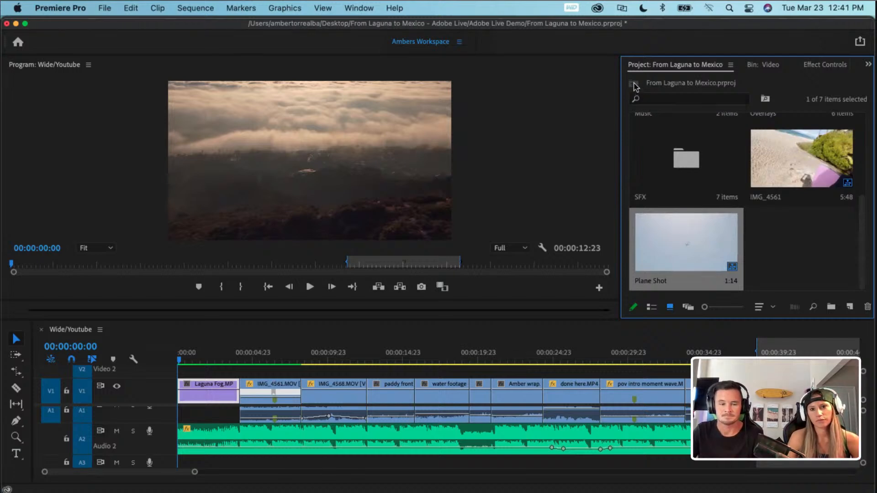
scroll(685, 126, "up", 5)
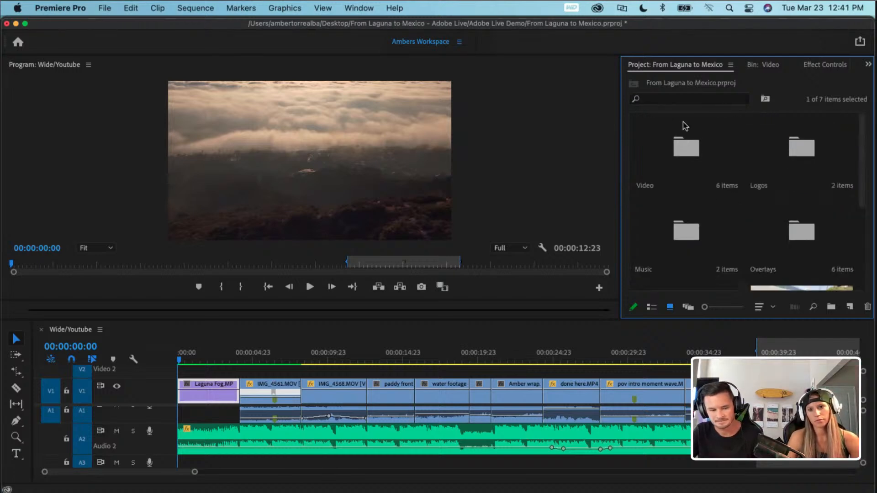
scroll(684, 192, "down", 4)
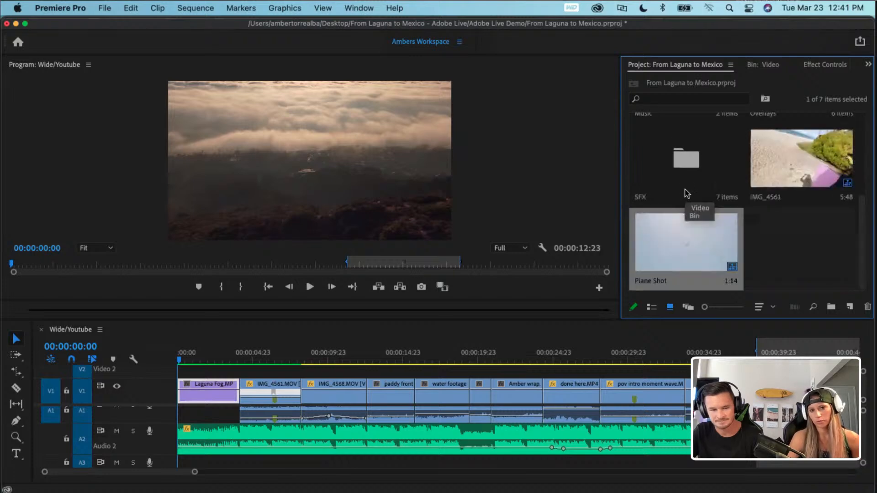
scroll(686, 193, "up", 4)
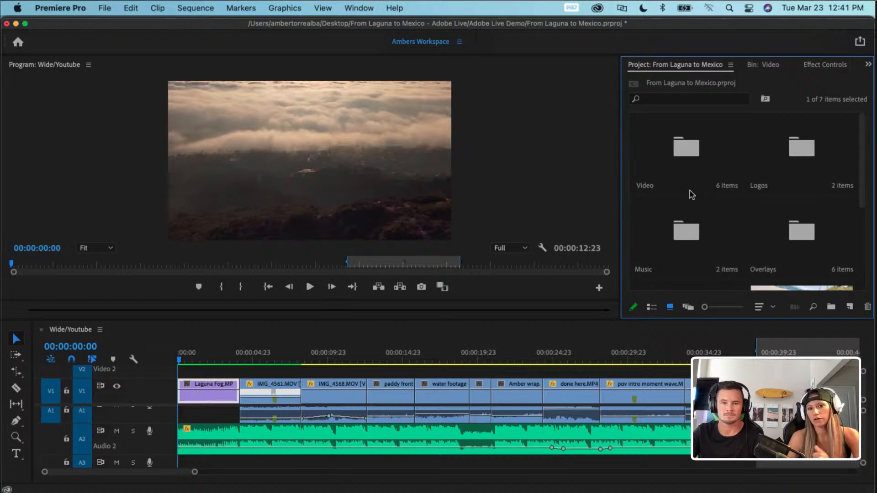
scroll(689, 190, "down", 3)
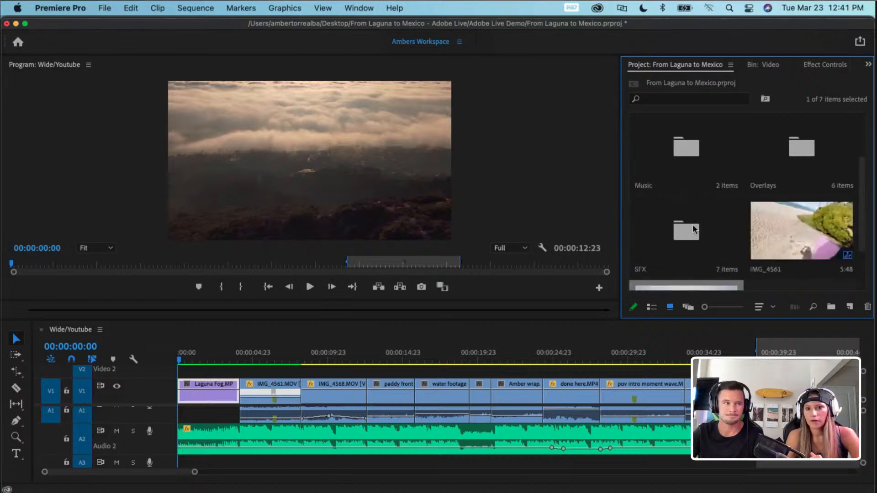
- Open the project's Logos bin, look over its two logo images, and select the first signature logo
scroll(694, 228, "down", 3)
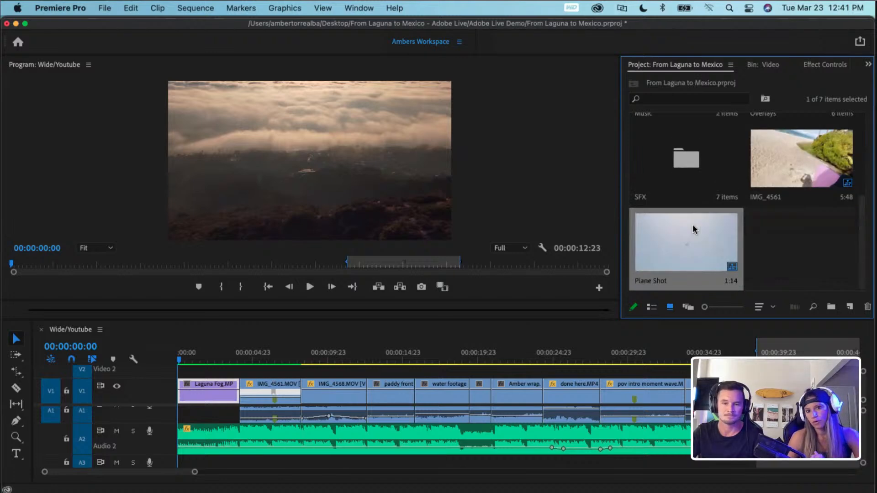
scroll(692, 228, "up", 5)
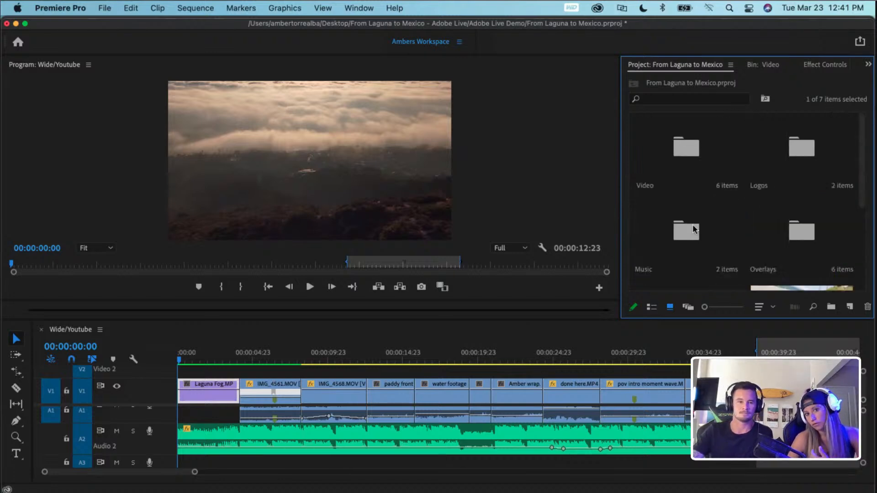
scroll(693, 228, "down", 5)
double_click(788, 164)
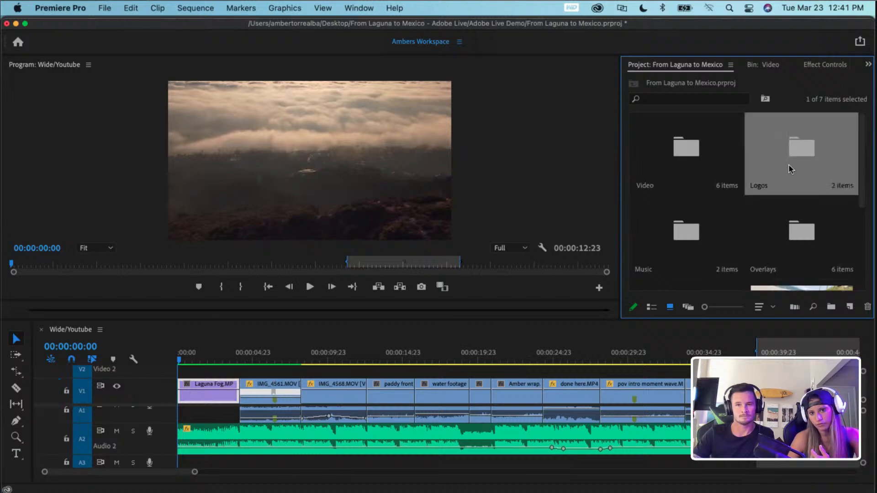
left_click(680, 154)
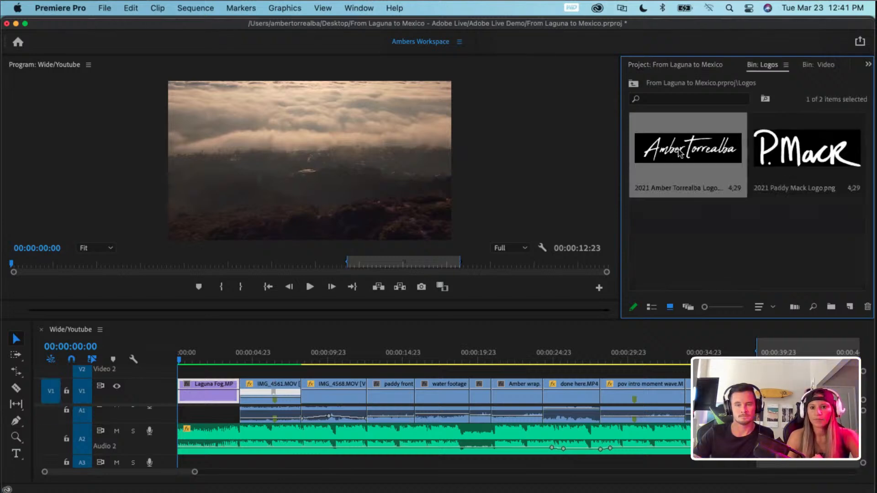
left_click(791, 166)
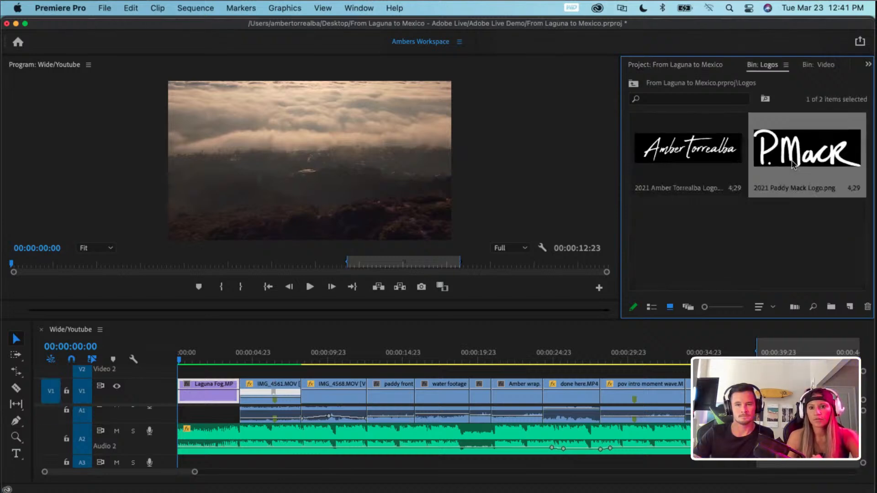
left_click(687, 170)
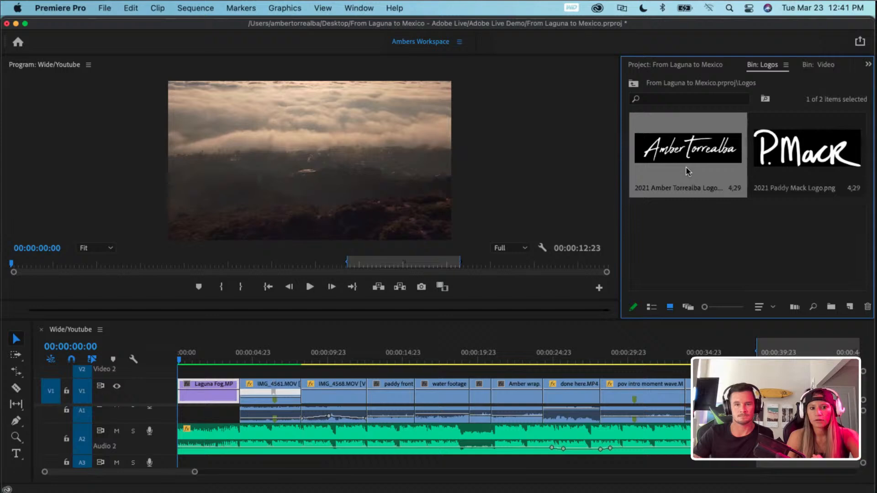
- Move the playhead to 00:00:58:04 over the Barra sunset skim fpv clip near the sequence's end
left_click(325, 469)
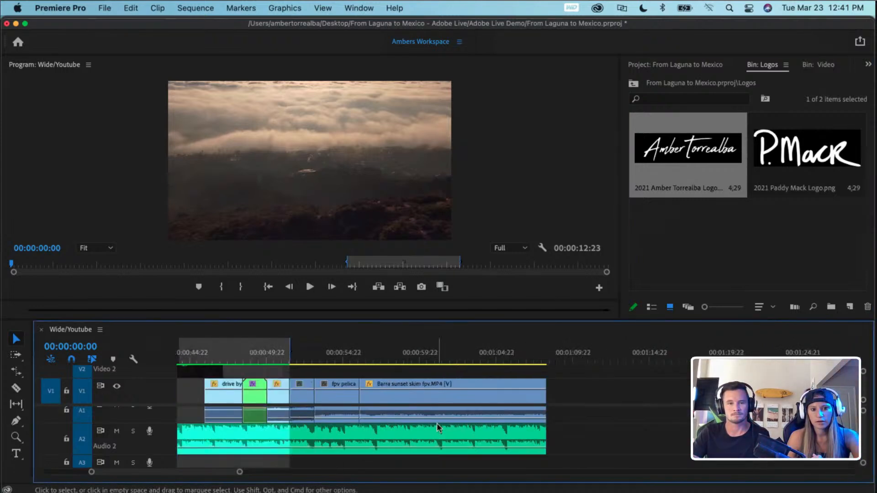
scroll(316, 388, "left", 10)
key("minus")
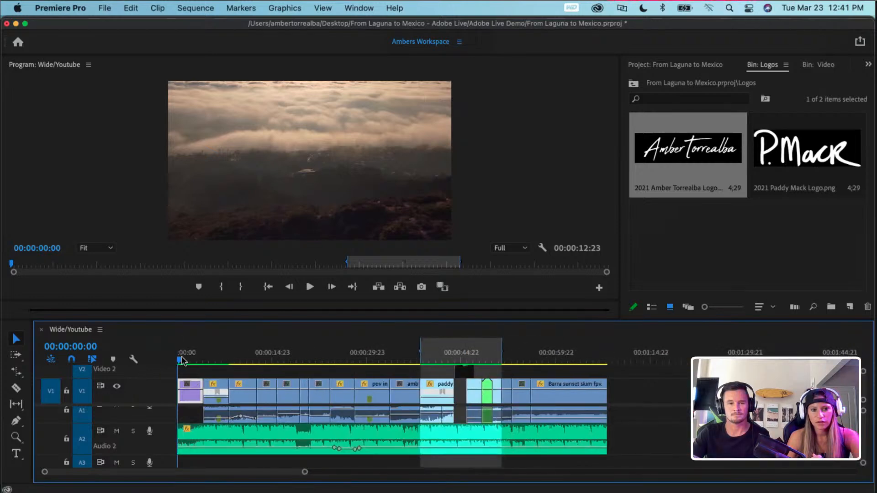
left_click_drag(181, 357, 558, 372)
key("=")
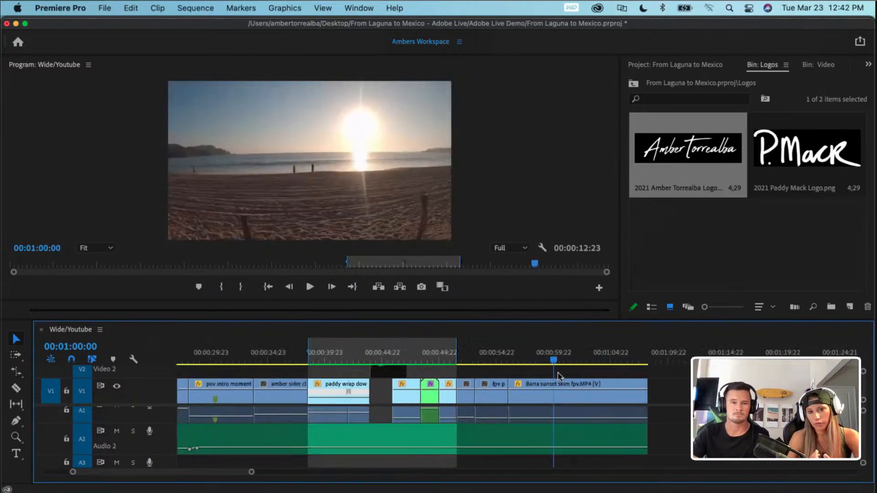
scroll(557, 373, "right", 1)
scroll(557, 372, "up", 3)
scroll(558, 373, "down", 2)
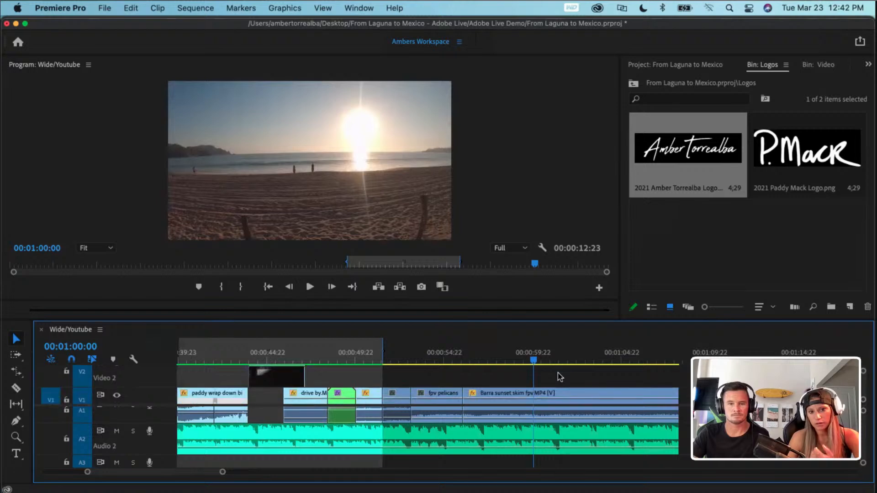
left_click_drag(534, 364, 502, 365)
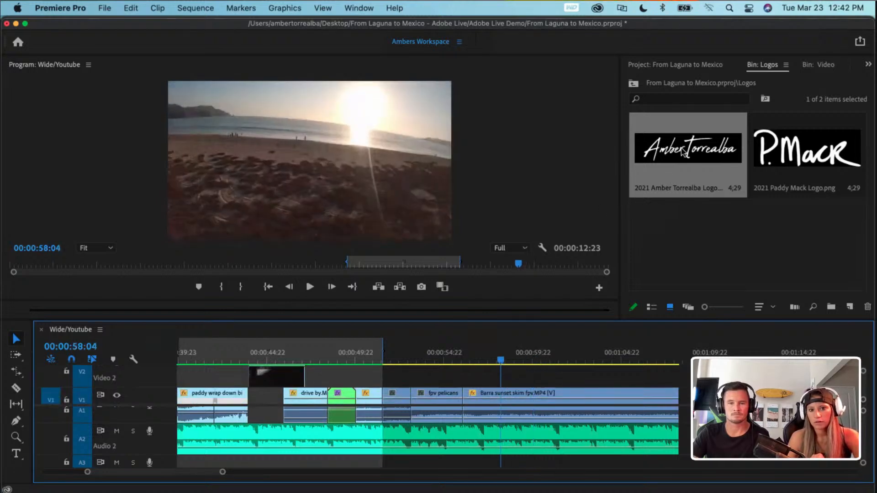
- Place both logos on V2 above the Barra sunset skim fpv clip, the first from about 00:00:56:15 and the second ending with the clip
left_click_drag(682, 152, 473, 382)
left_click(797, 159)
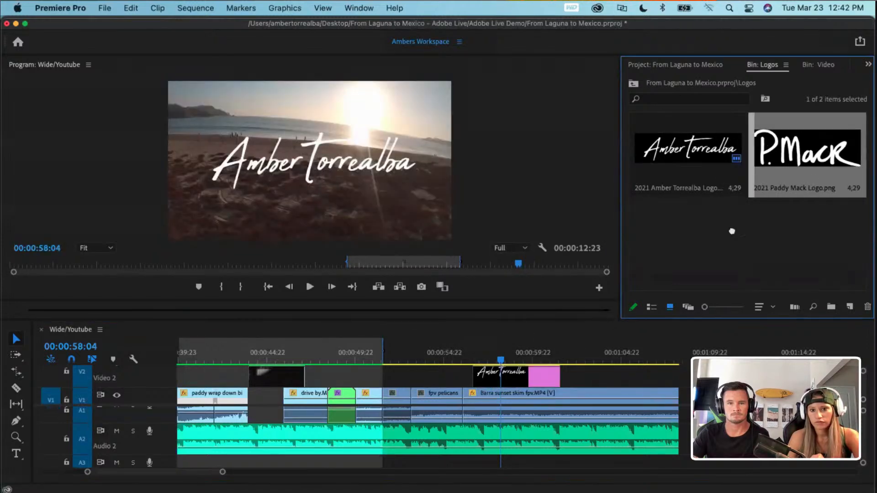
left_click_drag(731, 231, 590, 380)
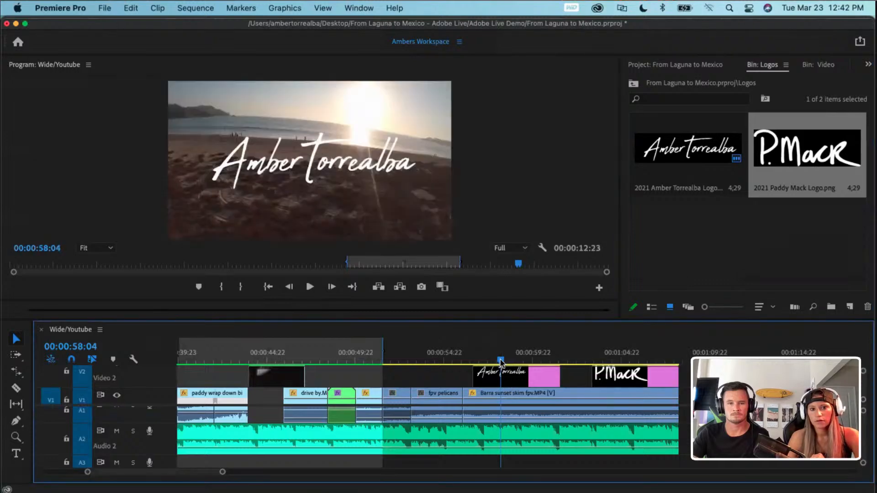
- Move the playhead to 00:00:57:12 and display the first V2 logo clip's effect settings in a widened area
left_click_drag(500, 363, 490, 362)
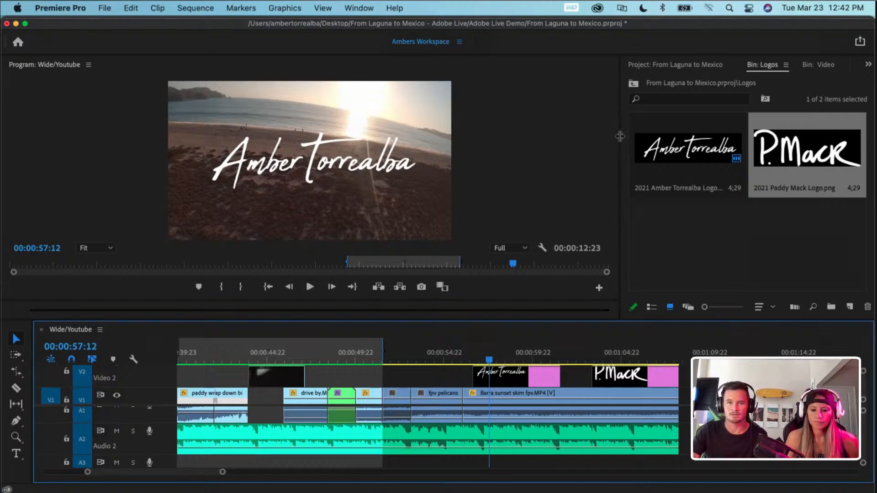
left_click_drag(617, 136, 411, 149)
left_click(678, 66)
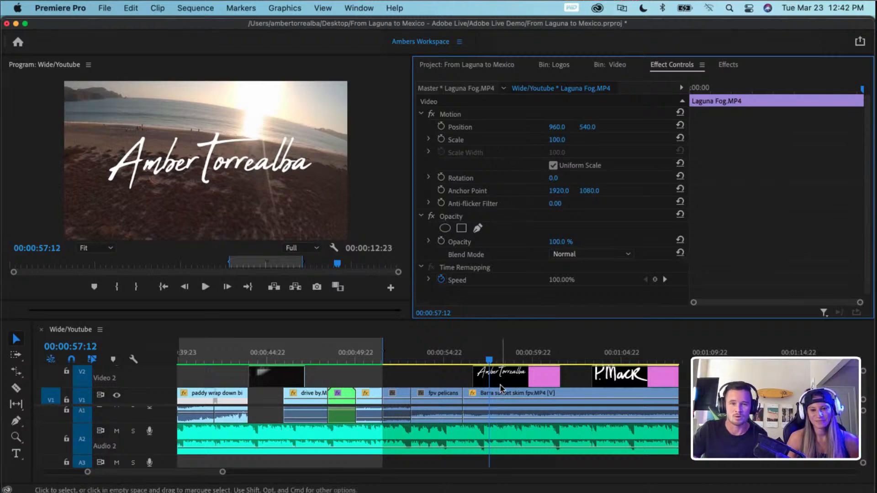
left_click(517, 382)
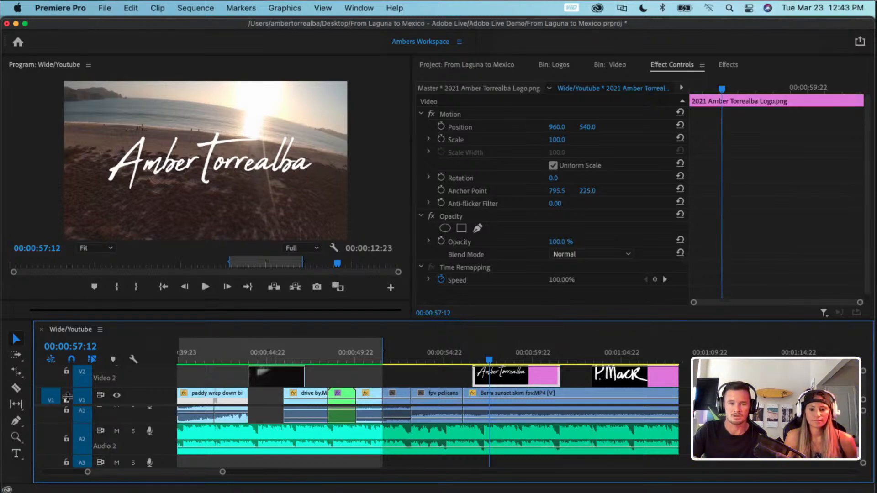
- Reassign the V1 source patch to the V2 track, and switch the patch off there
left_click(50, 400)
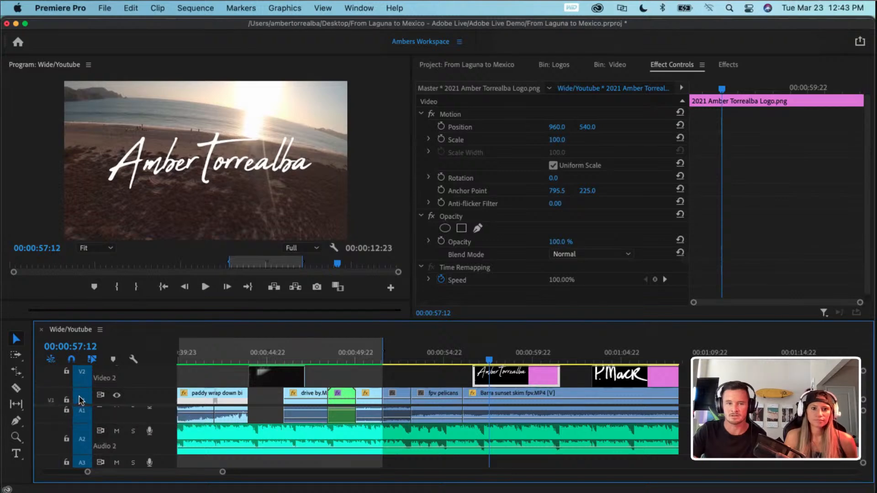
left_click(45, 371)
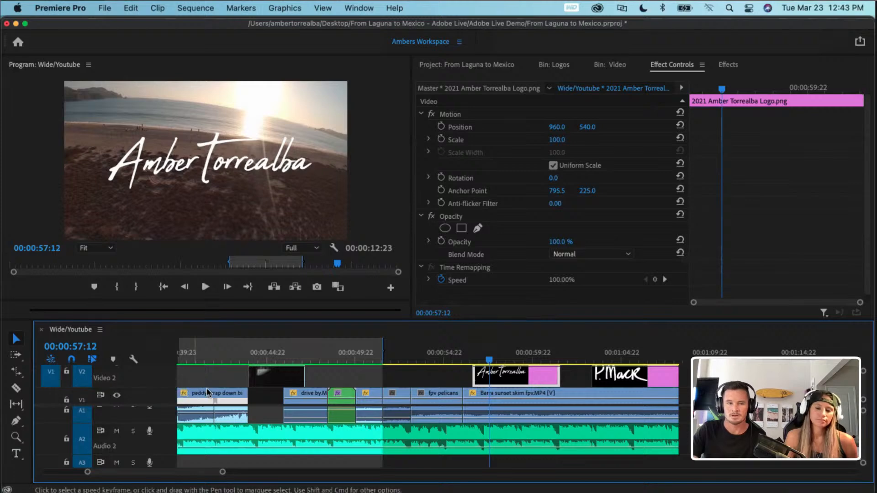
left_click(50, 385)
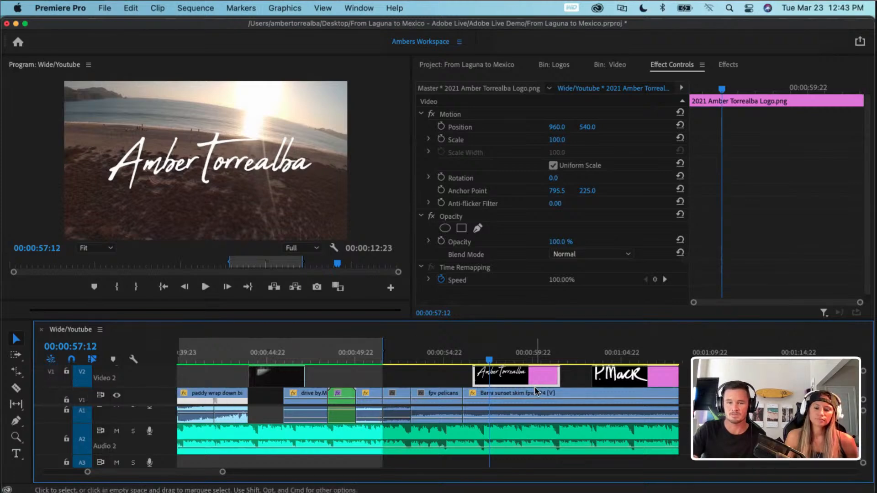
- Preview the two signature logo clips on Video 2 over the beach sunset footage
left_click(639, 379)
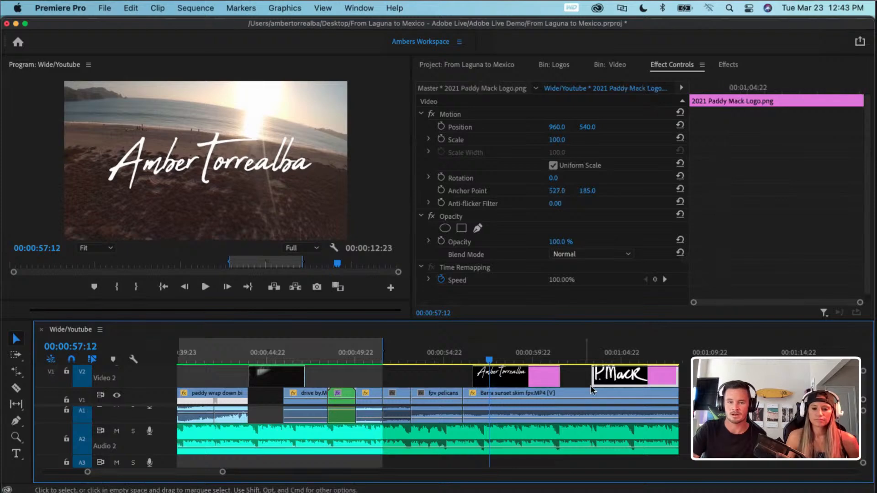
left_click(529, 382)
left_click_drag(436, 355, 623, 360)
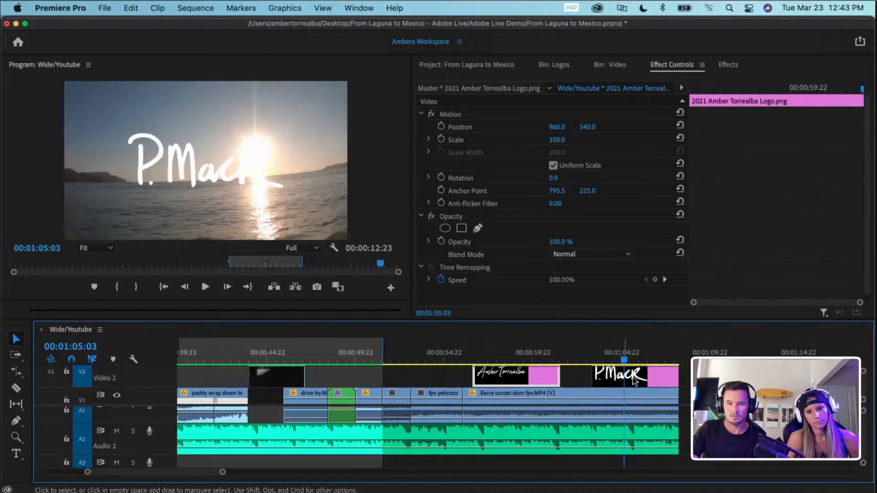
left_click(642, 377)
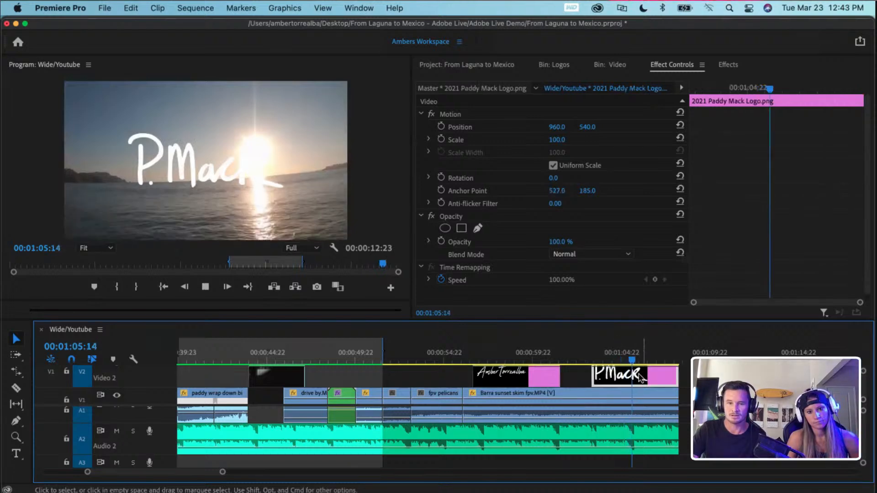
key("space")
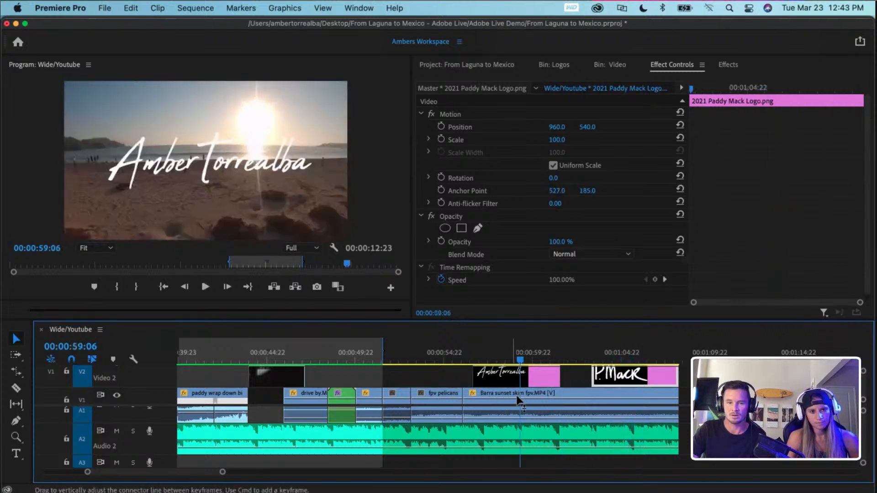
- Scale the first signature logo clip on Video 2 down to 52
left_click_drag(519, 362, 513, 361)
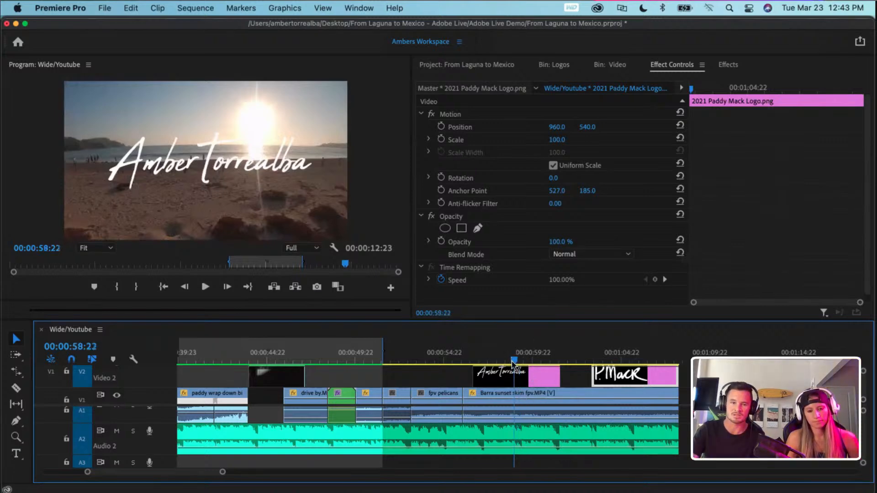
left_click(512, 379)
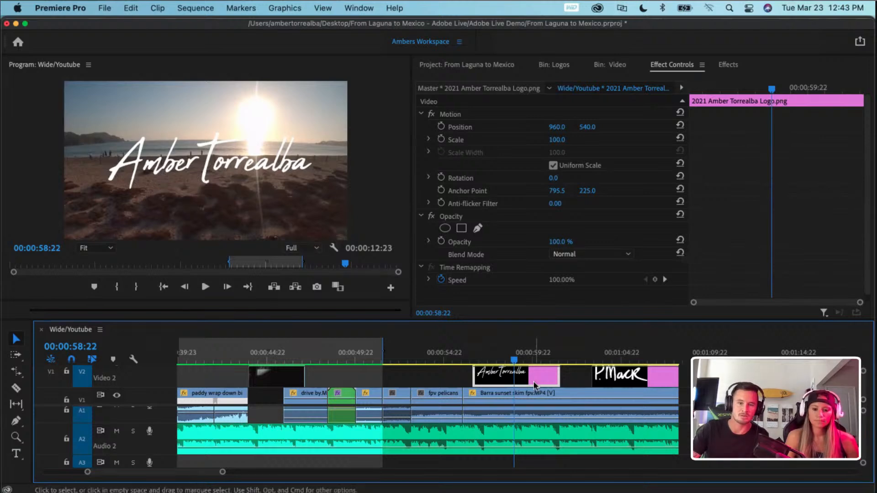
scroll(514, 383, "up", 1)
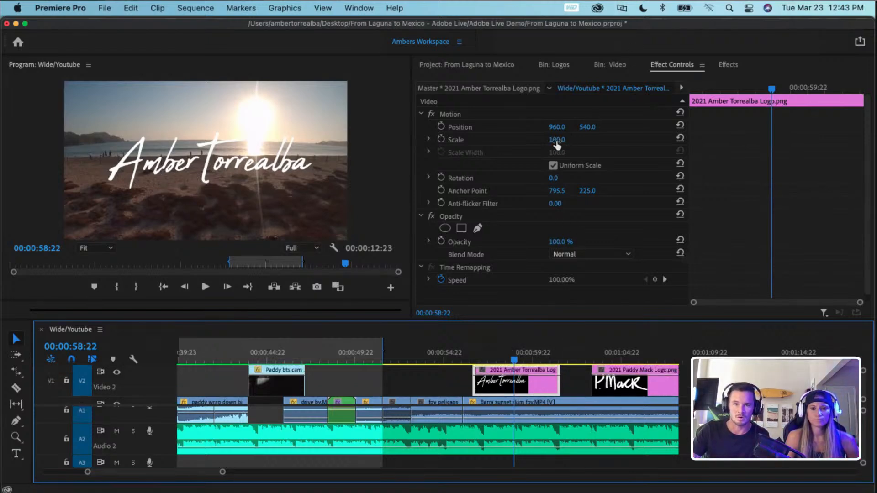
left_click_drag(556, 140, 534, 139)
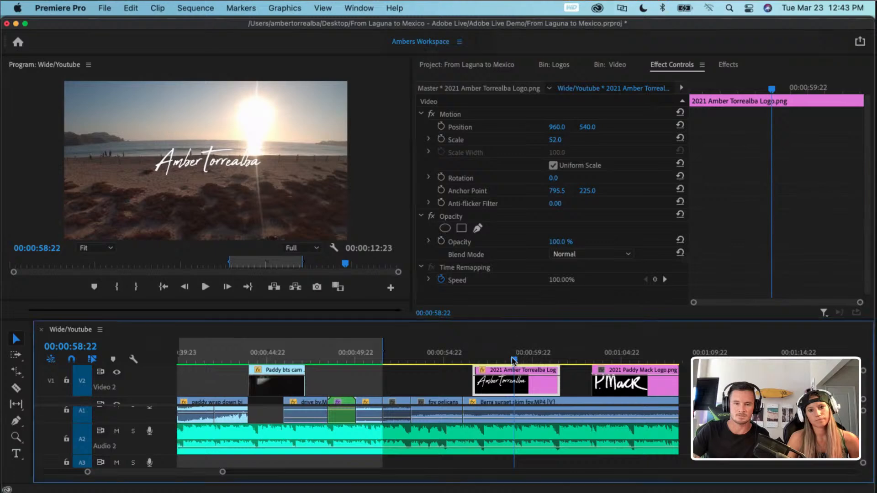
- Make the timeline area taller and zoom in on the first logo clip from its start at 00:00:56:14
left_click_drag(515, 360, 499, 361)
key("Up")
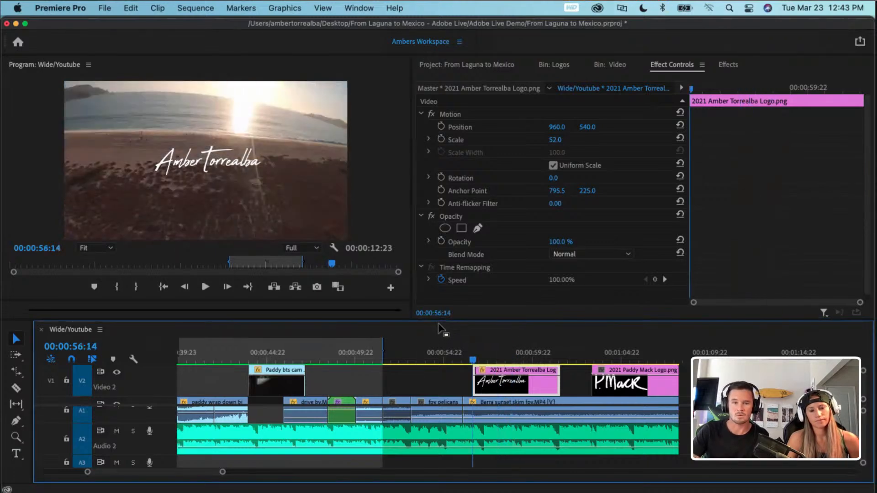
left_click_drag(438, 321, 437, 311)
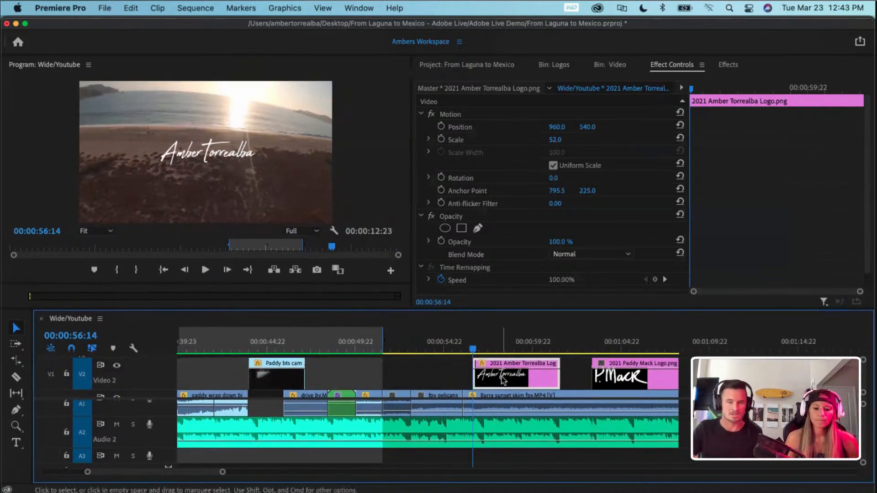
scroll(502, 380, "up", 5)
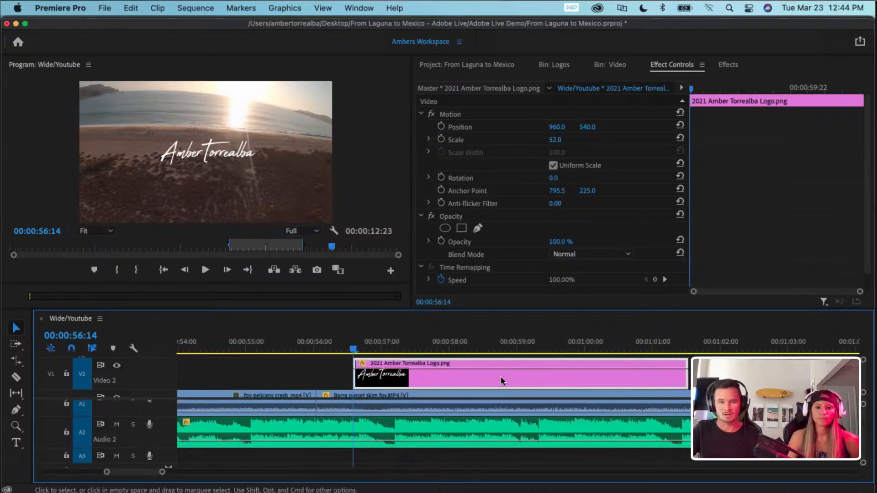
scroll(501, 377, "down", 1)
left_click_drag(161, 380, 161, 390)
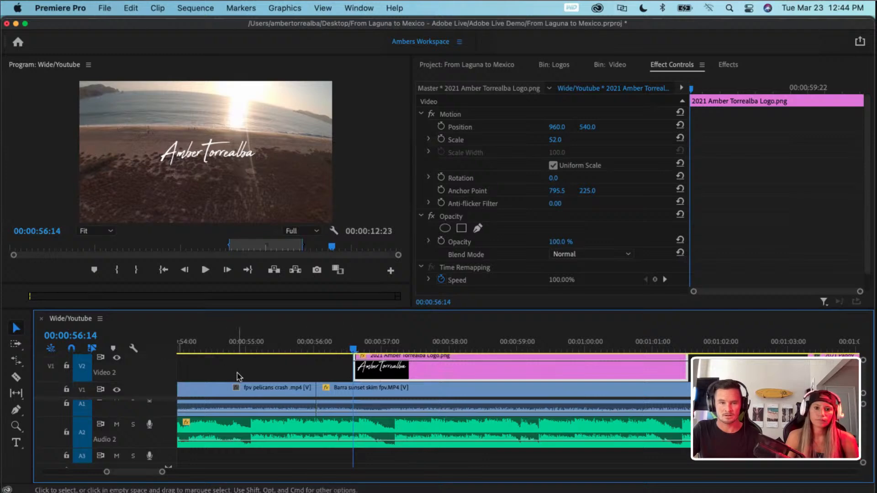
scroll(237, 377, "up", 2)
scroll(519, 390, "right", 2)
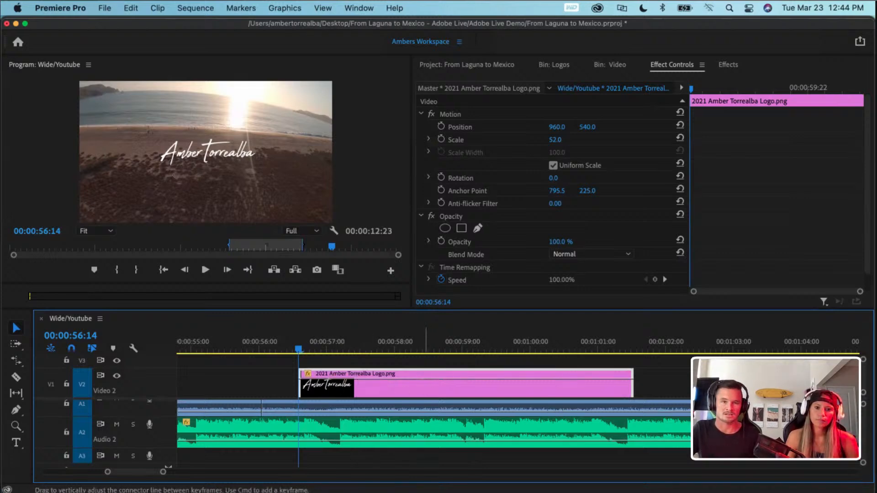
- Fade in the first logo clip with opacity keyframes of 0 at 00:00:56:14 and 100 at 00:00:57:09
left_click_drag(423, 380, 365, 392)
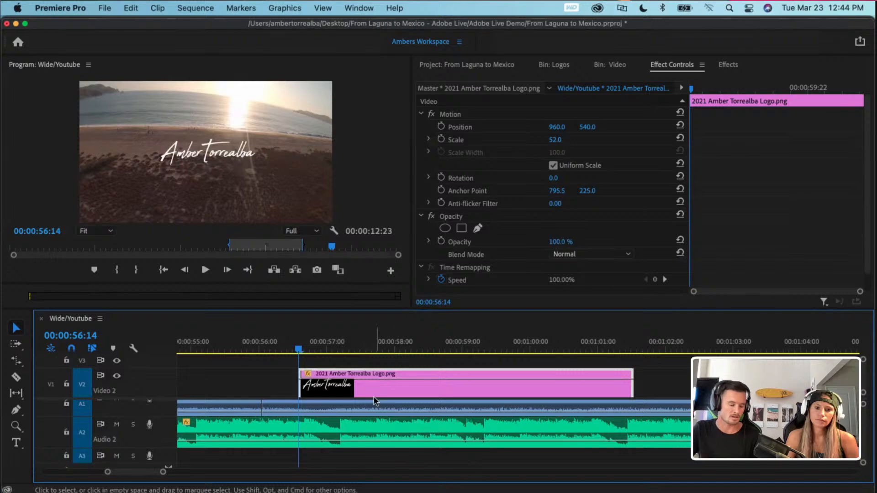
key("Right")
key("Right")
key("Right")
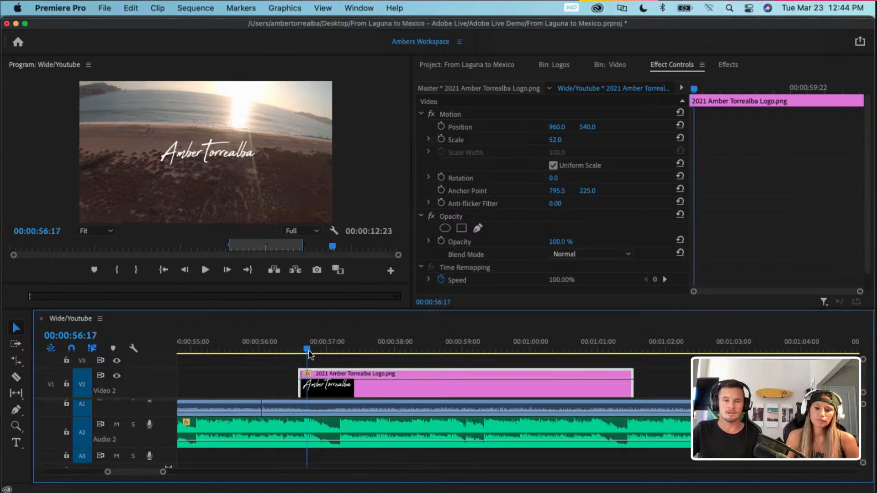
key("Left")
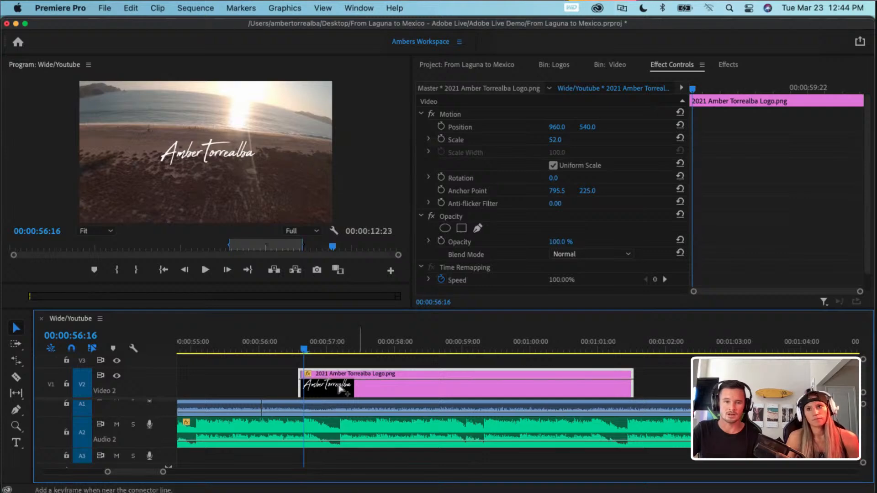
left_click_drag(303, 349, 451, 352)
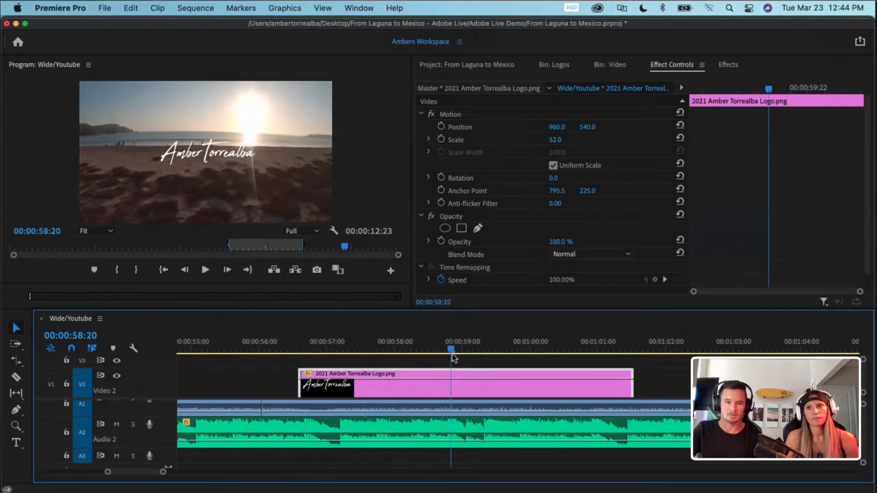
left_click(451, 379, "super")
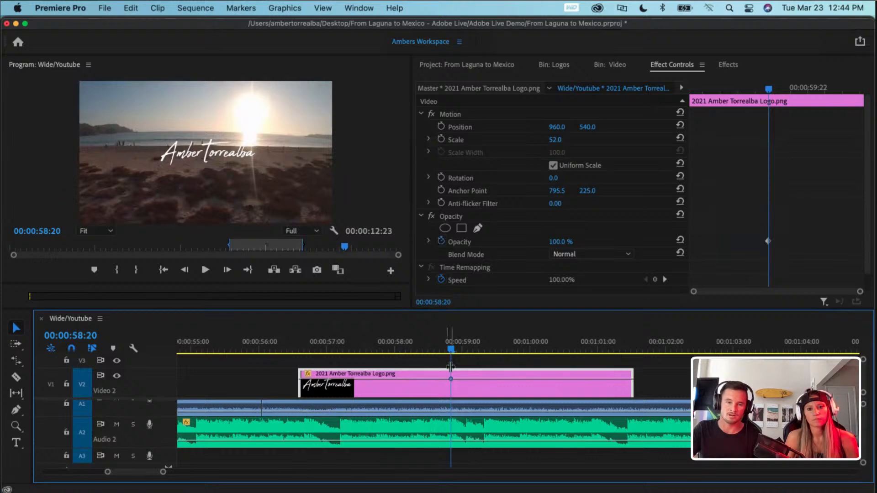
left_click_drag(450, 353, 366, 355)
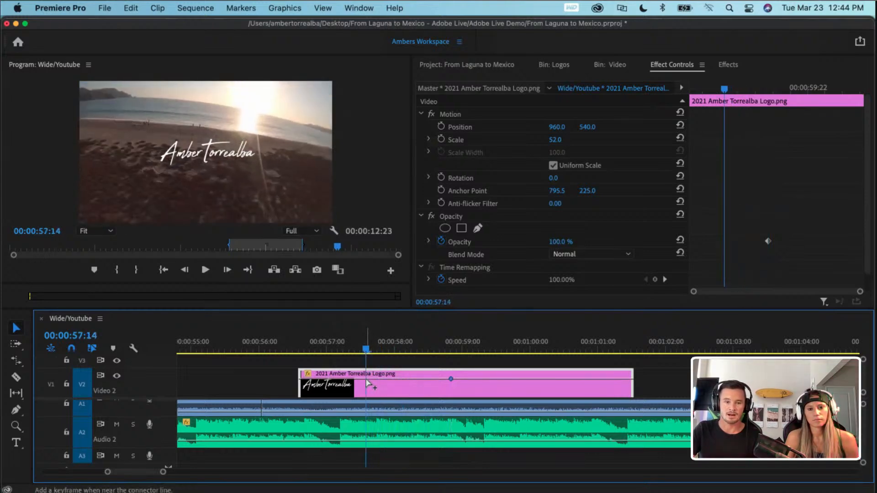
left_click_drag(366, 384, 299, 394)
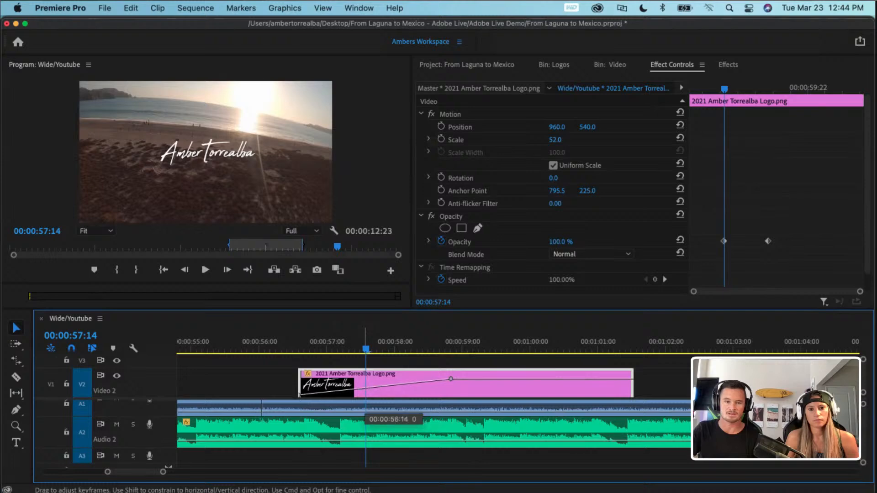
left_click_drag(451, 379, 354, 379)
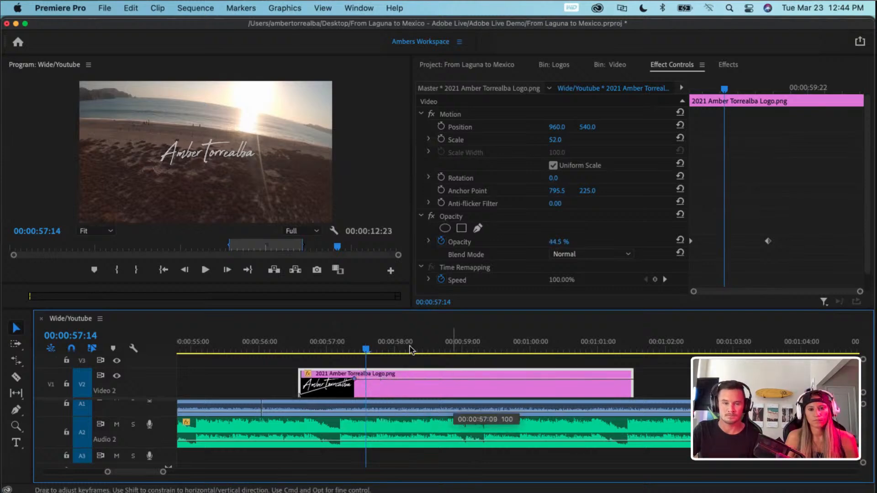
- Fade the first logo out with opacity keyframes down to 0 at 00:01:00:00, and trim the clip's end to just past the fade
left_click_drag(366, 349, 466, 365)
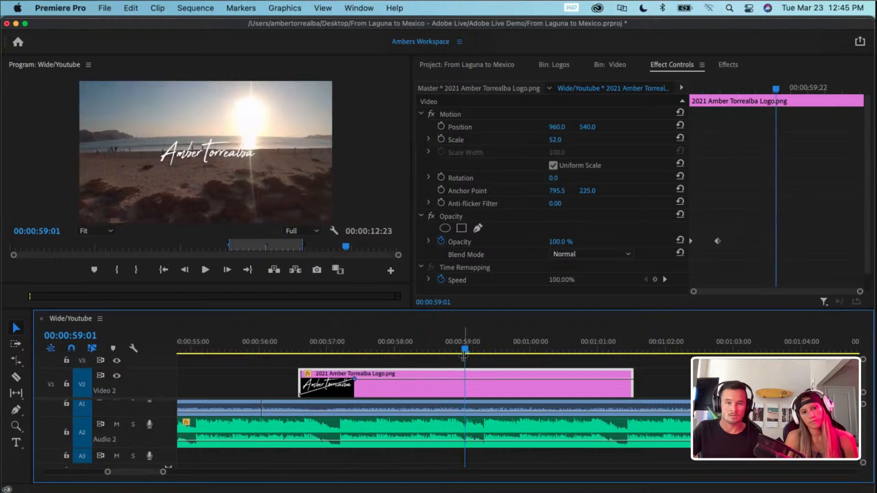
left_click_drag(463, 357, 529, 352)
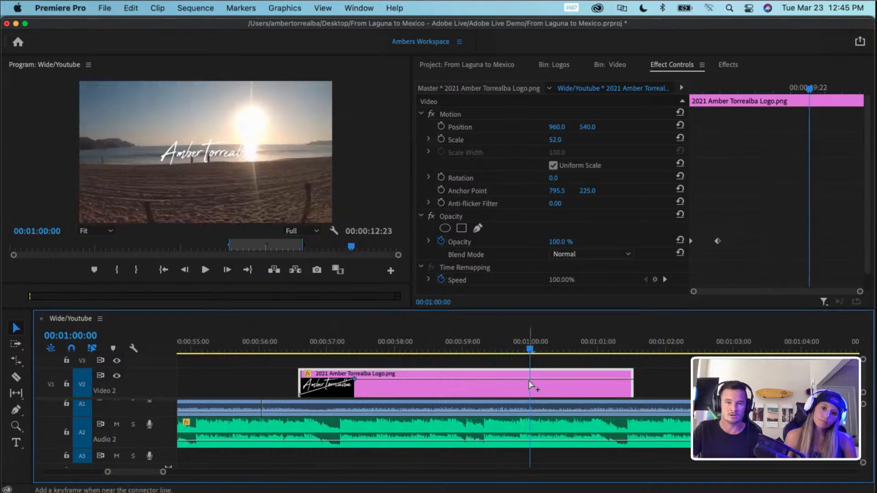
scroll(527, 385, "right", 2)
left_click(510, 379, "super")
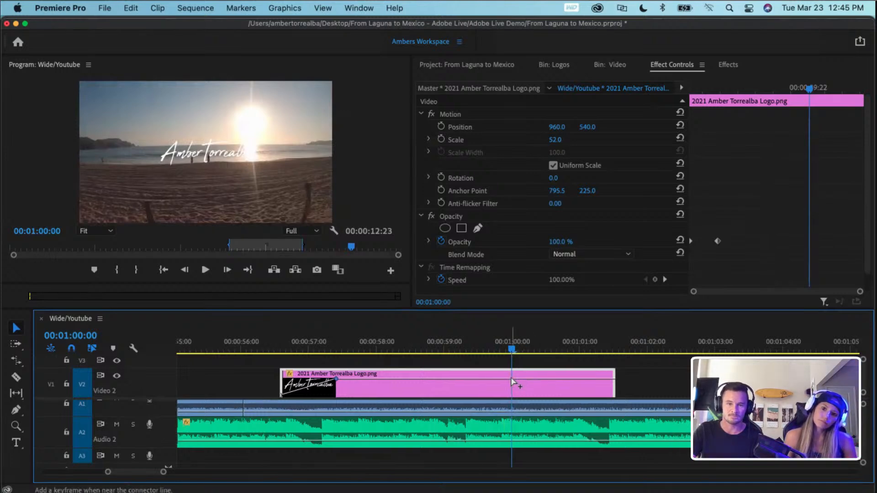
left_click(484, 378, "super")
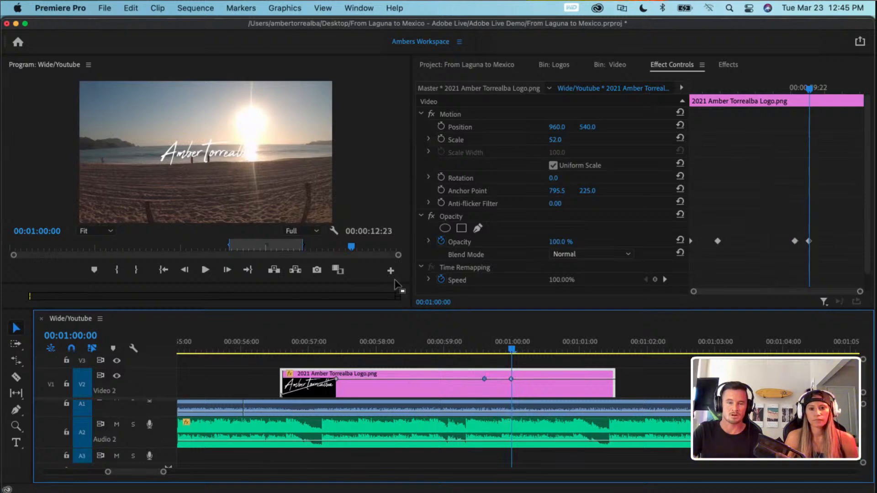
left_click_drag(511, 378, 520, 396)
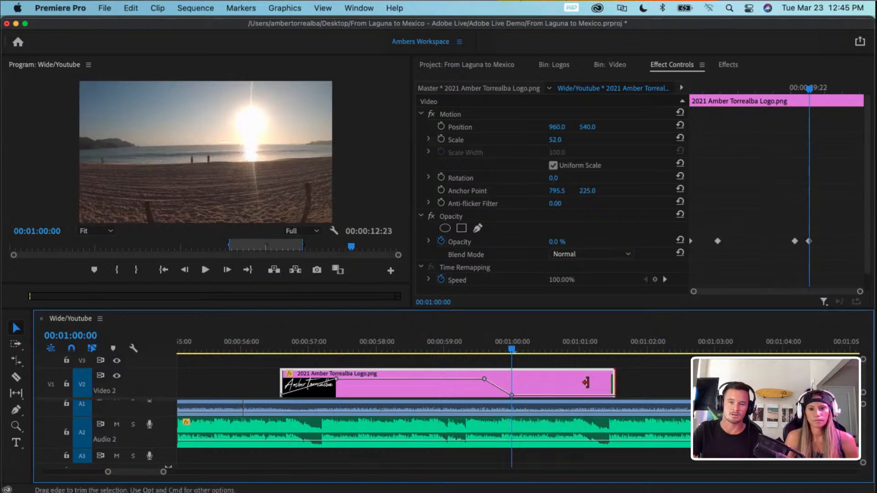
left_click_drag(586, 382, 514, 385)
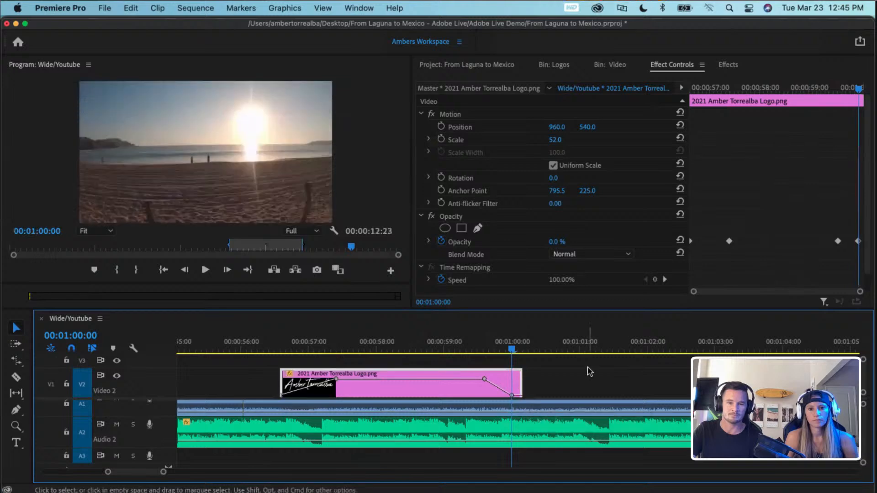
- Play back the sequence from before the first logo clip to review its fade-in and fade-out
scroll(589, 371, "right", 3)
scroll(553, 382, "left", 5)
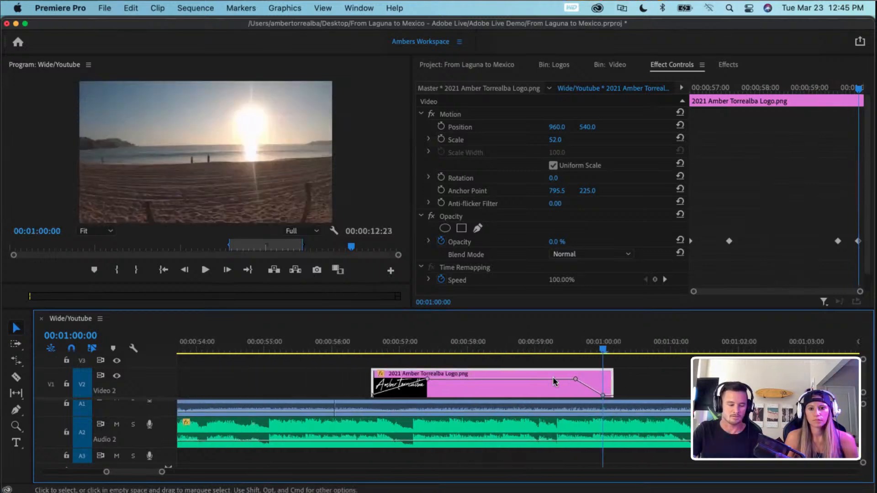
scroll(554, 382, "left", 5)
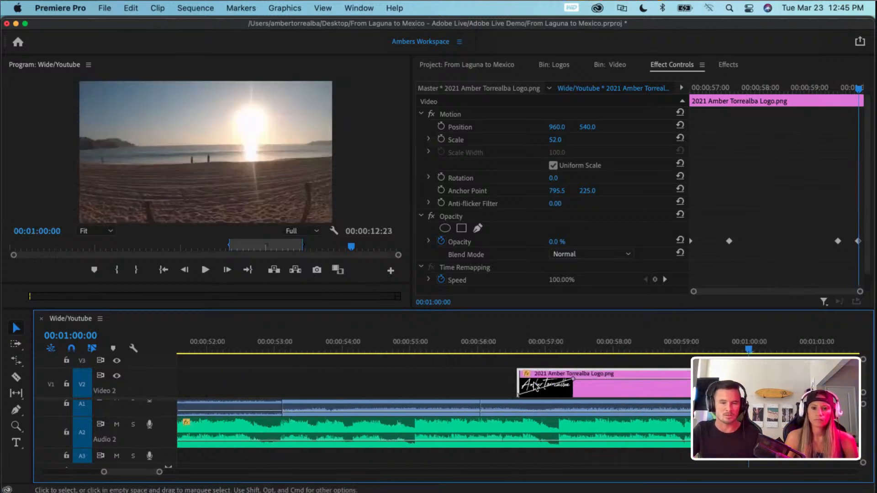
scroll(478, 393, "down", 5)
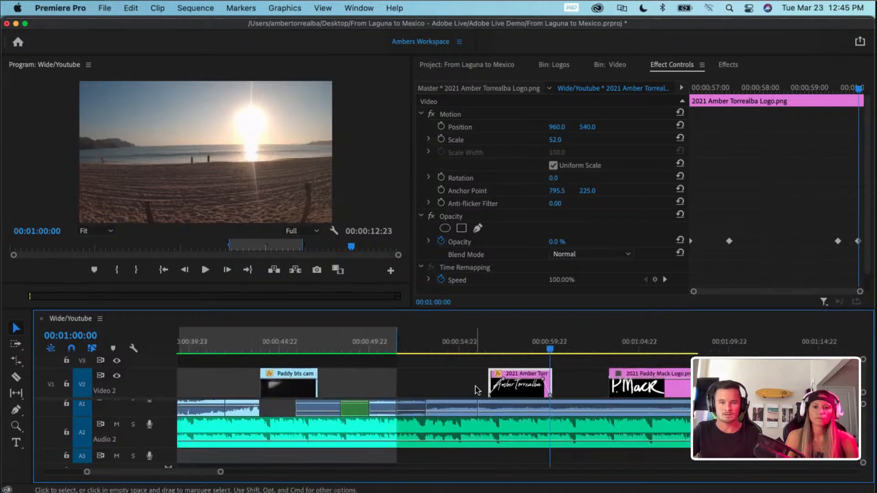
scroll(476, 390, "down", 1)
scroll(475, 389, "down", 1)
left_click(416, 348)
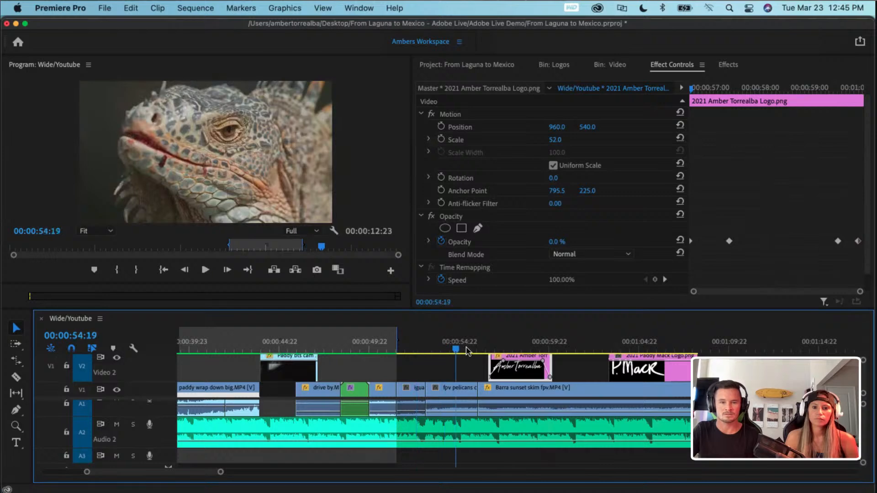
key("space")
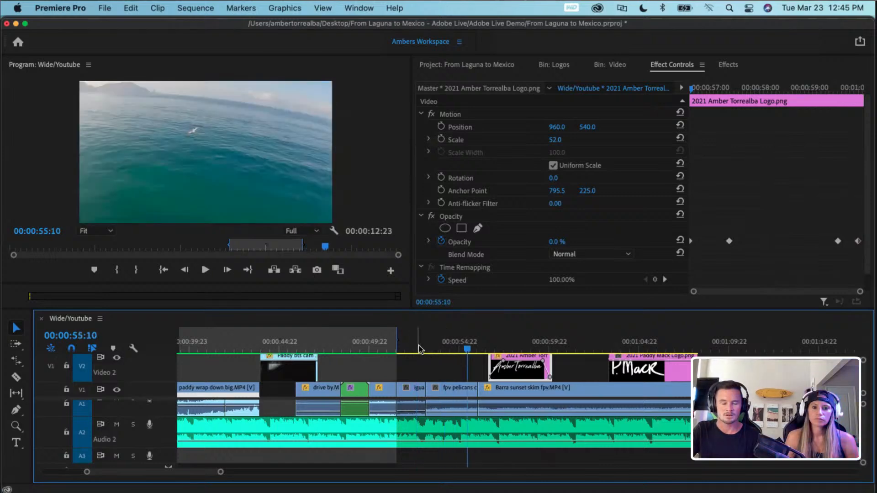
key("space")
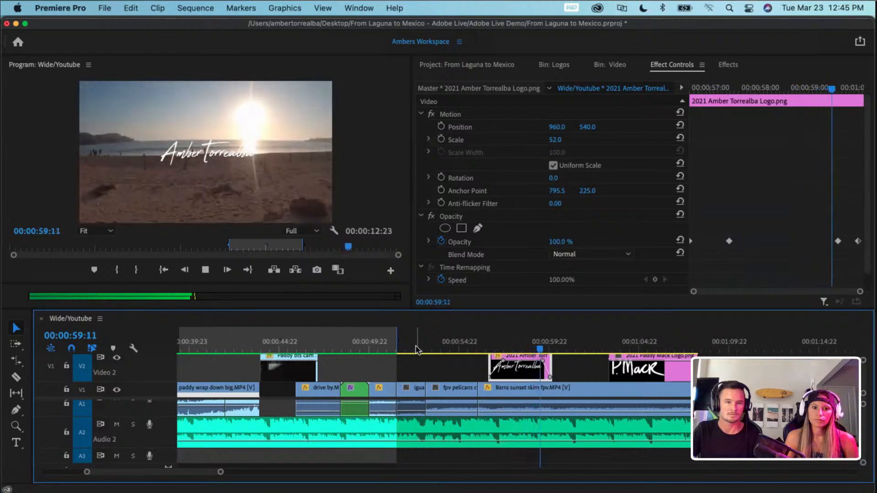
key("space")
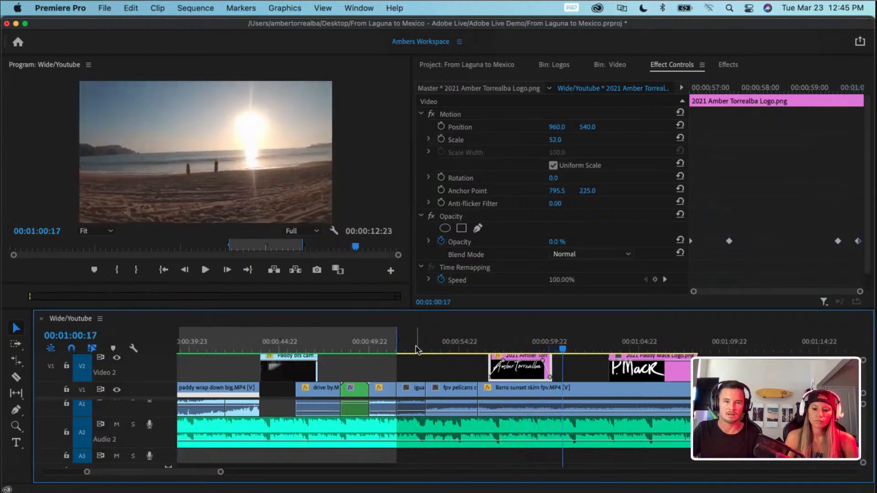
- Move the second logo clip on Video 2 about one second earlier, closer to the first logo
left_click_drag(615, 367, 596, 369)
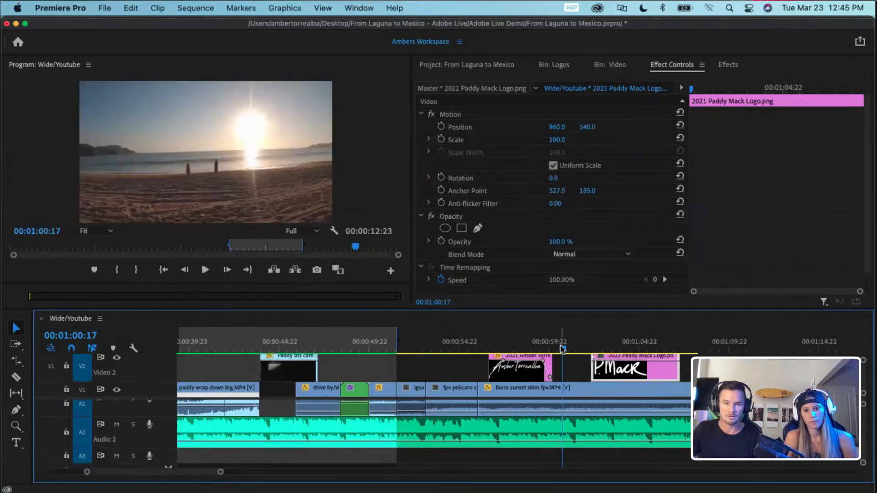
- Play back the gap between the two logo clips to check when the second logo comes in
mouse_move(562, 349)
left_mouse_down()
mouse_move(612, 350)
mouse_move(571, 353)
left_mouse_up()
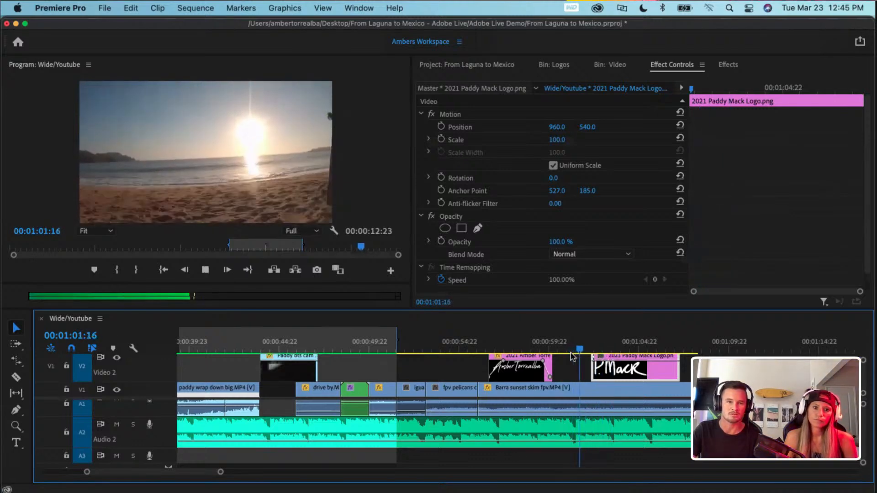
key("space")
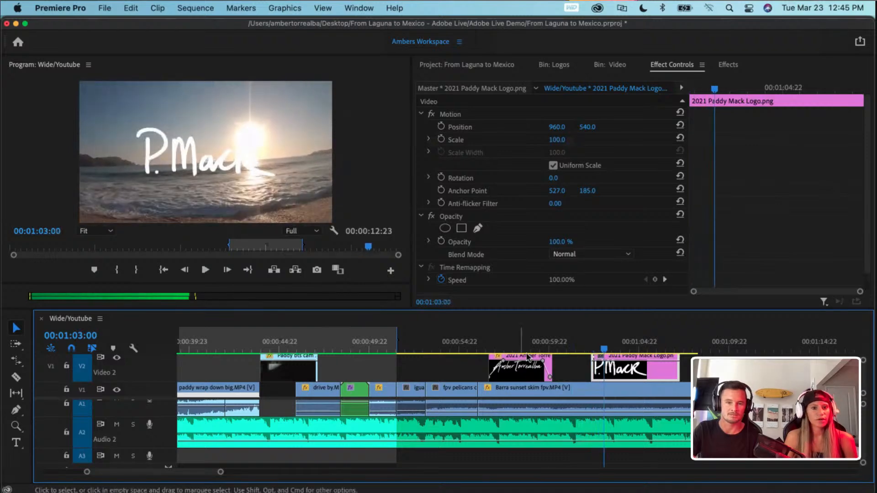
left_click_drag(602, 349, 590, 350)
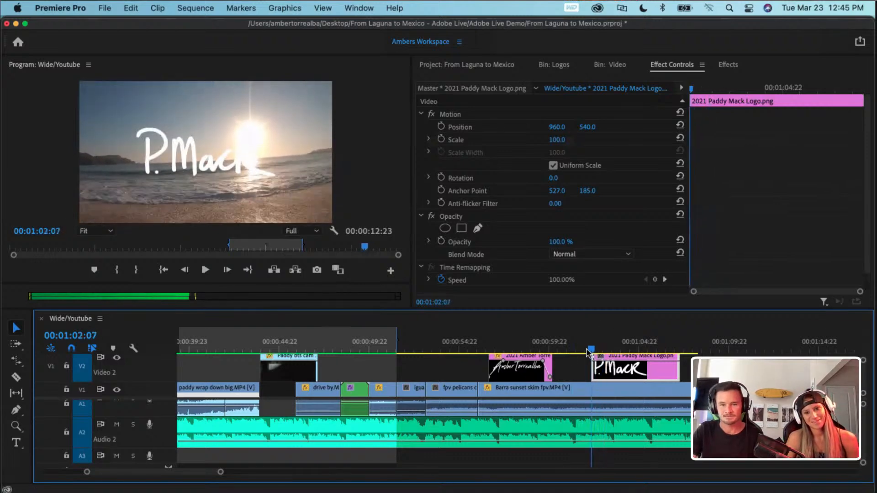
- Move the second logo clip on Video 2 slightly closer to the first logo and set the playhead to 00:01:02:01
left_click_drag(624, 372, 610, 370)
key("Left")
key("Left")
key("Left")
key("Left")
key("Left")
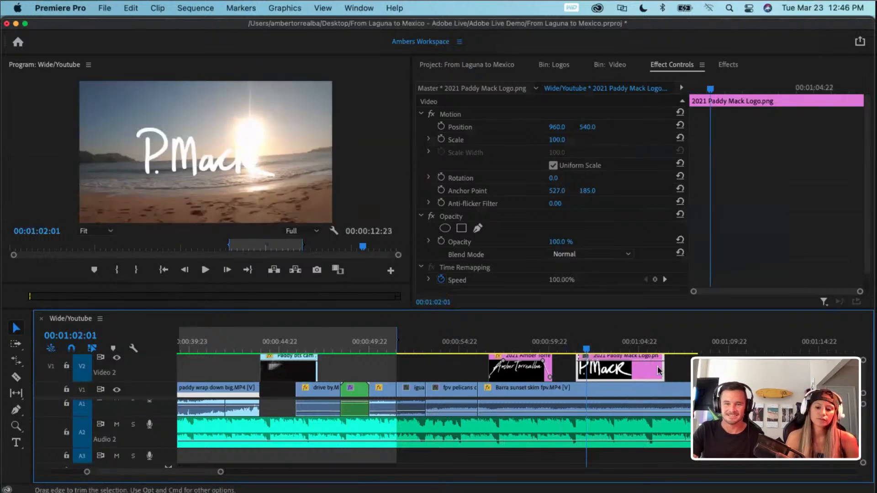
- Add opacity keyframes on the second logo clip to fade it in from 0 at its start and out to 0 at its end
scroll(597, 376, "up", 1)
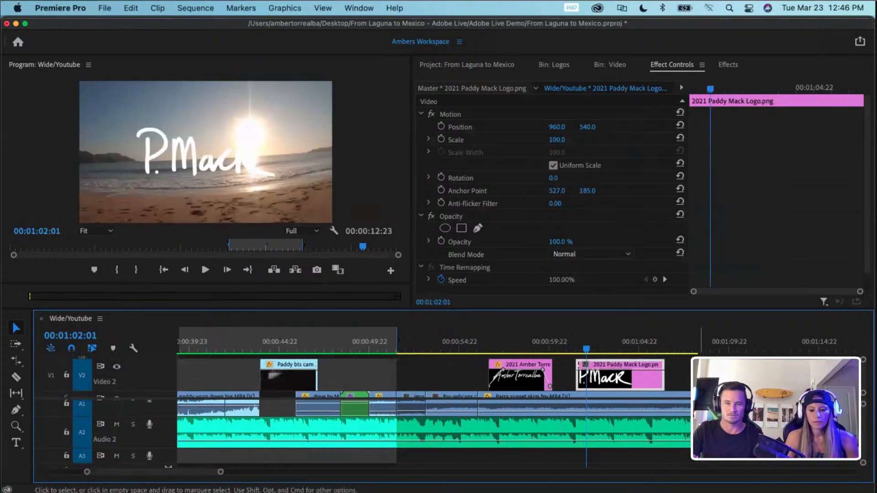
left_click(591, 369, "super")
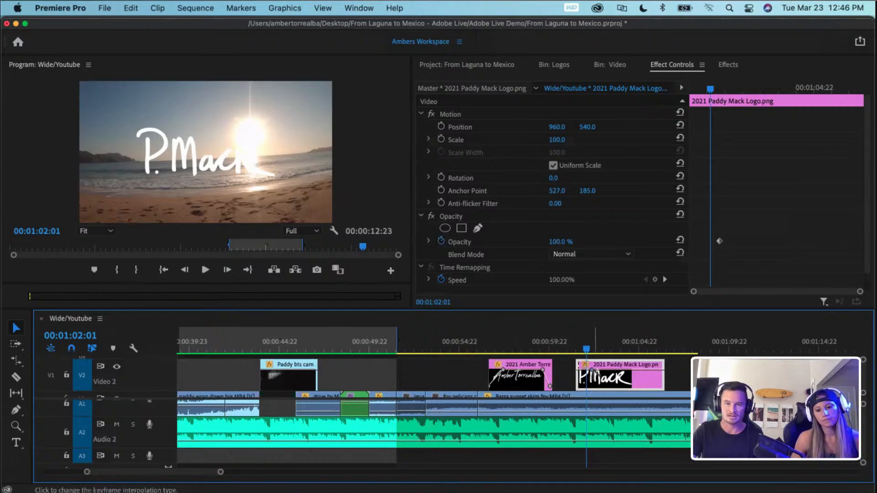
left_click(584, 370, "super")
left_click_drag(585, 370, 577, 388)
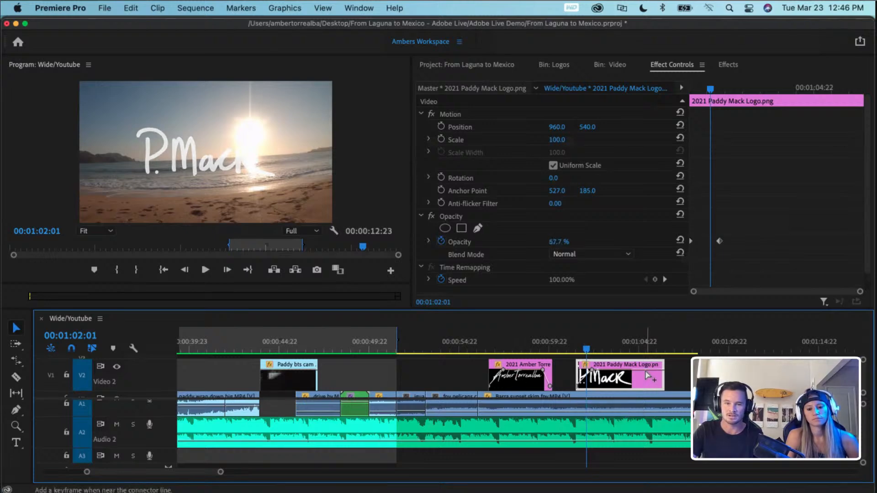
left_click(648, 370, "super")
left_click(659, 370, "super")
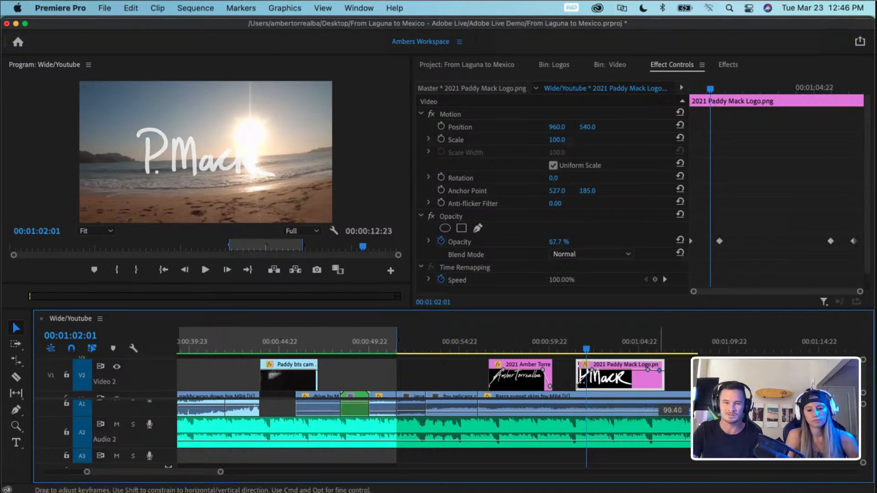
left_click_drag(659, 370, 664, 388)
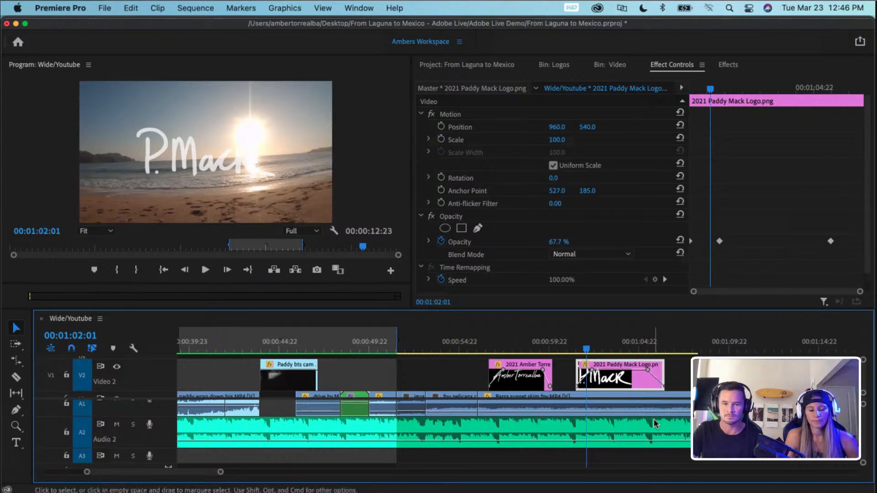
- Play back from just before the second logo clip to review its fade-in
left_click_drag(583, 351, 570, 350)
key("space")
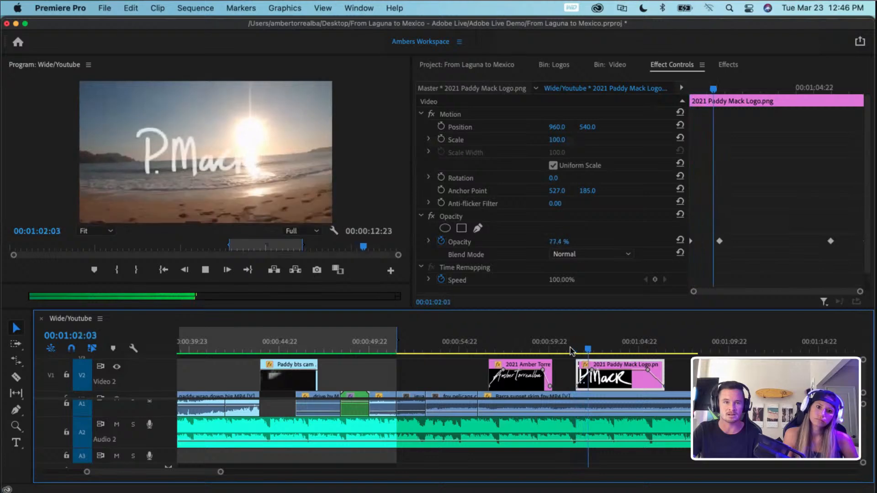
key("space")
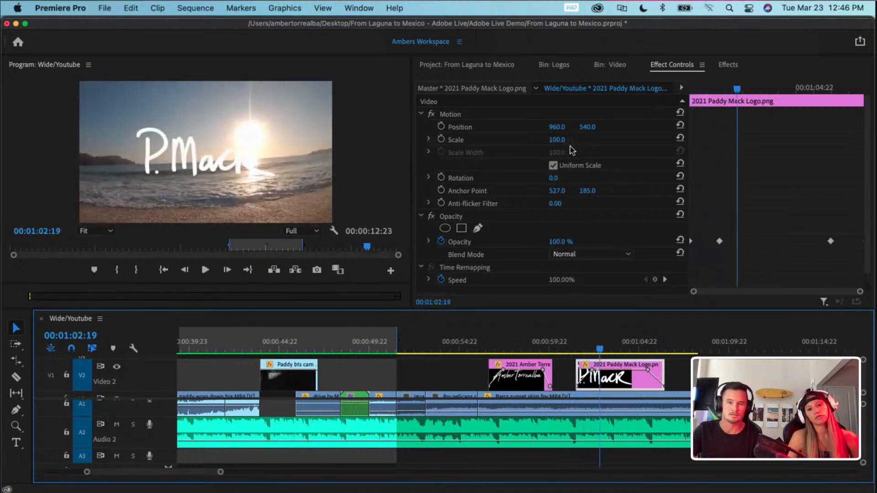
- Scale the second logo to 57 and move its clip later so that it starts at 00:01:03:07
left_click(556, 139)
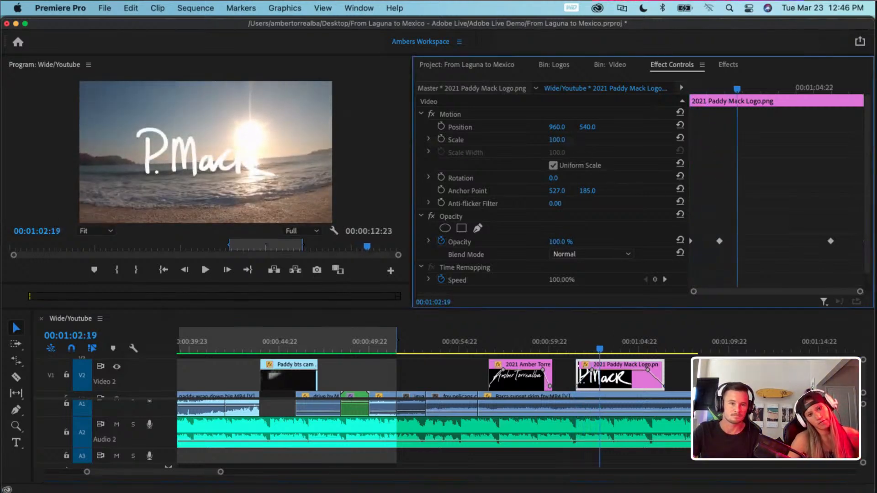
type("79")
key("Return")
left_click_drag(555, 140, 546, 140)
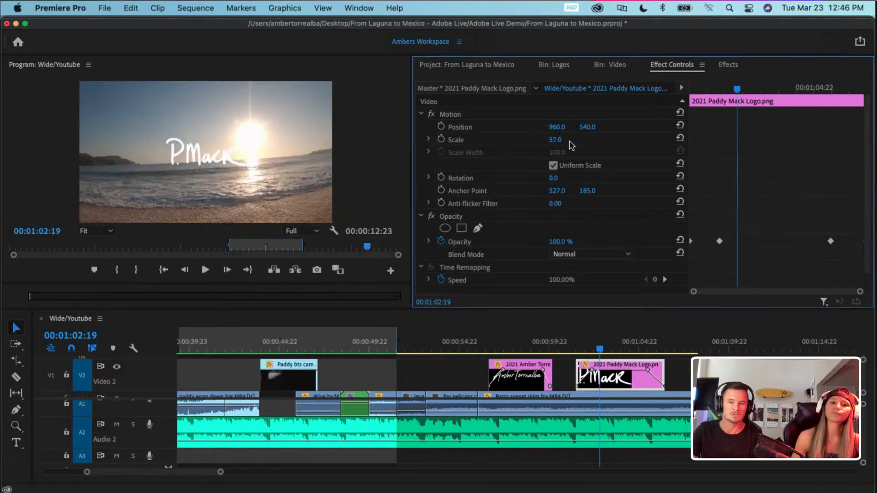
left_click_drag(621, 382, 652, 381)
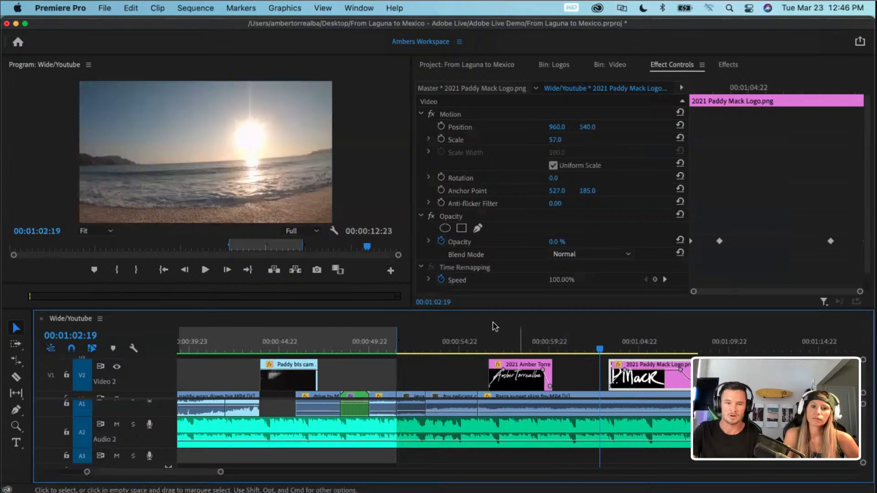
- Retime the second logo's fade-in by moving its opacity keyframes of 0 to about 00:01:04:13 and 100 to about 00:01:04:21
left_click_drag(601, 350, 640, 349)
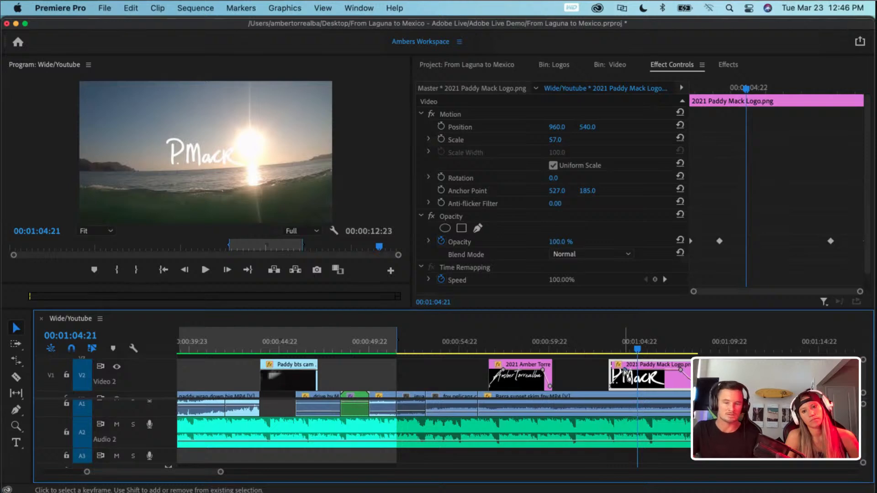
scroll(624, 371, "up", 5)
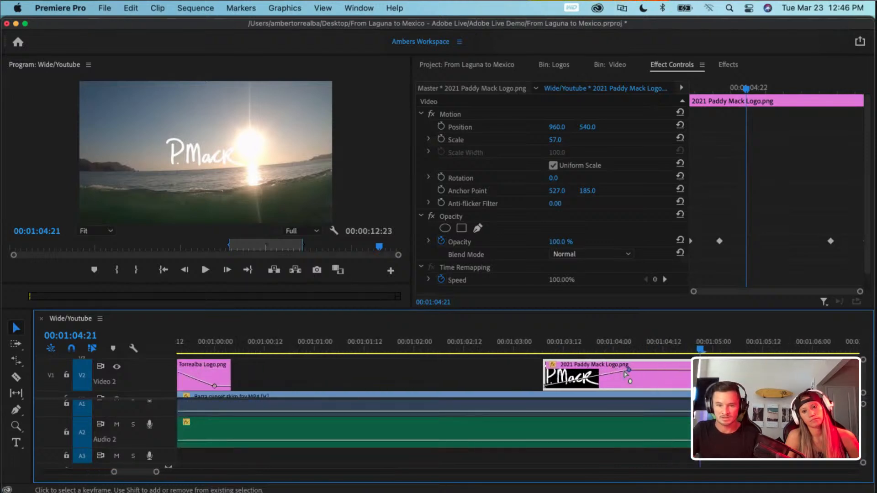
left_click_drag(629, 369, 728, 369)
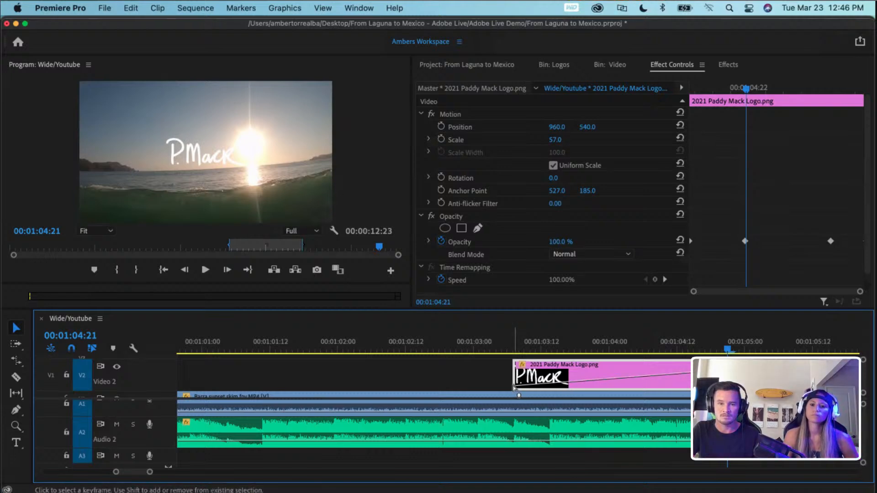
left_click_drag(513, 388, 647, 386)
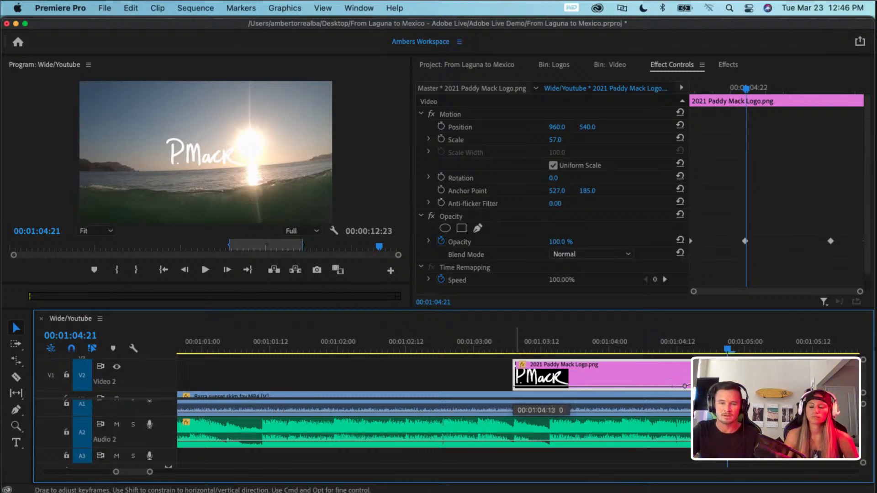
left_click_drag(683, 387, 683, 386)
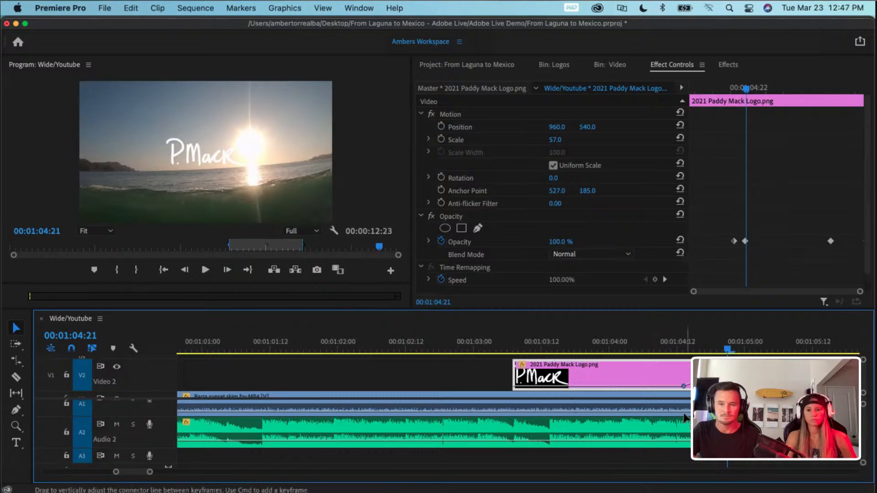
- Move the second logo's last fade-out keyframe to opacity 0 at 00:01:07:21, just before the clip's end
scroll(303, 337, "right", 5)
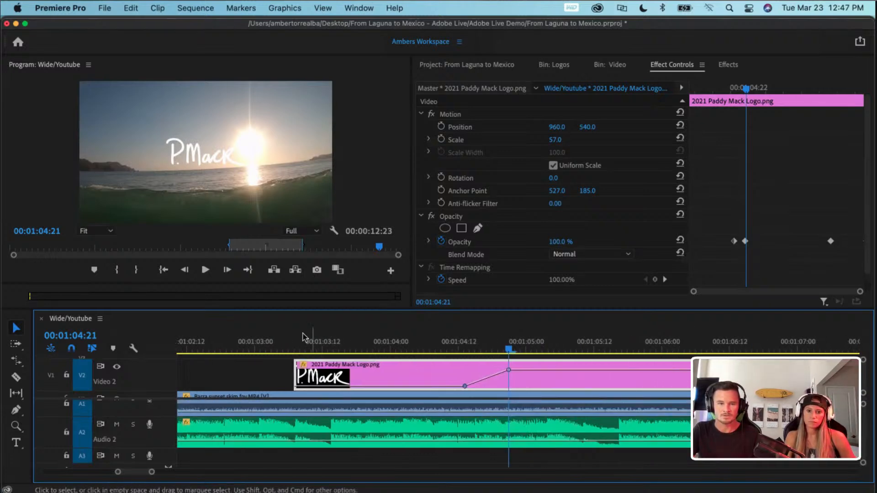
scroll(303, 338, "left", 1)
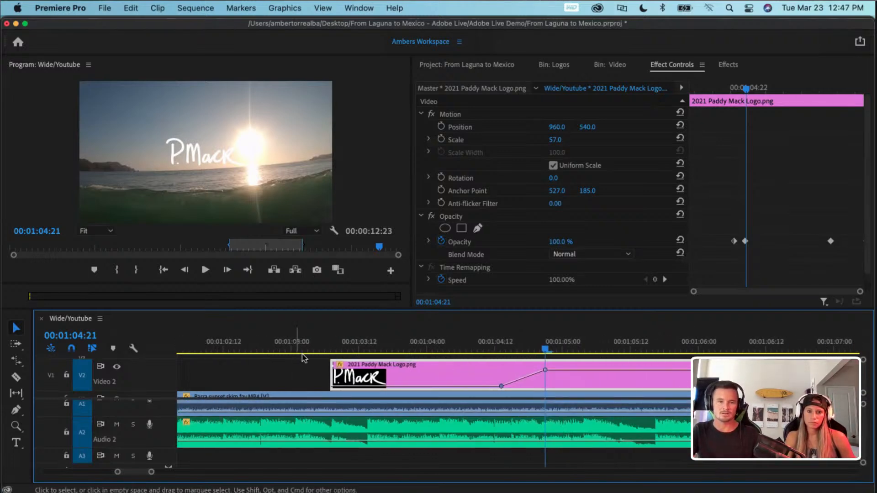
scroll(305, 363, "down", 5)
scroll(311, 372, "left", 1)
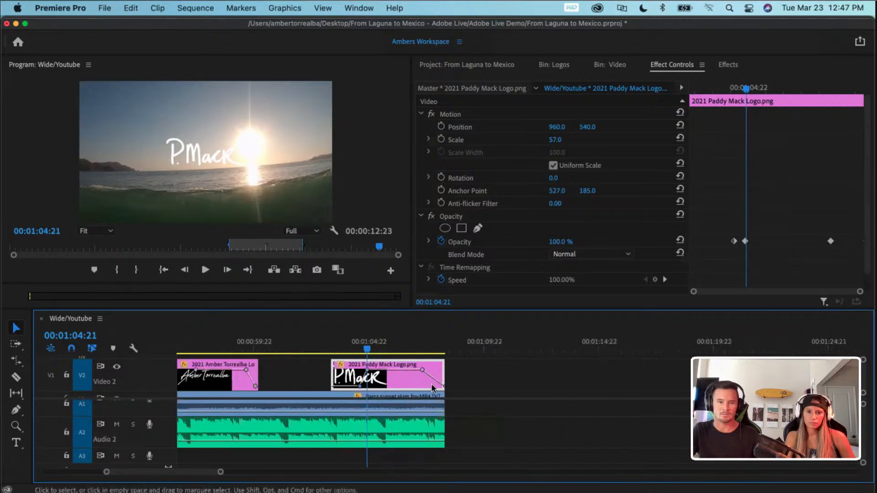
left_click_drag(444, 387, 442, 387)
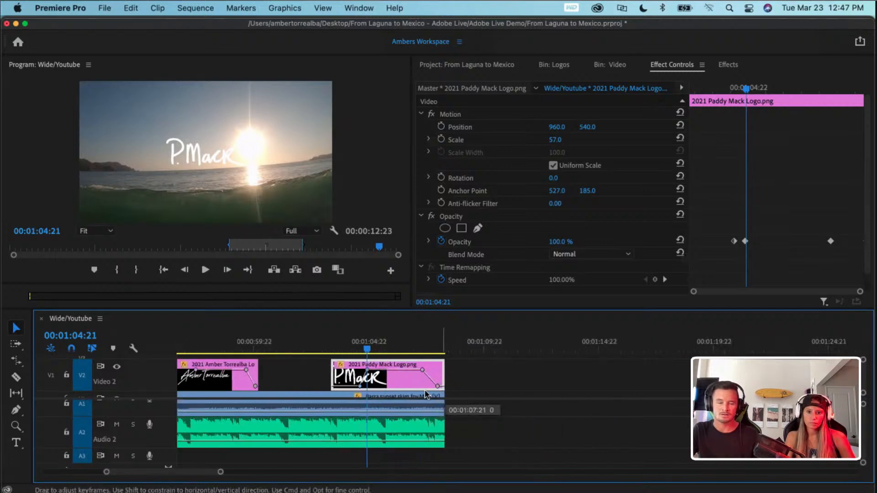
- Play back the sequence from just before the first logo clip through the second logo to review both fades
scroll(388, 365, "left", 6)
left_click(366, 342)
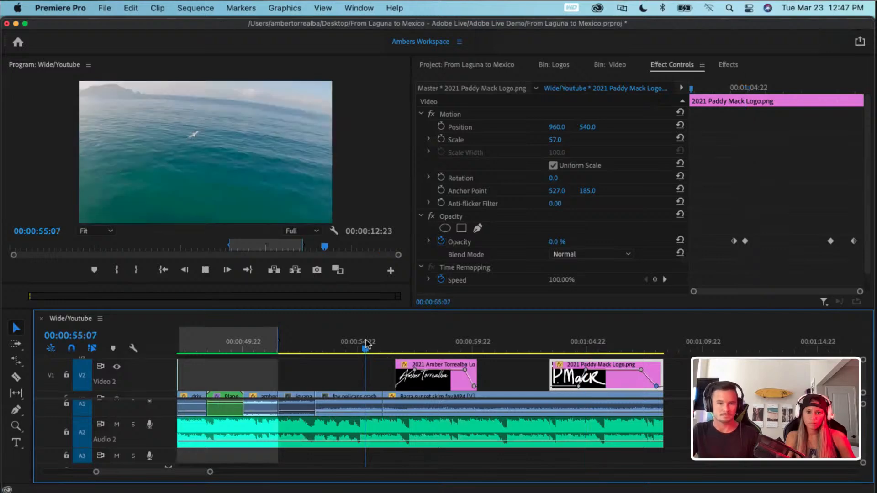
key("space")
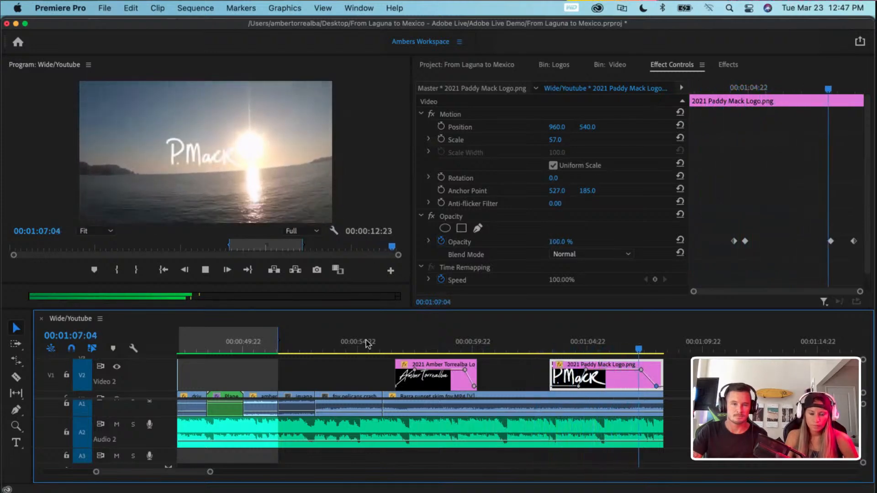
key("space")
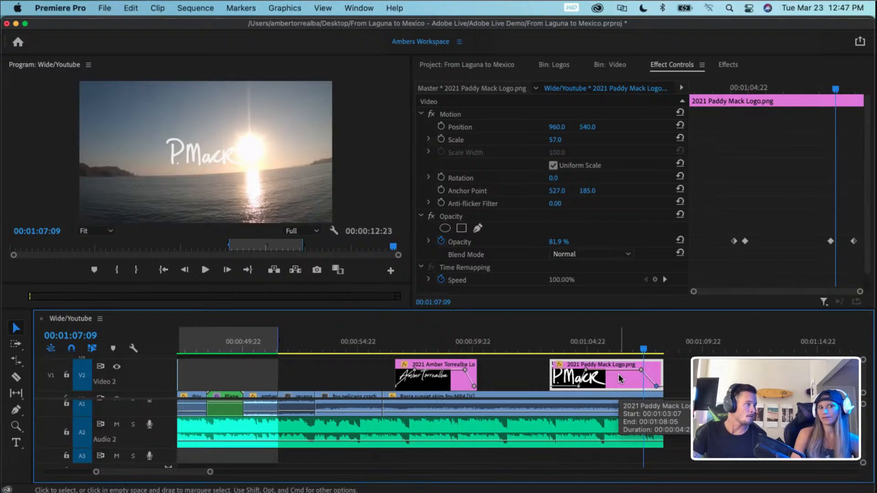
left_click_drag(618, 373, 400, 416)
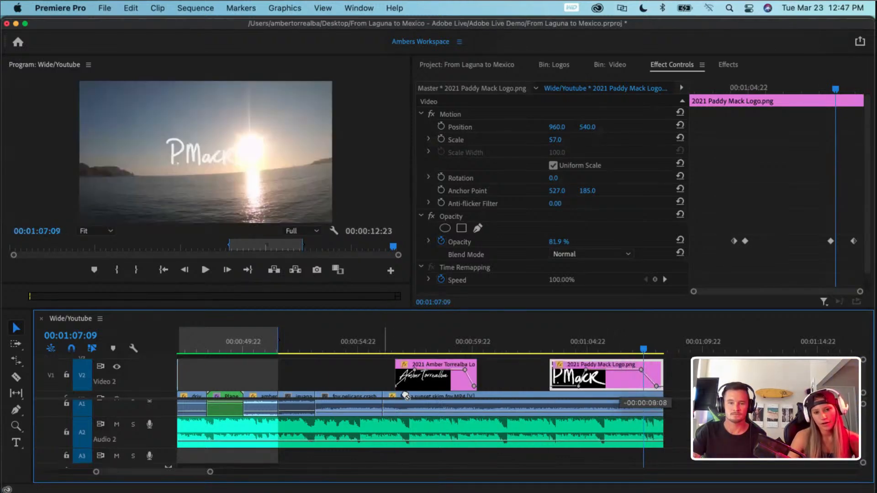
scroll(381, 391, "up", 2)
left_click(421, 364)
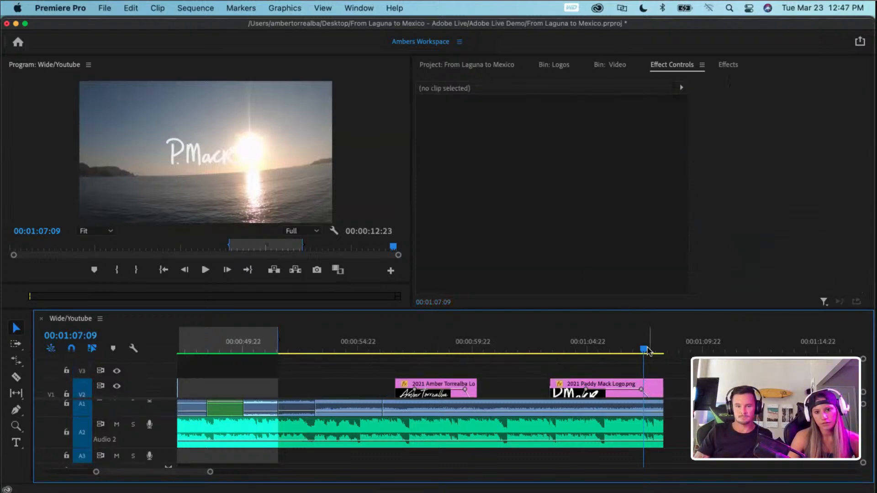
- Turn on position keyframing for the first logo clip at its start, 00:00:56:14, with the position at 960, 540
left_click_drag(643, 350, 468, 384)
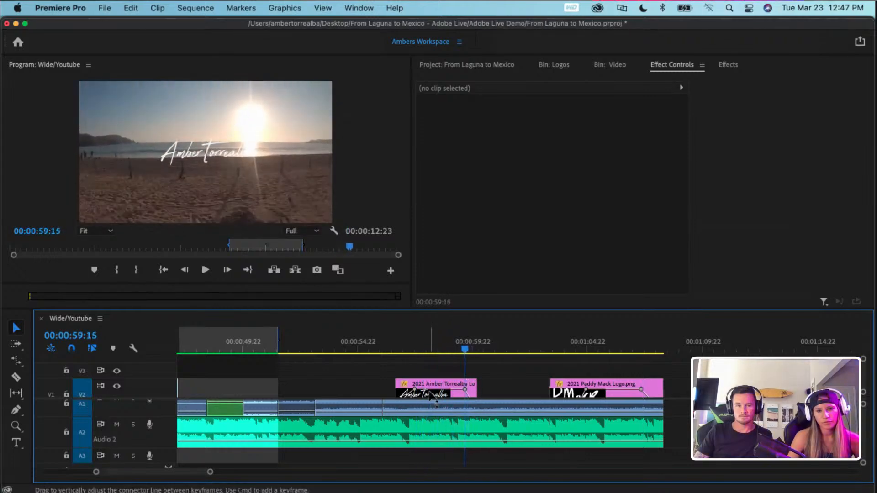
left_click(468, 384)
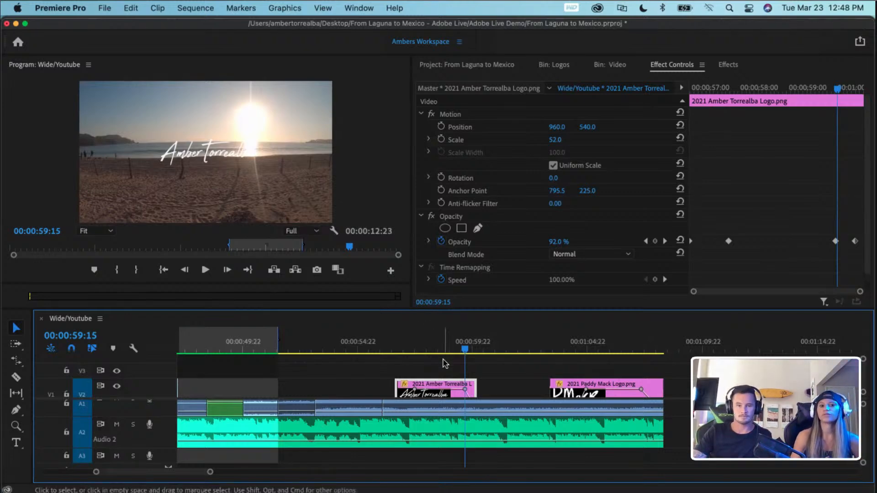
scroll(443, 359, "down", 2)
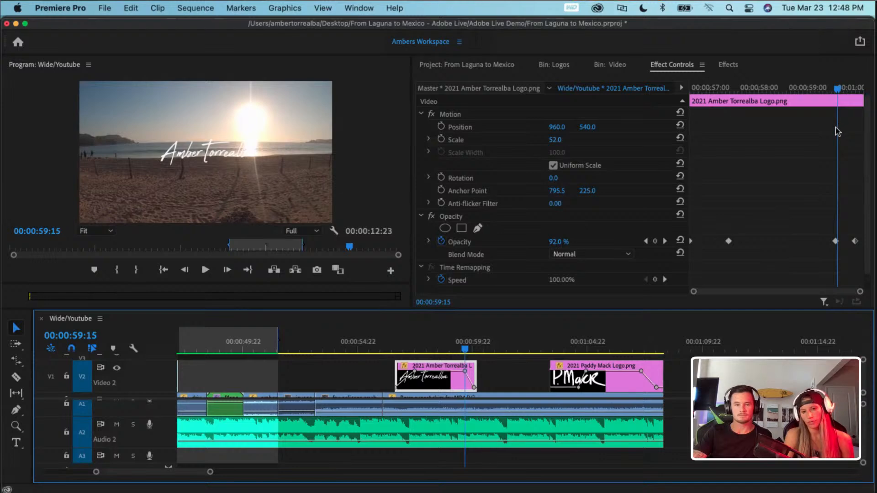
left_click_drag(837, 92, 726, 90)
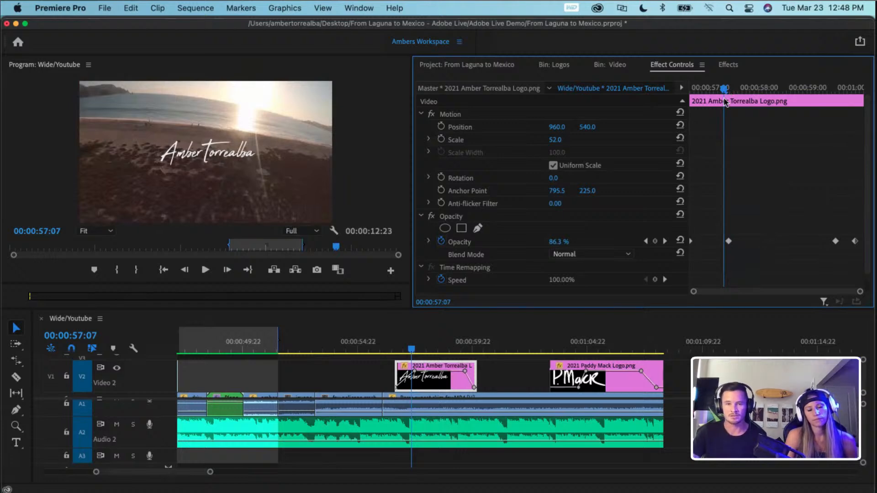
left_click_drag(720, 90, 748, 92)
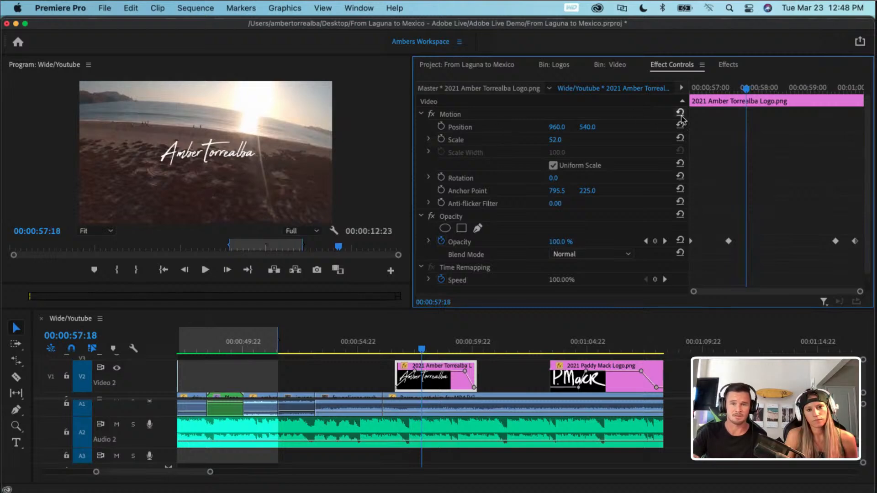
left_click_drag(732, 89, 688, 89)
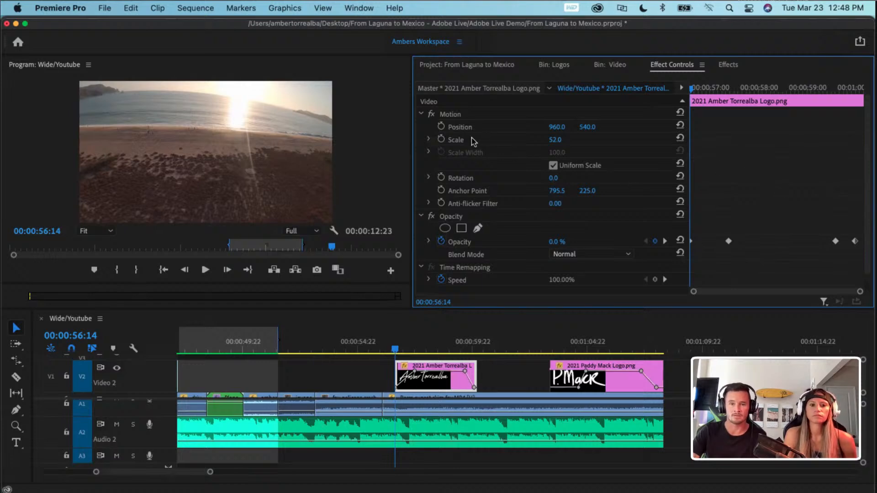
left_click(441, 127)
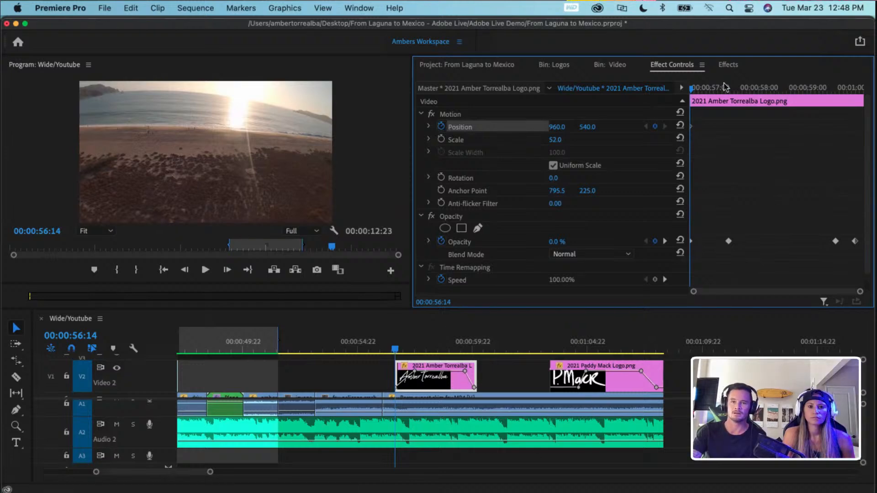
- Keyframe the first logo clip's position at 960, 540 at 00:00:57:19 and at 960, 585 at 00:00:59:12
left_click_drag(689, 86, 751, 95)
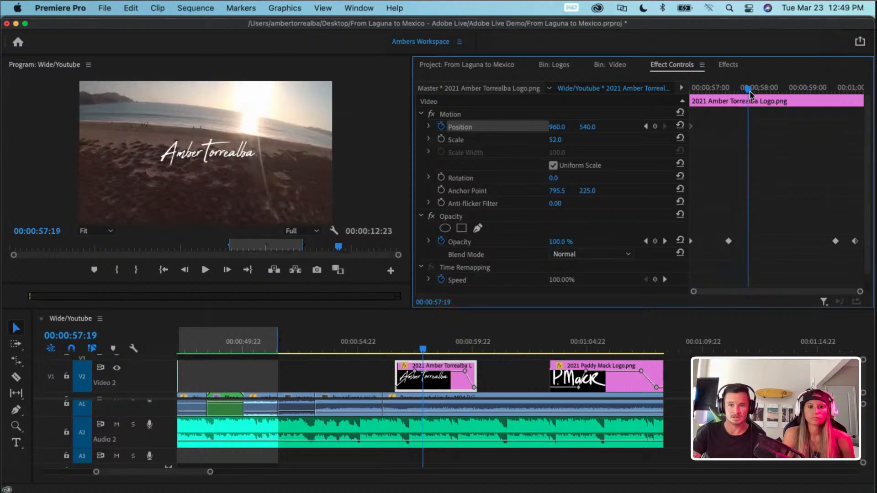
left_click(655, 127)
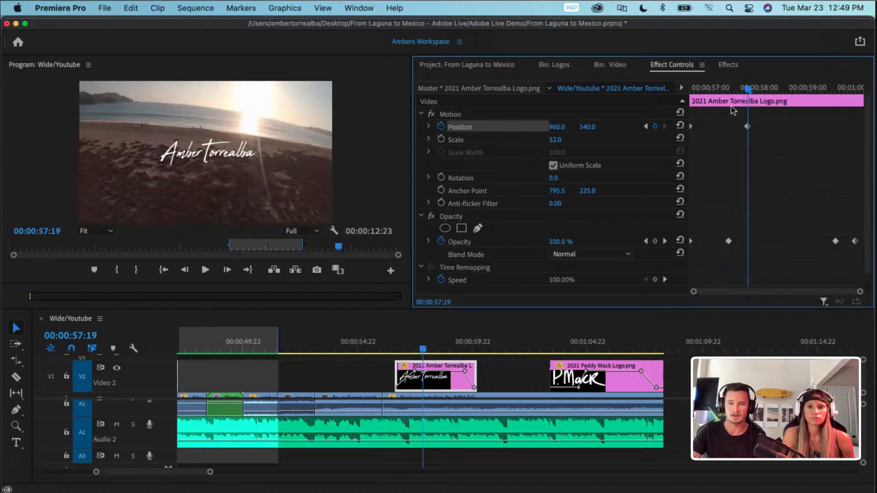
left_click(754, 91)
left_click_drag(754, 90, 834, 91)
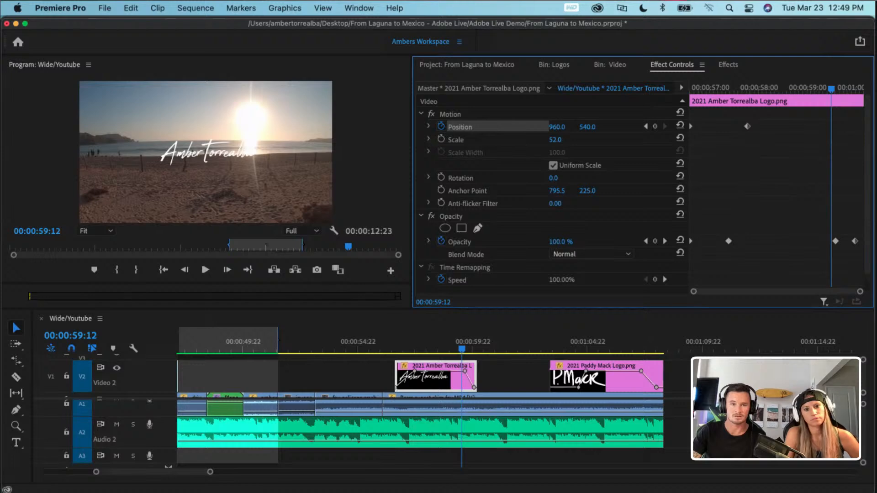
left_click_drag(554, 126, 563, 126)
key("super+z")
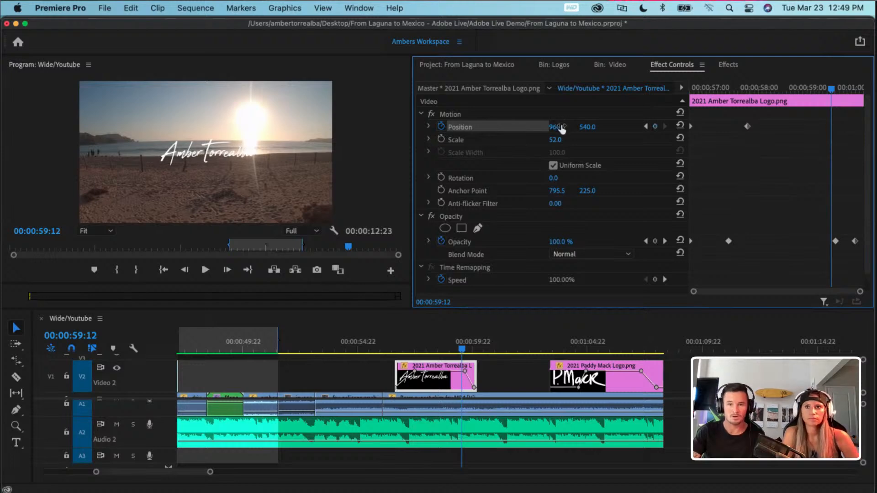
left_click_drag(586, 127, 607, 126)
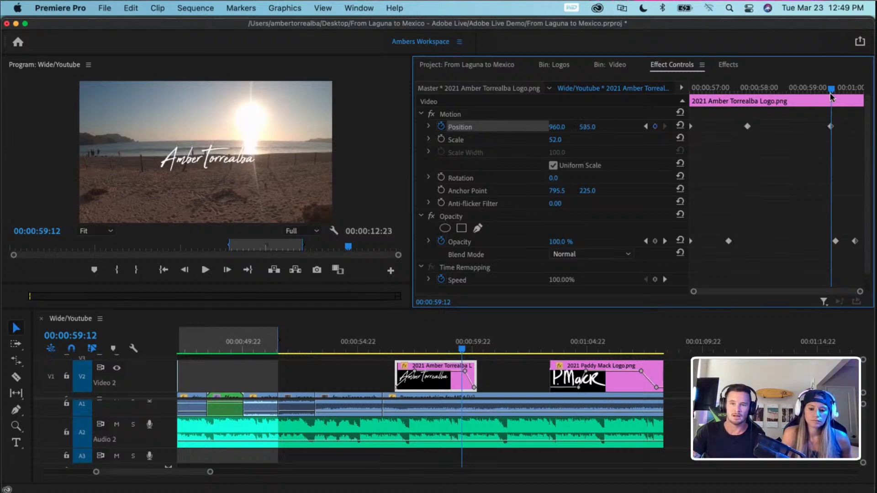
- Keyframe the first logo's position at 960, 881 at 00:00:59:22 and play the animation back from the clip's start
left_click_drag(833, 89, 852, 89)
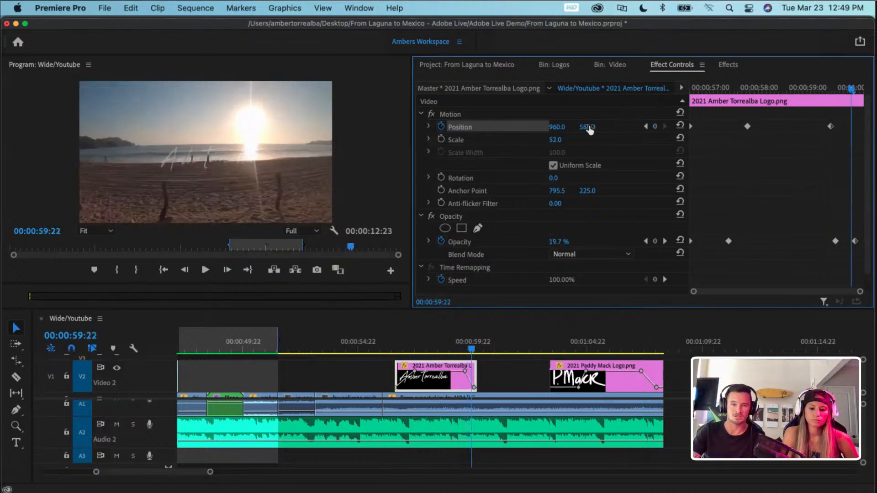
left_click_drag(587, 127, 611, 132)
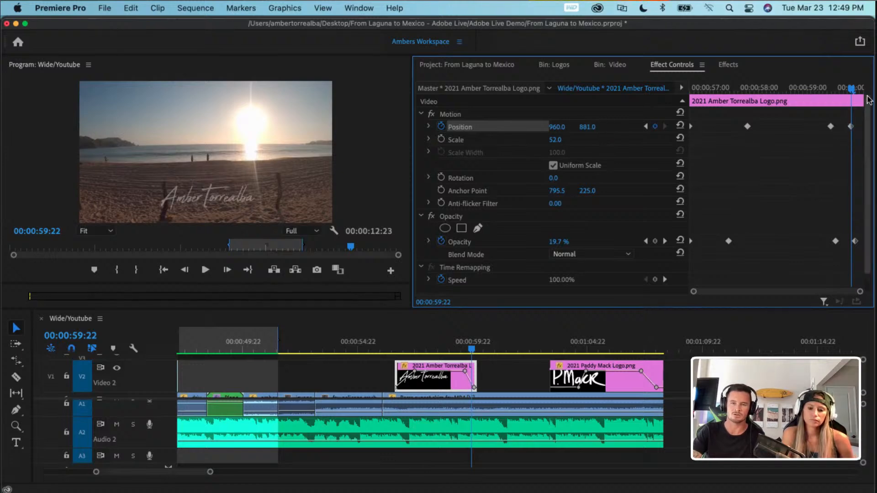
left_click_drag(851, 88, 690, 94)
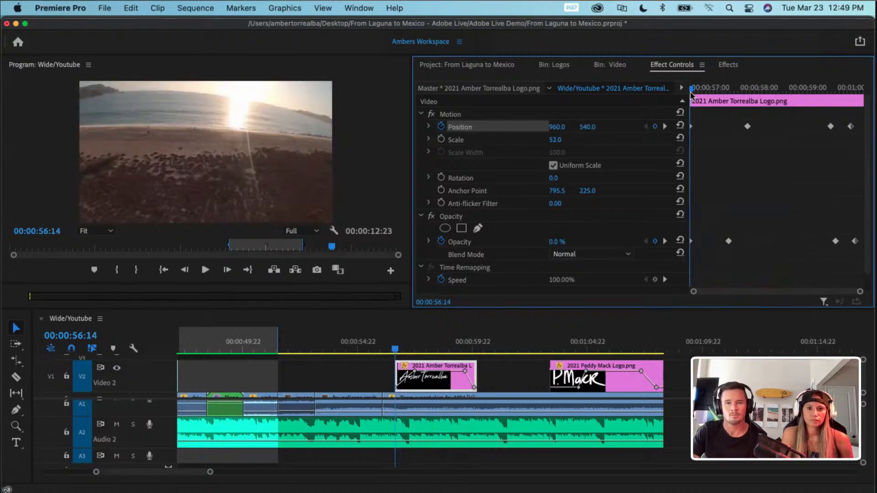
key("space")
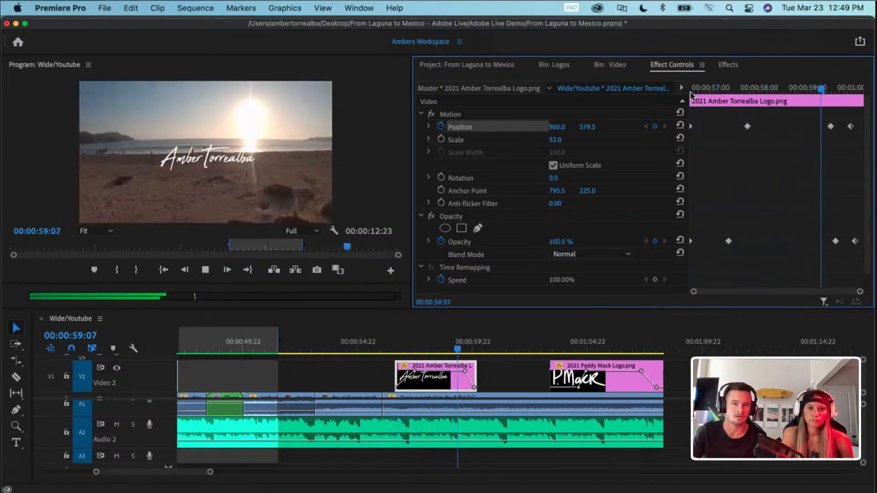
key("space")
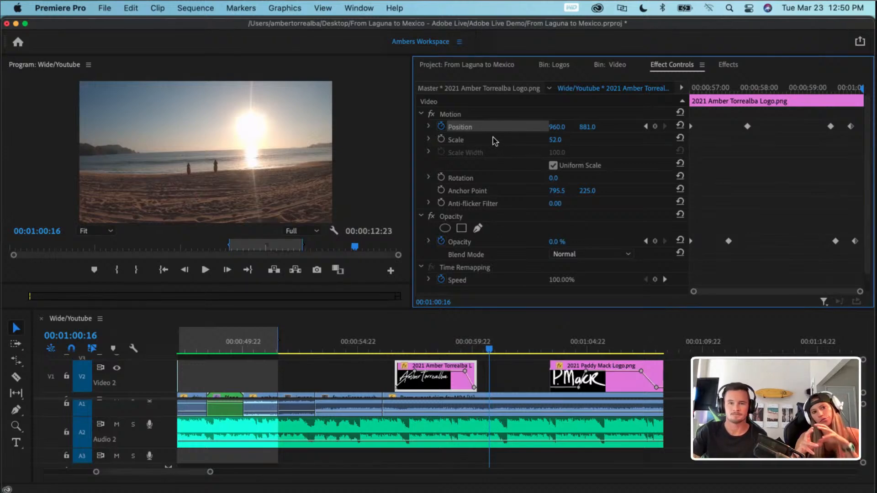
- Turn off position keyframing for the first logo clip at 00:00:58:23, deleting its position keyframes, and play the clip to its end
left_click(440, 348)
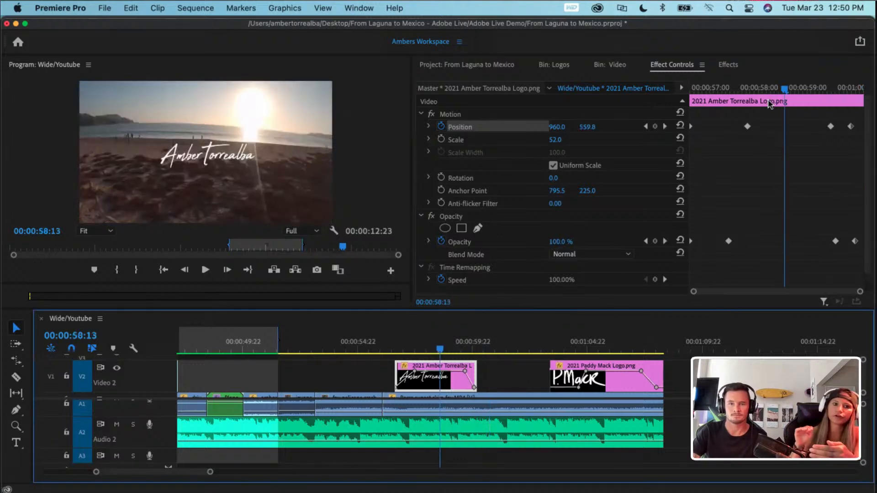
left_click_drag(783, 87, 804, 89)
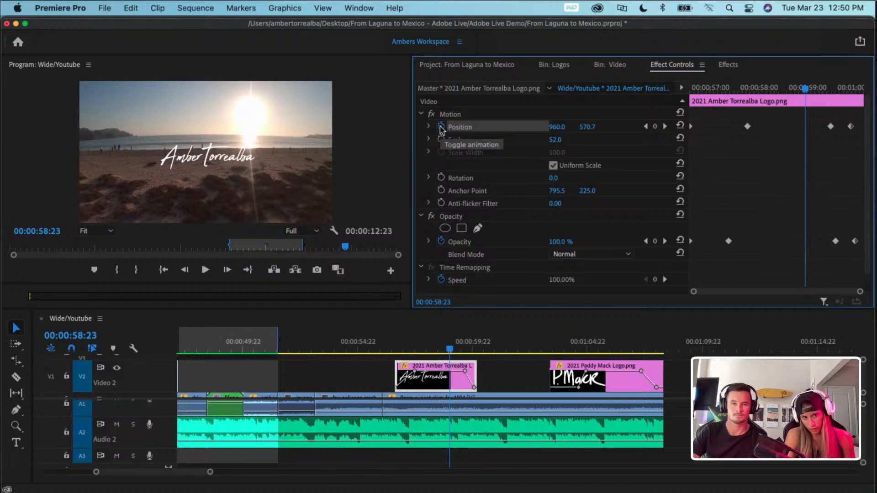
scroll(286, 379, "down", 1)
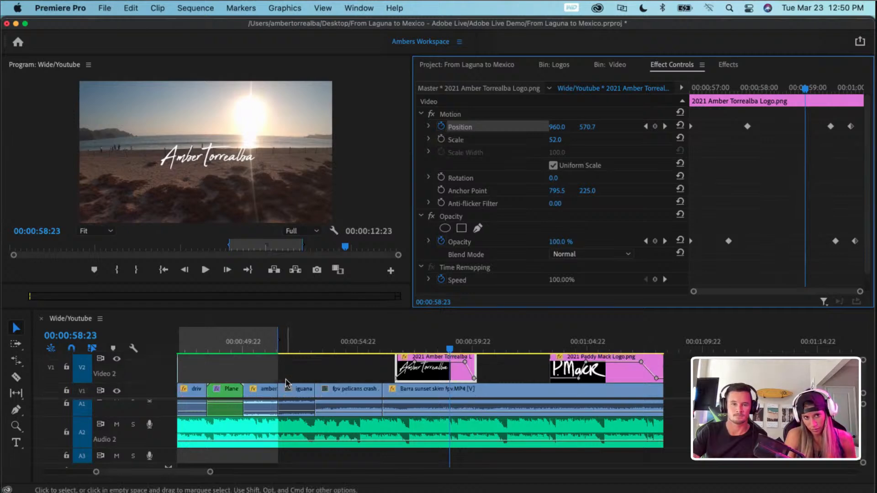
left_click(441, 127)
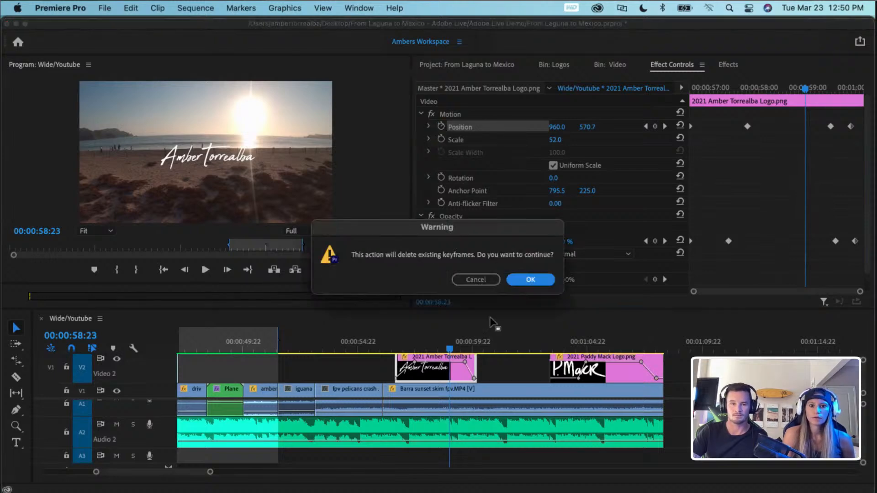
left_click(530, 280)
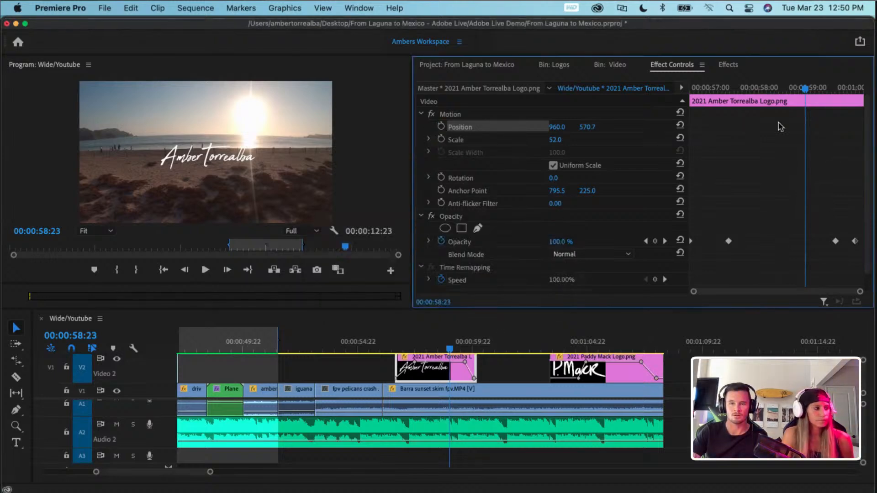
key("space")
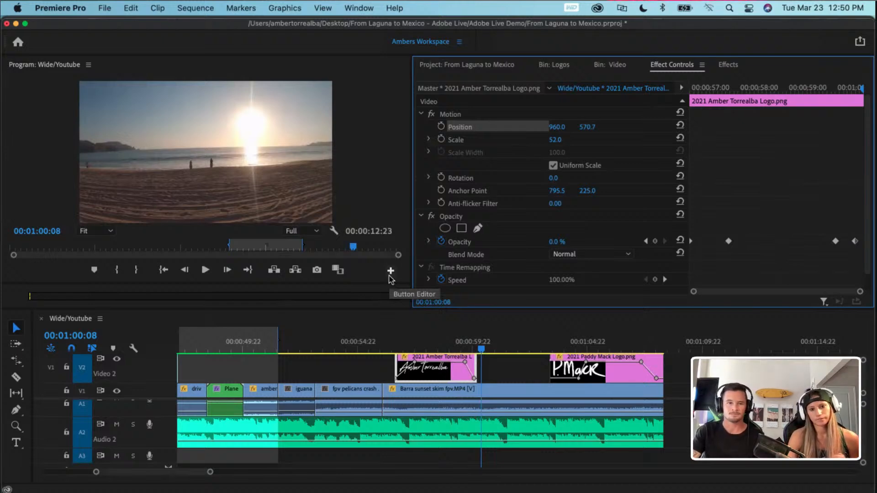
- Review the edit by scrubbing back and forth through the sequence from the opening Laguna clip to about 00:00:53:05
scroll(304, 371, "down", 3)
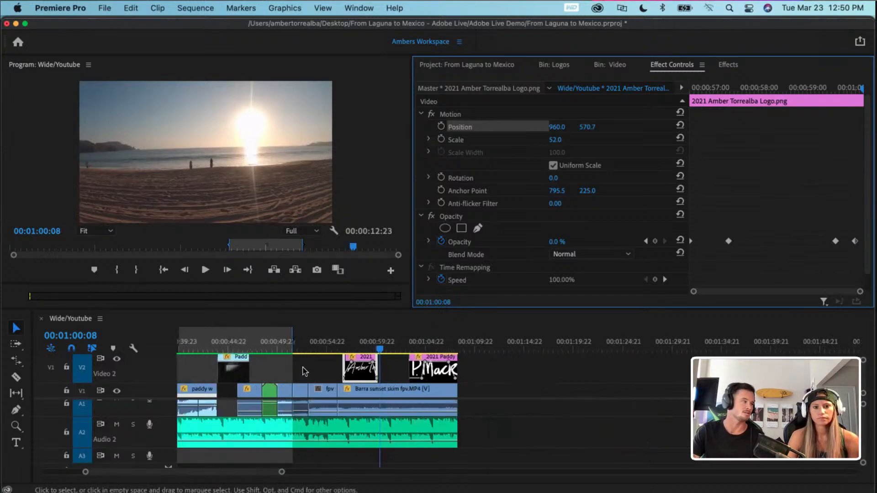
left_click(497, 378)
scroll(497, 378, "up", 5)
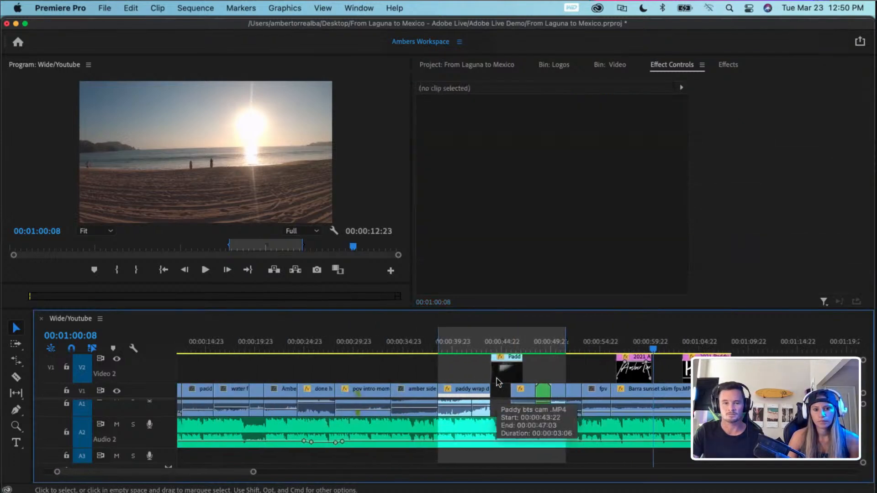
left_click(358, 373)
scroll(358, 374, "up", 4)
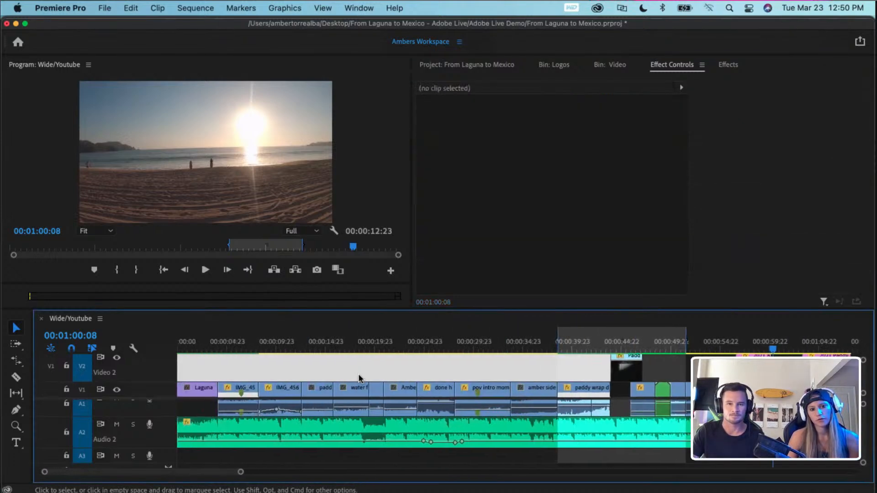
left_click(213, 462)
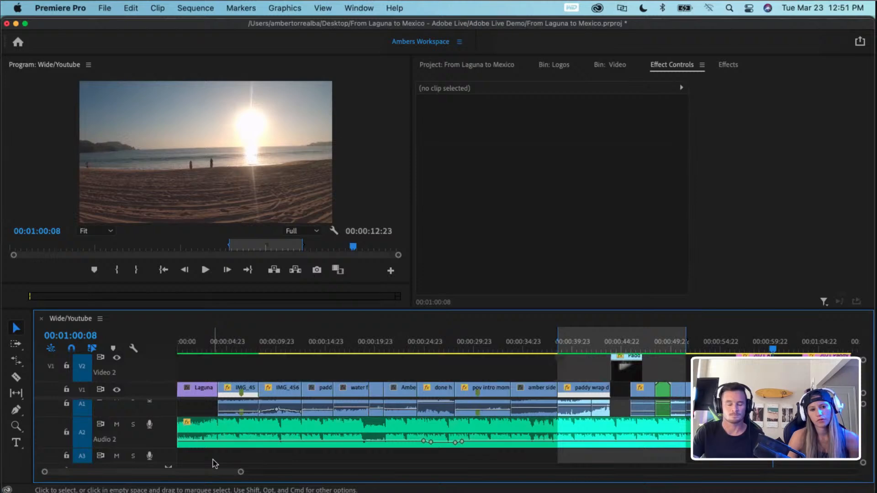
left_click(189, 349)
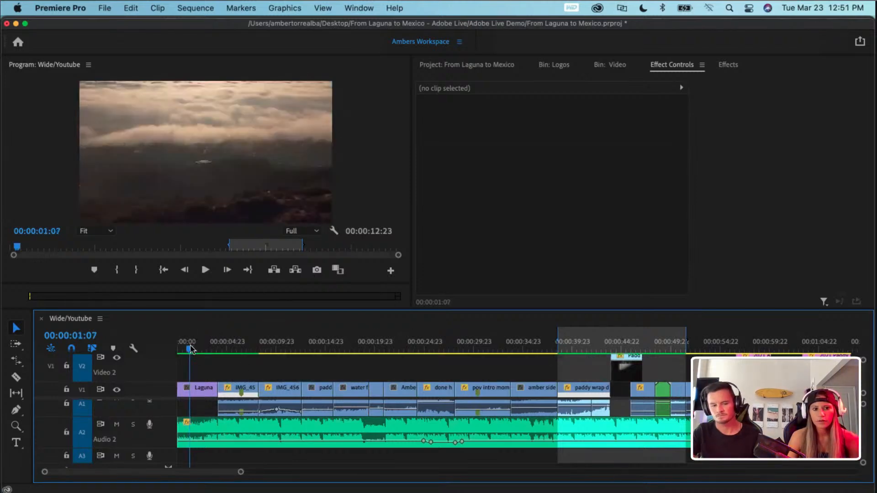
left_click_drag(189, 351, 494, 376)
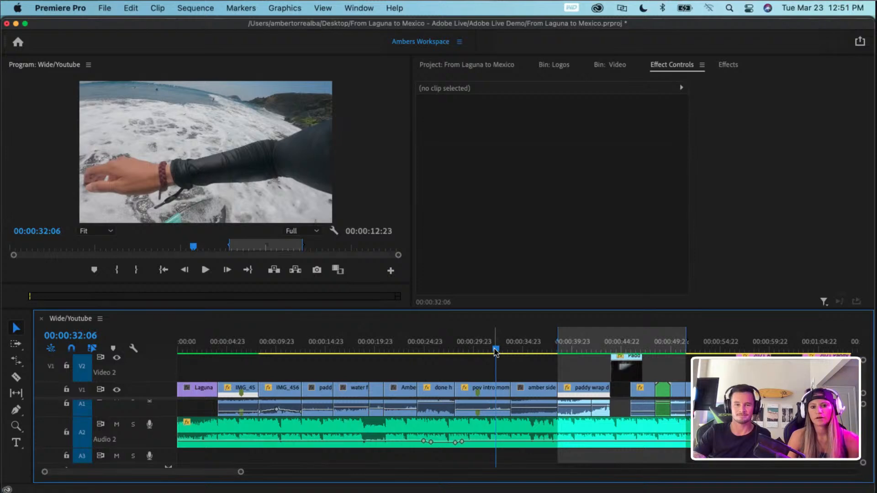
left_click_drag(495, 351, 330, 371)
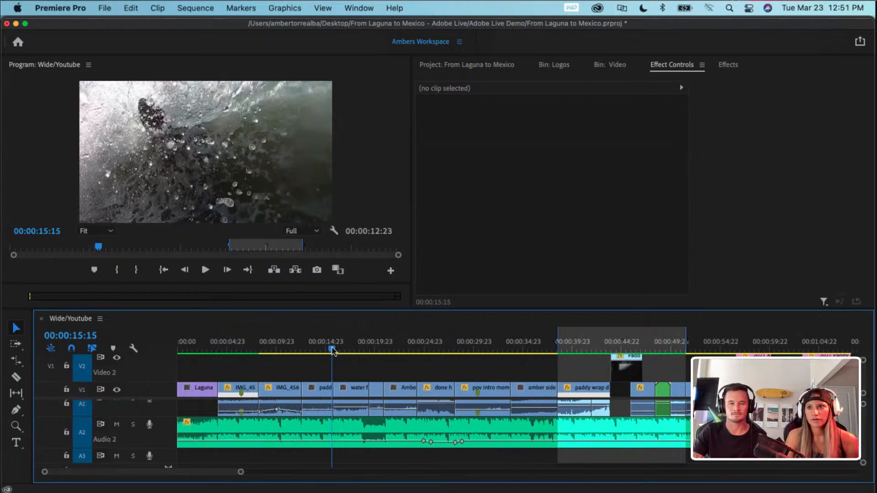
left_click_drag(331, 351, 703, 352)
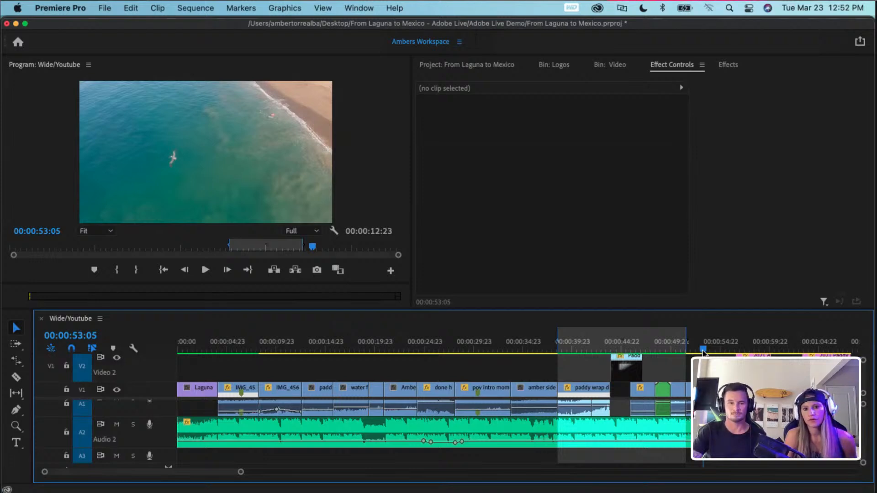
left_click_drag(526, 373, 481, 373)
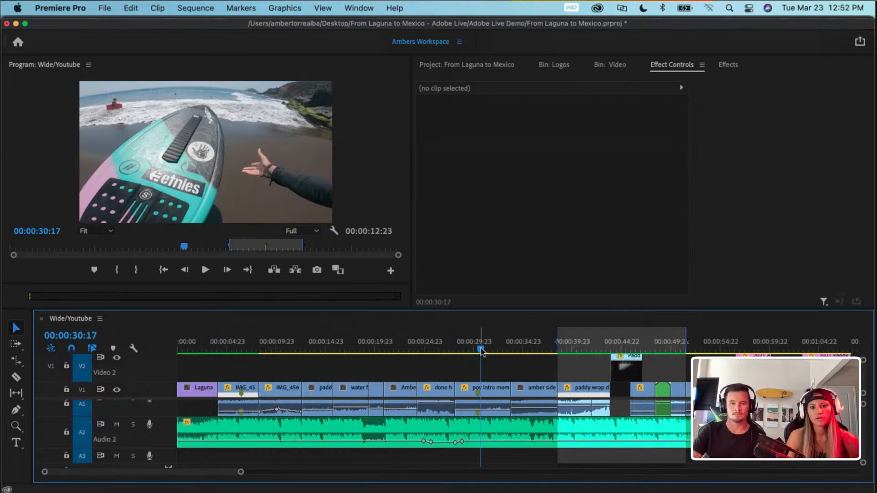
- Select the paddy wrap down big.MP4 clip at 00:00:41:01 and enlarge the program monitor in height and width
left_click_drag(480, 351, 584, 374)
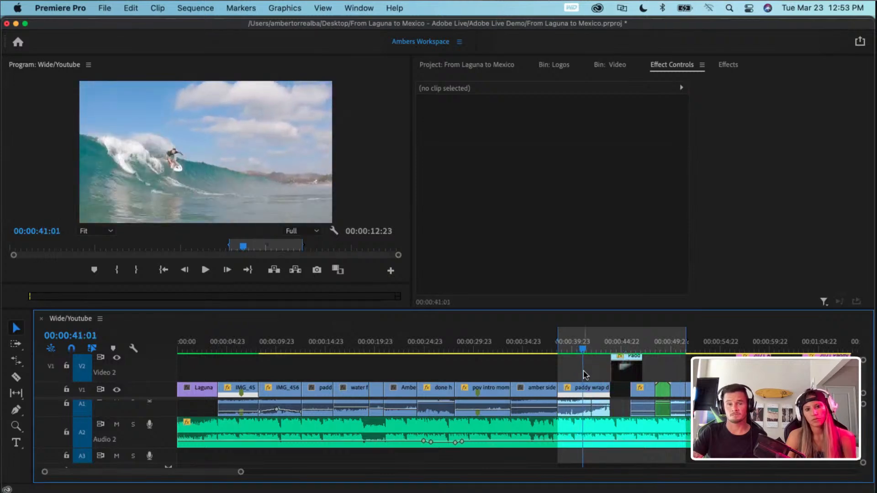
left_click(581, 389)
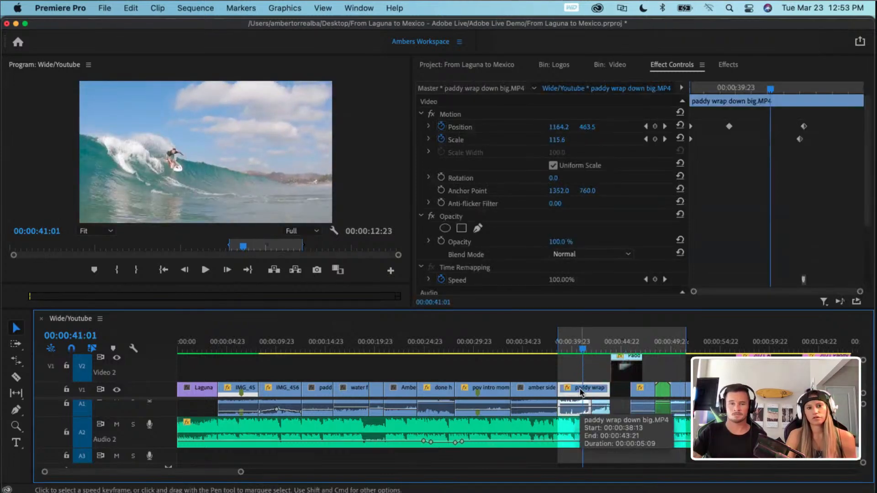
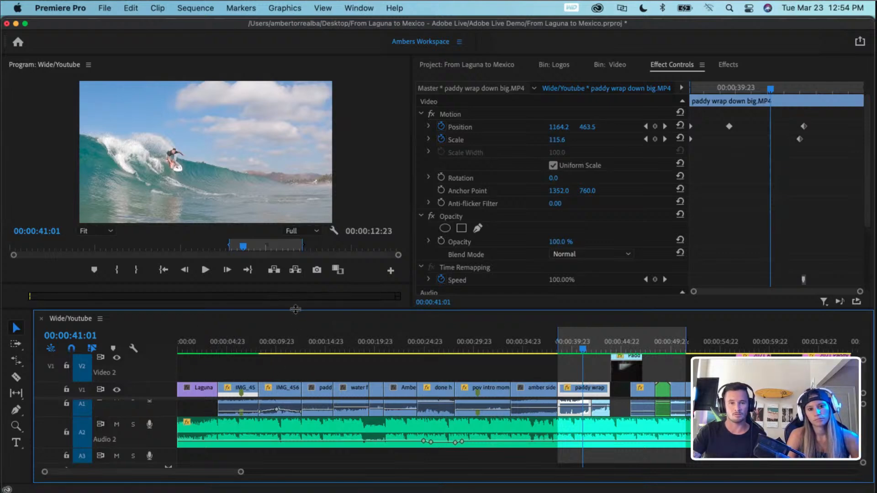
left_click_drag(296, 310, 292, 365)
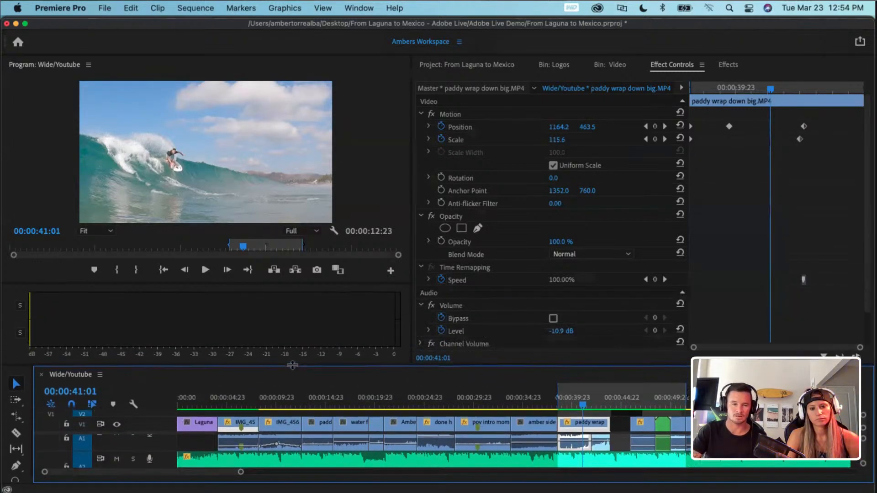
left_click_drag(266, 284, 265, 340)
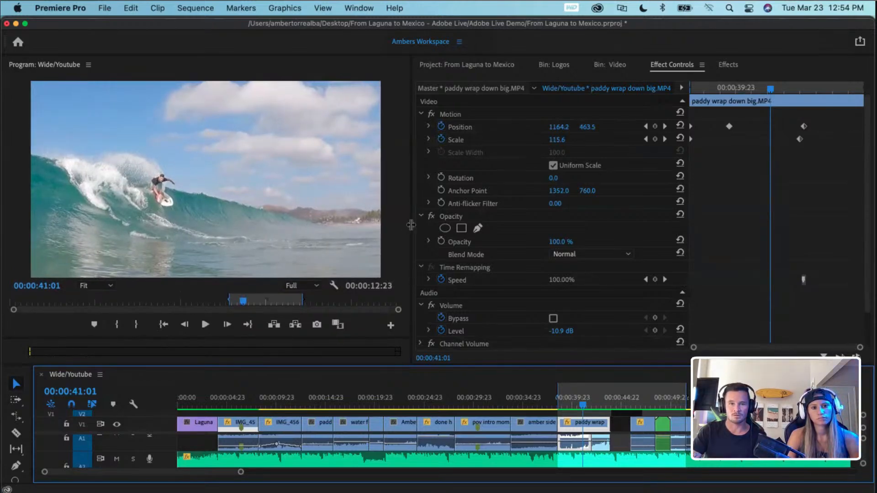
left_click_drag(411, 224, 480, 228)
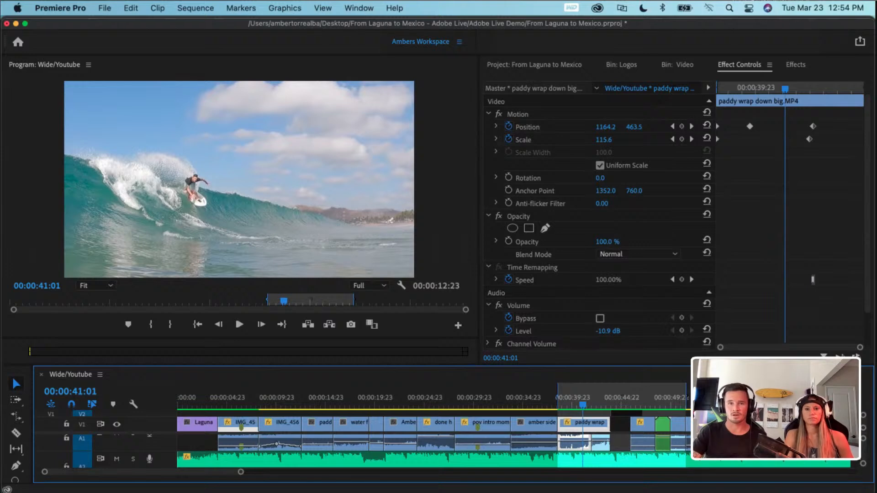
- Show the Lumetri Color controls for the selected surfing clip
key("super+Tab")
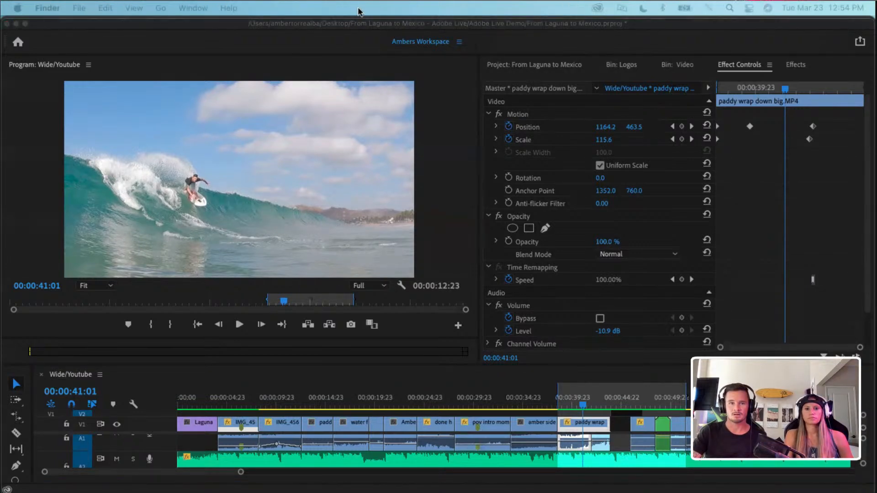
key("super+Tab")
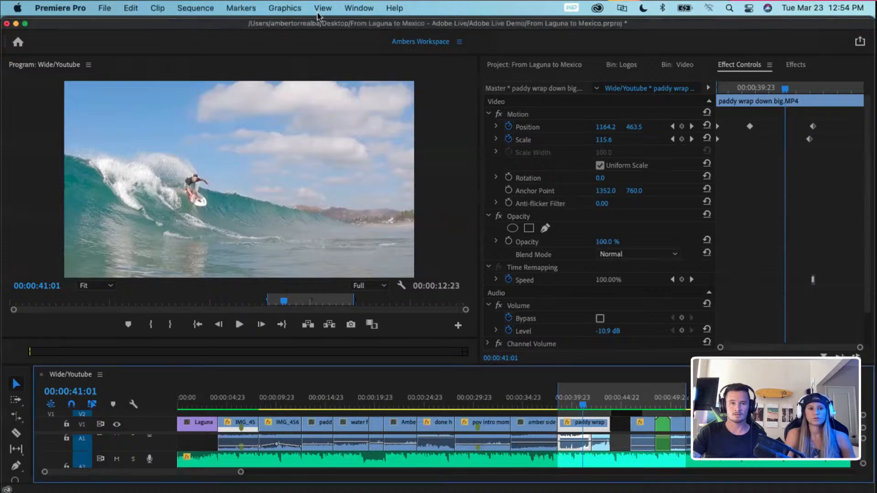
left_click(359, 8)
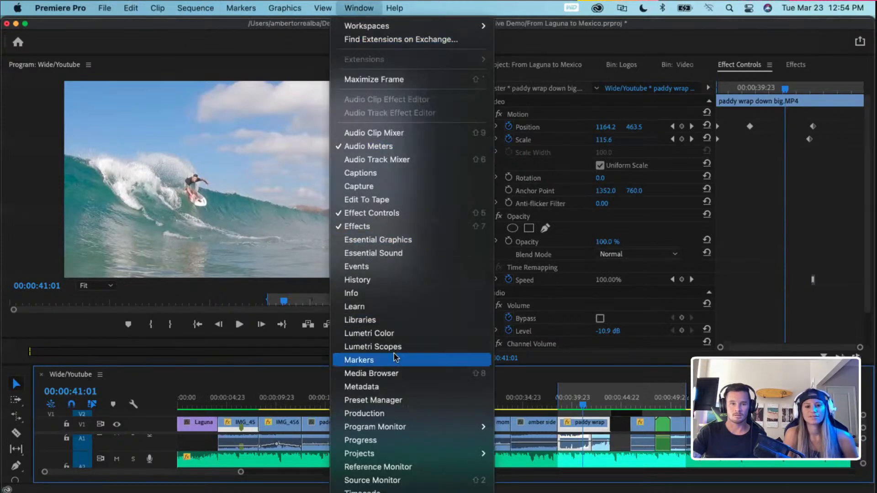
left_click(394, 334)
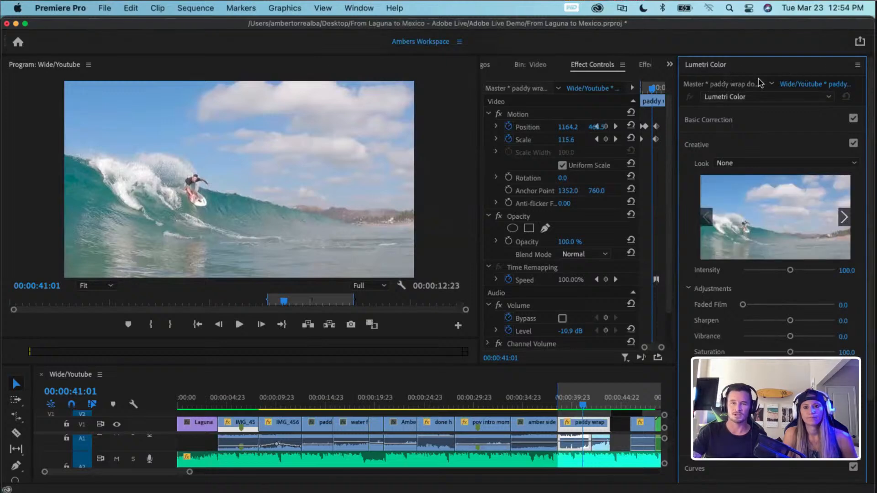
- Dock the Lumetri Color panel in the group with Effect Controls, placing it between the Project panel and the Logos bin
left_click_drag(710, 67, 582, 160)
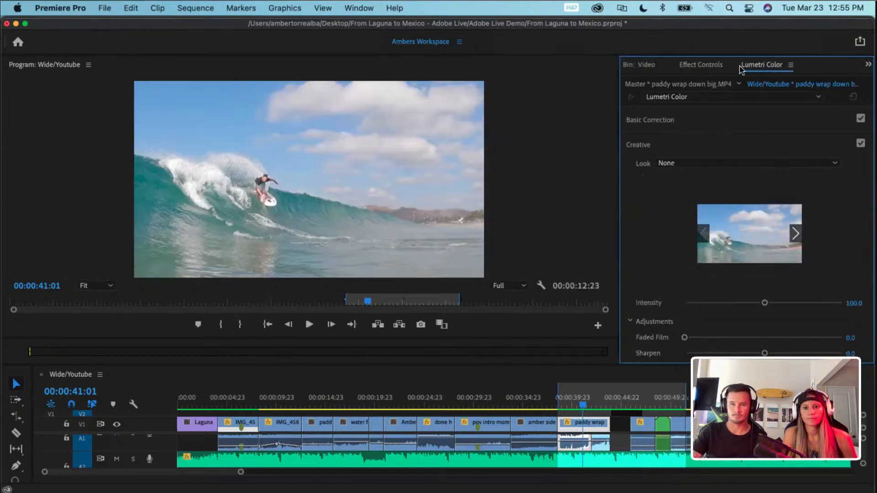
left_click_drag(741, 68, 667, 75)
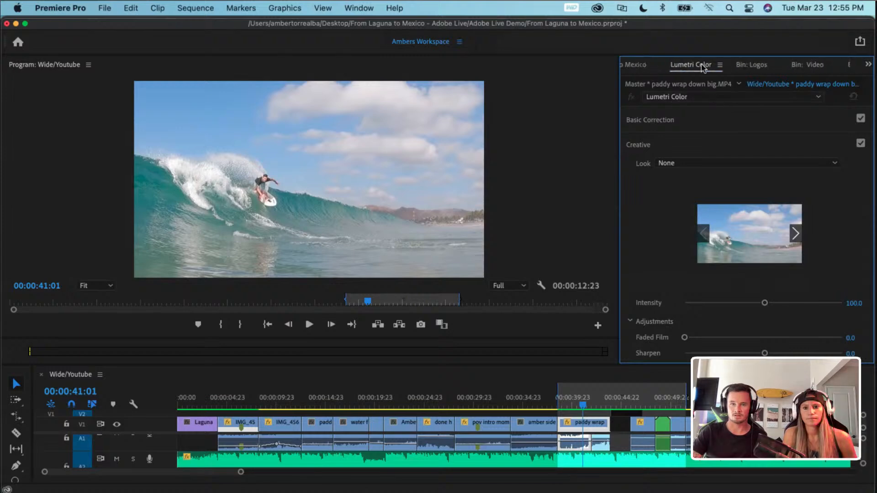
- Raise the surfing clip's basic correction contrast to 63.1
left_click(638, 144)
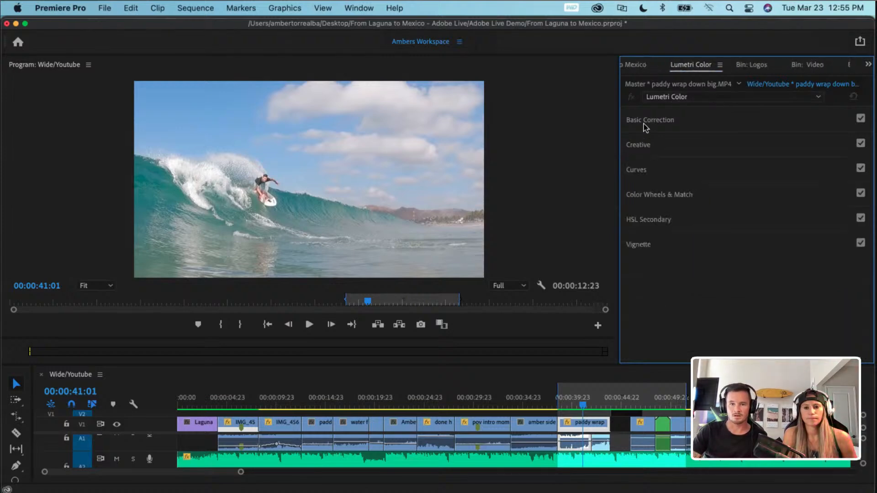
left_click(644, 122)
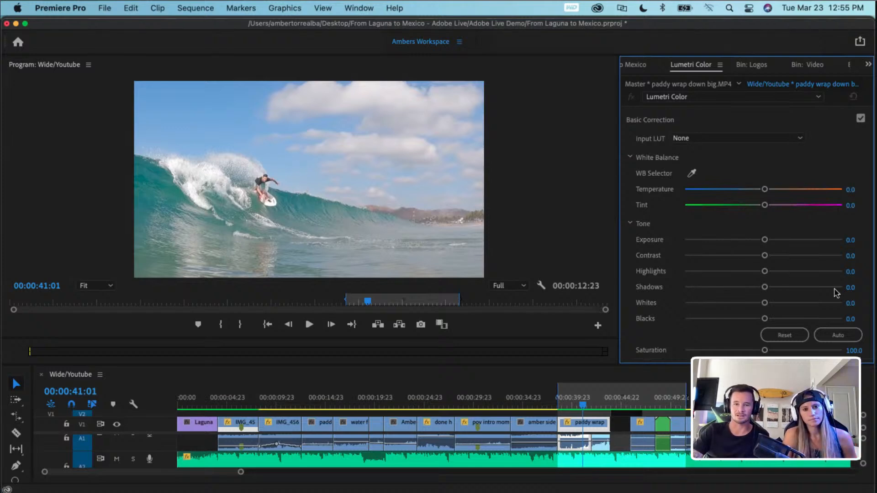
left_click_drag(765, 256, 813, 259)
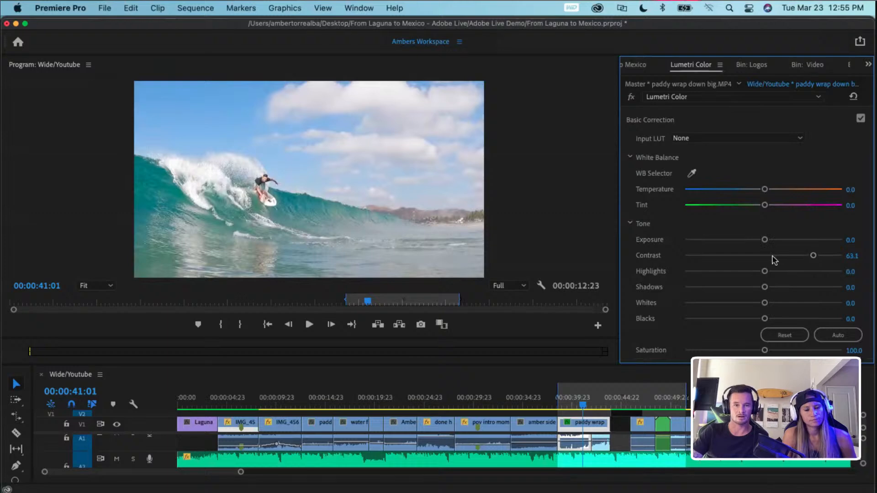
- Shape the white RGB curve into a gentle S, lowering a point in the shadows and raising one in the highlights
scroll(769, 260, "down", 4)
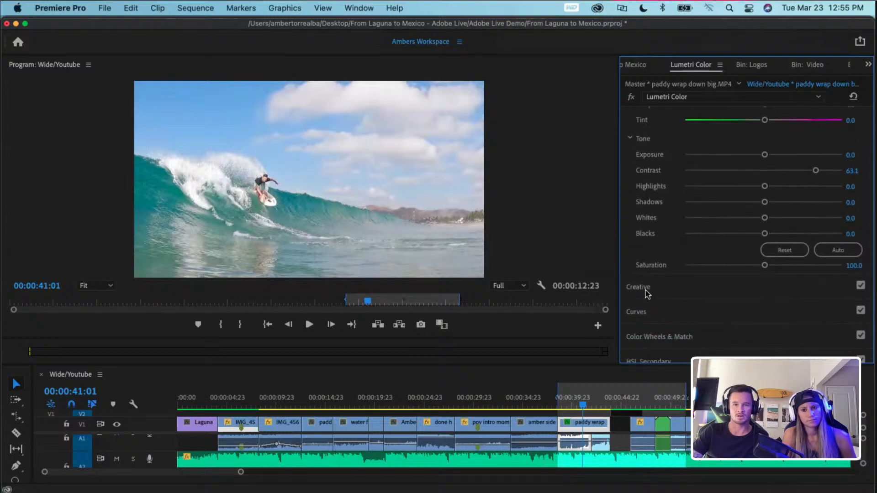
left_click(646, 314)
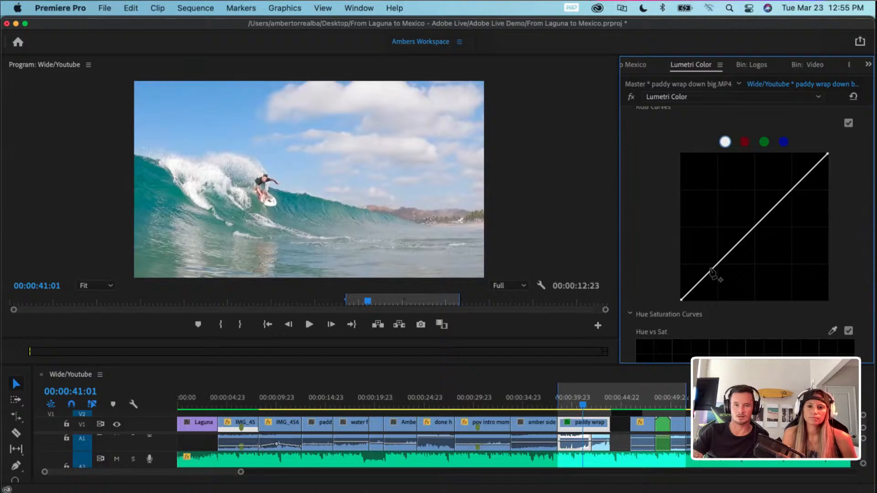
left_click(694, 286)
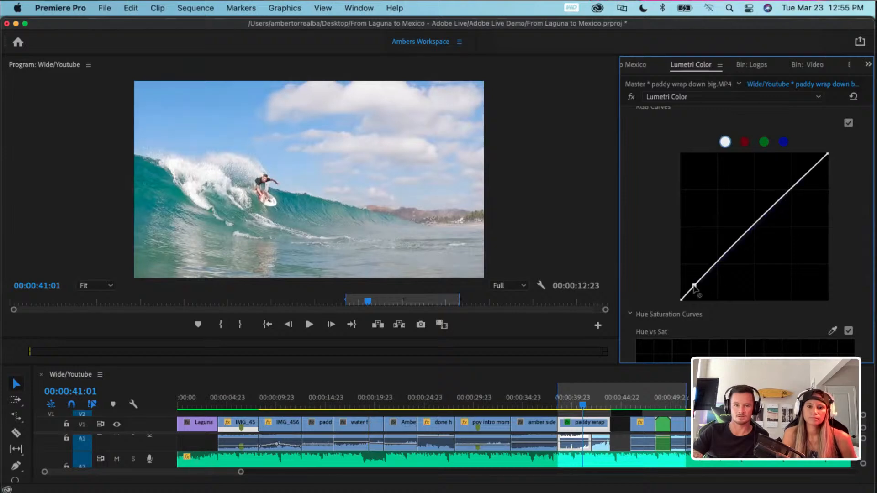
left_click_drag(693, 286, 694, 291)
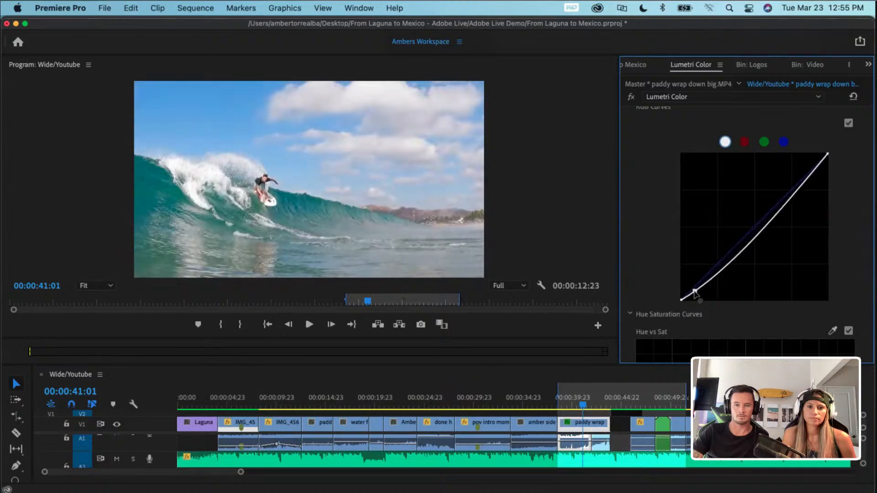
left_click_drag(695, 291, 698, 290)
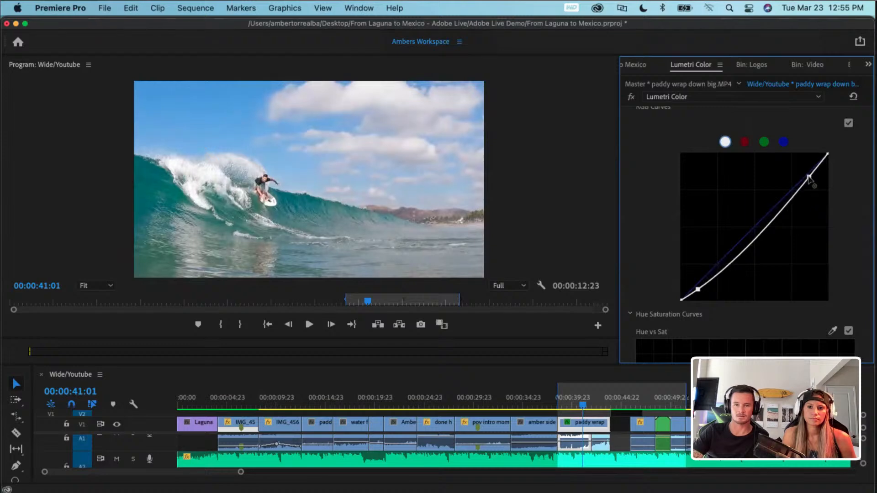
left_click_drag(807, 177, 807, 170)
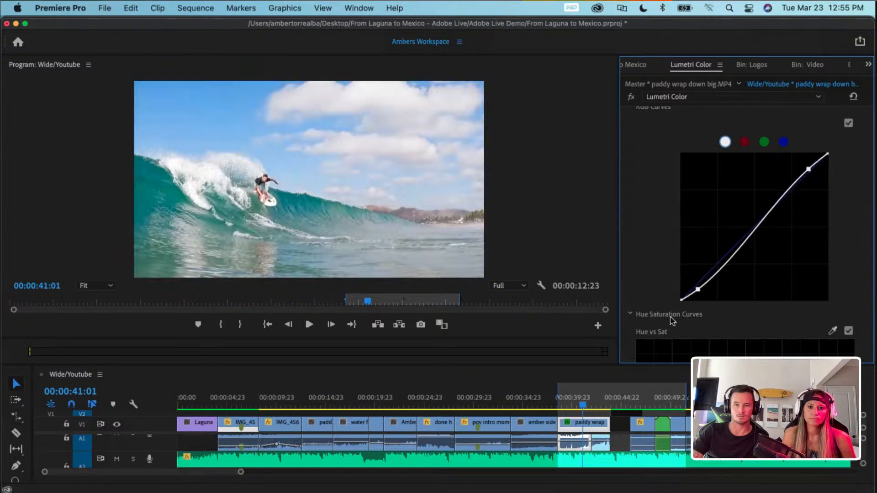
- Adjust the basic correction tones to highlights -59.2, shadows -53.8, whites 10.0 and blacks -16.9
scroll(657, 151, "up", 3)
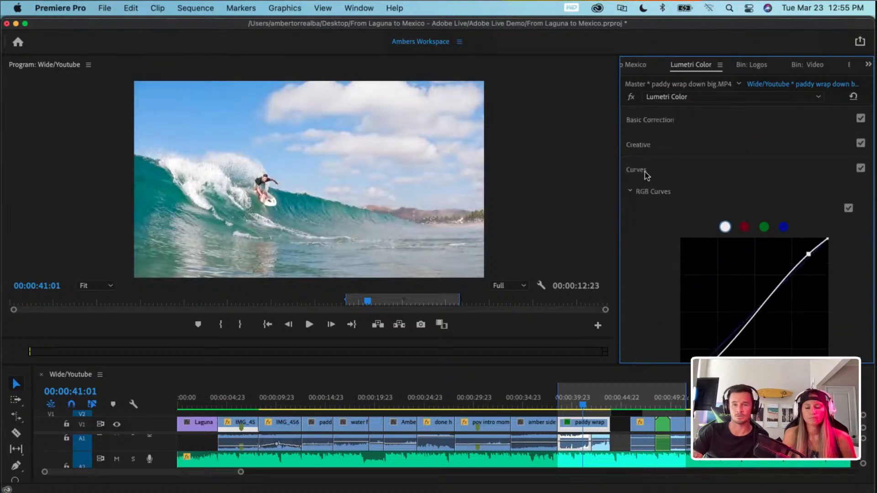
left_click(652, 170)
left_click(666, 123)
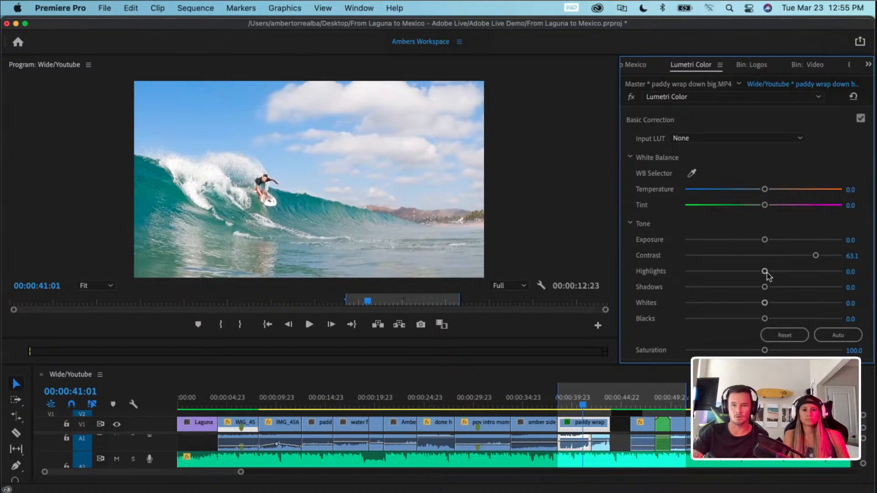
left_click_drag(764, 271, 710, 276)
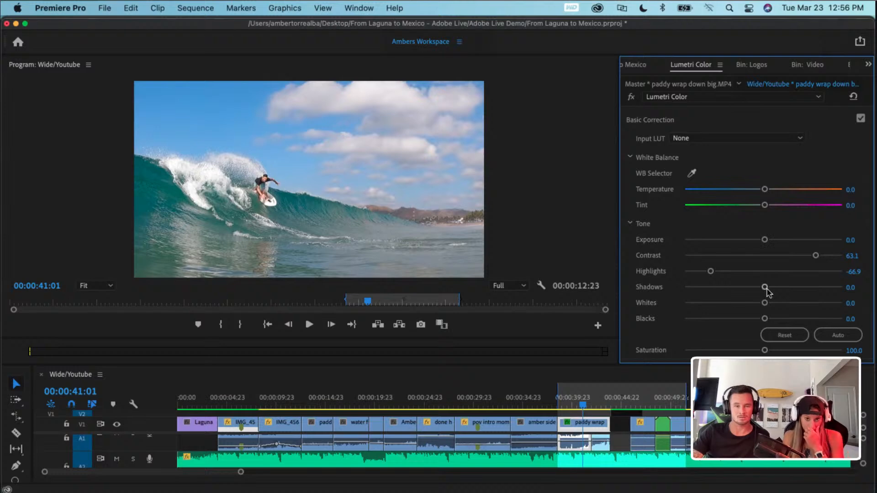
left_click_drag(767, 288, 722, 273)
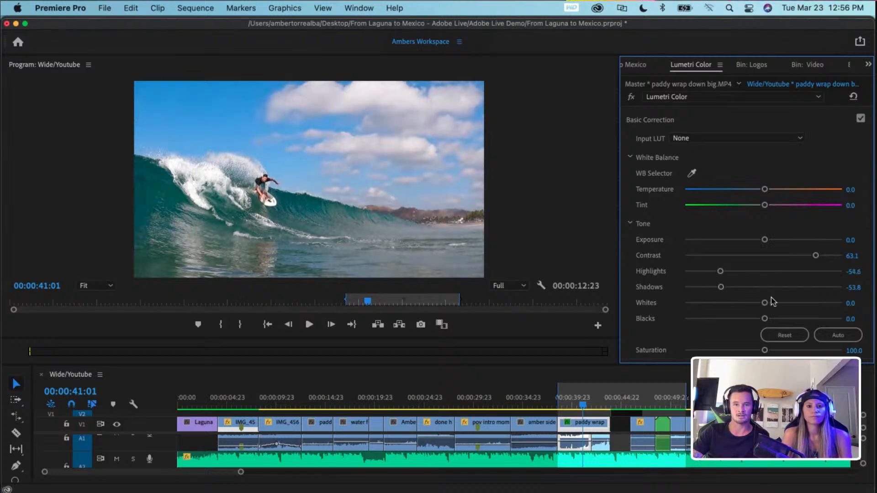
left_click_drag(719, 272, 716, 272)
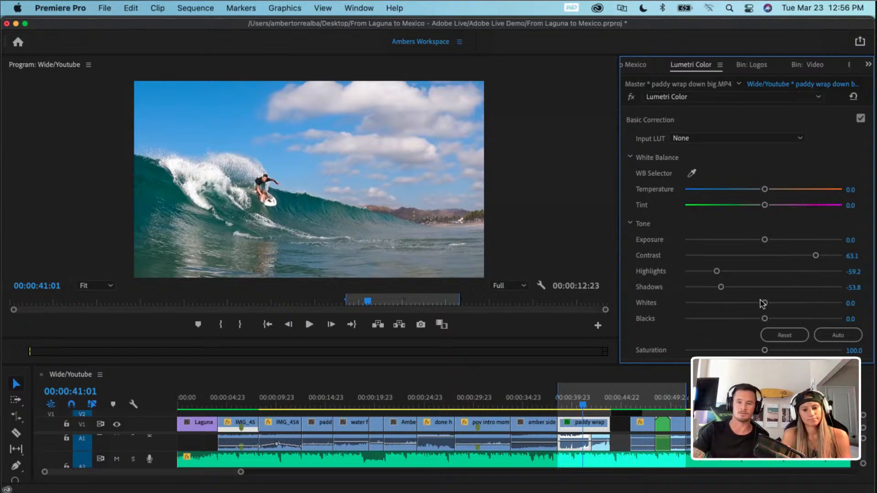
left_click_drag(764, 303, 749, 319)
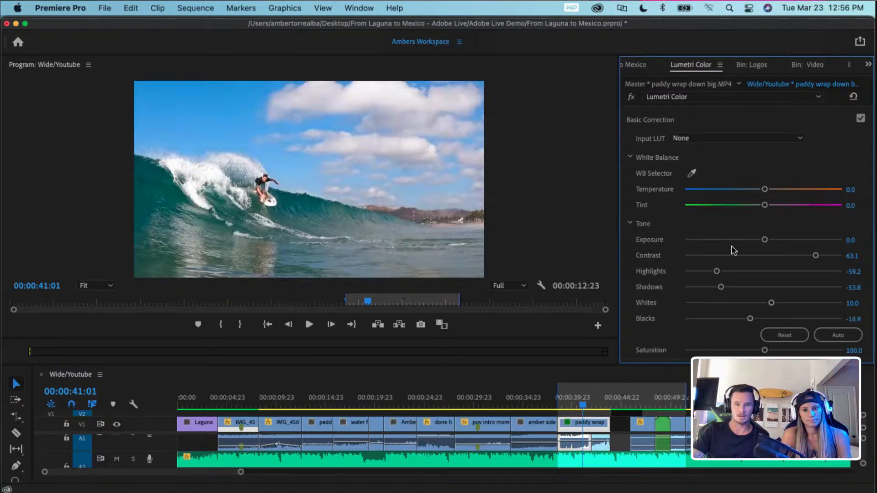
- Compare the surfing clip before and after grading by switching its Lumetri Color effect off and on several times
left_click(820, 69)
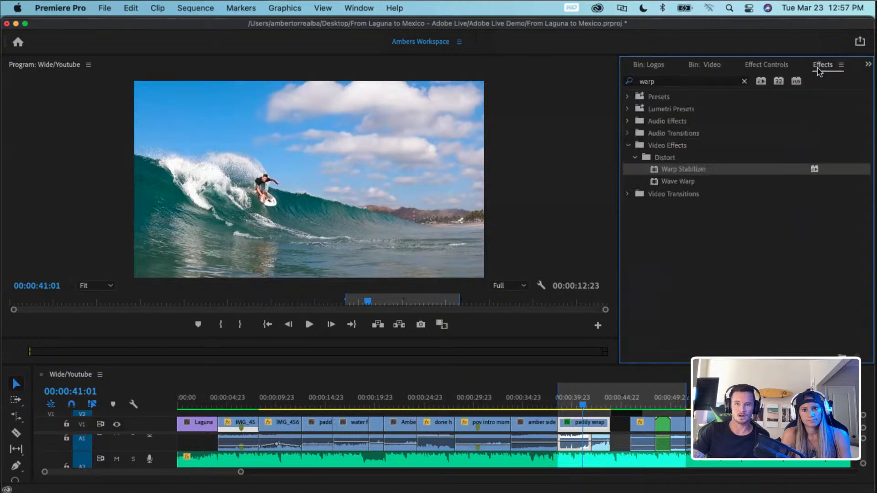
left_click(778, 68)
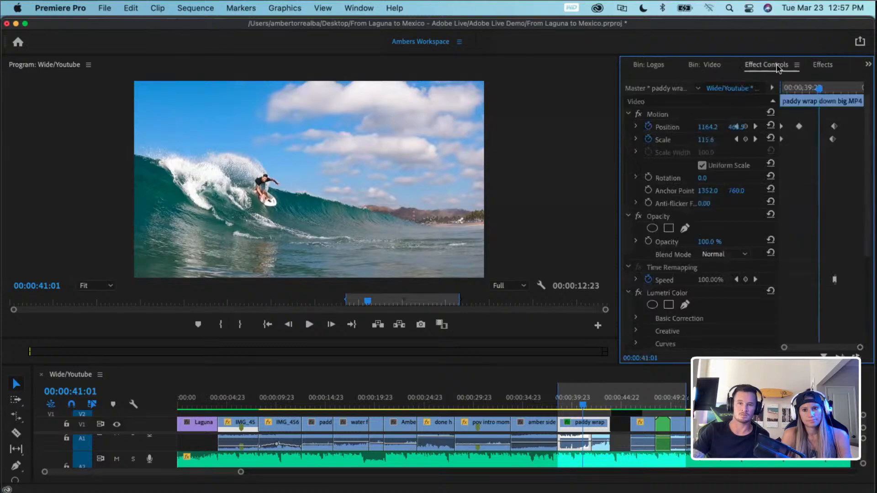
scroll(648, 320, "down", 1)
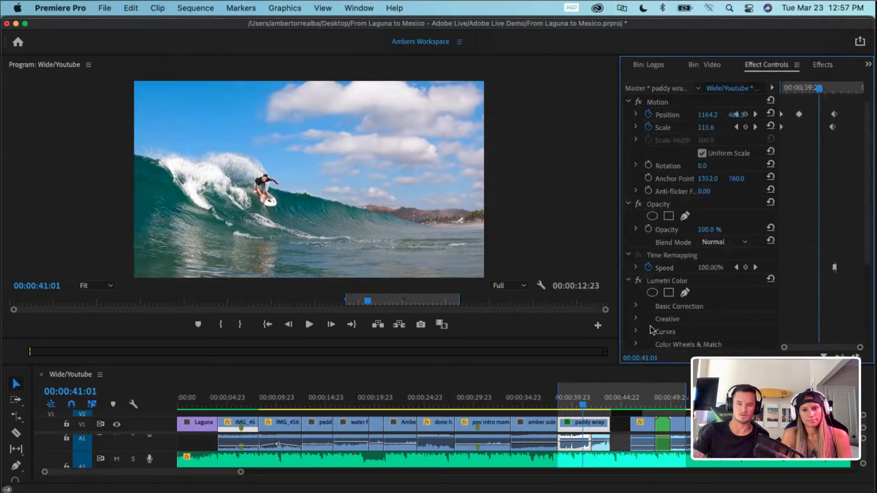
left_click(638, 280)
left_click(639, 280)
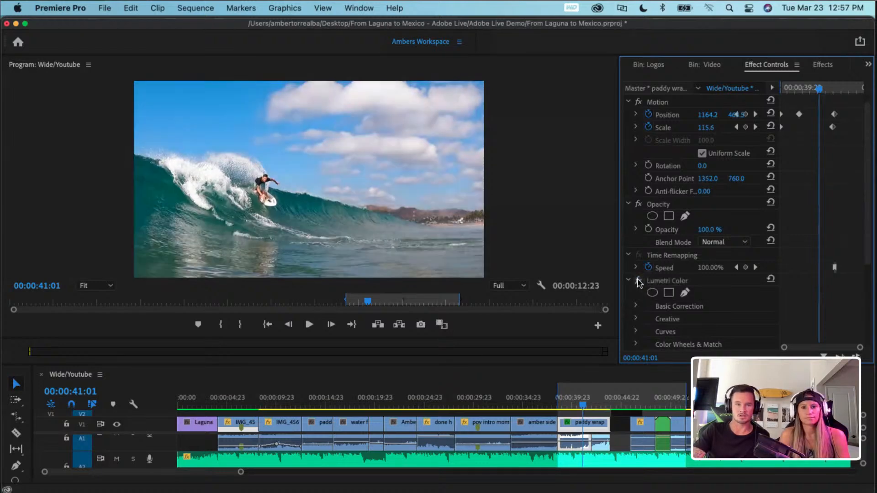
left_click(638, 280)
left_click(638, 280)
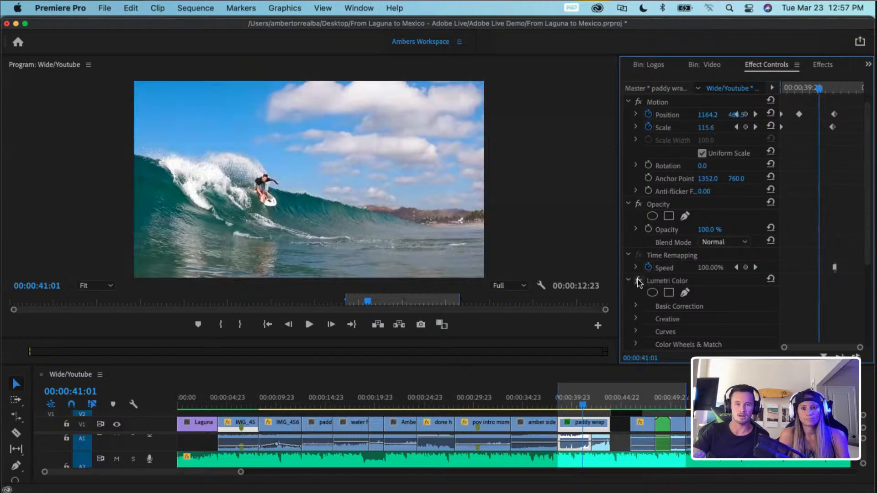
left_click(639, 280)
left_click(638, 280)
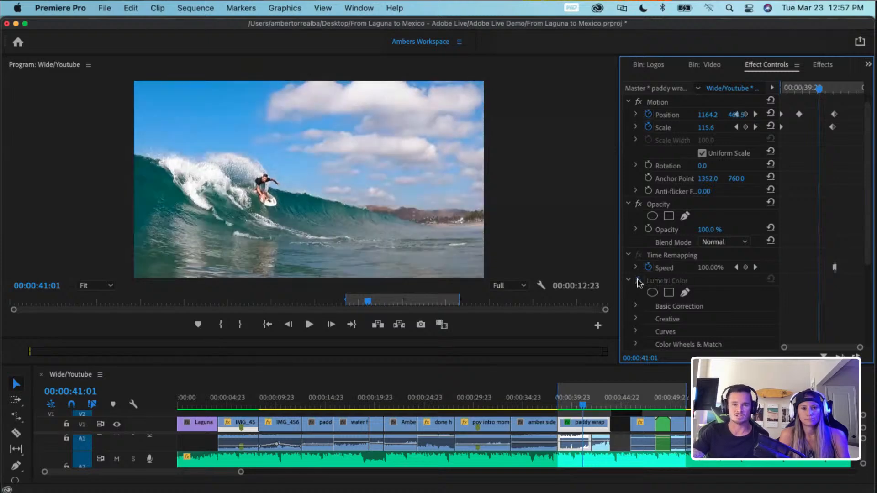
left_click(638, 280)
left_click(639, 280)
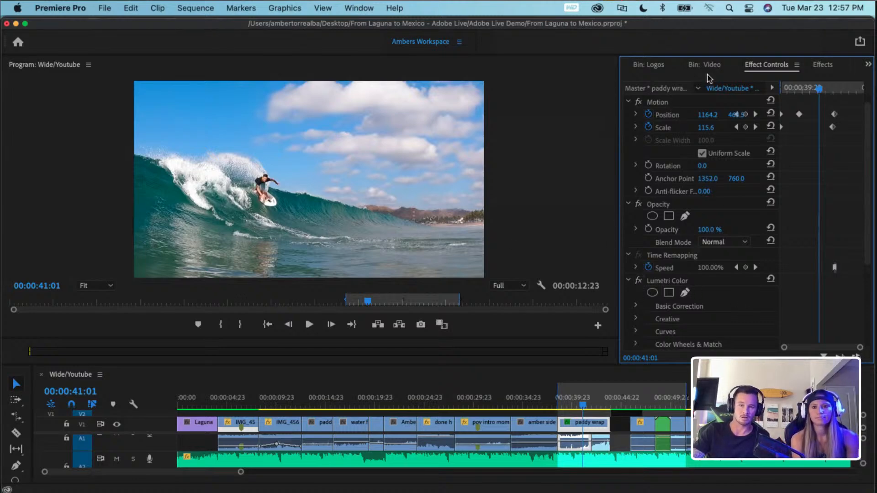
- Set the clip's creative adjustments to vibrance 34.6 and saturation 96.2
scroll(679, 64, "up", 4)
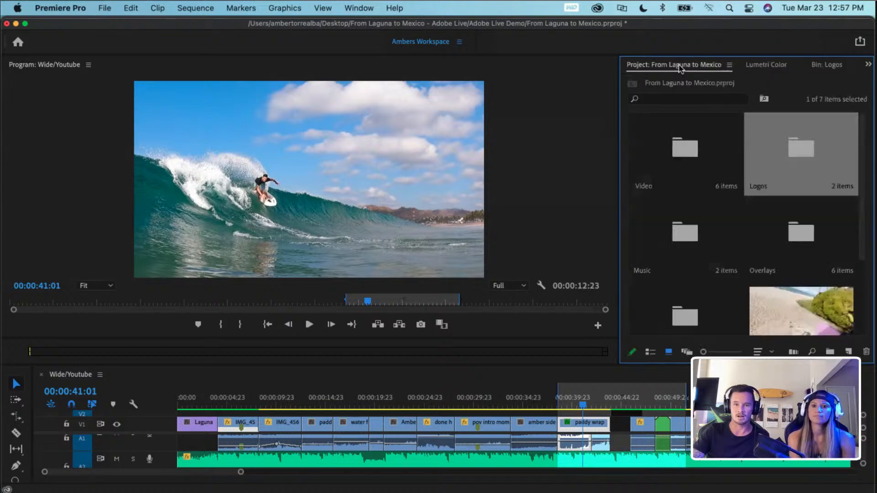
left_click(763, 67)
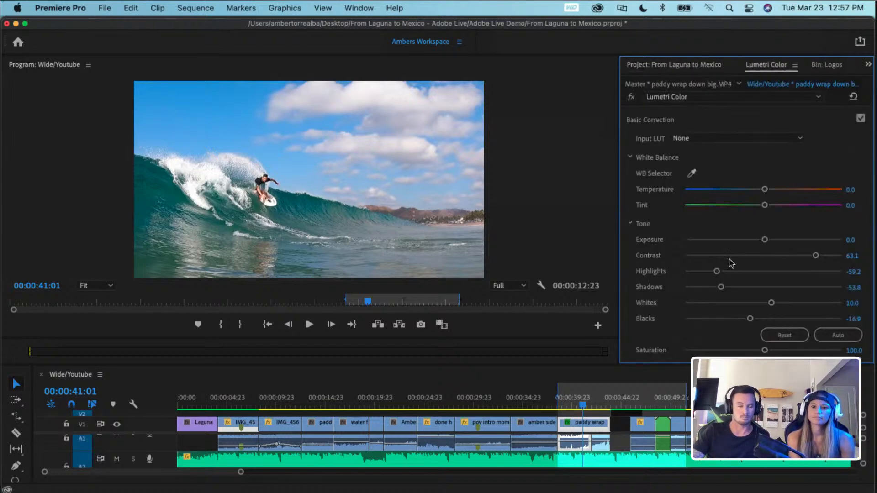
scroll(738, 264, "down", 2)
scroll(737, 264, "down", 2)
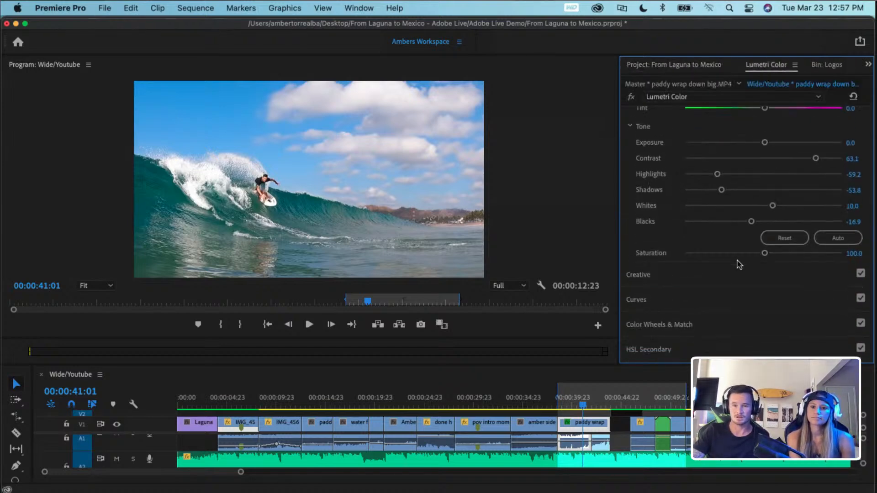
left_click(646, 277)
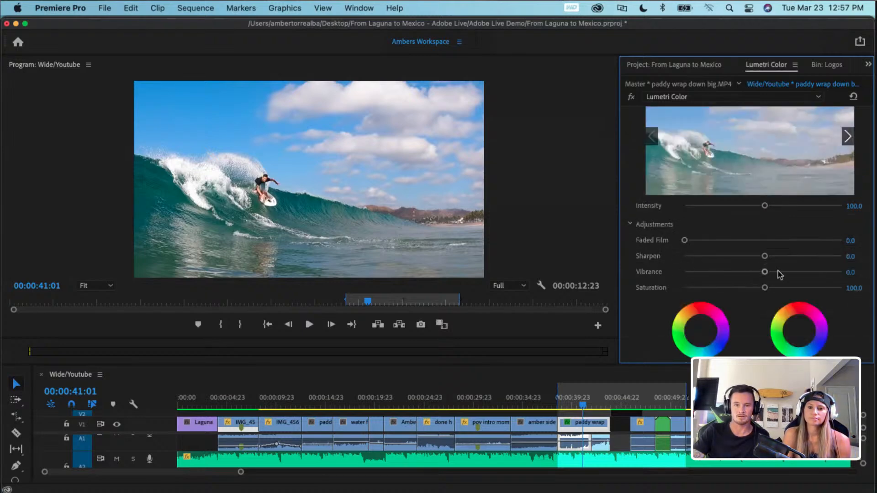
left_click_drag(765, 272, 779, 274)
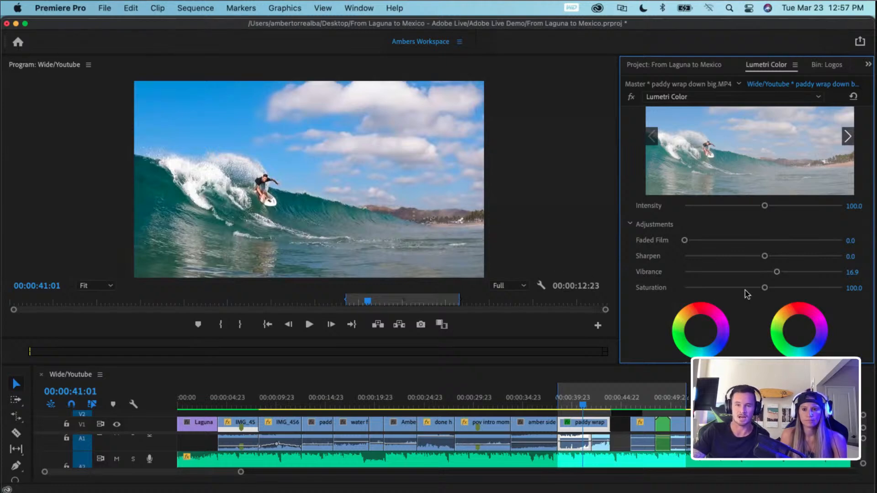
left_click_drag(776, 272, 781, 273)
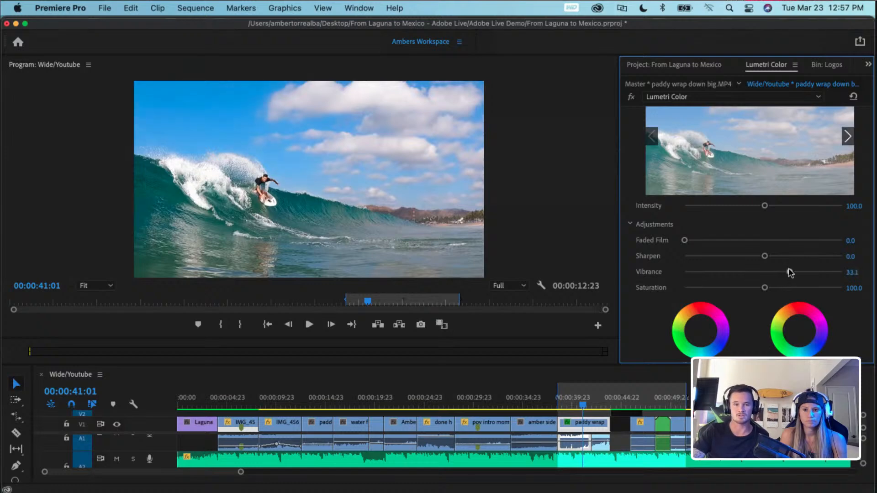
left_click_drag(764, 288, 761, 289)
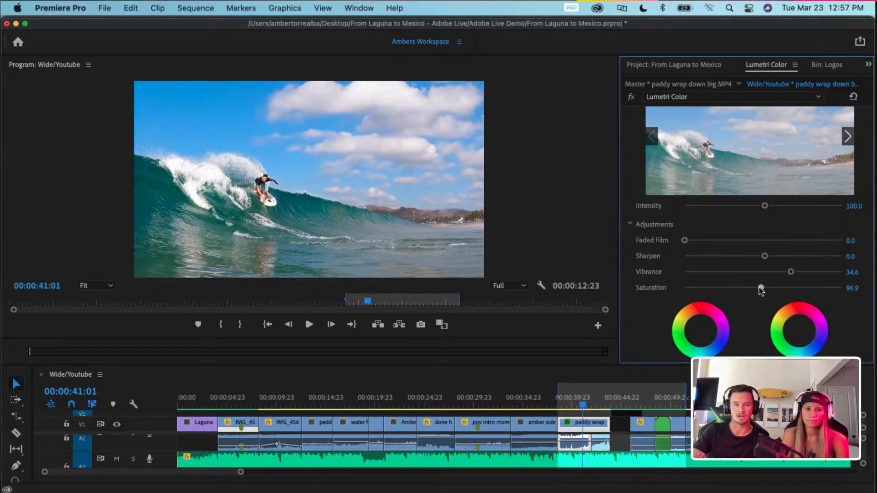
left_click_drag(760, 289, 760, 288)
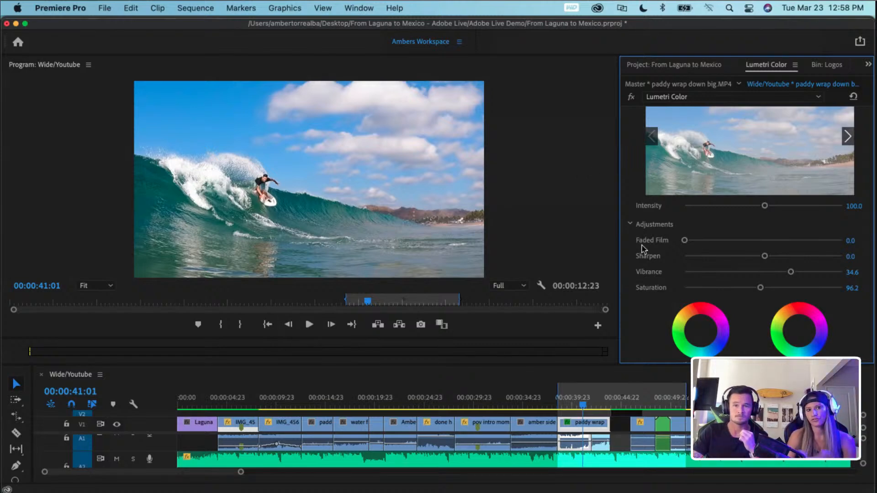
- Switch from the Creative settings to the Curves settings and widen the view of the hue saturation curves
scroll(720, 274, "up", 3)
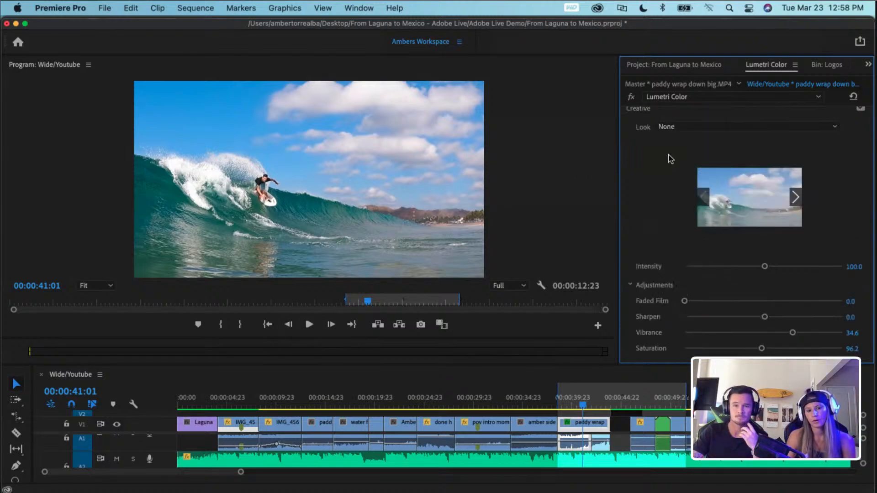
left_click(635, 115)
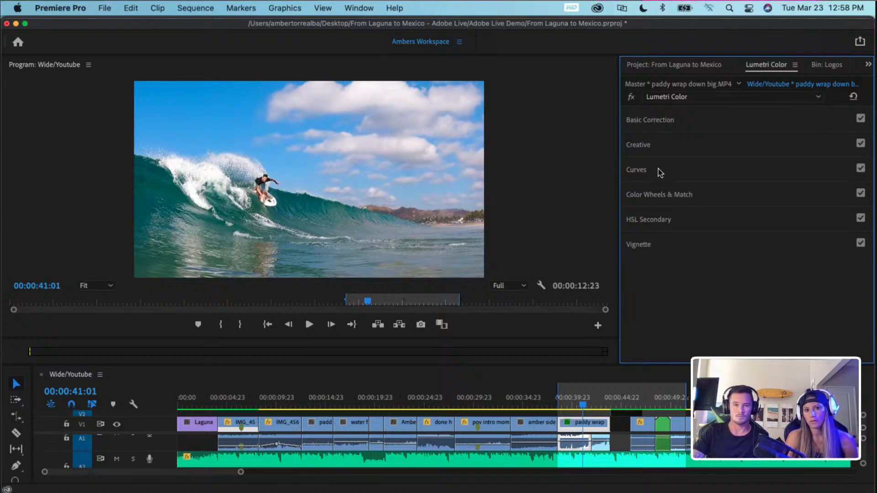
left_click(660, 172)
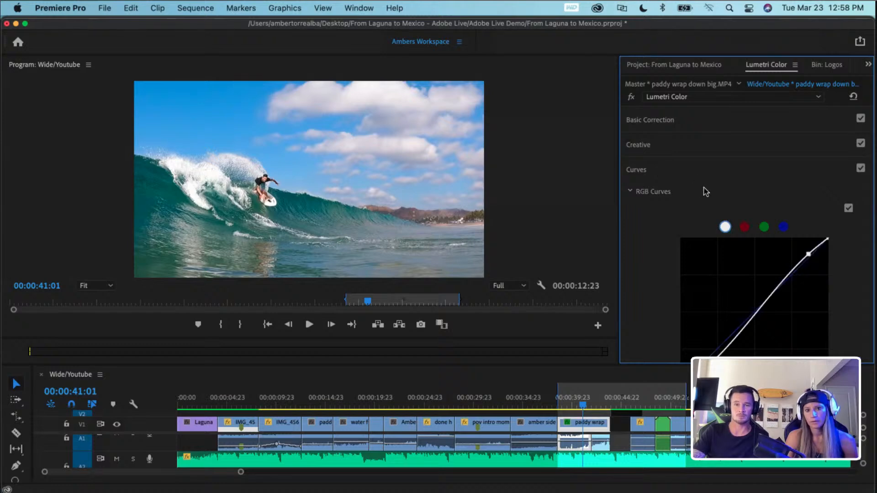
scroll(704, 190, "down", 5)
scroll(735, 221, "down", 5)
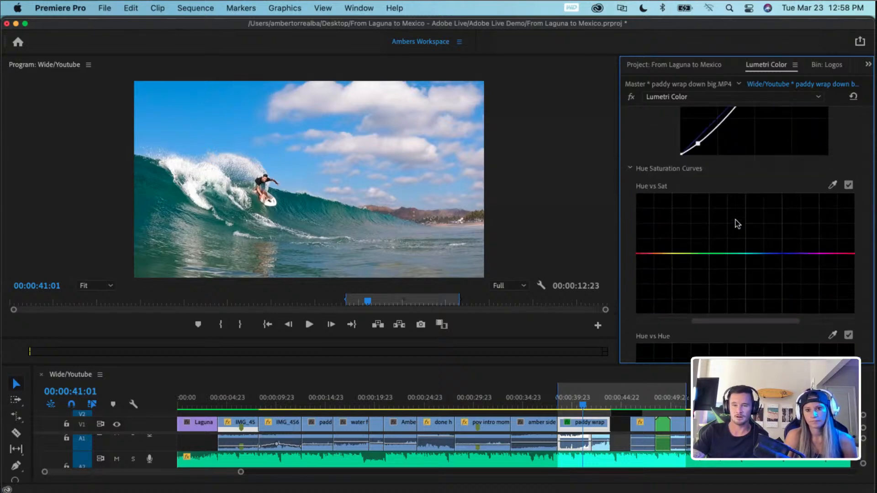
scroll(736, 220, "up", 5)
scroll(737, 223, "down", 3)
scroll(737, 224, "down", 4)
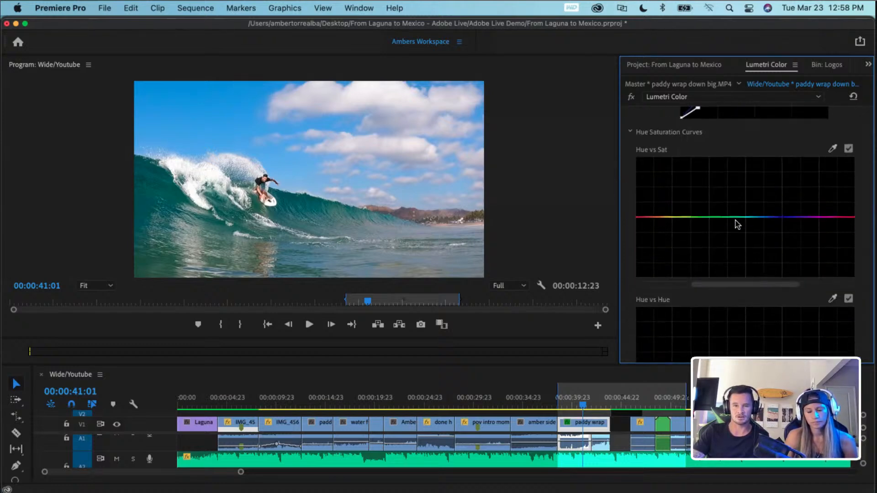
scroll(736, 222, "down", 1)
scroll(737, 223, "up", 1)
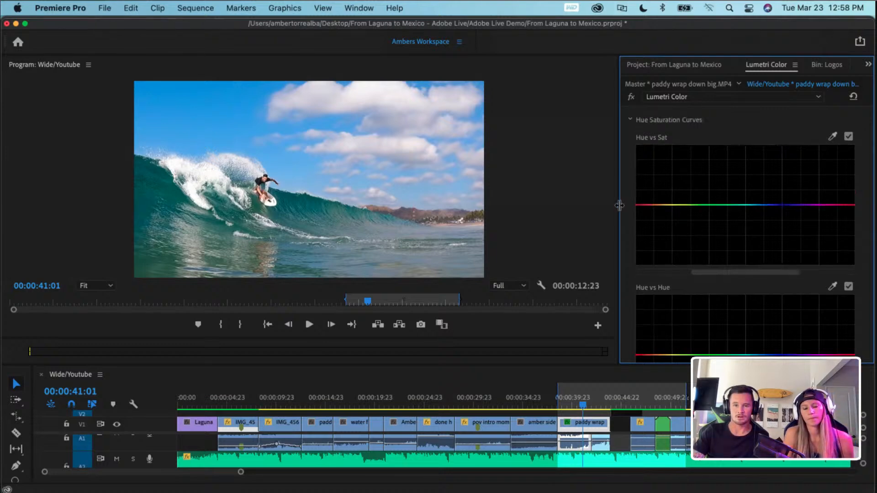
left_click_drag(619, 206, 450, 204)
scroll(548, 159, "up", 1)
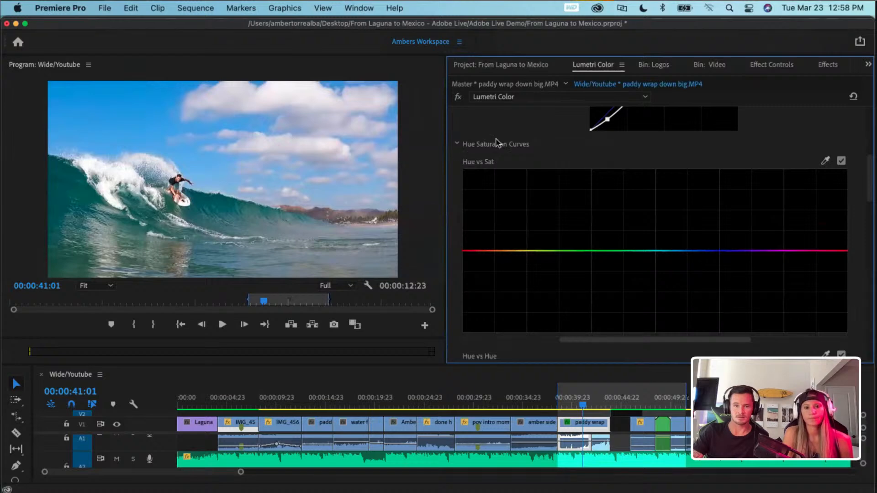
- Look through the hue saturation curves, including Hue vs Sat, Hue vs Hue, Hue vs Luma and Luma vs Sat
scroll(540, 190, "down", 6)
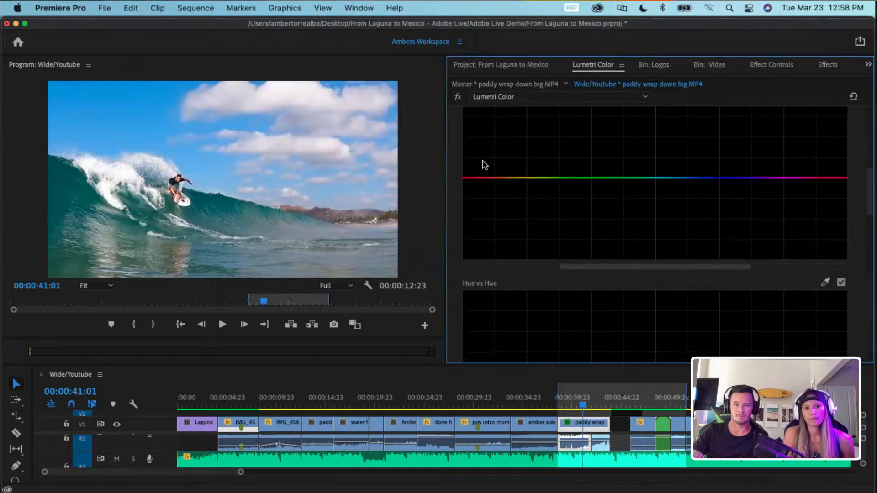
scroll(524, 218, "down", 6)
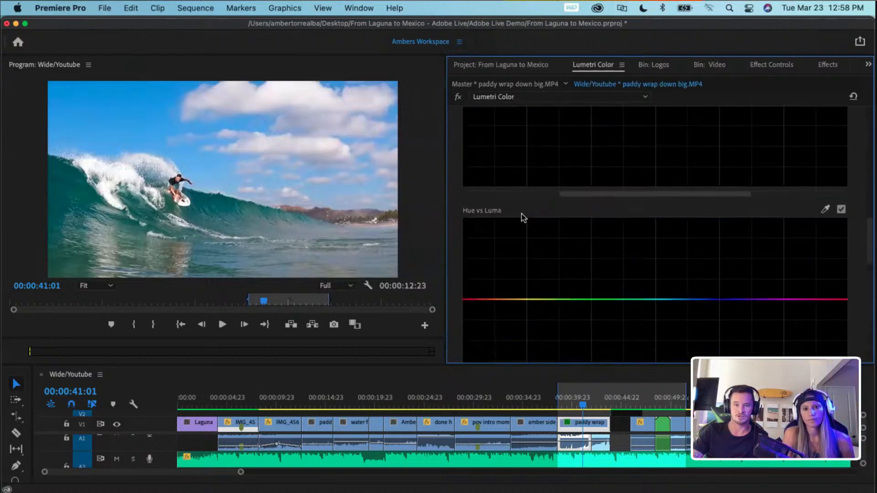
scroll(524, 218, "up", 3)
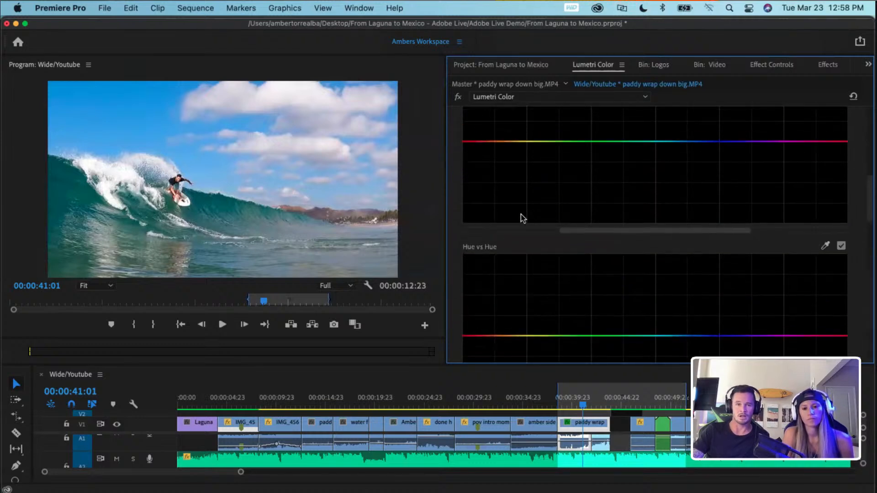
scroll(521, 215, "down", 2)
scroll(521, 215, "down", 5)
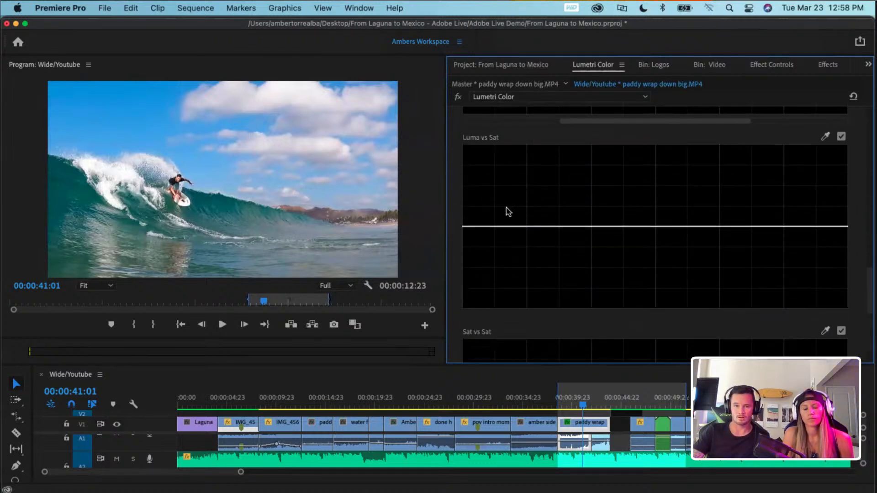
scroll(505, 210, "down", 3)
scroll(507, 215, "up", 5)
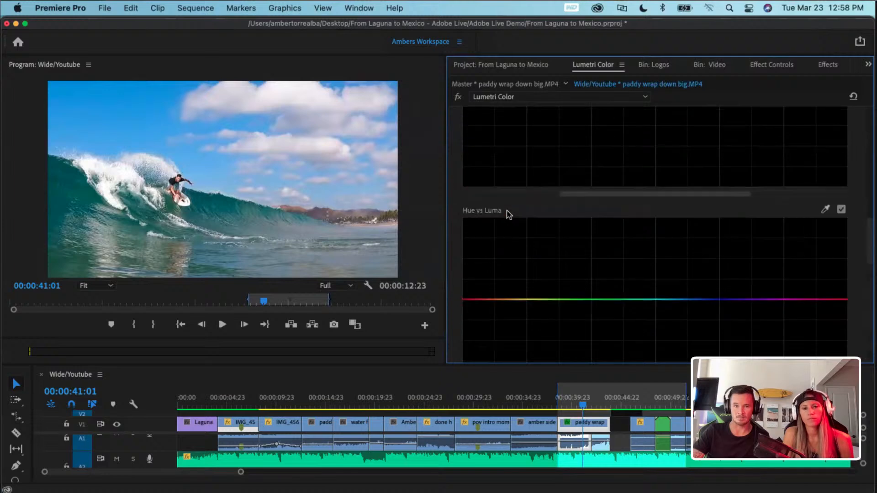
scroll(505, 209, "up", 2)
scroll(492, 256, "down", 4)
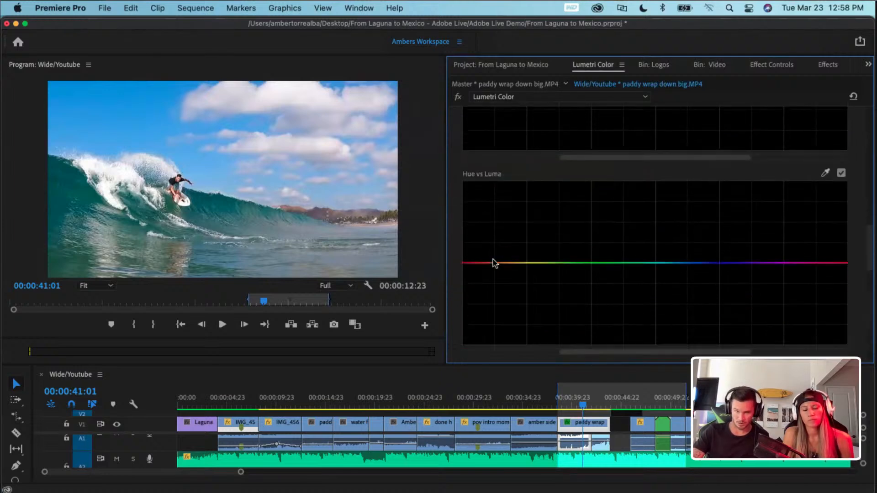
scroll(492, 259, "up", 4)
scroll(492, 264, "up", 6)
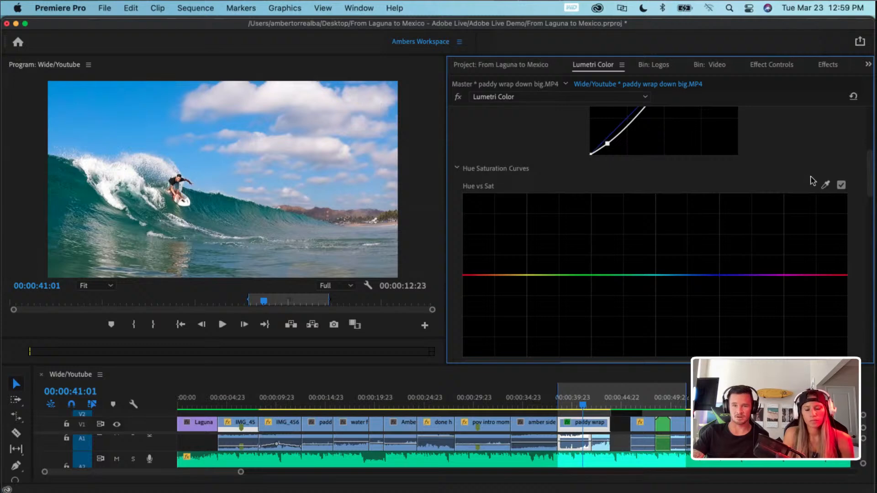
- Try lowering the sampled sky blues on the Hue vs Sat curve, denying the screen recording request, and reset the curve
left_click(826, 185)
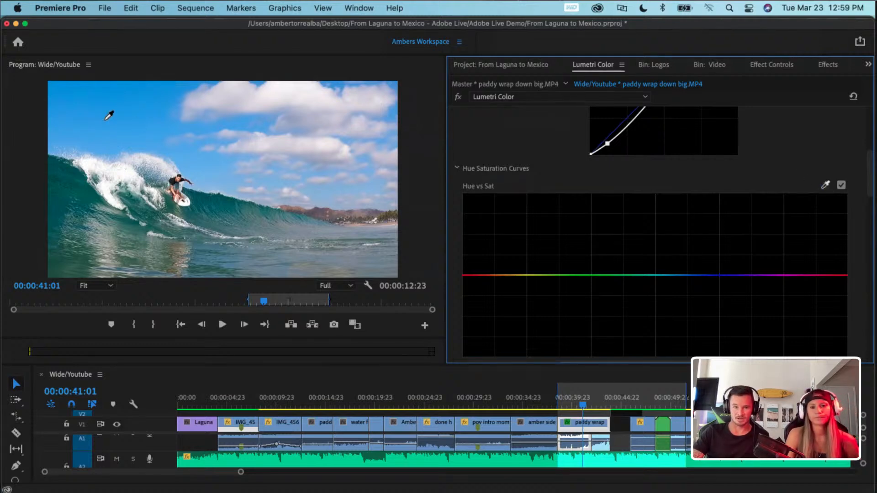
left_click(114, 111)
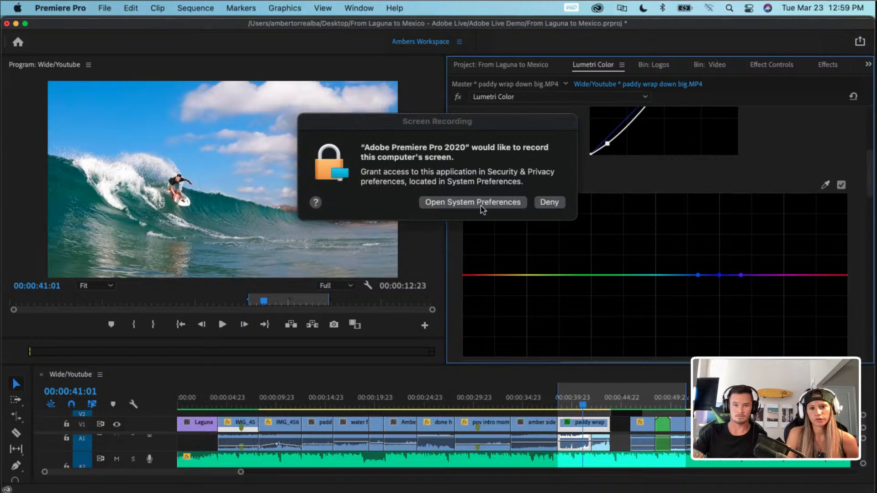
left_click(557, 207)
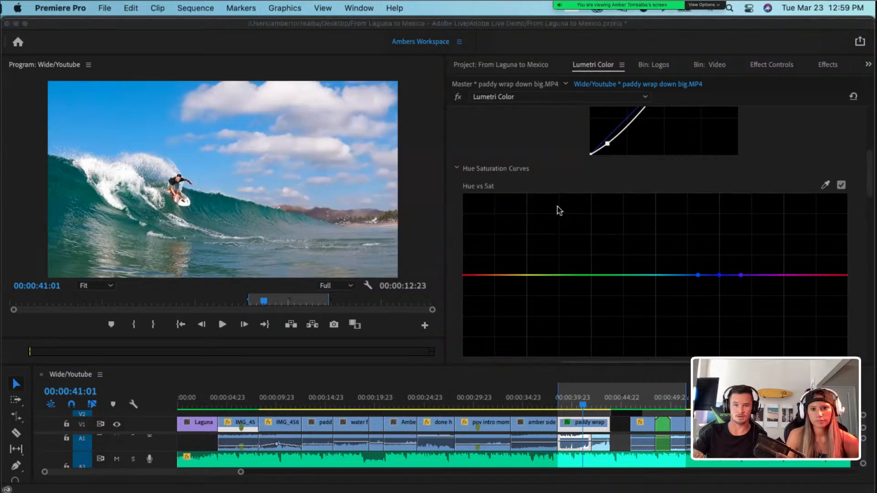
left_click(824, 187)
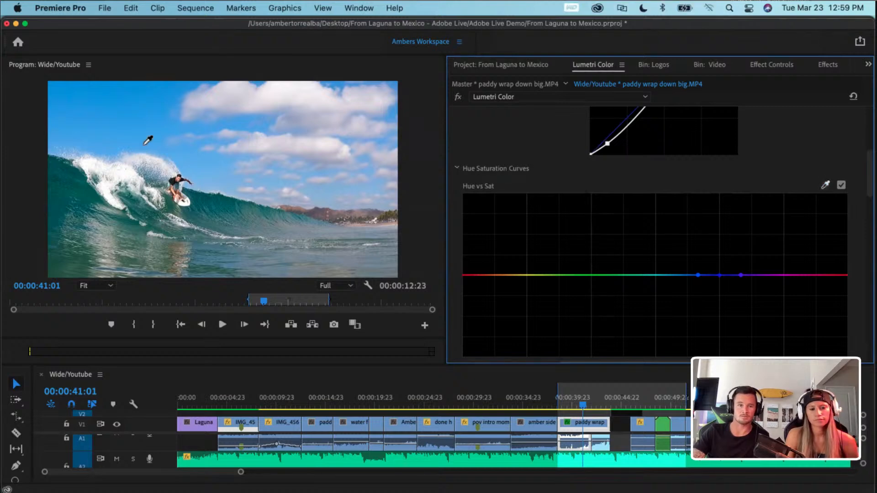
left_click(130, 98)
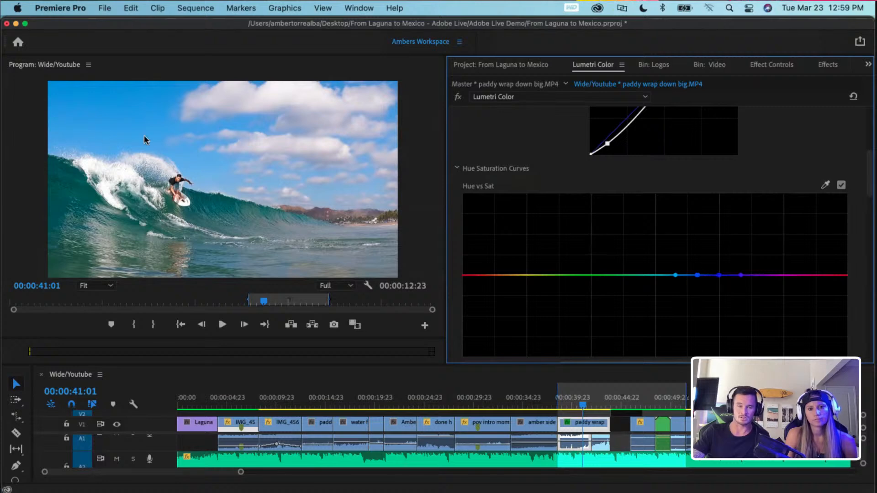
left_click_drag(696, 276, 728, 305)
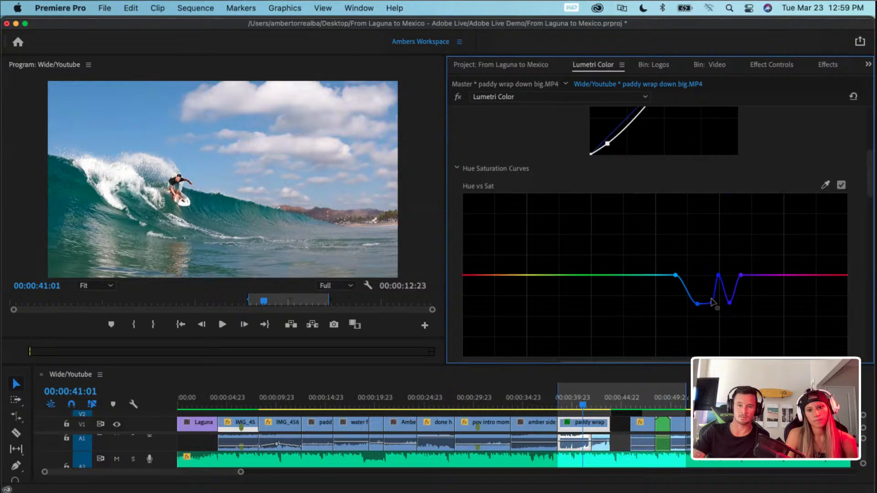
double_click(712, 302)
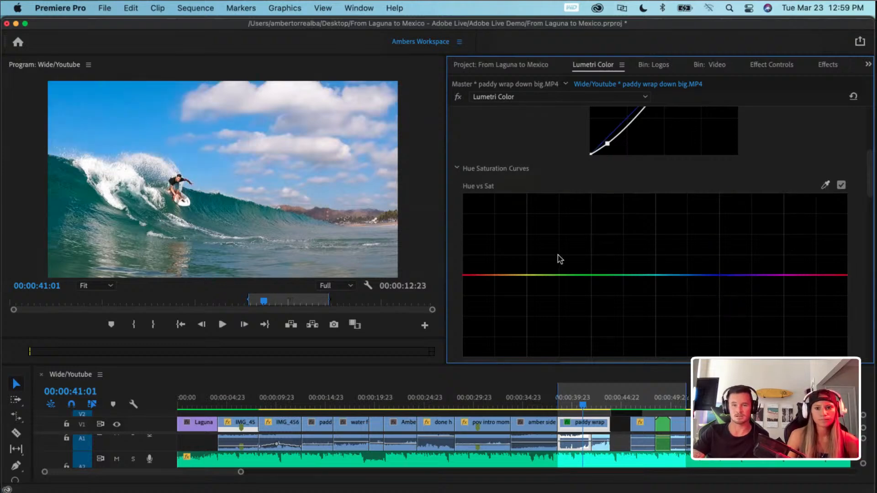
- Sample the blue sky for the Hue vs Hue curve and raise its middle point slightly to shift the sky toward teal
scroll(558, 255, "down", 6)
scroll(561, 259, "down", 2)
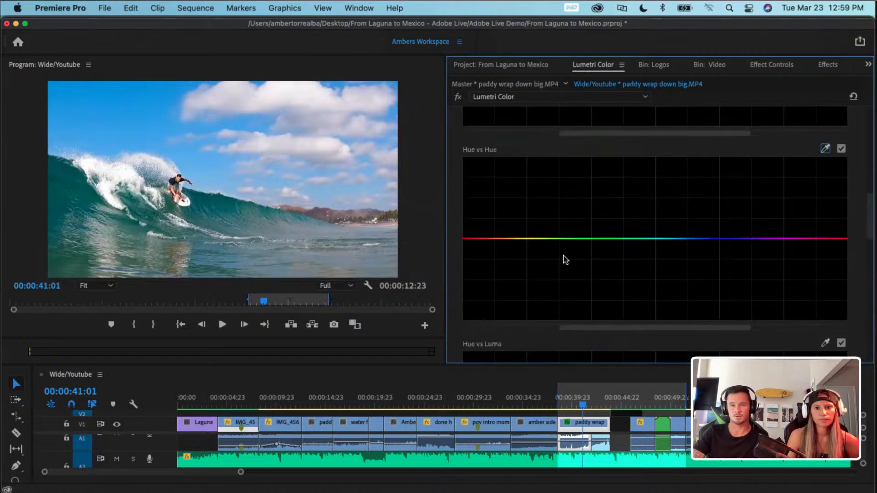
left_click(825, 148)
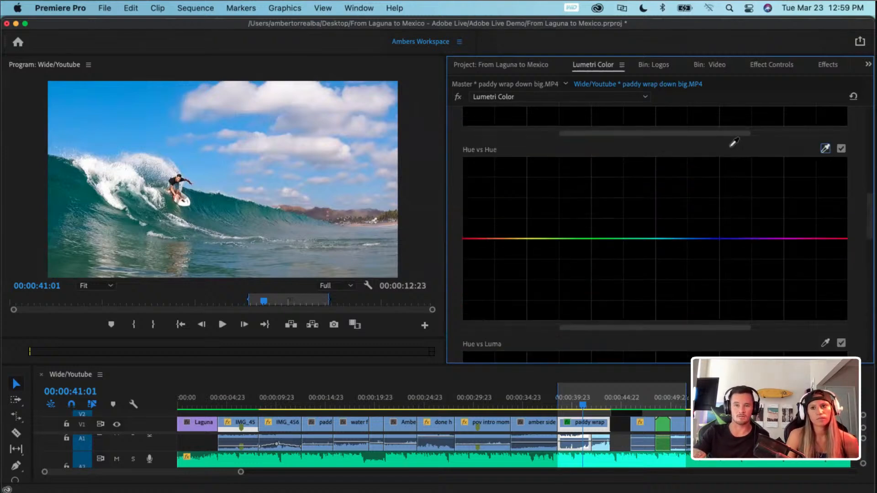
left_click(131, 108)
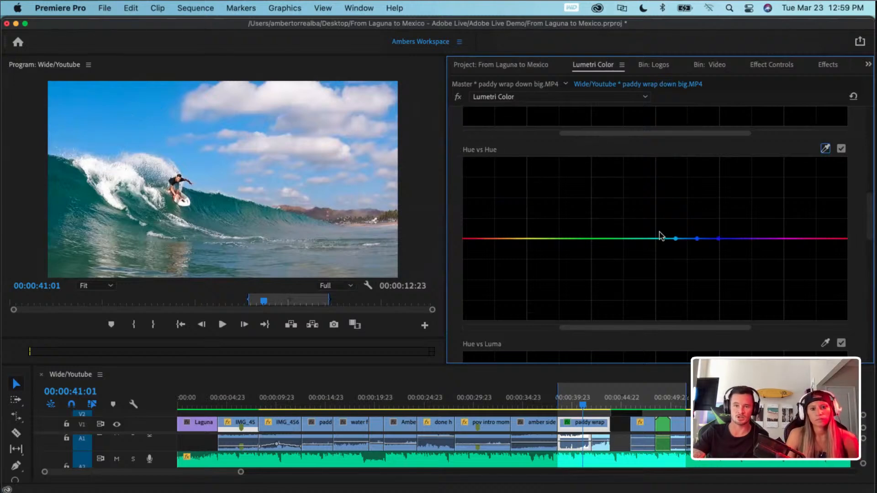
left_click(696, 239)
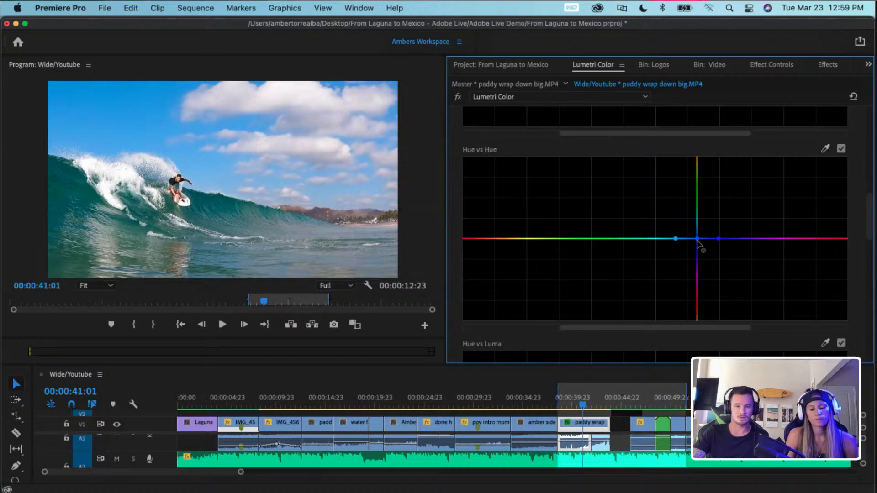
left_click_drag(697, 242, 697, 232)
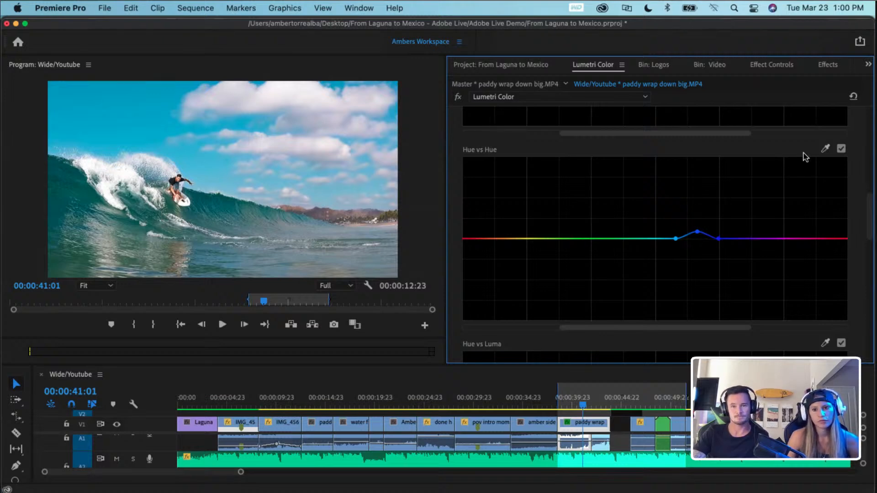
- Sample the wave's water for the Hue vs Hue curve, try shifting its hue strongly, and undo the shift
left_click(825, 149)
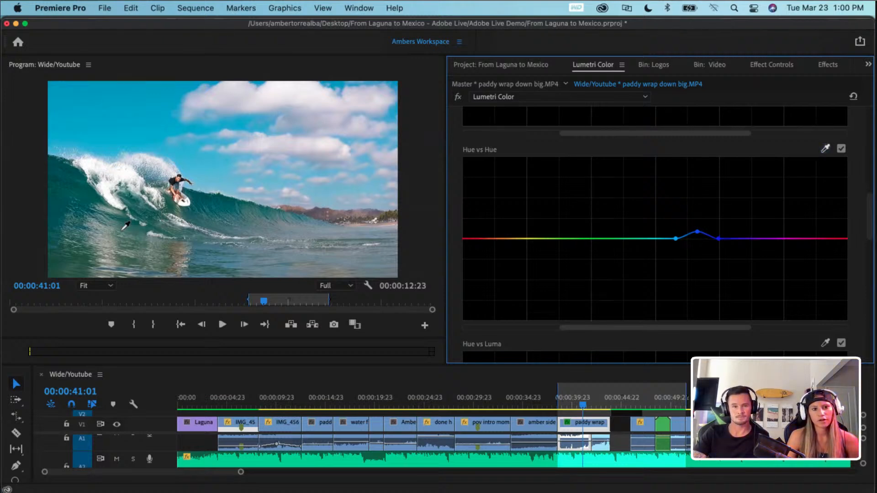
left_click(71, 195)
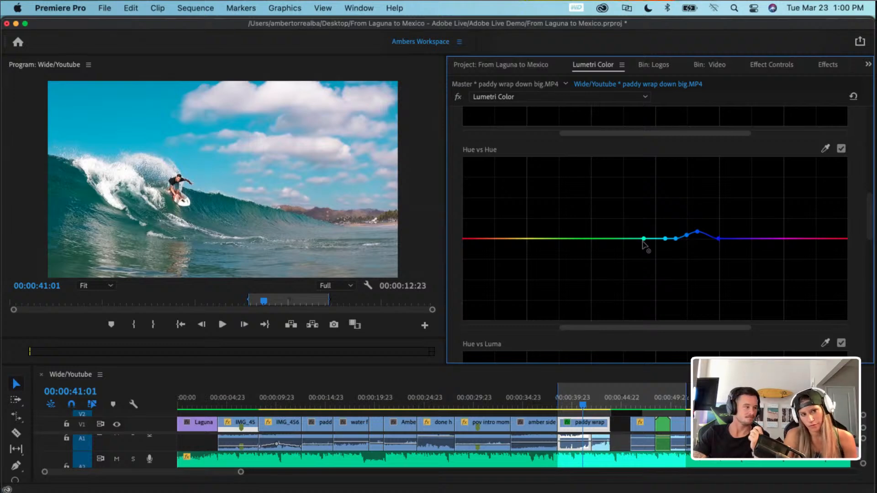
left_click_drag(644, 238, 617, 297)
left_click_drag(612, 254, 578, 184)
key("super+z")
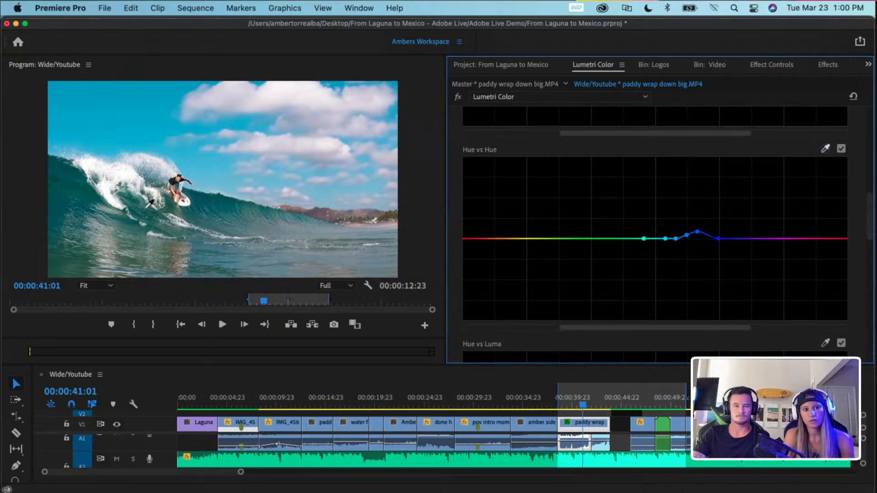
- Sample the water below the breaking wave, try lowering its Hue vs Hue point, and undo that change
left_click(117, 222)
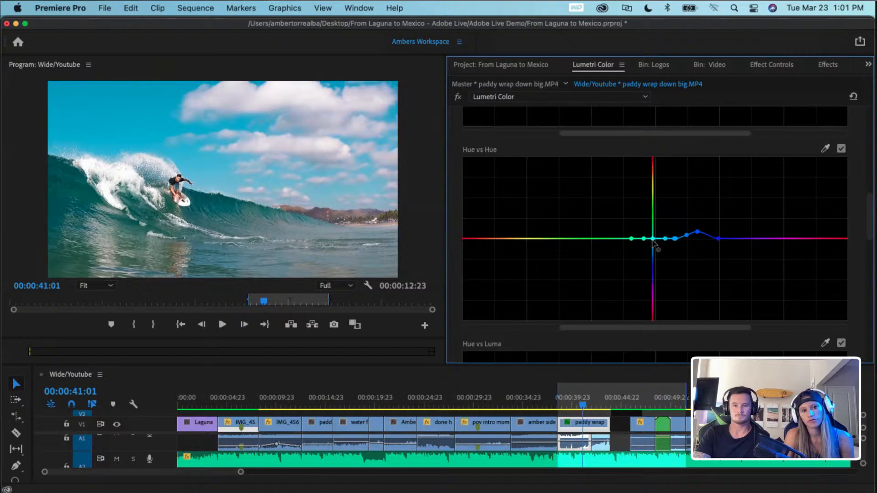
left_click_drag(652, 239, 655, 258)
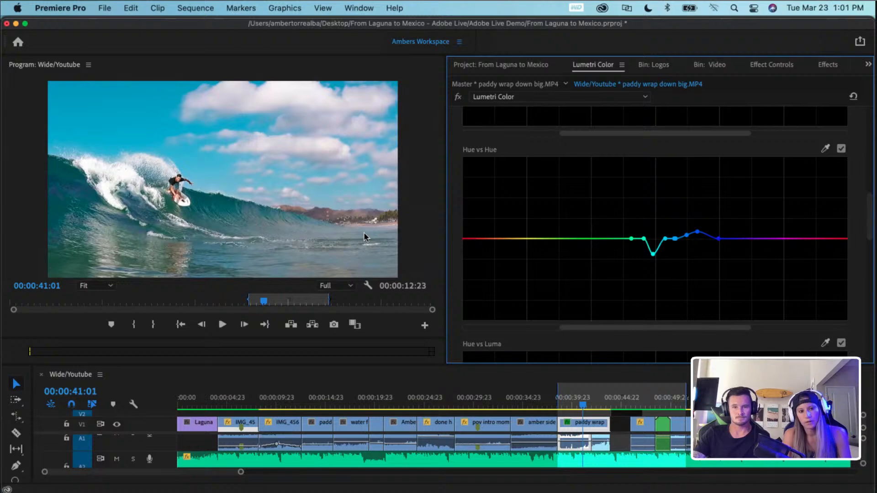
key("super+z")
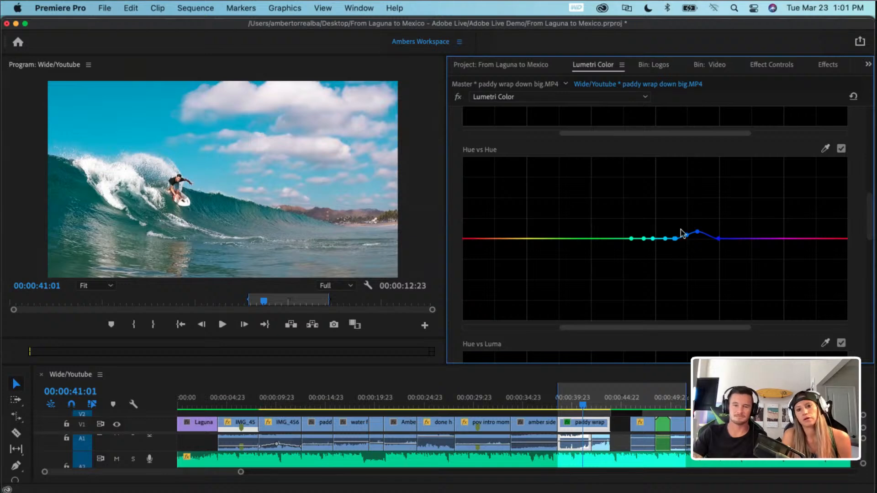
- Raise the sky's peak point on the Hue vs Hue curve a little further for a more teal sky
left_click_drag(696, 233, 695, 230)
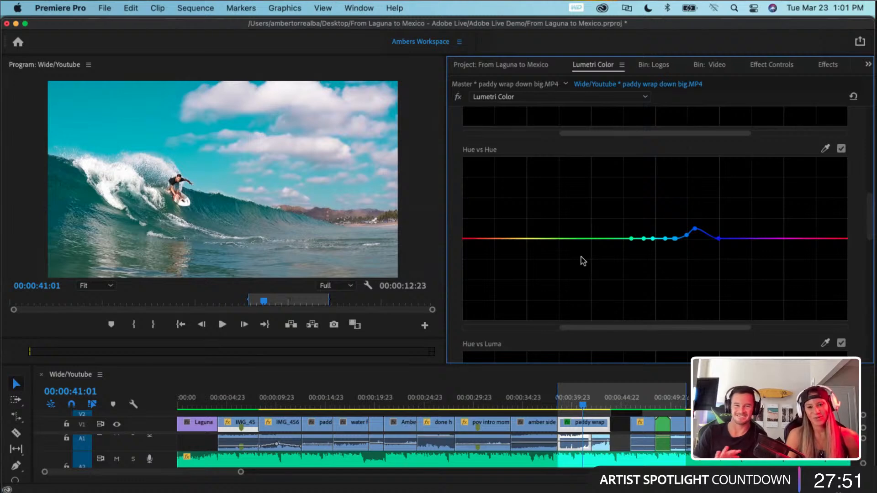
scroll(618, 279, "down", 5)
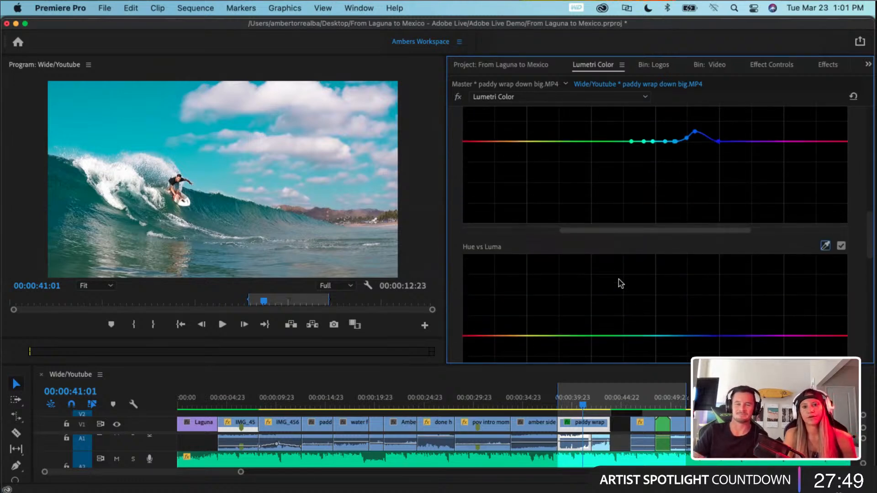
scroll(619, 279, "up", 5)
scroll(619, 283, "down", 3)
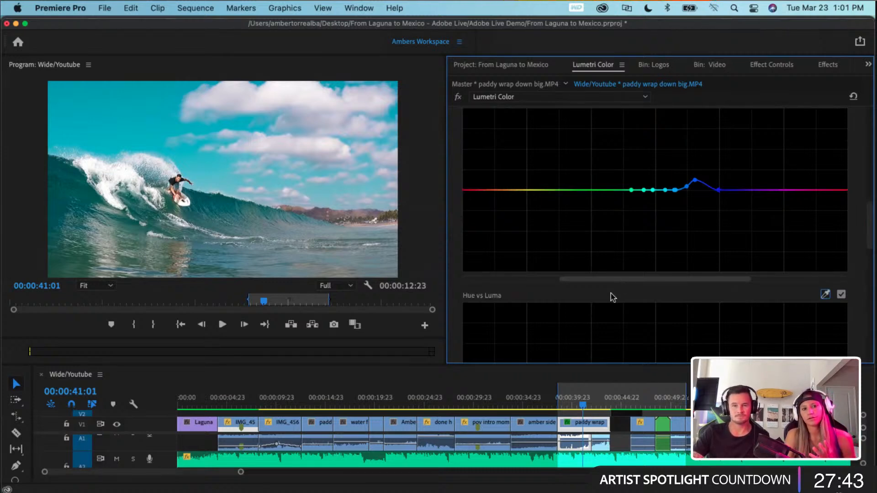
- Collapse the surfing clip's Curves settings, enlarge the timeline area, and move the playhead back to 00:00:40:14
scroll(611, 293, "up", 1)
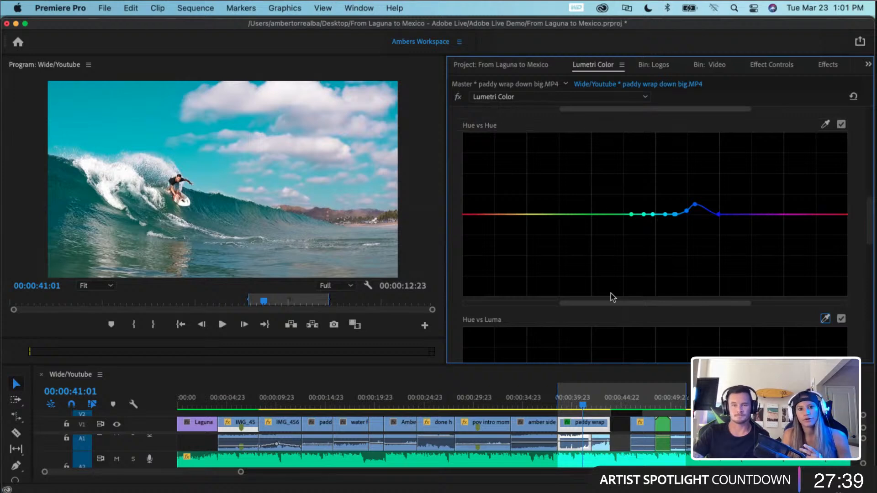
scroll(610, 293, "up", 5)
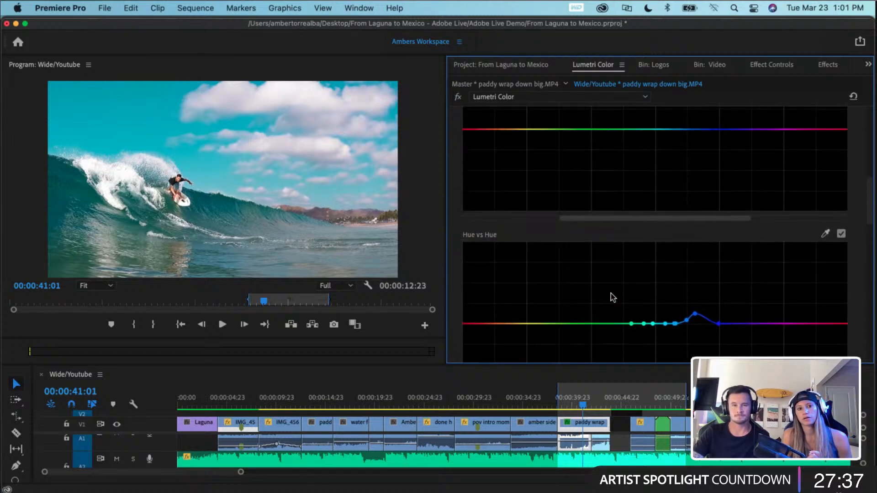
scroll(610, 296, "up", 2)
scroll(610, 294, "up", 12)
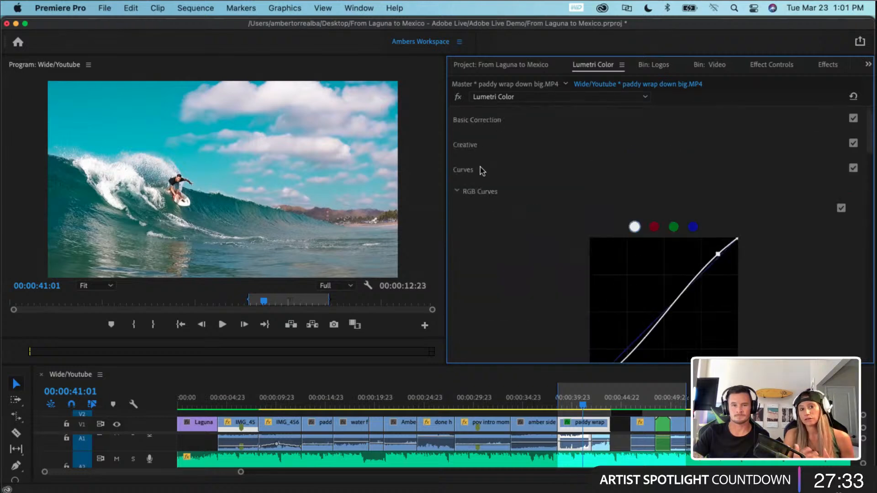
left_click(481, 168)
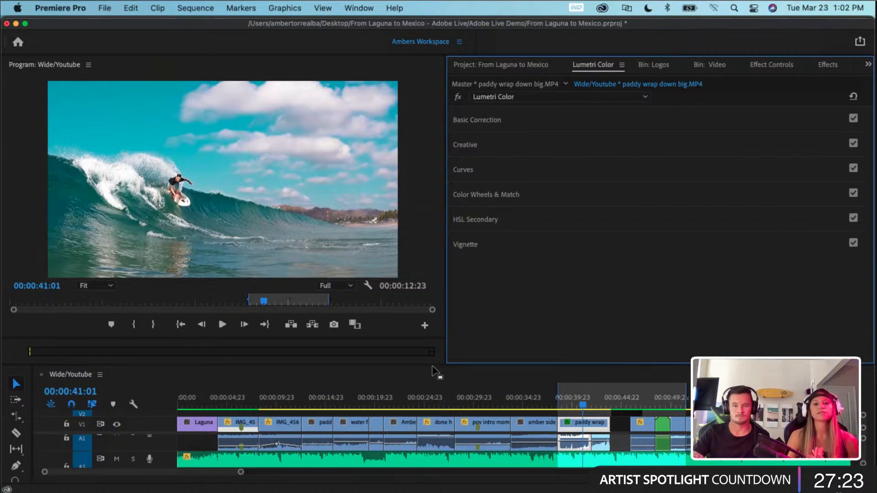
left_click_drag(433, 365, 431, 314)
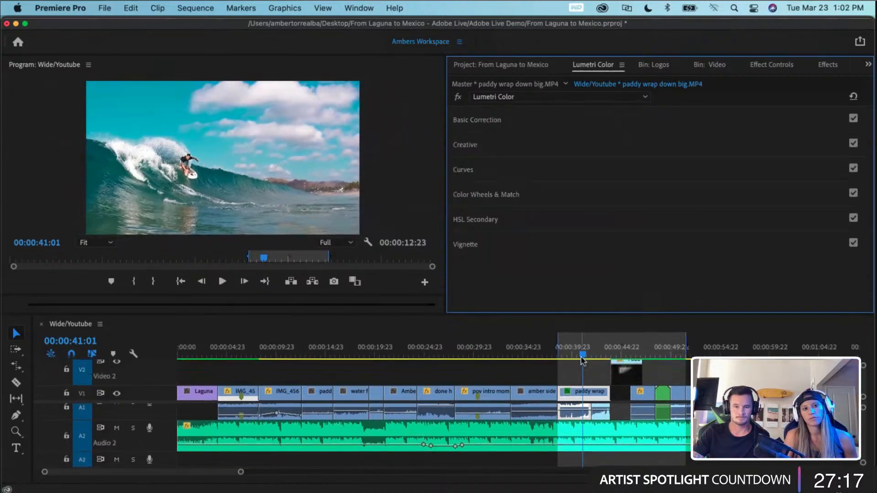
left_click_drag(582, 358, 578, 358)
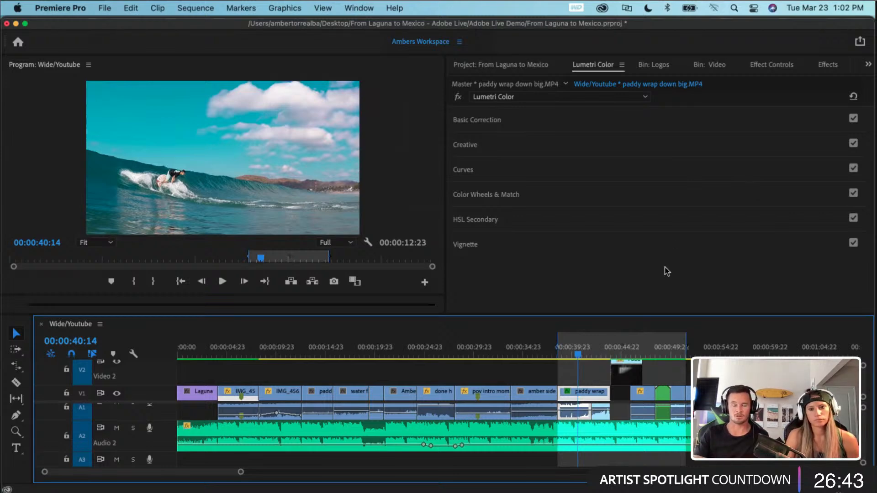
- Move to the underwater clip at 00:00:16:13 and start sampling a color for its Hue vs Sat curve
left_click_drag(579, 355, 339, 354)
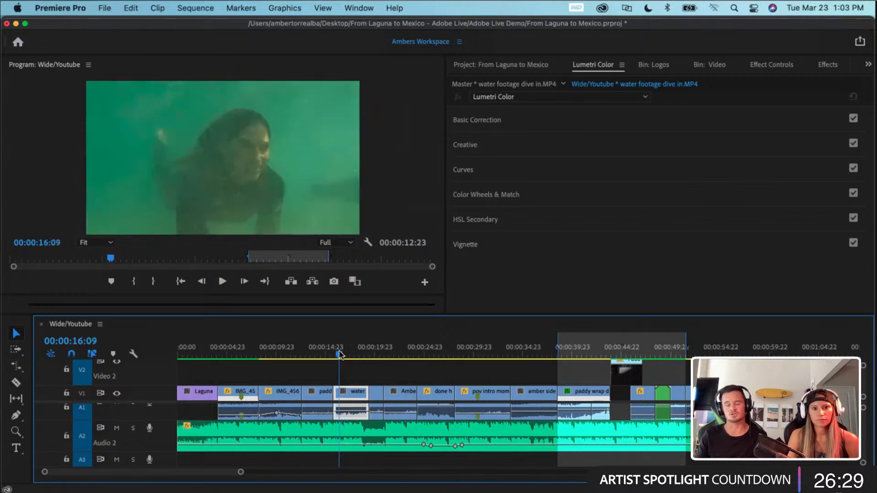
left_click_drag(339, 357, 340, 357)
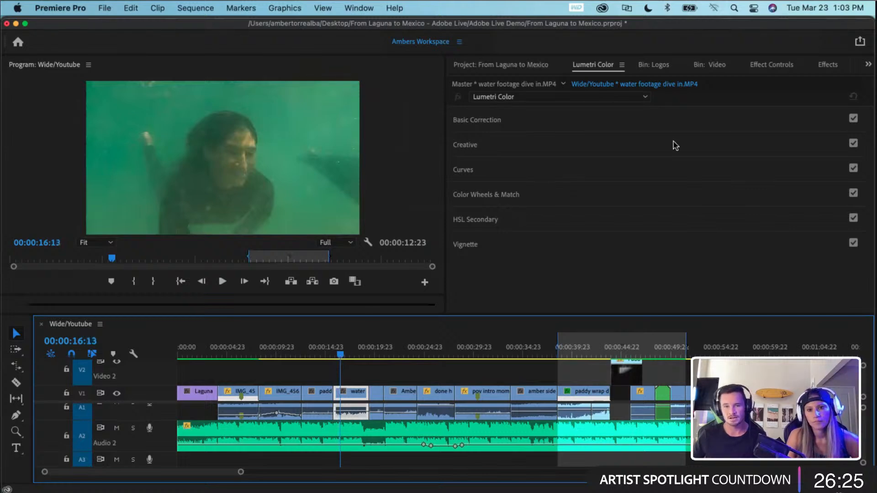
left_click(732, 224)
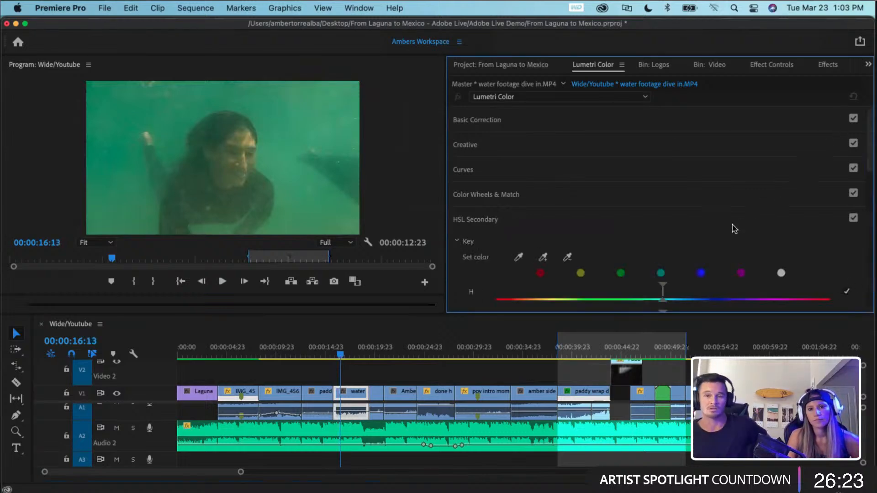
left_click(706, 198)
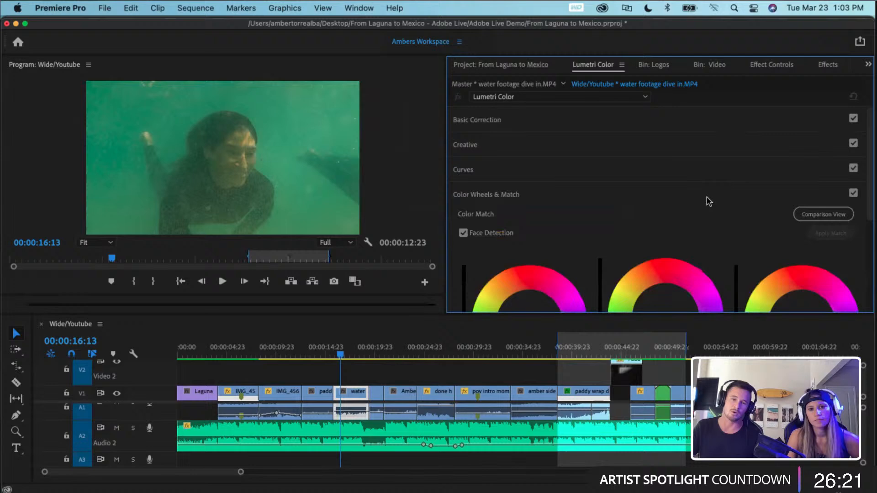
left_click(688, 176)
scroll(687, 172, "down", 5)
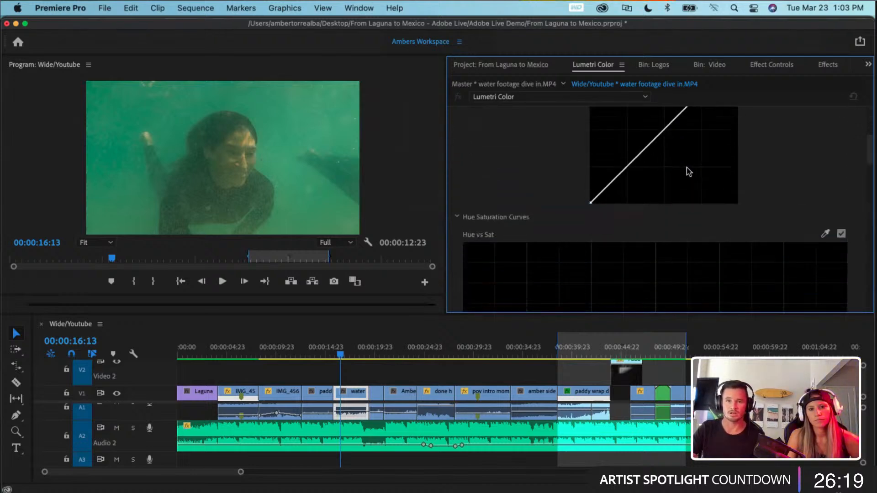
scroll(688, 172, "down", 3)
left_click(825, 160)
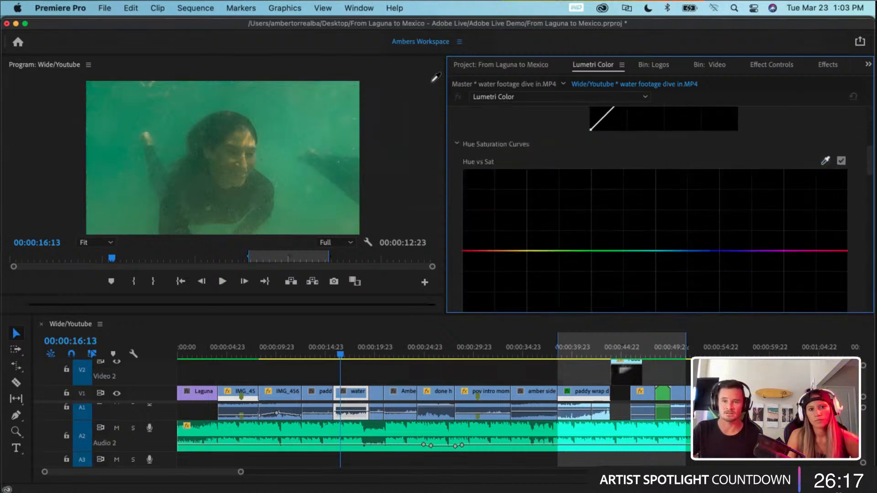
left_click(776, 66)
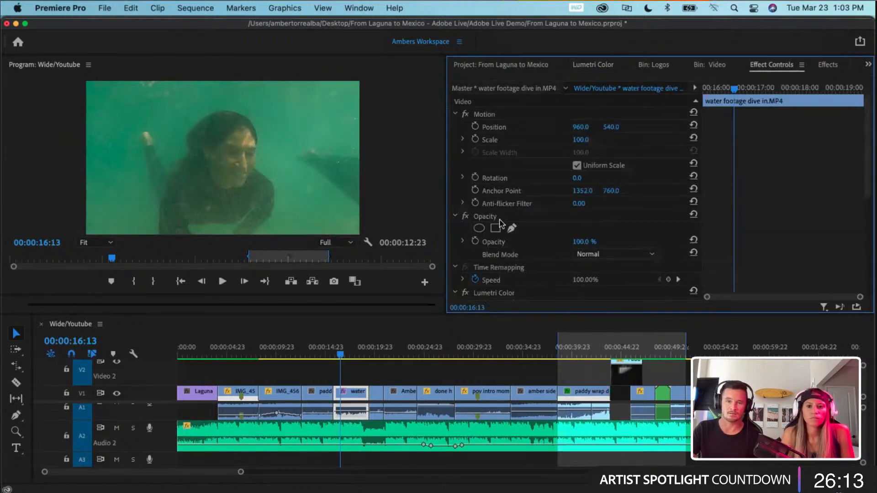
scroll(500, 214, "down", 5)
left_click(494, 150)
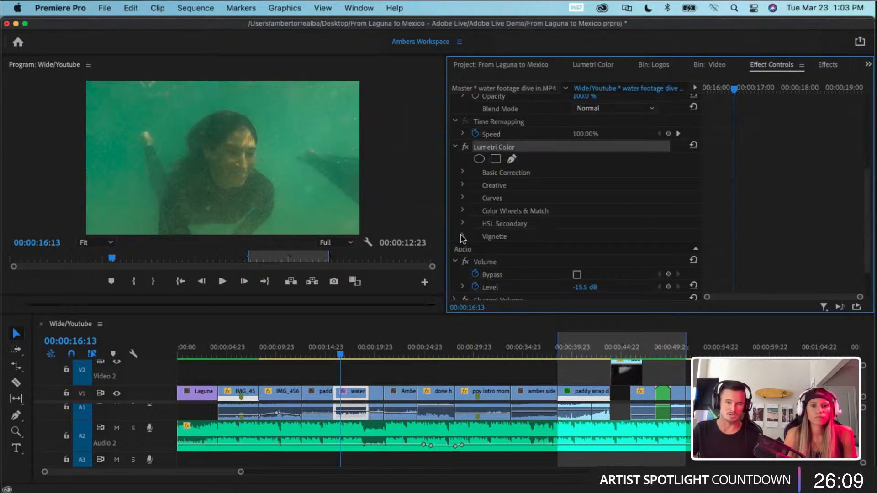
- Return to the surfing clip at 00:00:40:22 and copy its Lumetri Color effect
left_click_drag(340, 355, 581, 367)
left_click(586, 391)
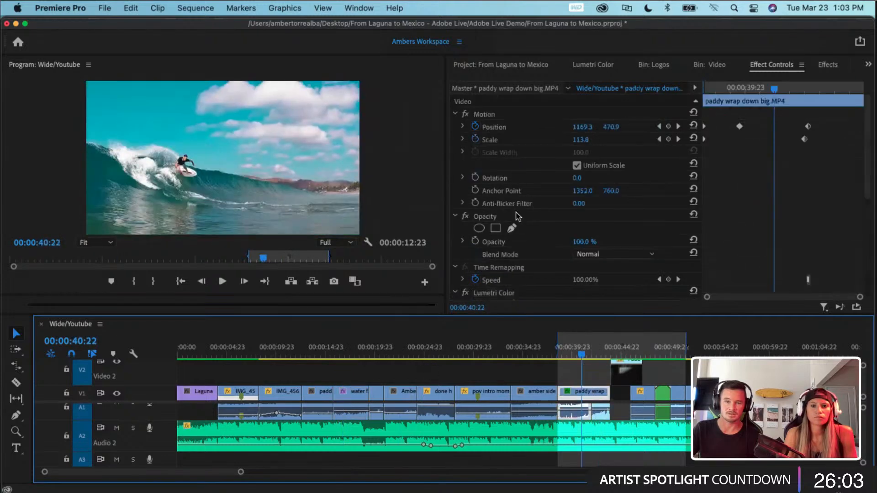
scroll(516, 215, "down", 5)
left_click(494, 148)
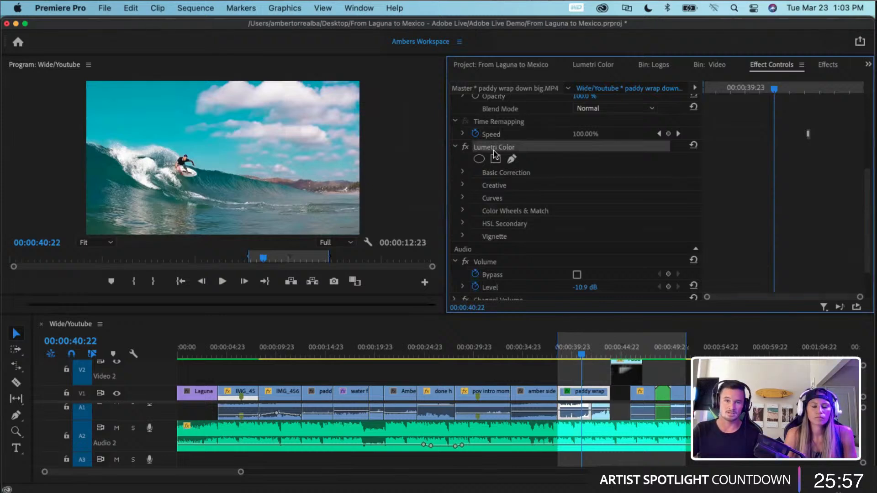
right_click(494, 152)
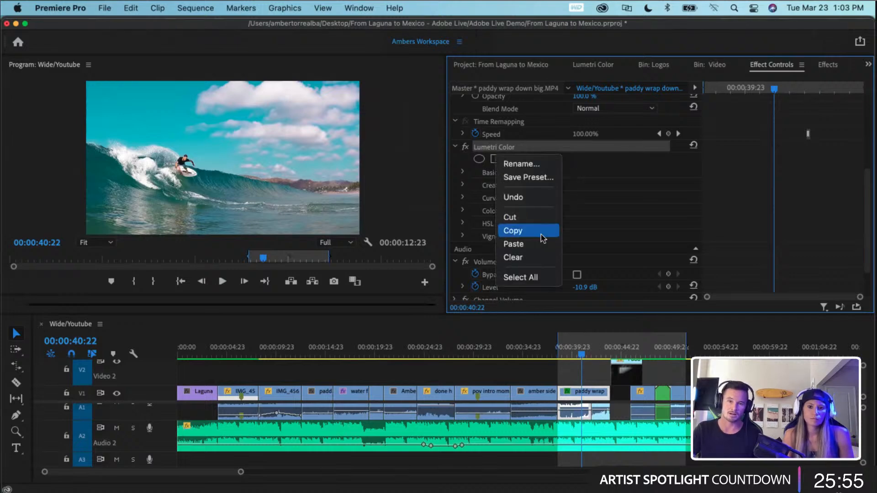
left_click(513, 231)
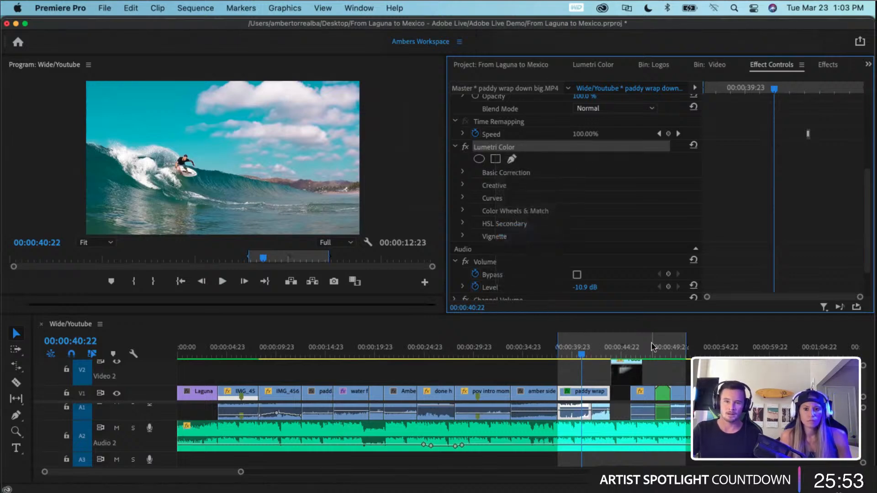
- Paste the copied Lumetri Color effect onto the Plane Shot clip at 00:00:49:11, collapsing its Warp Stabilizer and audio settings
mouse_move(652, 345)
left_mouse_down()
mouse_move(674, 347)
mouse_move(665, 342)
left_mouse_up()
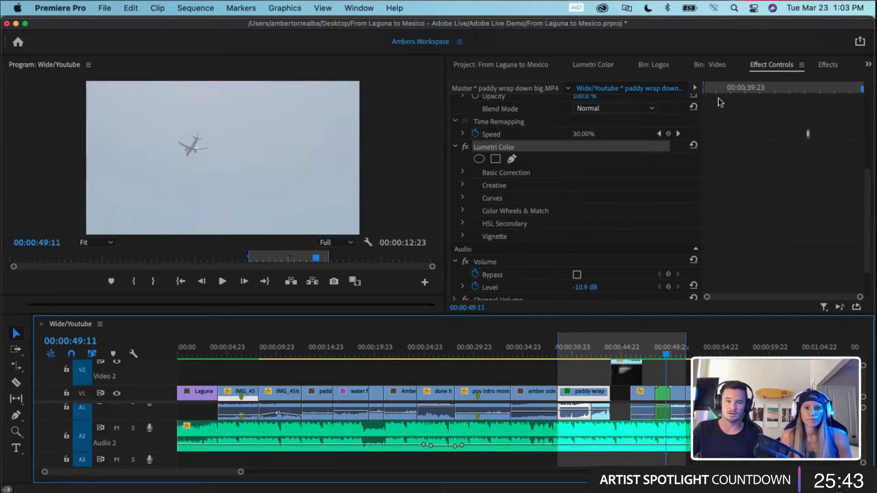
left_click(663, 393)
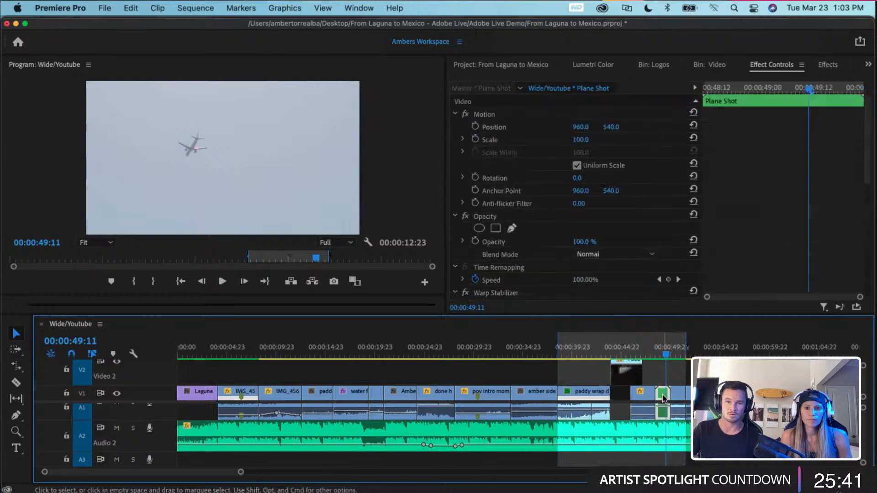
scroll(465, 251, "down", 2)
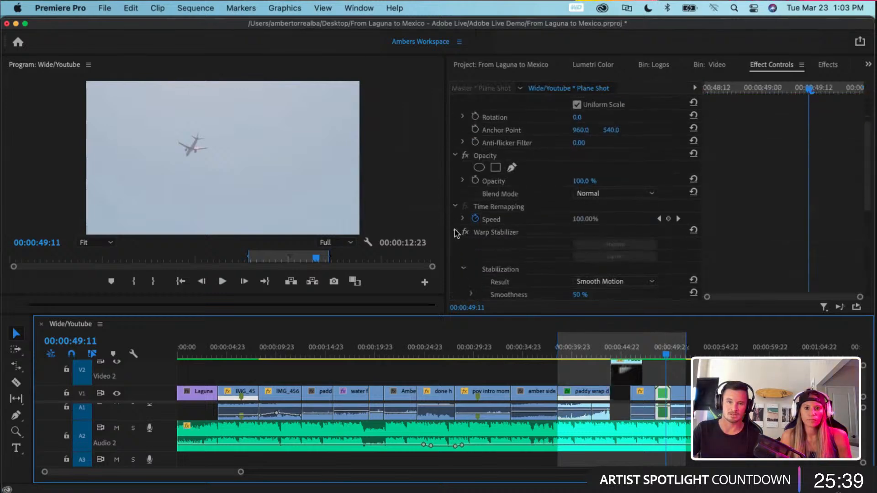
left_click(455, 232)
scroll(523, 241, "down", 1)
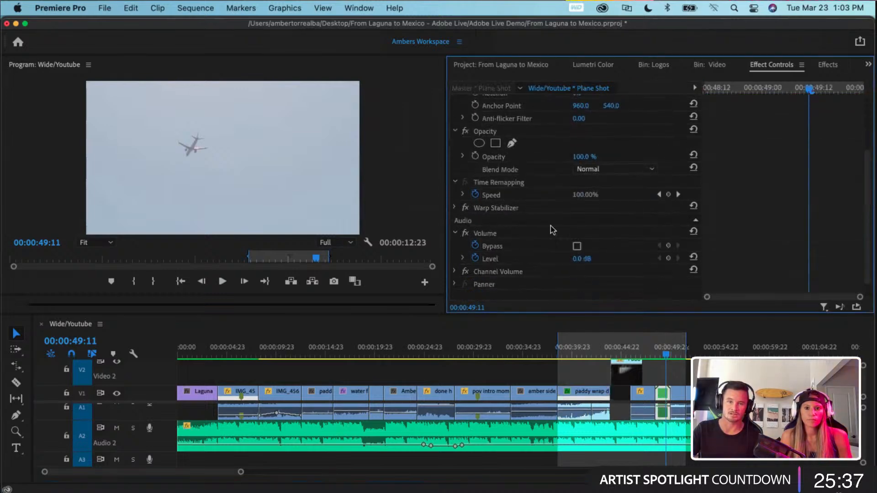
left_click(695, 220)
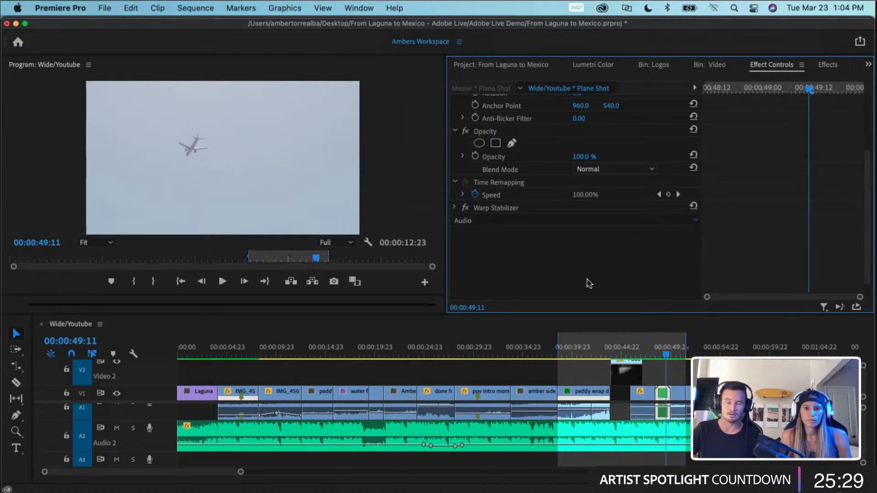
key("super+v")
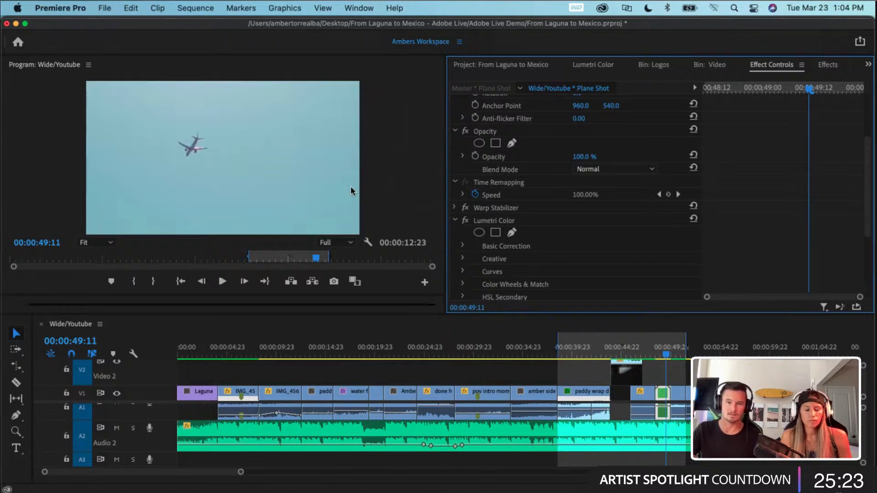
- Compare the Plane Shot without the pasted Lumetri Color by deleting and restoring the effect, and undo the paste
left_click(537, 222)
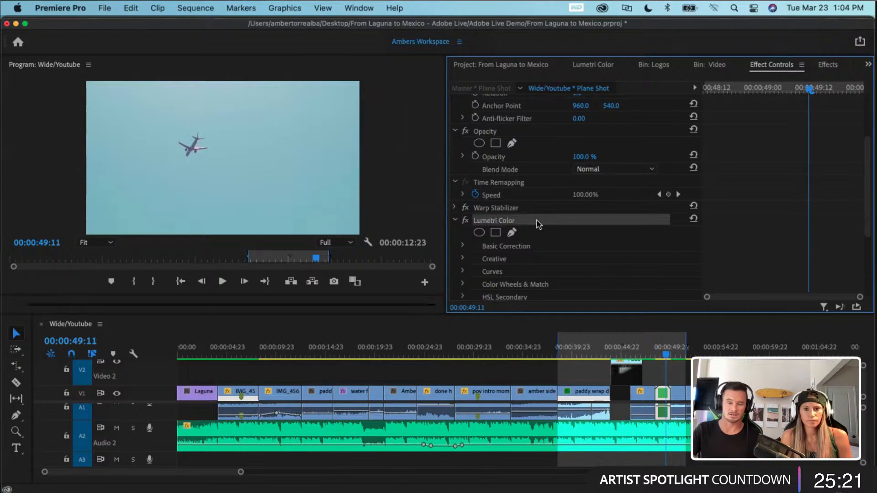
key("Delete")
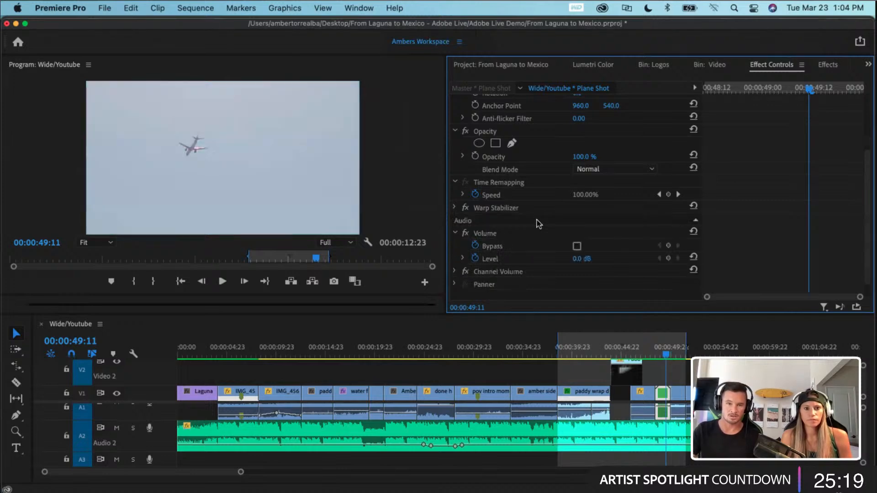
key("super+z")
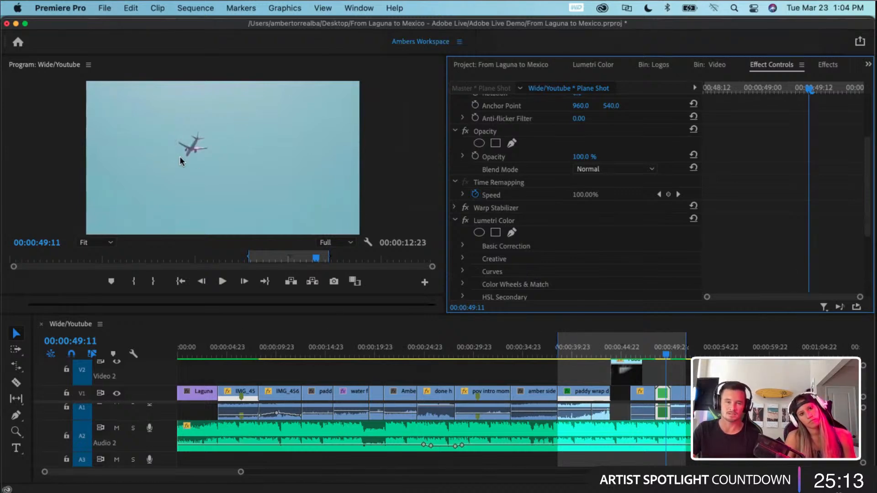
scroll(625, 173, "up", 2)
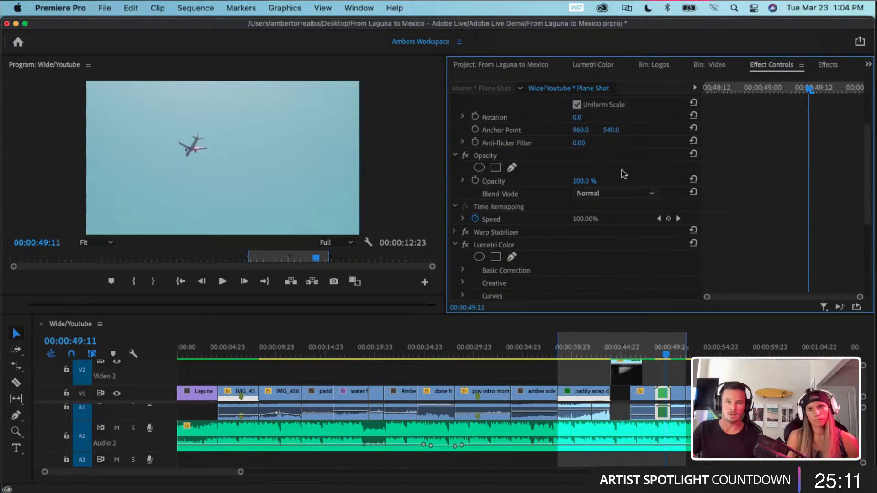
left_click(606, 66)
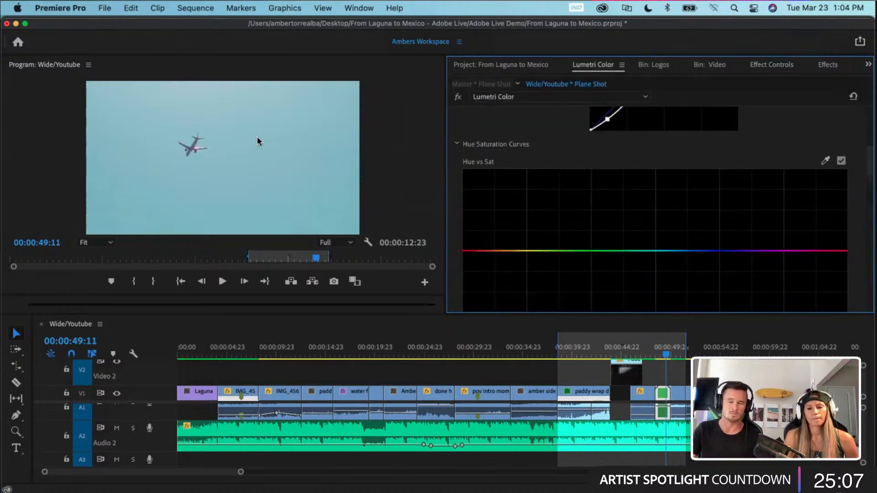
key("super+z")
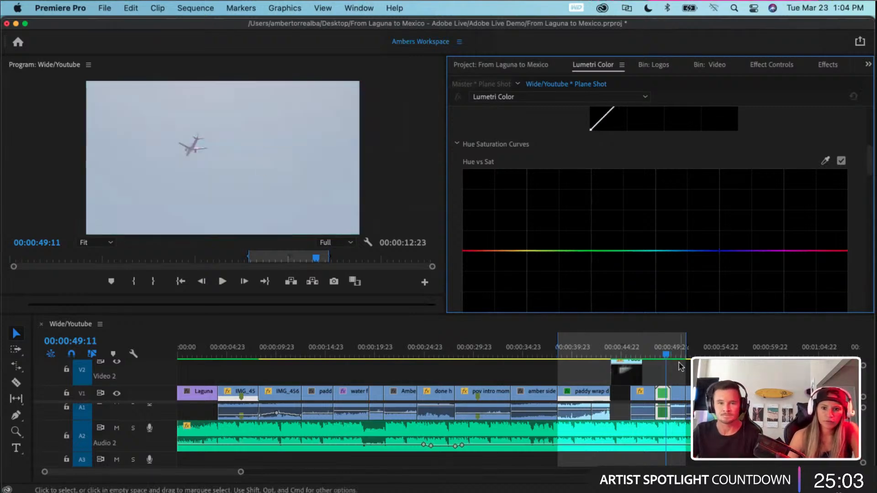
- Paste the surfing clip's Lumetri Color effect onto the underwater clip at 00:00:17:08
left_click_drag(667, 356, 349, 378)
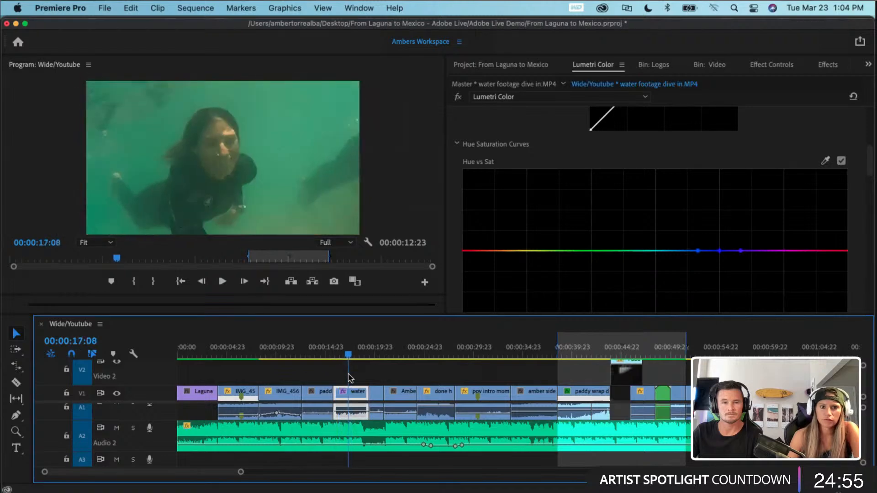
left_click(766, 69)
scroll(619, 185, "down", 5)
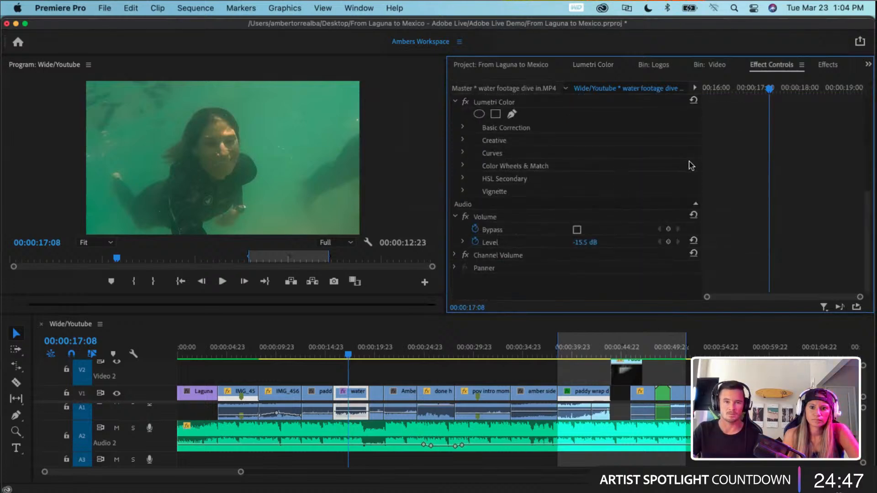
key("super+v")
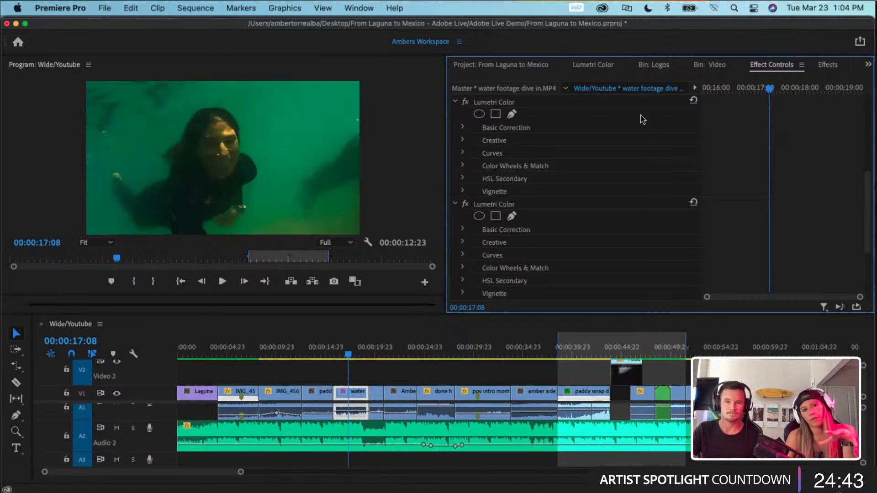
- Inspect the RGB curve of the grade pasted on the underwater clip and undo the Lumetri Color paste
left_click(599, 65)
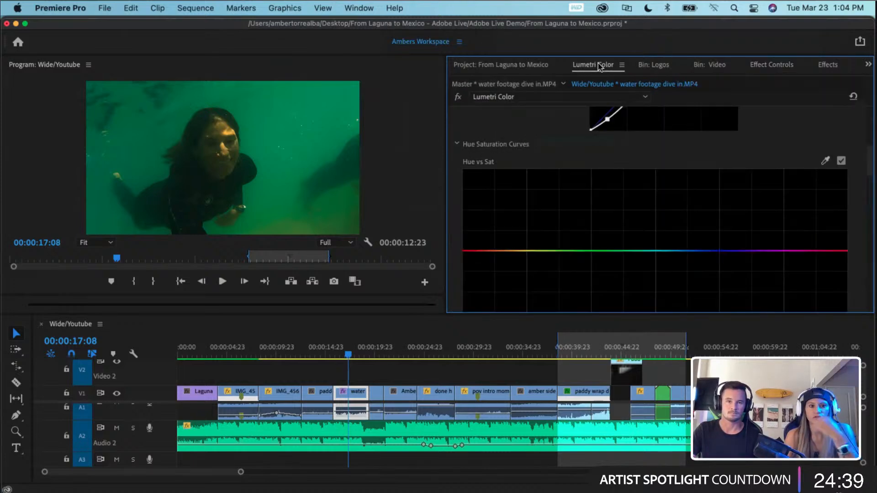
scroll(658, 293, "up", 5)
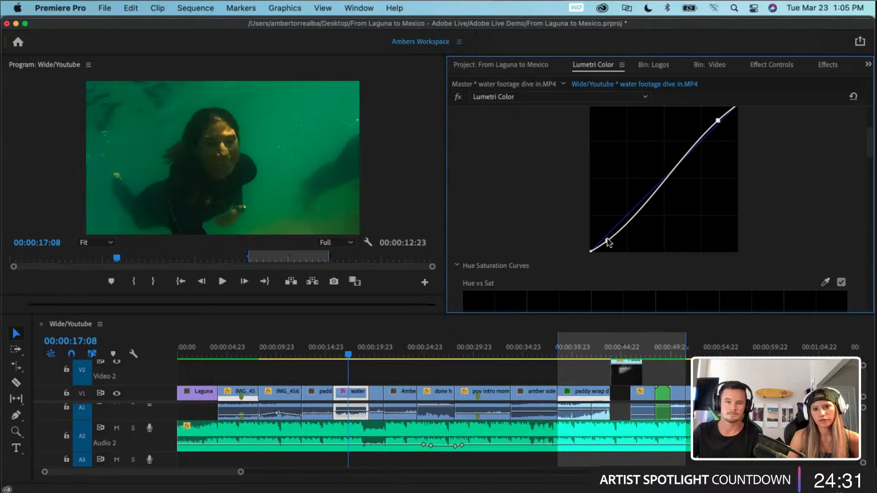
left_click(606, 239)
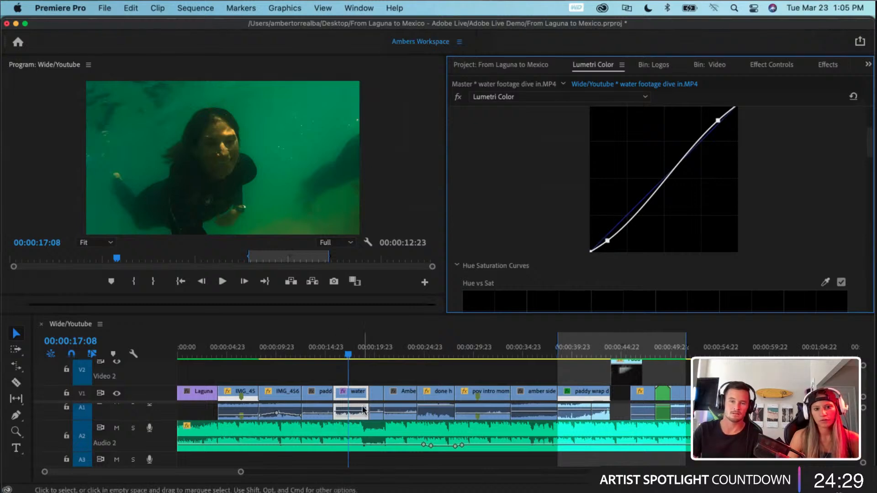
left_click(355, 379)
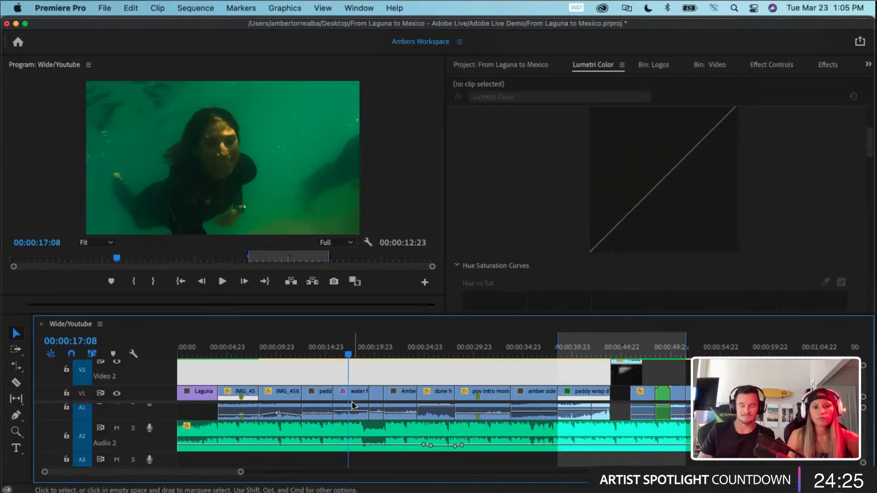
left_click(352, 395)
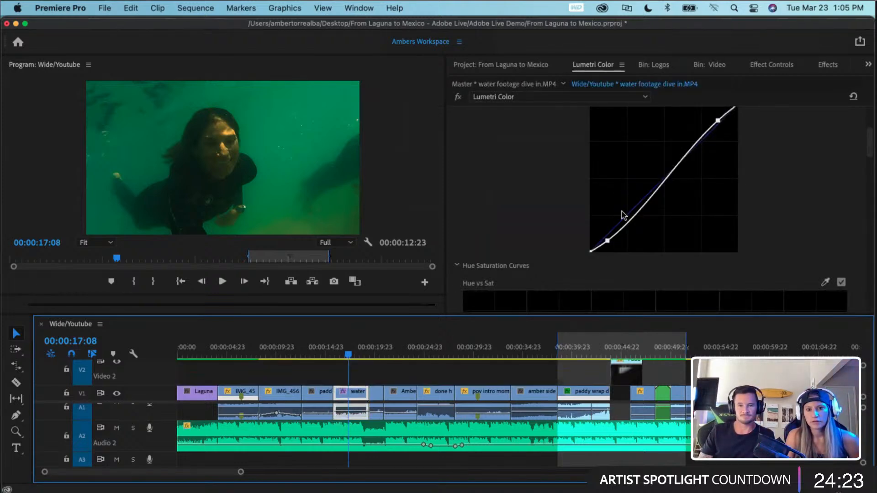
scroll(623, 215, "down", 3)
key("super+z")
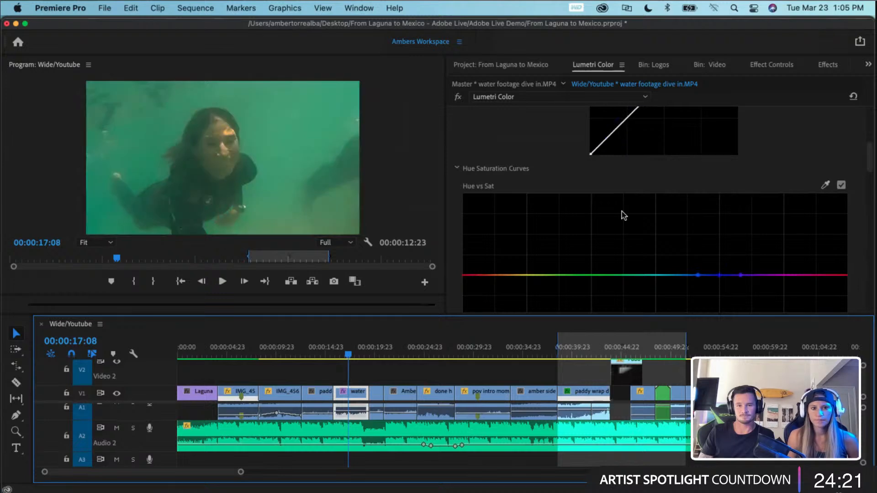
- Sample the green water for the underwater clip's Hue vs Sat curve and raise the green-to-blue range, peaking at cyan
scroll(626, 247, "down", 1)
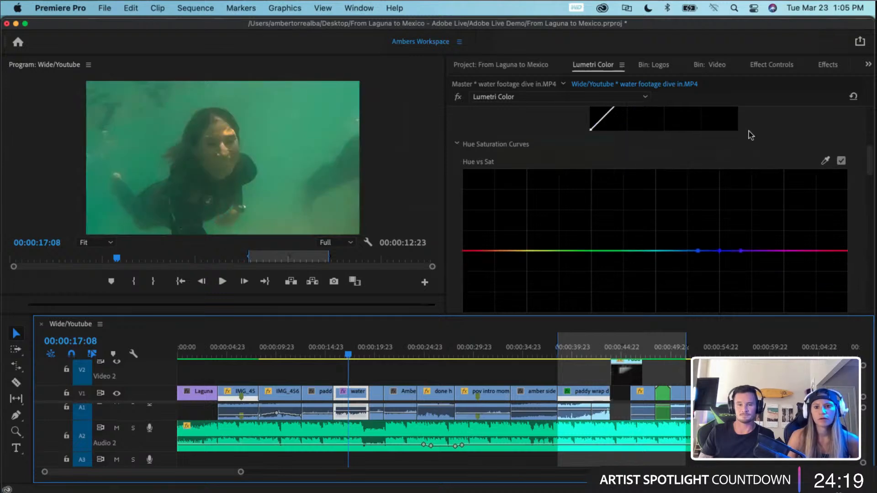
left_click(824, 163)
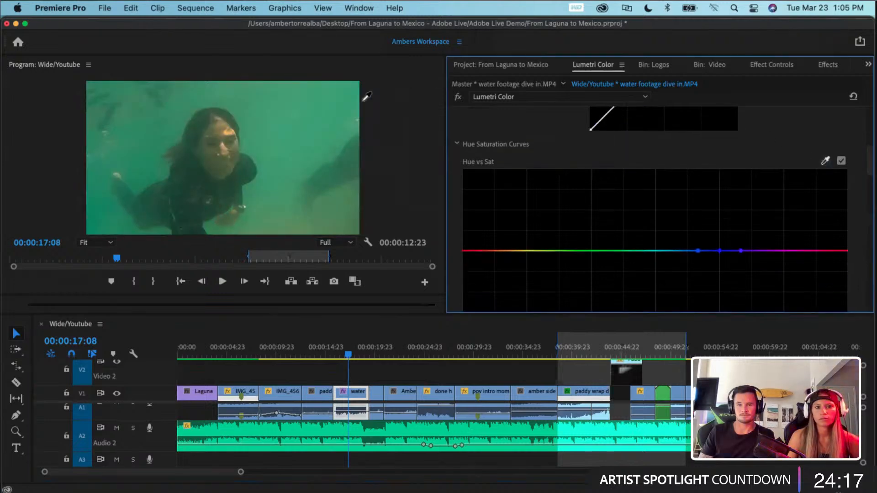
left_click(314, 114)
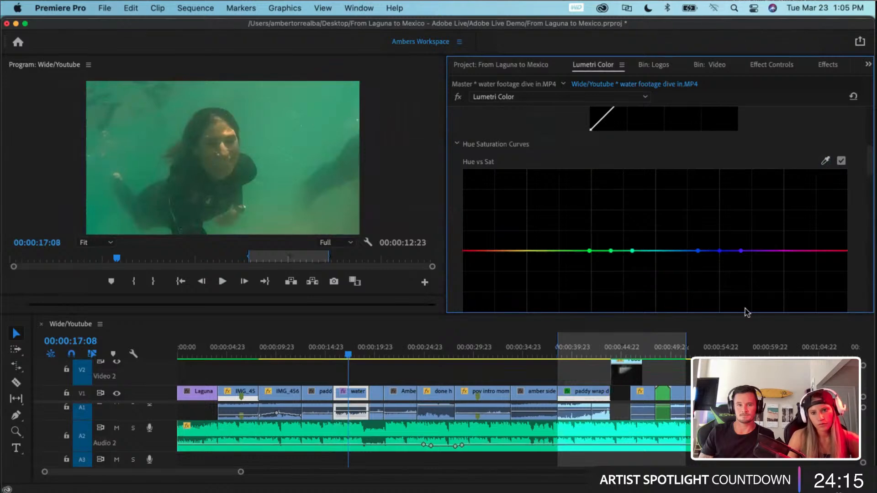
mouse_move(697, 251)
left_mouse_down()
mouse_move(695, 235)
mouse_move(696, 292)
mouse_move(689, 242)
left_mouse_up()
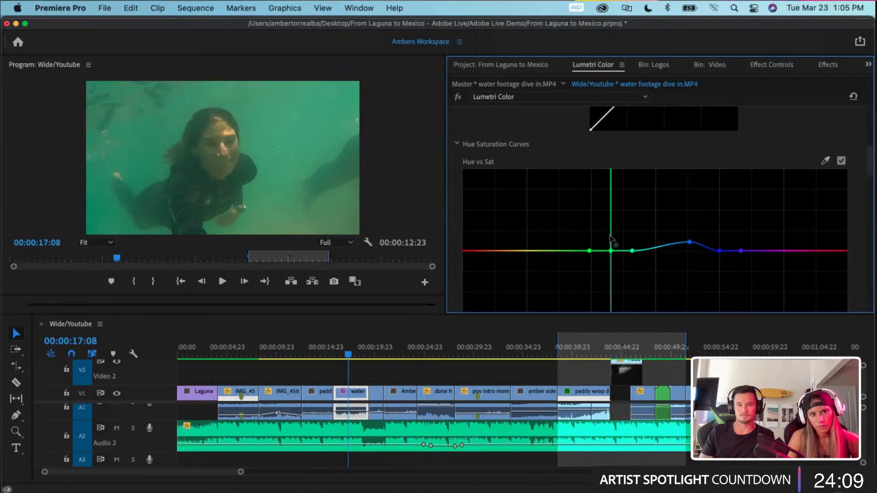
left_click_drag(611, 238, 649, 212)
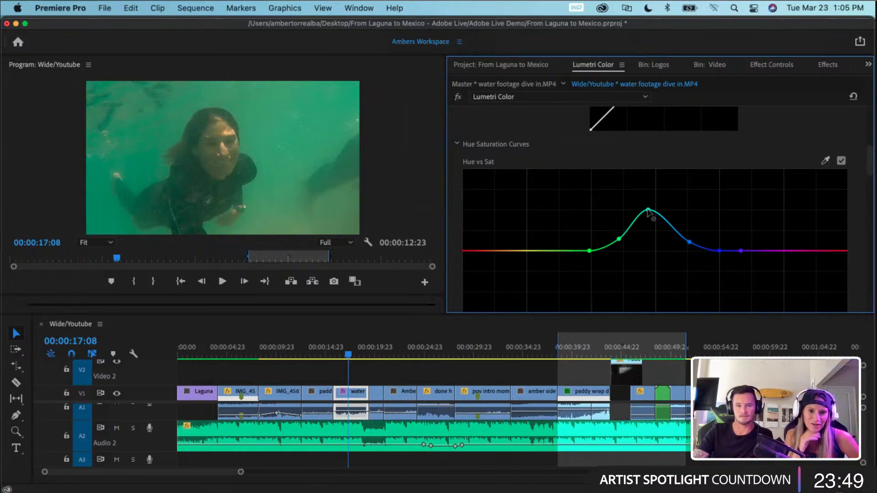
- Try raising a single cyan point on the Hue vs Hue curve and clear it
scroll(647, 211, "down", 5)
scroll(649, 212, "down", 3)
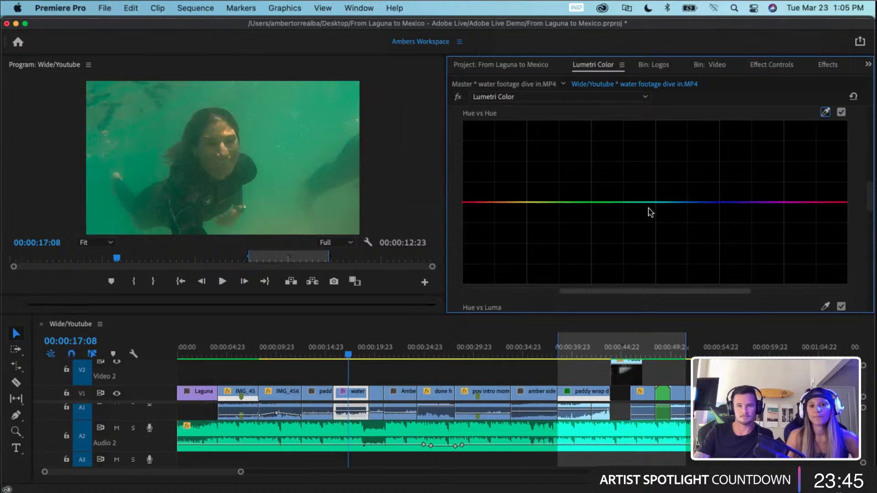
scroll(650, 213, "up", 5)
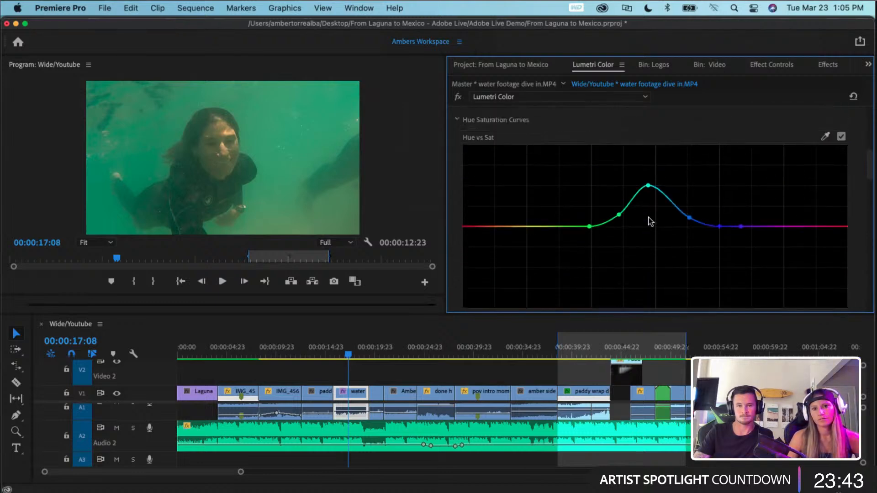
scroll(652, 232, "down", 5)
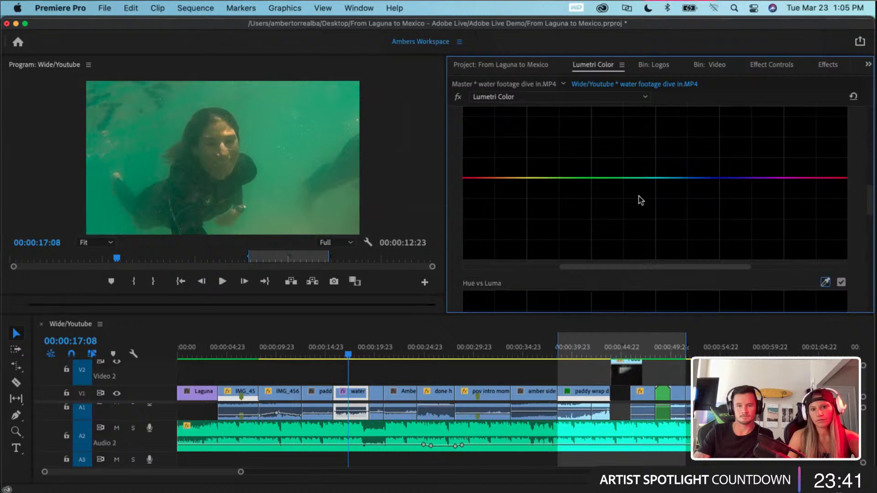
scroll(647, 170, "up", 3)
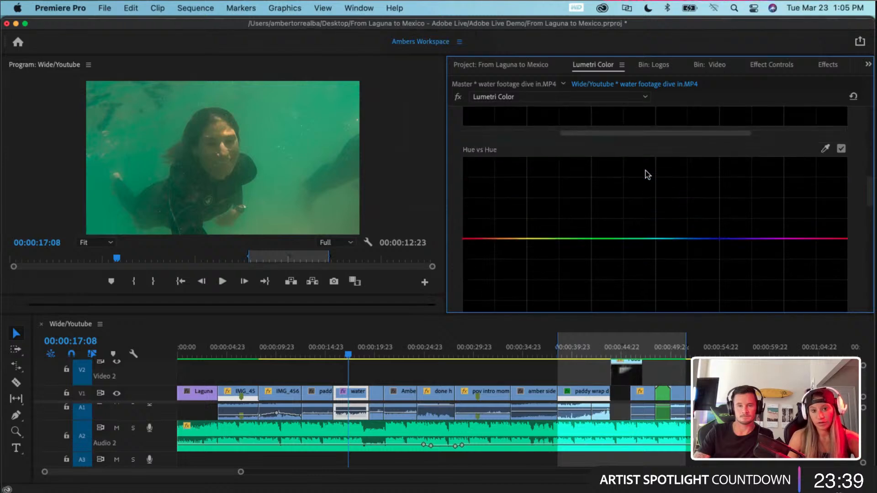
left_click_drag(641, 251, 641, 245)
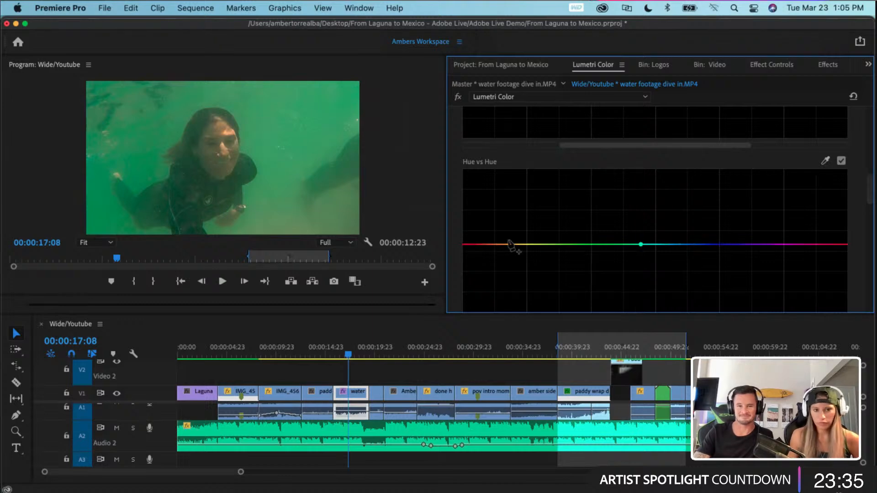
double_click(510, 246)
- Sample the green water for the Hue vs Hue curve and pull the middle green point slightly below the line
left_click(824, 161)
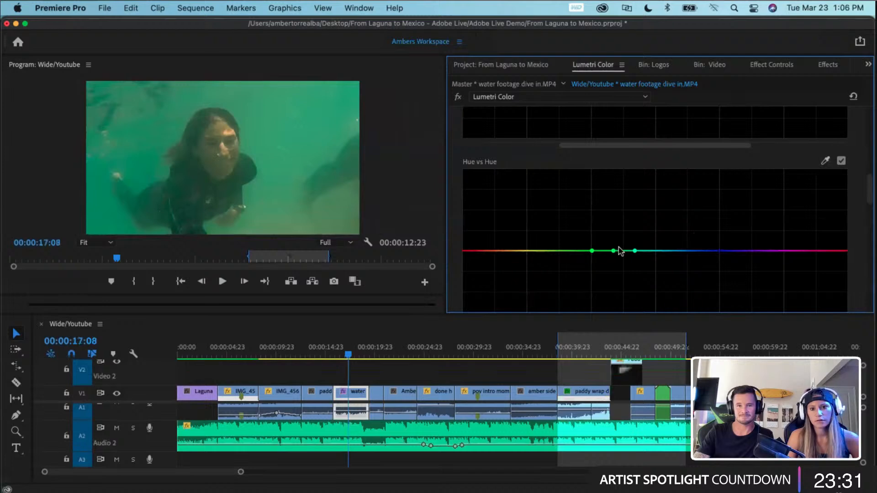
mouse_move(613, 251)
left_mouse_down()
mouse_move(628, 238)
mouse_move(584, 227)
mouse_move(609, 266)
left_mouse_up()
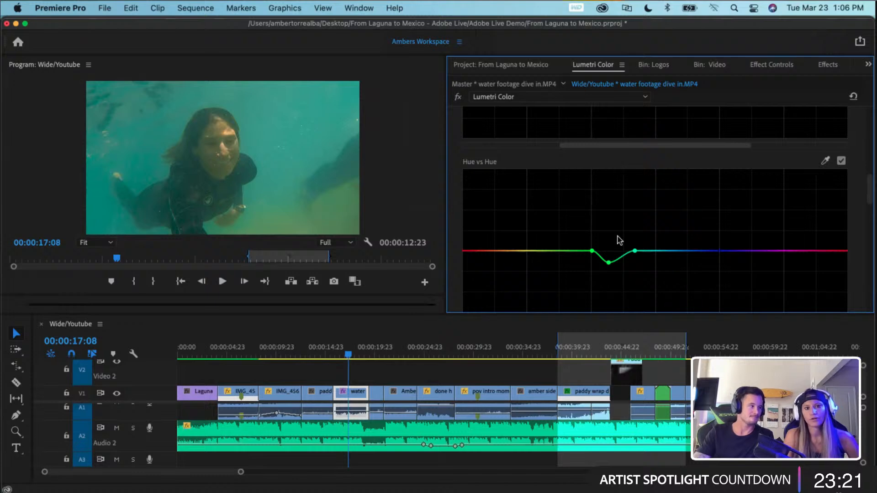
scroll(619, 240, "up", 5)
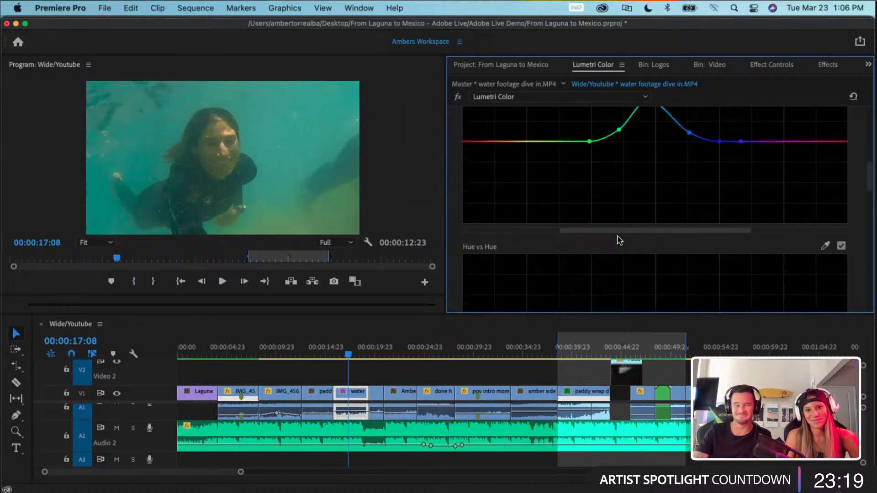
scroll(619, 240, "up", 2)
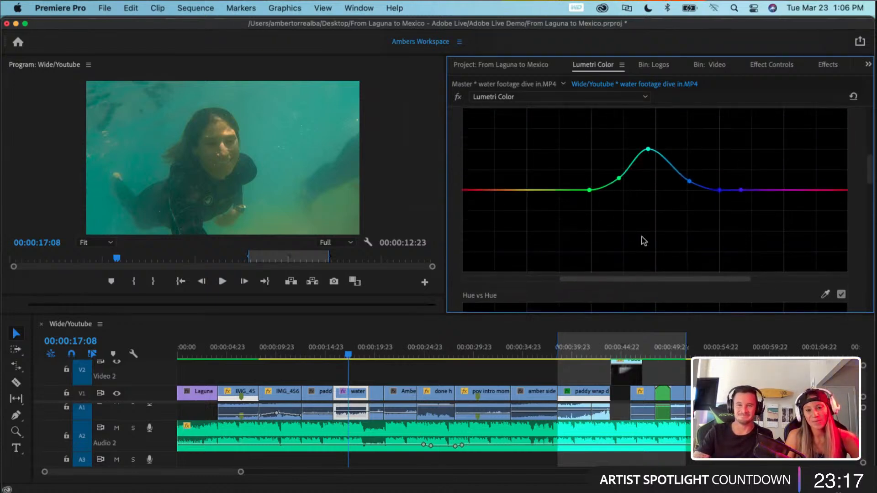
scroll(644, 241, "down", 5)
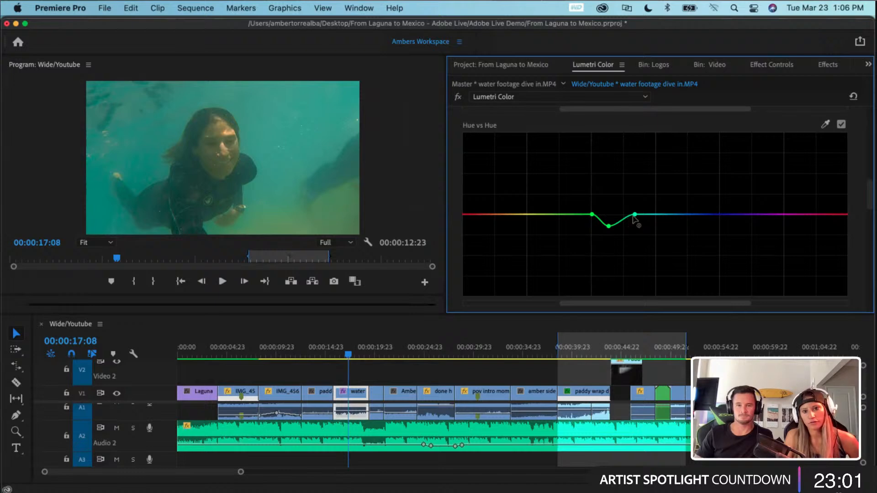
left_click_drag(632, 218, 610, 231)
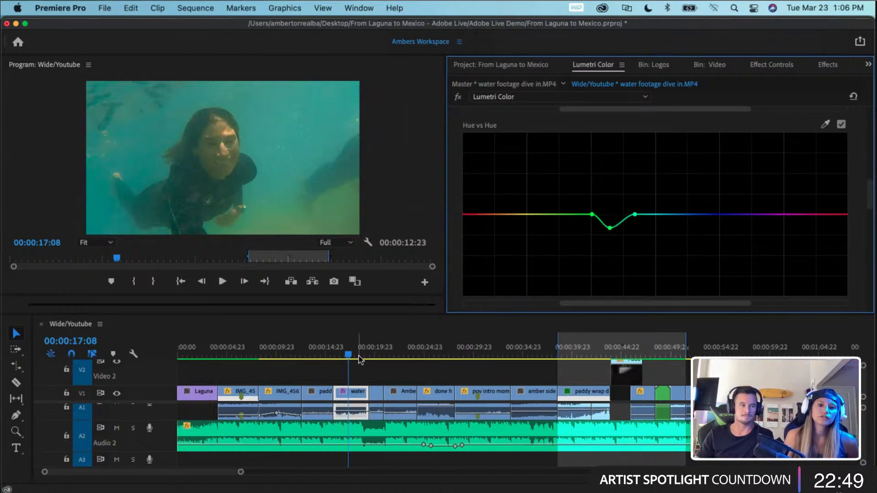
- Lower the Hue vs Hue green point nearest yellow, checking the underwater clip at 00:00:17:10 and 00:00:17:04
mouse_move(348, 358)
left_mouse_down()
mouse_move(325, 356)
mouse_move(350, 365)
left_mouse_up()
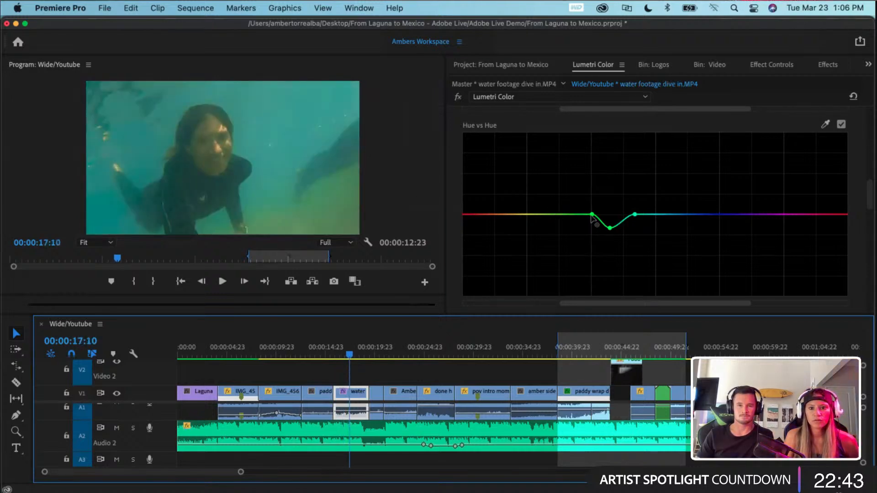
left_click_drag(592, 215, 581, 224)
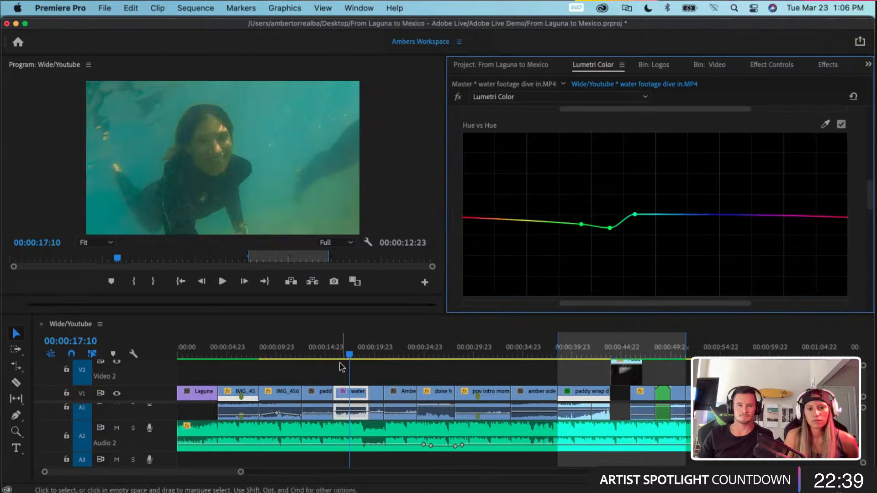
left_click_drag(349, 355, 347, 360)
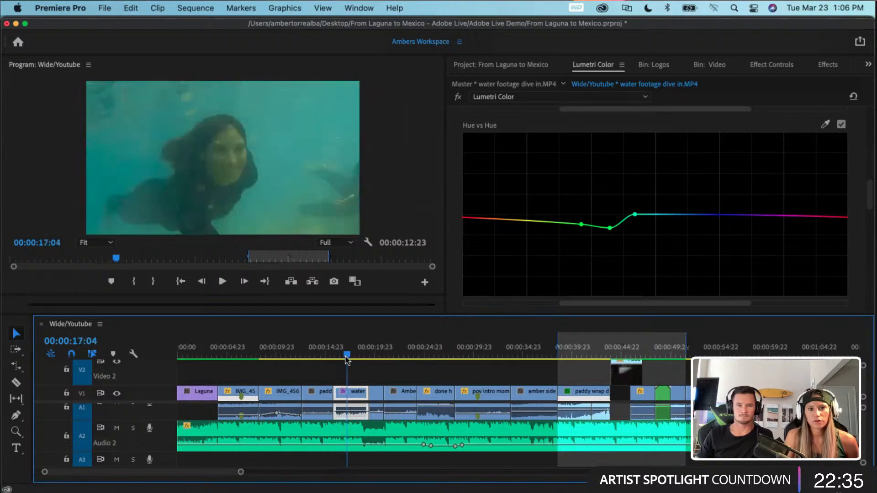
- Add a raised yellow point to the Hue vs Hue curve, plus magenta and slightly lower red points, checking the frame at 00:00:17:11
left_click_drag(525, 220, 526, 206)
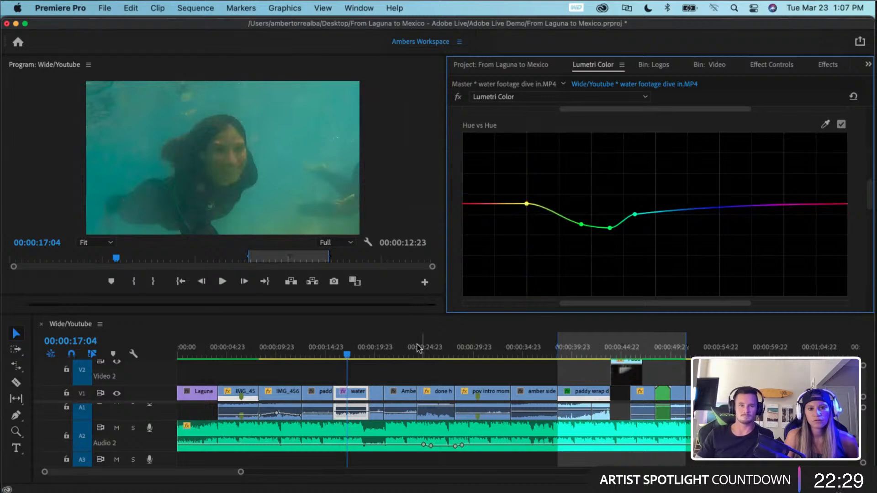
mouse_move(351, 354)
left_mouse_down()
mouse_move(293, 363)
mouse_move(351, 372)
left_mouse_up()
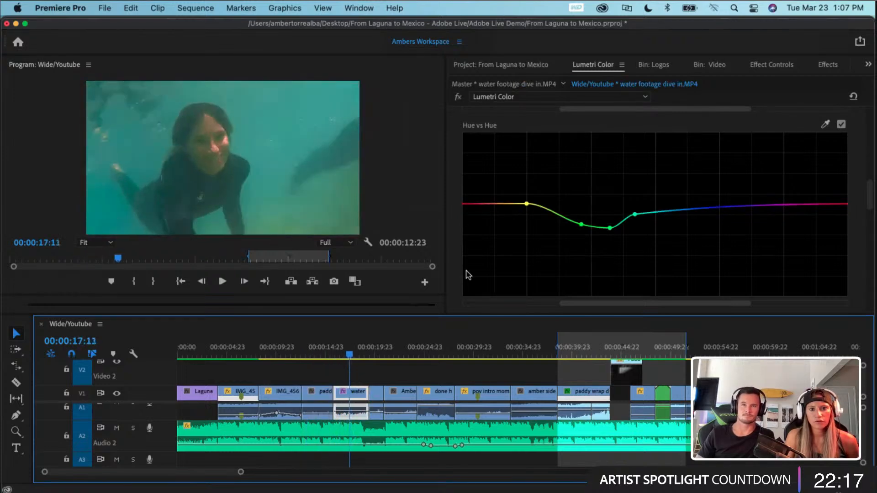
left_click_drag(527, 205, 526, 199)
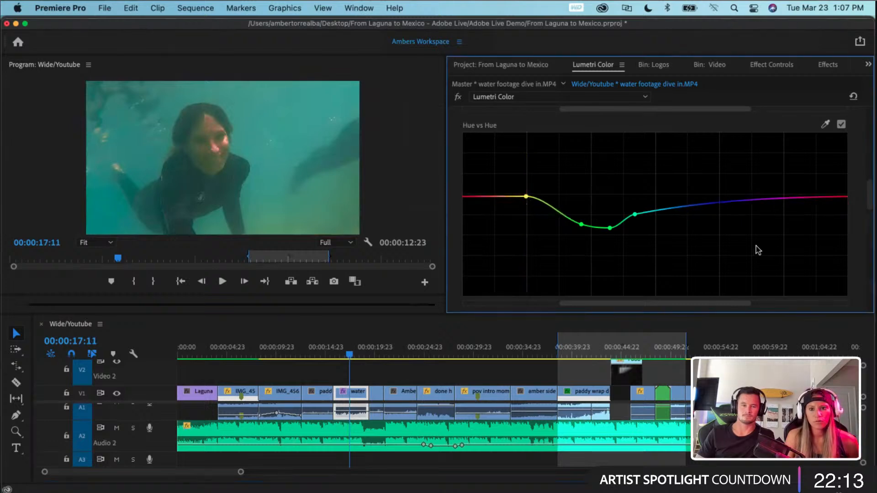
left_click(800, 198)
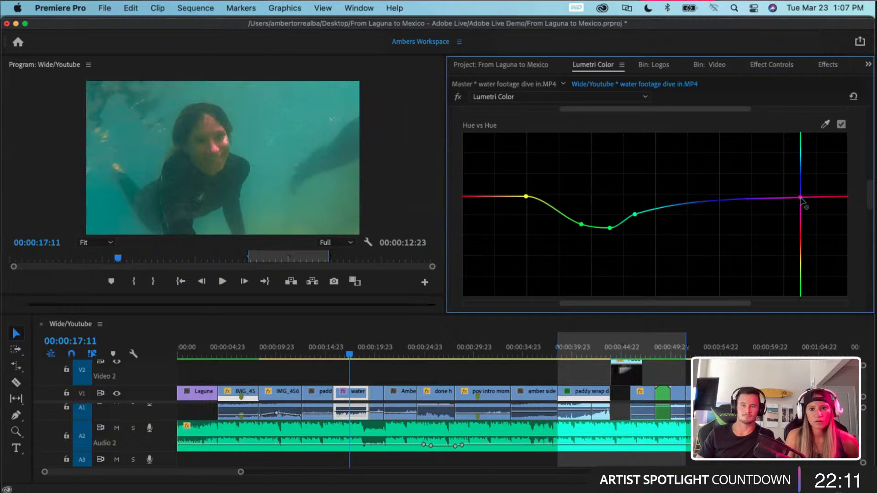
left_click_drag(801, 199, 837, 210)
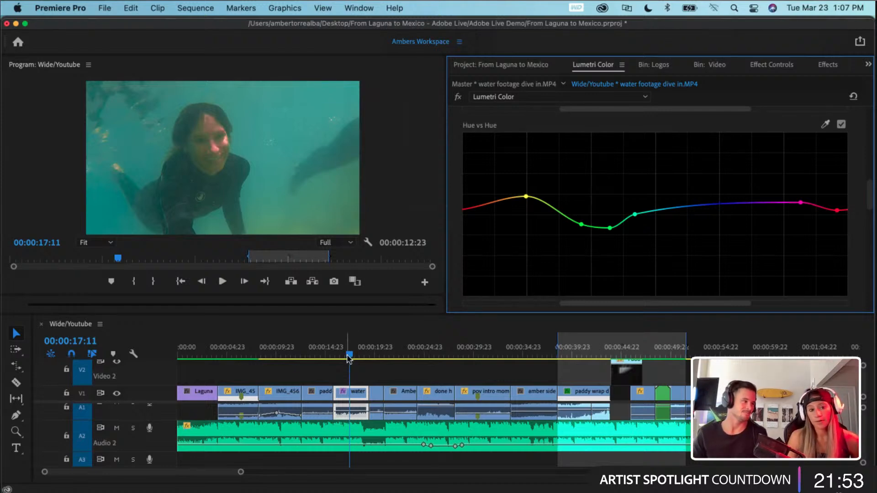
- Go to the beach clip IMG_4568.MOV at 00:00:11:03 and paste the surfing clip's Lumetri Color effect onto it
left_click_drag(348, 358, 289, 365)
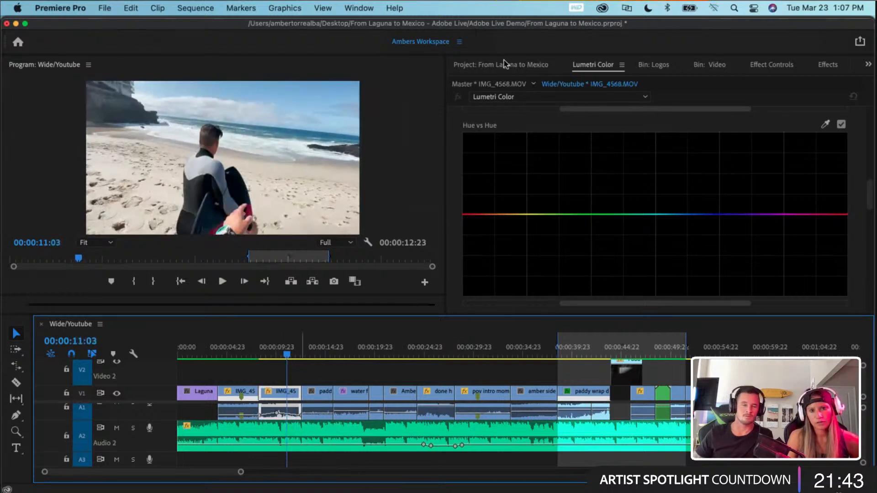
scroll(586, 199, "up", 4)
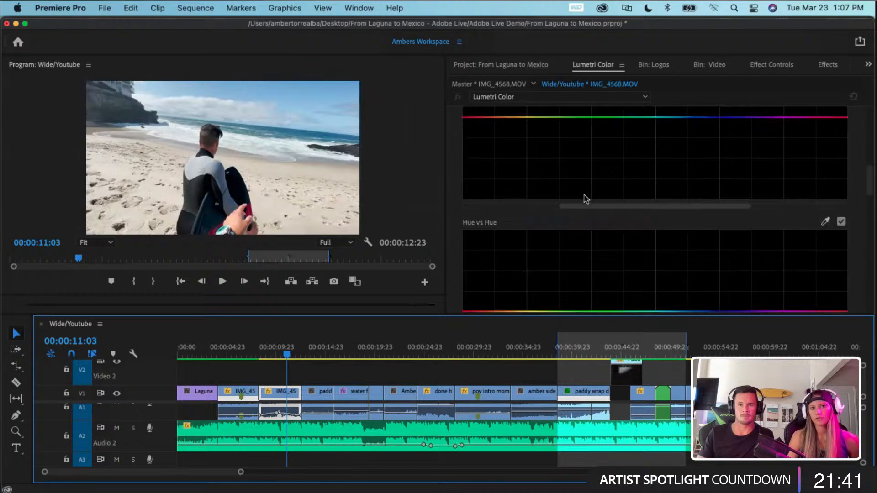
left_click(771, 65)
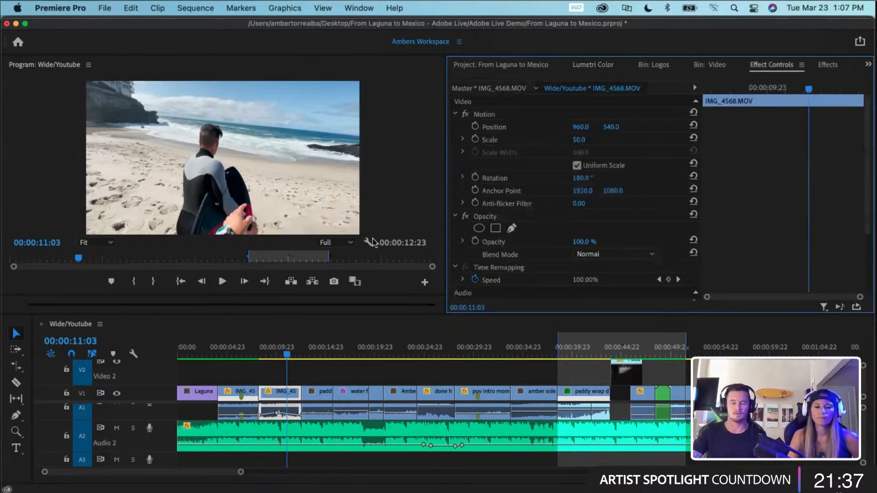
scroll(515, 237, "down", 5)
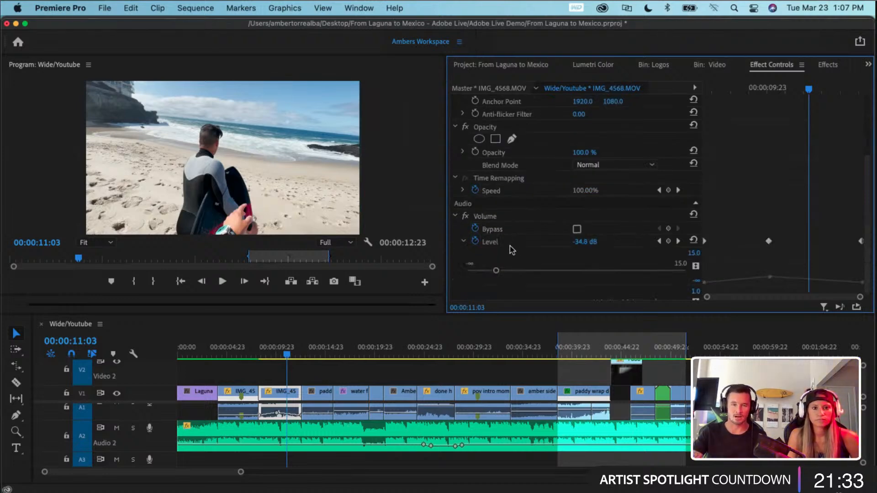
key("super+v")
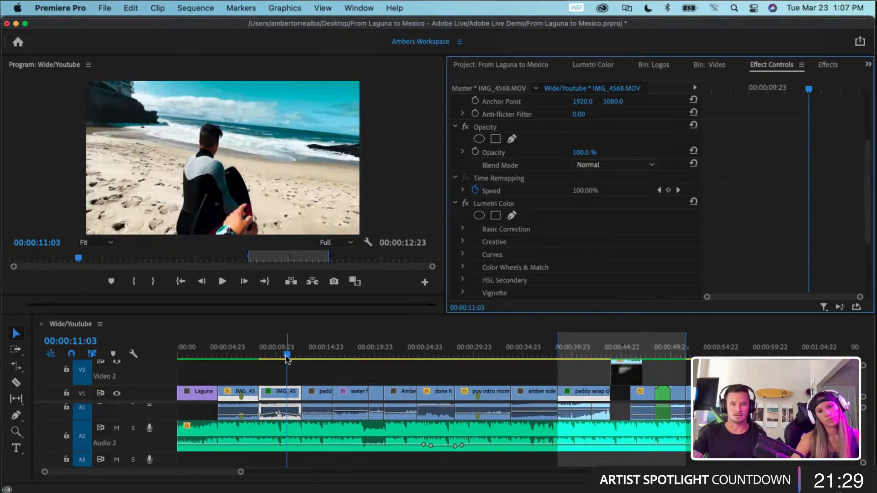
- On the beach clip at 00:00:09:23, set Lumetri Basic Correction Highlights to -52.0 and Shadows to 19.3
left_click_drag(287, 358, 275, 358)
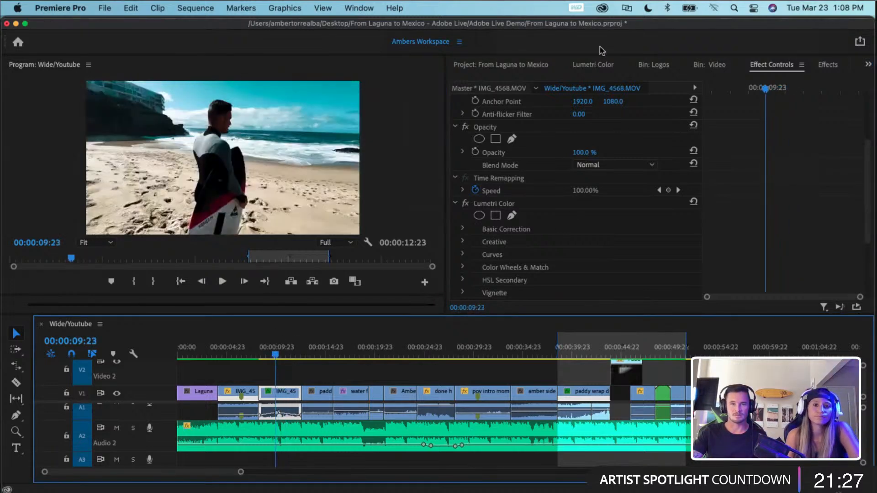
left_click(592, 66)
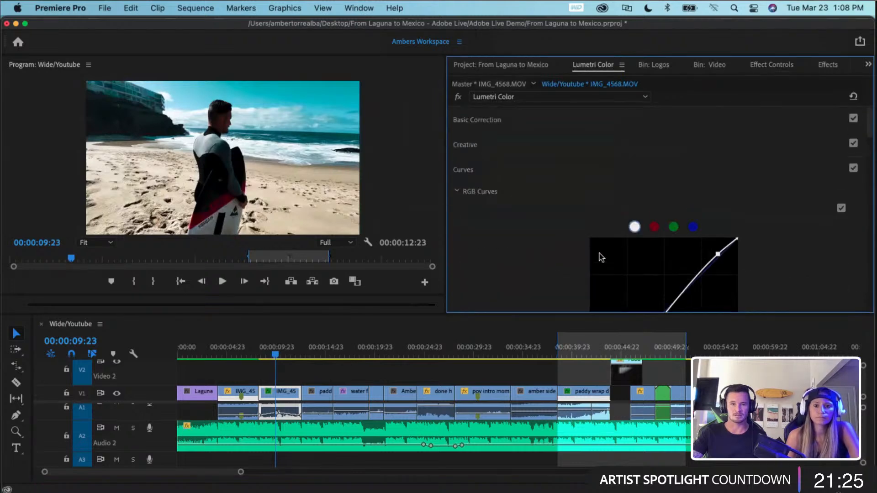
scroll(598, 255, "up", 1)
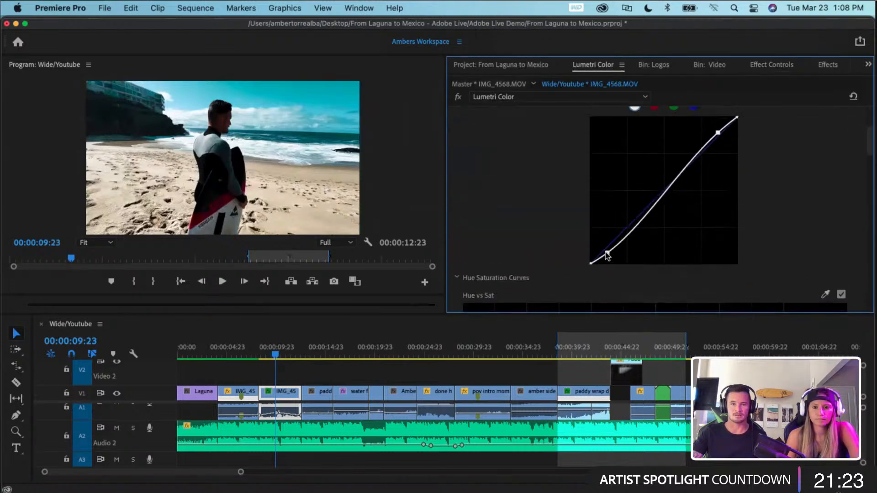
scroll(558, 165, "up", 5)
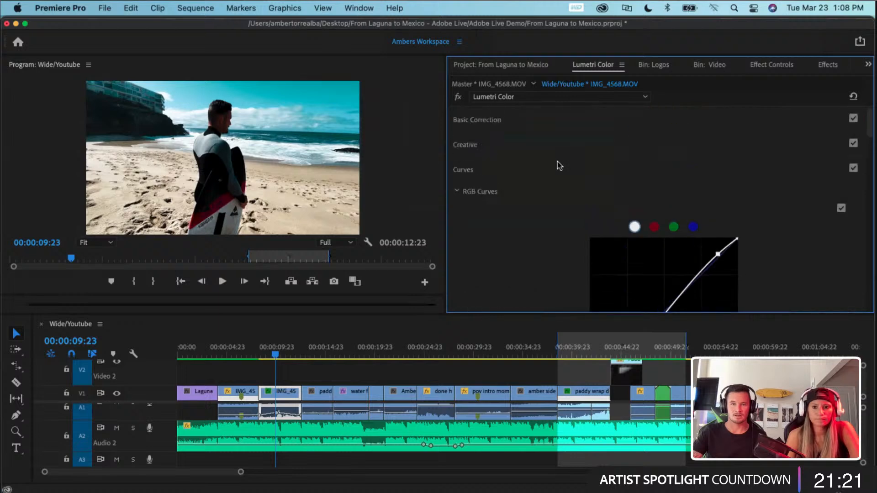
left_click(481, 123)
scroll(568, 186, "down", 5)
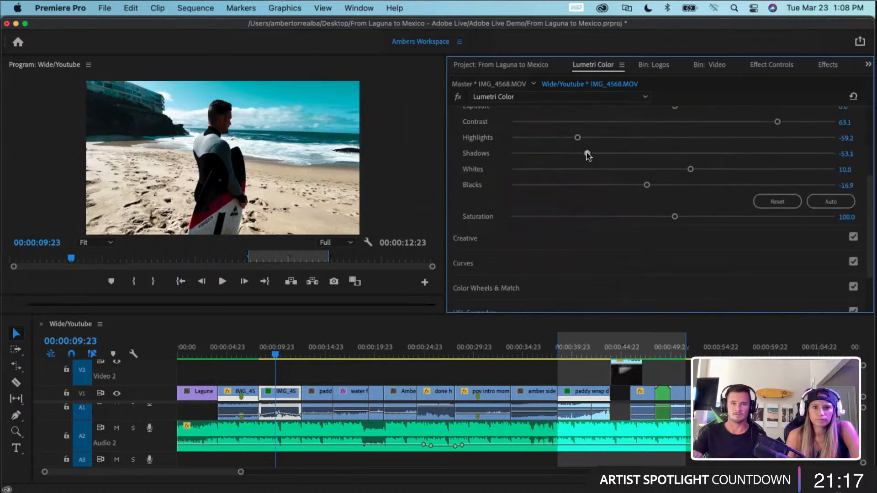
left_click_drag(587, 154, 703, 155)
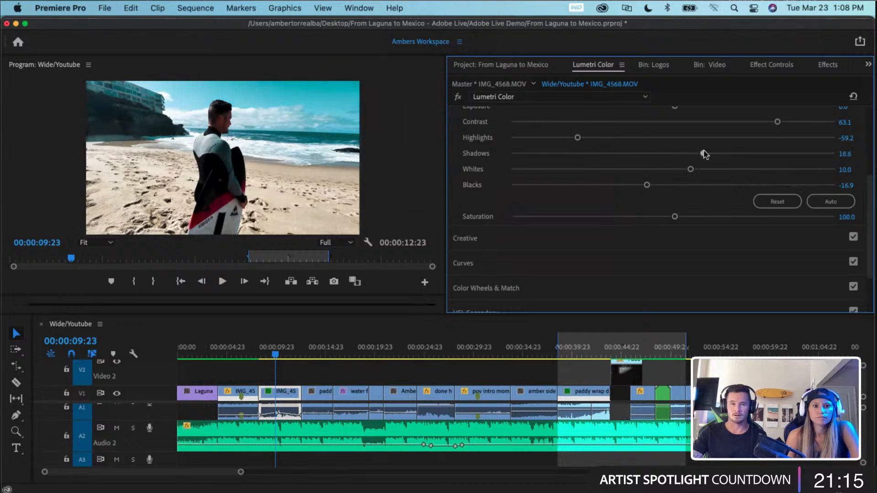
scroll(710, 154, "up", 5)
scroll(704, 248, "down", 2)
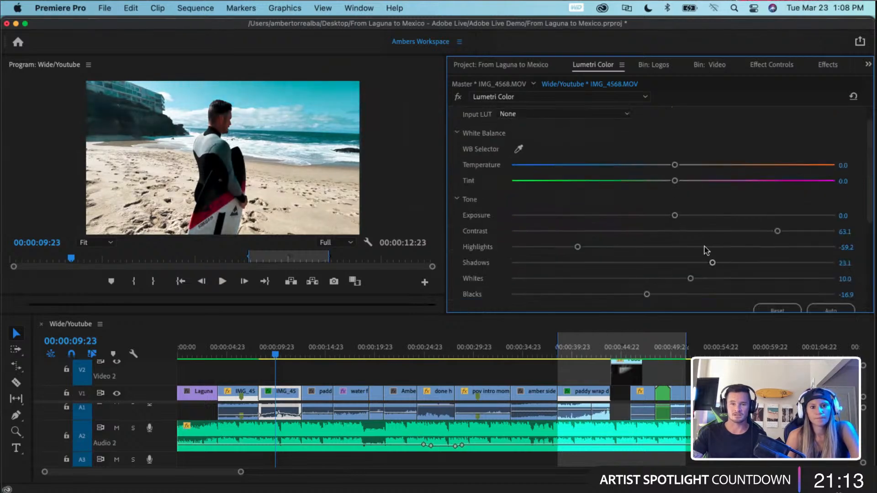
left_click_drag(711, 240, 756, 238)
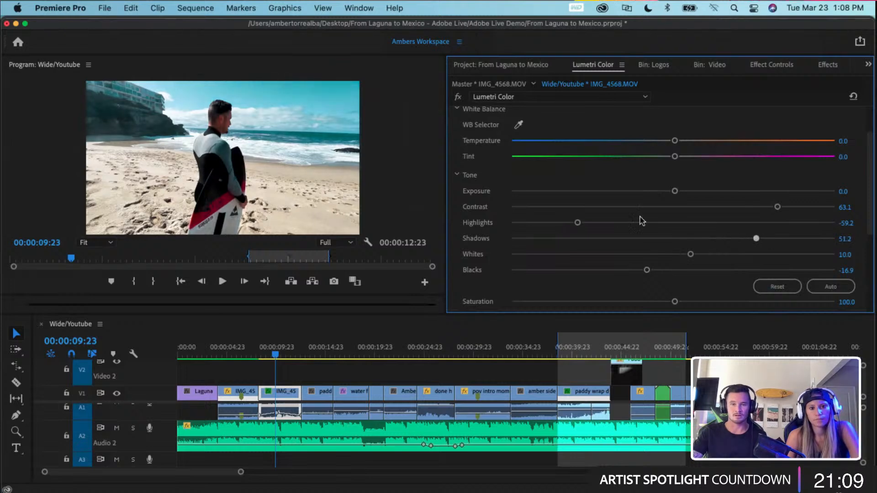
mouse_move(578, 223)
left_mouse_down()
mouse_move(606, 225)
mouse_move(594, 227)
left_mouse_up()
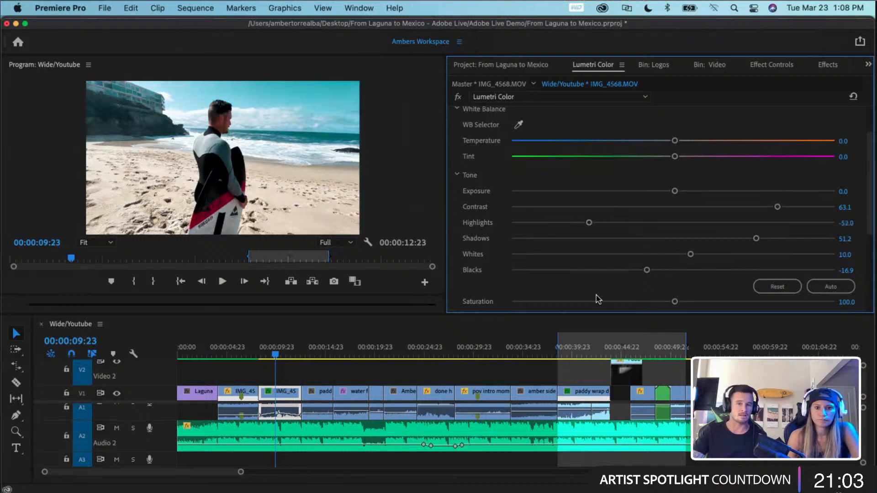
left_click_drag(757, 238, 702, 240)
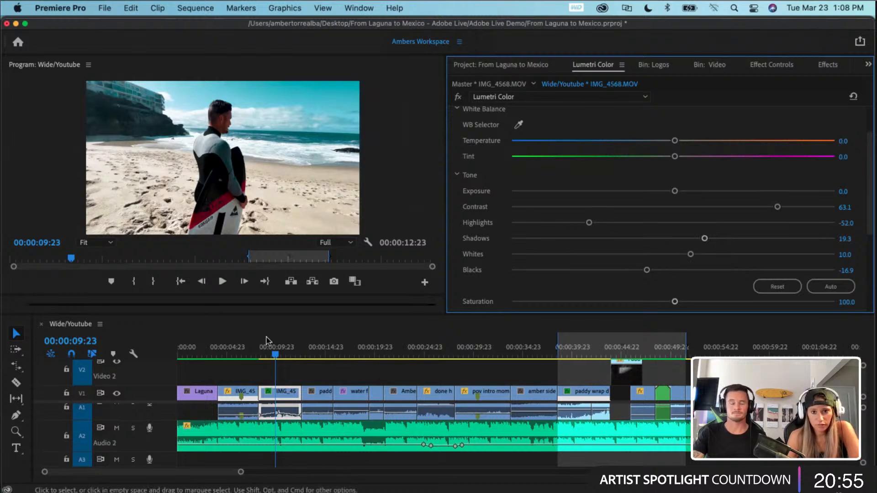
- Turn on Position keyframing for the beach clip at its first frame, 00:00:08:06
left_click_drag(275, 360, 297, 362)
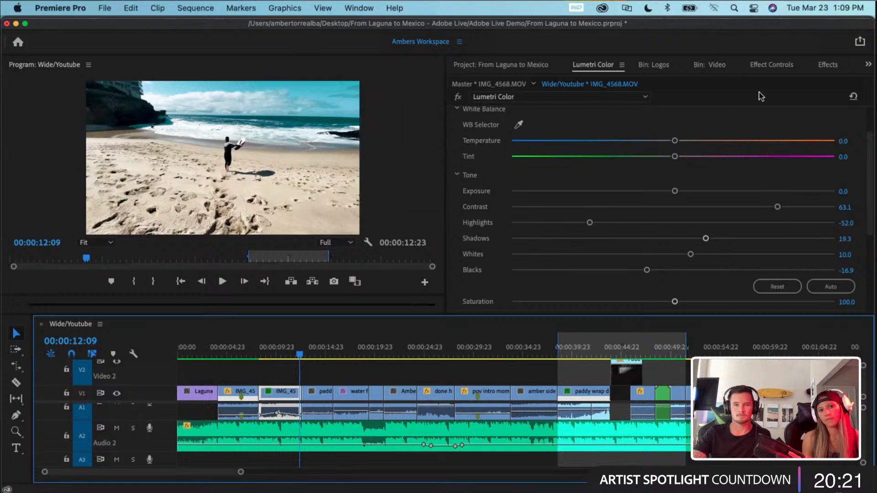
left_click(762, 67)
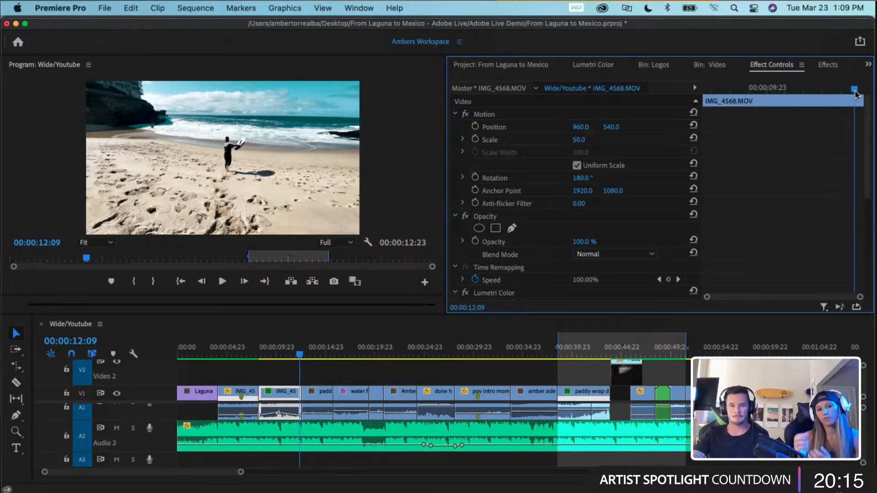
left_click_drag(854, 91, 830, 90)
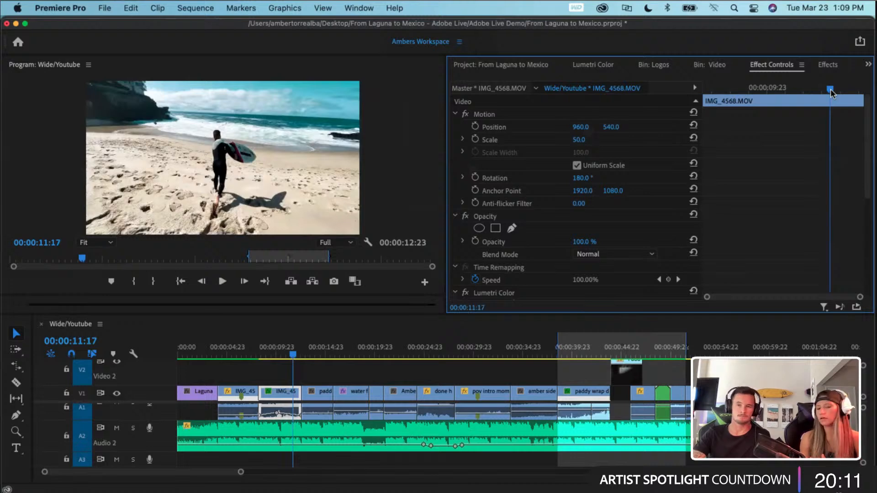
left_click_drag(830, 91, 697, 98)
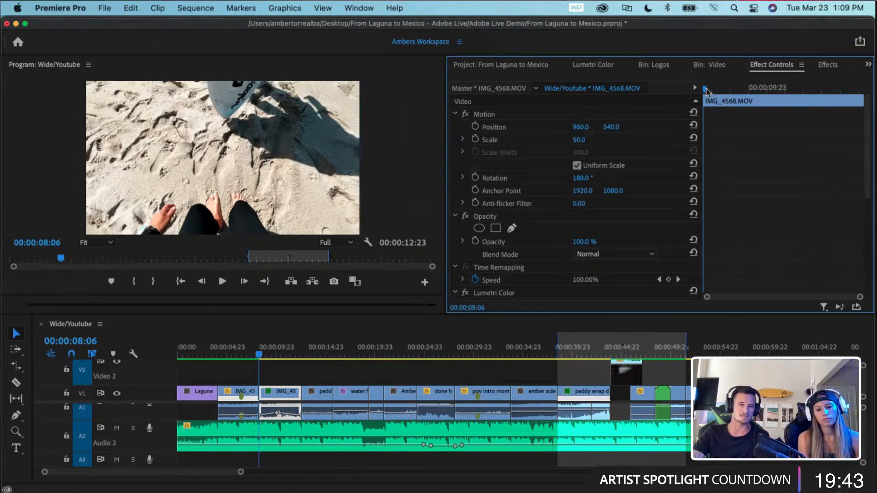
left_click_drag(706, 91, 704, 90)
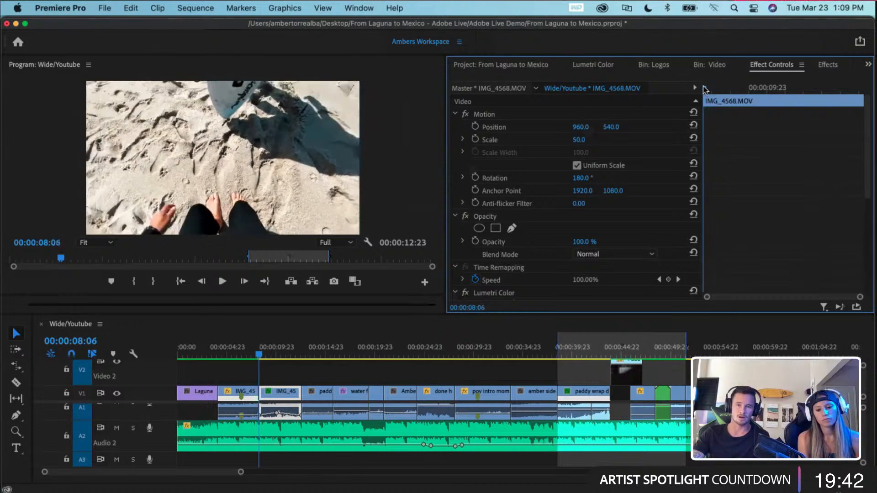
left_click(475, 127)
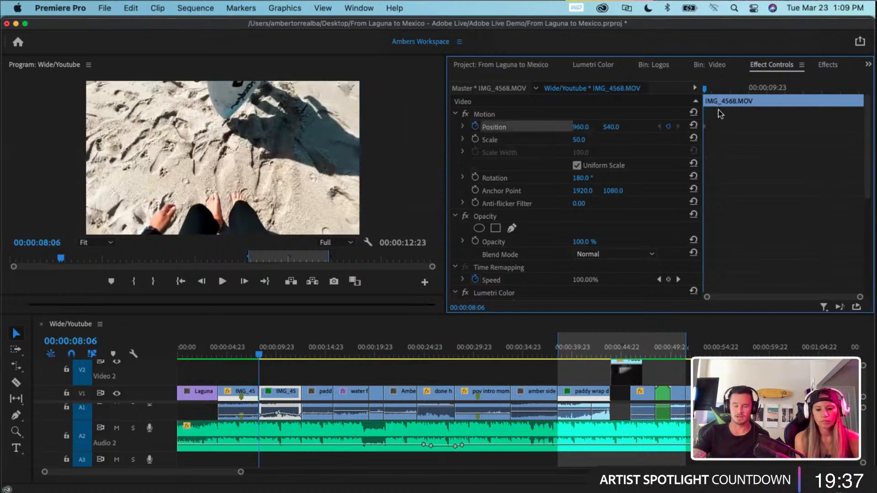
- Add a Position keyframe to the beach clip at 00:00:10:19, where the hand rests on the surfer's shoulder
left_click_drag(704, 89, 795, 97)
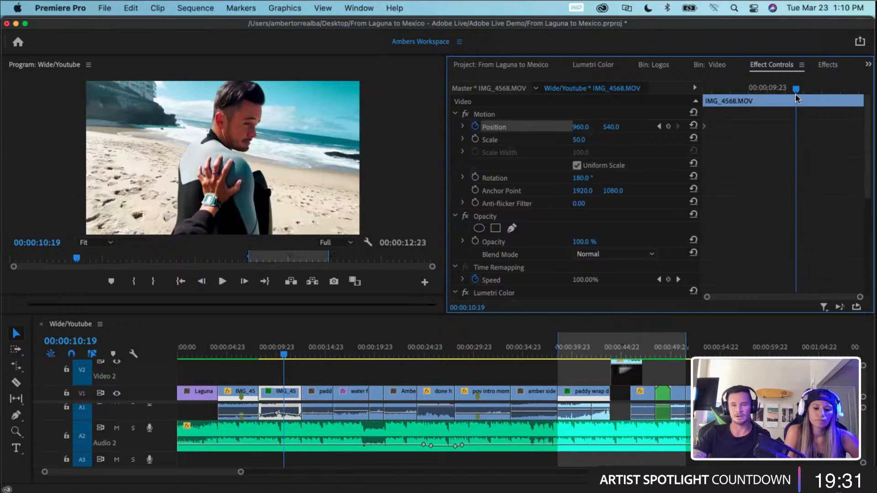
key("Up")
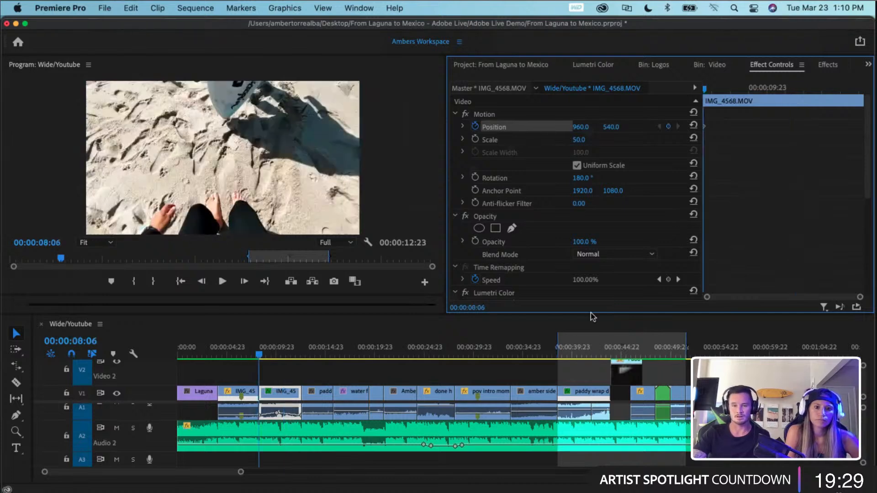
key("Down")
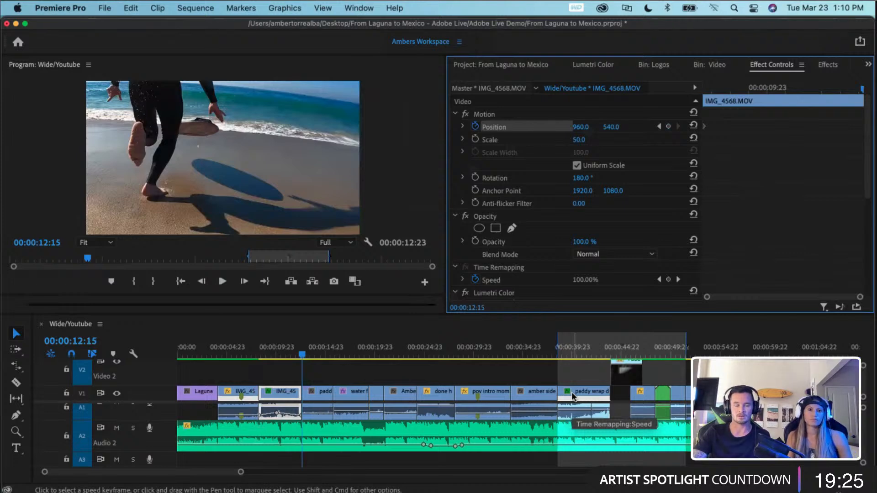
key("Up")
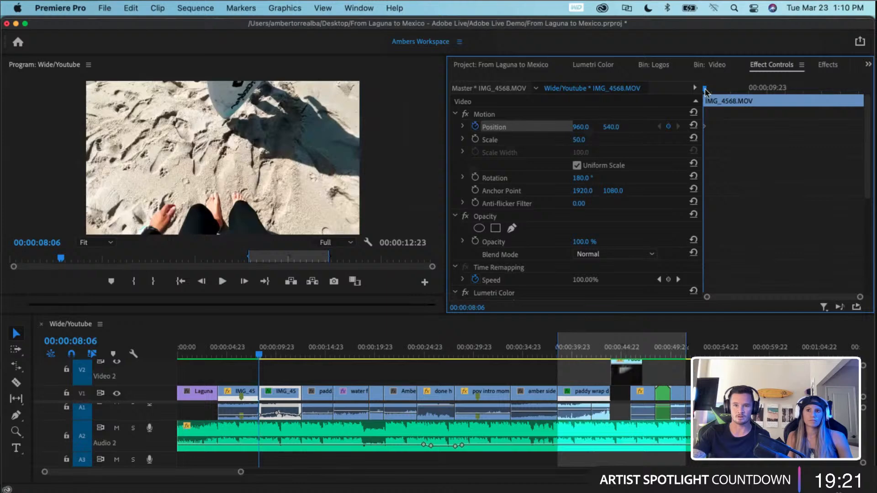
left_click_drag(704, 88, 796, 88)
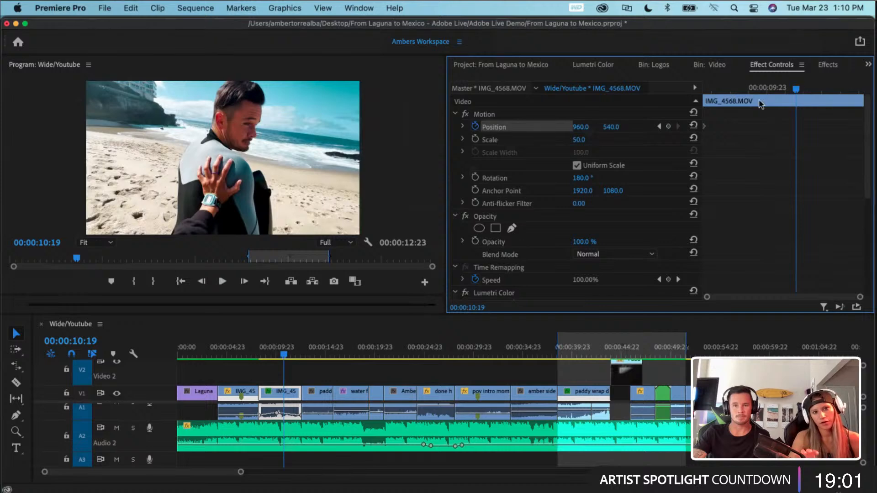
left_click(668, 126)
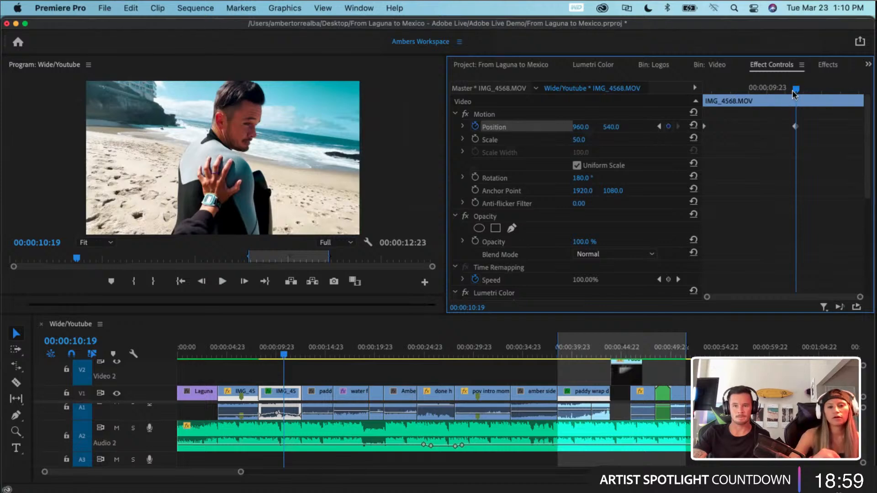
- Add another Position keyframe at 00:00:10:10, shortly before the hand reaches the shoulder
left_click_drag(795, 90, 781, 90)
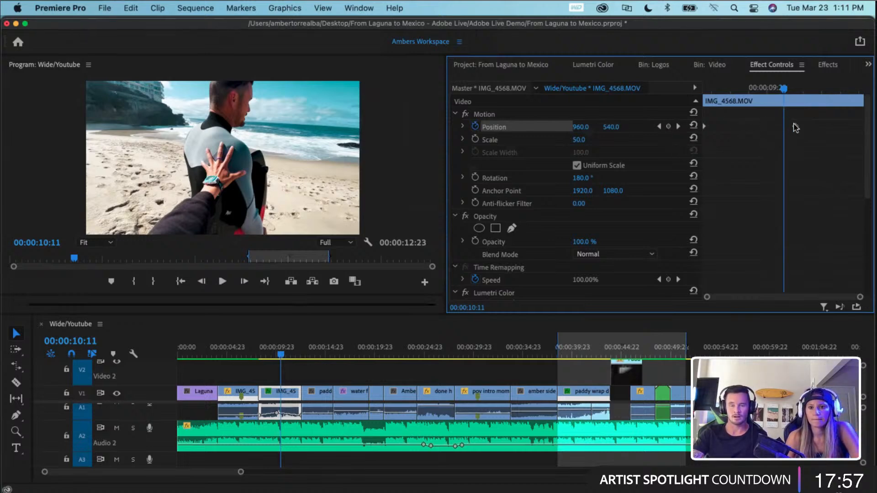
left_click_drag(783, 88, 799, 91)
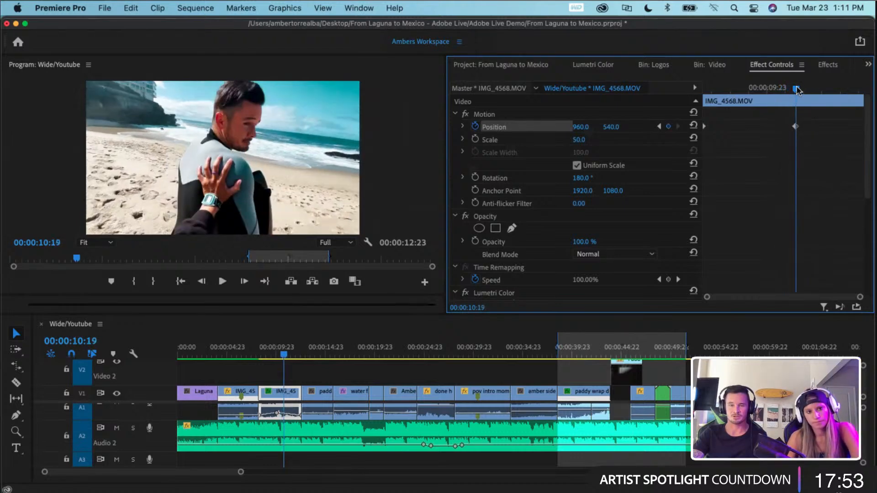
mouse_move(793, 90)
left_mouse_down()
mouse_move(705, 93)
mouse_move(793, 89)
mouse_move(710, 98)
mouse_move(782, 94)
left_mouse_up()
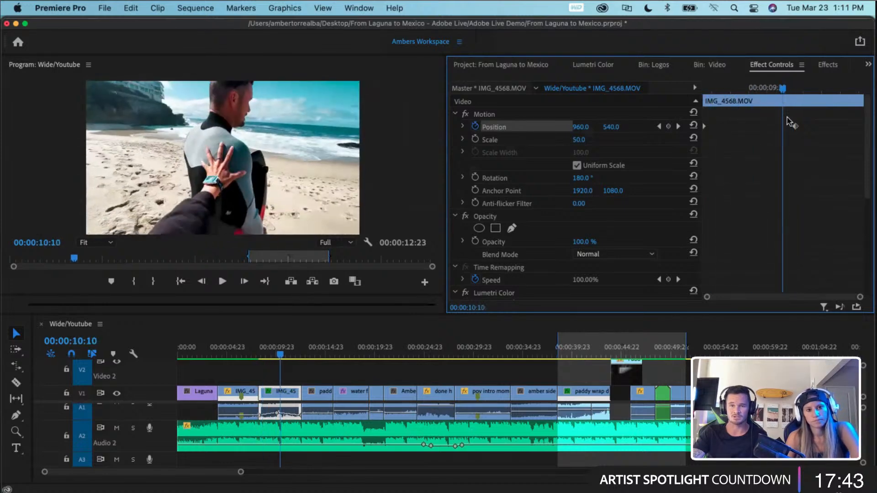
left_click(668, 127)
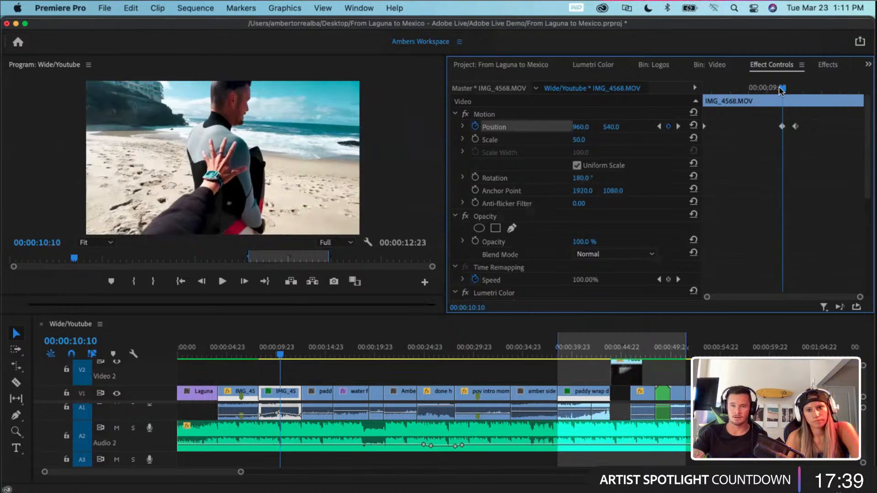
- Try shifting the beach clip's horizontal Position at the 00:00:10:19 keyframe, and undo the shift
left_click_drag(779, 90, 790, 87)
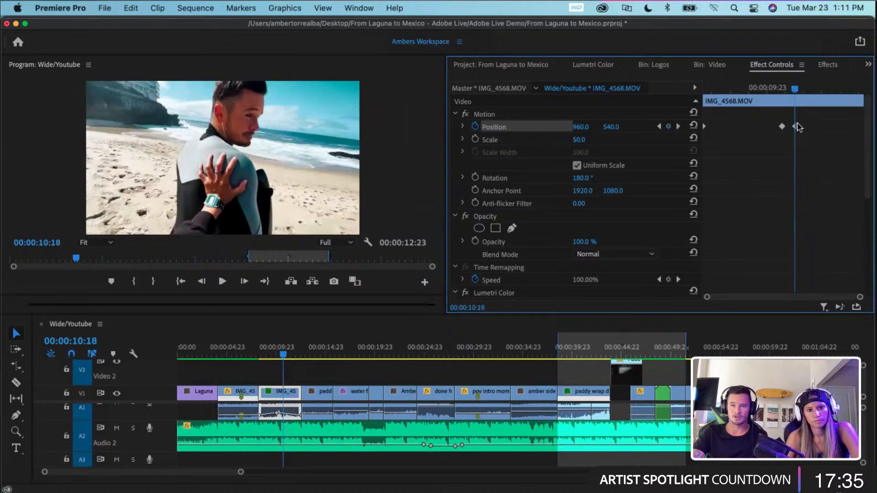
left_click(678, 127)
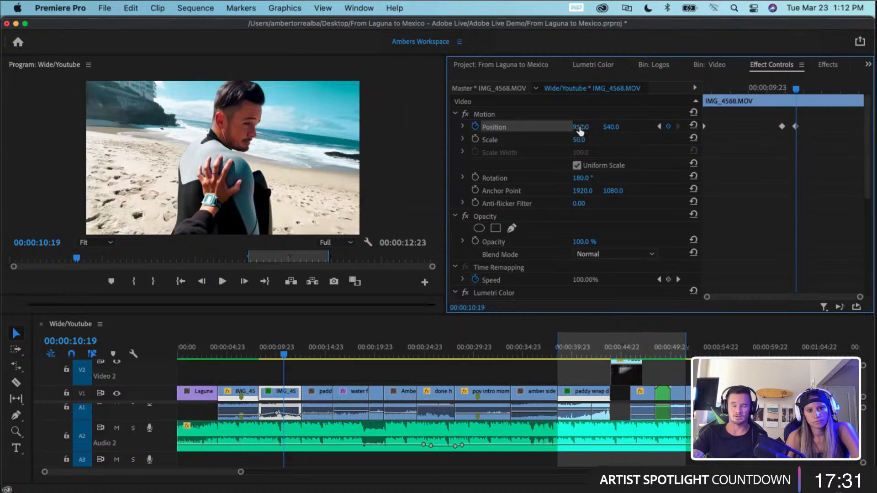
left_click_drag(795, 88, 795, 87)
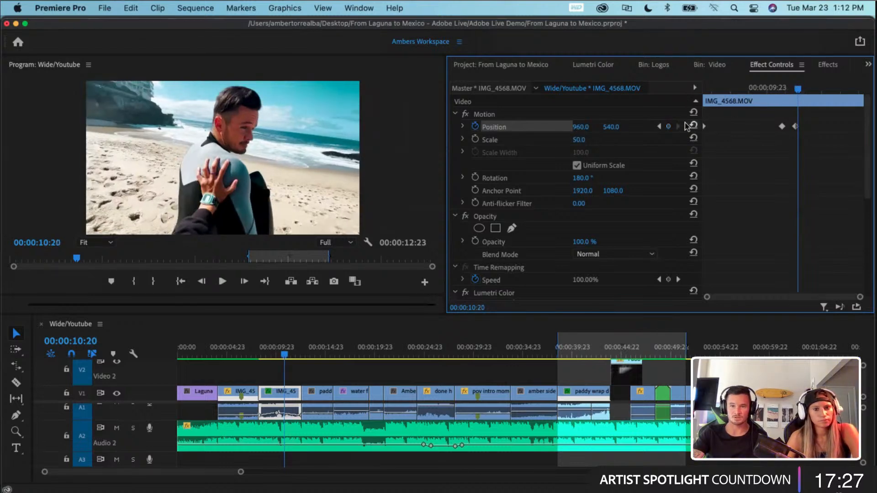
left_click(660, 127)
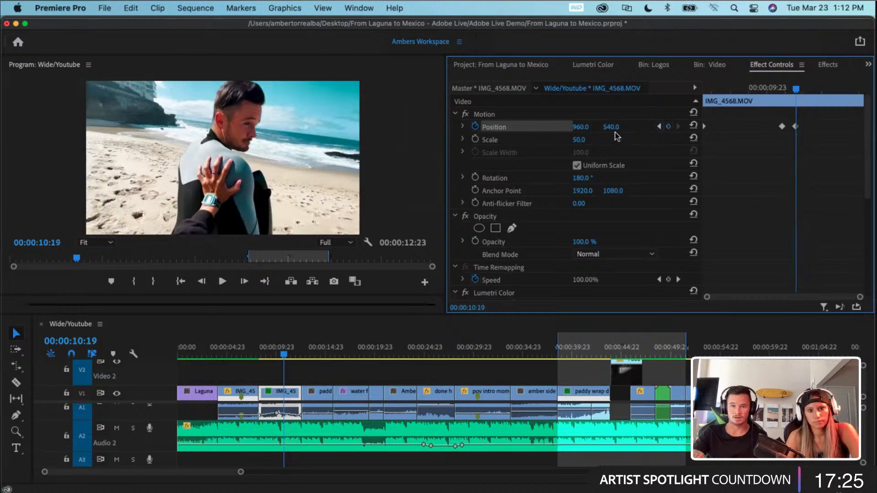
left_click_drag(580, 126, 587, 127)
key("super+z")
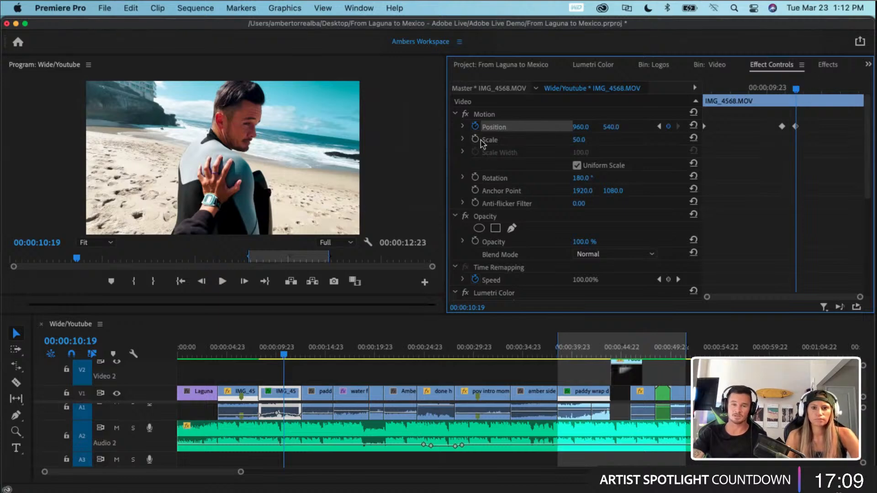
- Turn on Scale keyframing at the beach clip's start, 00:00:08:06, and add a Scale keyframe at 00:00:10:10
key("Up")
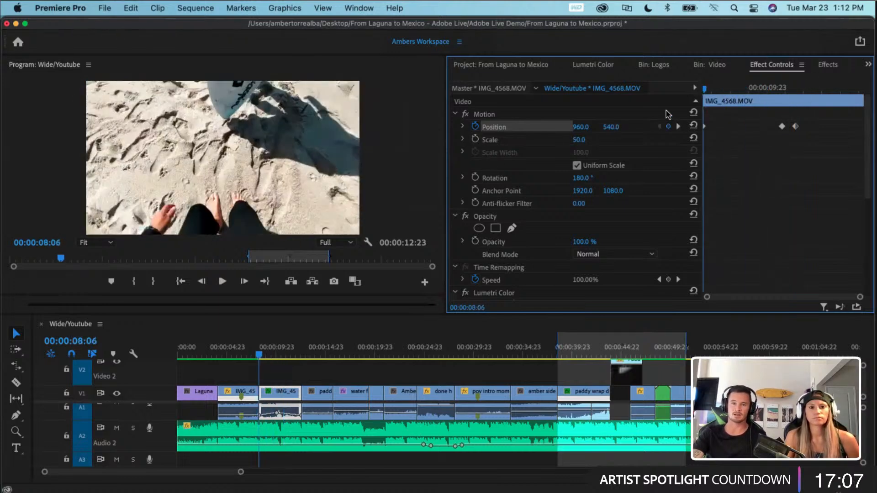
left_click(474, 138)
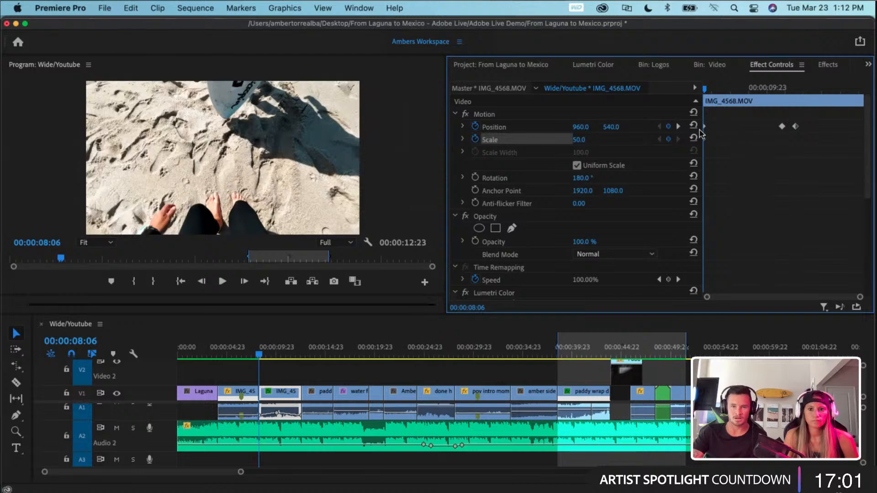
left_click(678, 126)
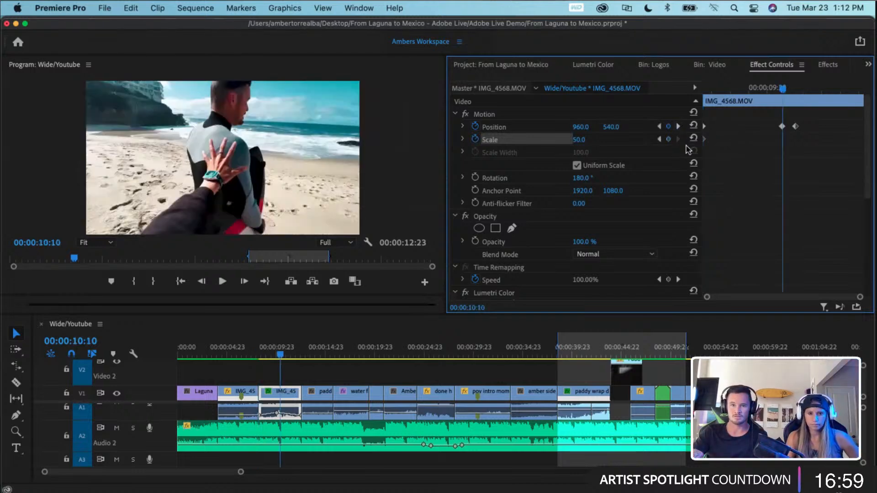
left_click(668, 140)
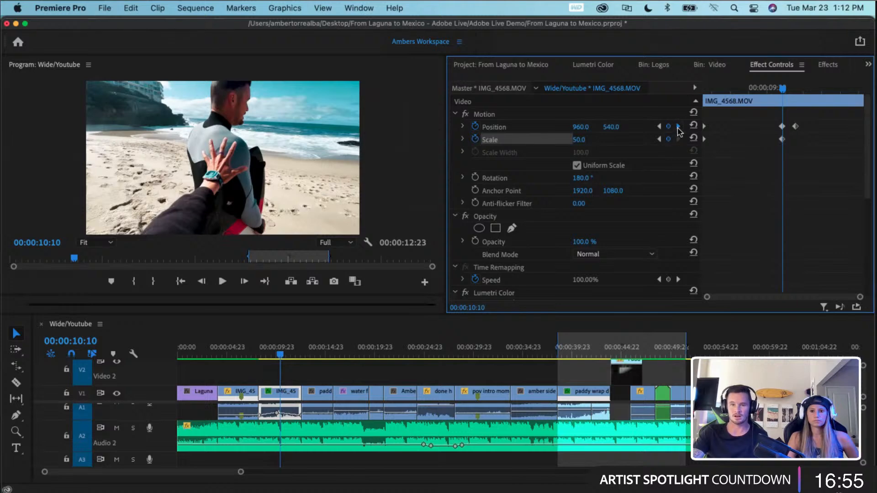
- Add a Scale keyframe to the beach clip at 00:00:10:19 and set its value to 58
left_click(678, 126)
left_click(668, 139)
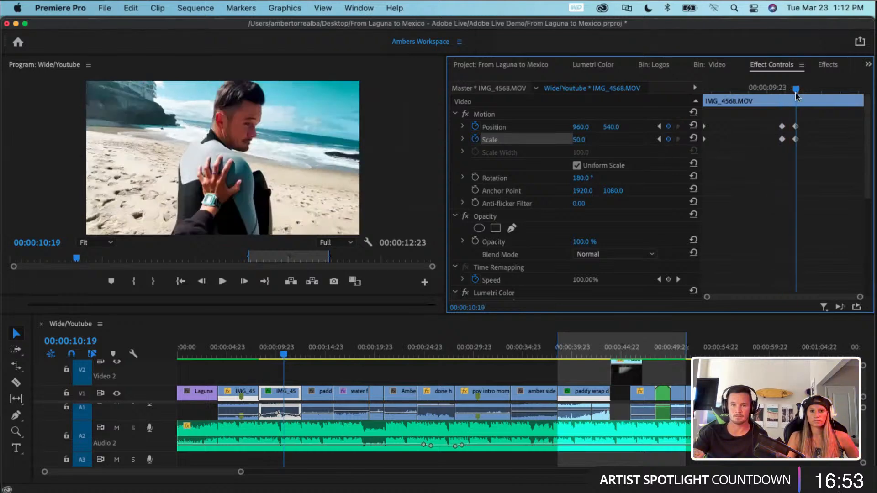
mouse_move(795, 87)
left_mouse_down()
mouse_move(782, 89)
mouse_move(794, 89)
left_mouse_up()
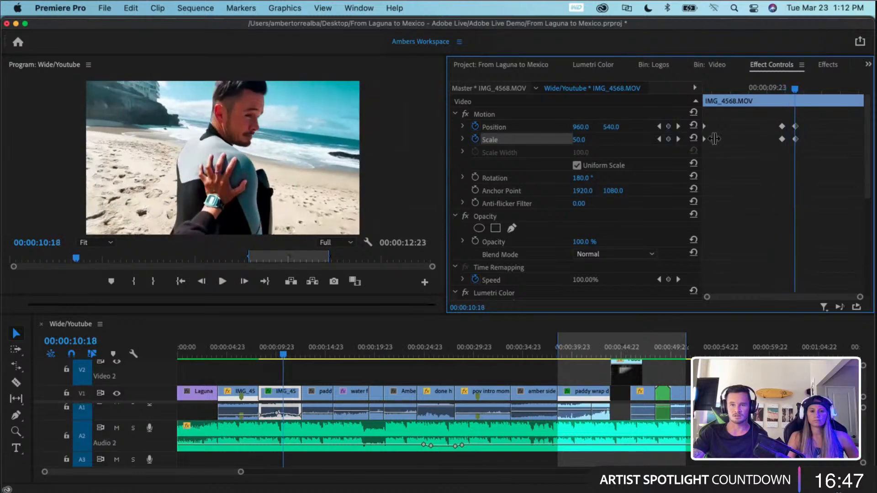
left_click(677, 140)
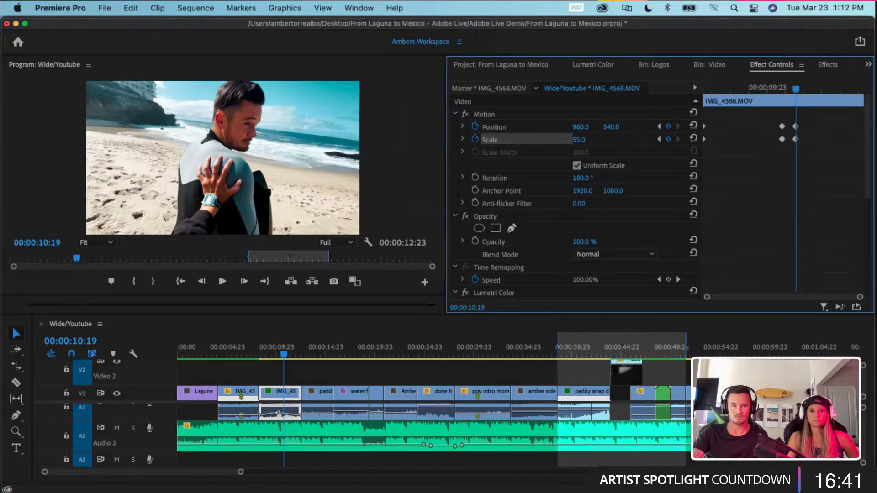
left_click_drag(579, 140, 579, 139)
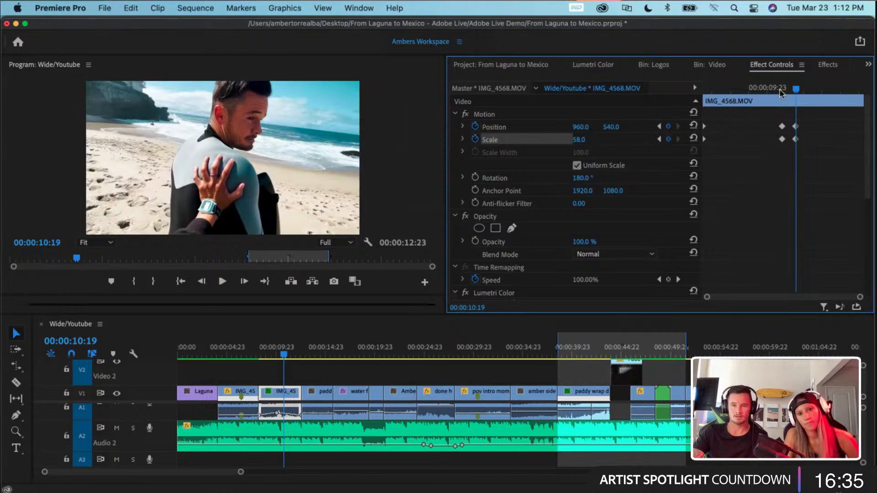
- Add a Scale keyframe at 00:00:11:01, after the hand touches the shoulder, and set its value to 51
left_click_drag(795, 88, 808, 88)
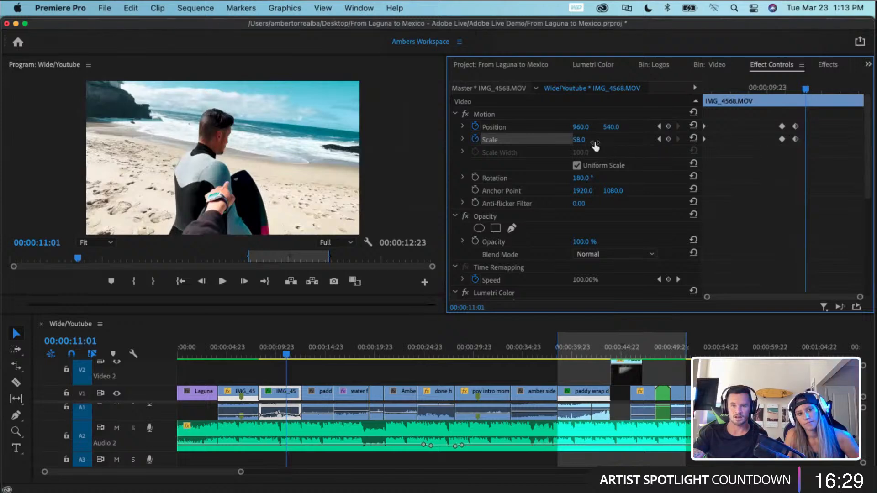
left_click_drag(595, 146, 588, 141)
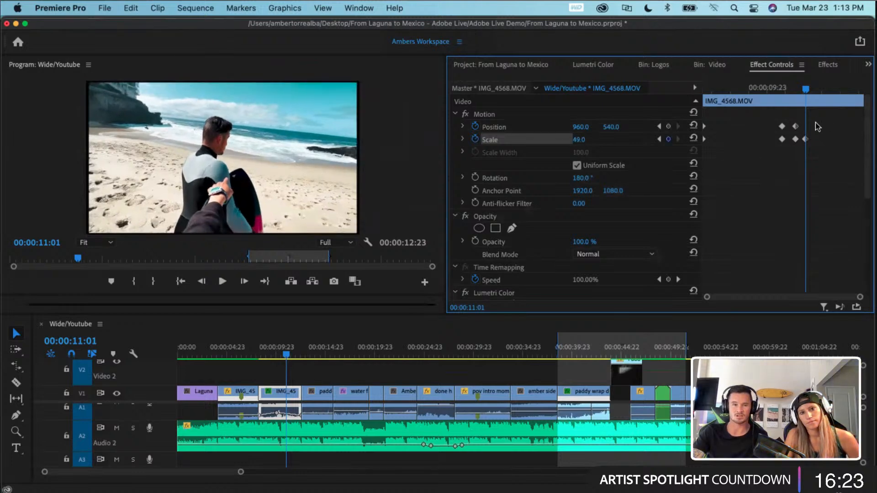
left_click(583, 142)
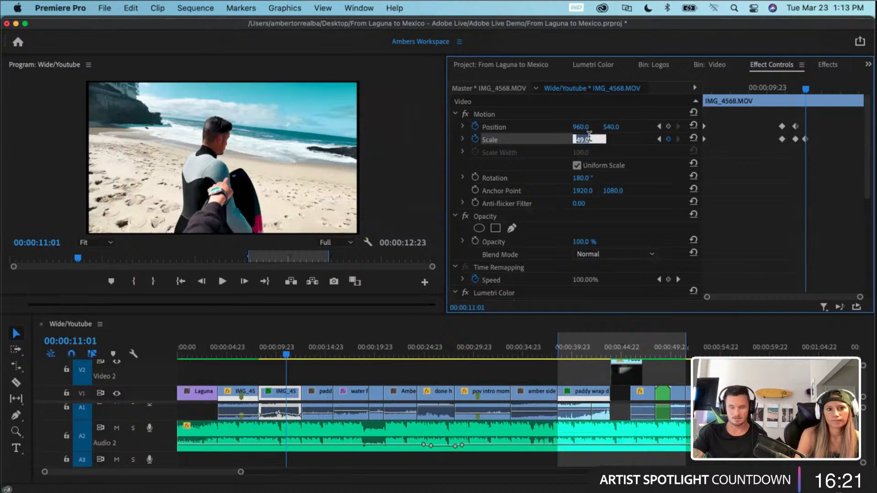
type("51")
key("Return")
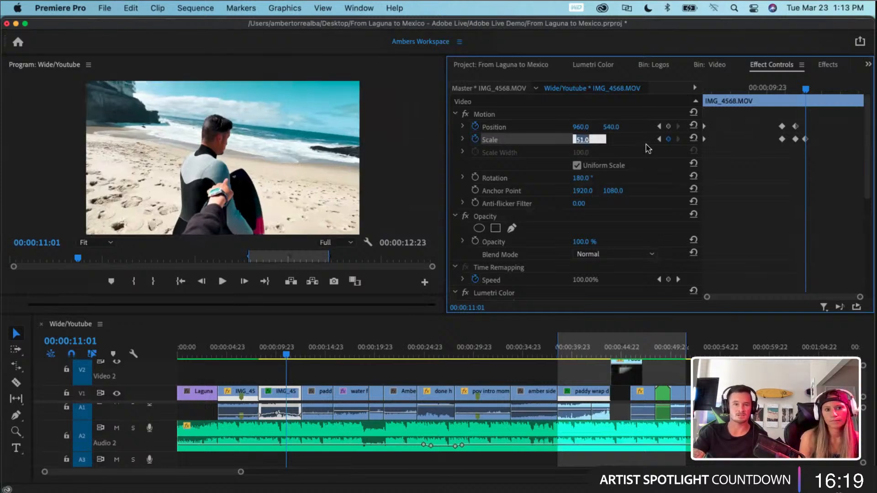
- Play the beach clip from near its start to check the Scale zoom around the shoulder touch
left_click_drag(758, 91, 707, 92)
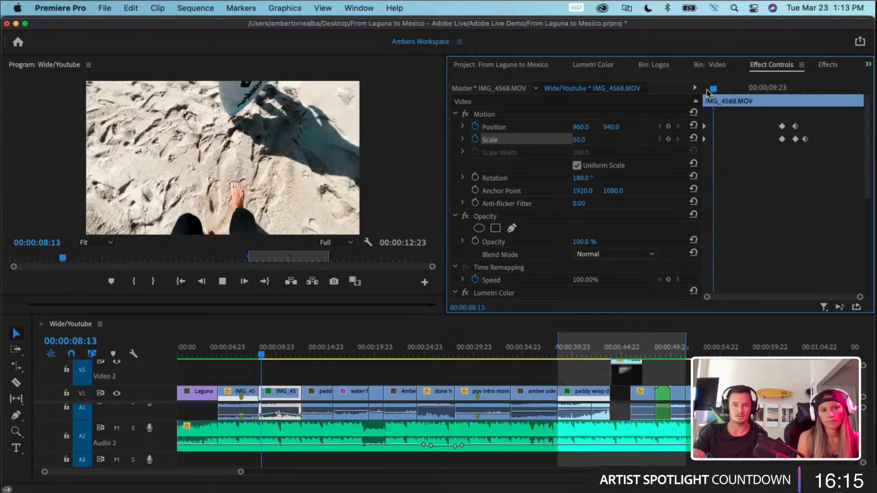
key("space")
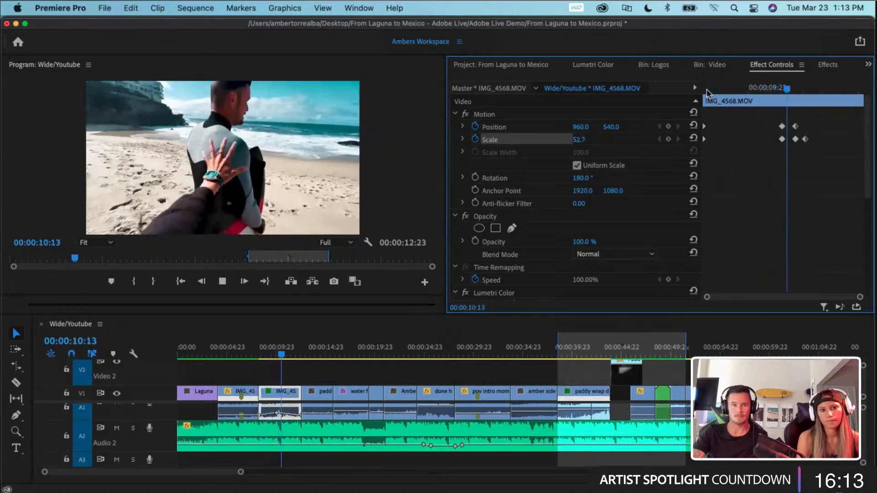
left_click_drag(779, 91, 776, 90)
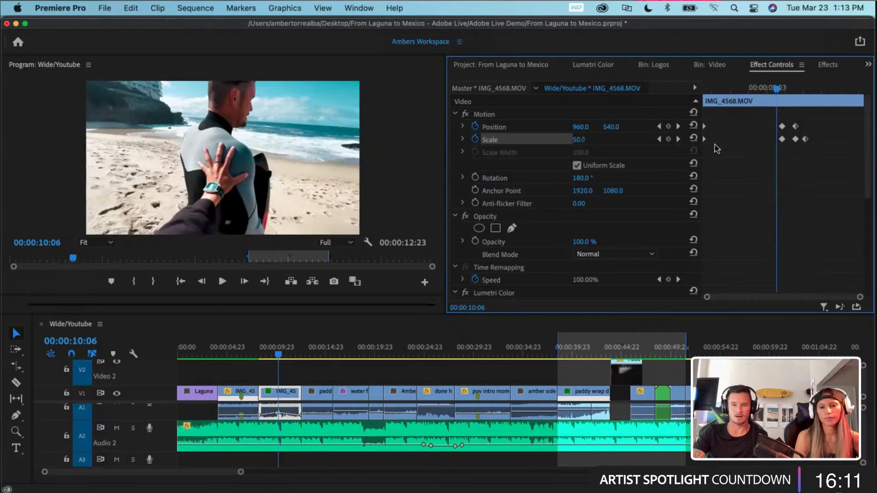
- Mark the beach clip as the sequence's in-to-out range, render its preview, and return to the clip's start at 00:00:08:06
key("x")
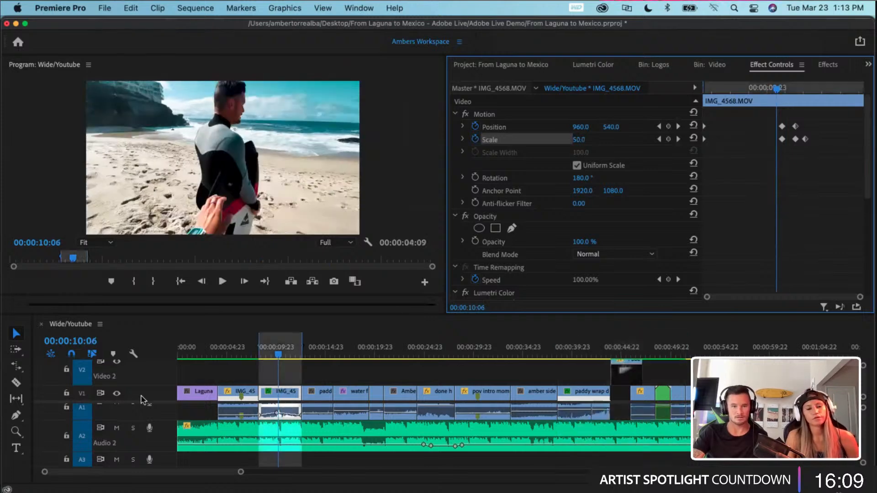
key("Return")
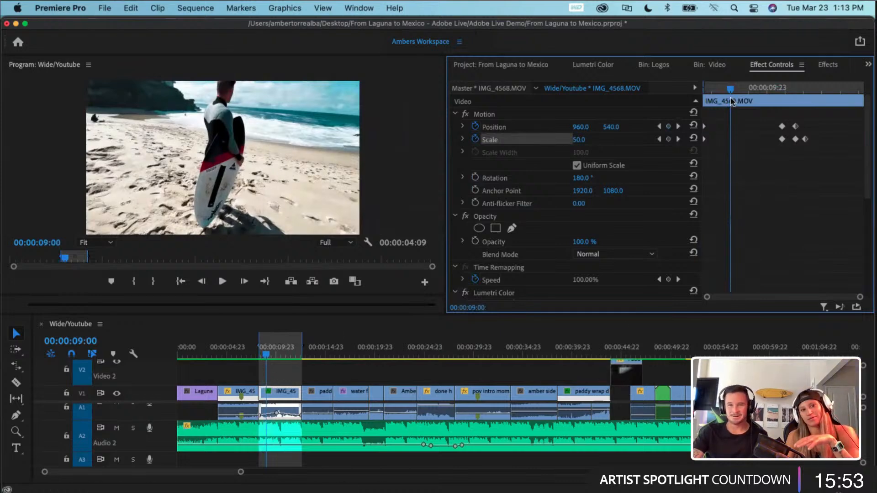
left_click_drag(730, 90, 724, 86)
key("Up")
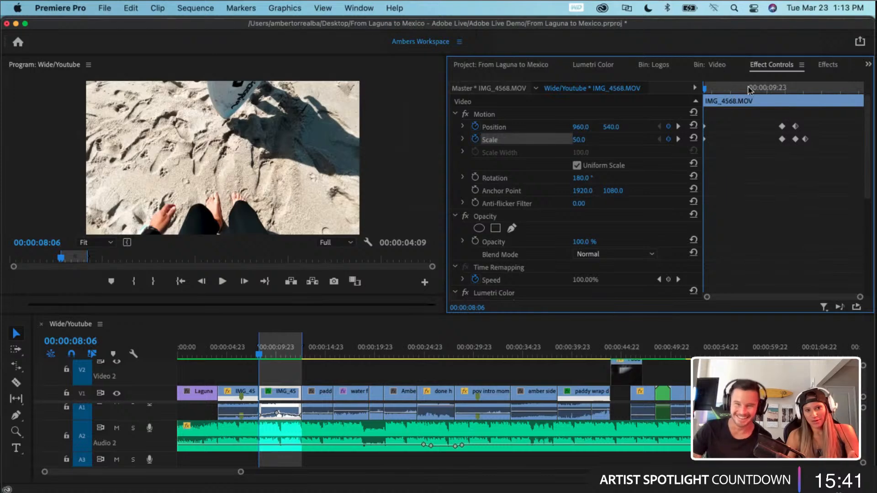
- Play the rendered beach clip, and replay it from the shoulder touch to review the zoom timing
left_click(706, 90)
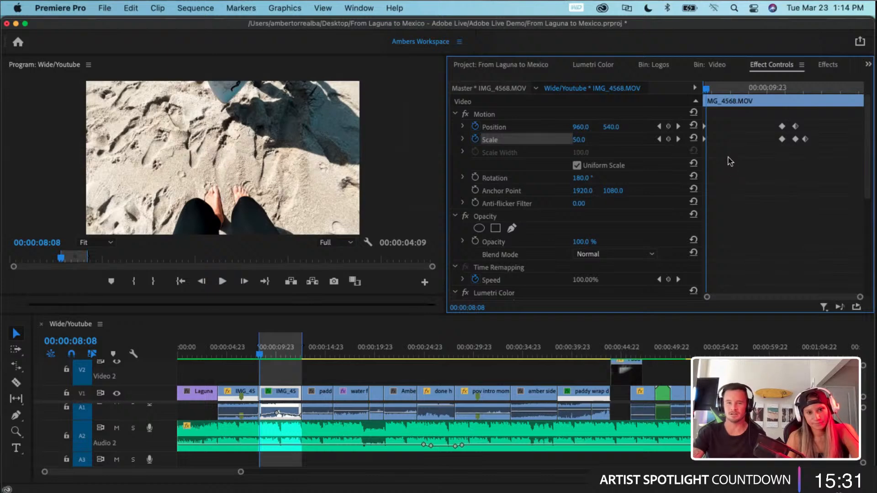
key("space")
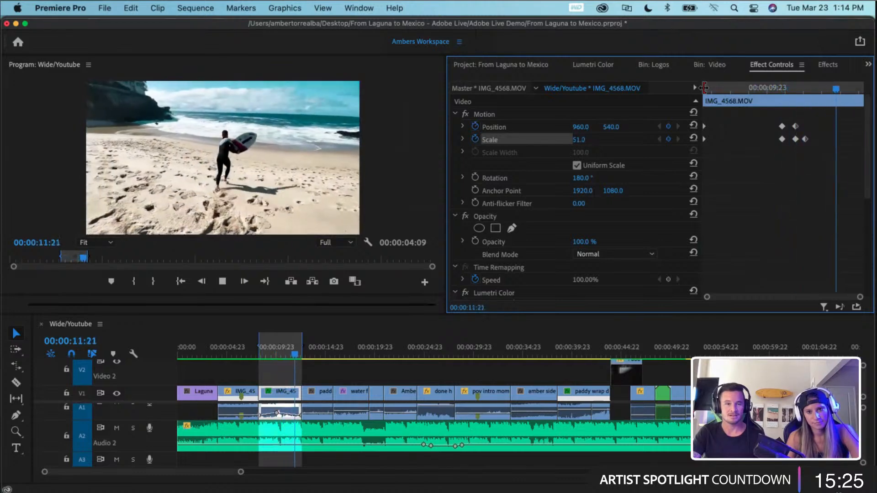
key("space")
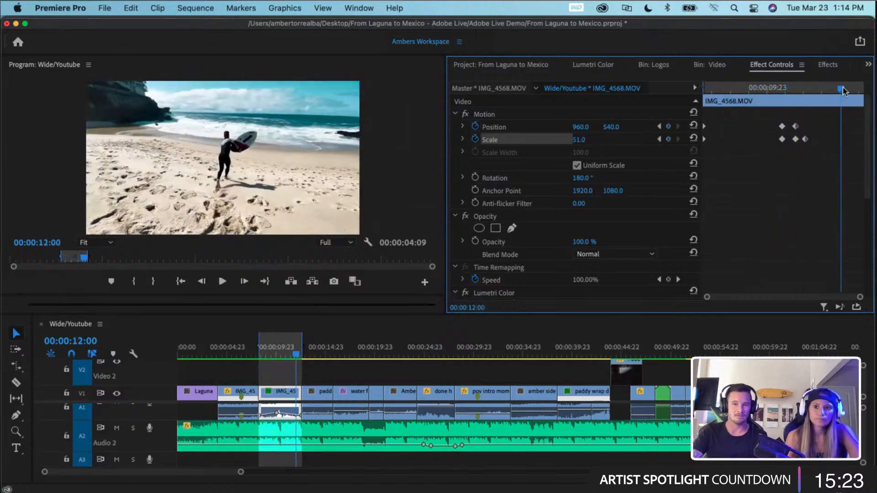
left_click_drag(842, 90, 794, 91)
key("space")
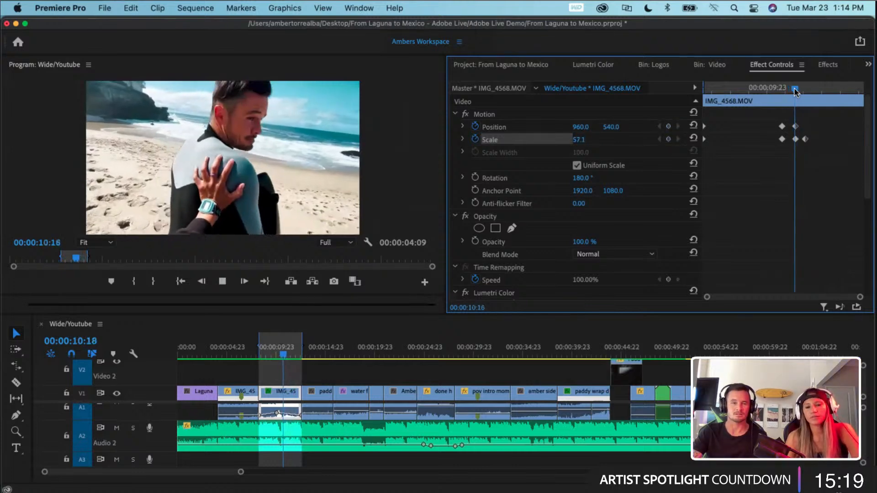
key("space")
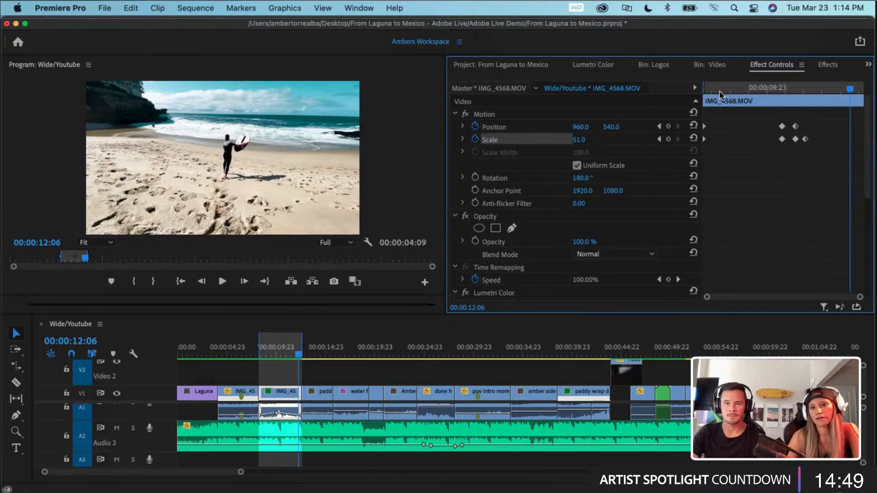
- Move the beach clip's last Scale keyframe earlier to about 00:00:10:21, just after the 00:00:10:19 keyframe
left_click(775, 91)
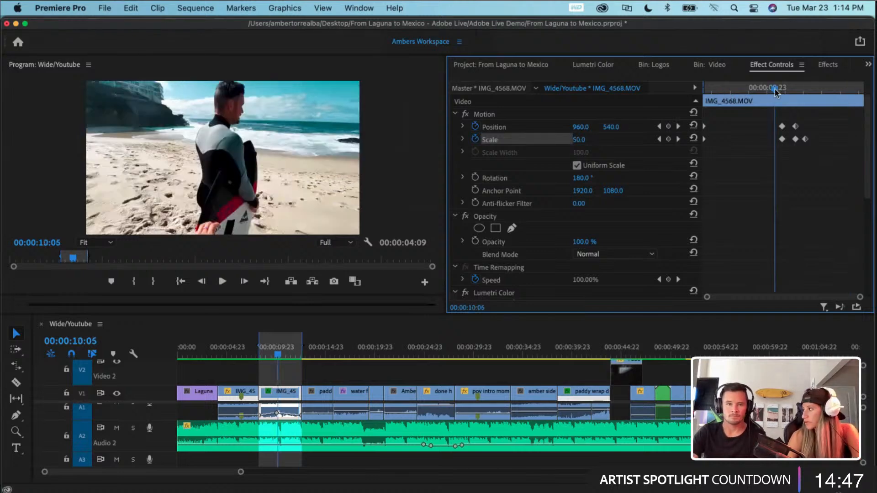
left_click_drag(775, 89, 805, 91)
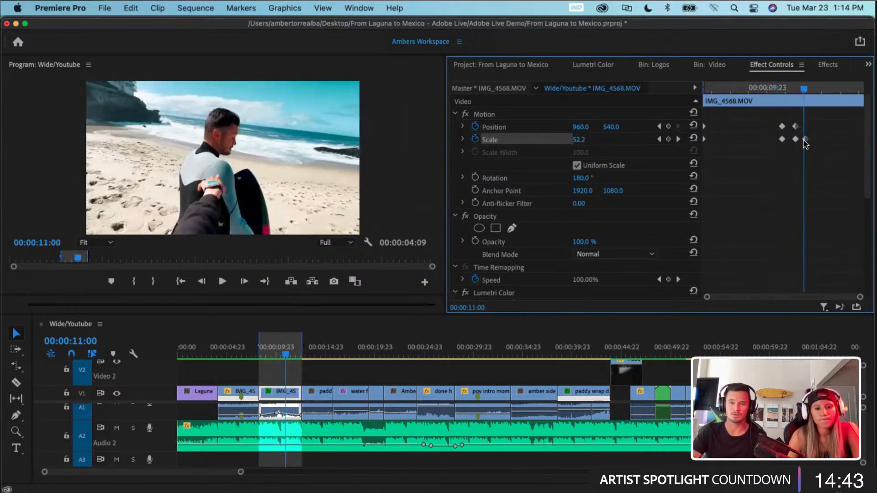
mouse_move(804, 140)
left_mouse_down()
mouse_move(815, 140)
mouse_move(803, 140)
left_mouse_up()
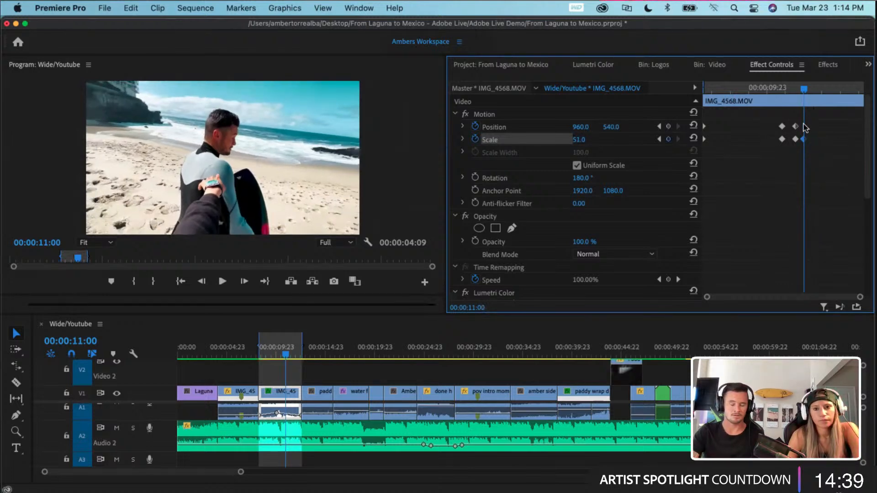
key("=")
key("=")
key("=")
key("=")
key("-")
key("-")
key("-")
key("-")
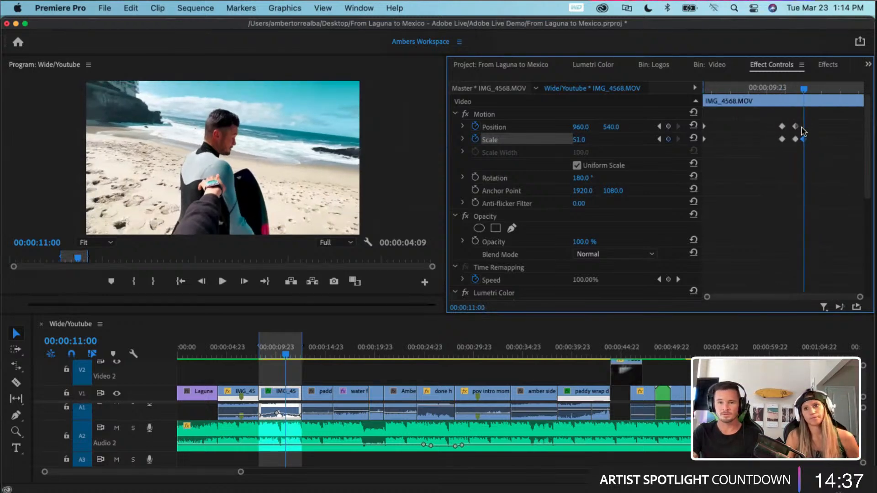
key("=")
key("=")
key("=")
key("=")
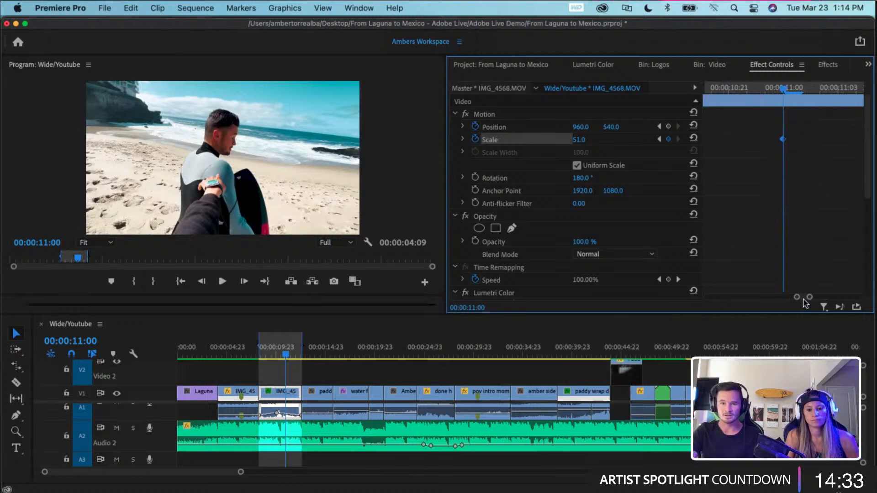
left_click_drag(804, 302, 801, 298)
left_click_drag(818, 139, 761, 121)
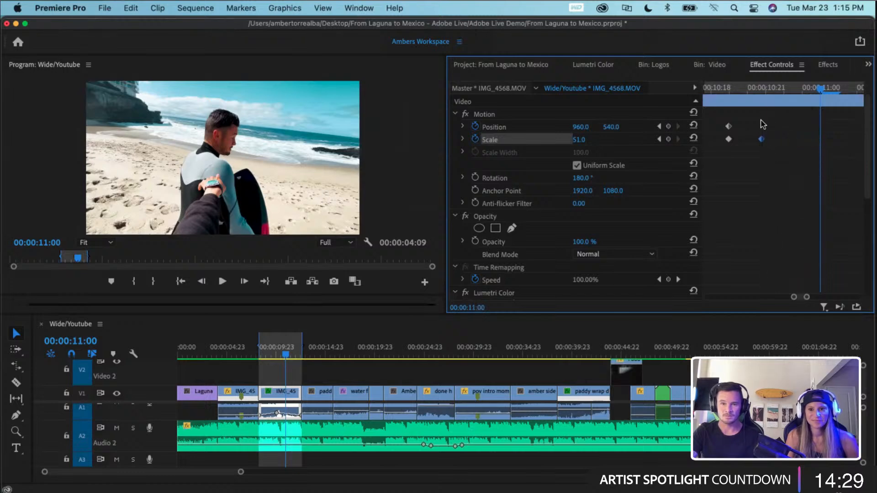
key("backslash")
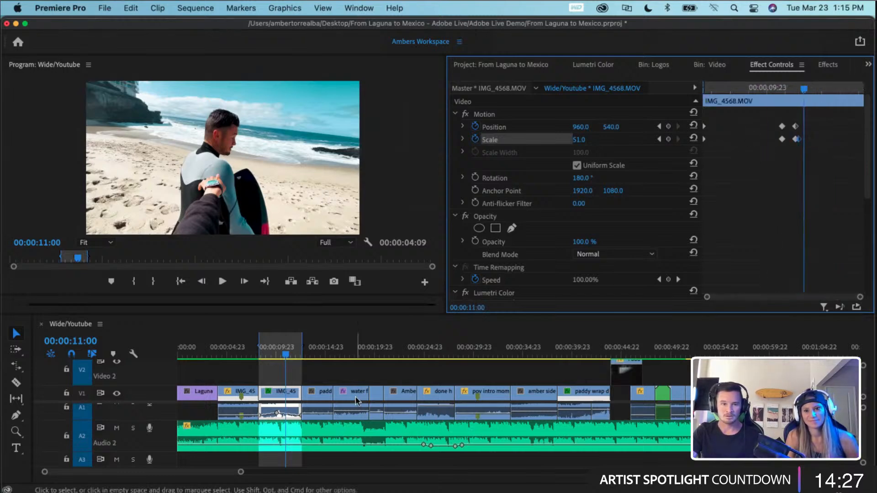
- Render the marked beach clip range again with the adjusted Scale keyframe
left_click(286, 391)
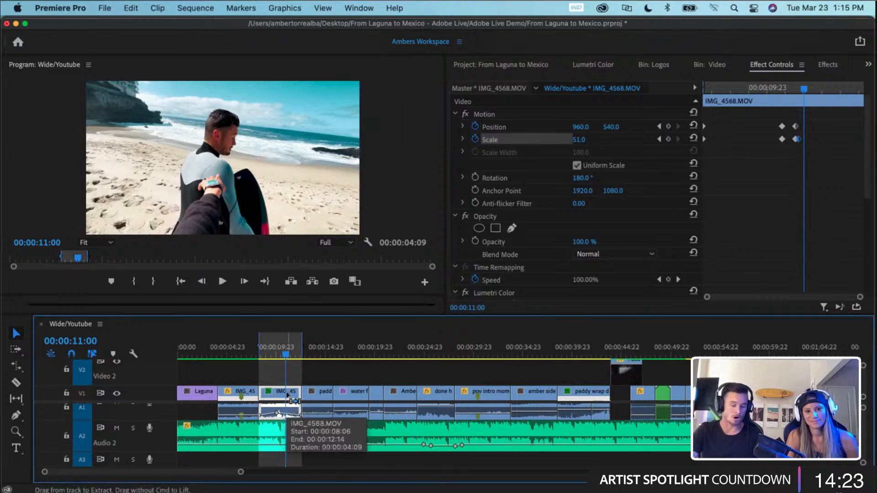
key("Return")
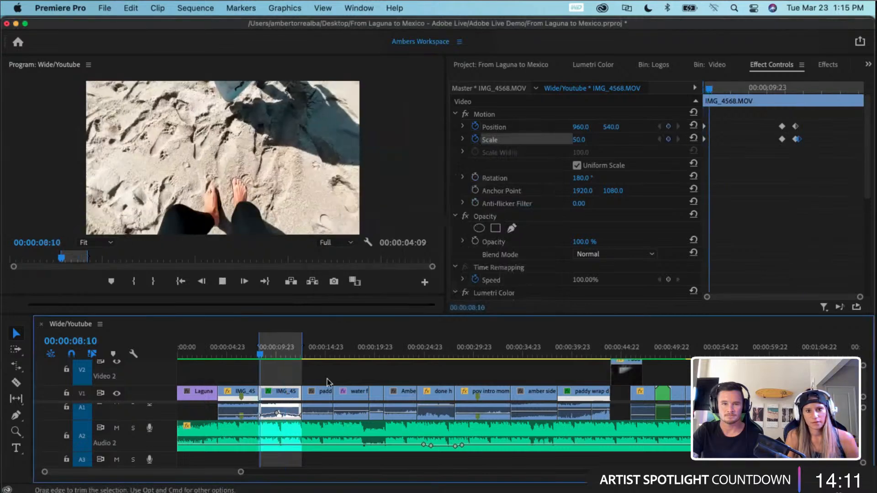
left_click(282, 352)
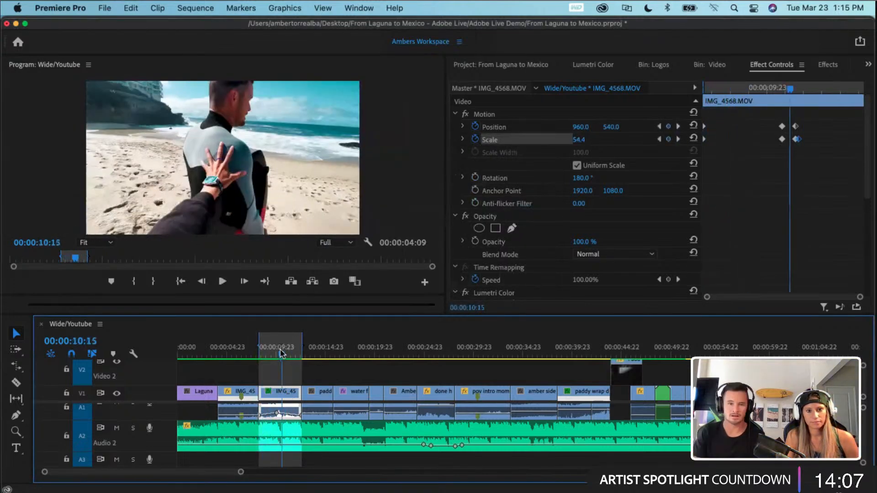
- Scrub around the beach clip's opening and play it from 00:00:08:06 to check the quicker zoom
left_click_drag(280, 351, 277, 350)
key("Up")
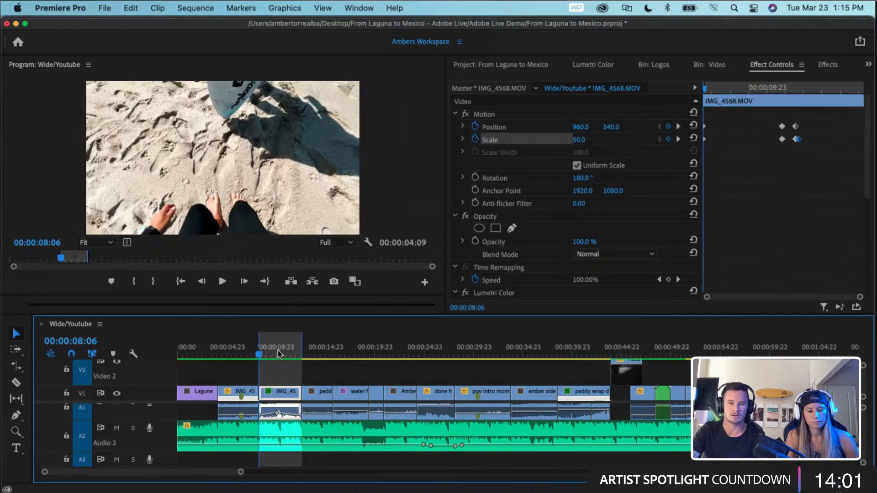
left_click(259, 356)
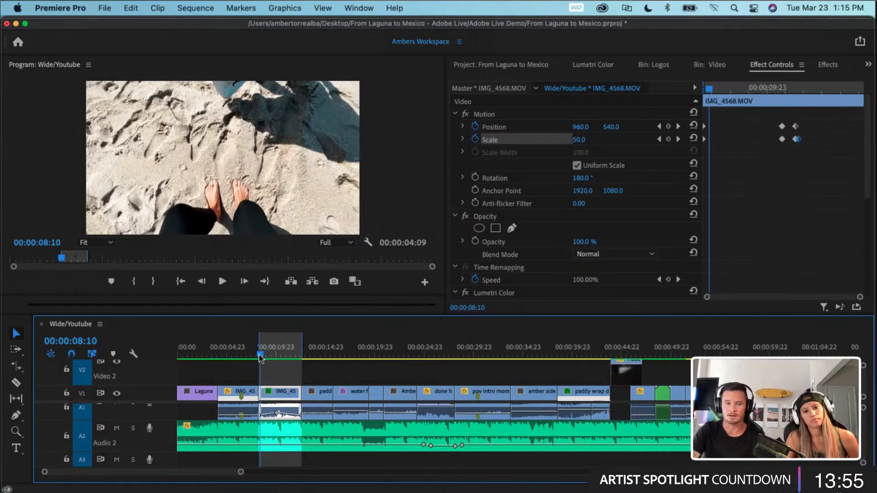
left_click_drag(259, 356, 263, 356)
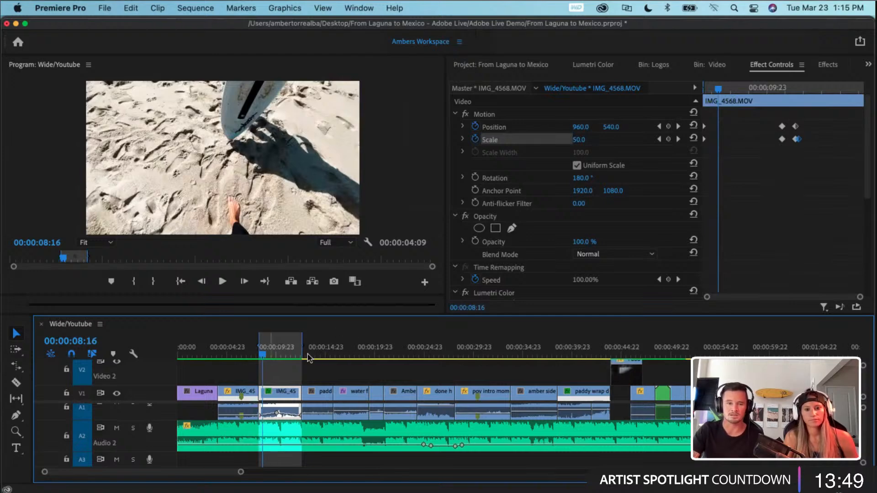
key("Left")
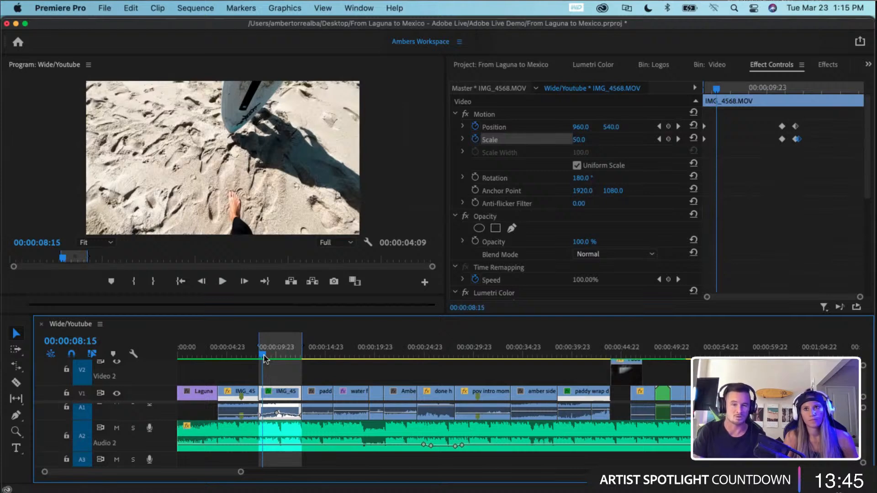
key("Up")
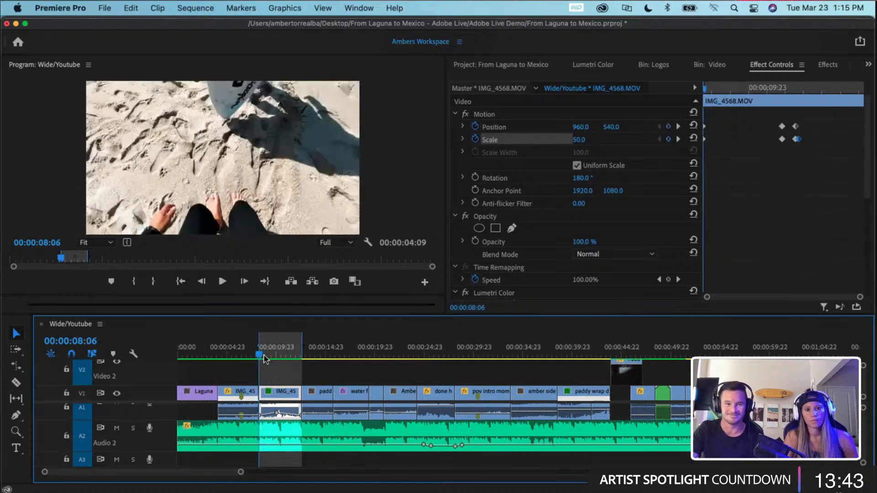
key("space")
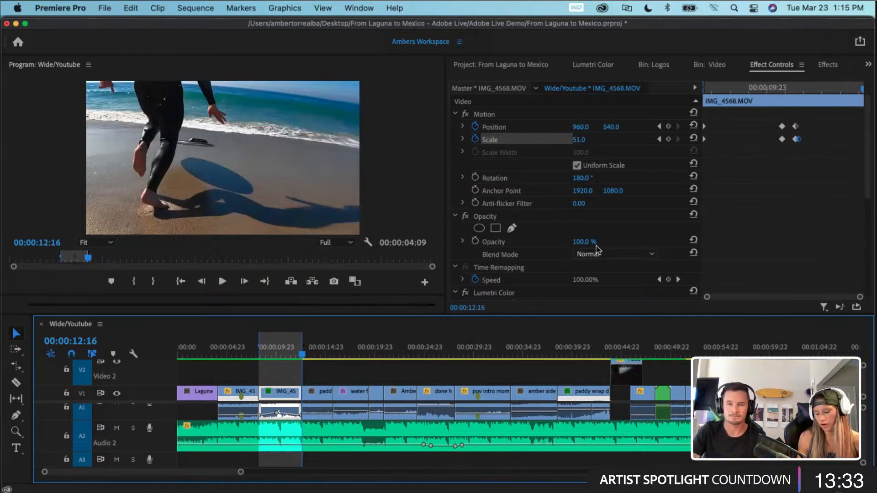
- Undo the beach clip's last Scale keyframe move and the in/out range marked around that clip
key("super+z")
key("super+z")
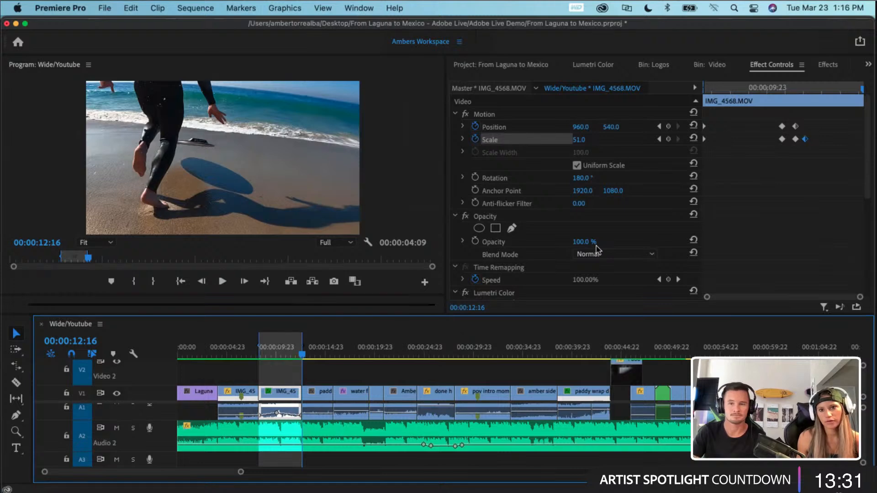
key("super+z")
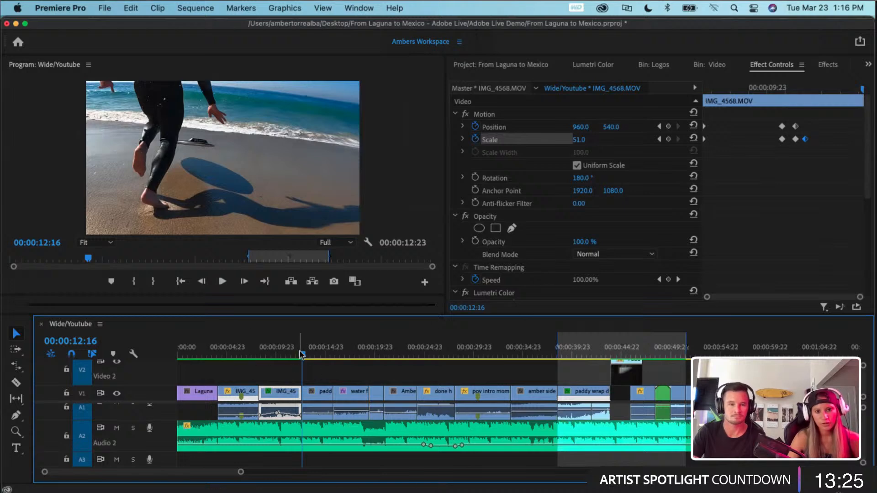
- Play the sequence from just before the beach clip to about 00:00:11:19 to review the zoom
left_click_drag(301, 354, 250, 354)
key("space")
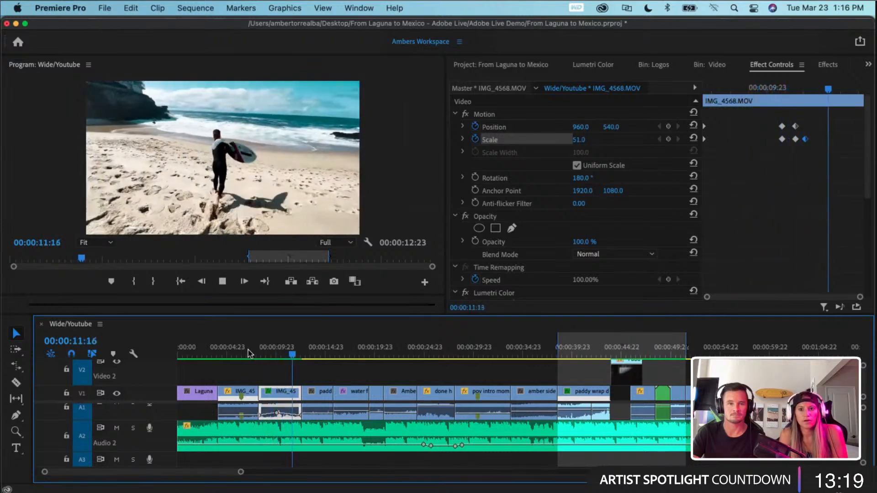
key("space")
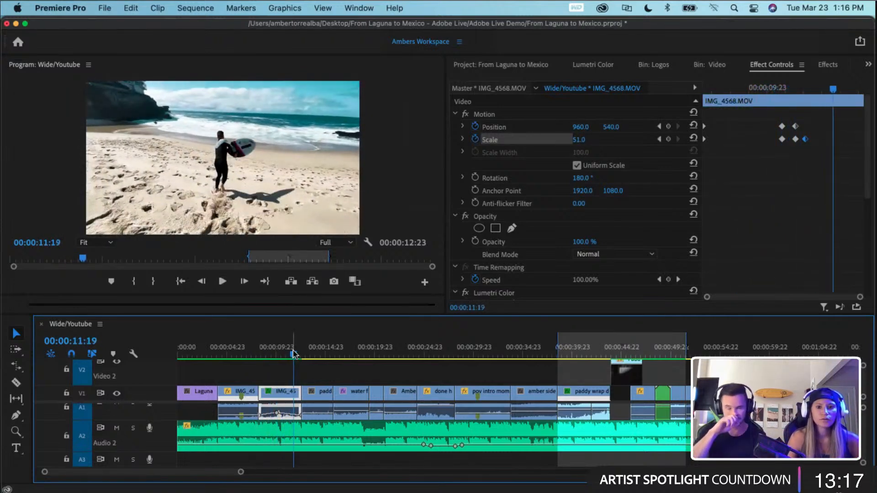
- Select the Laguna Fog clip at the sequence start and set its Lumetri Highlights to 43.0 and Shadows to -21.2
left_click_drag(293, 355, 168, 358)
left_click(196, 395)
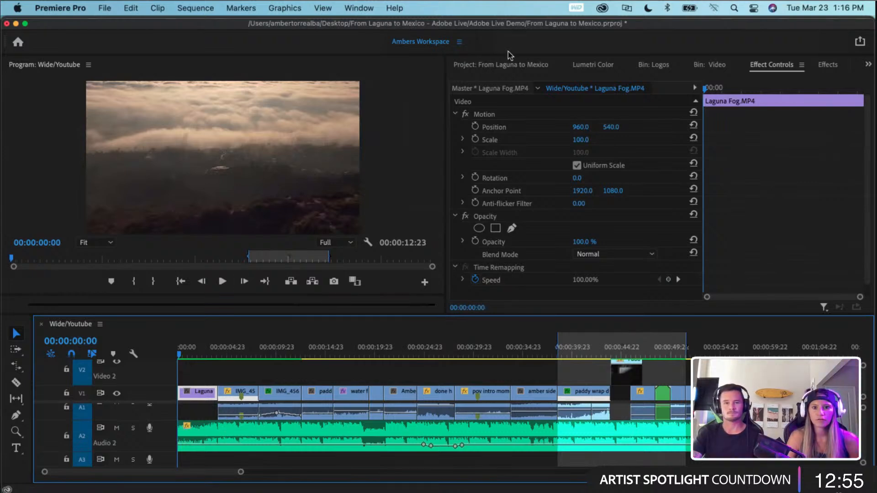
left_click(598, 66)
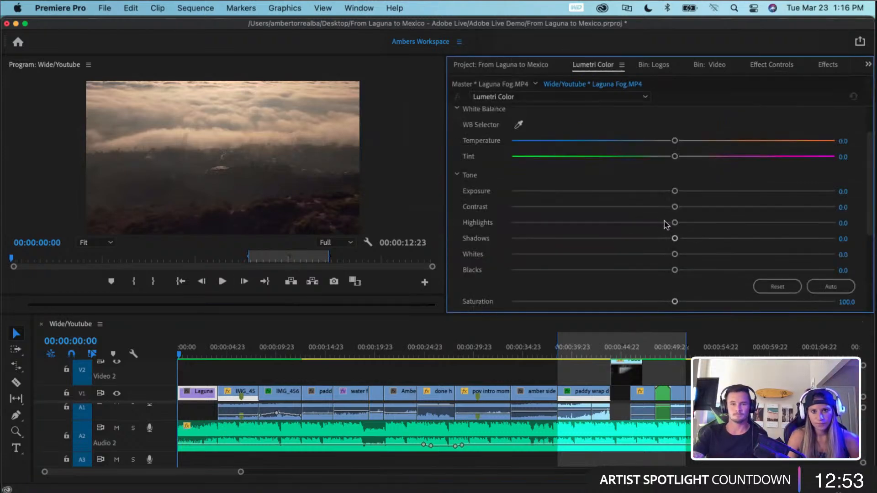
left_click_drag(674, 223, 743, 236)
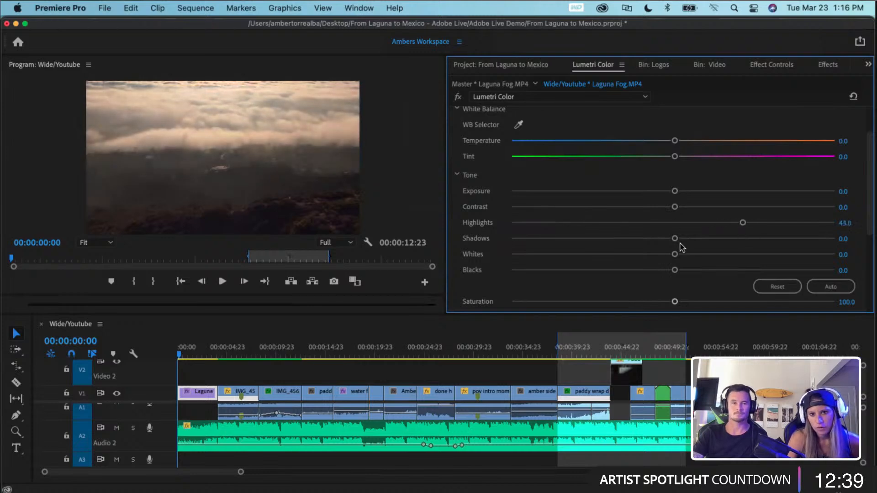
left_click_drag(675, 239, 636, 272)
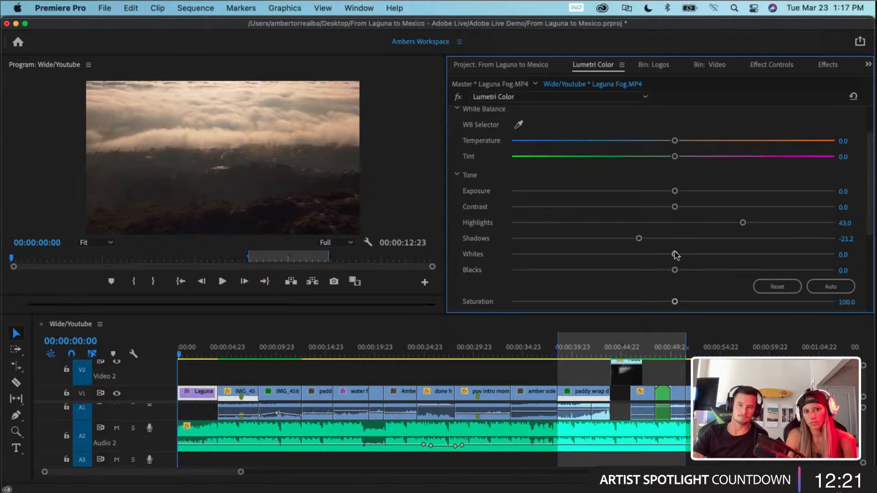
- Raise the Laguna Fog clip's Saturation to 111.1 in Basic Correction
scroll(674, 253, "down", 1)
scroll(675, 256, "down", 2)
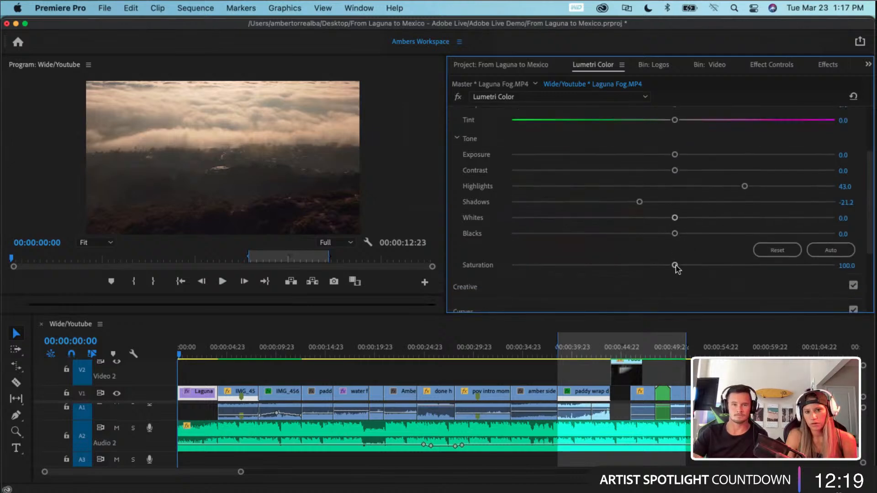
left_click_drag(675, 265, 690, 269)
- Expand Color Wheels & Match for the Laguna Fog clip and darken the Shadows wheel's luminance level
scroll(682, 240, "down", 9)
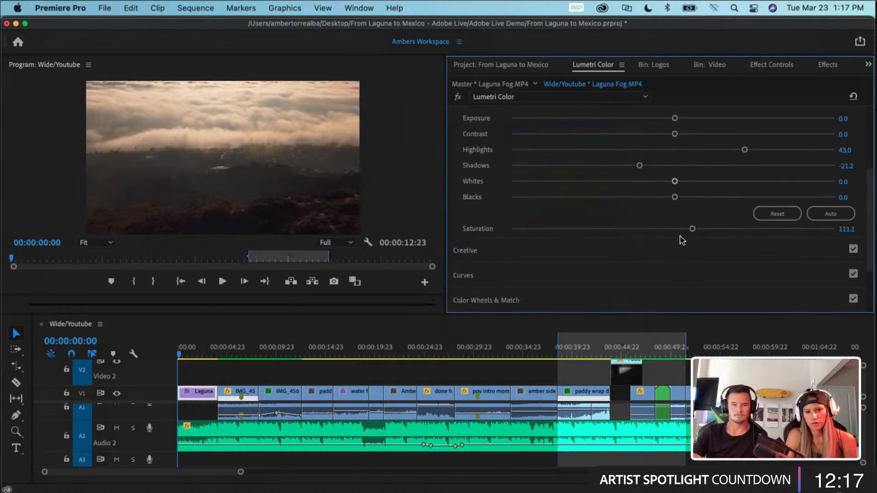
left_click(579, 196)
scroll(579, 216, "down", 20)
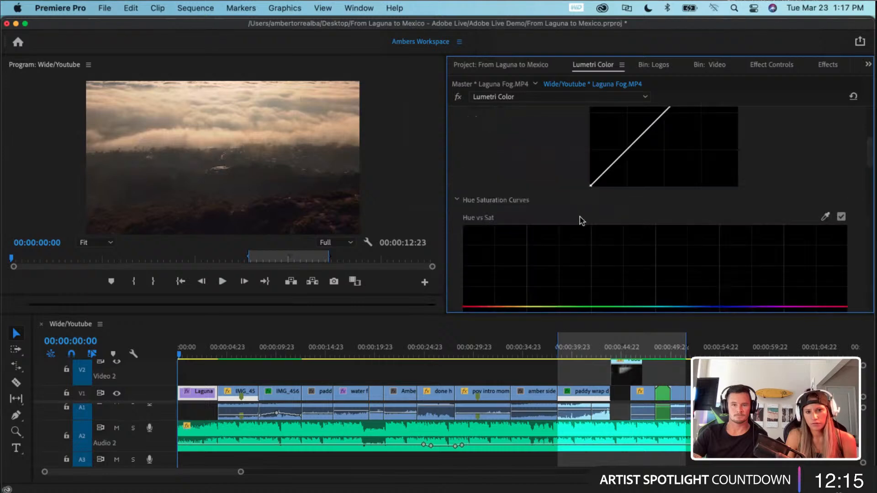
scroll(579, 226, "down", 15)
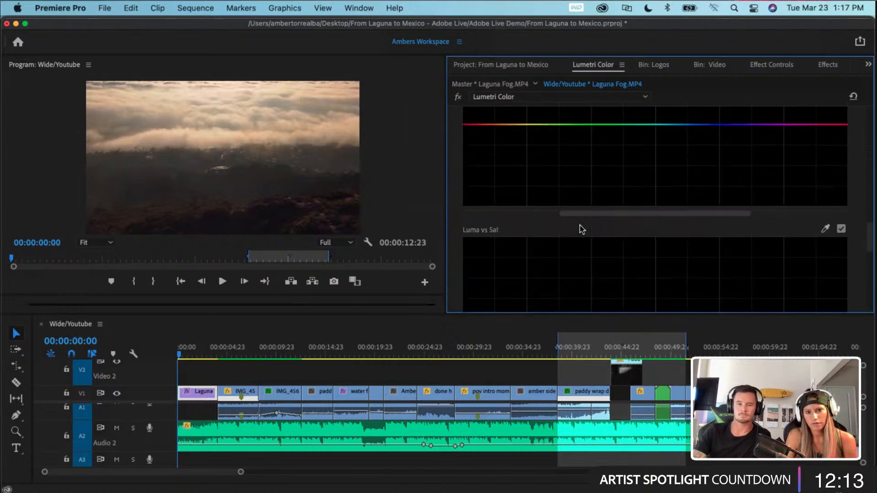
left_click(580, 228)
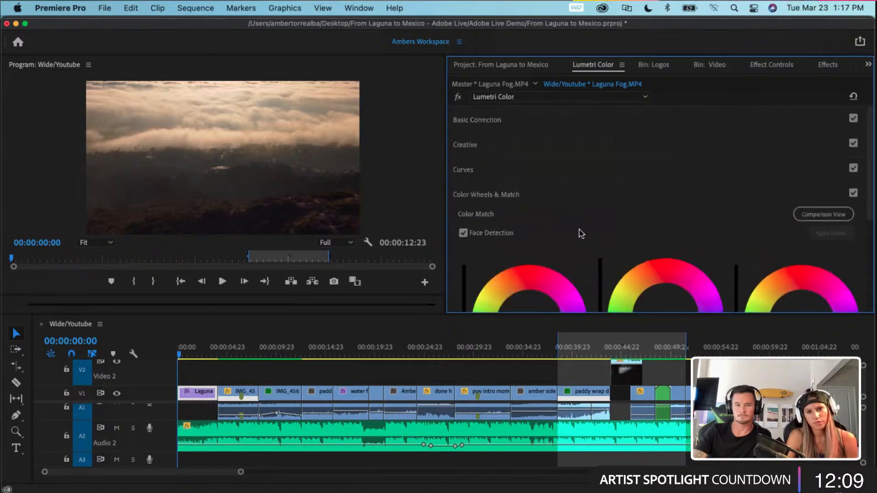
scroll(581, 234, "down", 5)
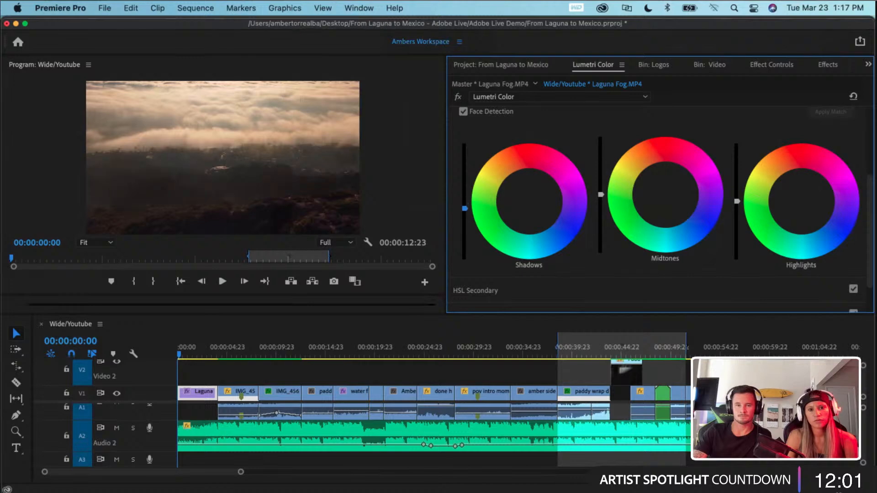
mouse_move(464, 209)
left_mouse_down()
mouse_move(464, 224)
mouse_move(464, 205)
left_mouse_up()
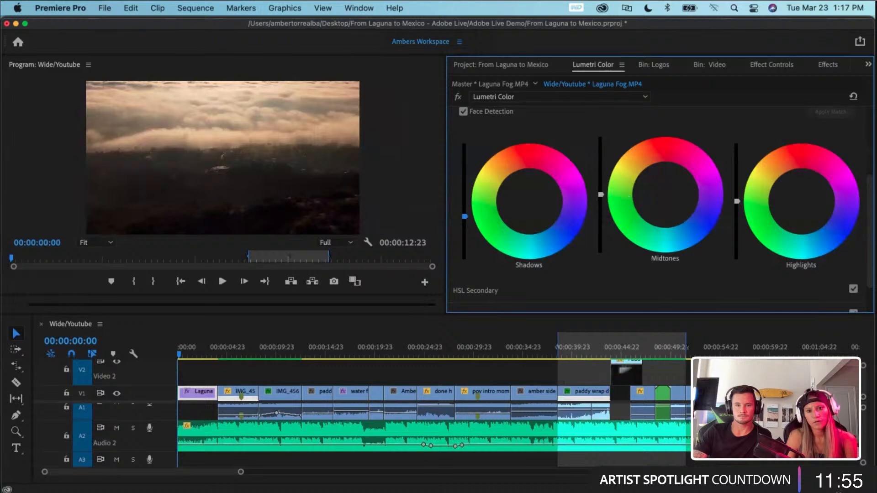
- Try and reset a green Midtones tint, and shift Shadows slightly toward teal-blue with their level just below centre
left_click(634, 220)
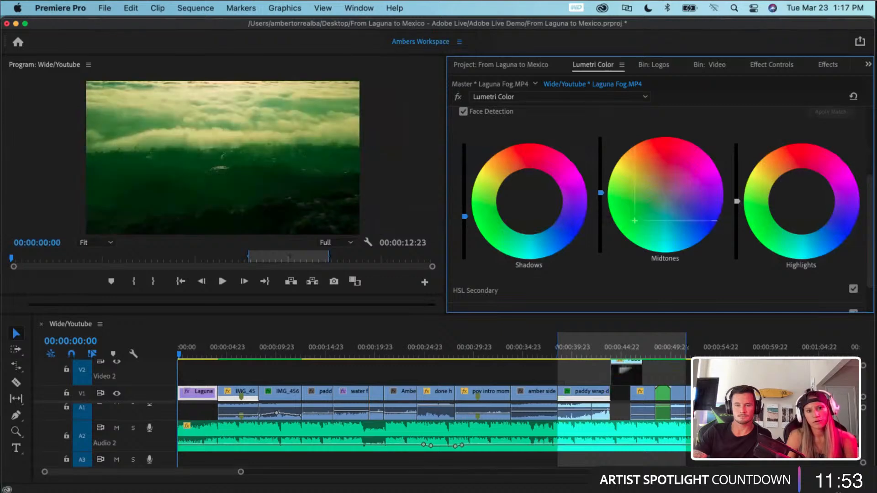
double_click(633, 219)
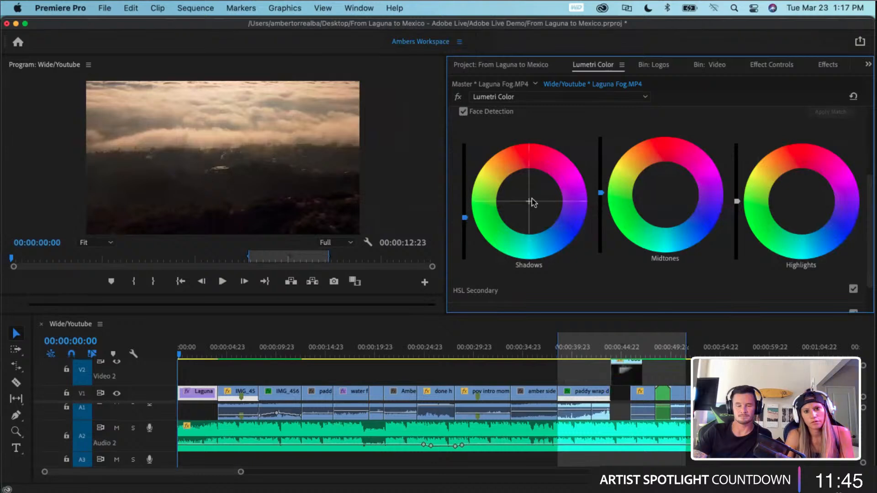
left_click_drag(527, 203, 534, 213)
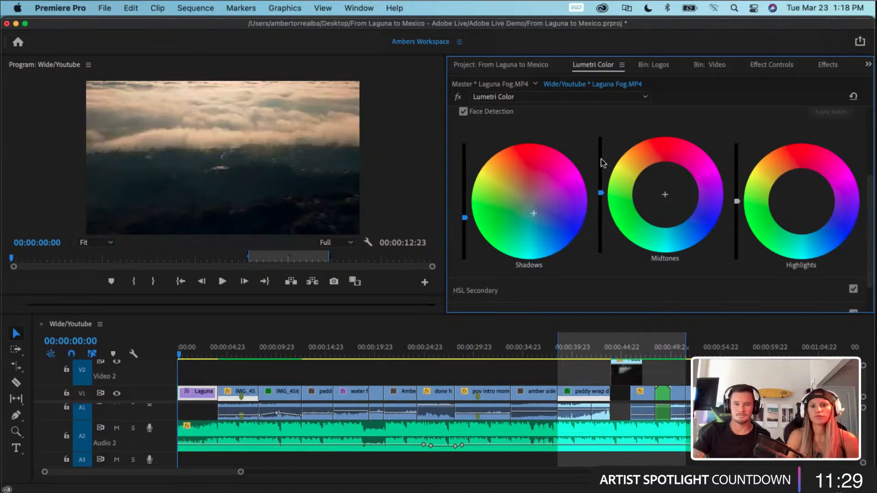
double_click(465, 218)
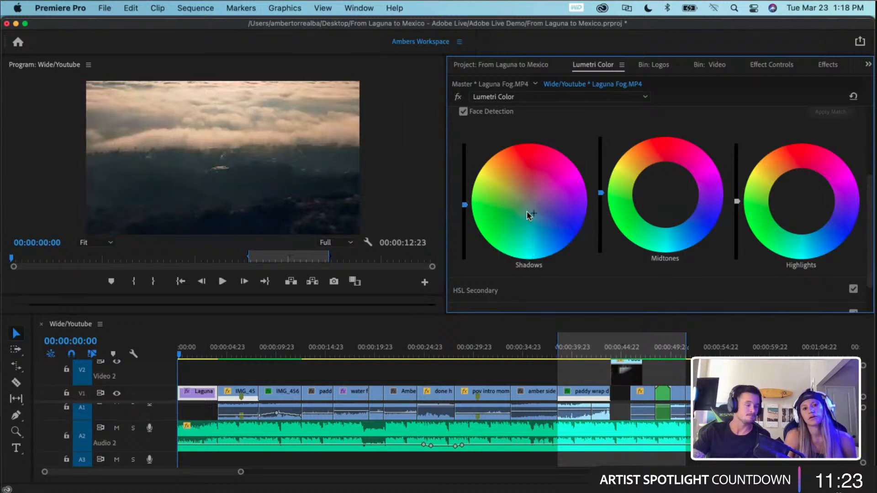
left_click_drag(528, 215, 534, 212)
- Tint the Highlights wheel slightly toward orange, and reset the Shadows tint to a weaker blue shift
left_click(801, 201)
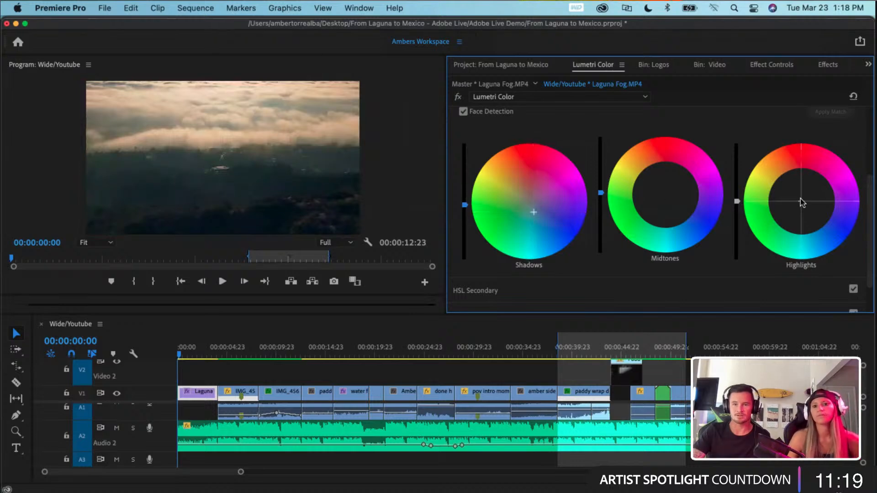
left_click_drag(798, 190, 797, 195)
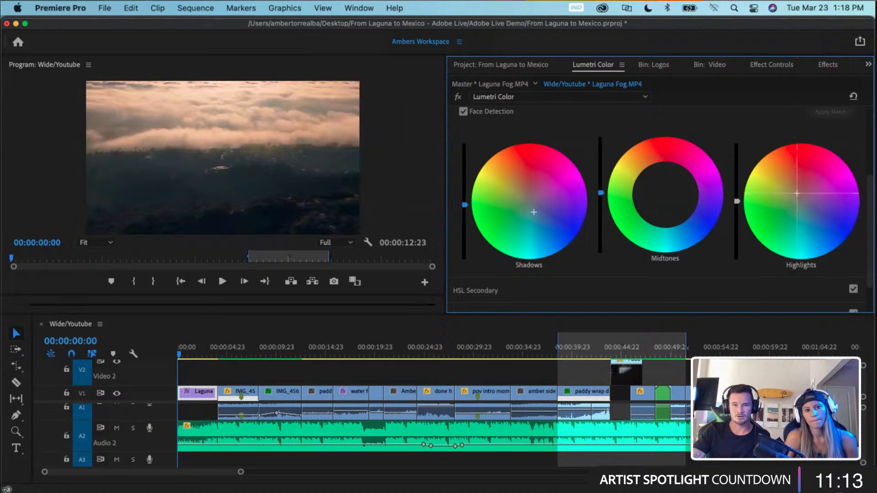
left_click_drag(794, 188, 796, 191)
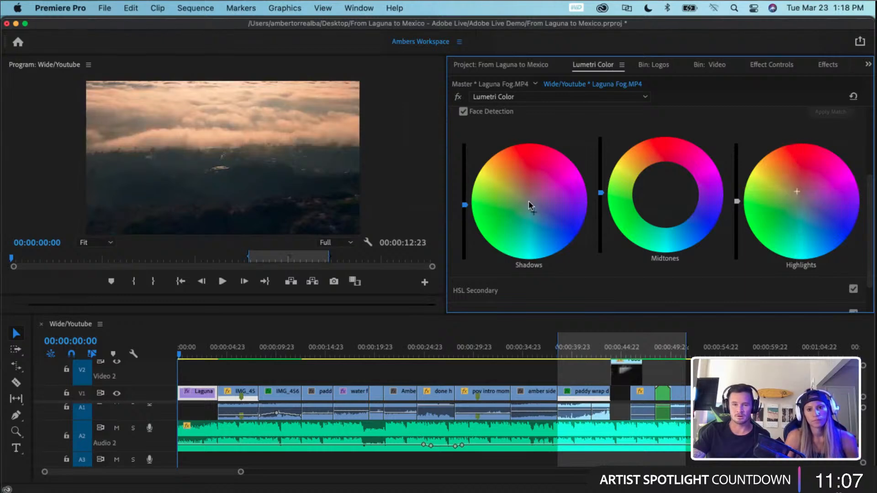
double_click(534, 213)
left_click_drag(529, 202, 530, 203)
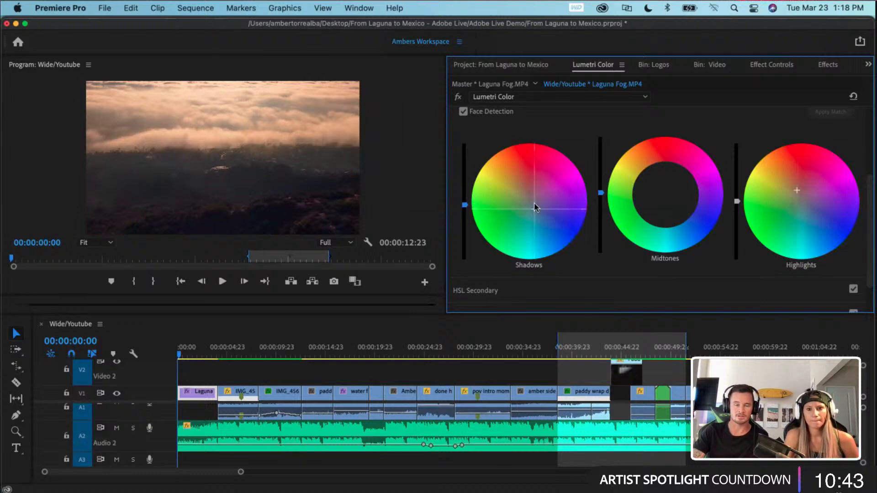
- Turn the Color Wheels & Match section off and on repeatedly to compare the fog clip with and without the tints
scroll(763, 137, "up", 2)
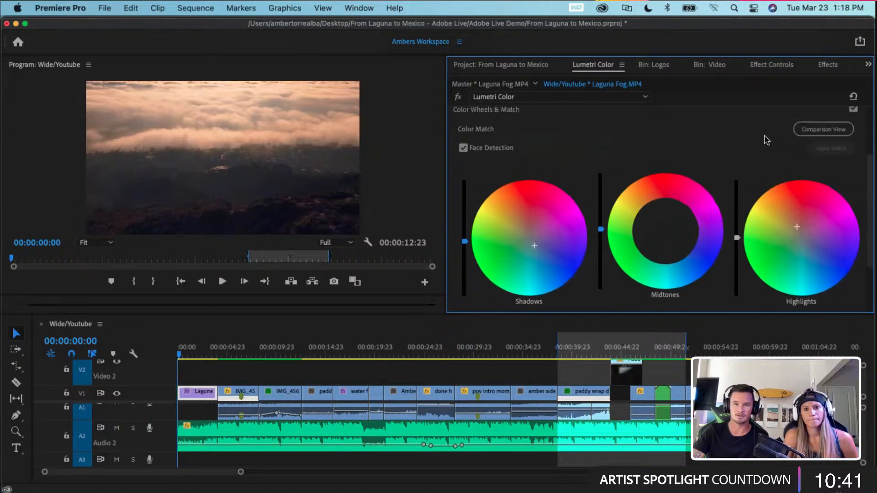
scroll(766, 140, "up", 2)
left_click(853, 157)
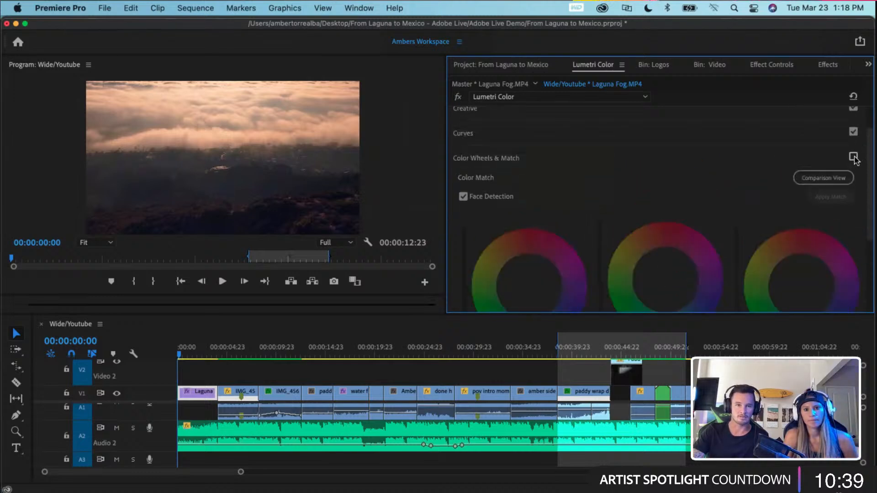
left_click(852, 157)
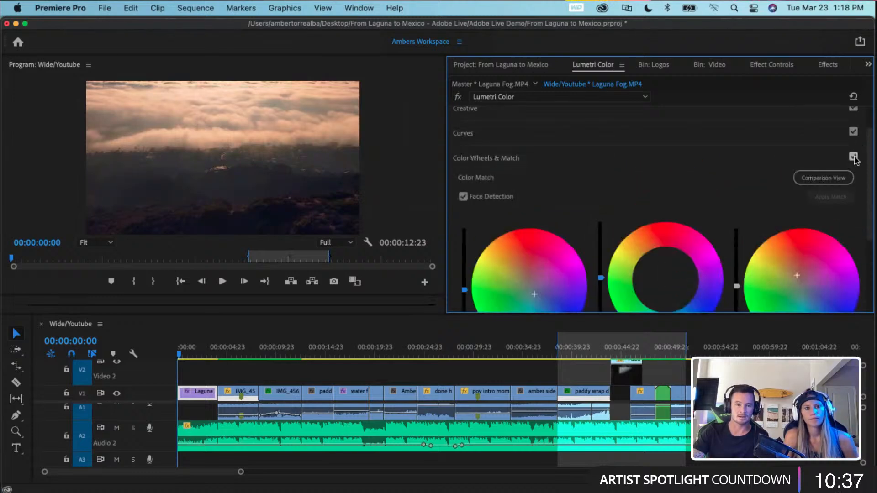
left_click(852, 157)
left_click(853, 157)
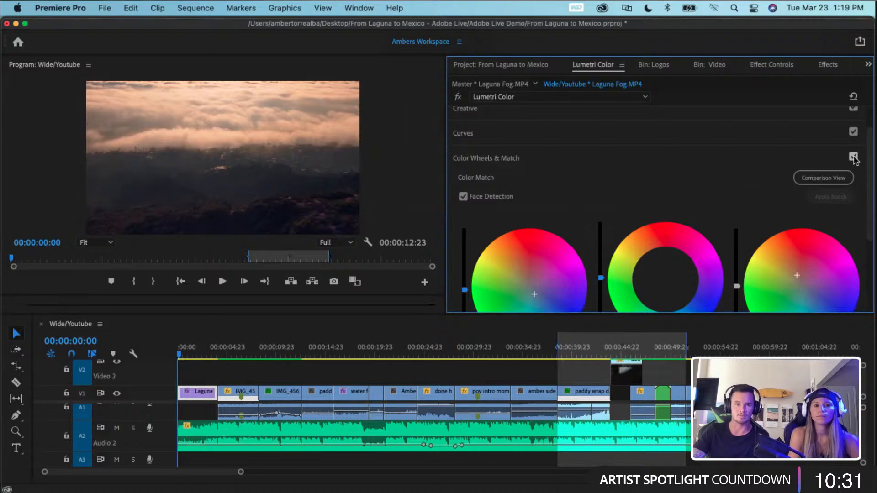
left_click(853, 157)
left_click(853, 158)
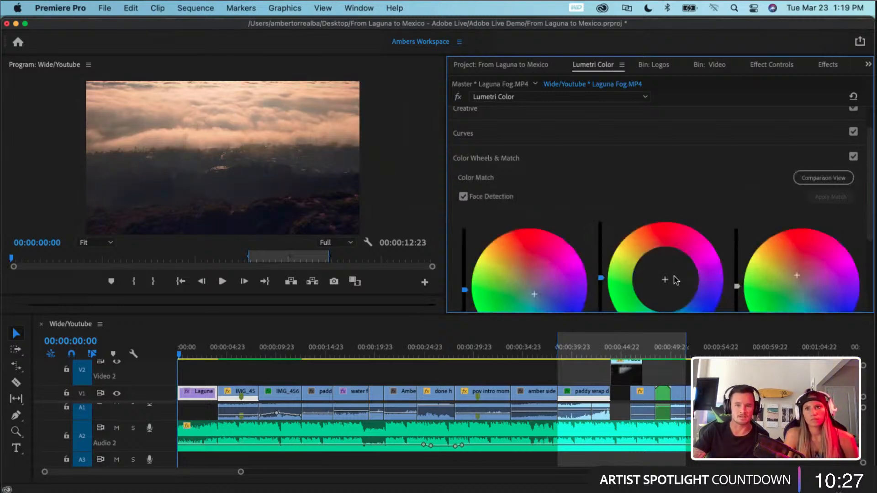
- Lower the Midtones wheel's luminance slightly below centre and raise the Highlights wheel's luminance above centre
scroll(671, 274, "down", 3)
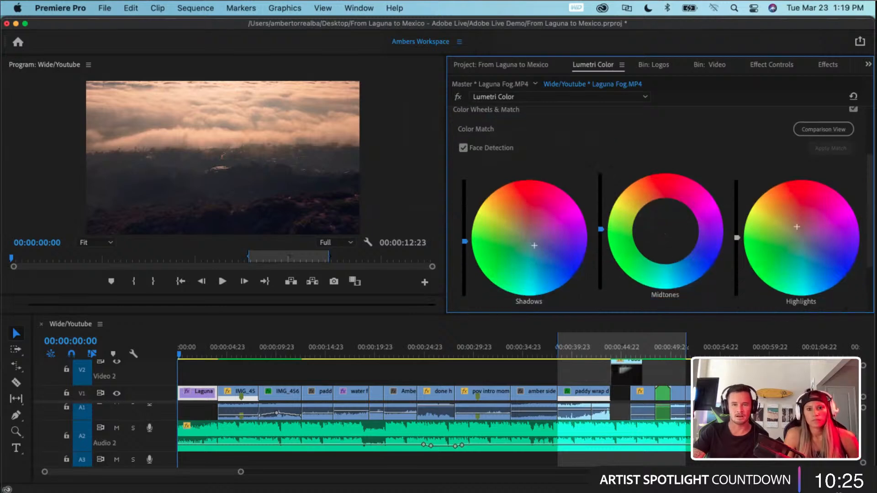
mouse_move(601, 230)
left_mouse_down()
mouse_move(601, 237)
mouse_move(601, 192)
mouse_move(601, 227)
left_mouse_up()
scroll(599, 224, "down", 1)
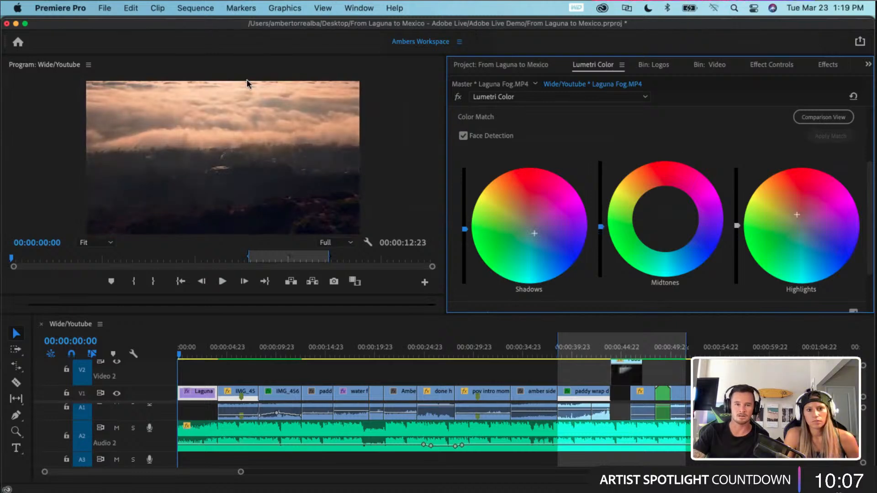
left_click_drag(737, 227, 737, 215)
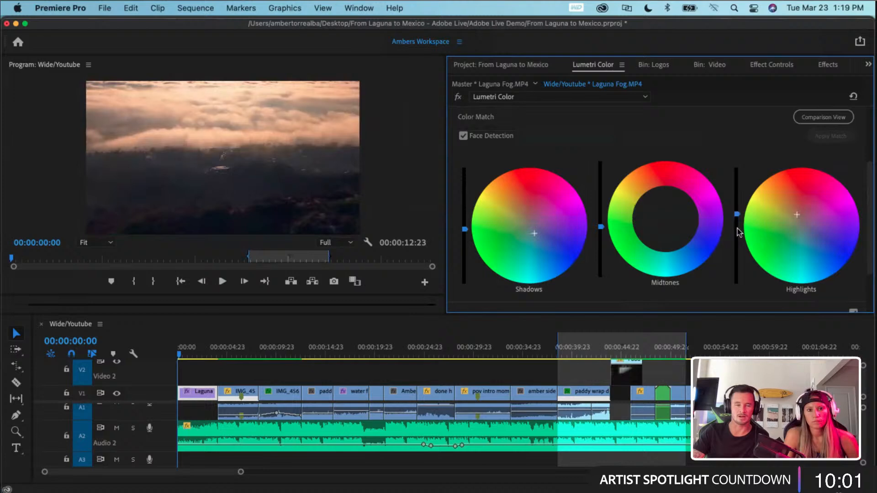
- Switch Color Wheels & Match off and on to compare the adjusted grade, and nudge the Highlights tint slightly further toward orange
scroll(766, 154, "up", 2)
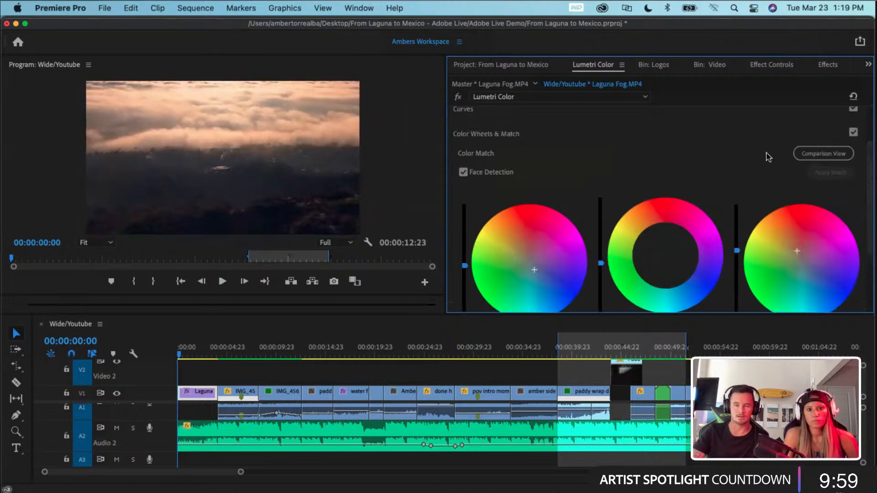
scroll(768, 157, "up", 2)
left_click(853, 182)
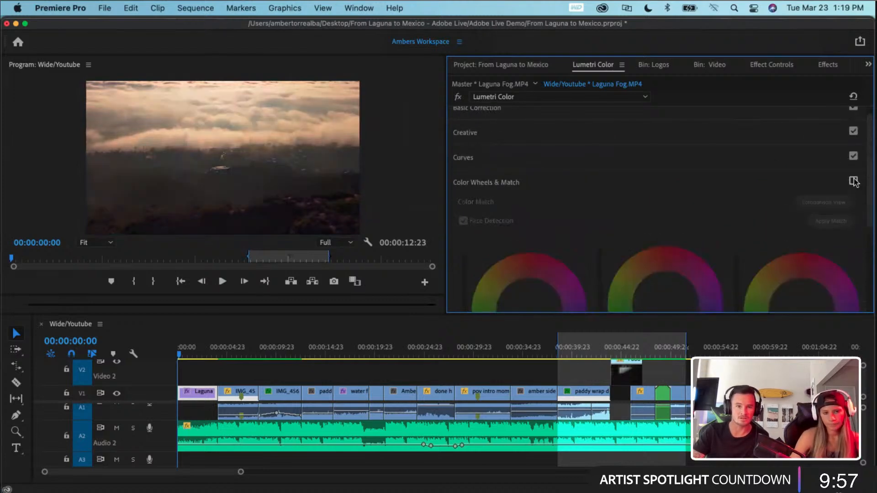
left_click(853, 181)
left_click(853, 181)
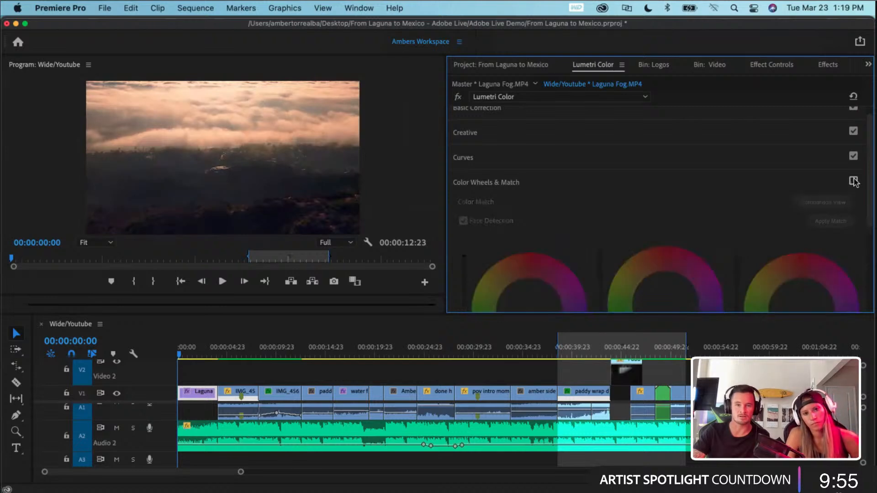
left_click(853, 182)
left_click_drag(797, 303, 796, 300)
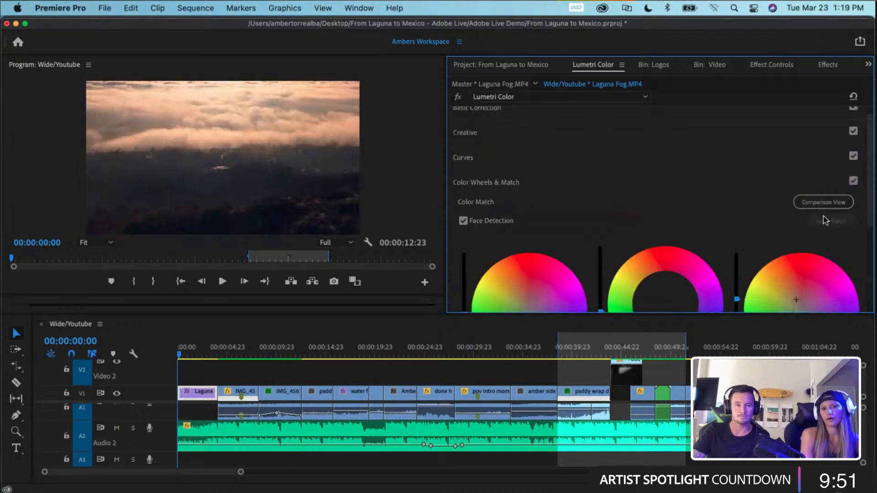
- In the fog clip's Basic Correction, raise Contrast to 23.8 and Whites to 9.9
left_click(796, 179)
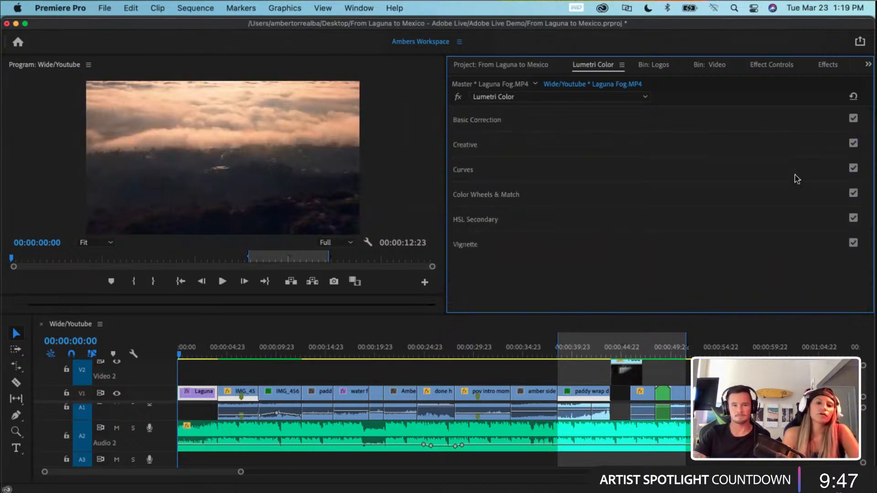
left_click(487, 128)
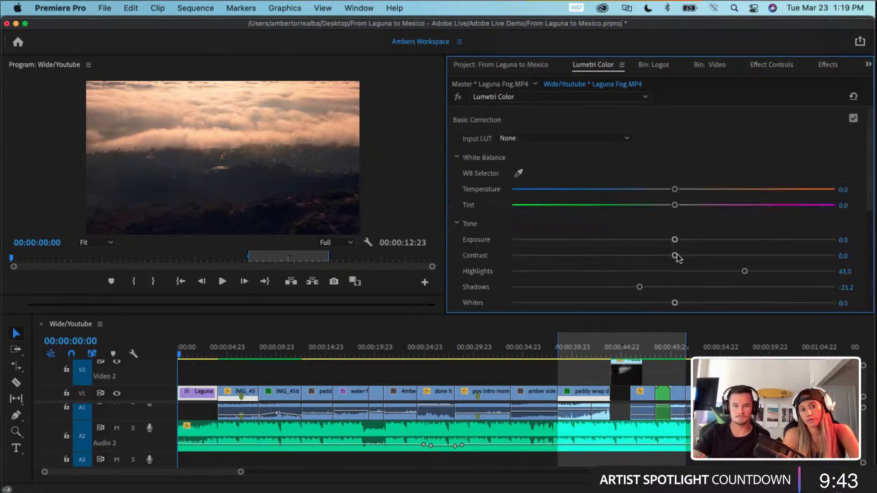
left_click_drag(675, 257, 712, 257)
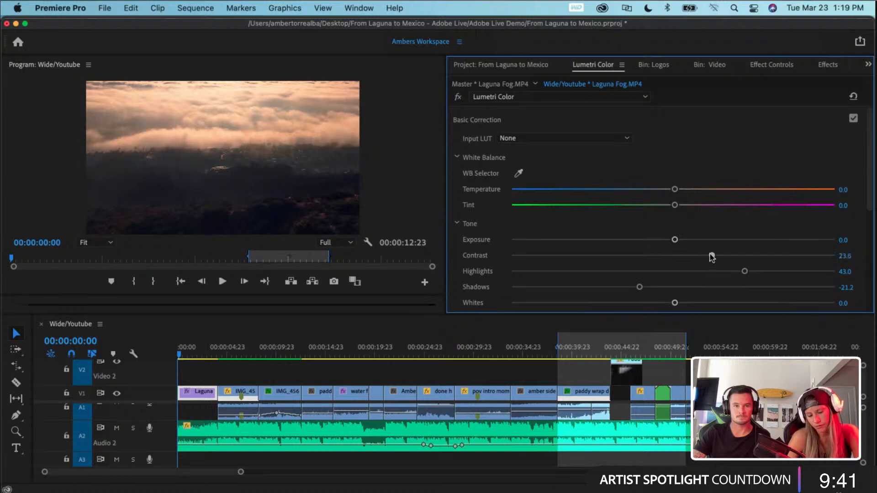
scroll(711, 258, "down", 4)
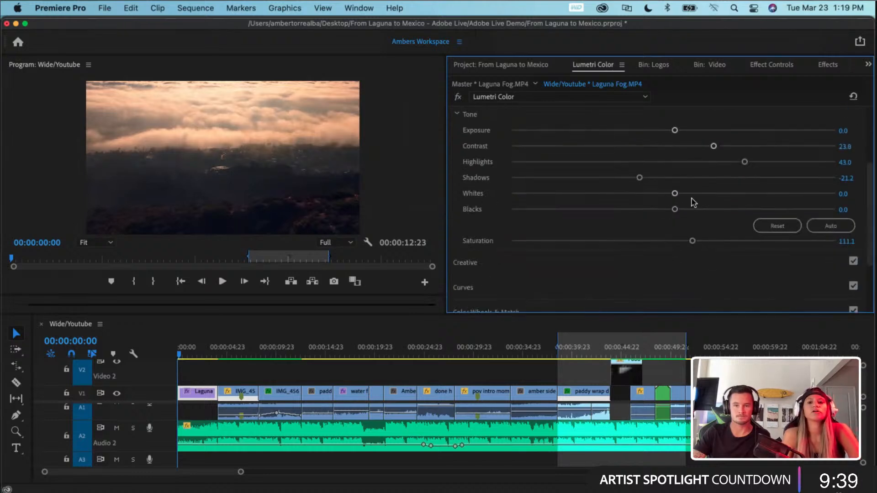
left_click_drag(674, 193, 689, 194)
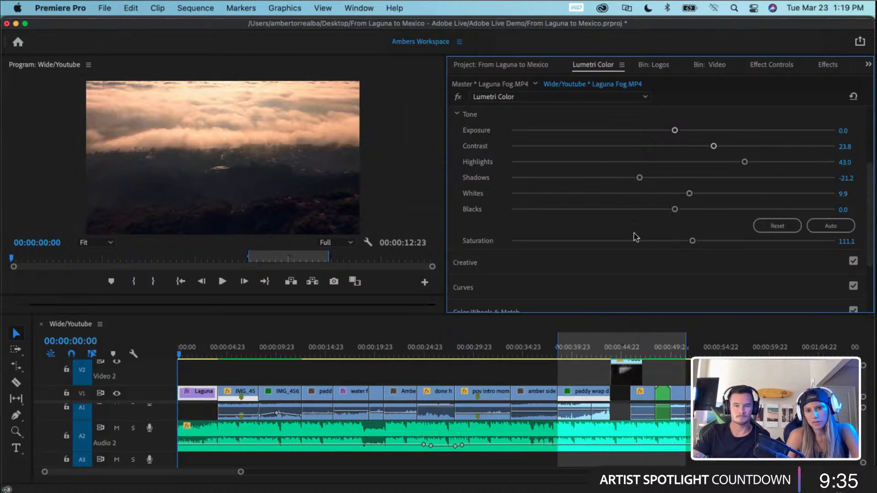
- Look through the fog clip's RGB and Hue Saturation curves, and reopen the Color Wheels & Match section
scroll(502, 249, "down", 10)
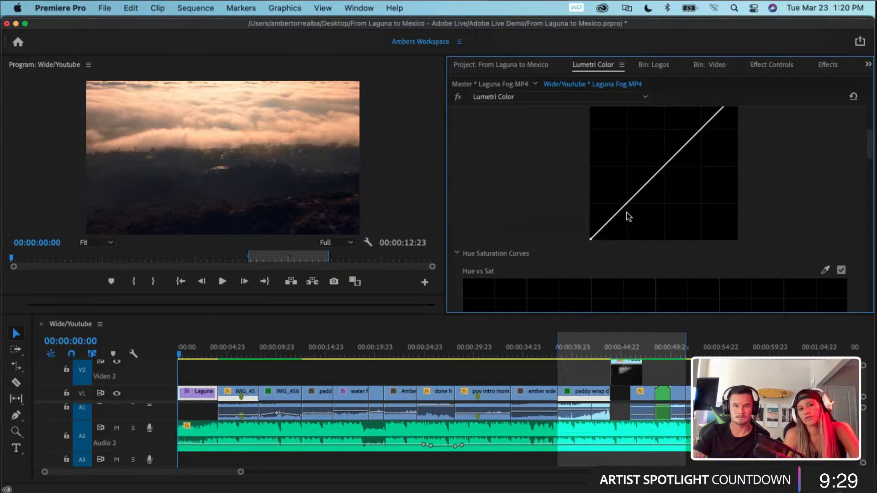
scroll(628, 216, "up", 1)
scroll(627, 215, "up", 3)
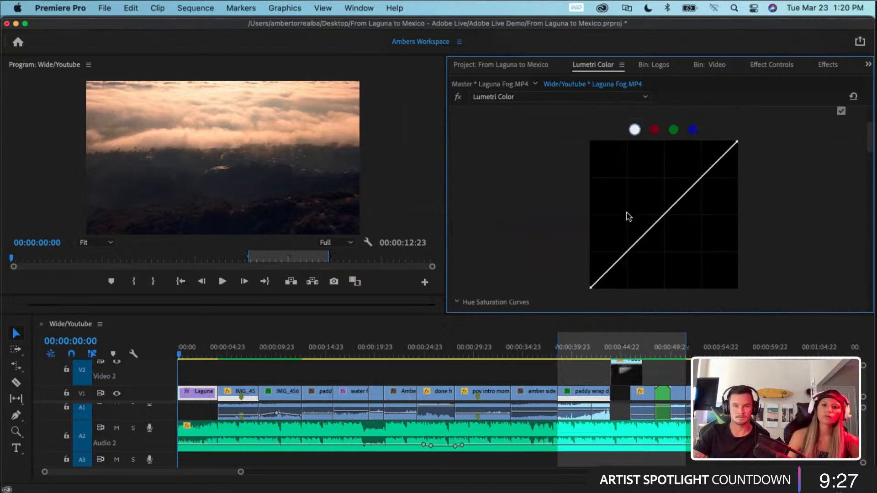
scroll(593, 247, "down", 15)
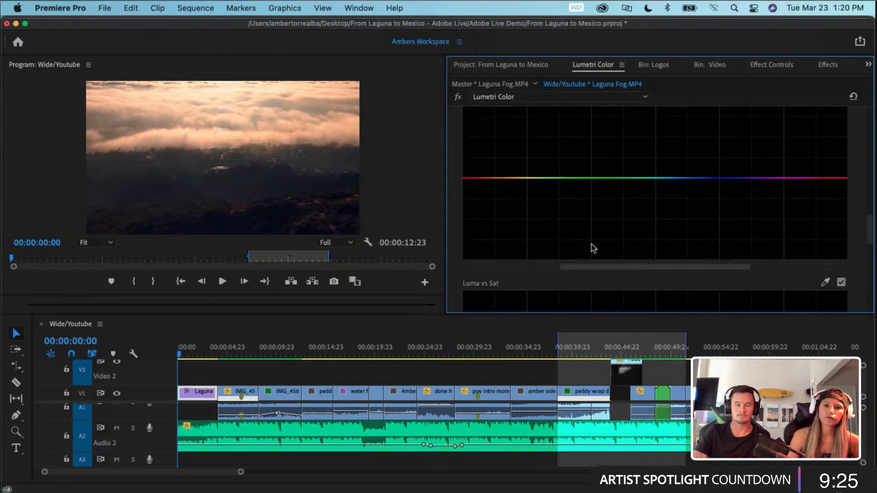
scroll(593, 248, "down", 8)
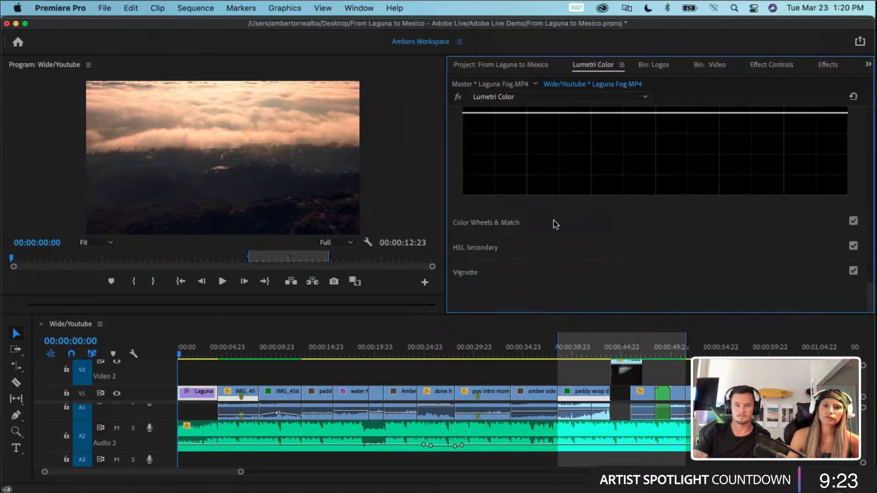
left_click(502, 231)
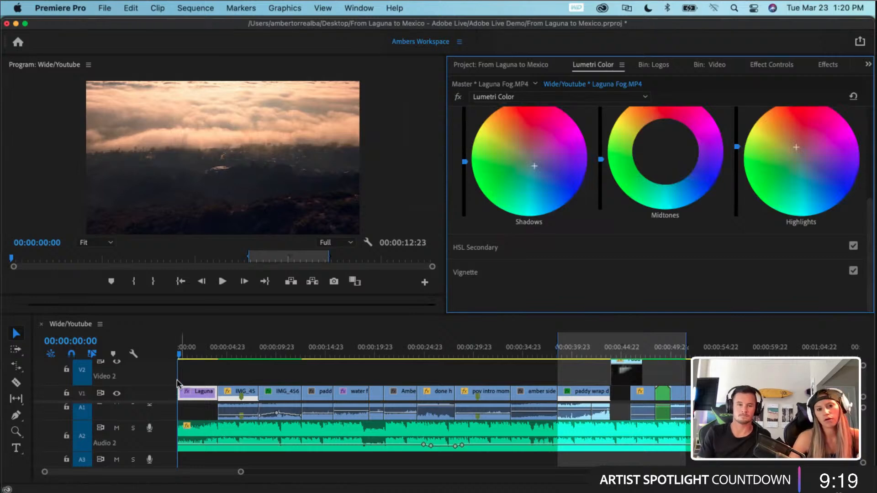
- On the IMG_4561.MOV clip at 00:00:06:10, raise the Shadows luminance slightly and tint the Shadows wheel very slightly toward yellow
left_click_drag(178, 360, 243, 370)
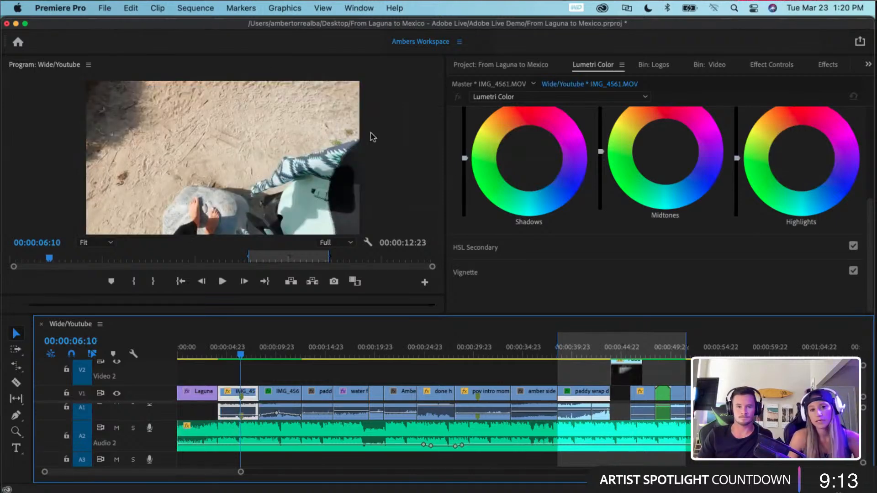
scroll(514, 207, "up", 3)
scroll(515, 210, "up", 2)
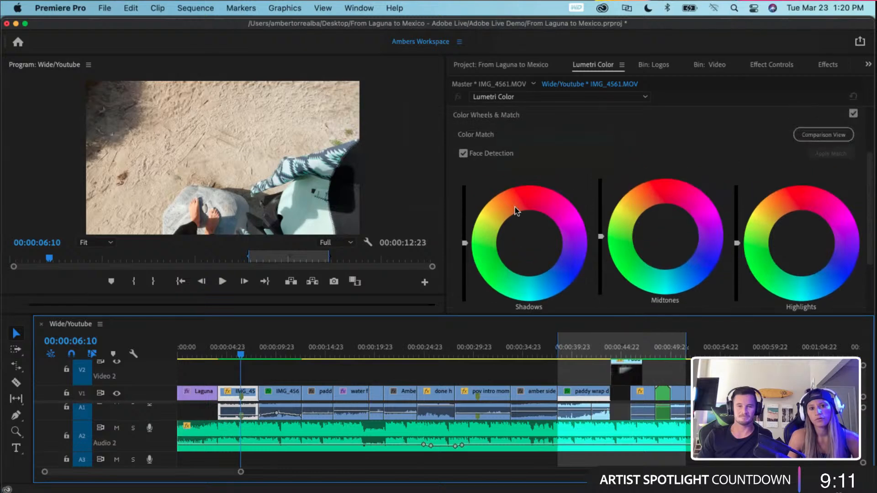
scroll(502, 213, "down", 1)
left_click(464, 219)
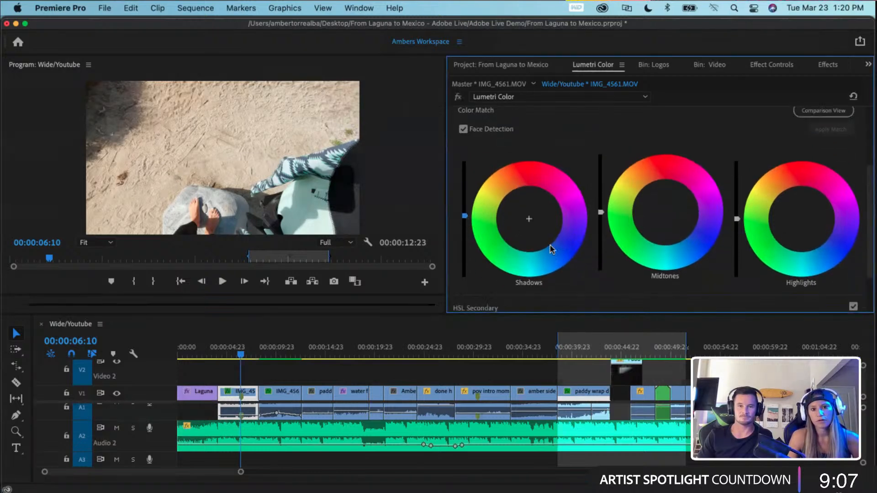
left_click_drag(529, 223, 513, 200)
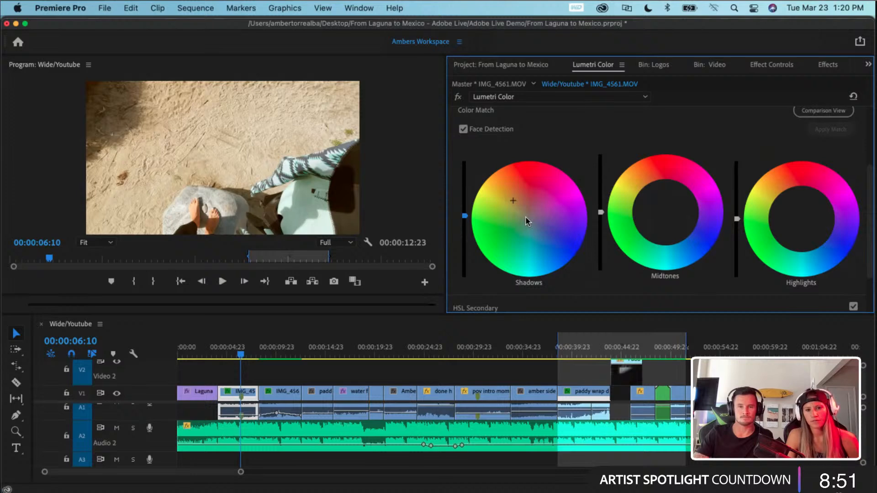
left_click_drag(525, 218, 524, 216)
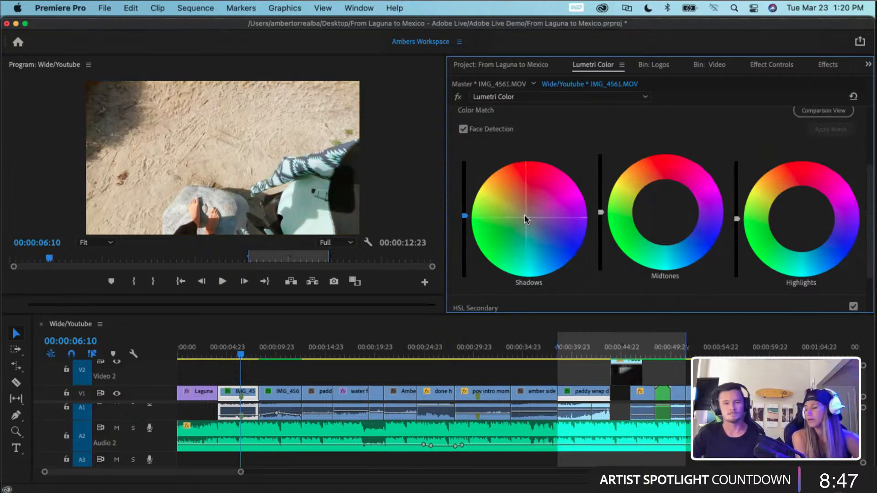
scroll(577, 155, "up", 4)
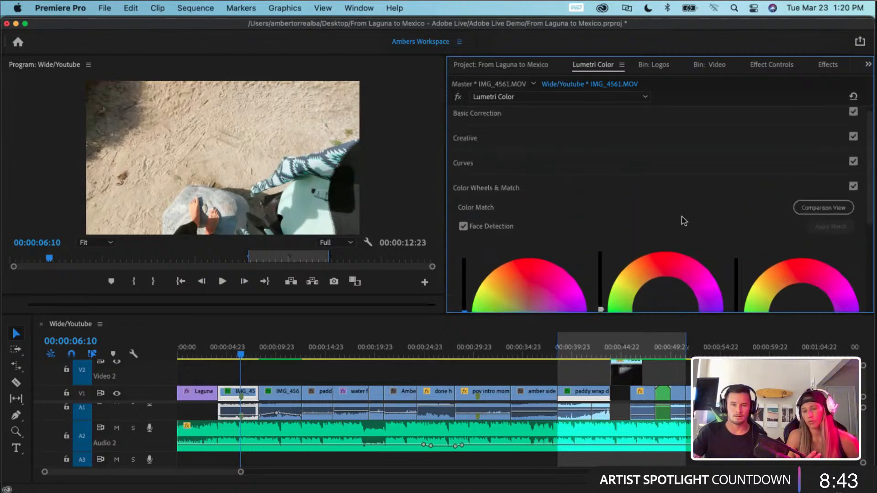
scroll(664, 215, "down", 2)
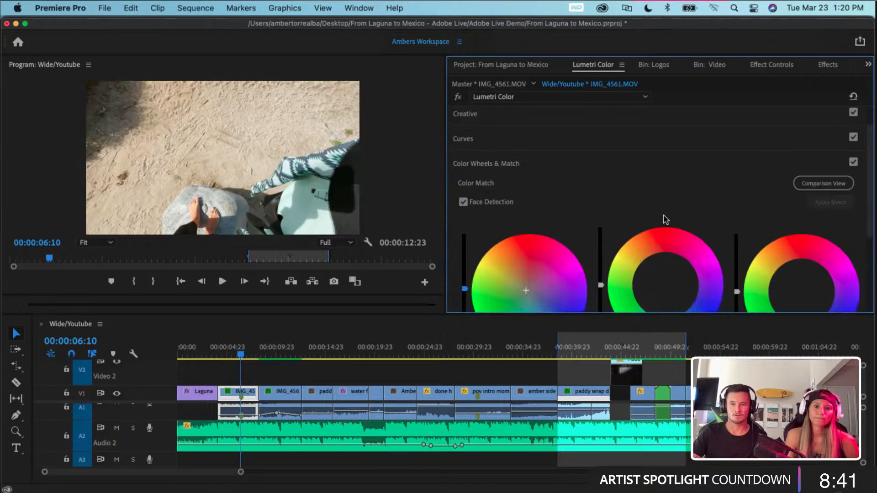
scroll(665, 220, "down", 5)
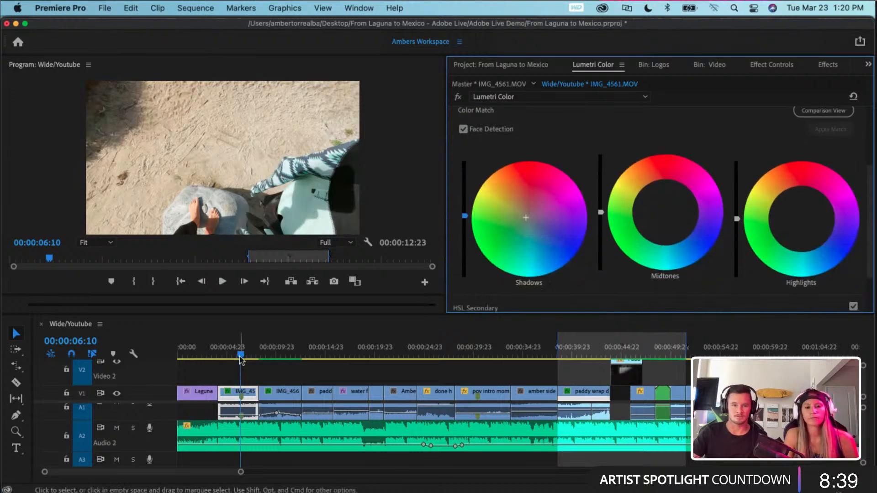
scroll(647, 215, "up", 1)
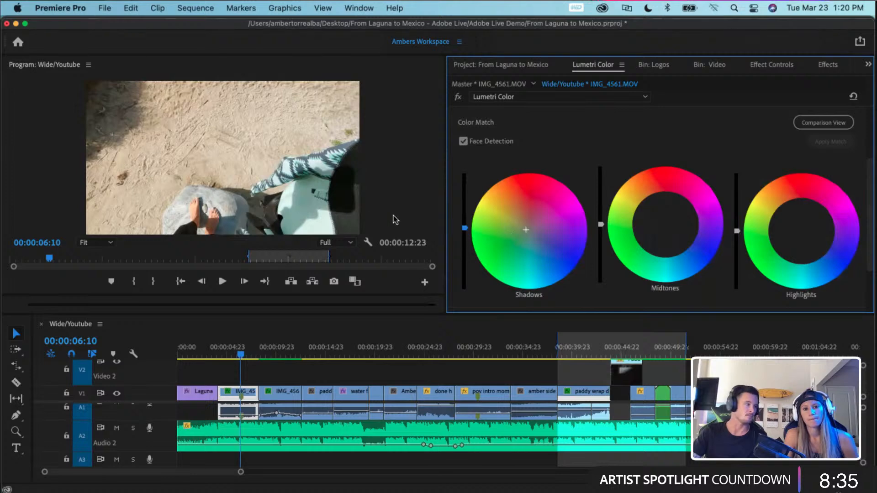
- Look over the Lumetri Color sections and scrub the IMG_4561 clip between about 6 and 7.5 seconds to review its grade
scroll(580, 201, "up", 3)
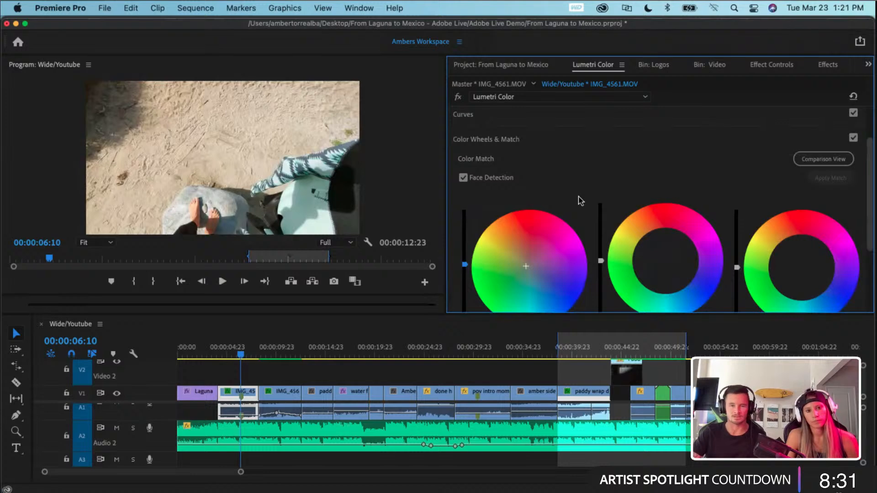
scroll(580, 201, "up", 4)
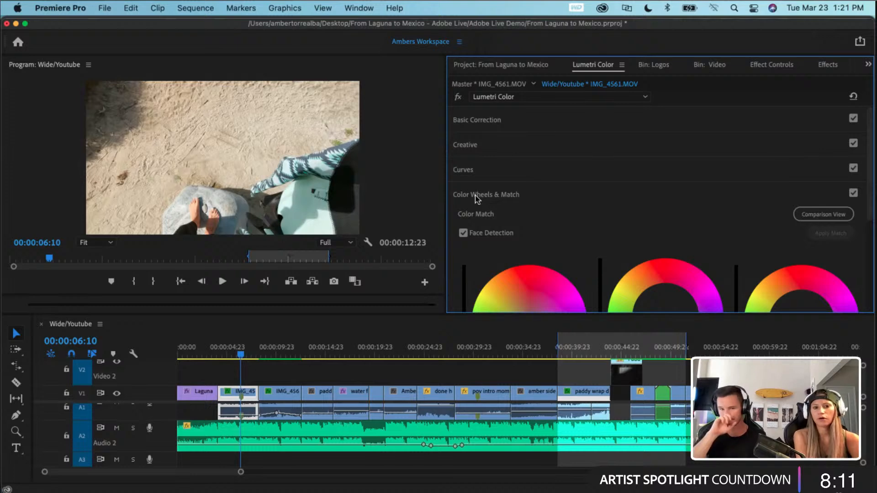
left_click(242, 360)
left_click_drag(242, 360, 252, 359)
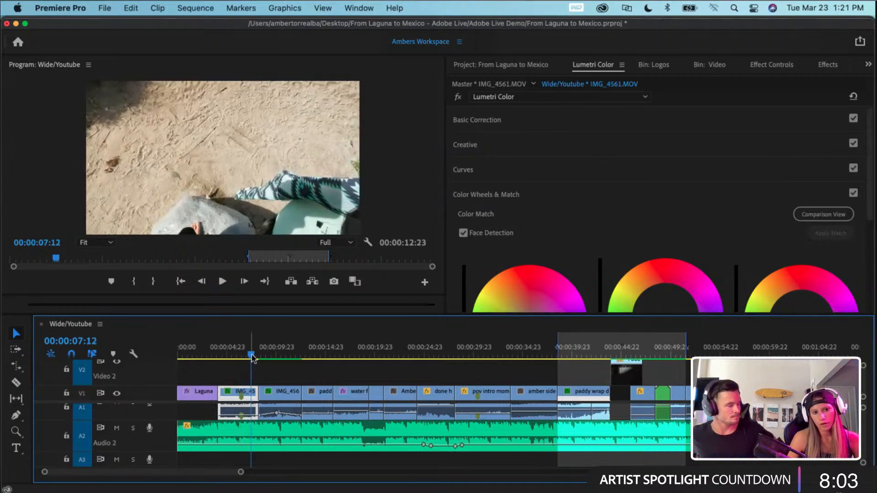
mouse_move(247, 357)
left_mouse_down()
mouse_move(207, 365)
mouse_move(258, 377)
mouse_move(365, 375)
mouse_move(241, 368)
left_mouse_up()
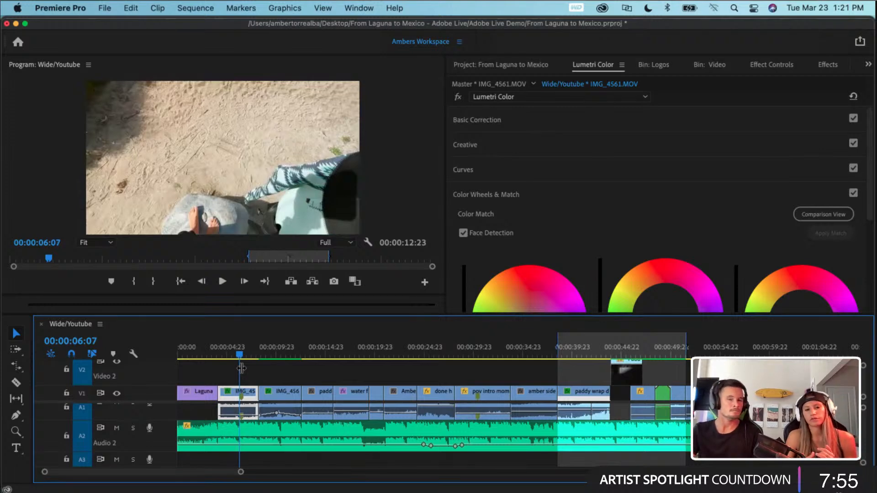
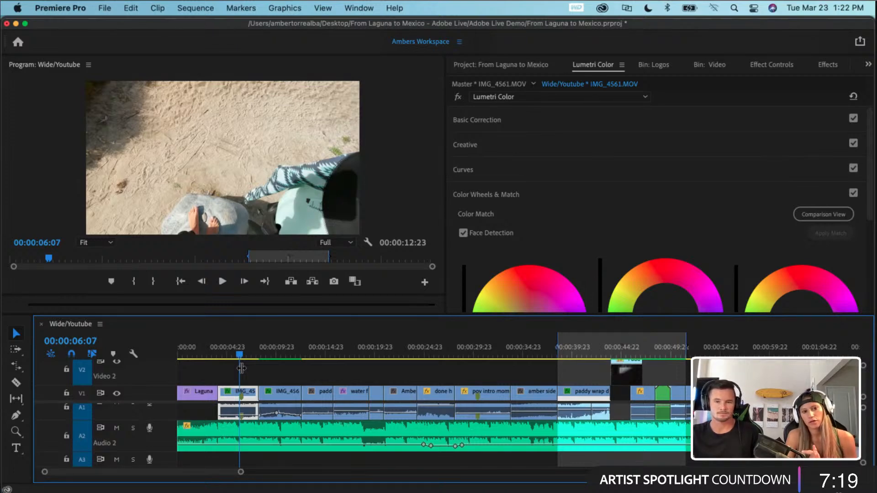
- Play the Laguna Fog opening from the start of the sequence for a short stretch
left_click_drag(240, 354, 163, 380)
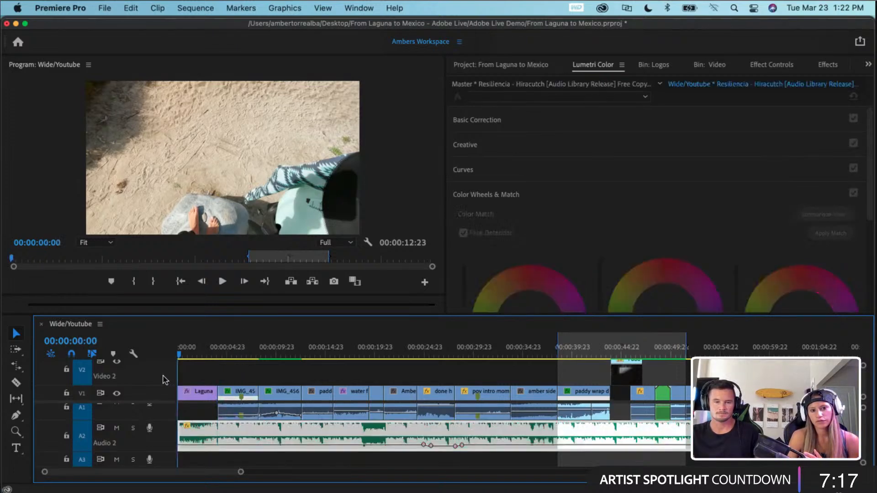
key("space")
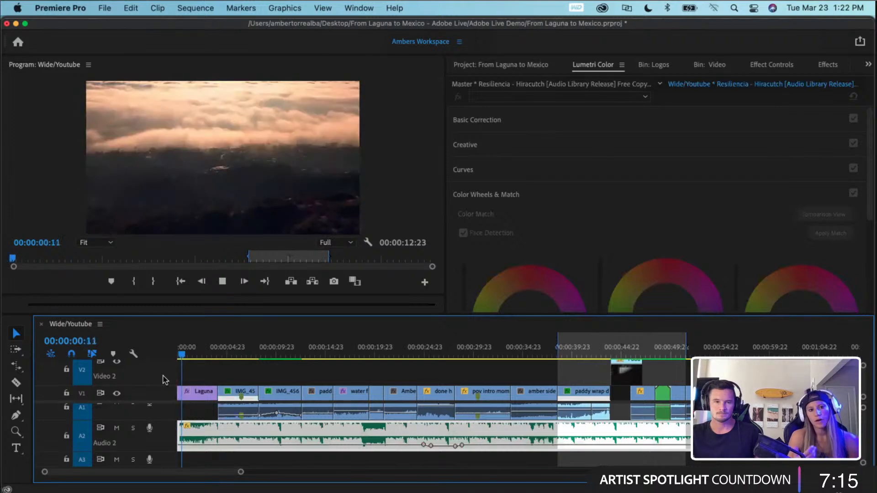
key("space")
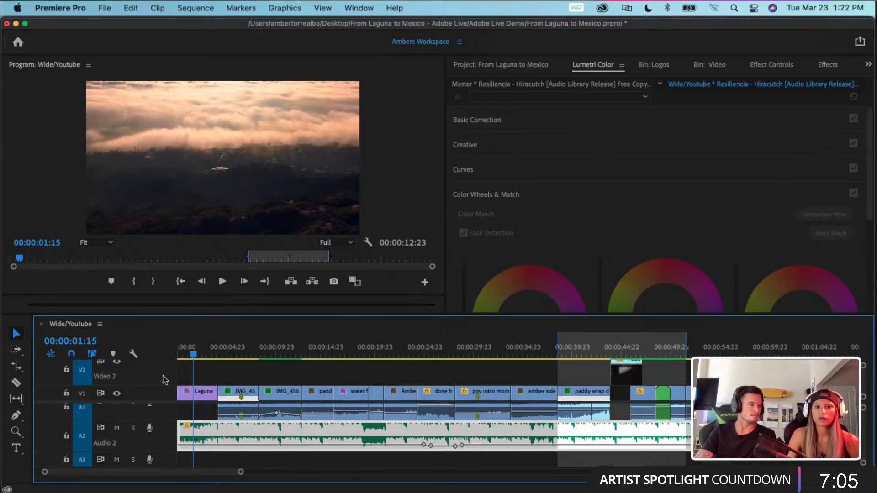
- Open the 02 Risers bin inside SFX and browse its sounds, including 10 Jet Riser B.wav and 12 80s Riser A.wav
left_click(492, 64)
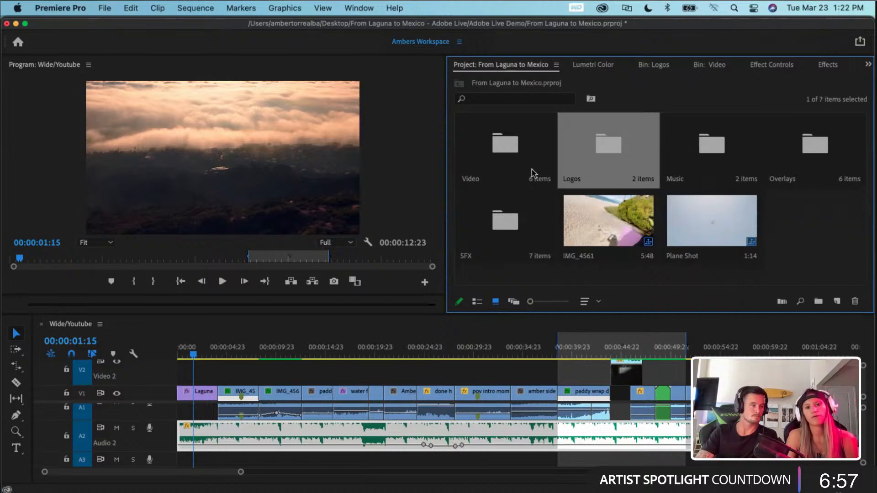
double_click(518, 220)
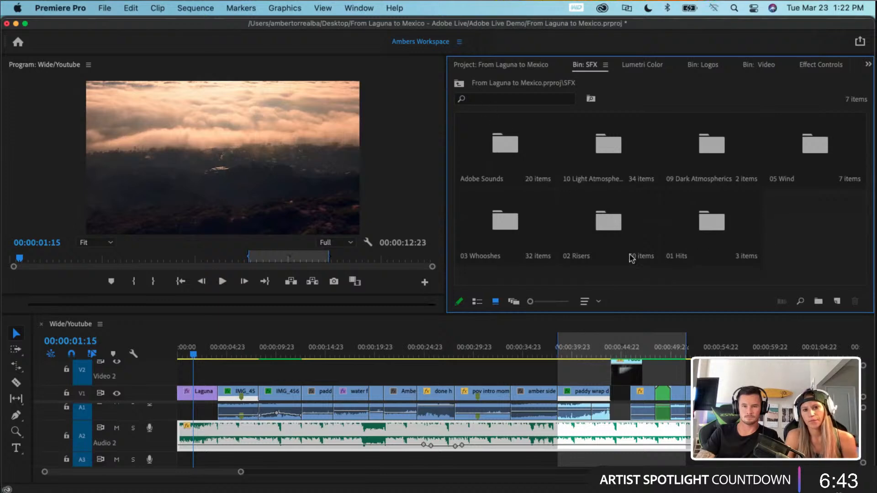
double_click(600, 239)
scroll(599, 239, "down", 2)
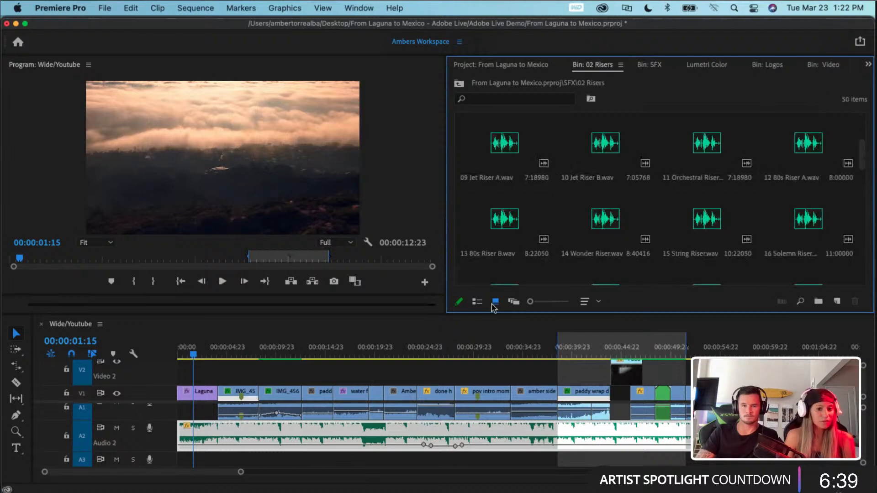
left_click(611, 158)
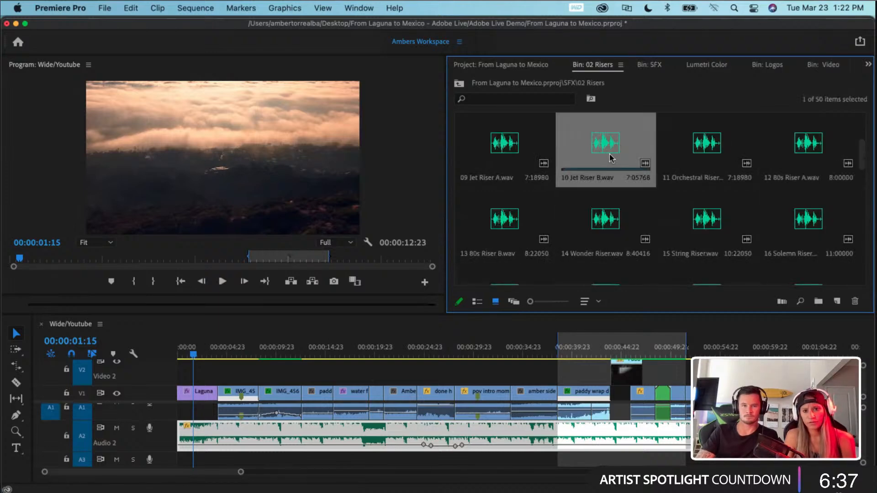
left_click(809, 138)
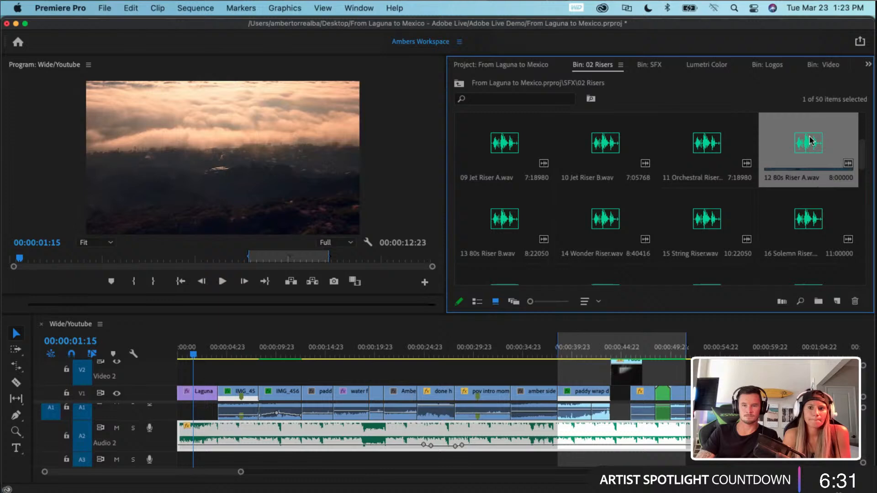
scroll(715, 209, "down", 4)
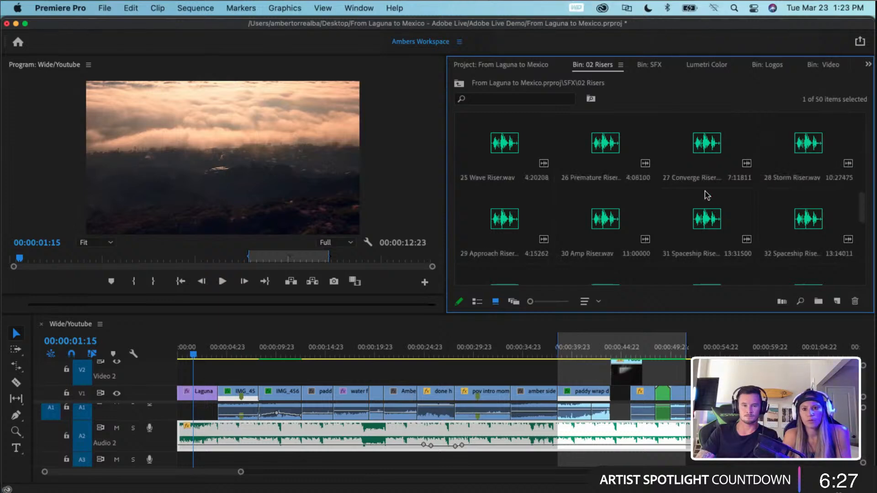
scroll(705, 192, "up", 4)
scroll(707, 196, "up", 2)
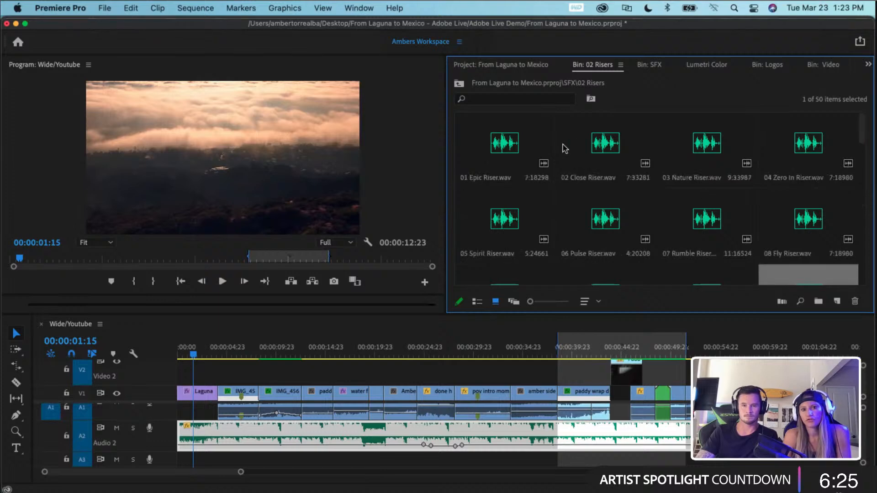
- Place 01 Epic Riser.wav at the start of track A3 and play the opening to hear it with the music
left_click(508, 151)
left_click_drag(508, 151, 187, 463)
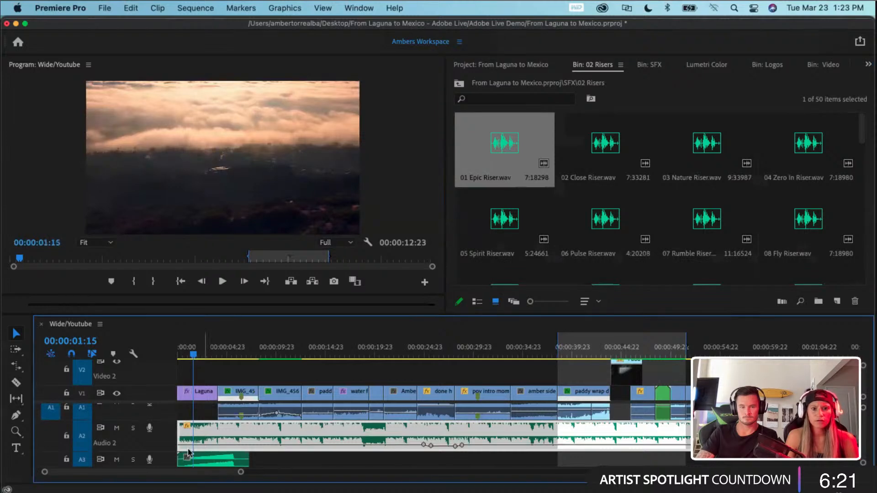
scroll(188, 449, "down", 2)
left_click(183, 455)
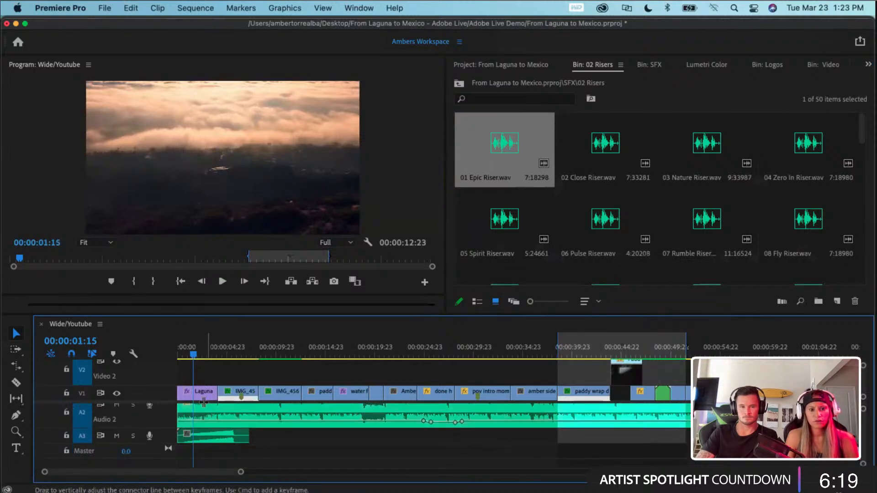
left_click_drag(192, 357, 167, 364)
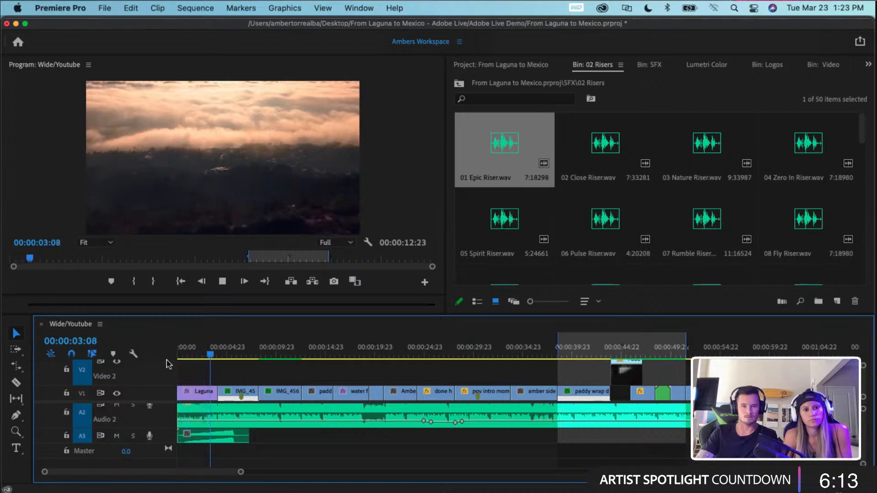
key("space")
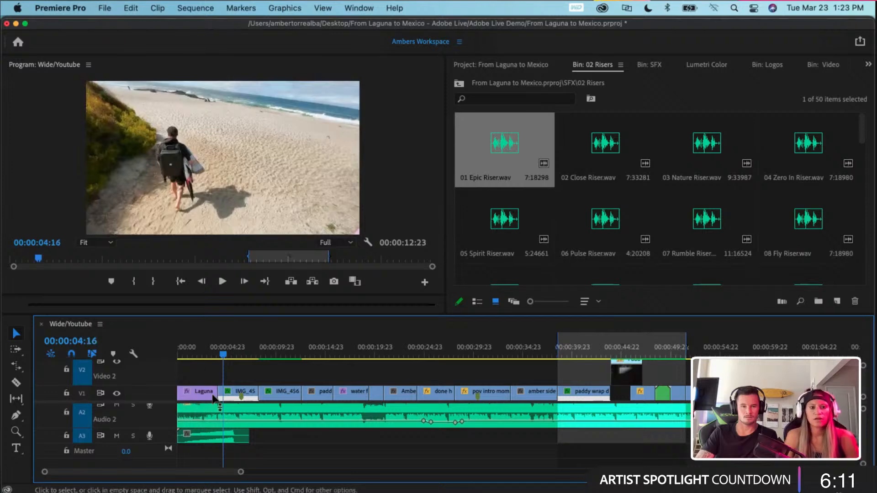
mouse_move(213, 438)
left_mouse_down()
mouse_move(223, 442)
mouse_move(209, 442)
left_mouse_up()
scroll(209, 443, "up", 5)
scroll(290, 430, "down", 3)
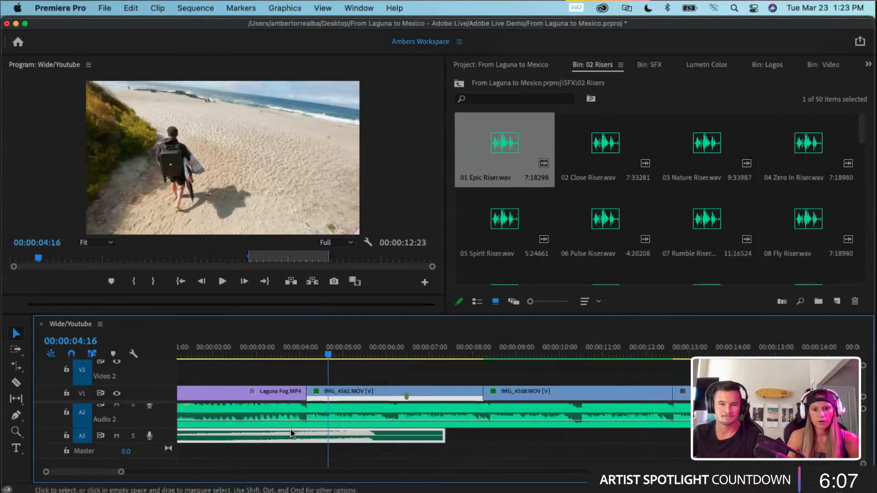
left_click_drag(290, 433, 392, 436)
scroll(392, 436, "right", 2)
scroll(392, 436, "up", 1)
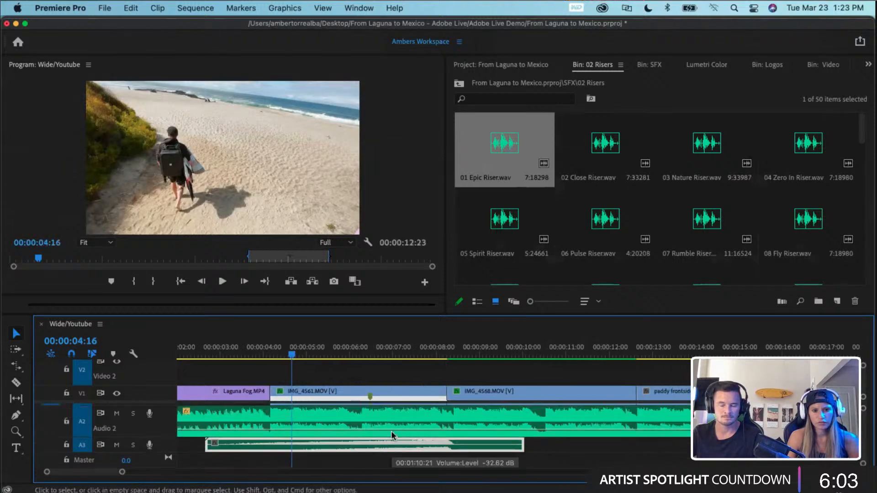
scroll(392, 435, "left", 4)
scroll(392, 436, "down", 1)
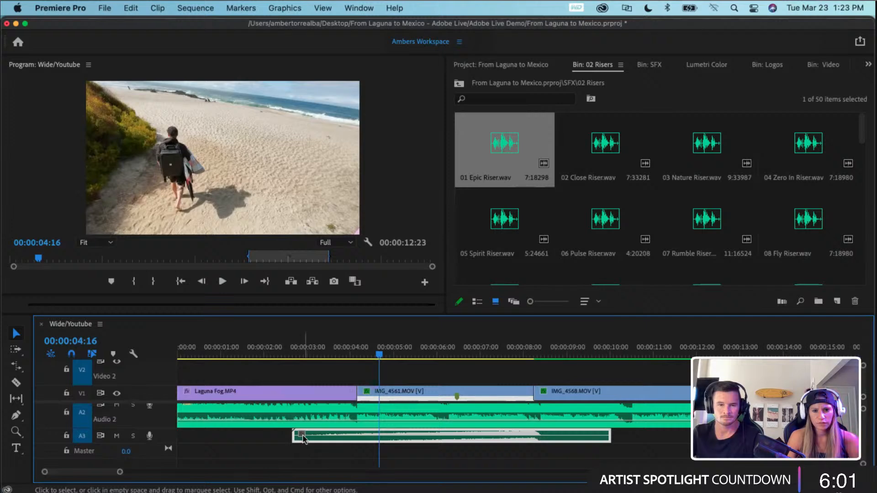
left_click_drag(303, 438, 259, 437)
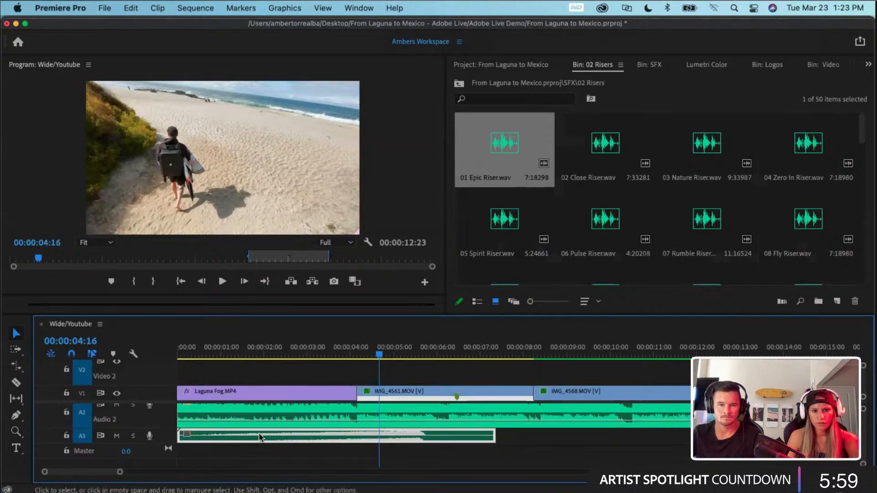
- Trim and shift the Epic Riser on A3 so it starts with the sequence and peaks just before the cut to IMG_4561
left_click_drag(179, 436, 280, 439)
left_click_drag(333, 438, 222, 440)
mouse_move(310, 439)
left_mouse_down()
mouse_move(339, 433)
mouse_move(326, 435)
left_mouse_up()
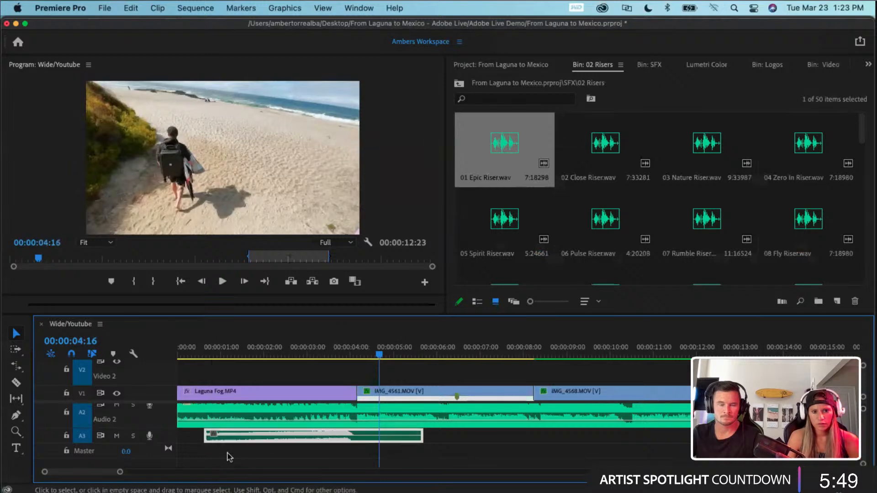
left_click_drag(194, 442, 179, 438)
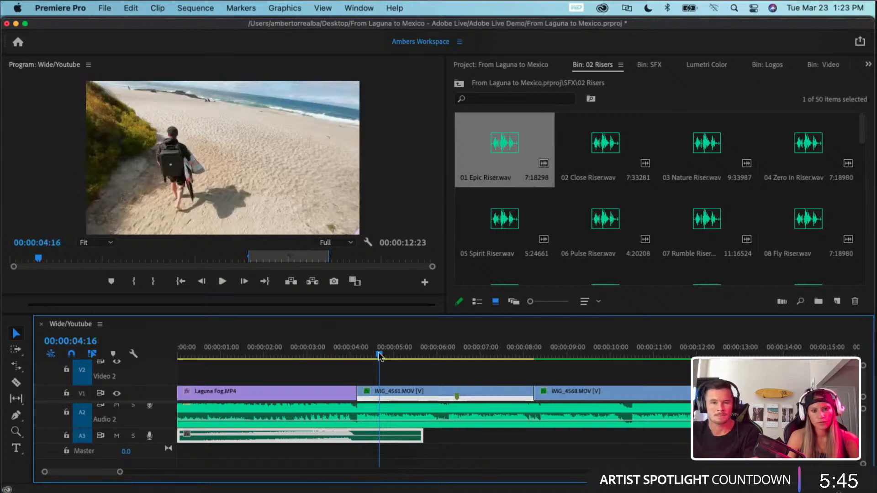
- Play the opening from the start past the cut to IMG_4561 to check the riser's timing
left_click_drag(379, 355, 211, 365)
key("Home")
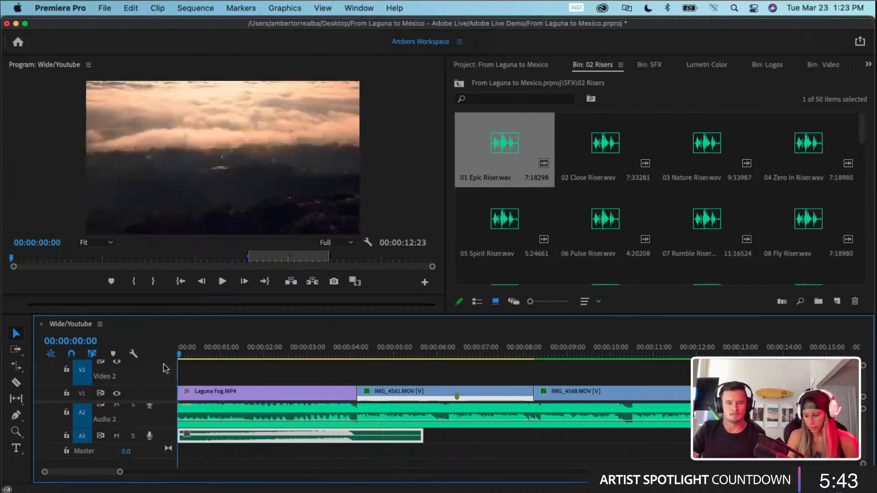
key("space")
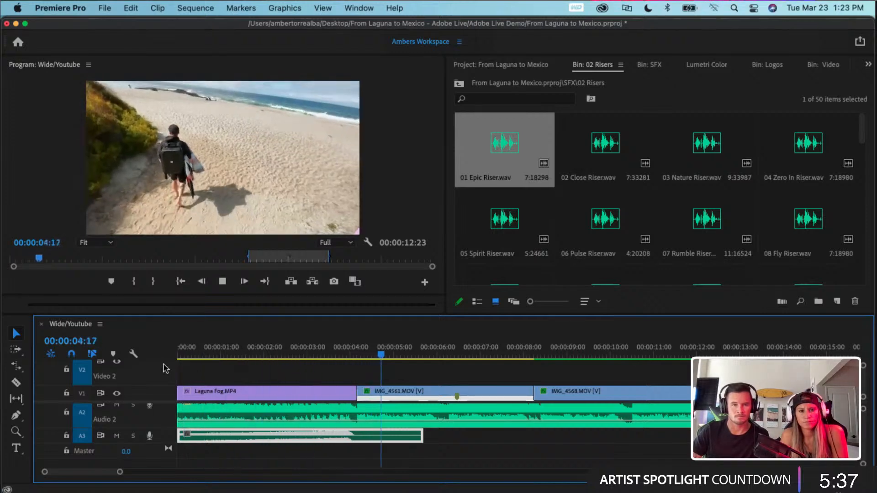
key("space")
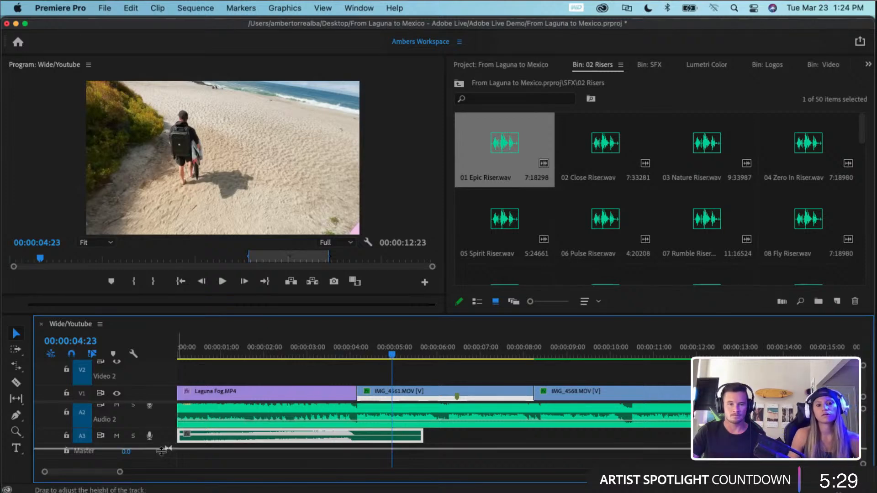
- Increase the height of track A3 and lower the Epic Riser clip's volume
left_click_drag(161, 452, 161, 464)
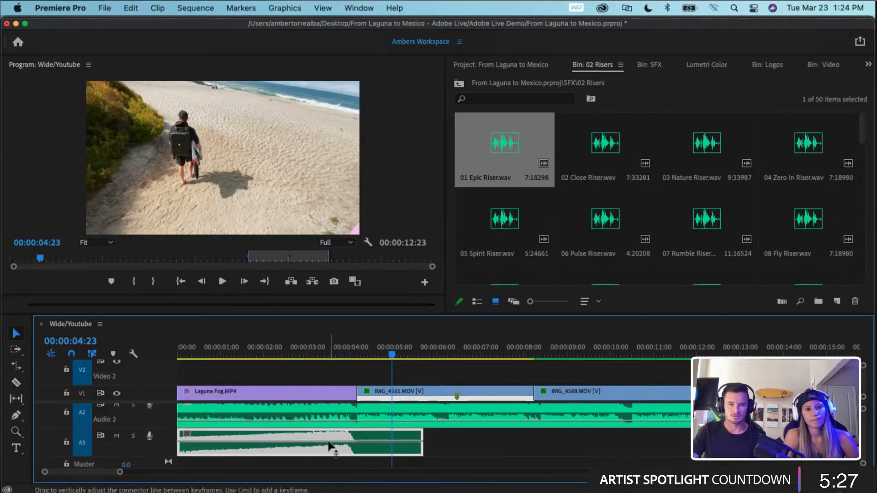
left_click_drag(329, 446, 332, 447)
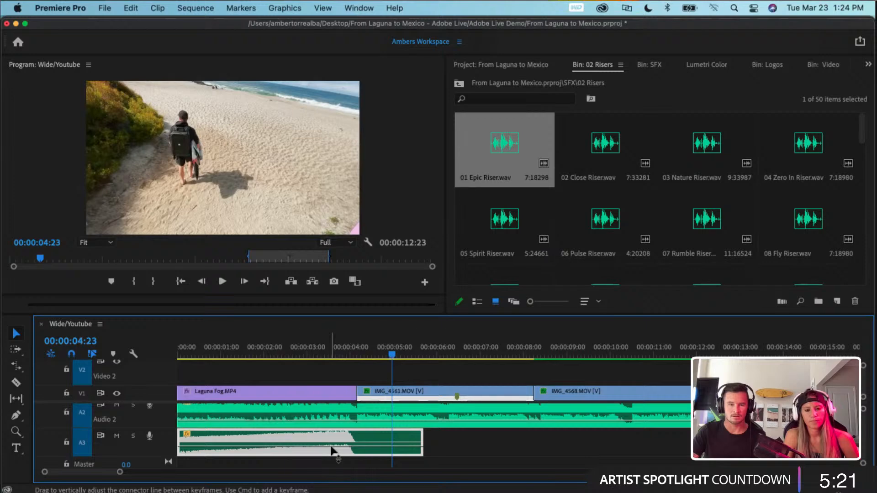
- Keyframe the A2 music's volume so it builds from a lower level near the start up to 00:00:04:01
left_click_drag(392, 361, 351, 359)
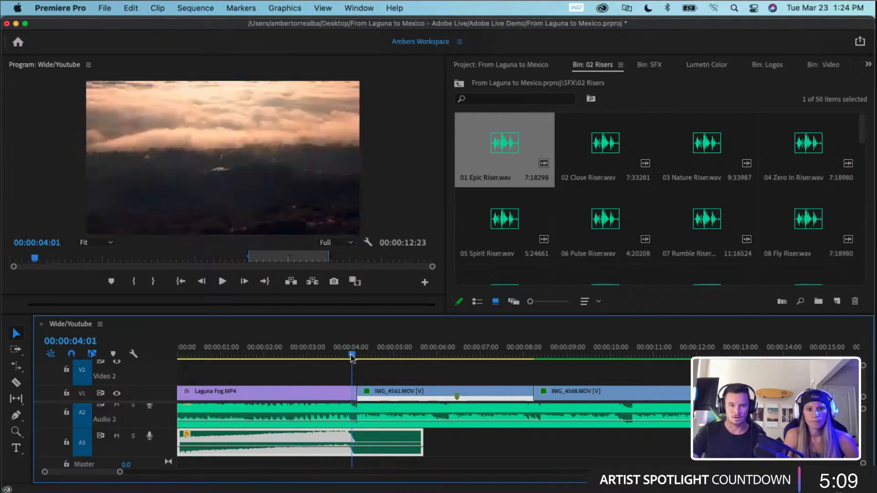
left_click(351, 420, "super")
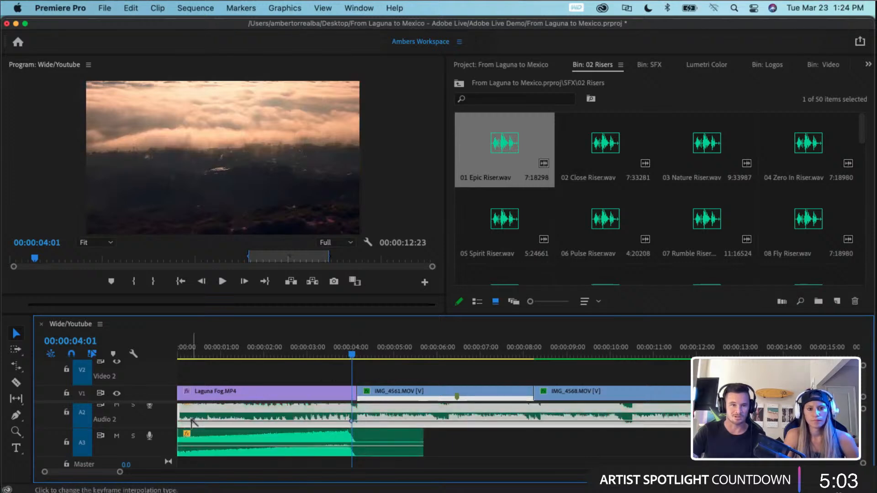
left_click_drag(191, 421, 184, 423)
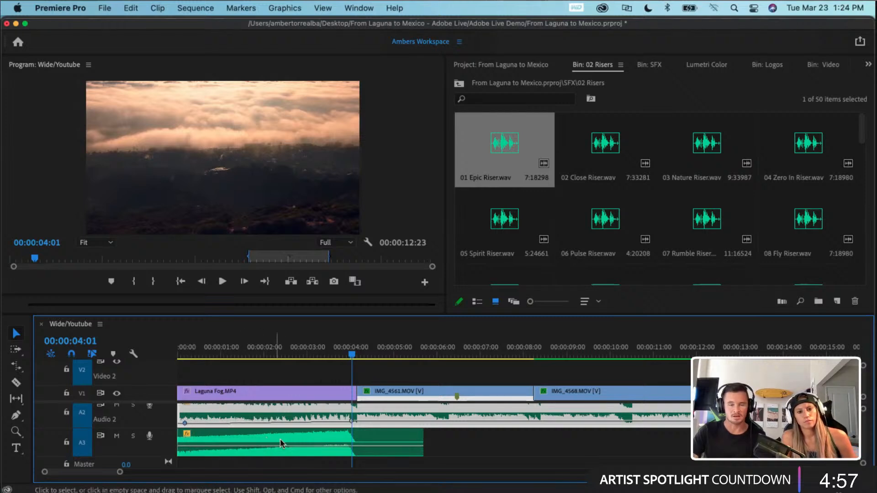
- Apply a Constant Power crossfade to the end of the Epic Riser on A3 and trim the clip to about 00:00:04:19
left_click(371, 450)
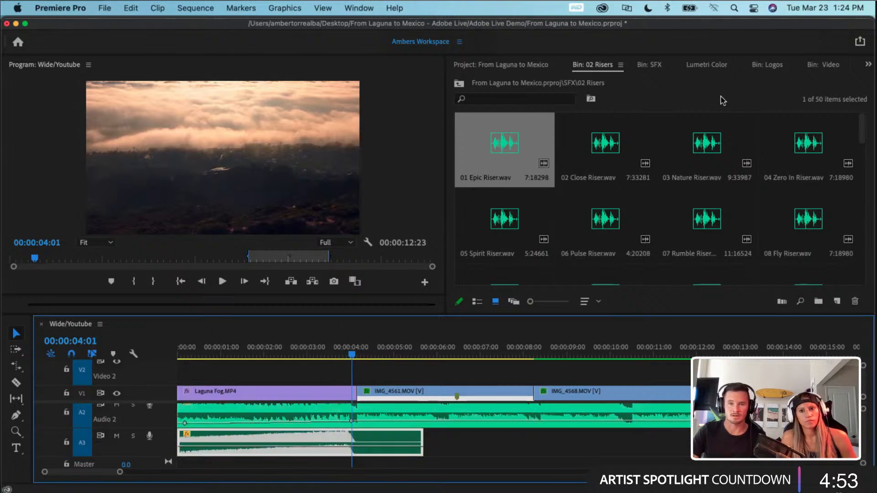
scroll(748, 68, "down", 6)
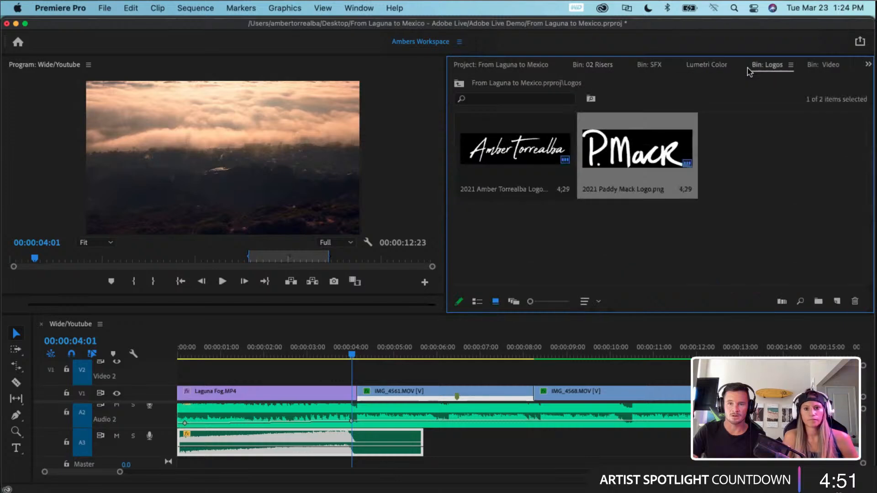
left_click(508, 83)
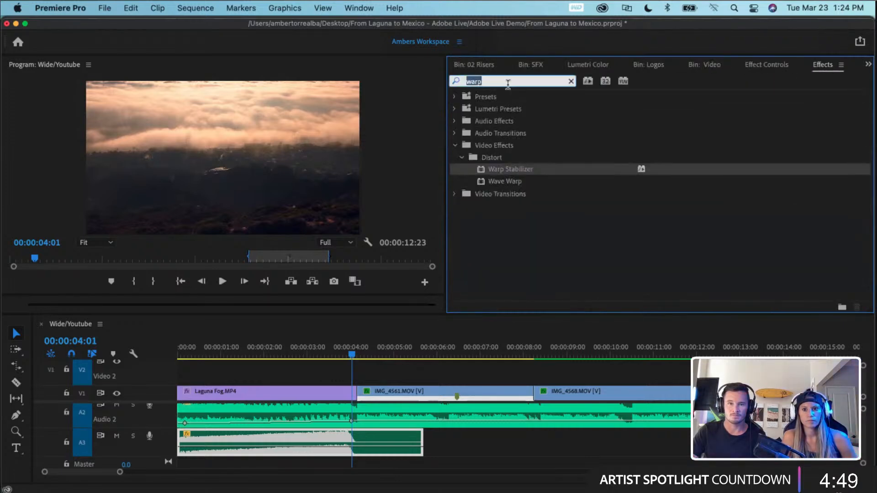
type("cr")
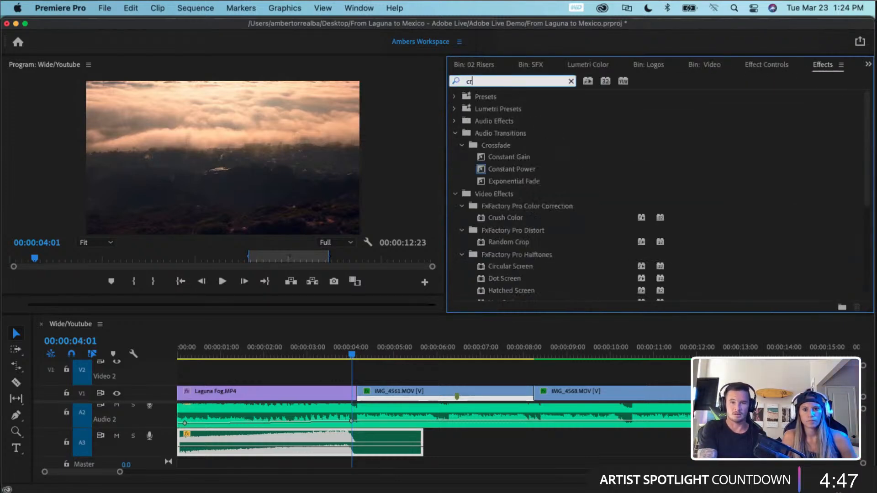
left_click(497, 173)
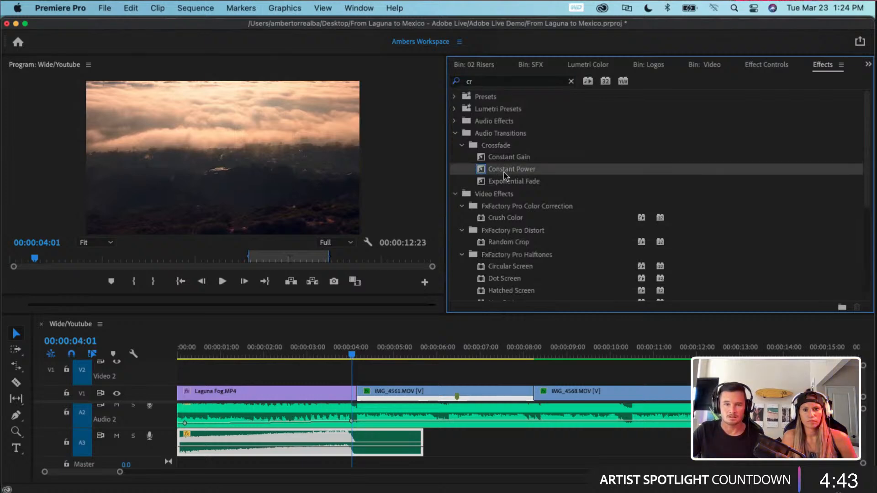
left_click_drag(504, 174, 363, 442)
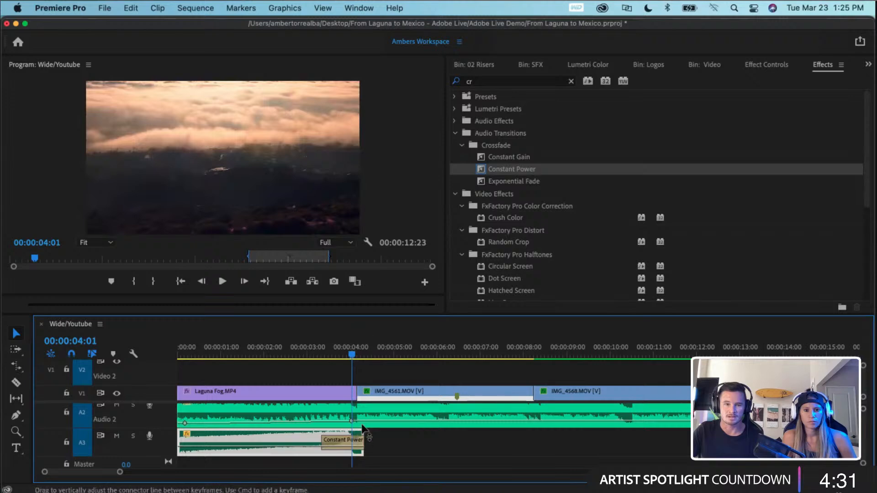
left_click_drag(363, 439, 341, 440)
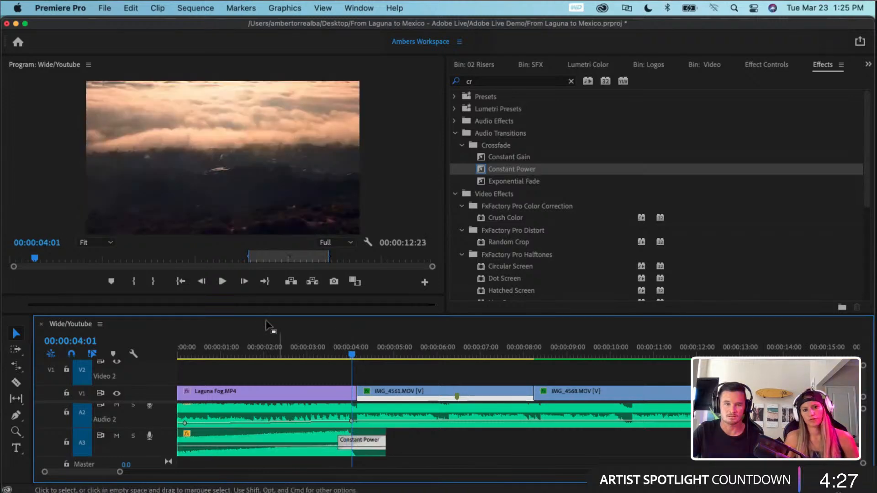
- Shorten the Constant Power fade to the very end of the riser and play the opening from the start past the cut to IMG_4561
left_click_drag(293, 352, 169, 352)
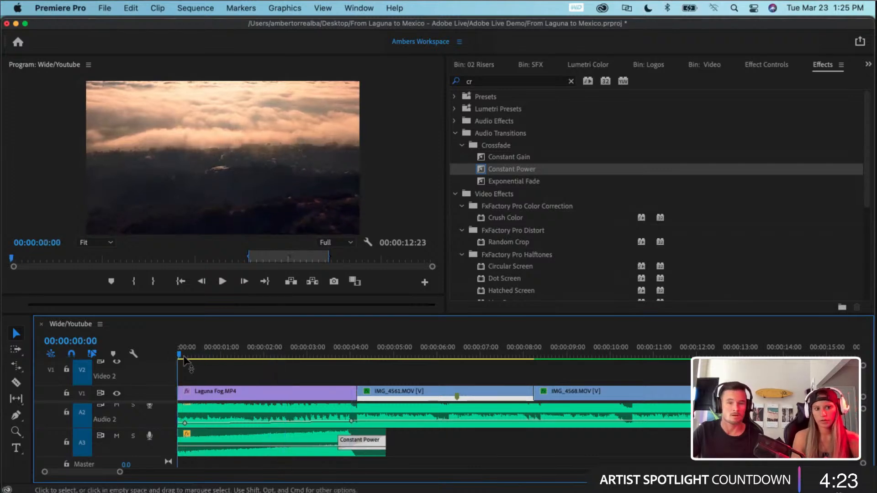
left_click(364, 448)
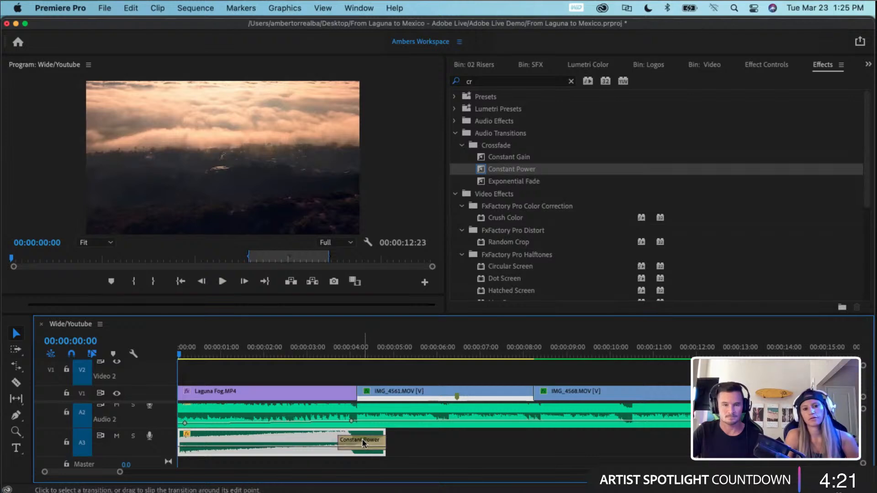
left_click(361, 439)
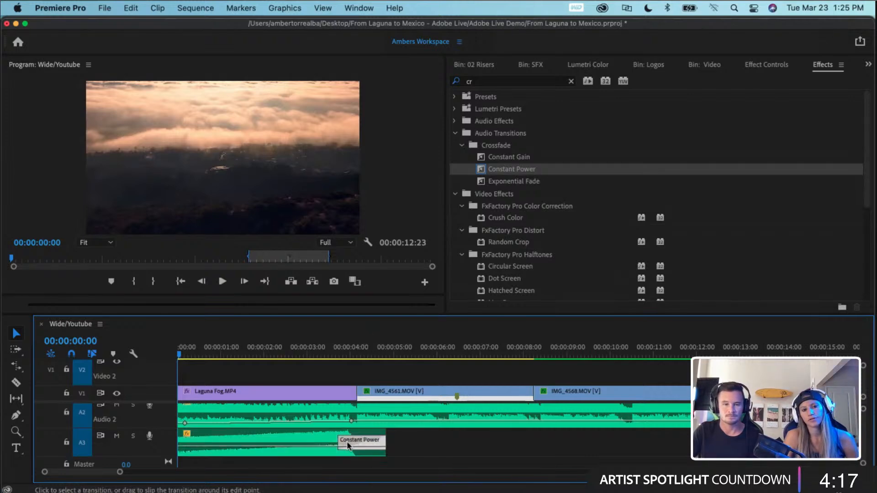
left_click_drag(345, 442, 369, 439)
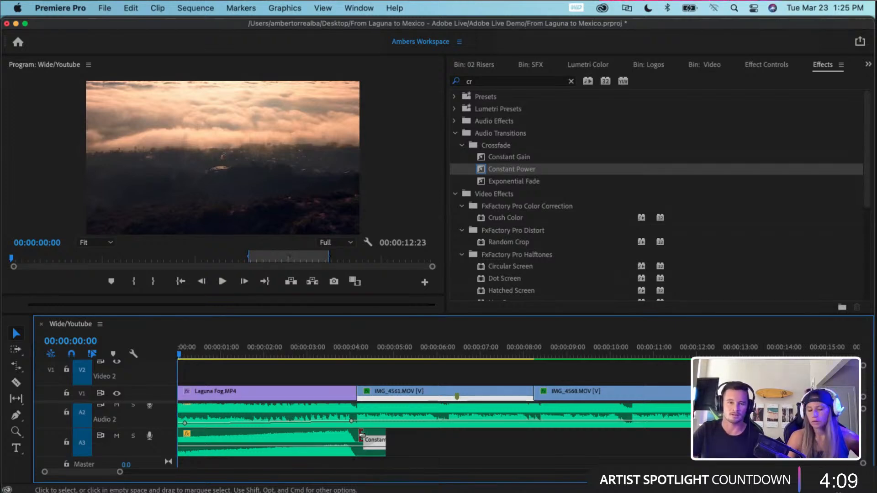
left_click_drag(369, 438, 372, 438)
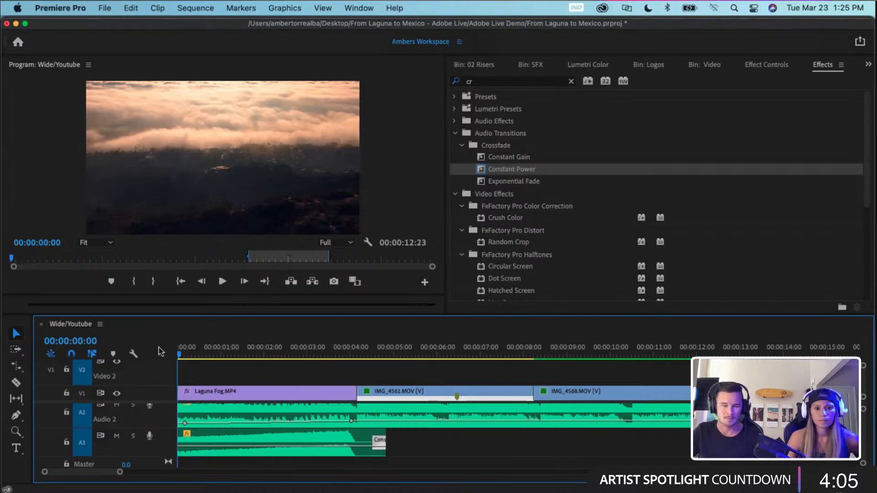
key("space")
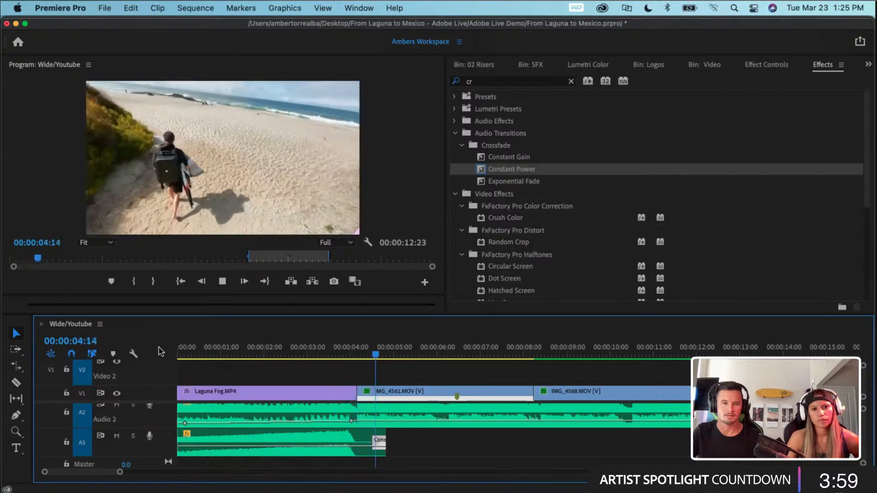
key("space")
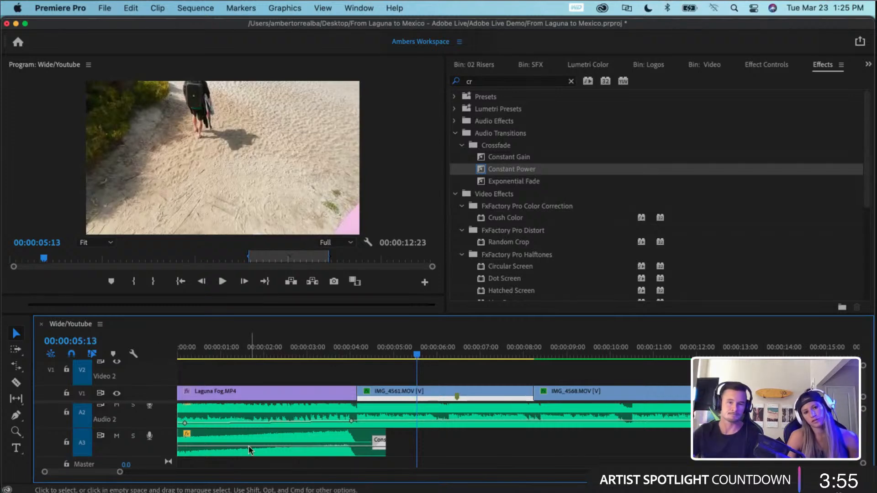
- Move the Epic Riser on A3 out of the opening to the empty area past the end of the sequence
left_click(266, 435)
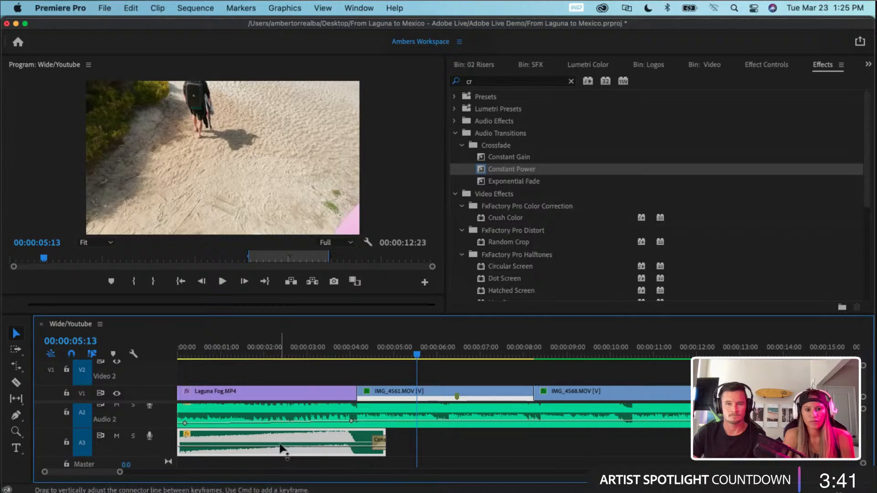
scroll(279, 437, "up", 5)
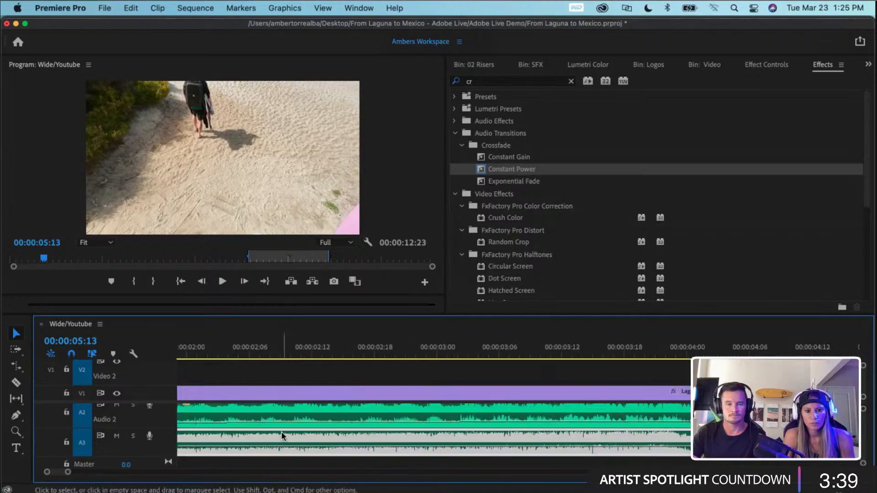
left_click_drag(282, 438, 282, 448)
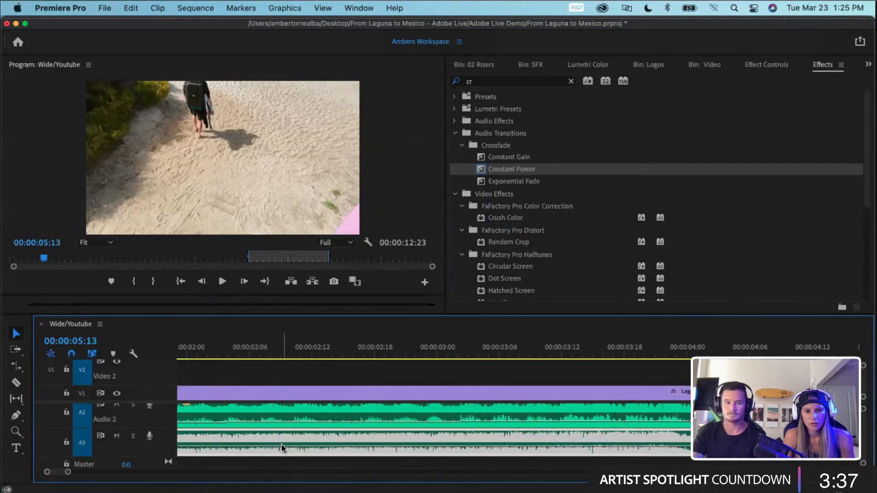
scroll(280, 443, "down", 6)
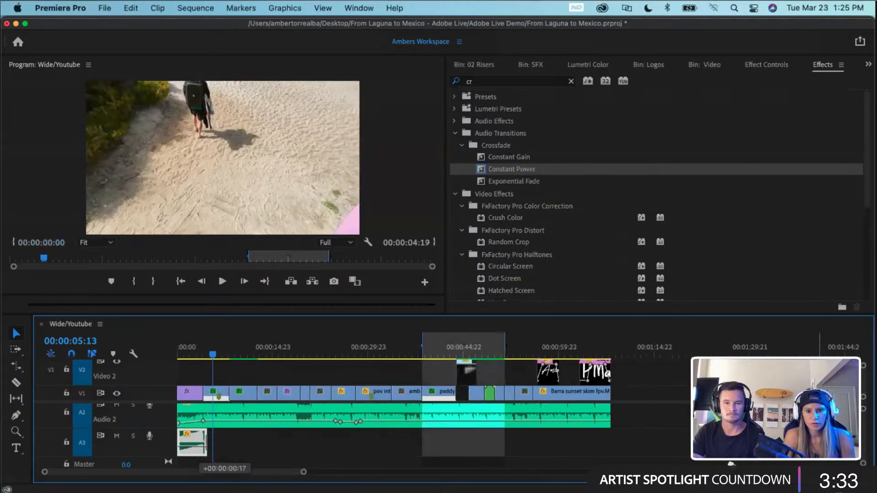
key("Delete")
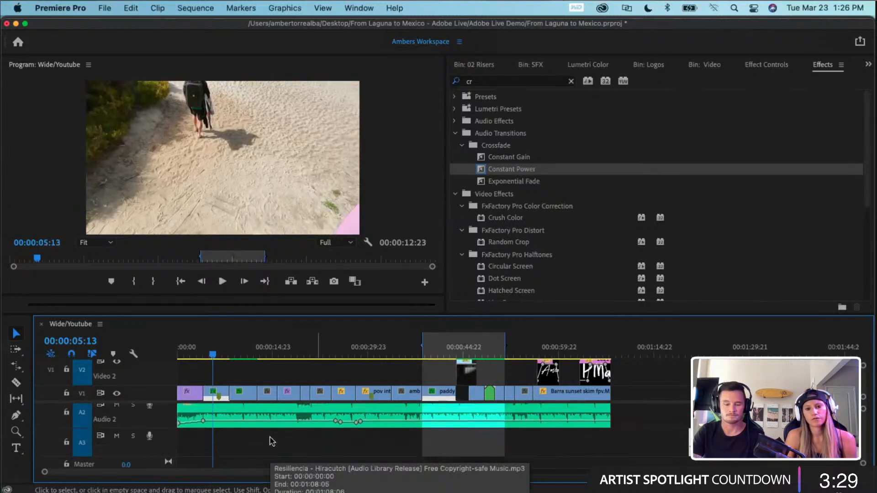
- Leave the 02 Risers bin and open the 03 Whooshes bin inside the SFX bin
scroll(272, 442, "up", 2)
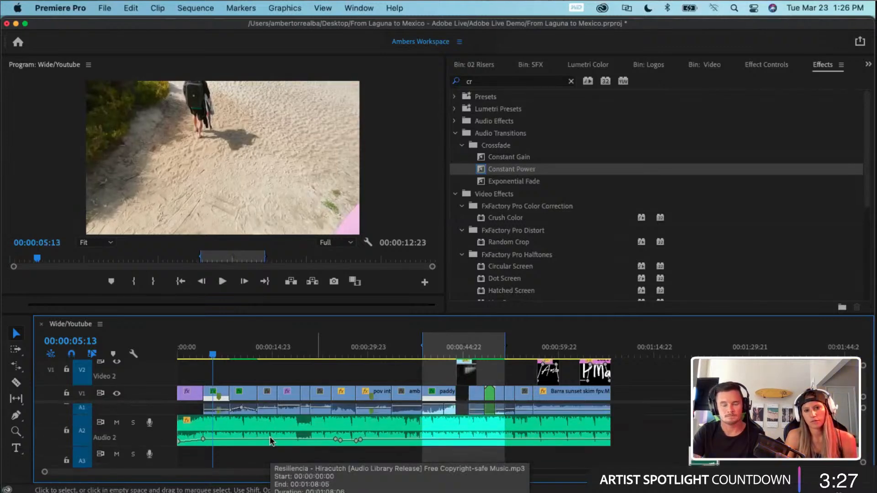
left_click(474, 65)
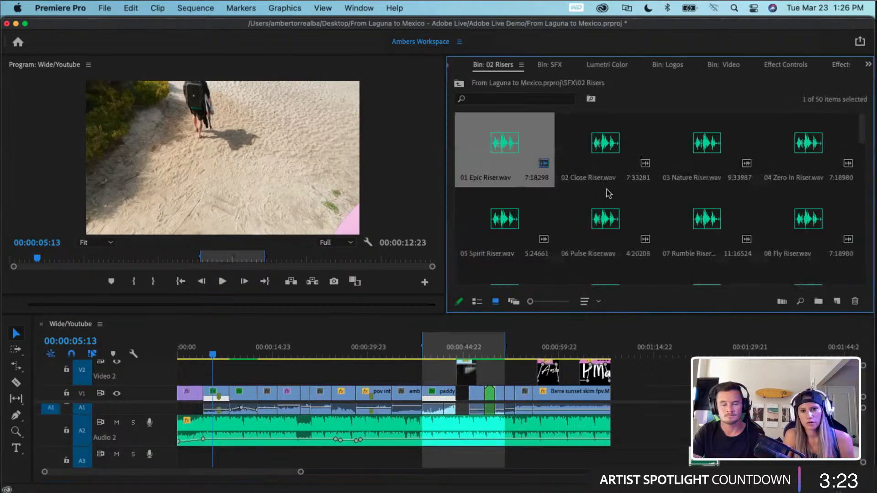
scroll(636, 215, "down", 2)
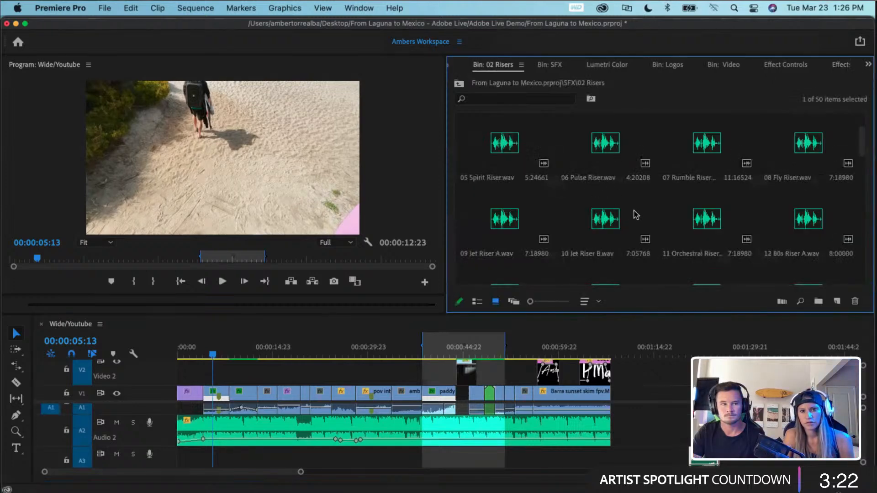
left_click(459, 85)
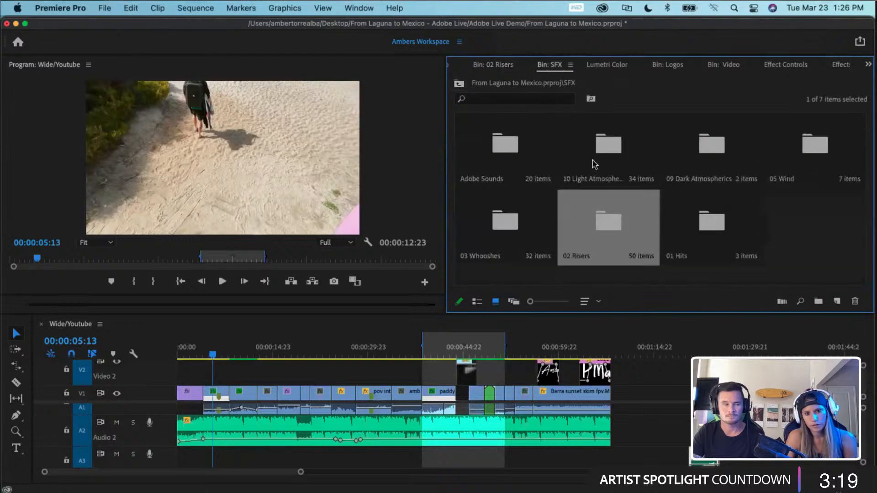
left_click(505, 223)
double_click(505, 223)
scroll(264, 439, "down", 1)
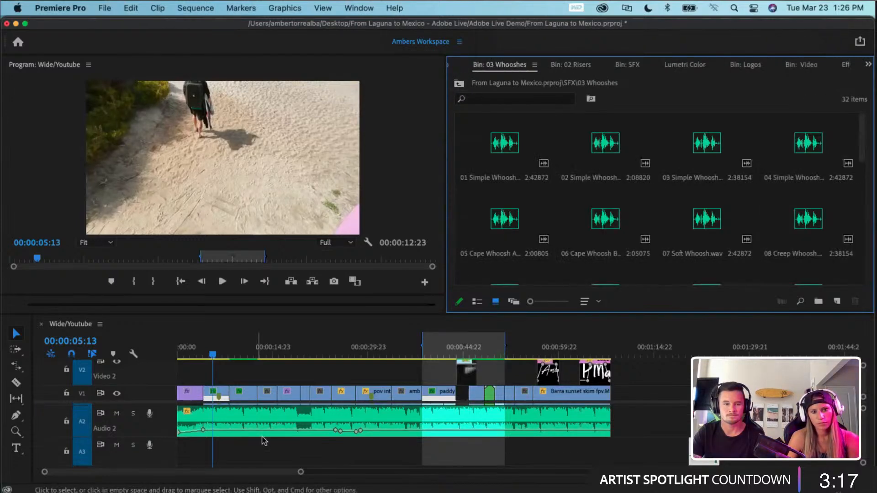
scroll(263, 437, "up", 1)
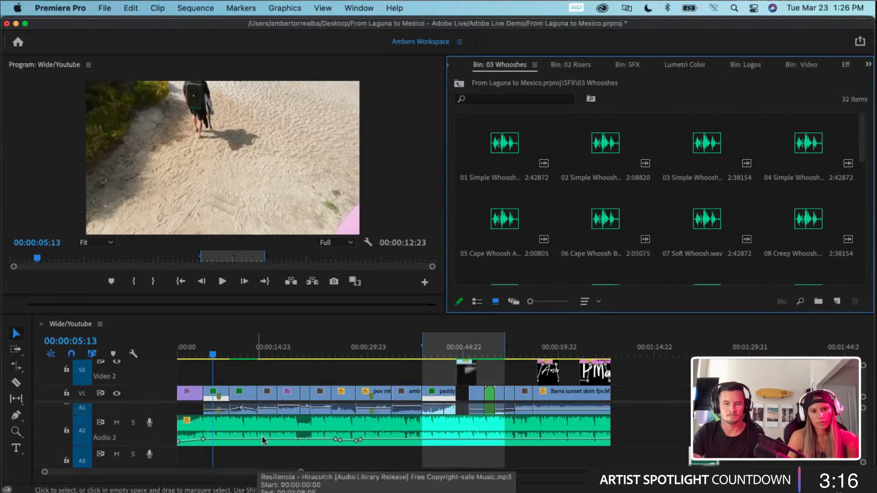
- Park the playhead at 00:00:07:20 and place 09 Fly Whoosh.wav on A3 across the cut from IMG_4561 to IMG_4568
left_click(211, 358)
mouse_move(211, 359)
left_mouse_down()
mouse_move(237, 366)
mouse_move(225, 366)
left_mouse_up()
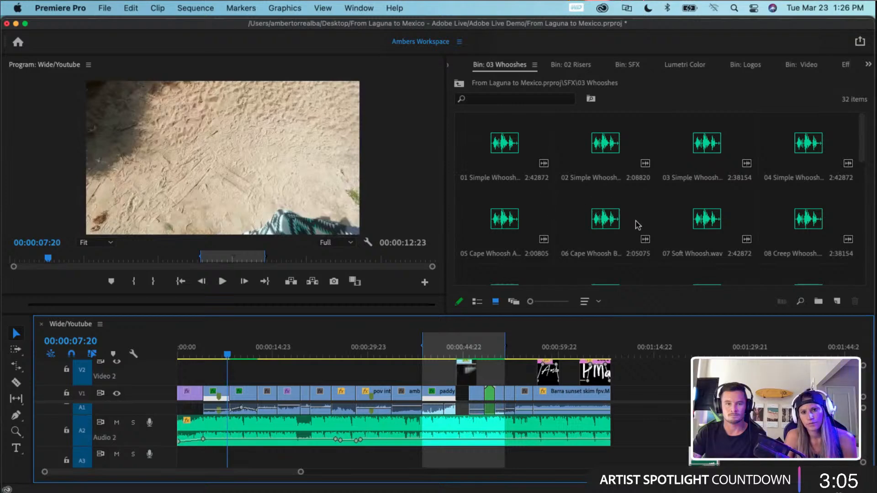
scroll(638, 225, "down", 6)
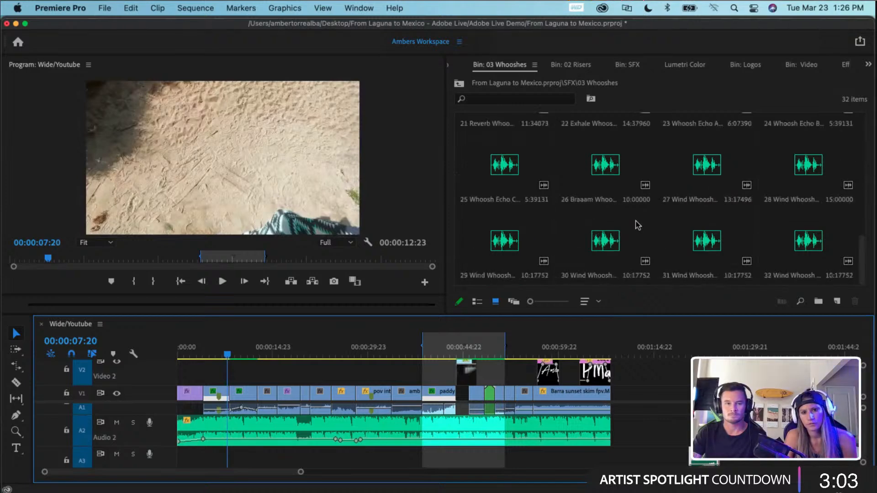
scroll(638, 225, "up", 2)
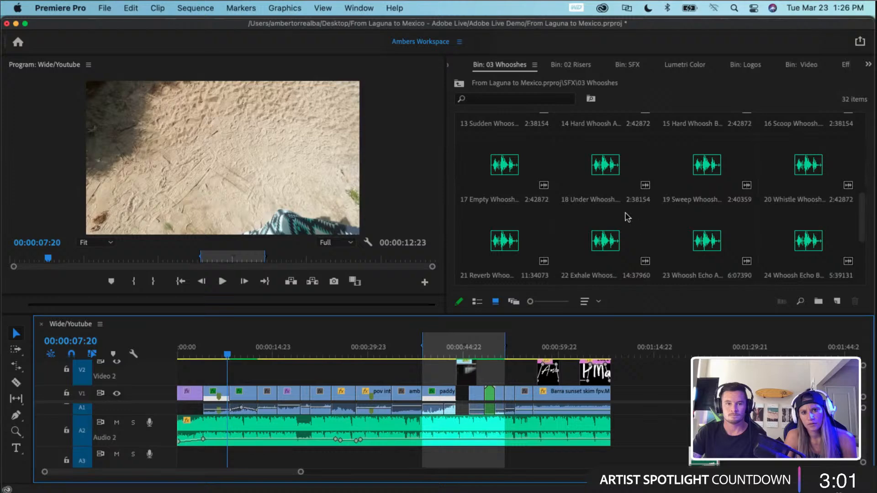
scroll(546, 178, "up", 3)
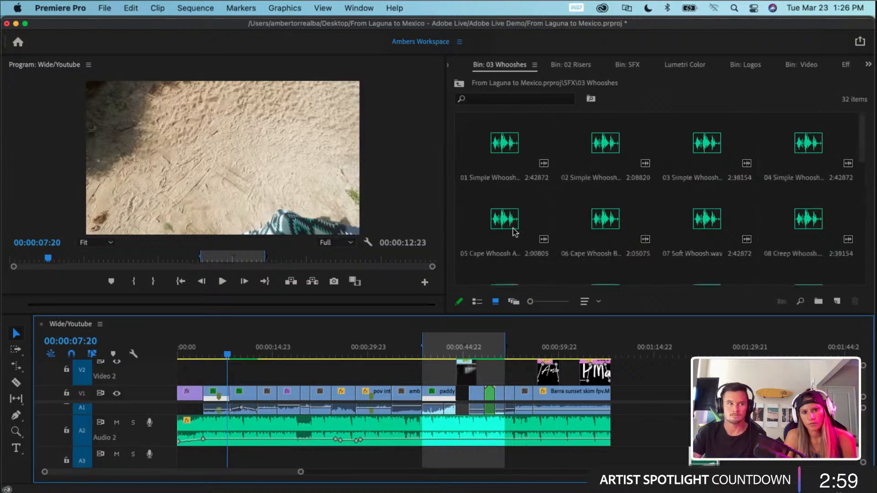
scroll(514, 232, "down", 2)
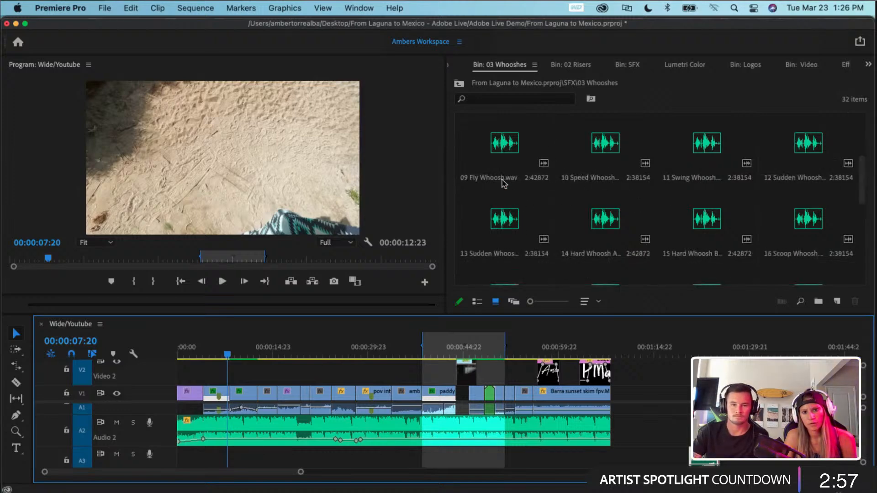
left_click(501, 172)
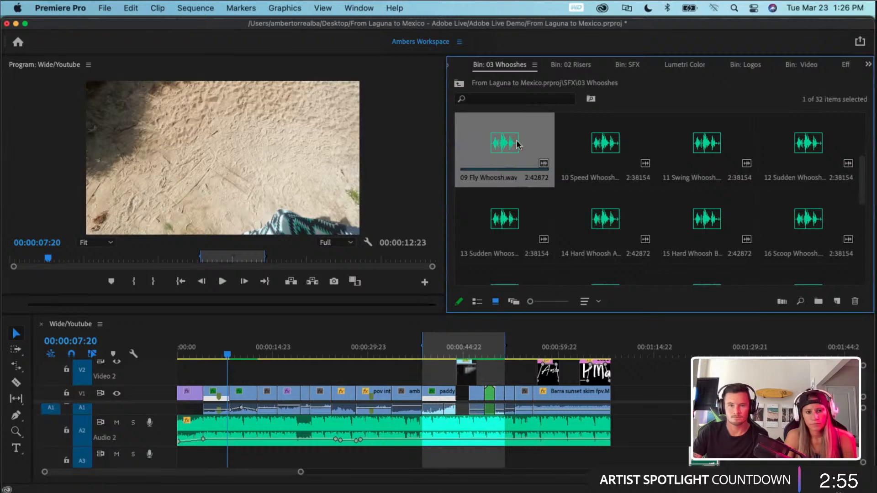
left_click_drag(518, 146, 216, 454)
- Play the sequence from 00:00:05:13 through the 09 Fly Whoosh at the cut from IMG_4561 to IMG_4568
scroll(217, 455, "down", 3)
scroll(213, 456, "right", 1)
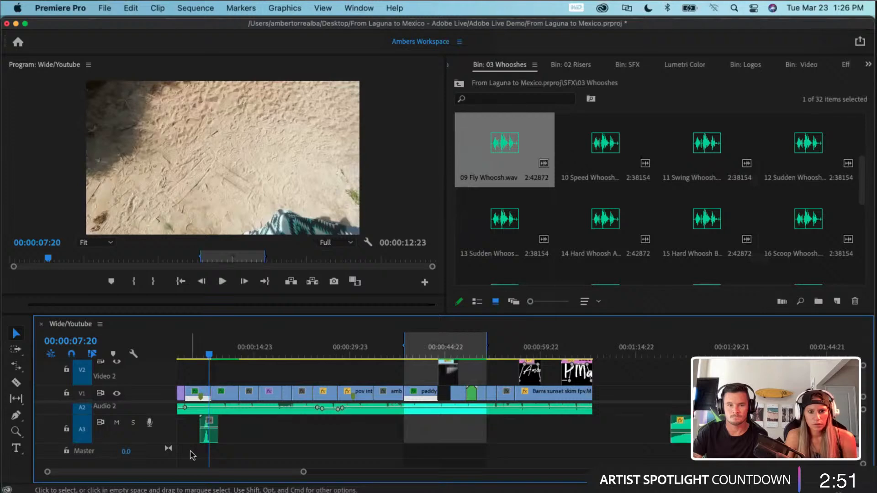
scroll(218, 361, "left", 2)
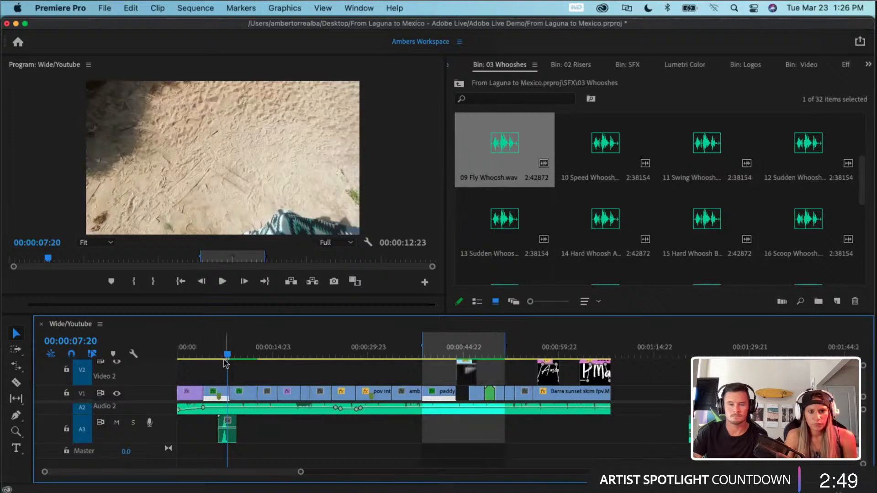
left_click_drag(226, 361, 213, 359)
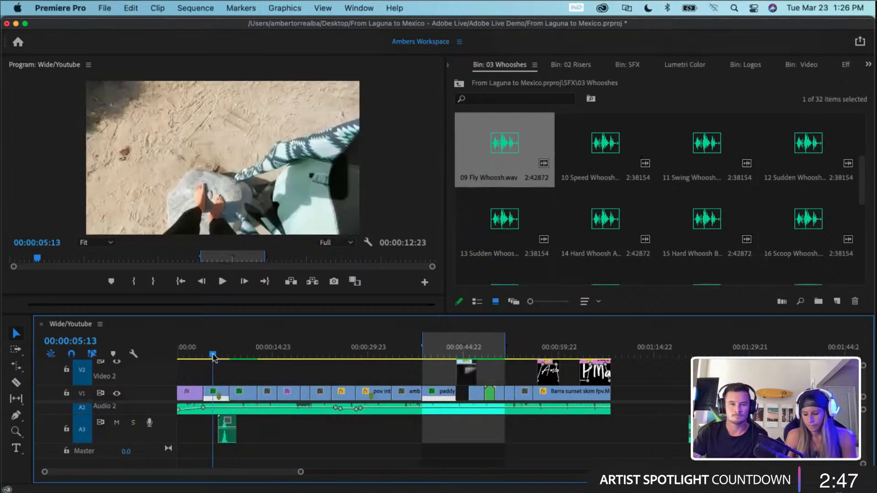
key("space")
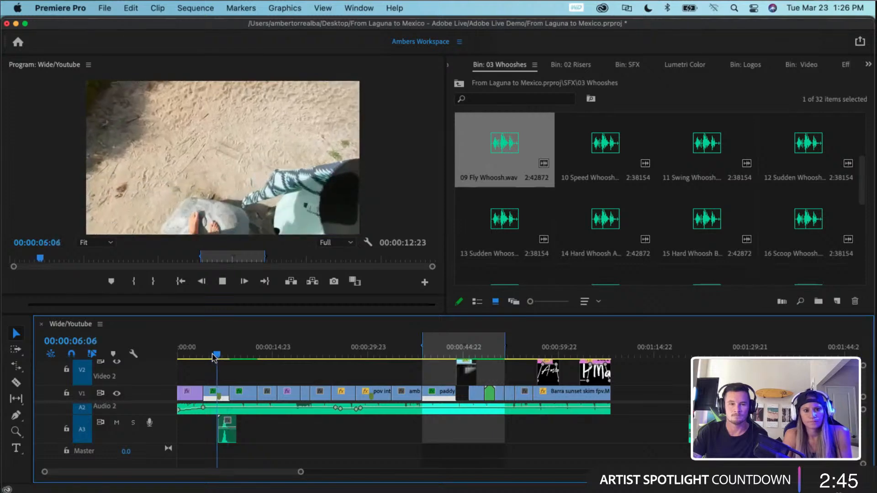
key("space")
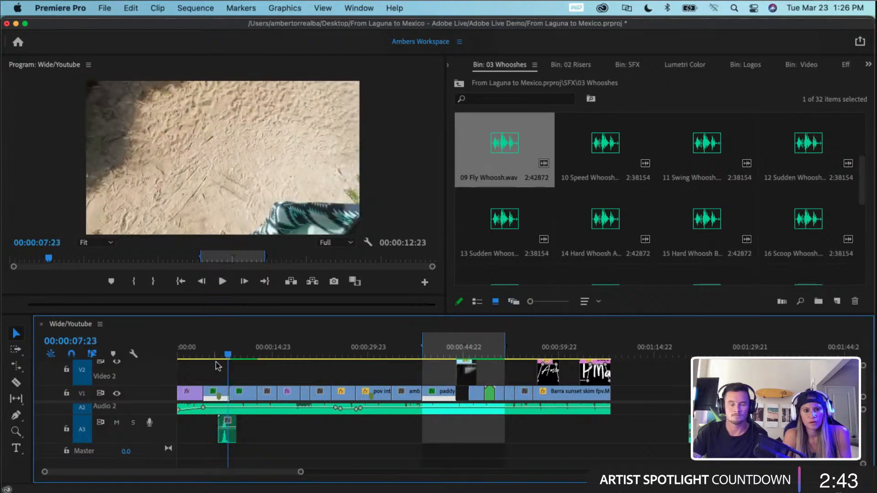
- Shift the fly whoosh on A3 so its peak meets the cut from IMG_4561 to IMG_4568, and play it from 00:00:07:05
left_click_drag(232, 423, 235, 423)
key("=")
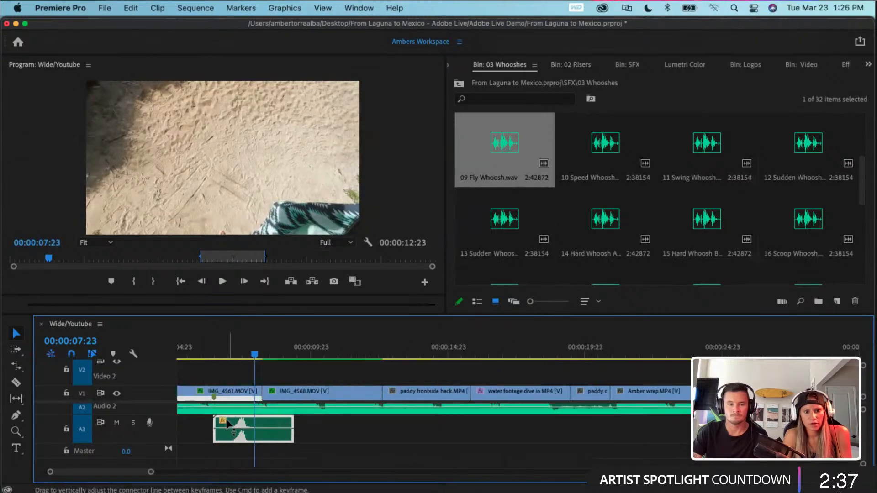
left_click_drag(243, 423, 263, 421)
left_click(231, 360)
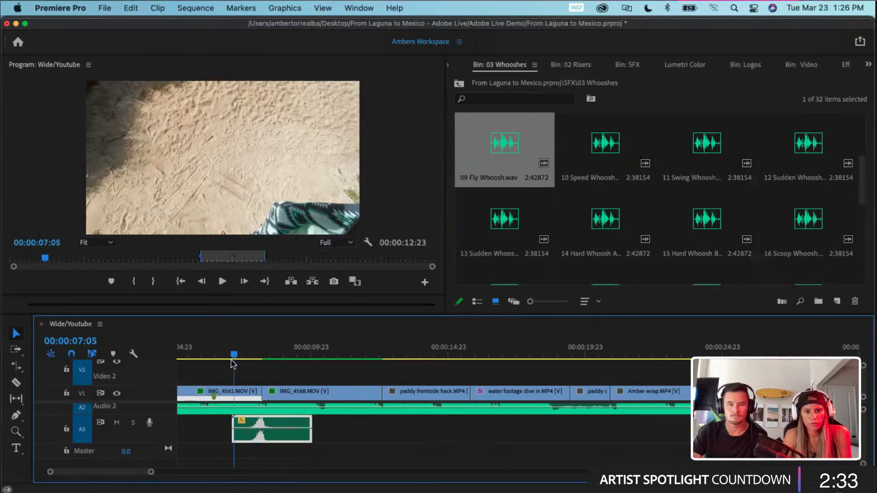
key("space")
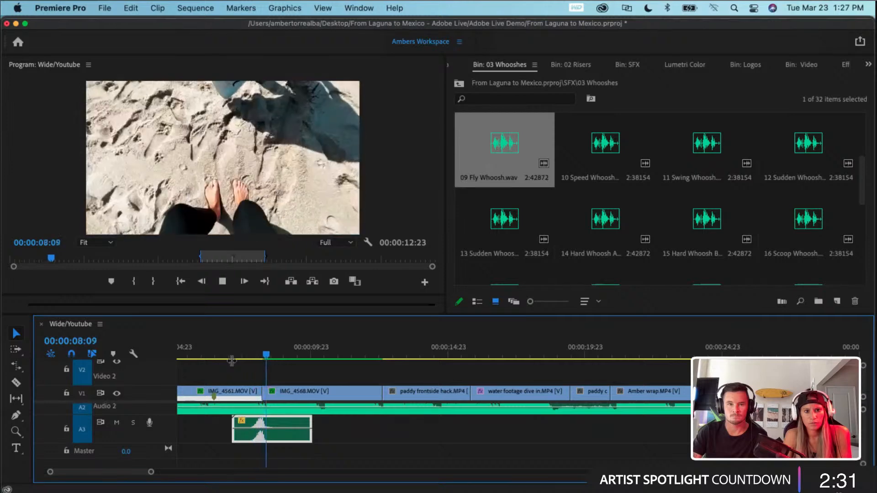
key("space")
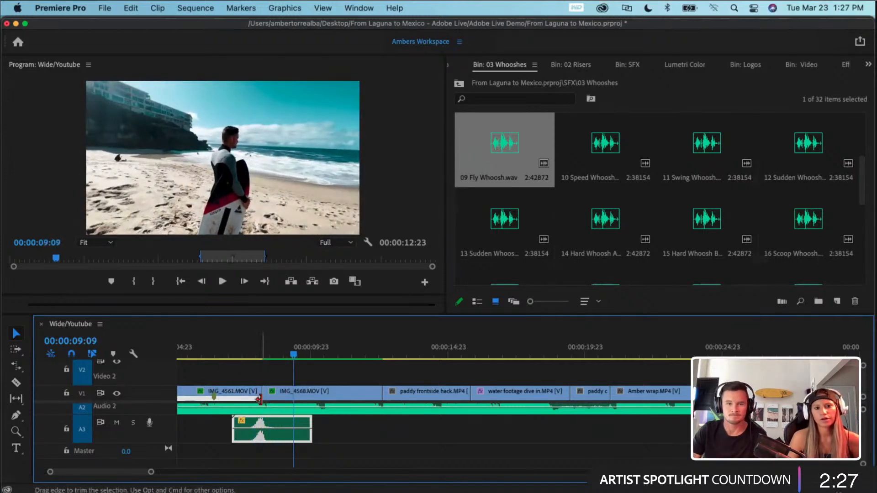
- Play from just before the fly whoosh through IMG_4568 into the paddy frontside hack clip
key("minus")
key("minus")
key("minus")
key("minus")
key("minus")
key("minus")
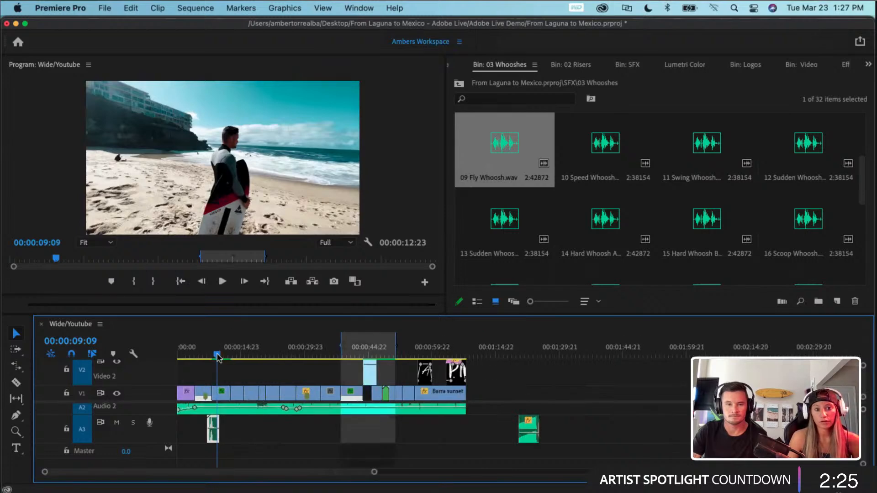
left_click_drag(219, 355, 204, 356)
key("space")
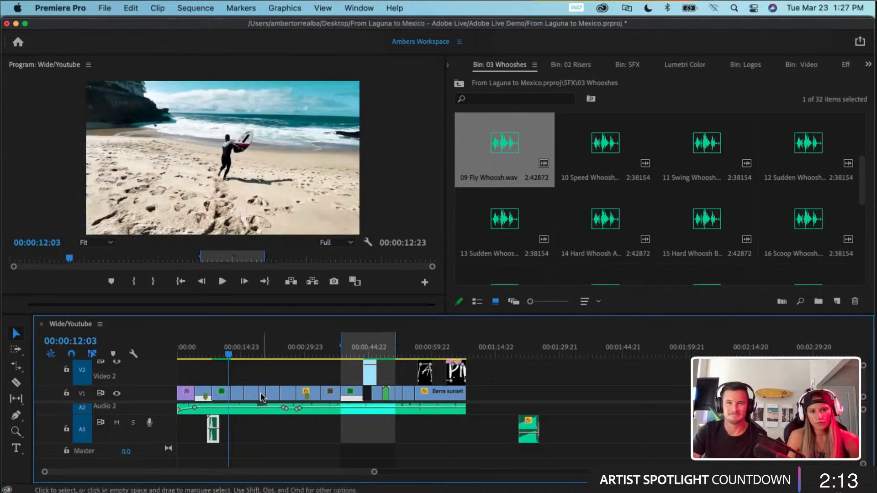
- Park the playhead at 00:00:15:15 and place 24 Whoosh Echo B.wav on A3 across the start of the water footage dive in clip
left_click(252, 357)
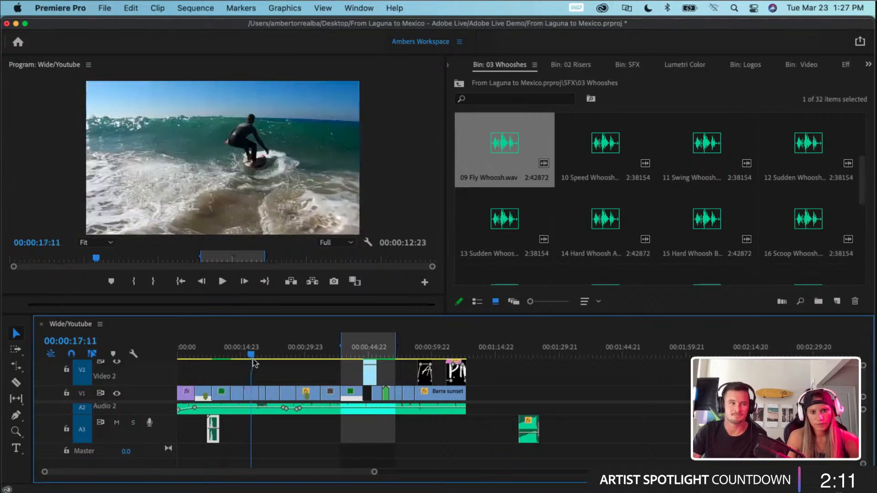
left_click_drag(254, 362, 245, 363)
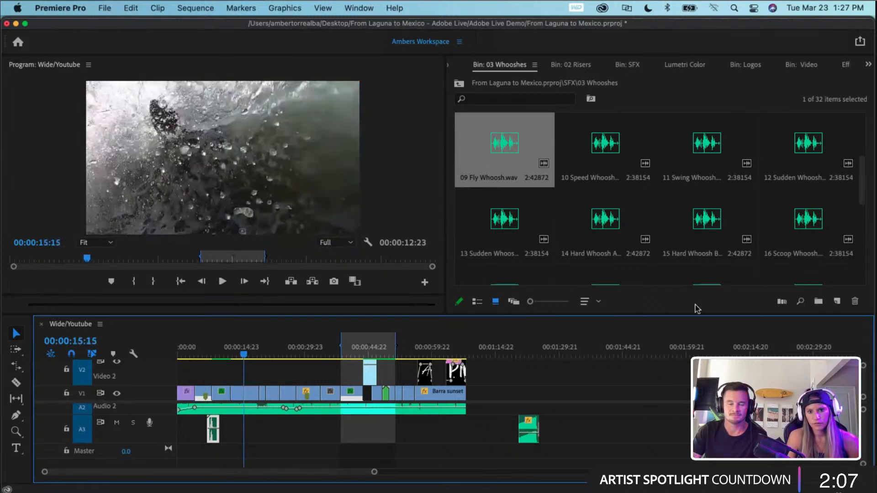
scroll(677, 232, "down", 5)
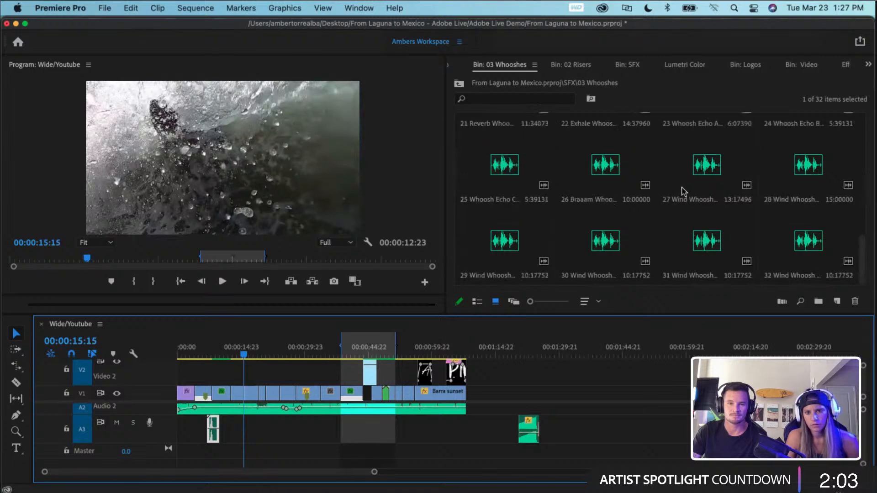
left_click(522, 243)
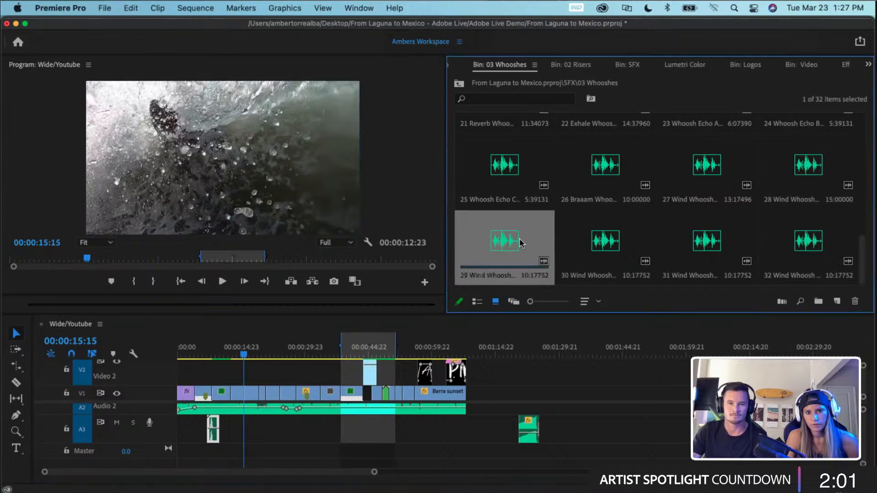
scroll(526, 213, "up", 2)
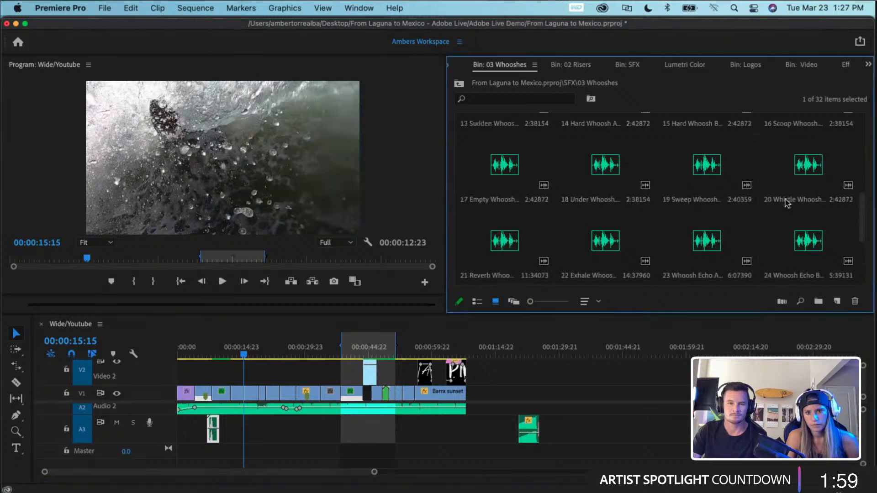
left_click_drag(804, 253, 247, 437)
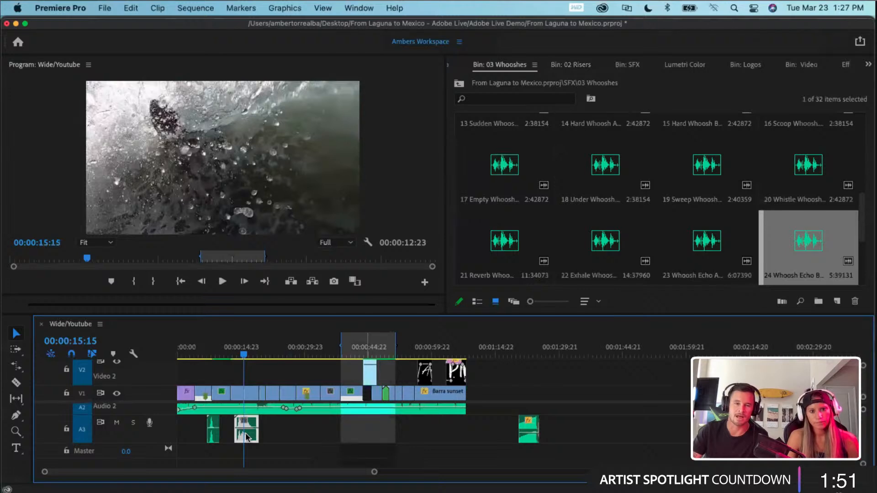
- Align the peak of 24 Whoosh Echo B on A3 with the cut from paddy frontside hack to water footage dive in
scroll(245, 437, "up", 5)
scroll(246, 437, "left", 3)
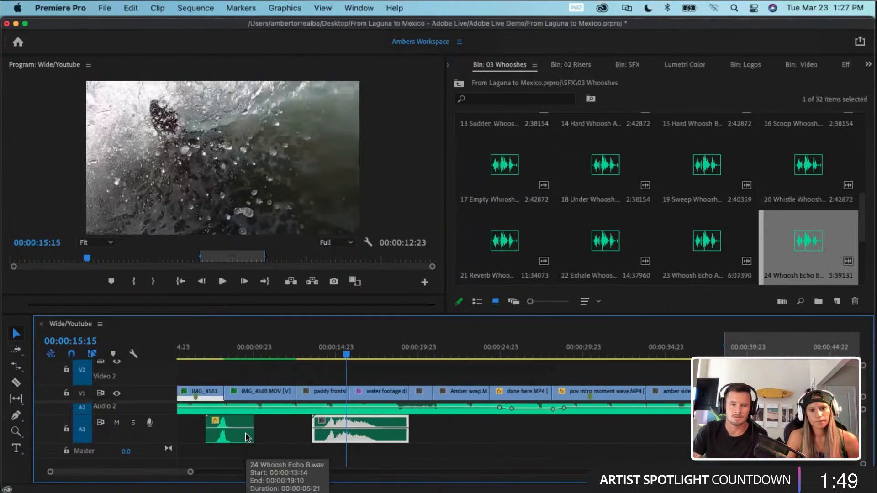
left_click_drag(346, 356, 322, 358)
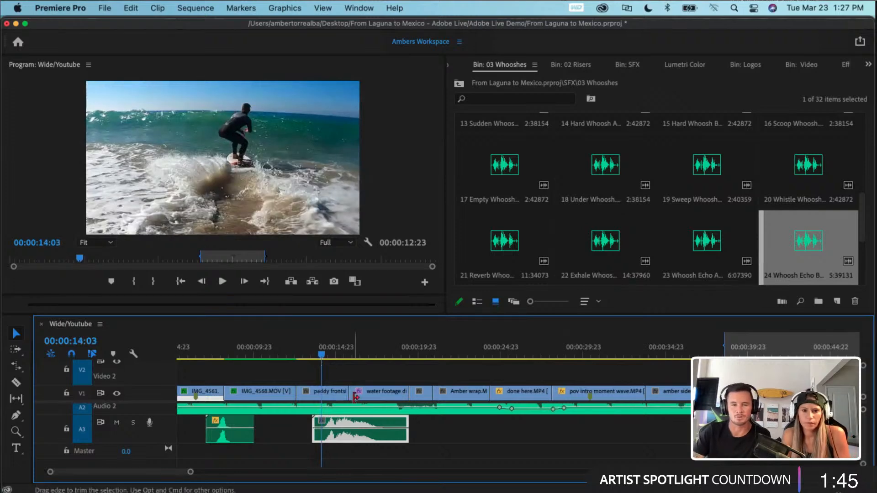
left_click_drag(339, 427, 360, 424)
left_click_drag(325, 361, 399, 392)
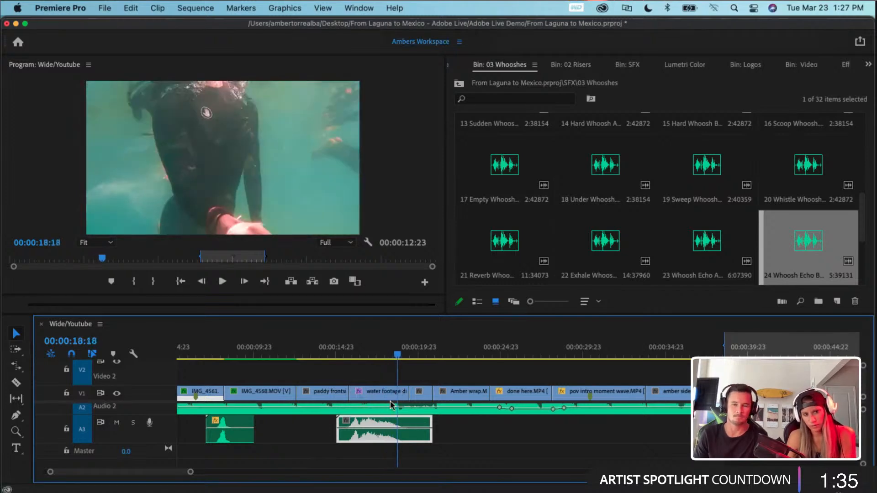
left_click_drag(372, 426, 365, 426)
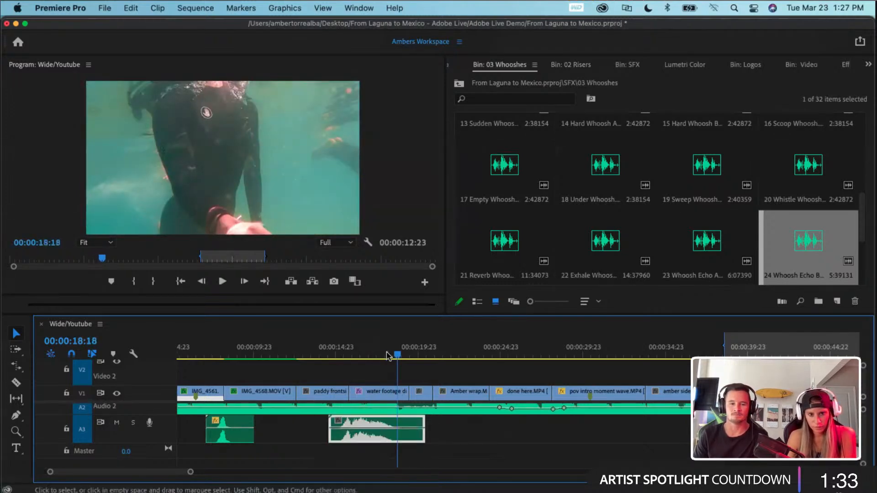
- Play from just before the water footage dive in cut to hear the echo whoosh against the underwater shot
left_click(403, 356)
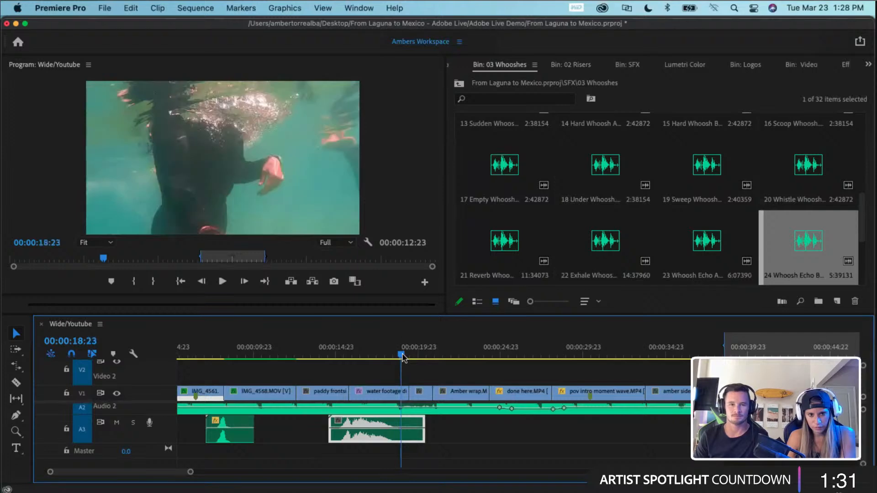
left_click_drag(402, 357, 334, 362)
key("space")
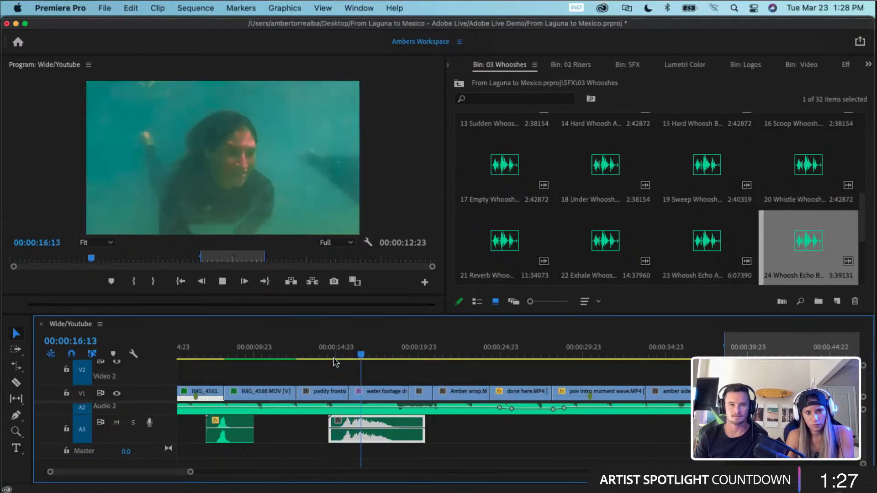
key("space")
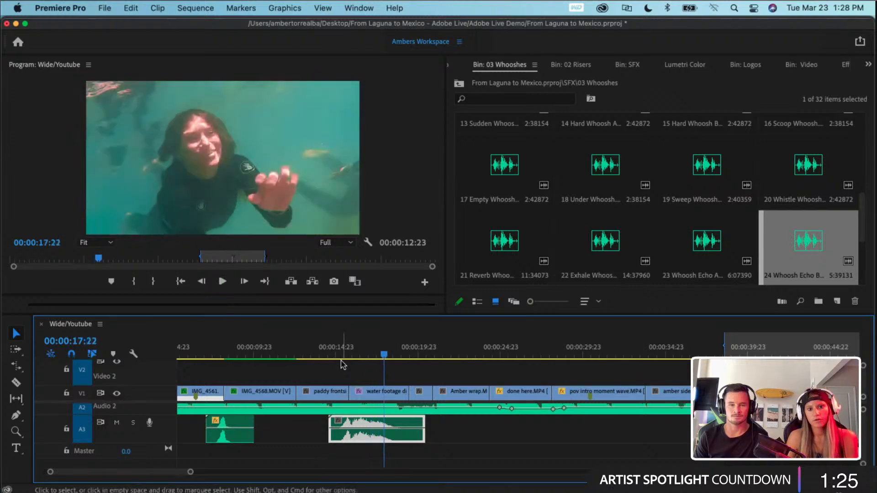
- Select the water footage dive in clip with its A1 audio and play its beginning from 00:00:15:21
left_click_drag(371, 358, 352, 361)
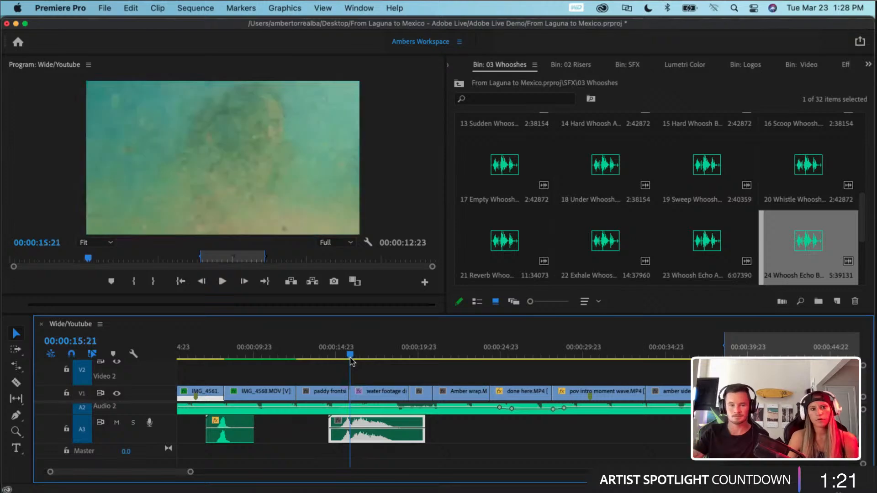
scroll(361, 410, "up", 3)
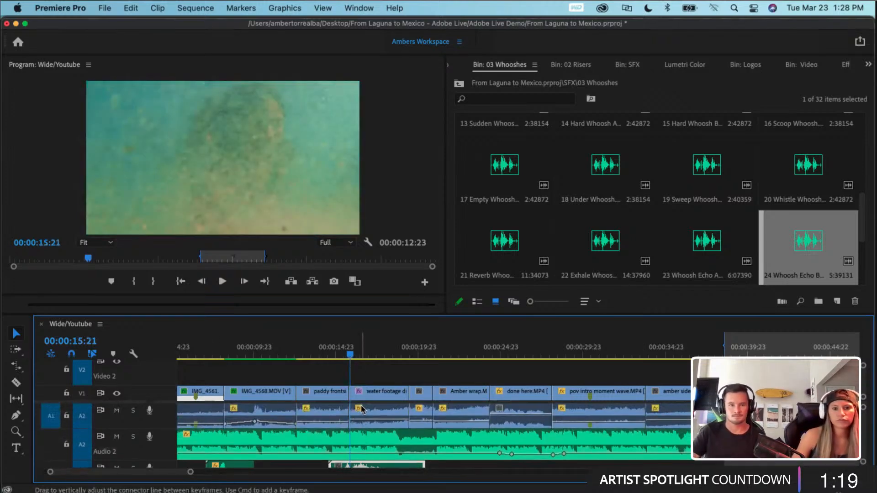
left_click(385, 401)
key("space")
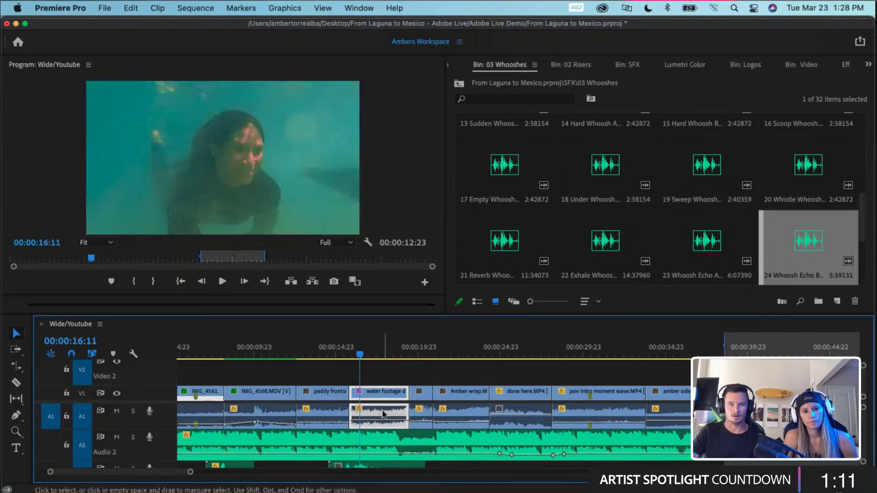
- Search the effects for "low pass" and apply the Lowpass audio effect to the water footage dive in clip
left_click(508, 99)
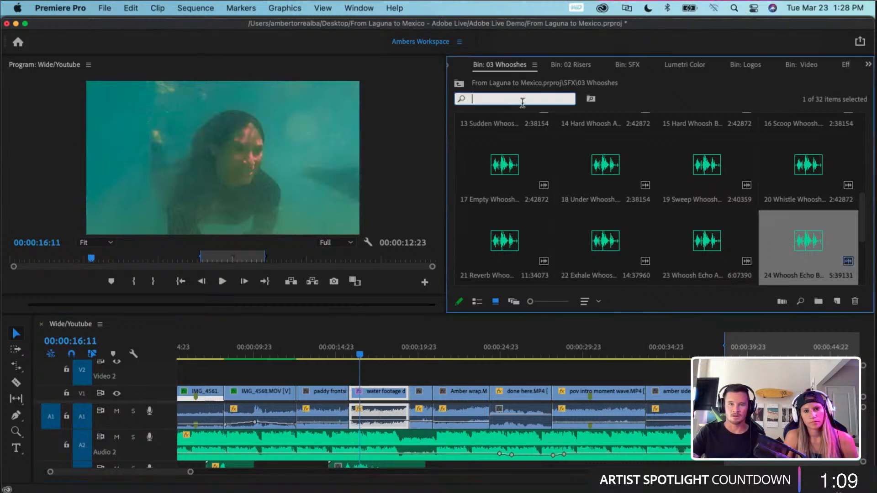
scroll(840, 70, "down", 7)
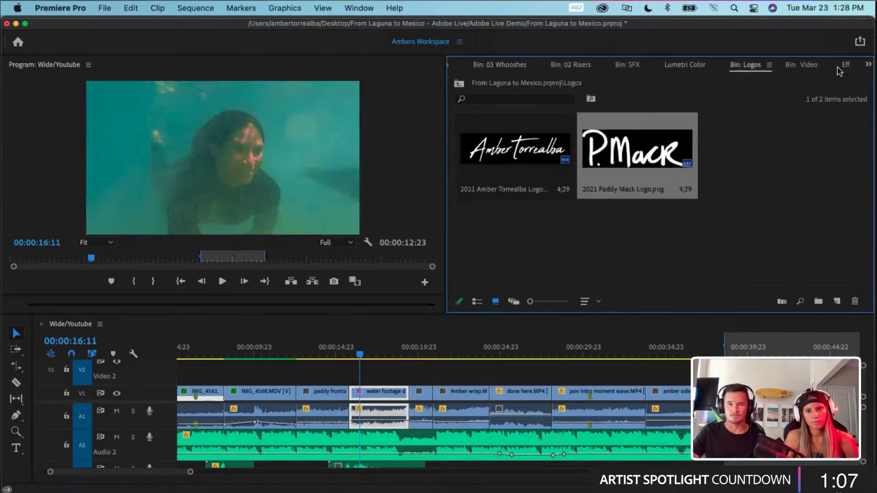
left_click(482, 82)
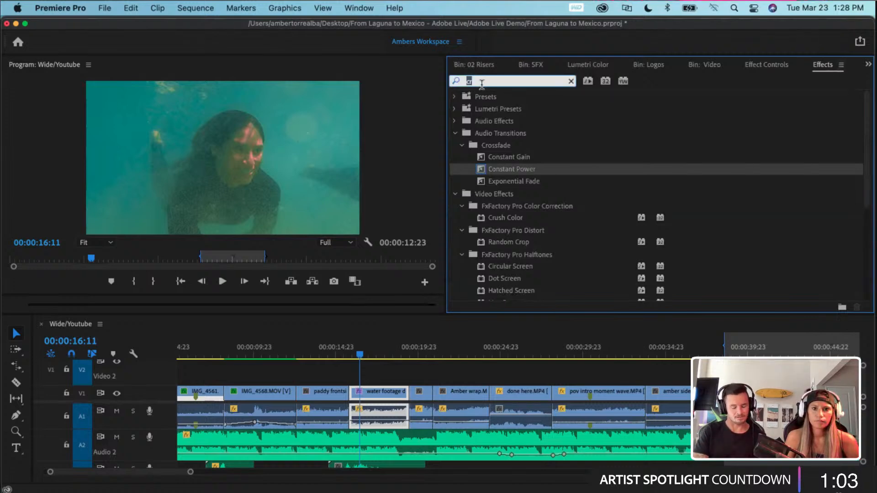
type("low pa")
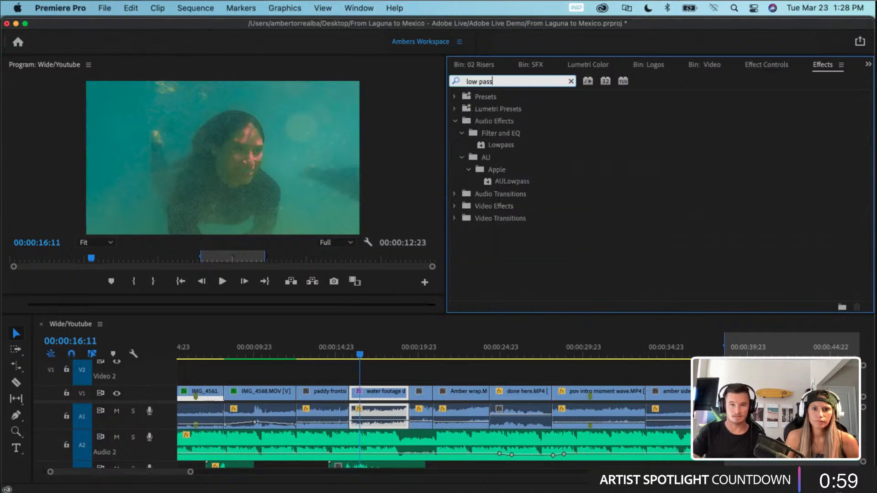
type("ss")
left_click(505, 145)
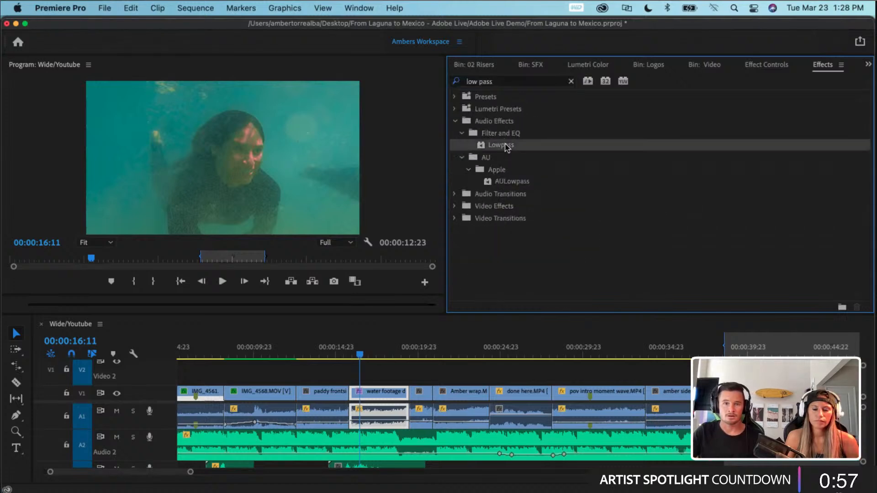
left_click_drag(415, 331, 385, 388)
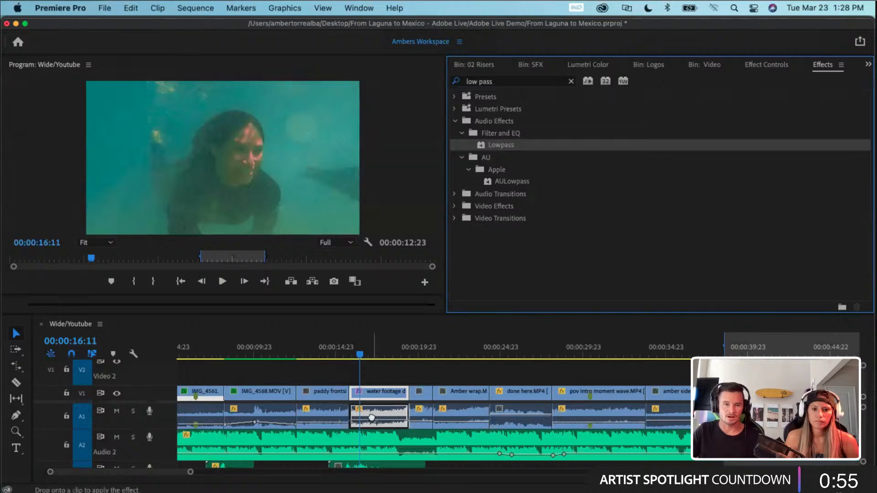
left_click_drag(371, 417, 371, 418)
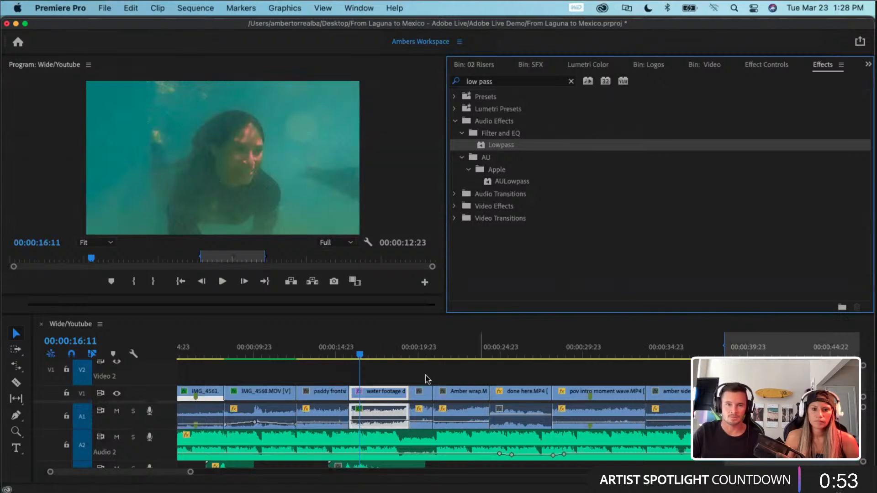
- Open the water footage dive in clip's effect settings, collapse Lumetri Color and examine the Lowpass parameters
left_click(779, 65)
scroll(641, 213, "down", 5)
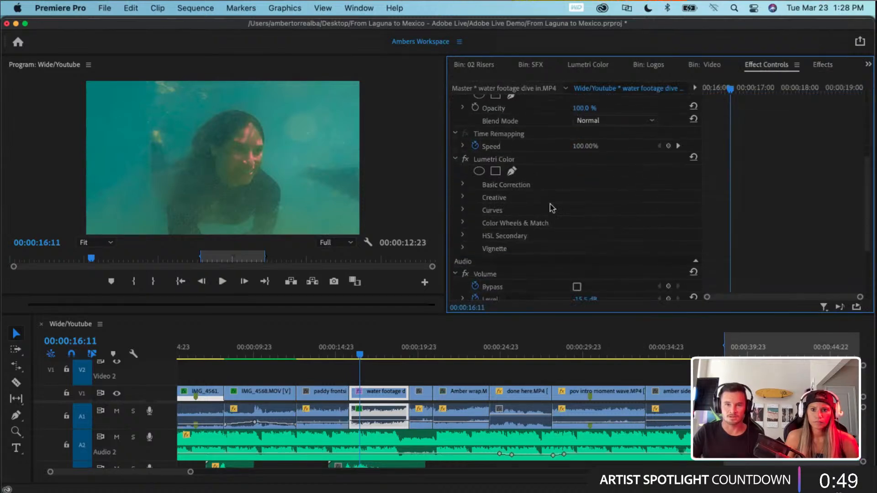
left_click(455, 160)
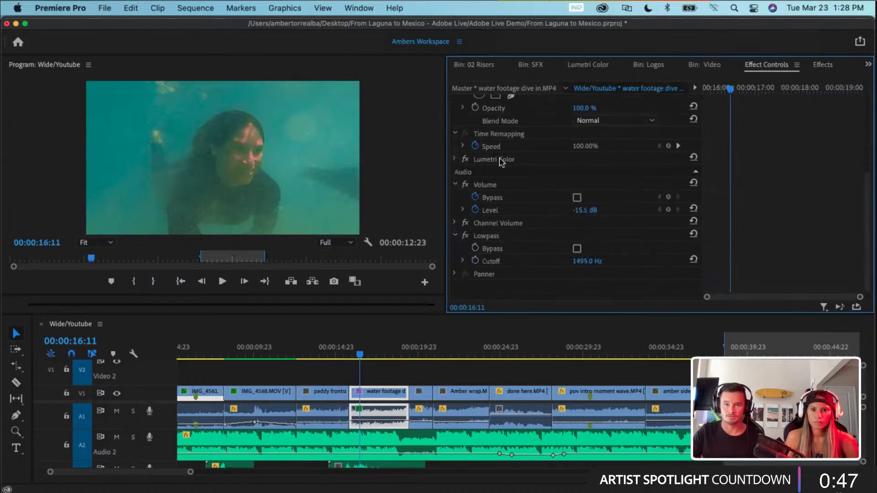
scroll(553, 275, "down", 1)
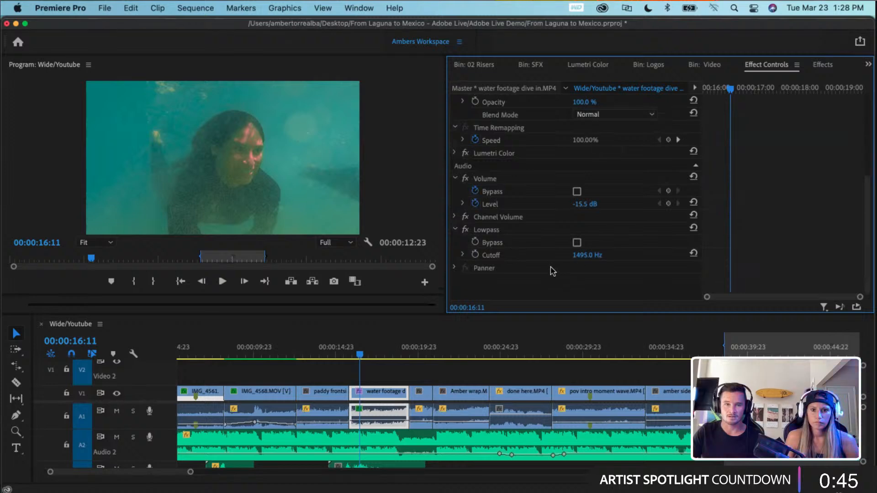
left_click(496, 233)
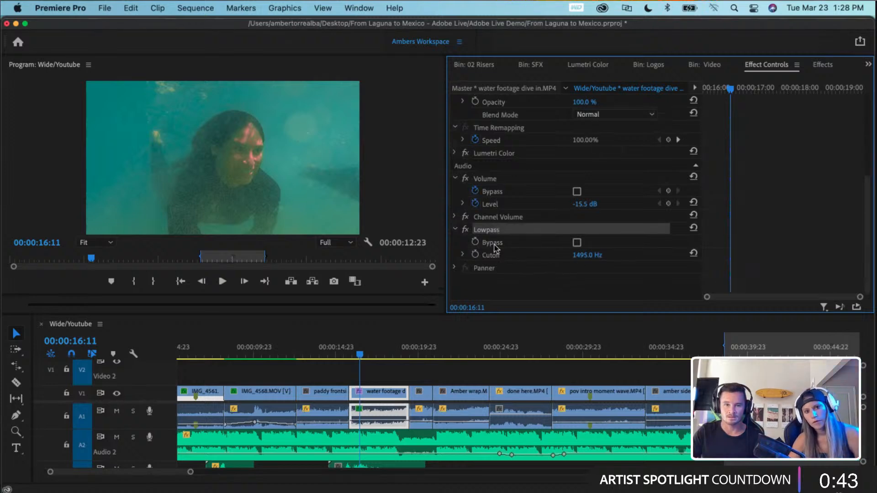
- Cut the Resiliencia music on A2 at 00:00:15:20 and 00:00:19:11, where water footage dive in starts and ends, and select the section between
left_click(350, 354)
left_click_drag(350, 353, 338, 355)
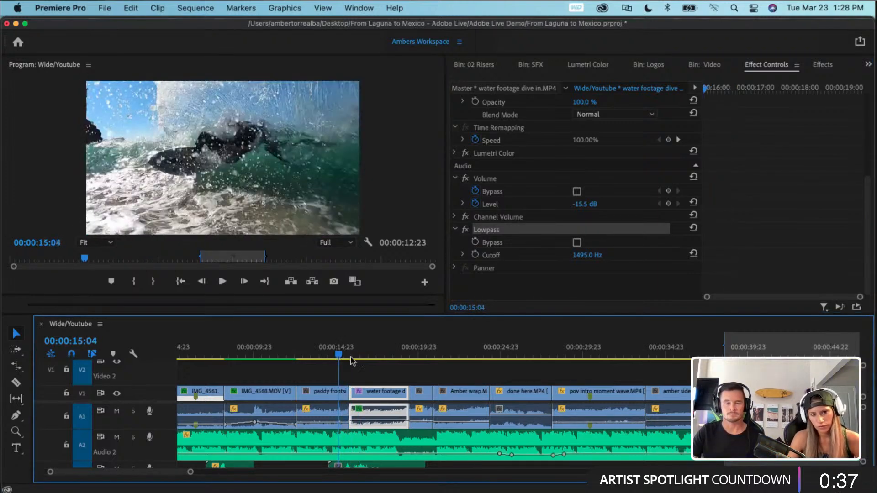
scroll(363, 377, "up", 3)
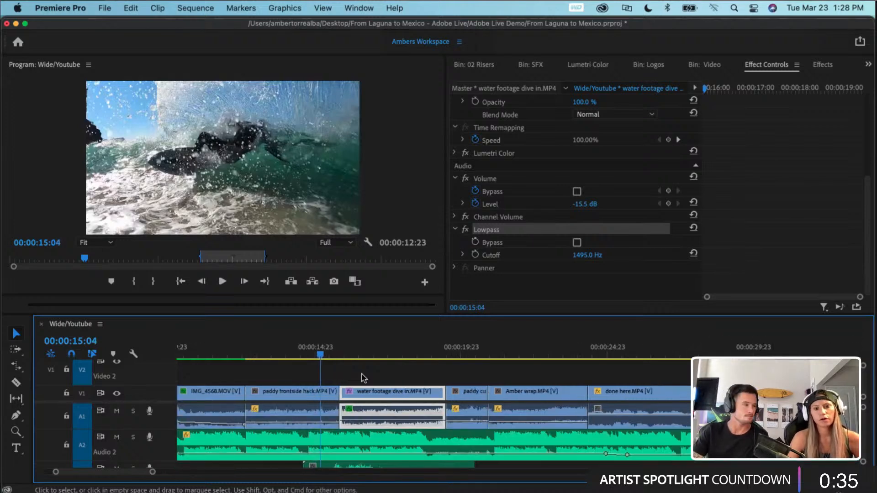
scroll(363, 377, "up", 2)
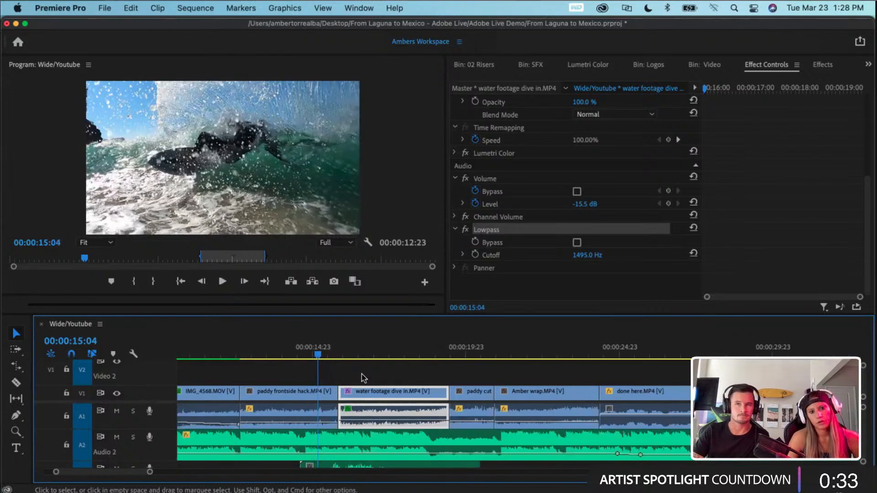
scroll(363, 377, "up", 3)
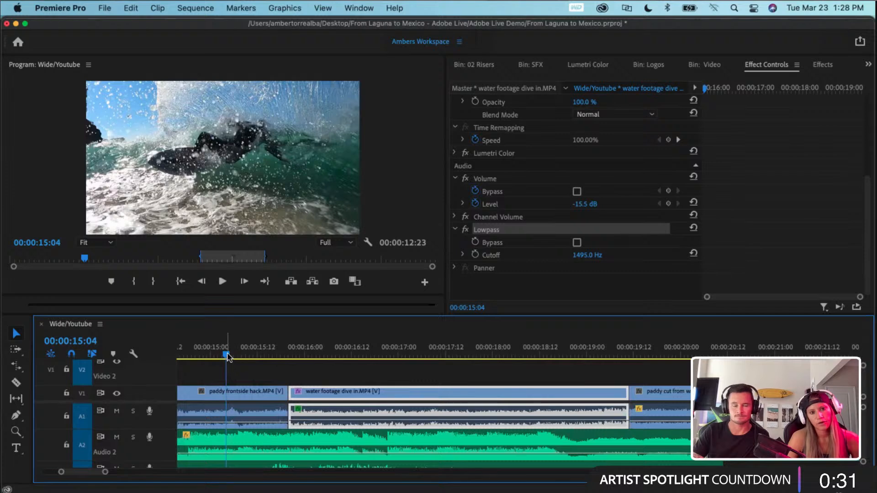
left_click_drag(242, 357, 289, 424)
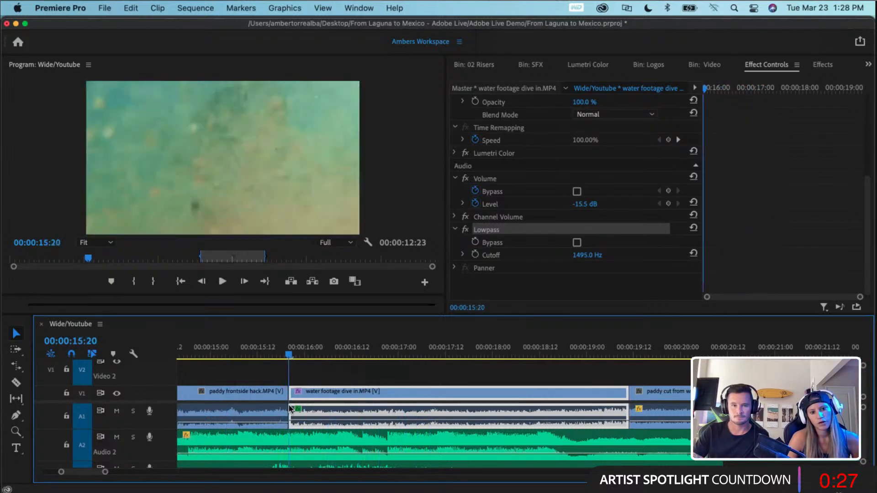
left_click(288, 432)
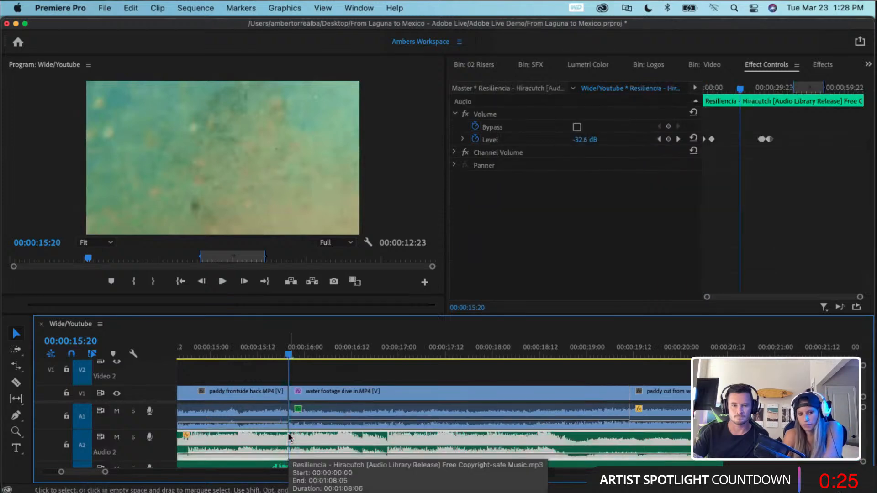
key("super+k")
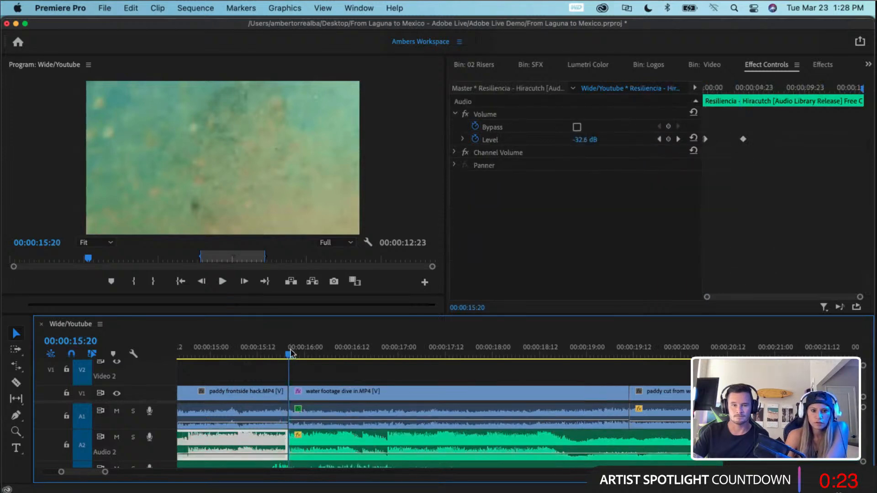
left_click_drag(291, 353, 628, 393)
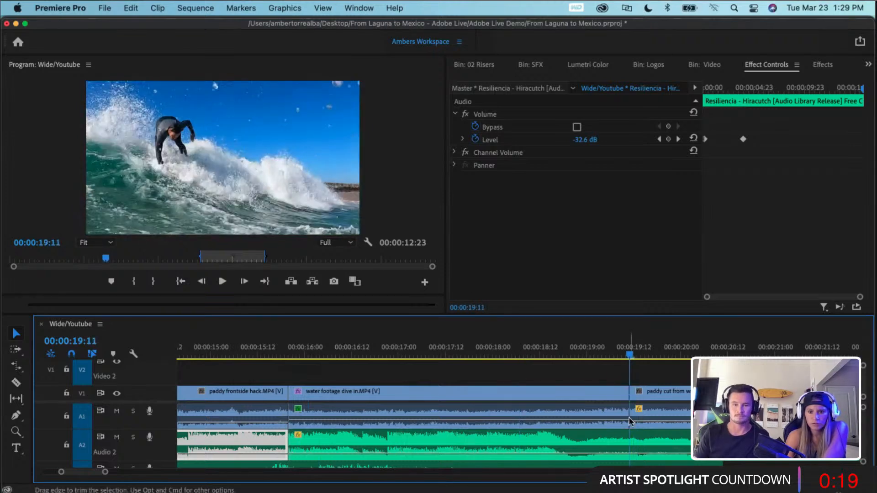
left_click(516, 452)
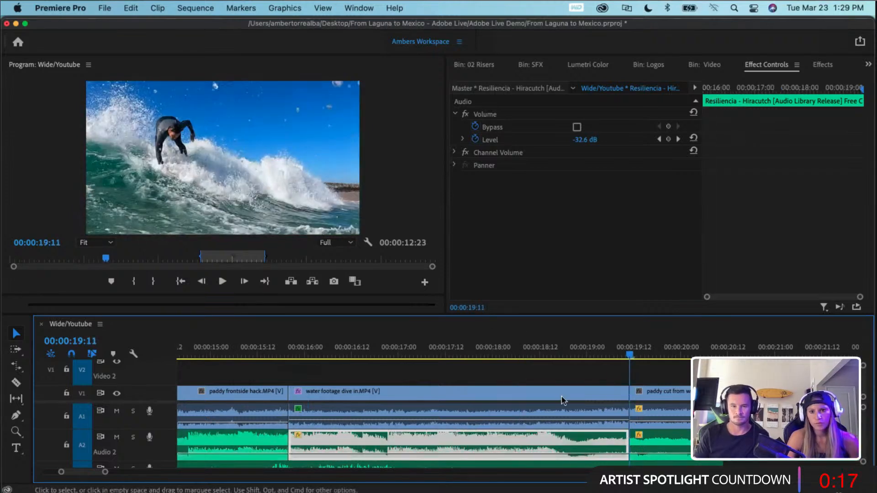
- Try the Lowpass effect on the separated A2 music section, playing from before the underwater shot through its end
left_click(822, 65)
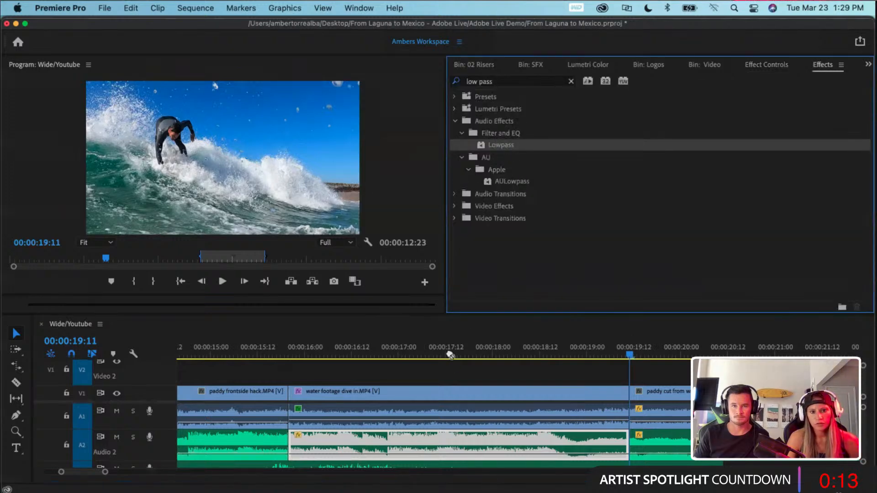
left_click_drag(449, 355, 365, 449)
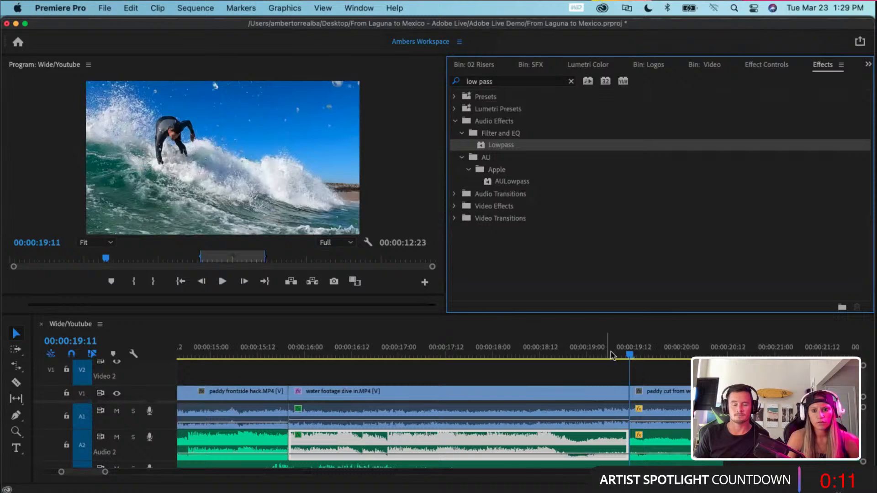
left_click_drag(629, 355, 222, 378)
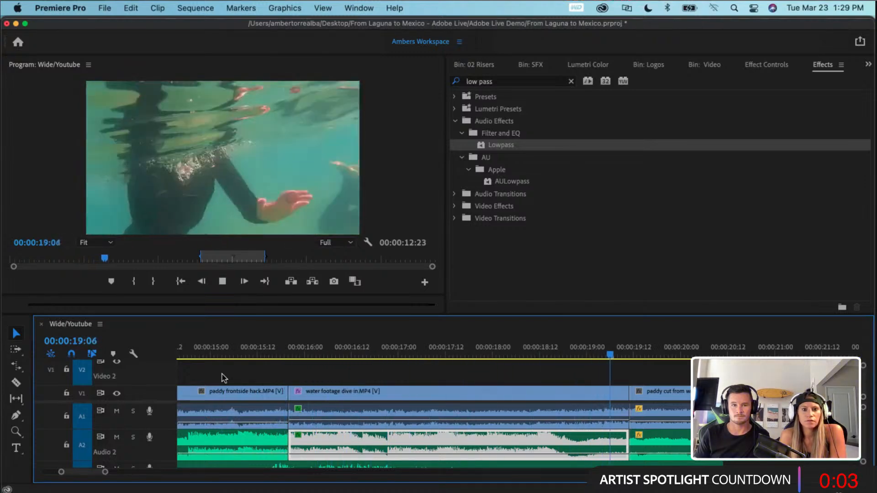
key("space")
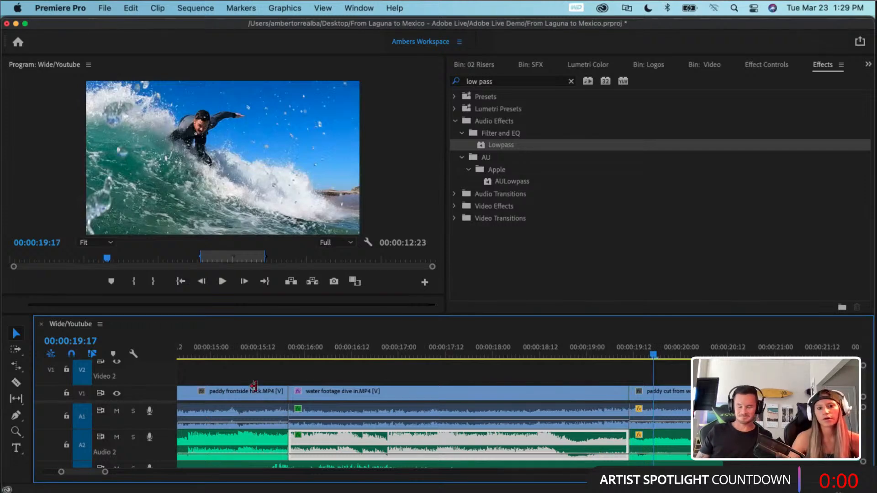
- Lower the volume line of the A2 music section under water footage dive in and play across the cut into it
scroll(307, 432, "down", 2)
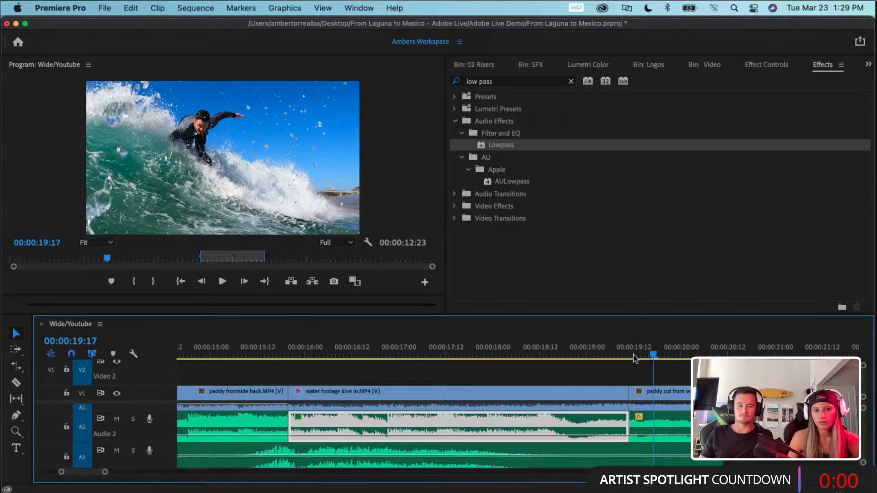
left_click_drag(634, 359, 482, 386)
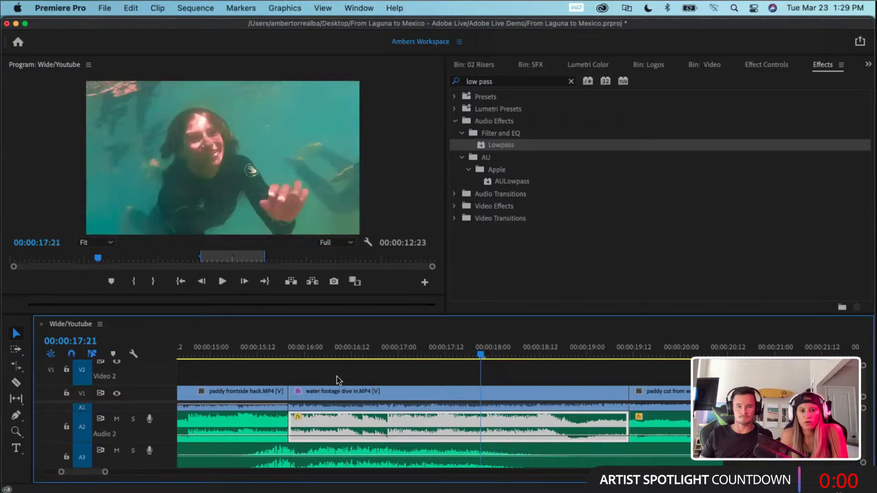
left_click_drag(480, 357, 293, 358)
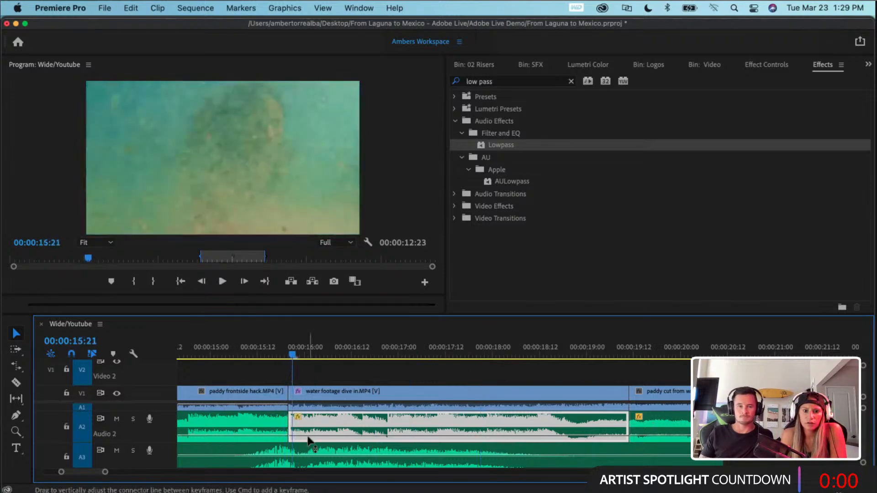
left_click_drag(310, 435, 309, 441)
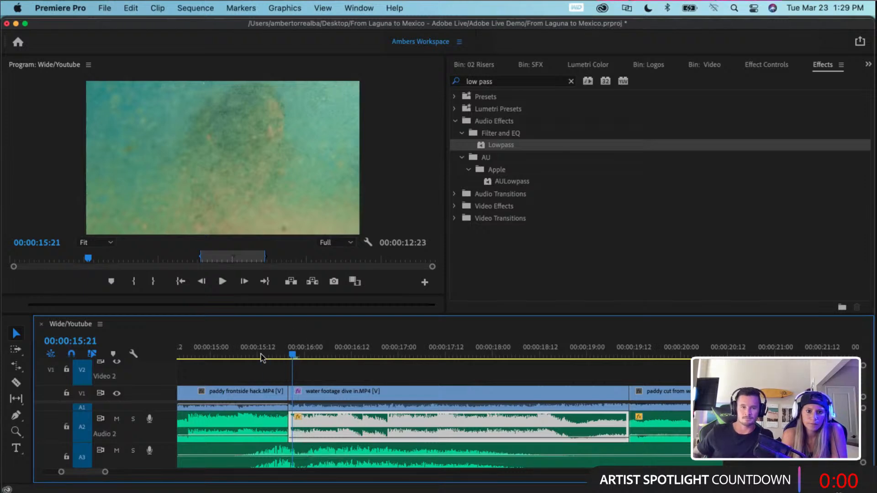
left_click_drag(293, 357, 250, 358)
key("space")
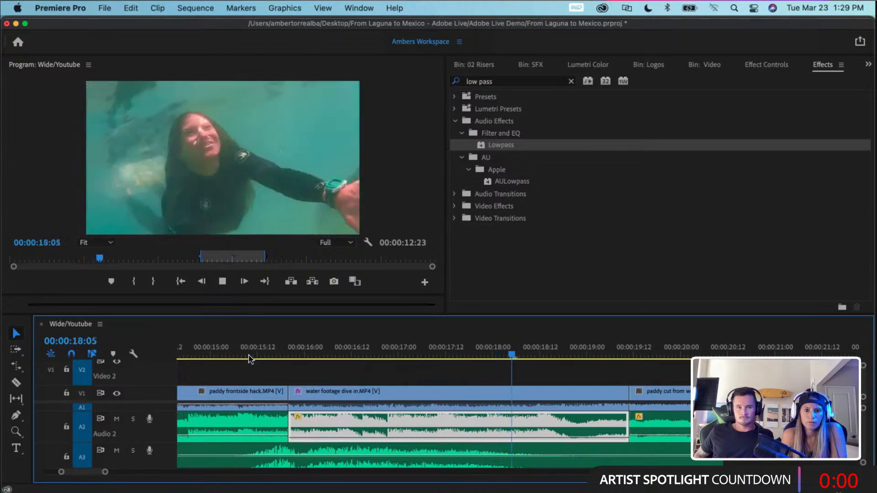
key("space")
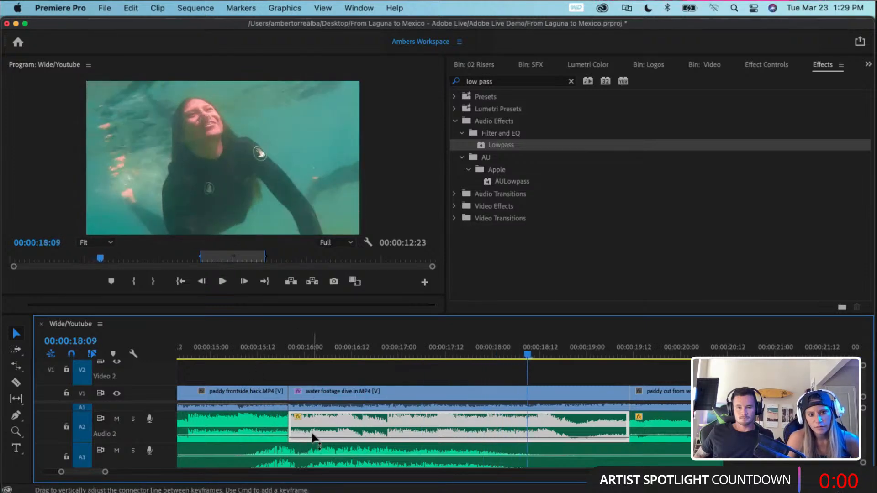
- Lower the A2 music section's volume further and play from 00:00:15:04 through the underwater shot into the following clips
left_click_drag(312, 438, 314, 456)
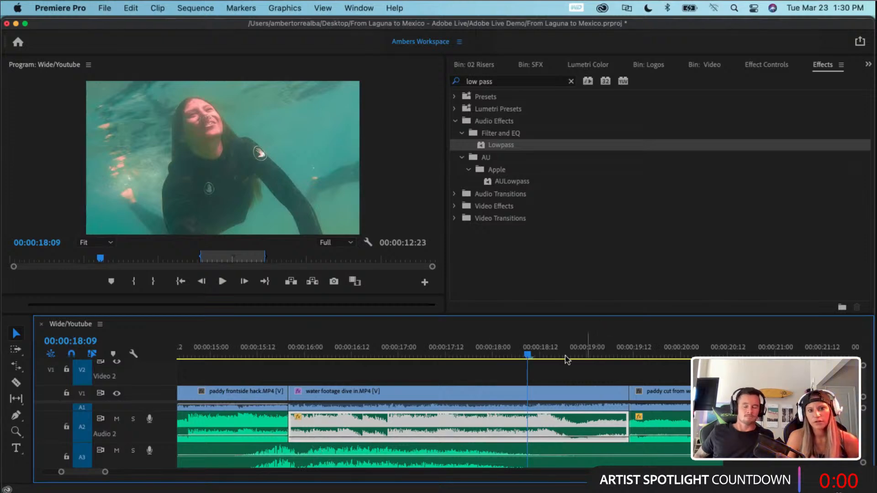
left_click_drag(528, 356, 242, 355)
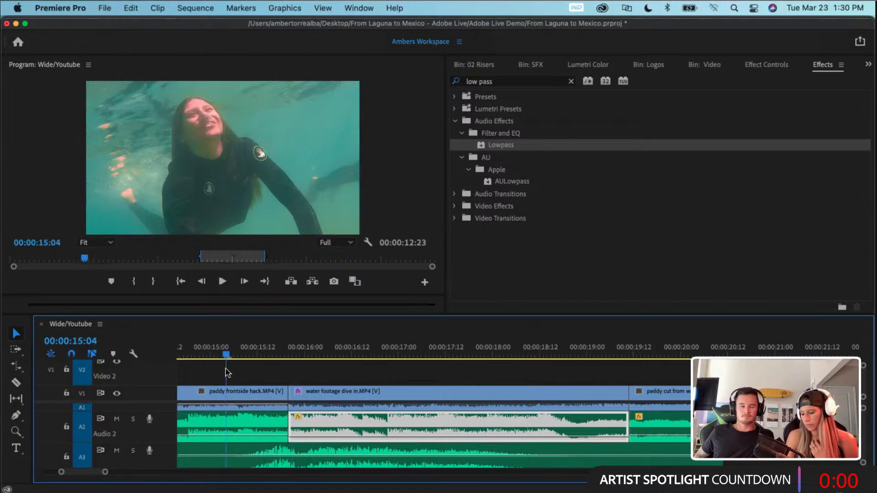
key("space")
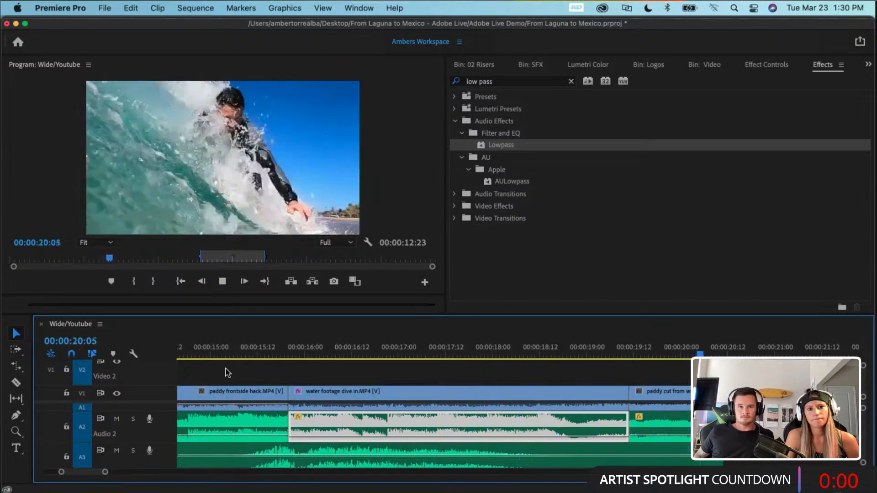
key("space")
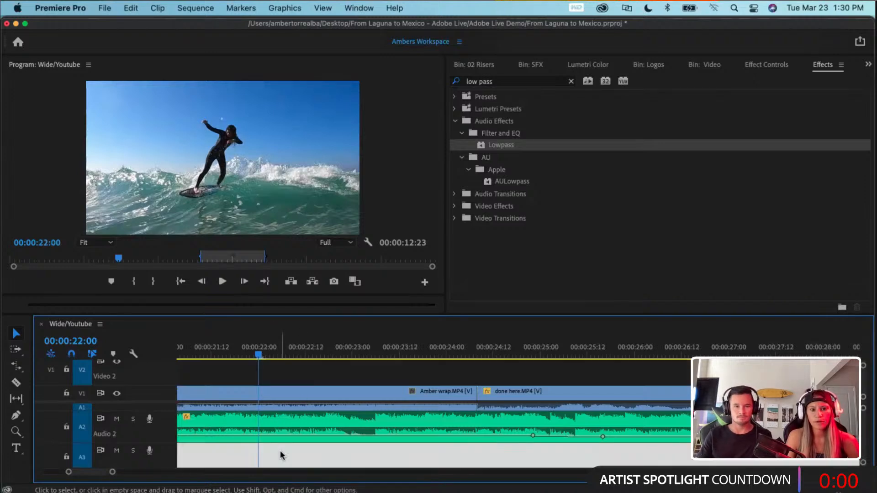
- Move the playhead to 00:00:20:02 on the short clip after water footage dive in and survey the sequence's opening clips
scroll(279, 438, "up", 2)
scroll(280, 425, "down", 1)
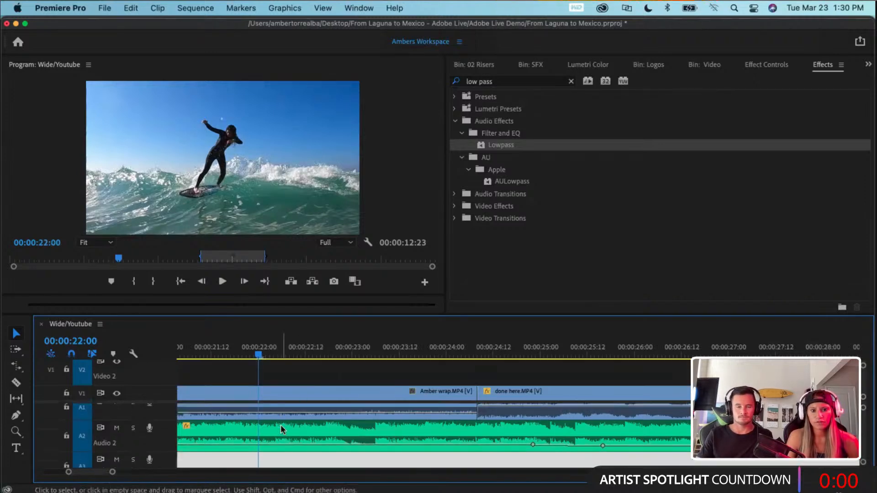
scroll(281, 425, "down", 4)
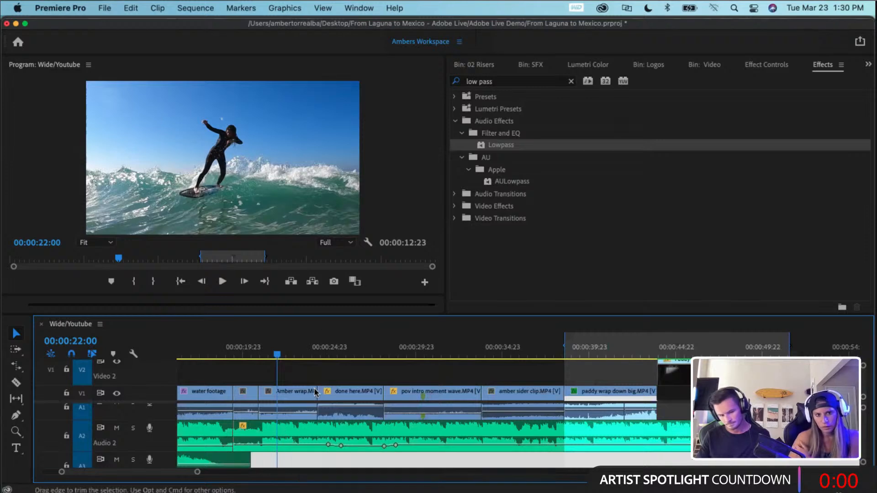
left_click_drag(274, 363, 243, 360)
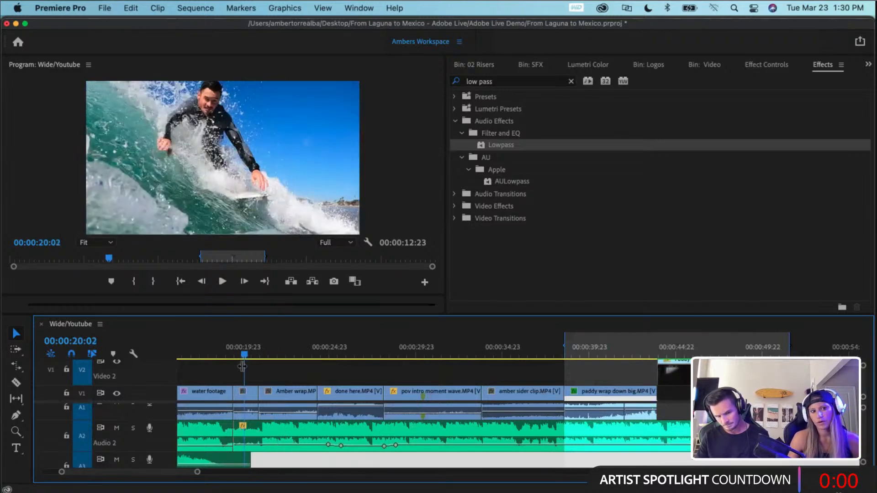
scroll(232, 372, "up", 10)
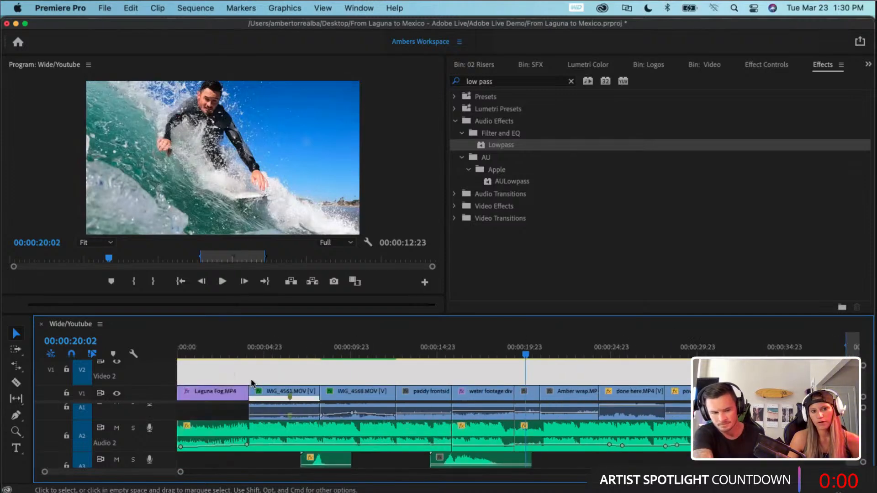
left_click_drag(251, 382, 234, 464)
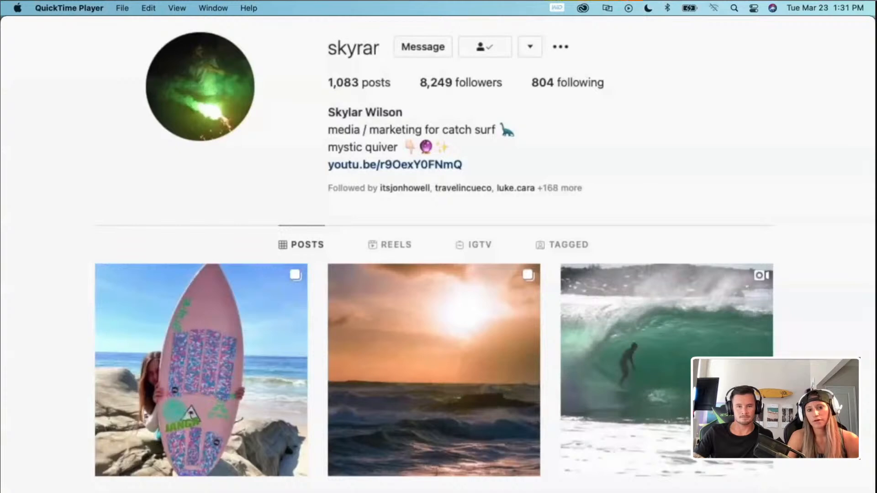
mouse_move(625, 454)
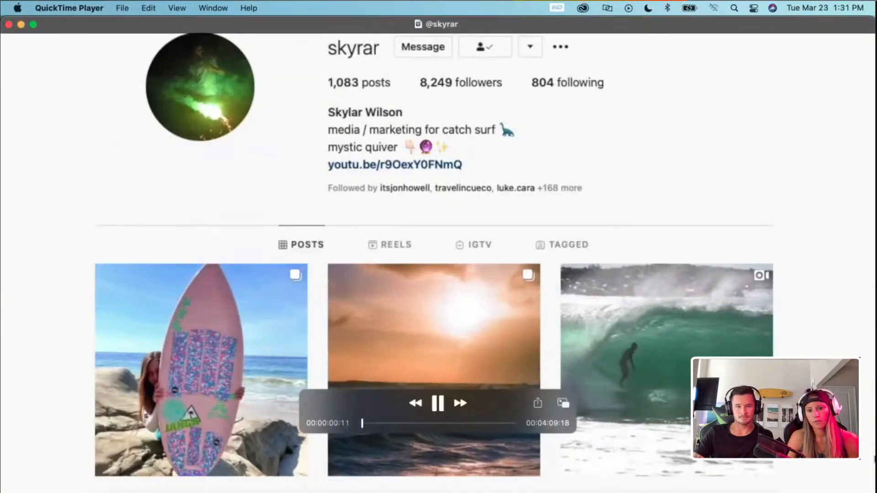
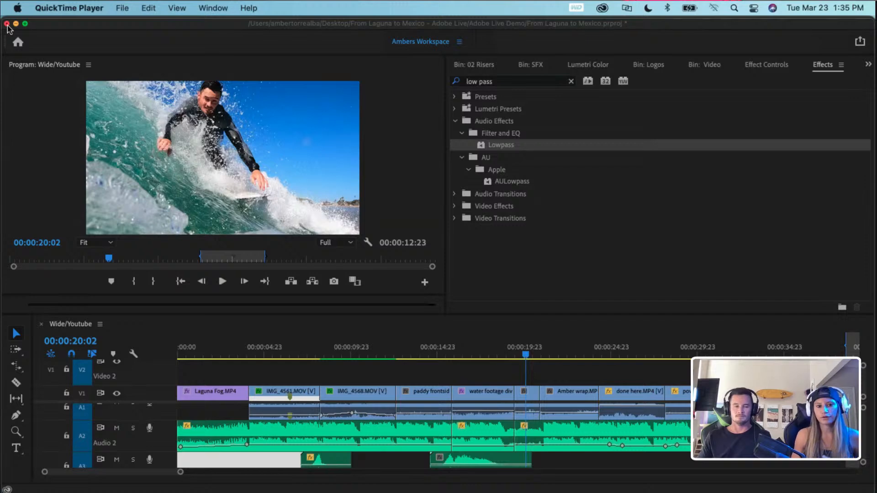
left_click(511, 365)
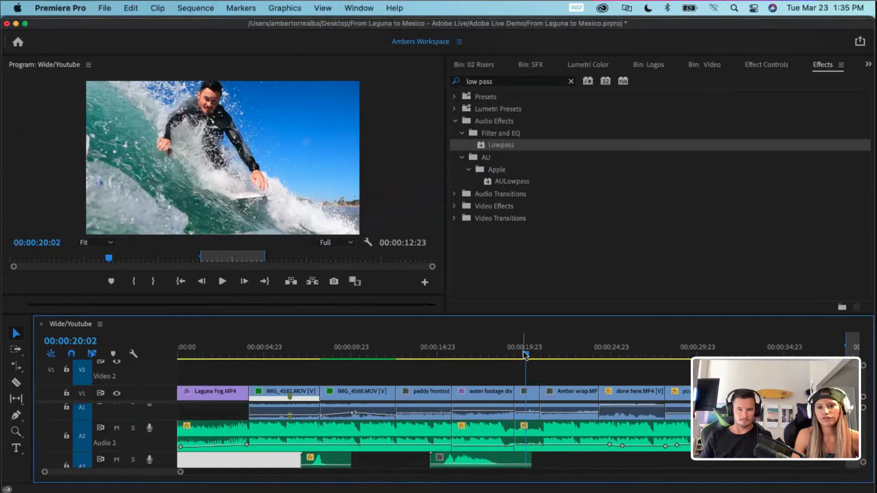
- Play the Wide/Youtube sequence from its beginning to about 00:00:36:13 to review the edit and sound design
left_click_drag(489, 354, 319, 357)
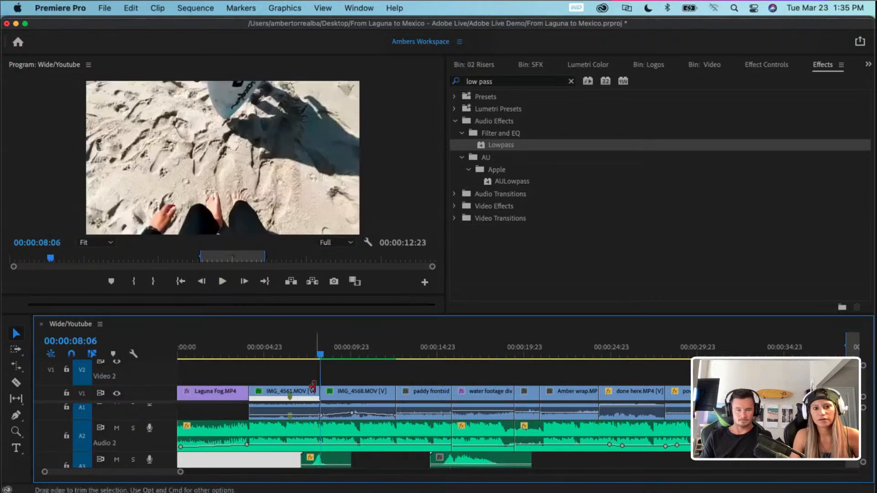
key("minus")
key("minus")
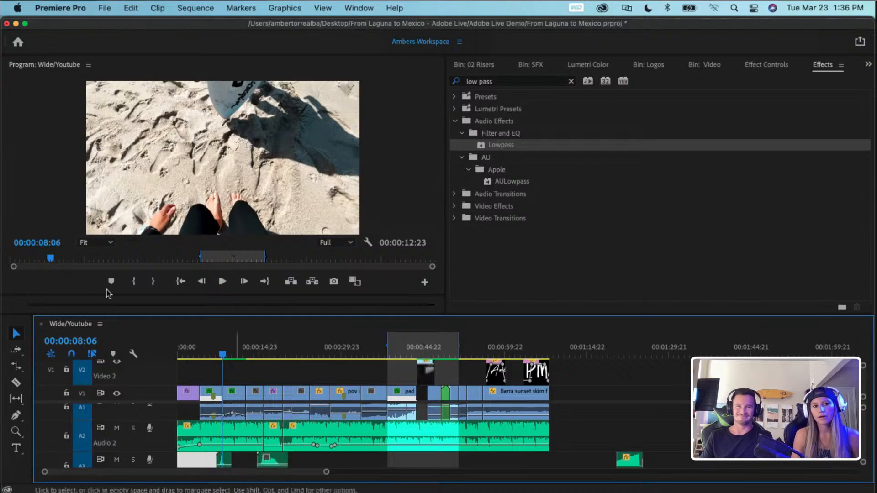
left_click_drag(224, 359, 174, 355)
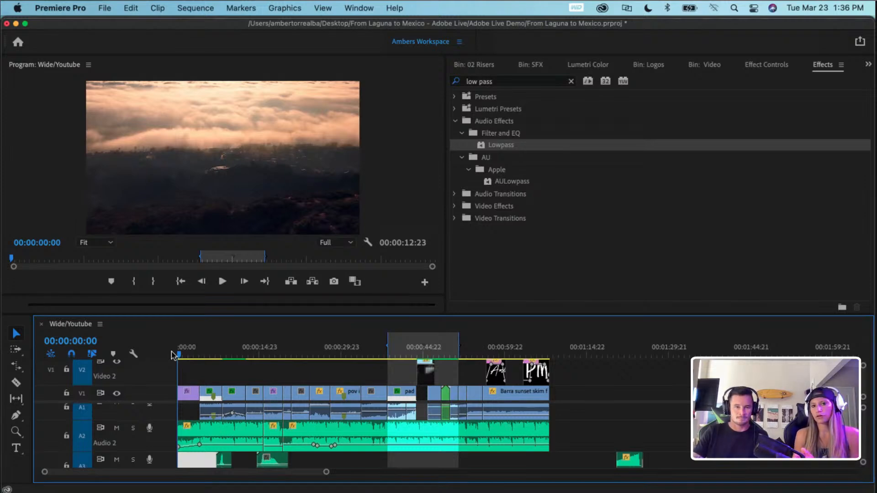
key("space")
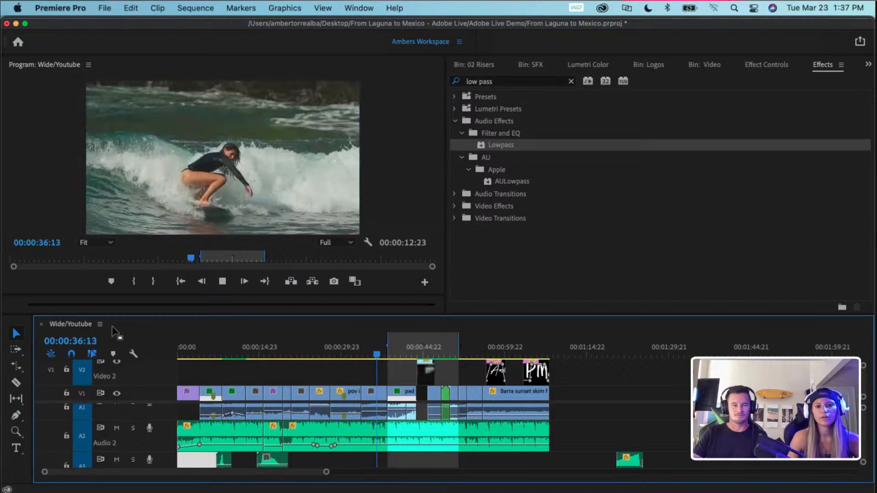
key("space")
- Play from about 00:00:43:12 through the beach title at 00:00:58:01, and return the playhead to the underwater shot at 00:00:17:14
left_click_drag(377, 354, 420, 367)
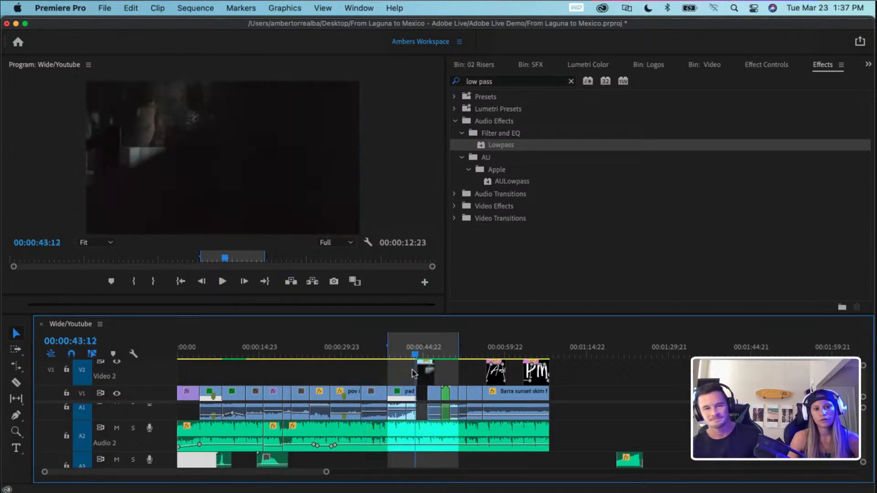
key("space")
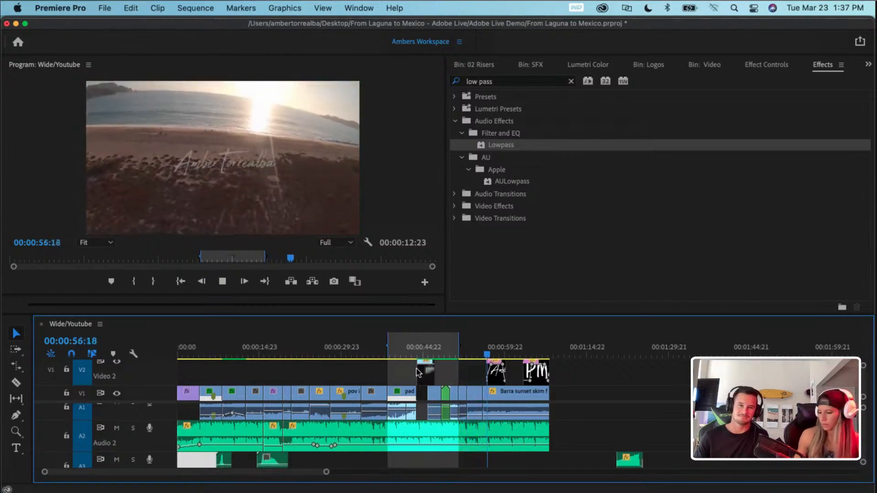
key("space")
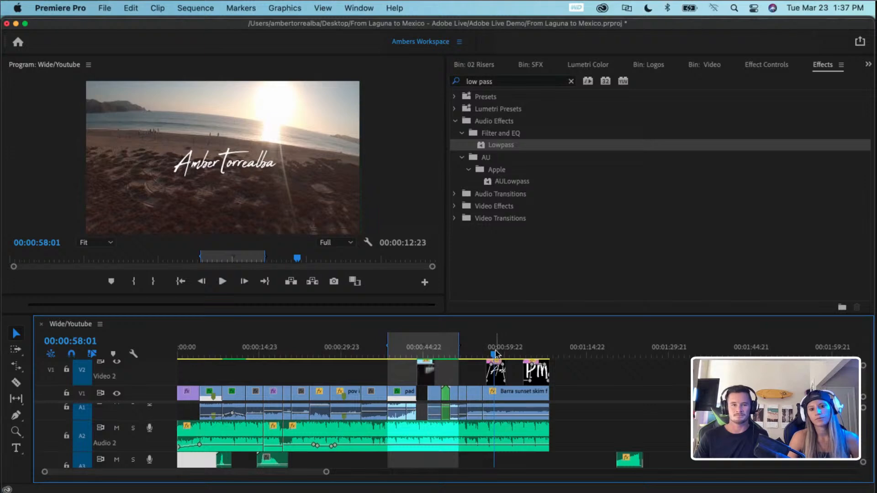
left_click_drag(495, 354, 274, 354)
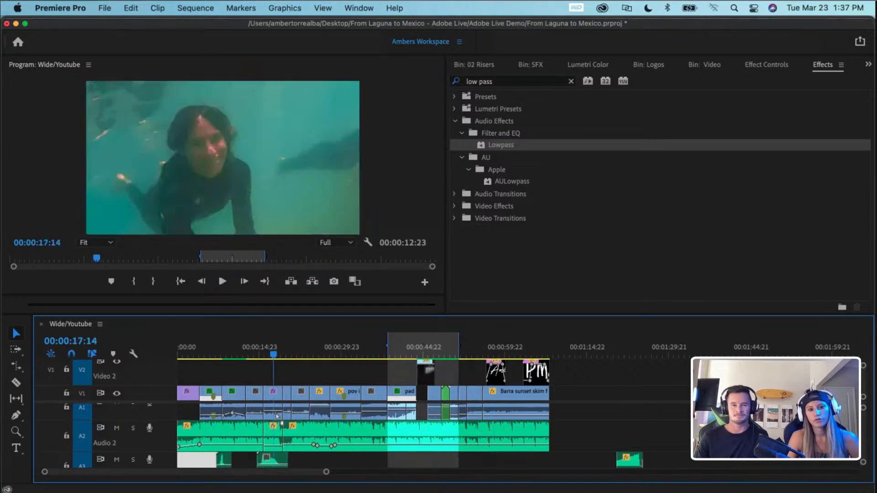
- Start a new sequence in the From Laguna to Mexico project and name it IG / 4x5
key("minus")
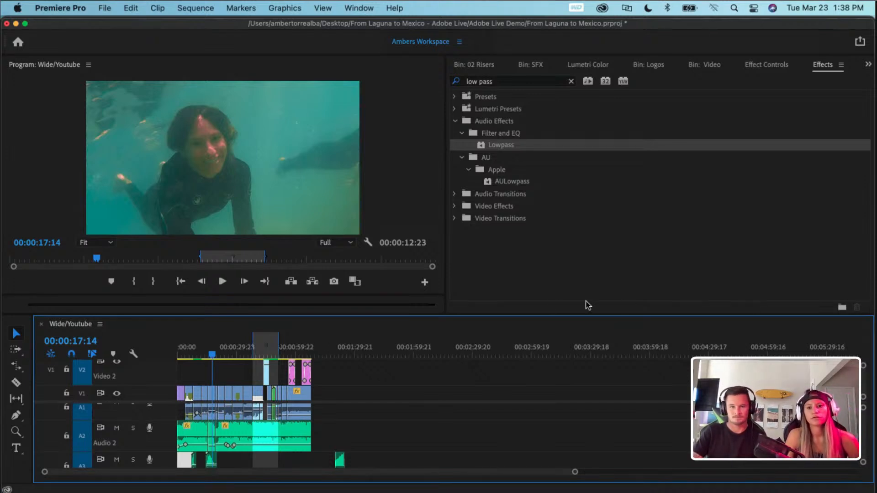
scroll(507, 64, "up", 8)
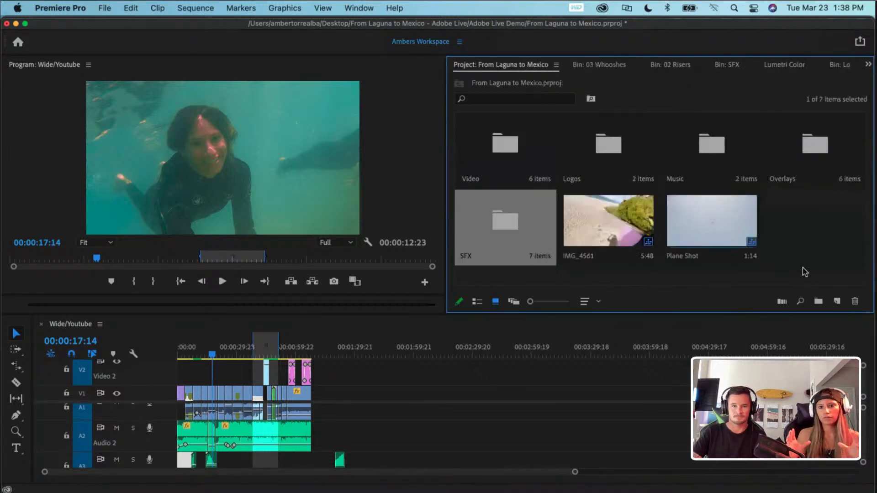
left_click(838, 302)
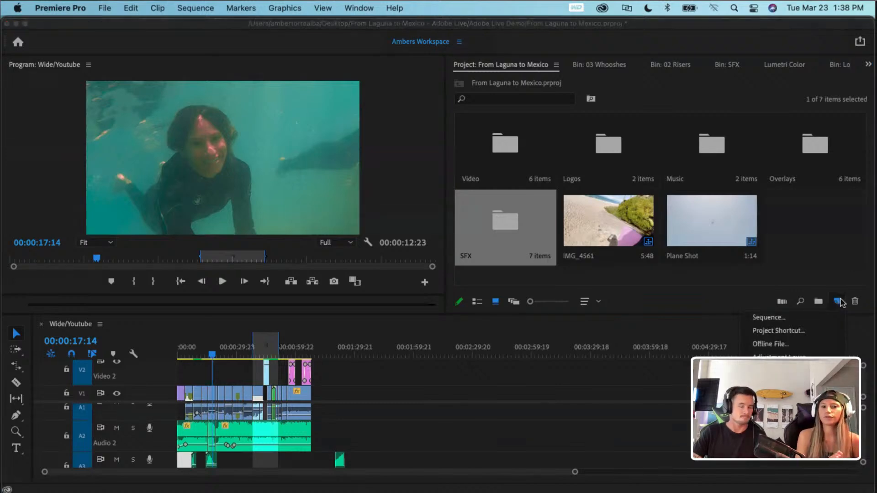
left_click(744, 293)
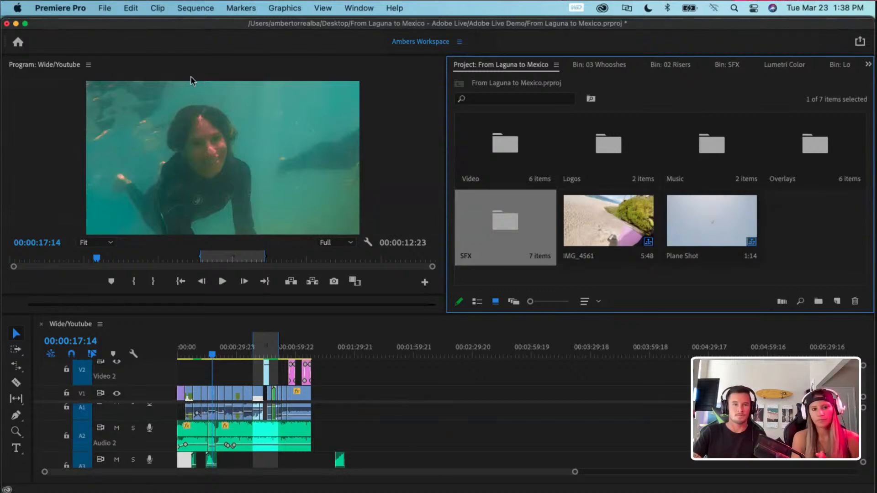
left_click(106, 8)
mouse_move(117, 28)
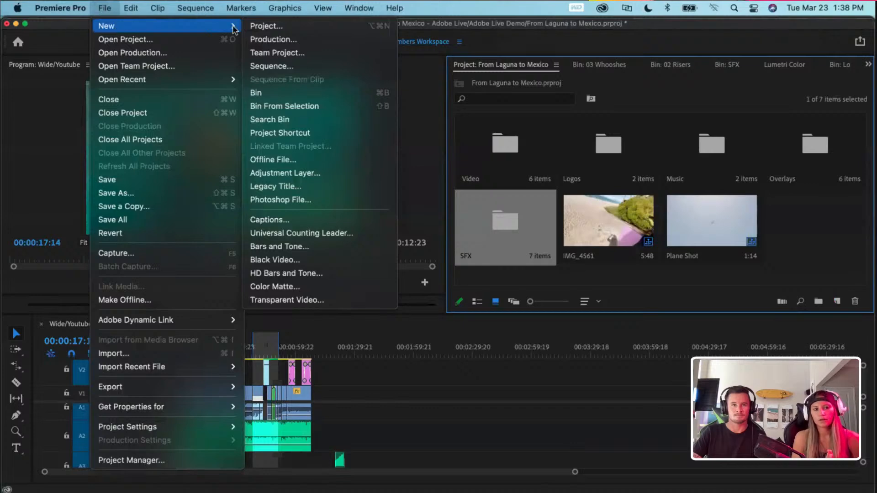
left_click(291, 66)
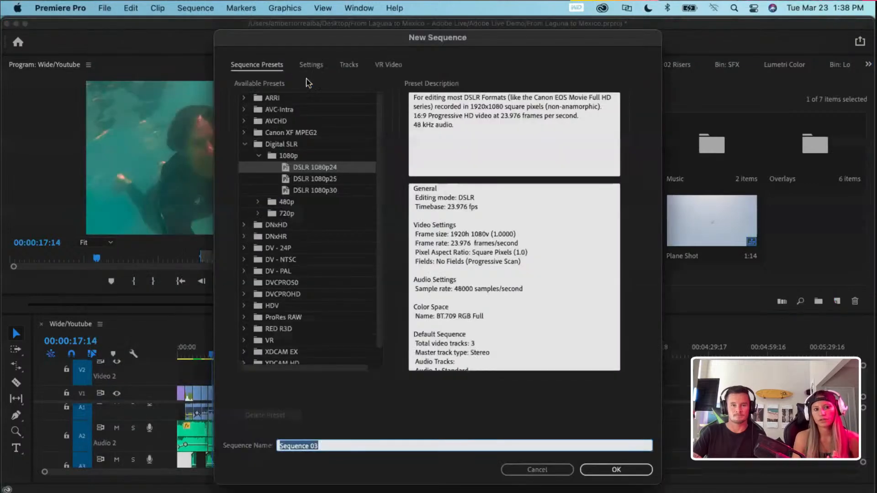
triple_click(358, 444)
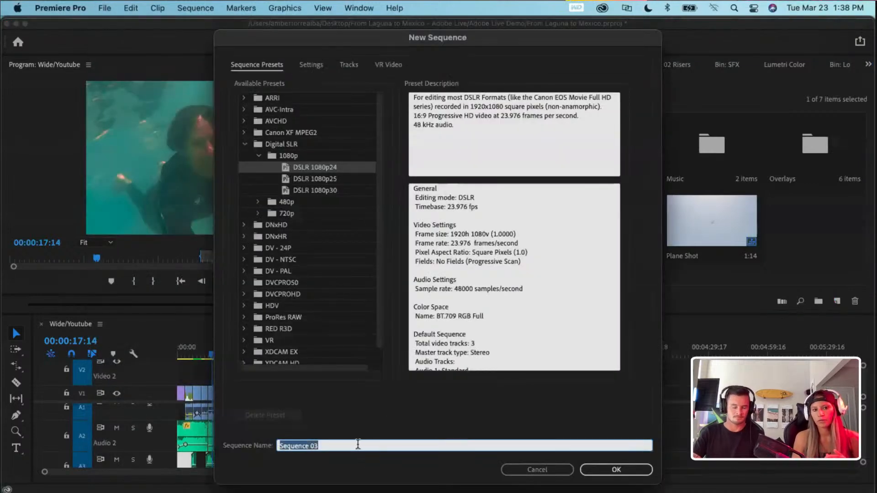
type("IG / 4")
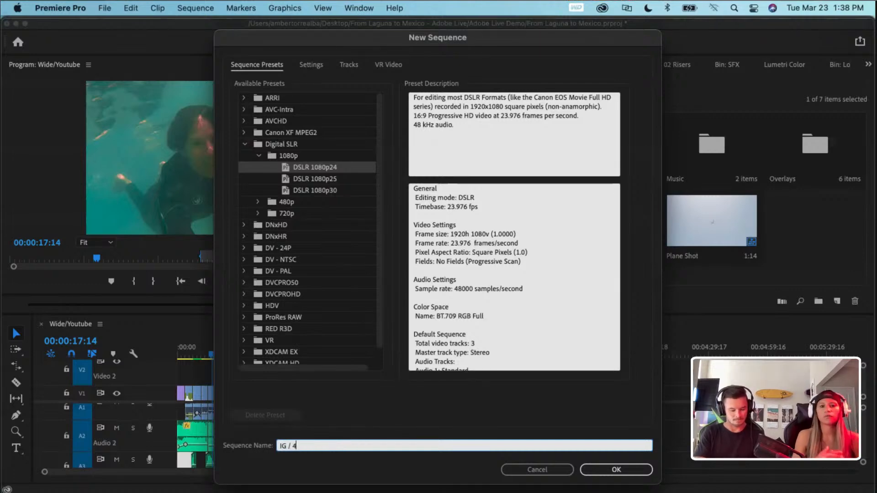
type("x5")
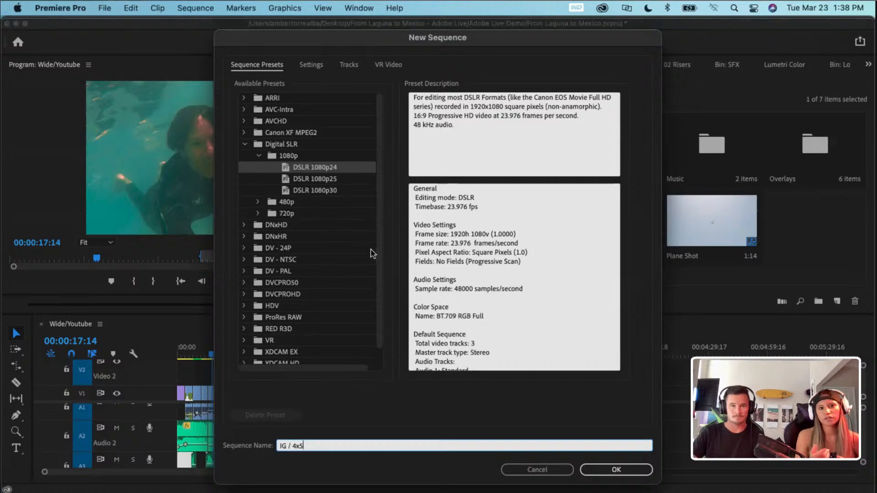
- Set the new sequence's frame size to 1080 horizontal by 1350 vertical, keeping the DSLR 1080p24 preset as its base
left_click(312, 66)
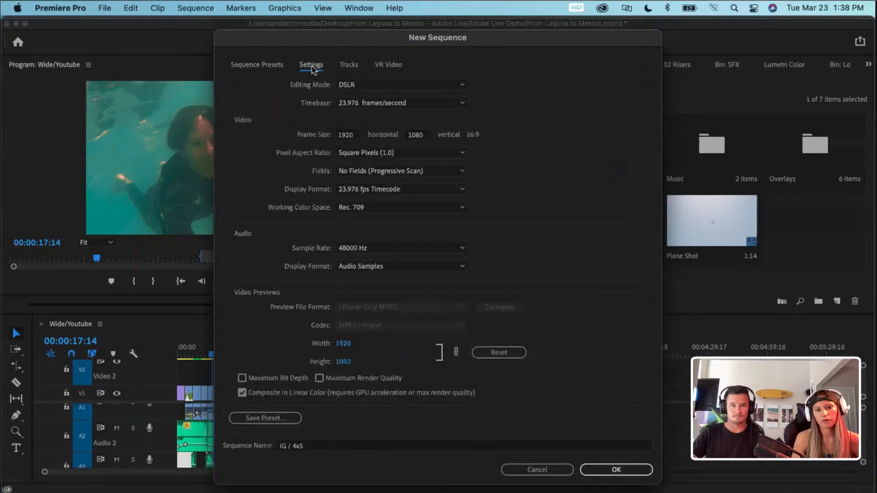
left_click(348, 134)
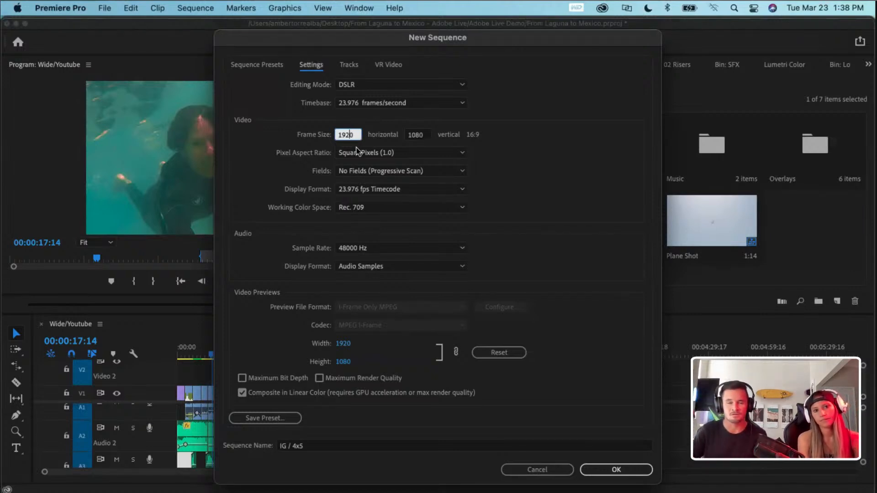
left_click(270, 68)
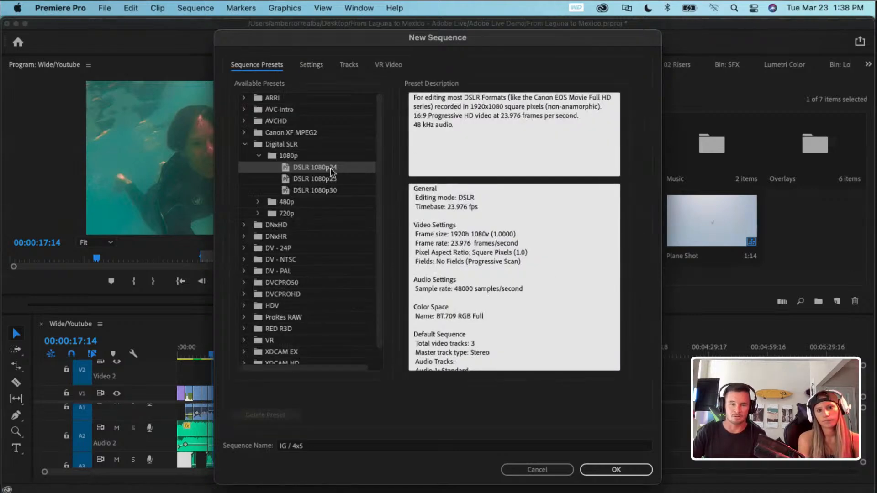
left_click(313, 66)
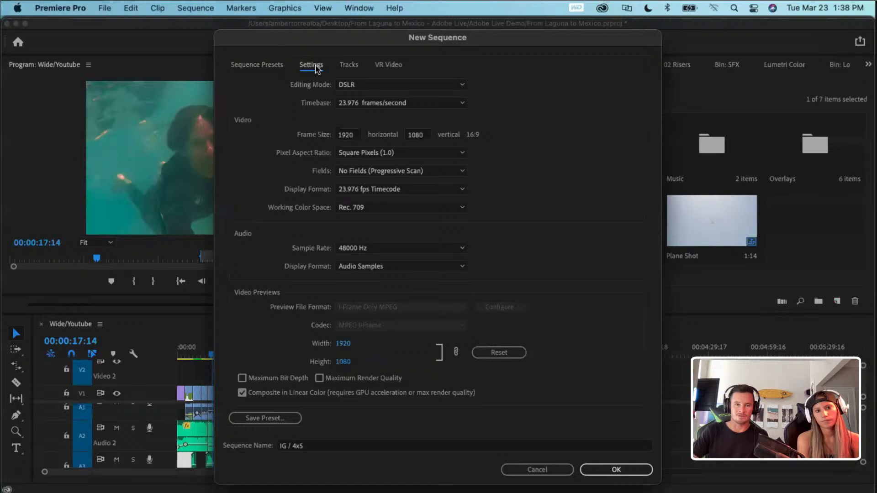
left_click(340, 136)
double_click(350, 134)
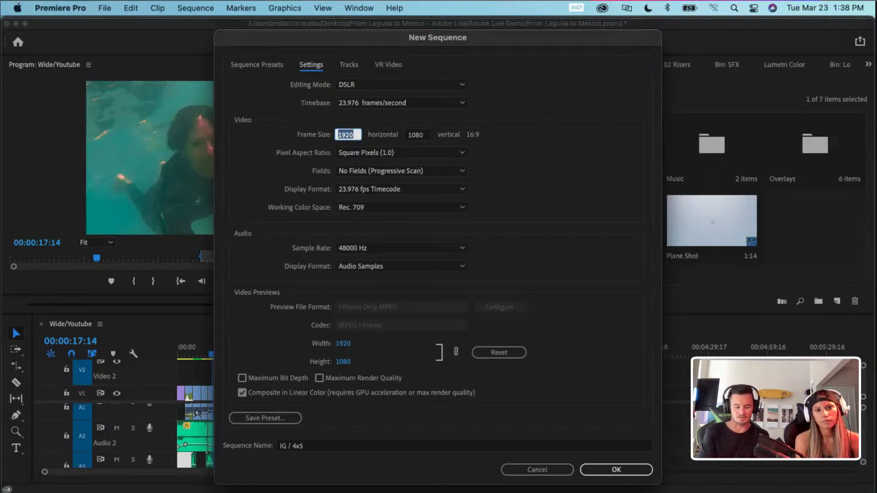
type("1")
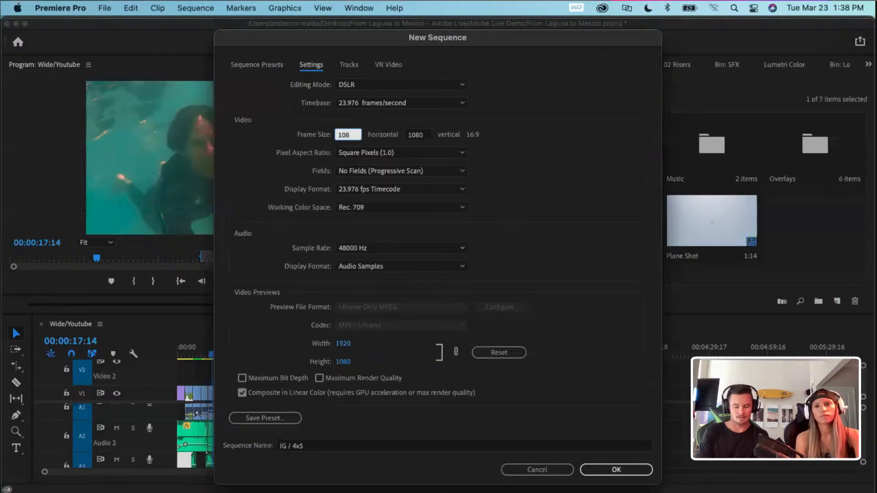
double_click(424, 135)
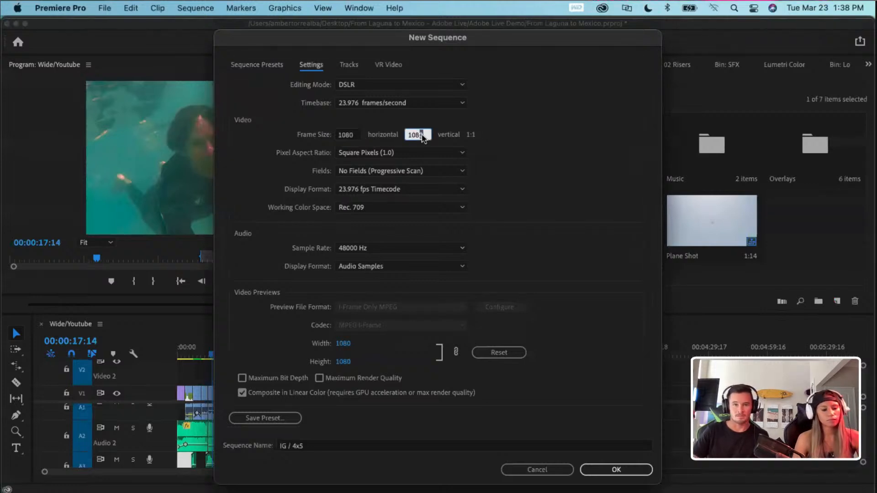
type("1")
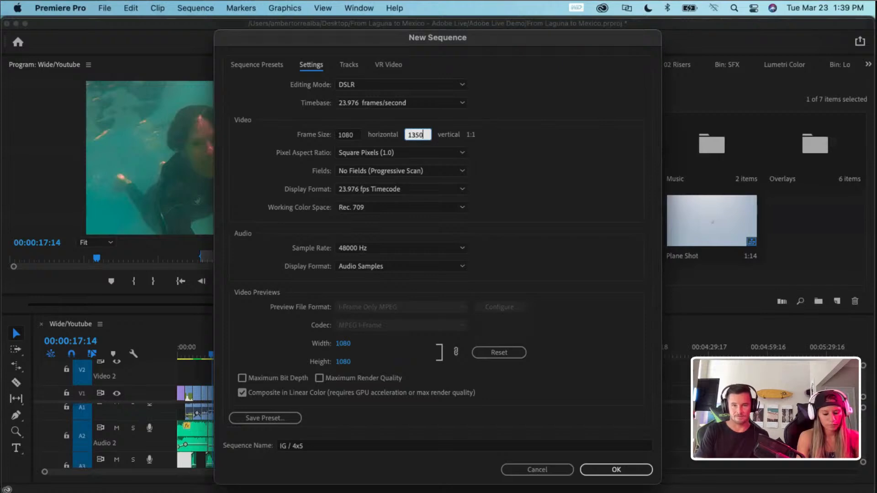
left_click(495, 138)
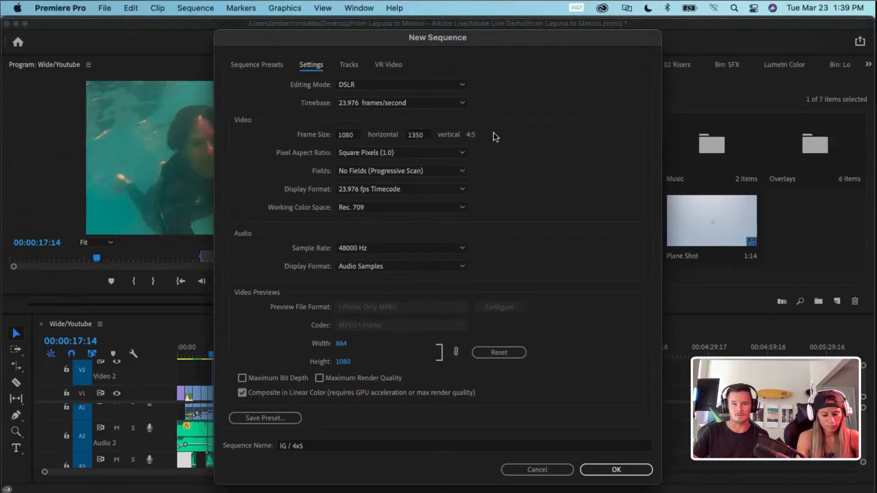
- Enable Maximum Bit Depth and Maximum Render Quality for the video previews, and create the IG / 4x5 sequence
left_click(280, 377)
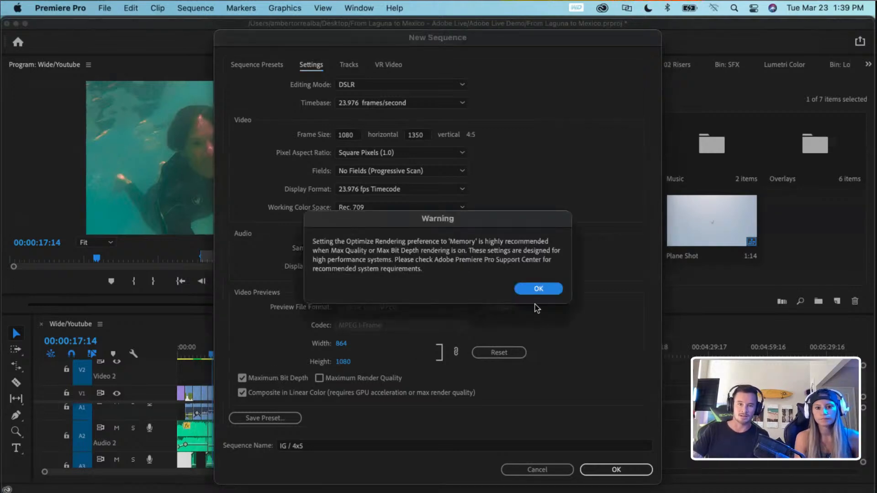
left_click(533, 289)
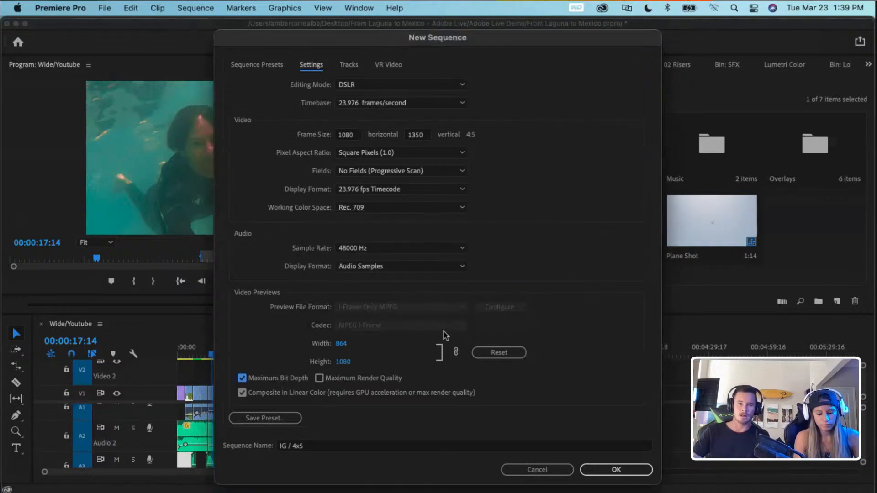
left_click(369, 379)
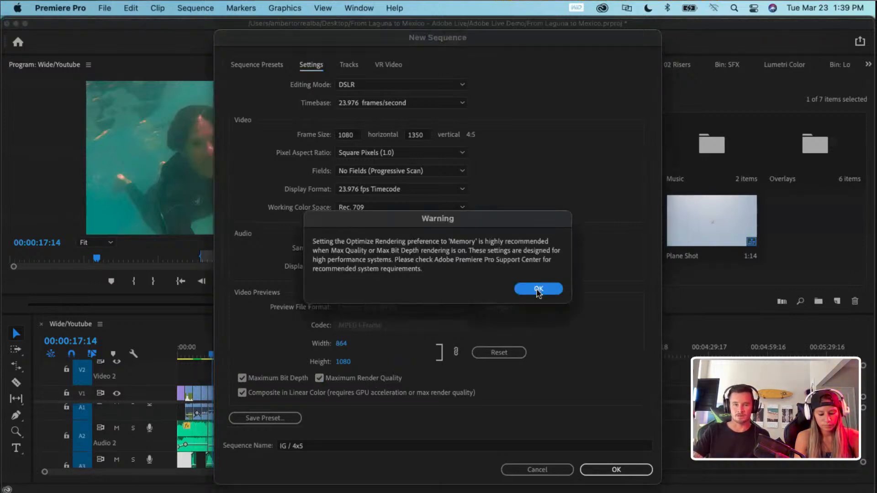
left_click(539, 289)
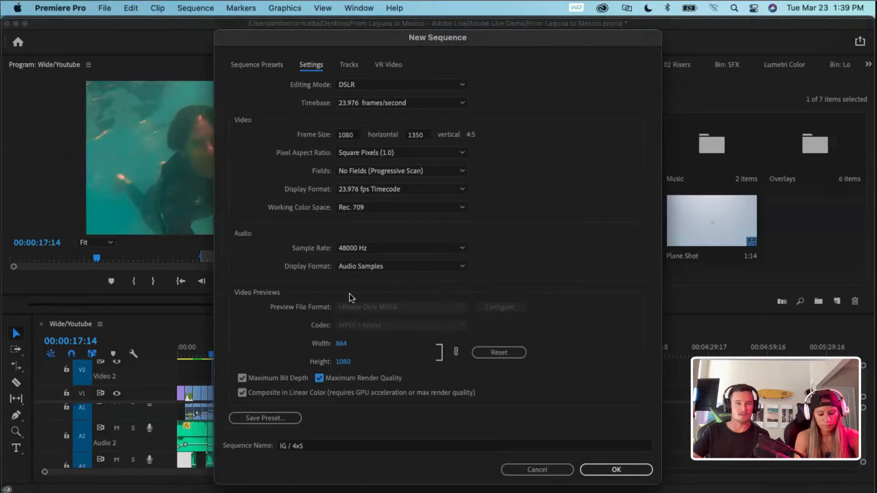
left_click(267, 67)
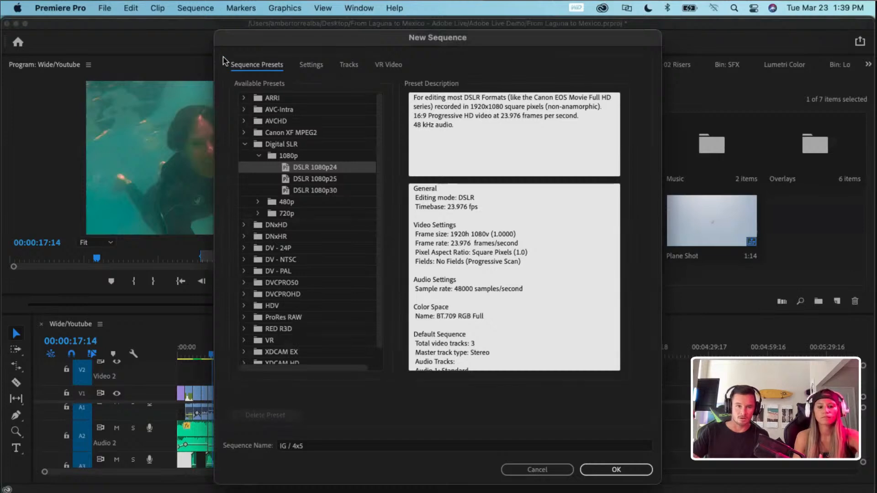
left_click(604, 470)
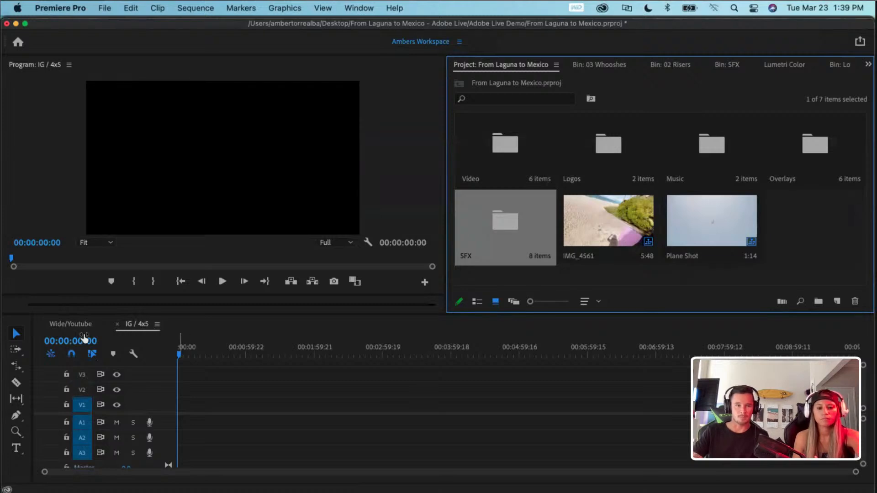
- Compare the Wide/Youtube timeline with the empty IG / 4x5 timeline, ending on IG / 4x5
left_click(52, 325)
left_click(127, 326)
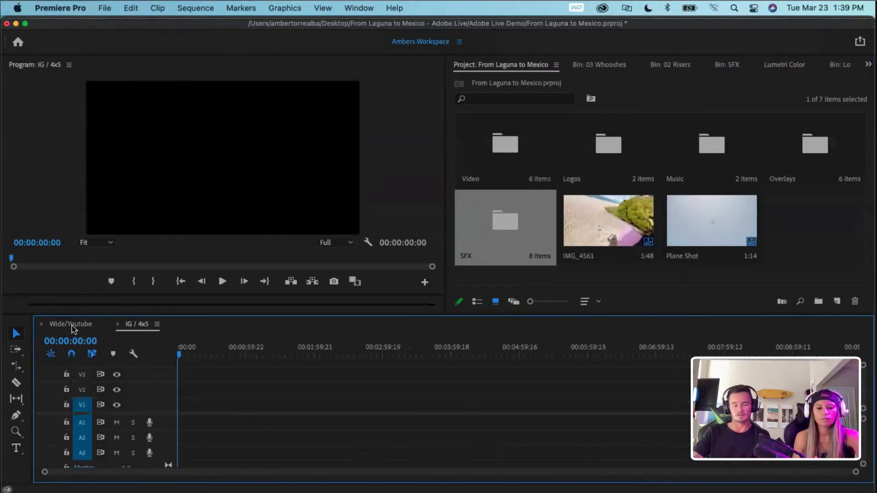
left_click(59, 326)
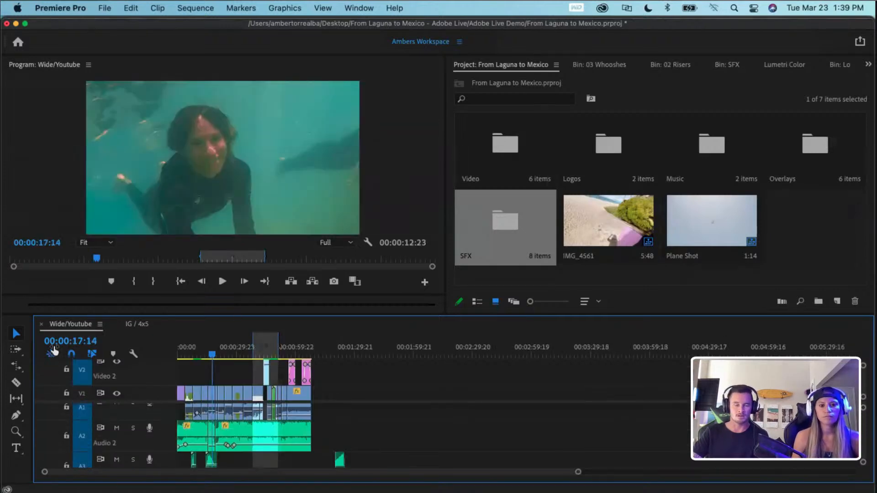
left_click(137, 327)
left_click(71, 328)
left_click(140, 327)
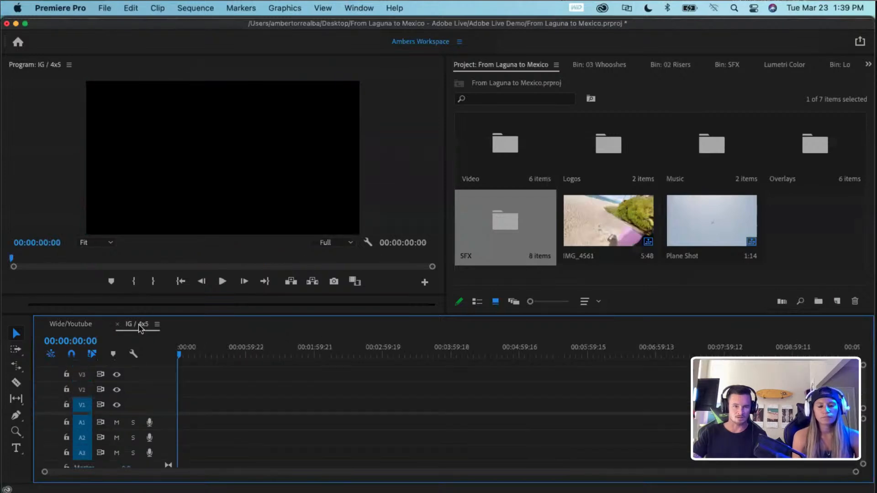
- Select all the edited clips in the Wide/Youtube sequence, from the start through the final V2 clips, and copy them
left_click_drag(269, 385, 740, 443)
left_click(80, 325)
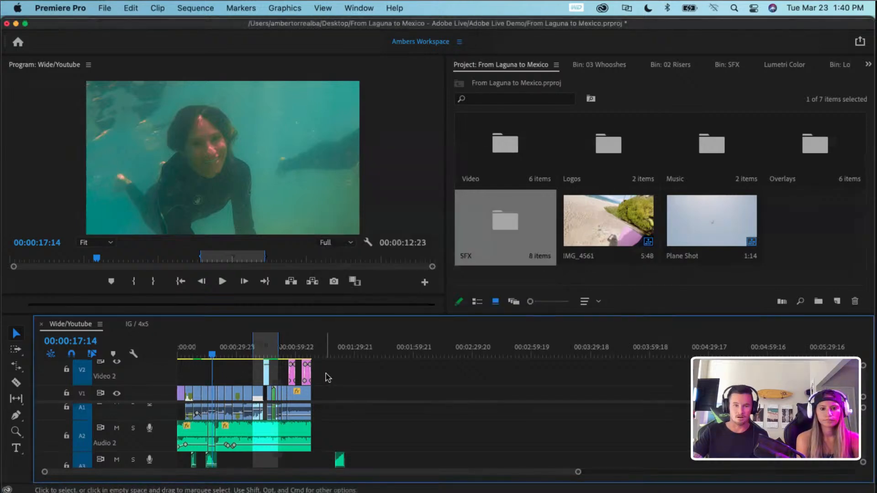
left_click_drag(320, 381, 178, 467)
right_click(282, 431)
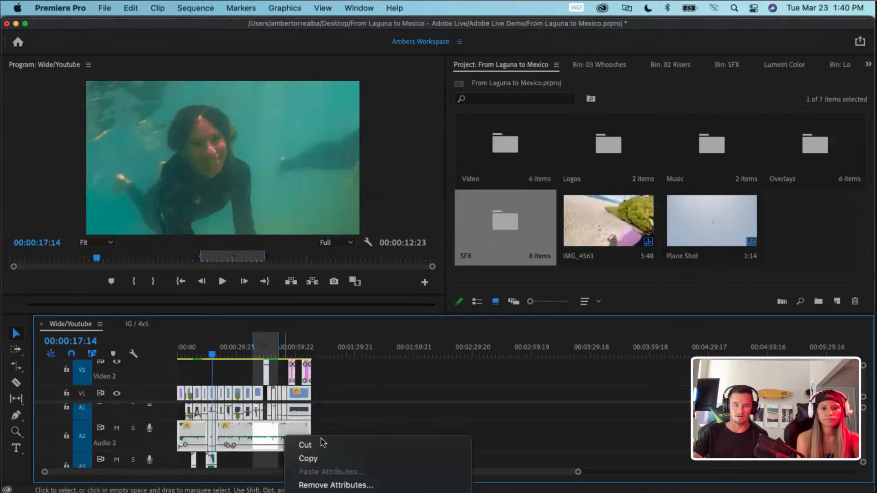
left_click(319, 458)
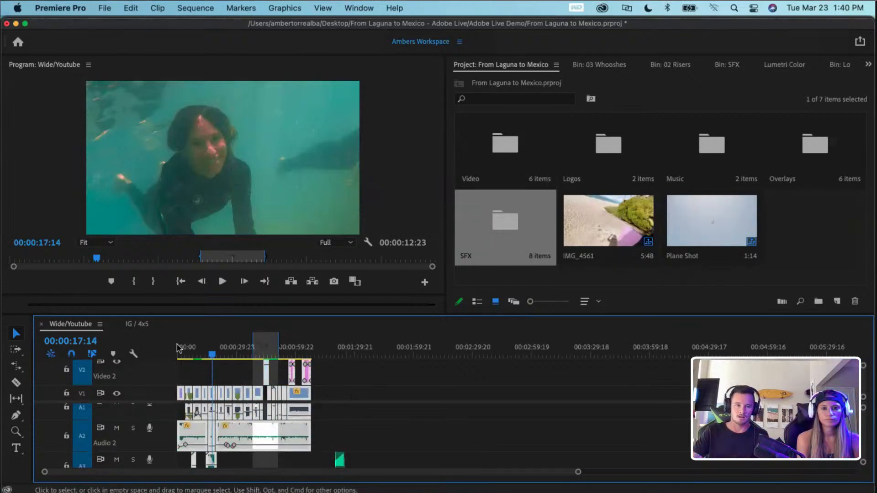
- Paste the copied Wide/Youtube clips at the start of the IG / 4x5 timeline
left_click(147, 325)
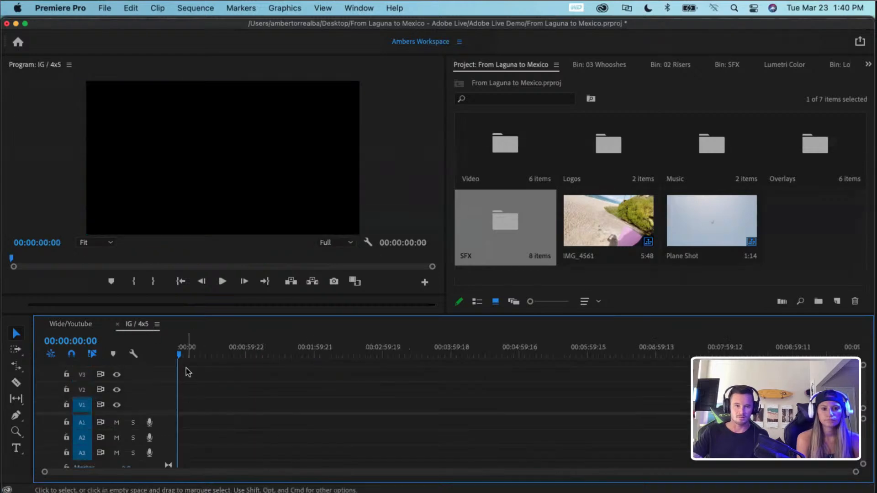
left_click_drag(212, 355, 178, 356)
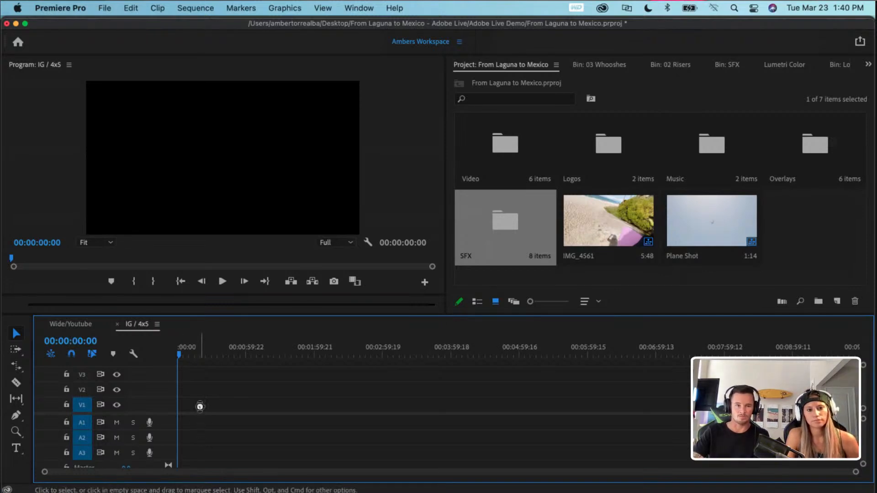
key("super+v")
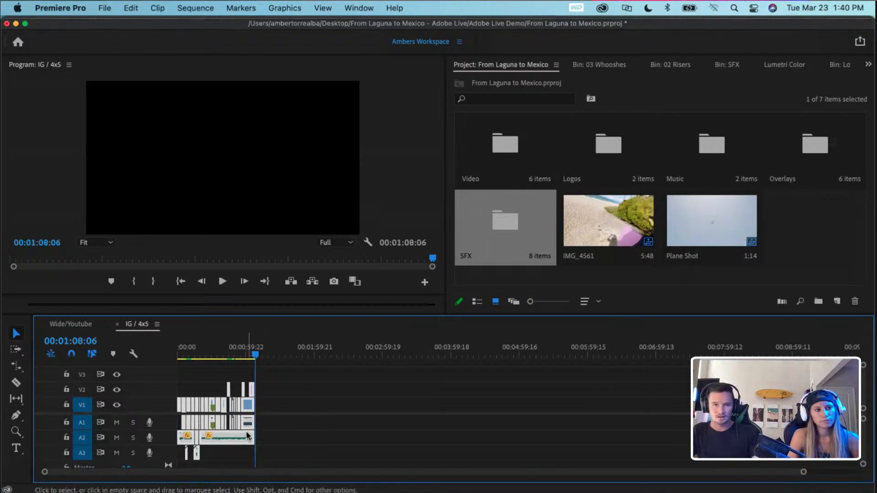
scroll(246, 431, "up", 2)
scroll(276, 425, "left", 2)
- Set the Program monitor's zoom to 25% to check the frame shape, and close the IG / 4x5 timeline
left_click(200, 158)
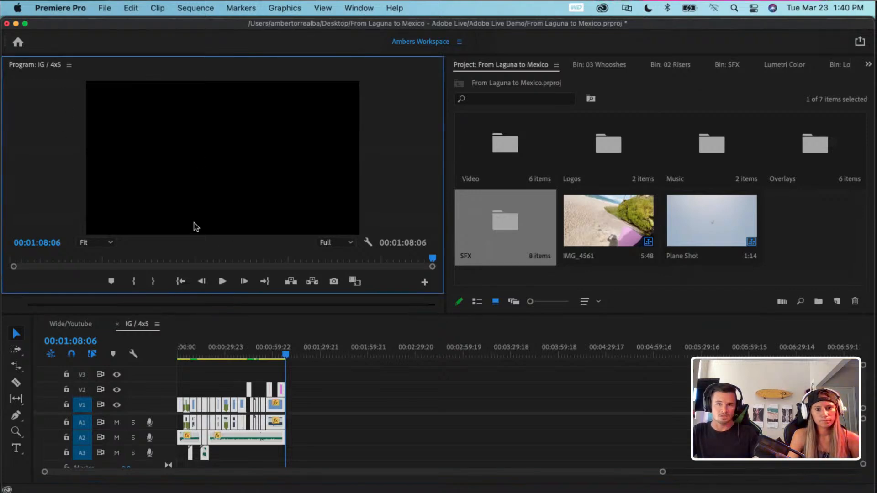
scroll(195, 223, "down", 3)
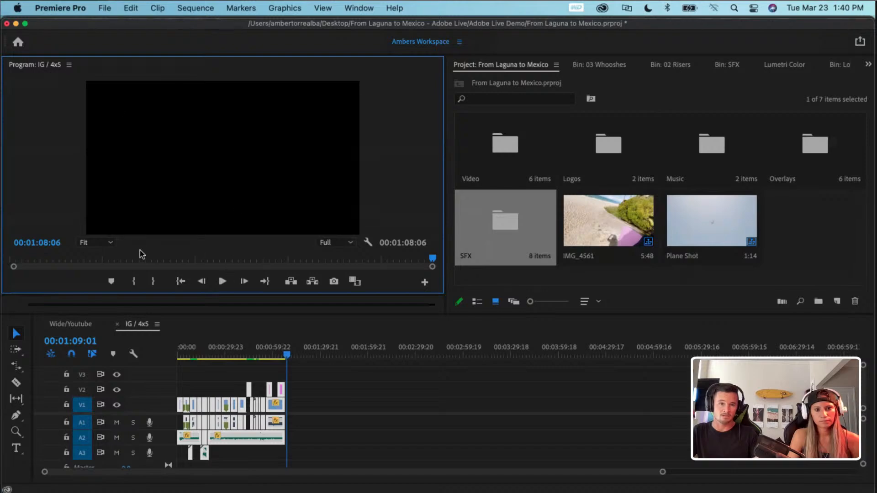
left_click(110, 243)
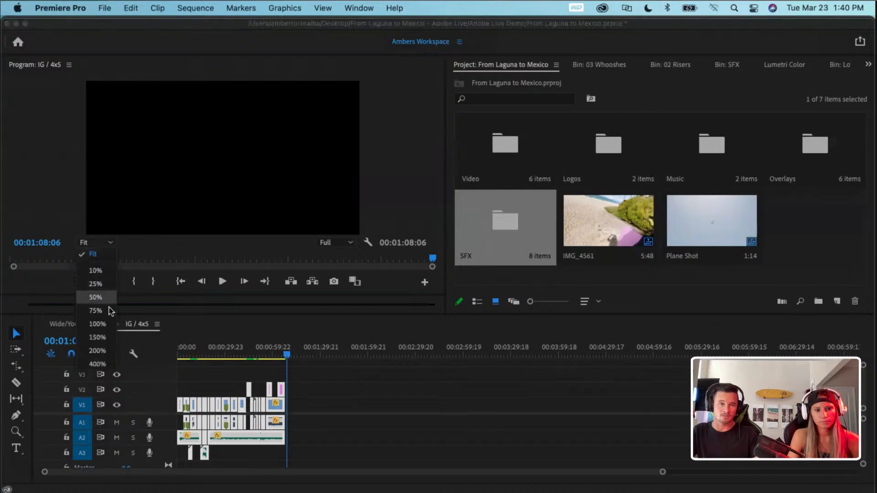
left_click(108, 311)
left_click(110, 244)
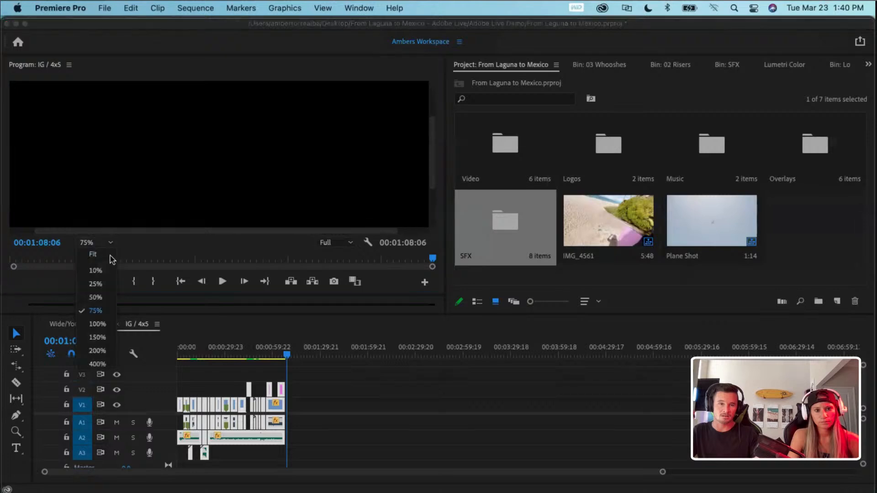
left_click(96, 284)
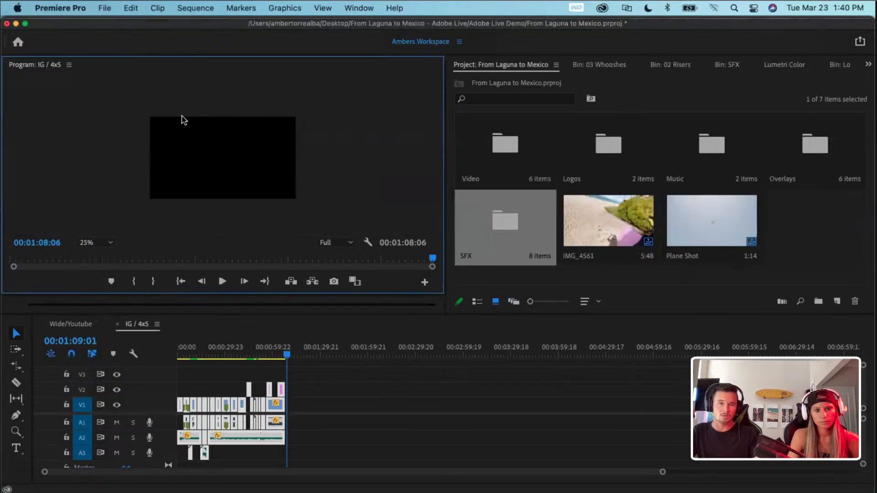
left_click(117, 326)
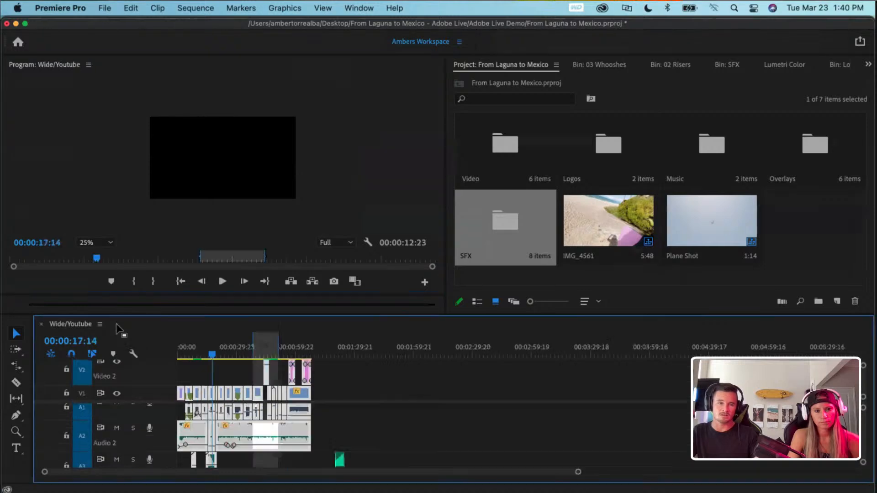
- Start another new sequence and set its frame size to 1080 horizontal by 1350 vertical
left_click(838, 300)
left_click(806, 319)
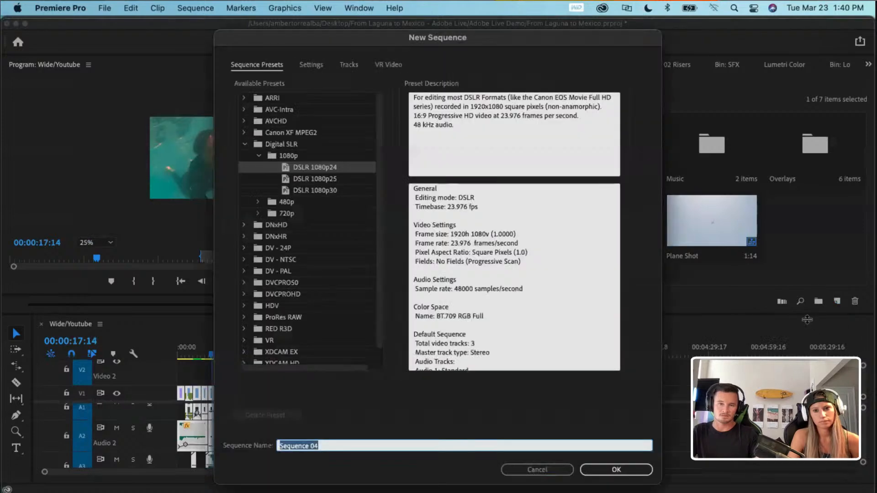
left_click(315, 66)
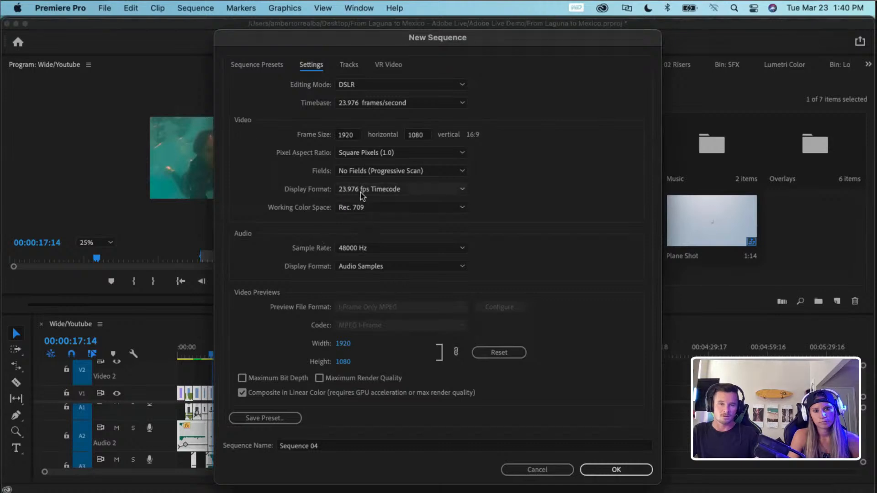
left_click(355, 134)
double_click(355, 133)
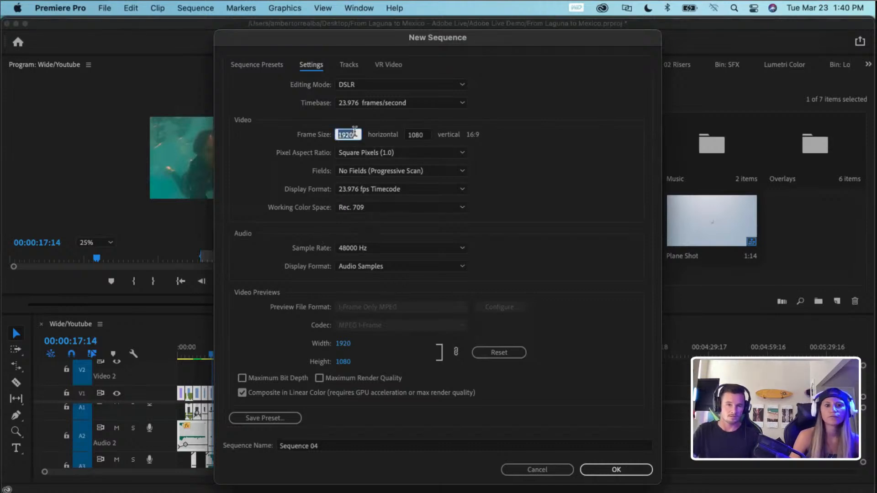
type("10")
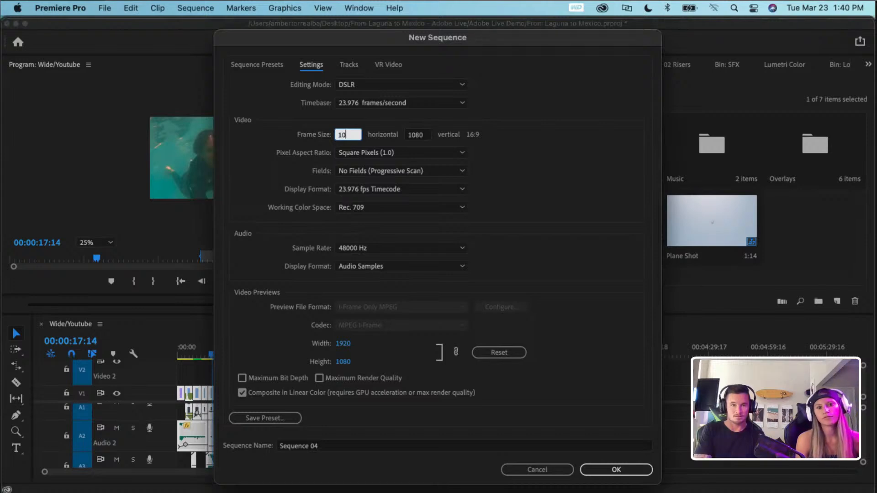
type("80")
double_click(417, 134)
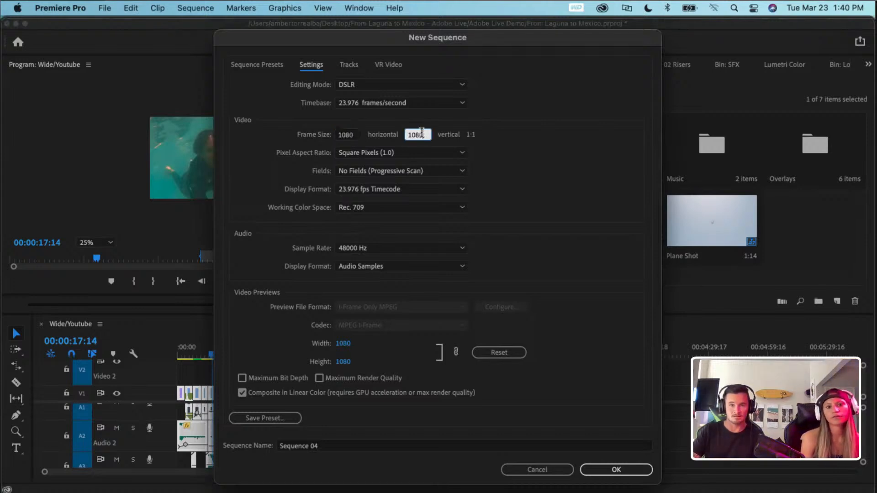
type("135")
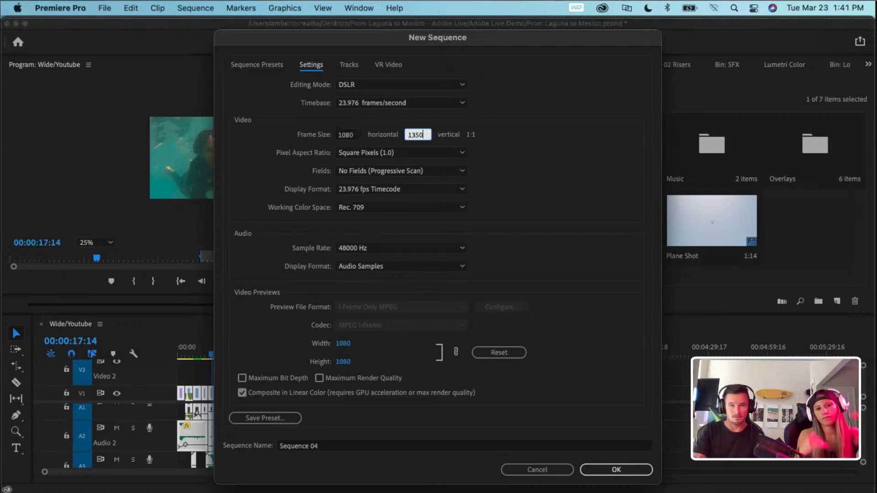
left_click(516, 156)
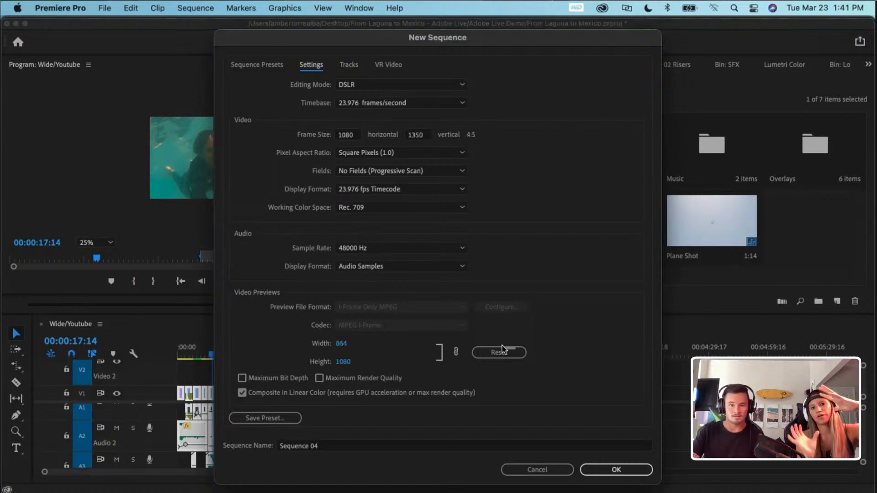
- Enable Maximum Bit Depth and Maximum Render Quality for the new sequence's video previews
left_click(297, 382)
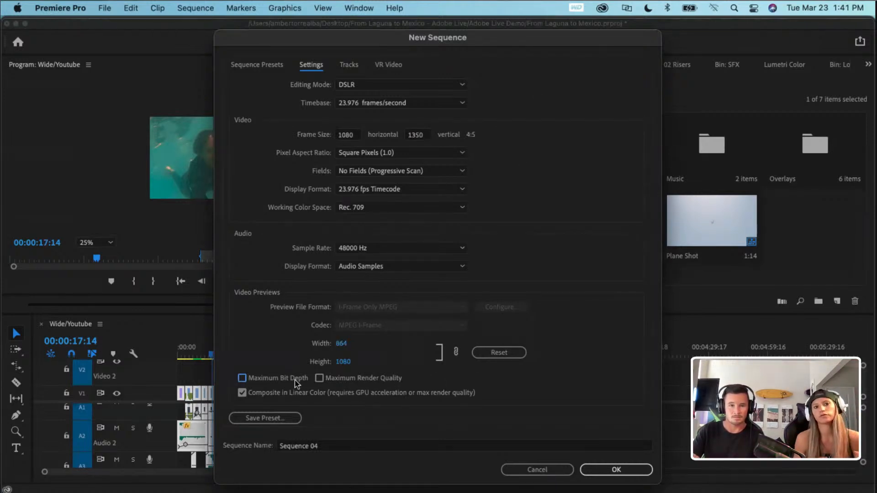
left_click(559, 289)
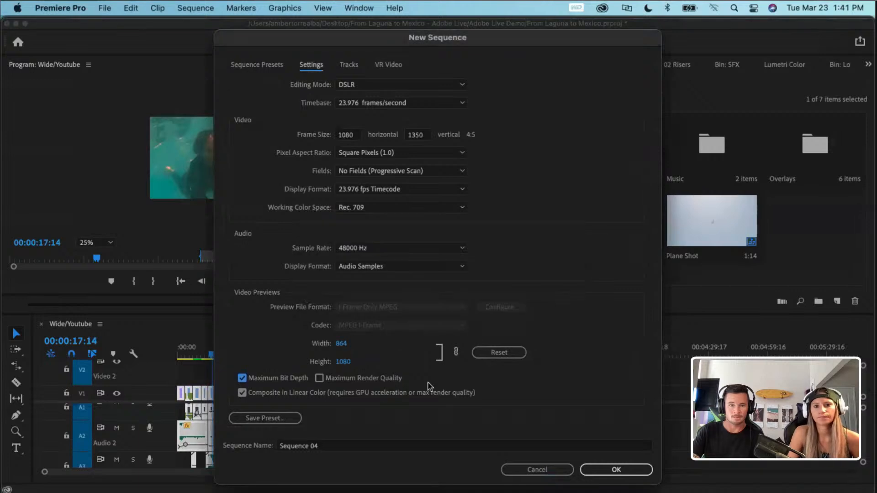
left_click(319, 379)
left_click(537, 291)
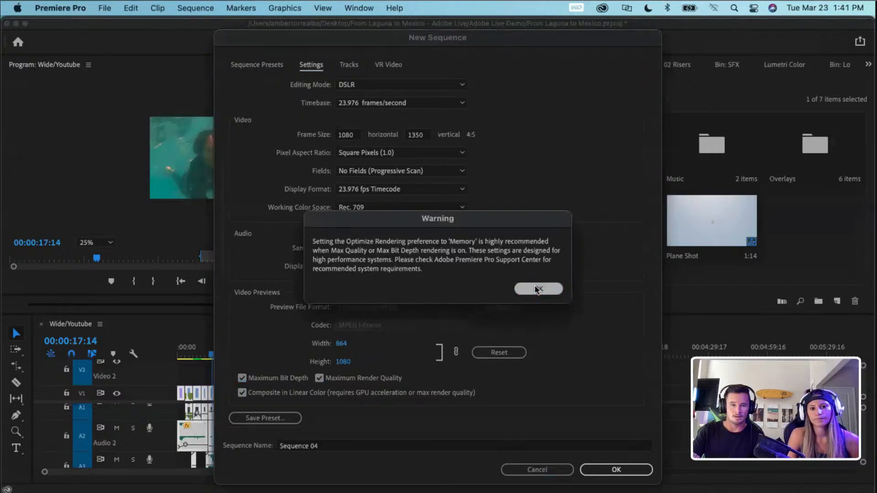
- Name the new sequence IG / 4x5
left_click(330, 446)
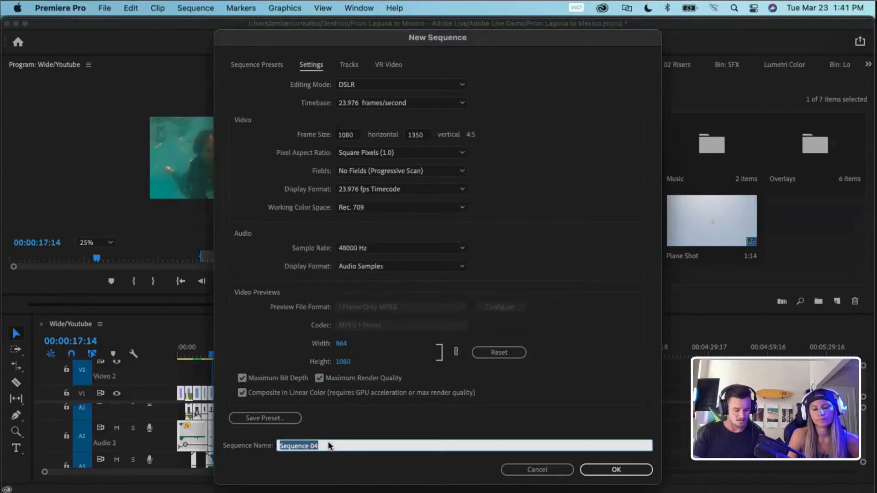
key("BackSpace")
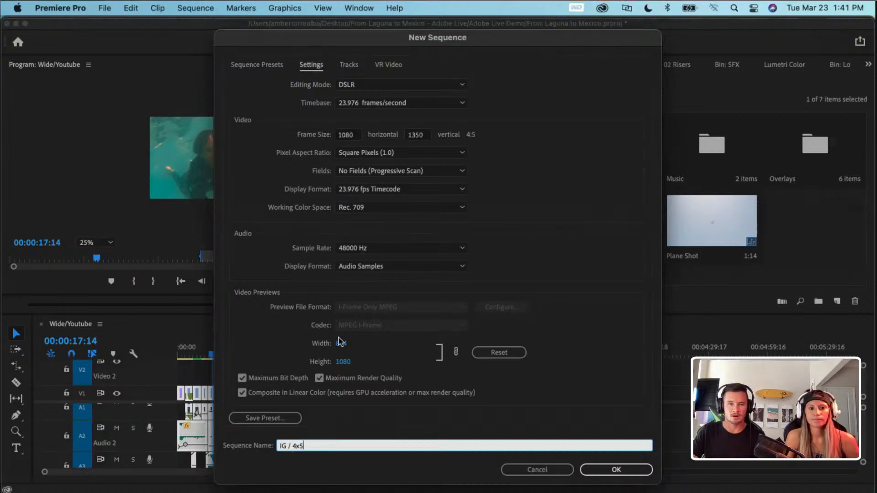
left_click(577, 181)
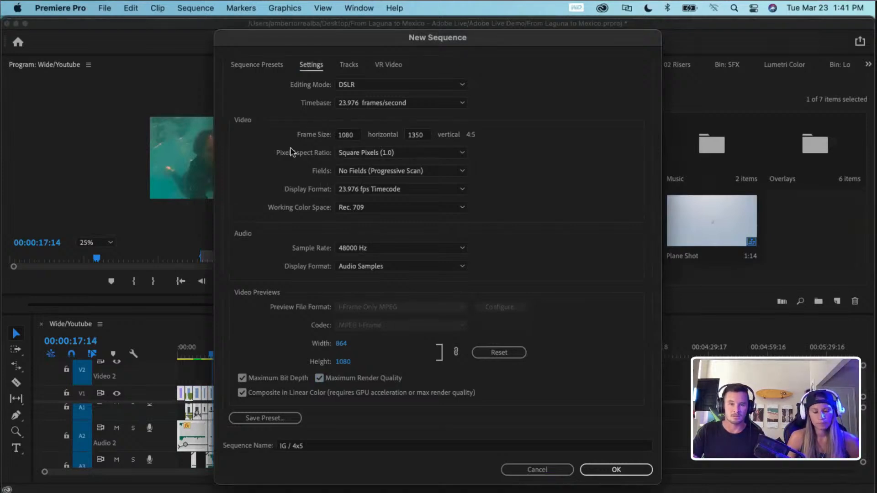
- Save the 1080 by 1350 settings as a sequence preset named IG 4x5, without a slash in the name
left_click(264, 419)
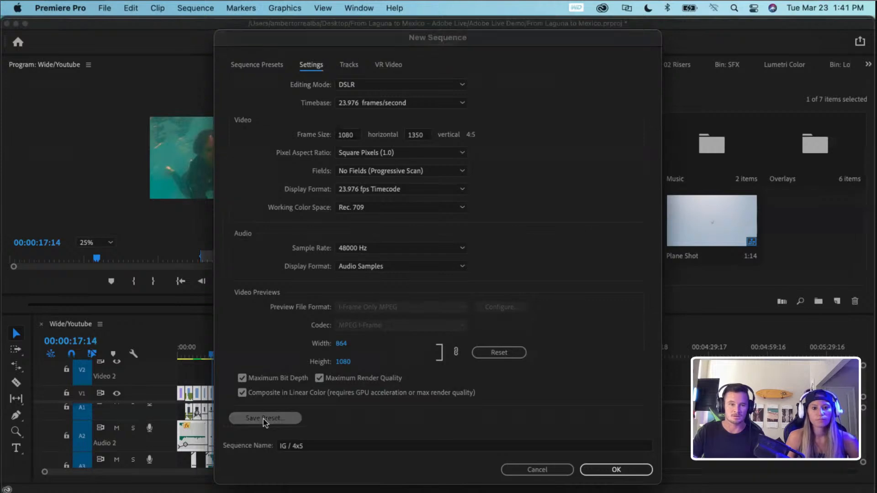
type("IG / 4")
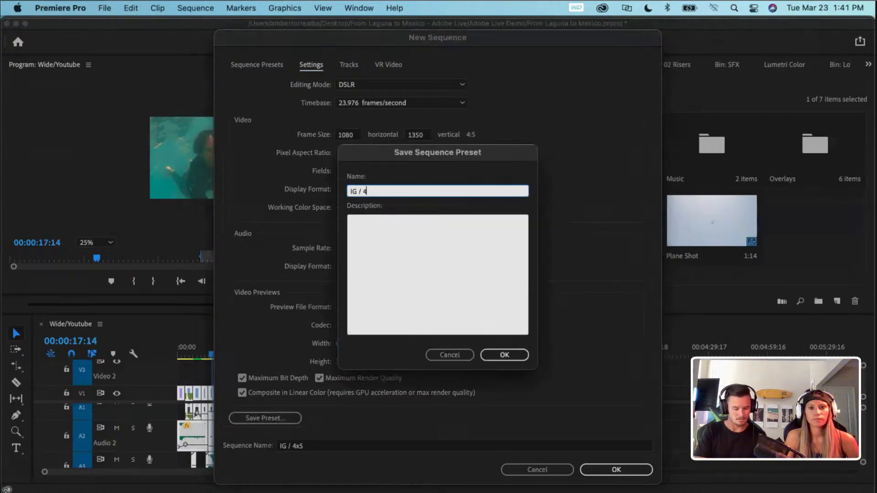
type("x5")
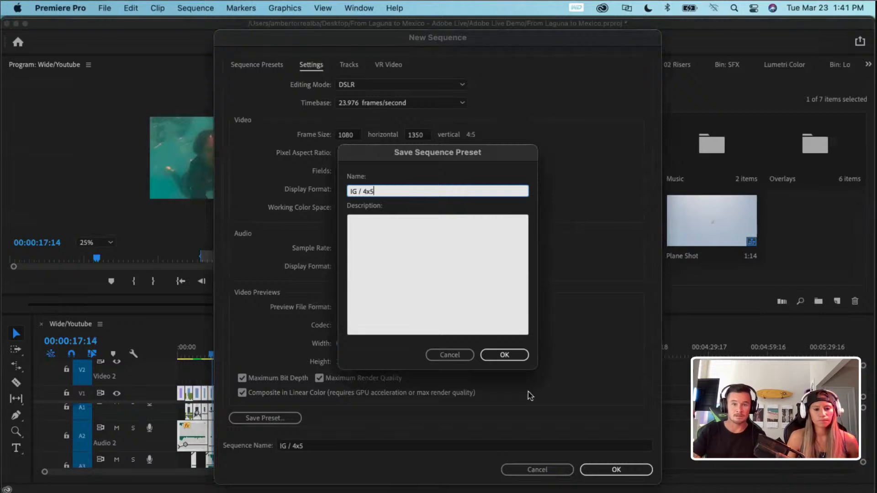
left_click(514, 356)
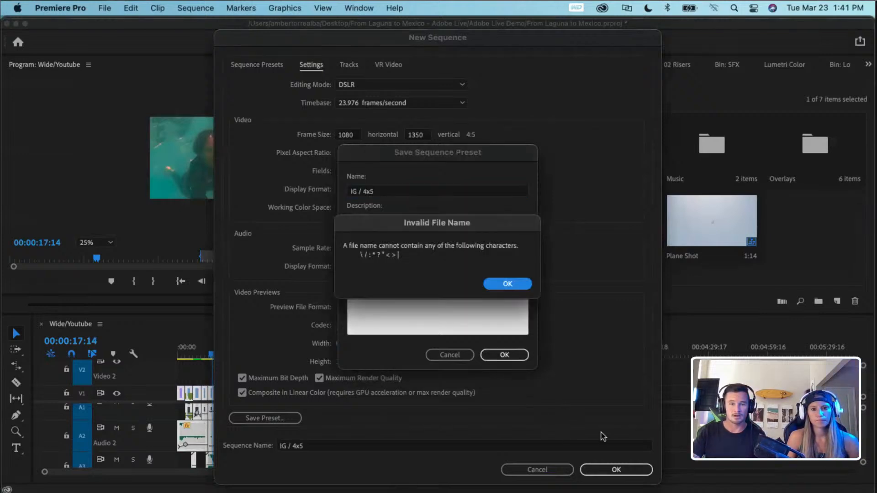
left_click(508, 283)
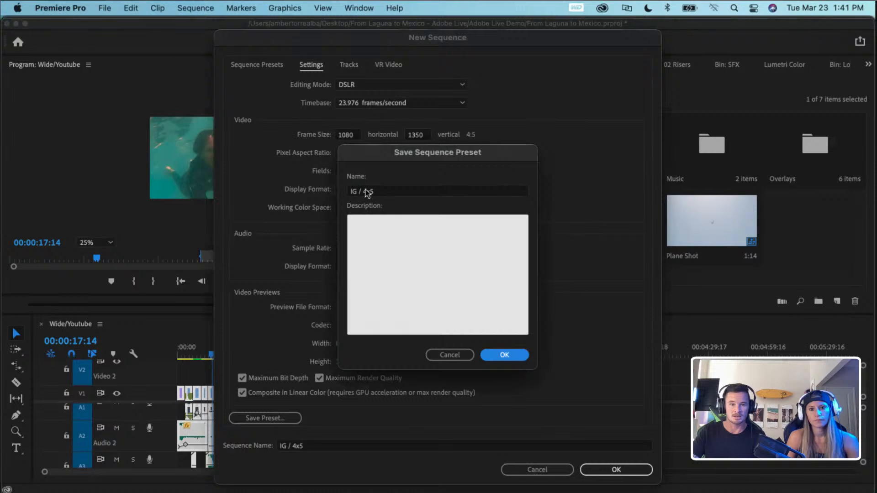
left_click(367, 192)
key("BackSpace")
key("BackSpace")
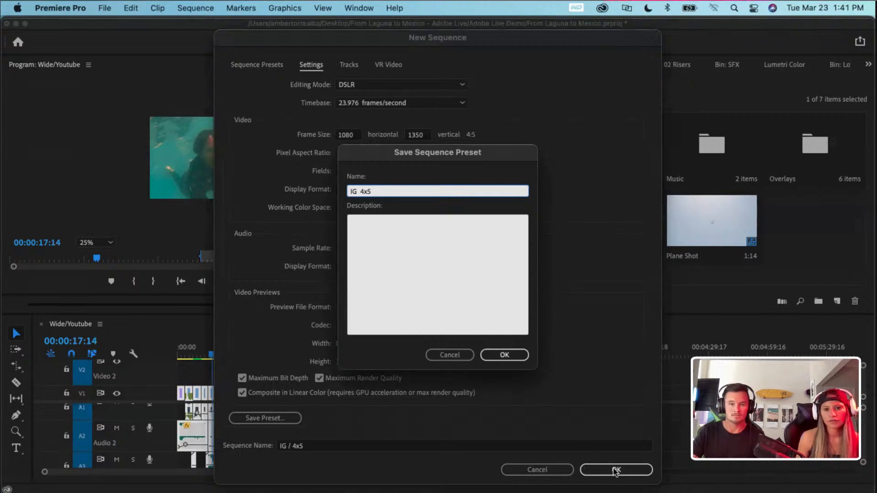
left_click(512, 356)
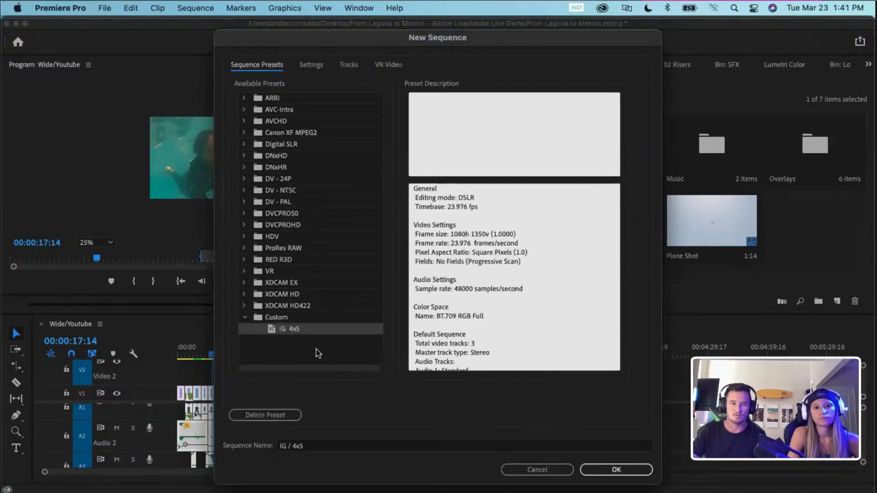
- Choose the custom IG 4x5 preset and create the IG / 4x5 sequence from it
left_click(277, 319)
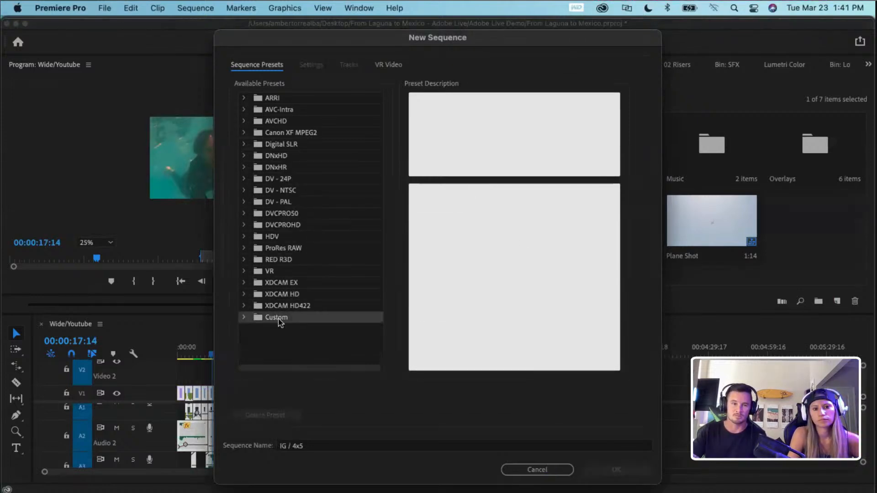
left_click(305, 332)
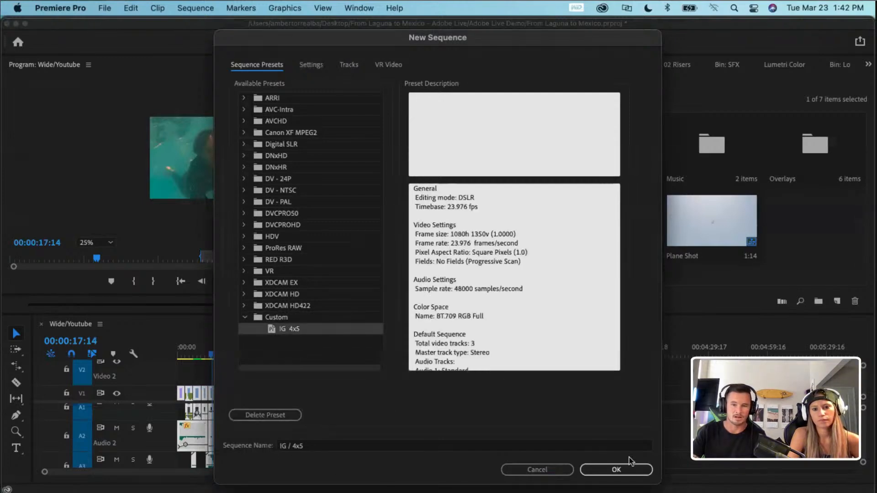
left_click(616, 470)
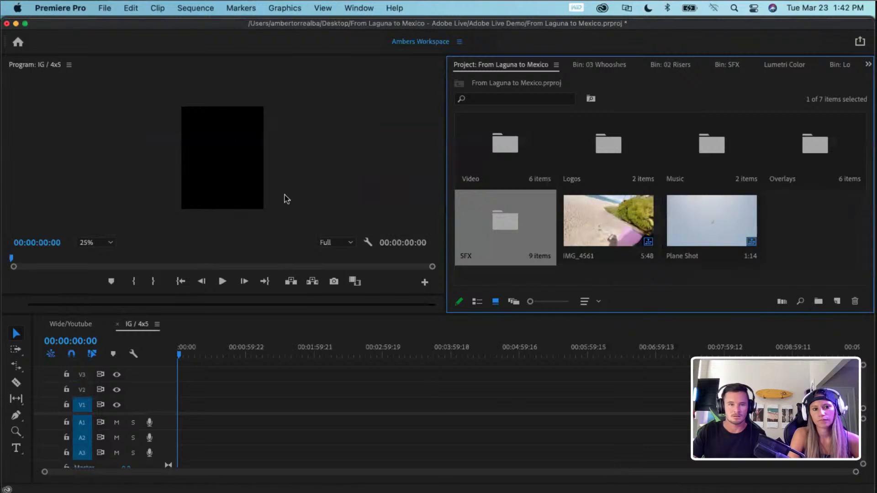
- Fit the program preview to its window and paste the copied Wide/Youtube edit into the IG / 4x5 sequence
left_click(110, 243)
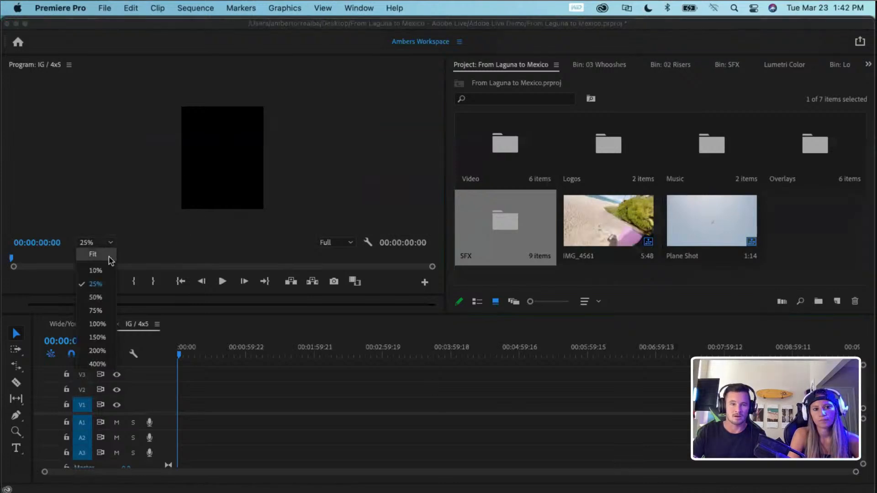
left_click(105, 254)
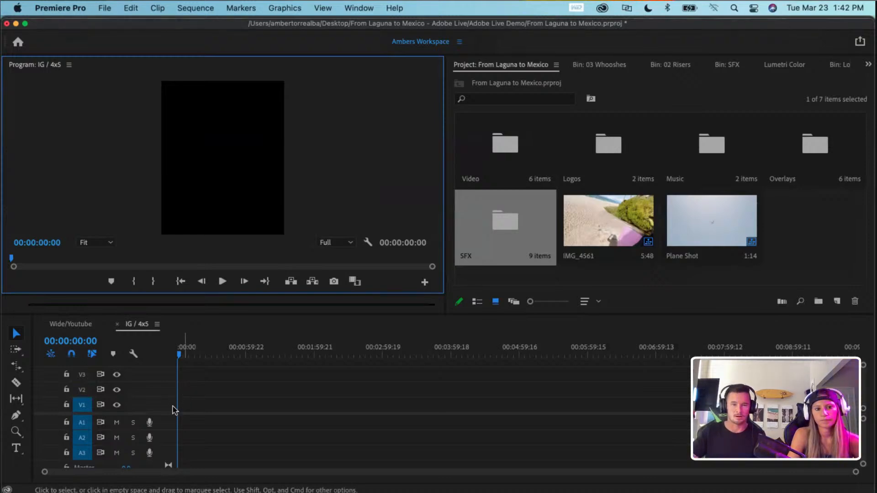
left_click(196, 406)
key("super+v")
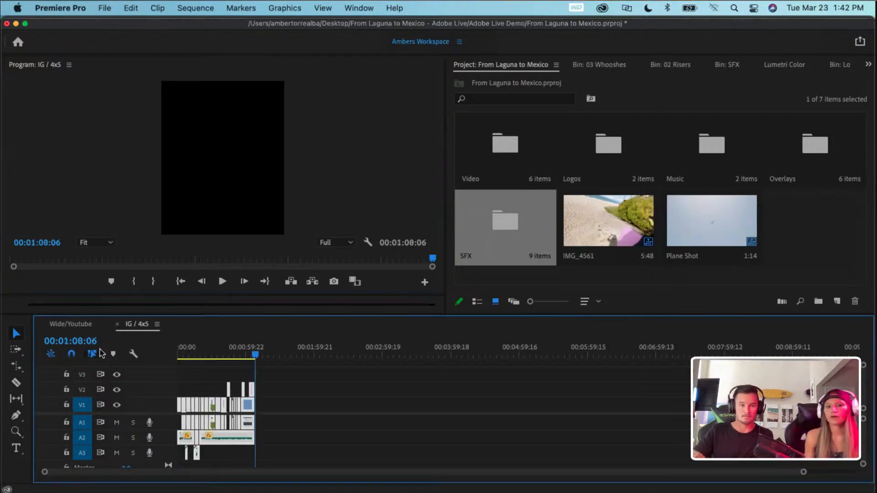
- Examine how the opening clips of the pasted edit fill the 4x5 frame, from the sequence start to about six seconds
left_click_drag(237, 359, 173, 356)
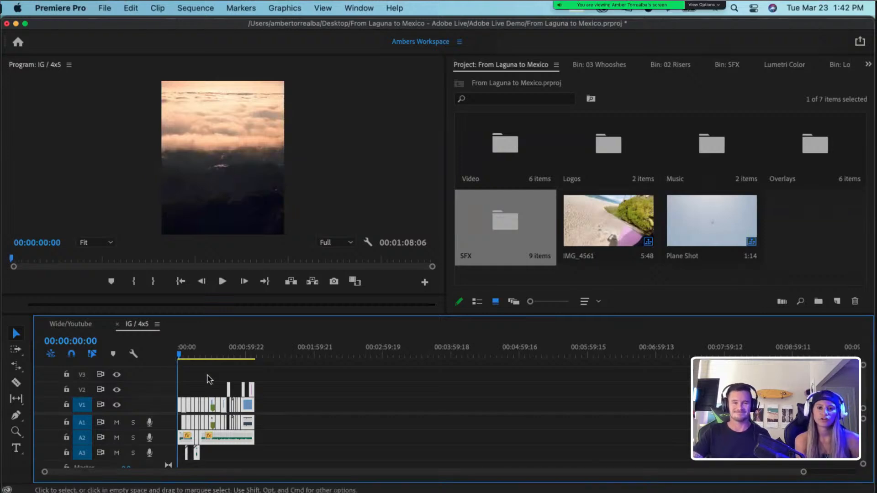
key("equal")
key("equal")
key("equal")
key("equal")
key("equal")
key("equal")
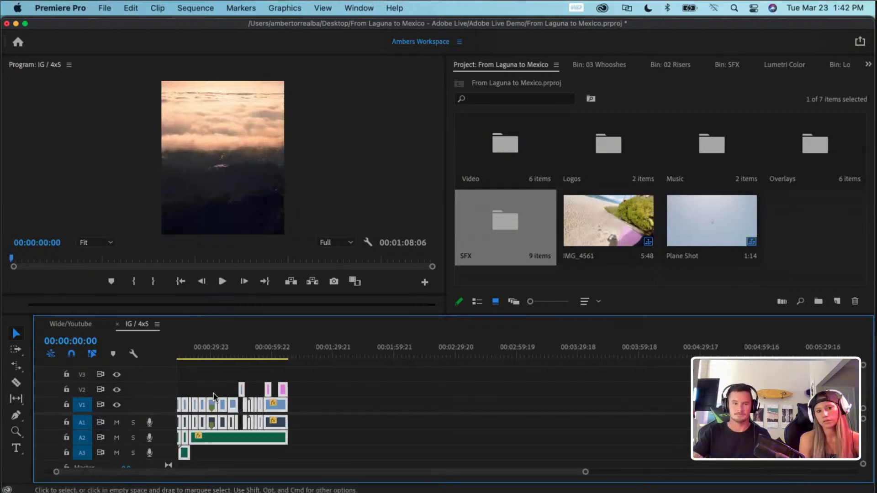
left_click(204, 355)
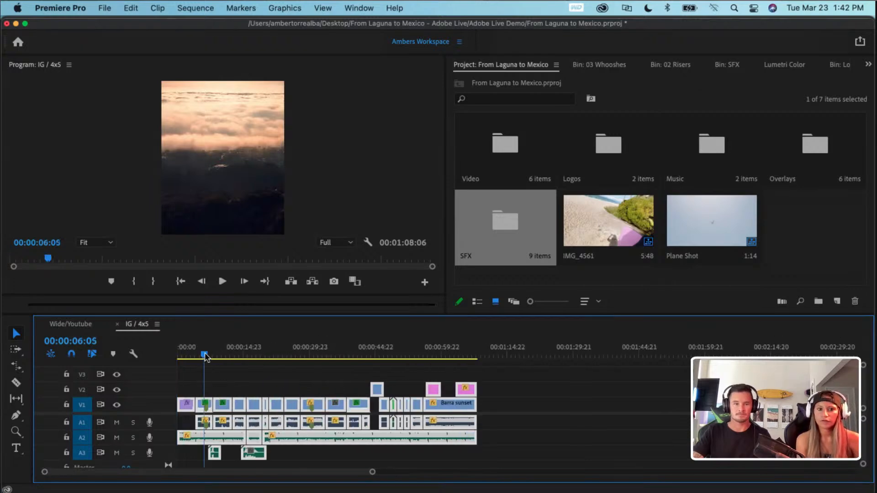
mouse_move(205, 354)
left_mouse_down()
mouse_move(187, 355)
mouse_move(228, 355)
mouse_move(198, 356)
left_mouse_up()
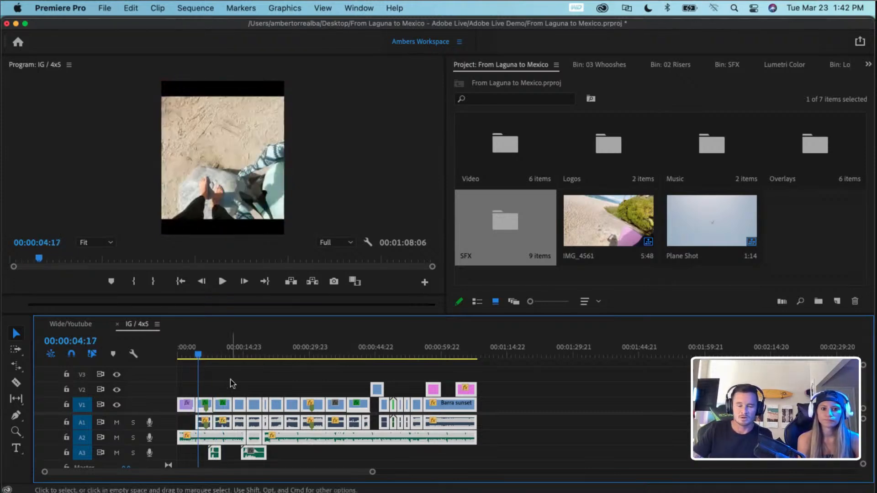
left_click(193, 356)
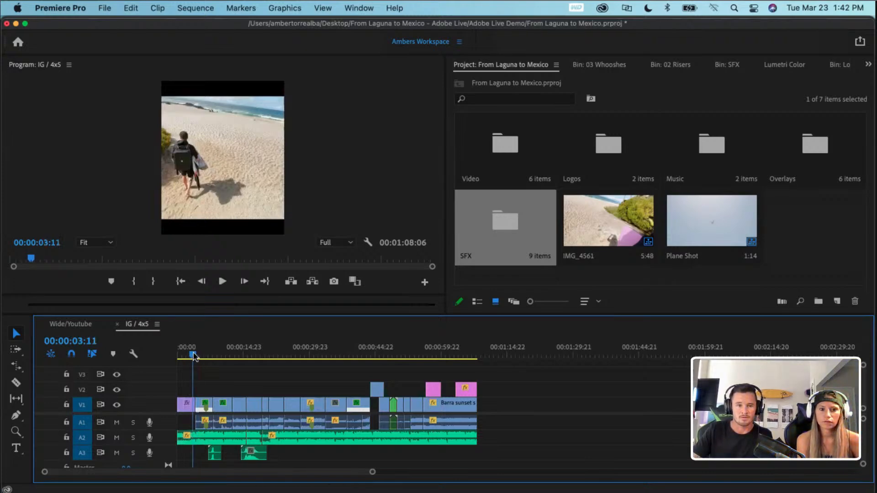
mouse_move(194, 355)
left_mouse_down()
mouse_move(212, 354)
mouse_move(188, 356)
left_mouse_up()
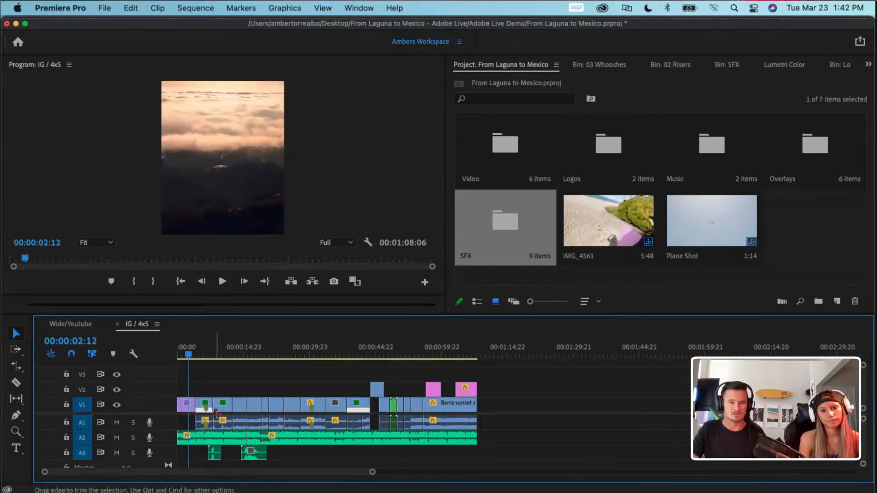
- Select the IMG_4561 clip on V1 and find the Auto Reframe video effect by searching the effects for Auto
scroll(216, 415, "up", 4)
scroll(215, 415, "left", 3)
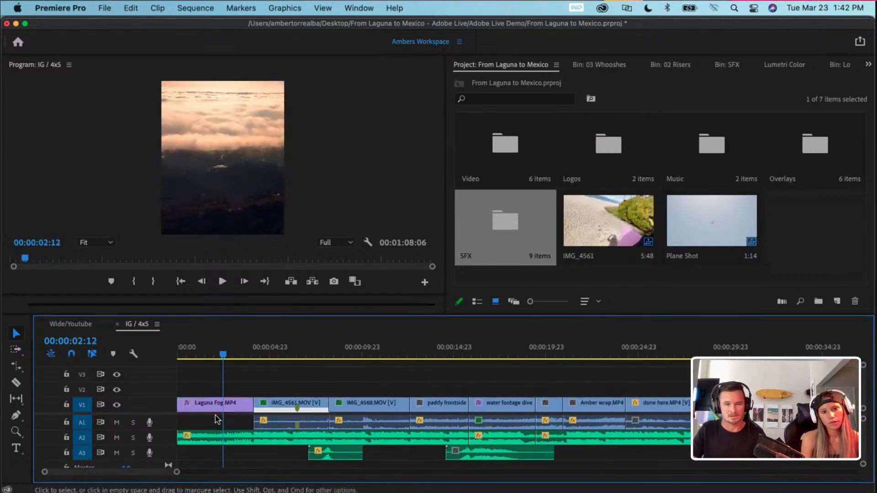
left_click(281, 408)
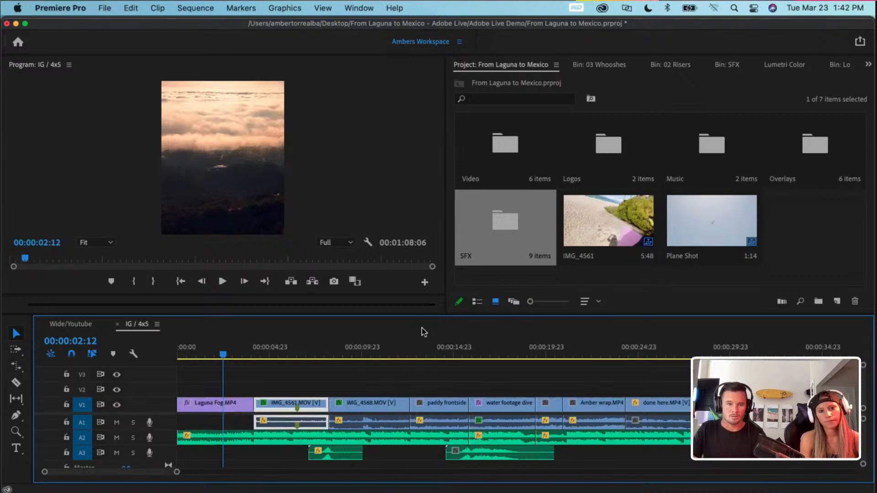
key("shift+7")
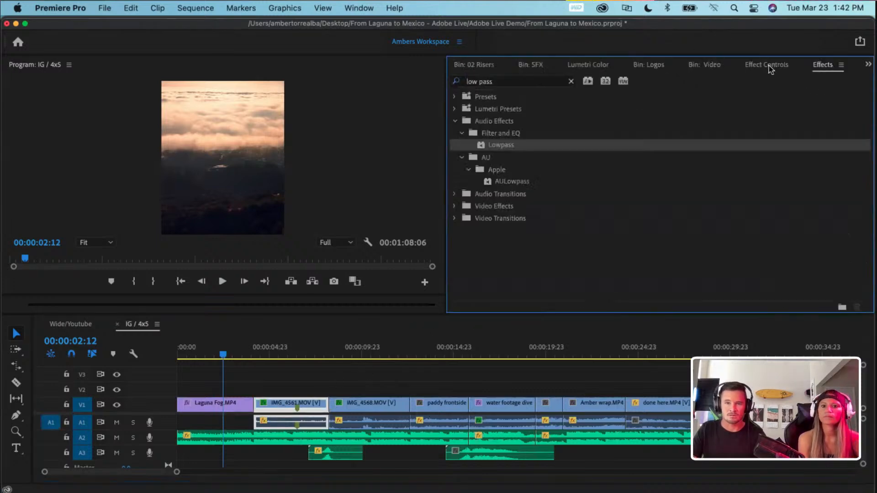
left_click(571, 81)
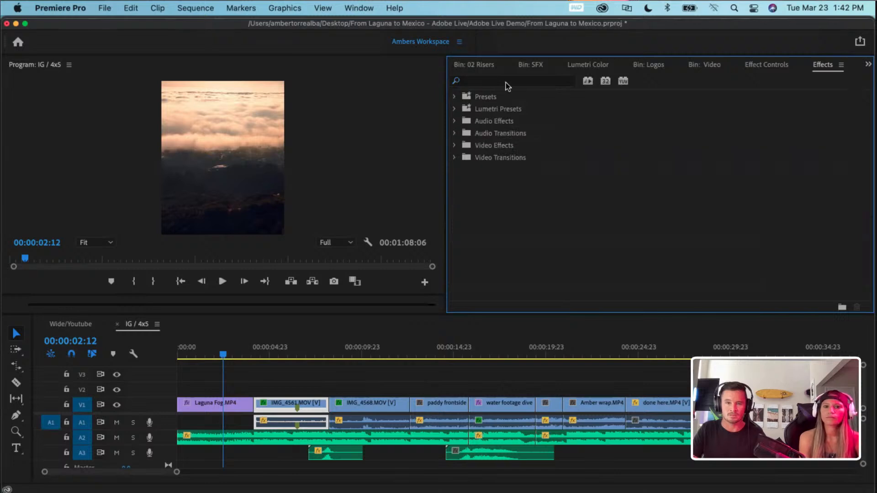
left_click(505, 83)
type("Auto")
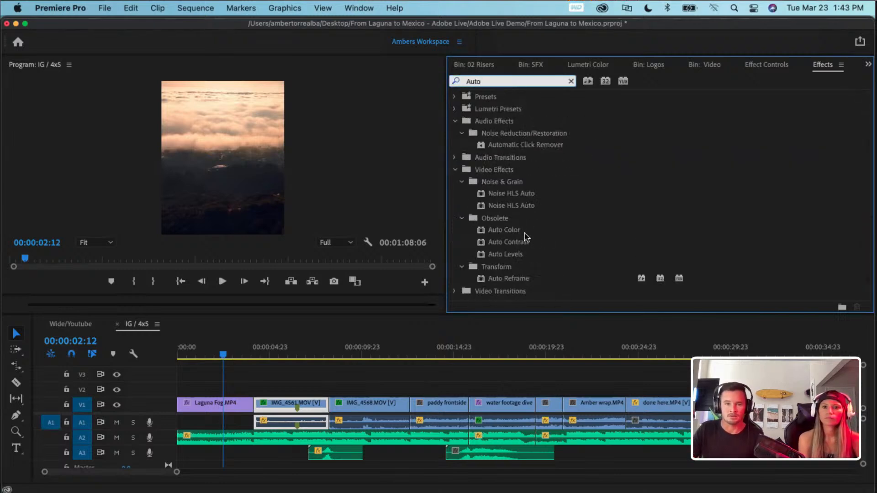
left_click(527, 280)
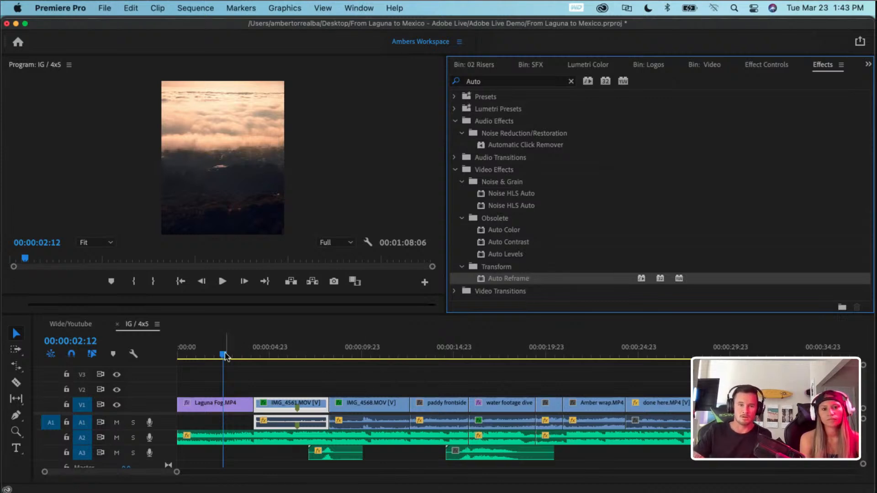
- Check the framing of the IMG_4561 clip and apply the Auto Reframe effect to it
left_click(276, 356)
left_click_drag(280, 359, 285, 359)
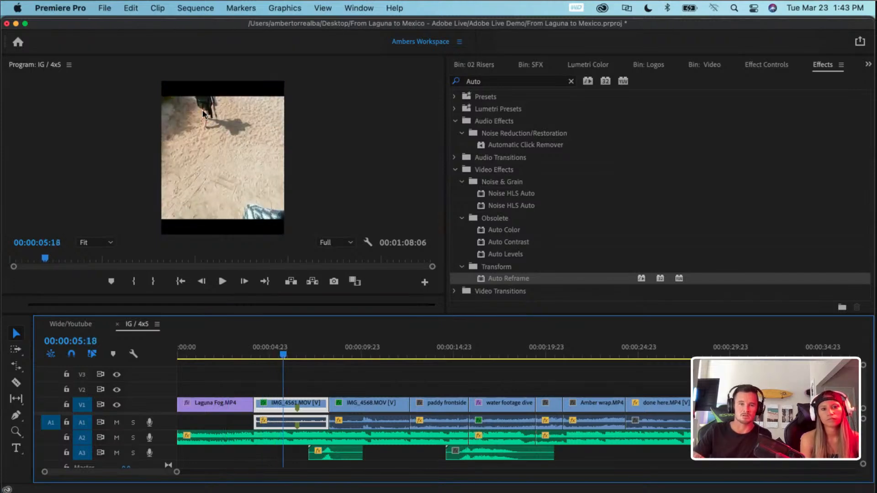
left_click(294, 357)
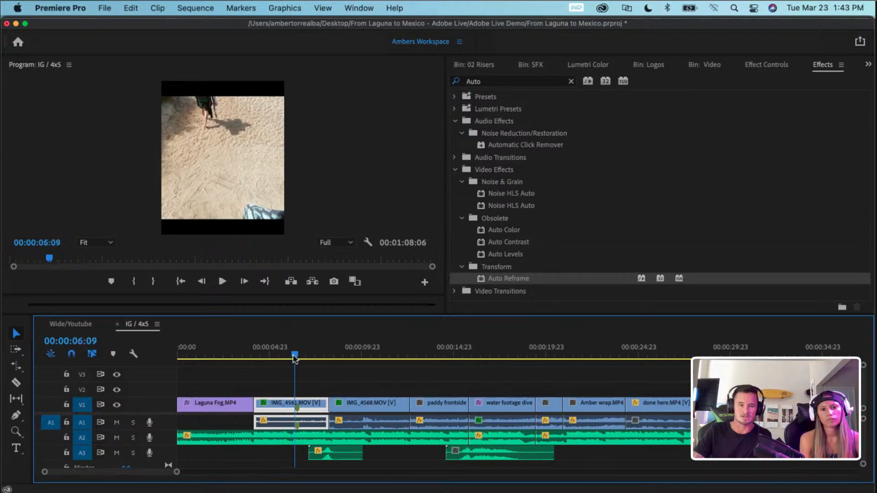
left_click_drag(289, 359, 285, 359)
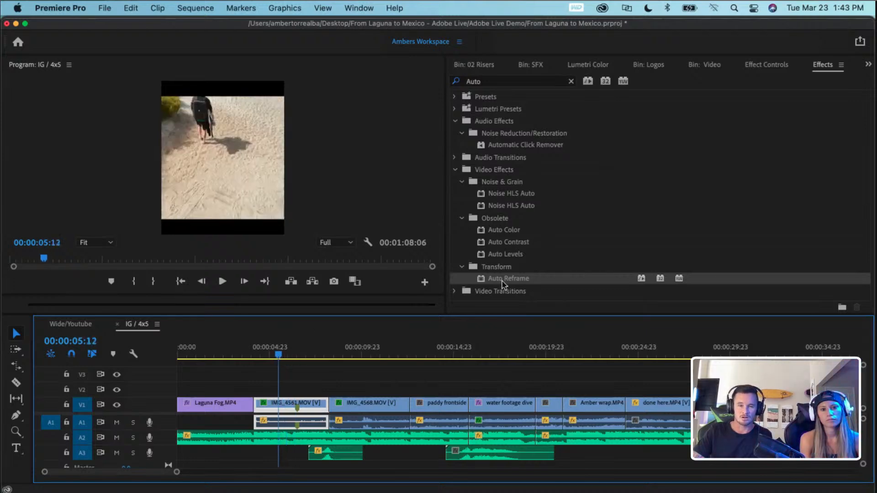
left_click_drag(508, 282, 301, 408)
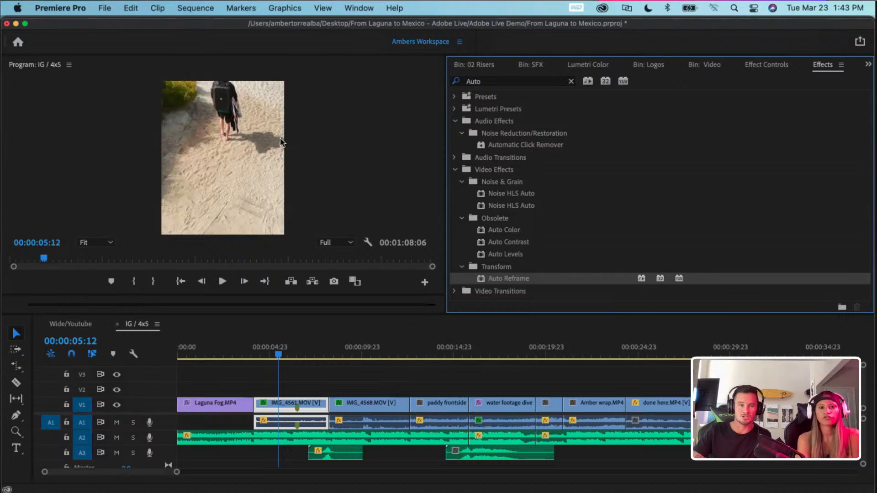
- Compare the IMG_4561 framing with Auto Reframe switched off and back on in the clip's effect settings
scroll(485, 67, "up", 8)
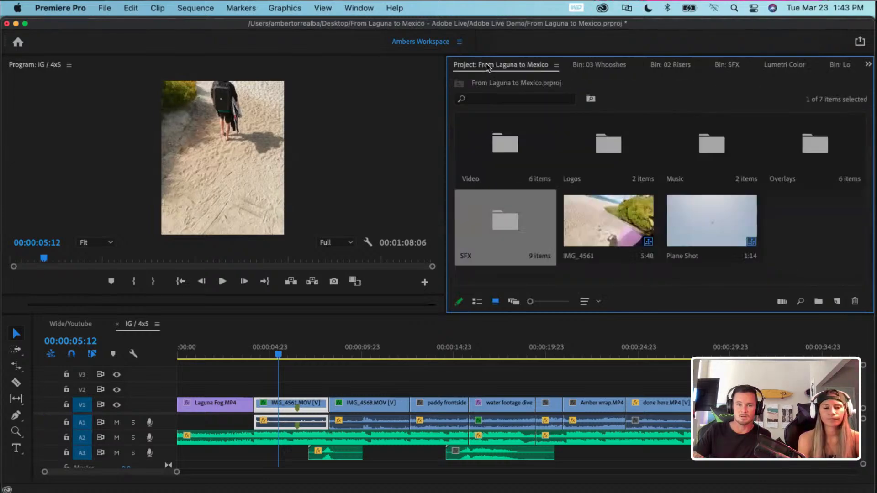
scroll(705, 72, "down", 8)
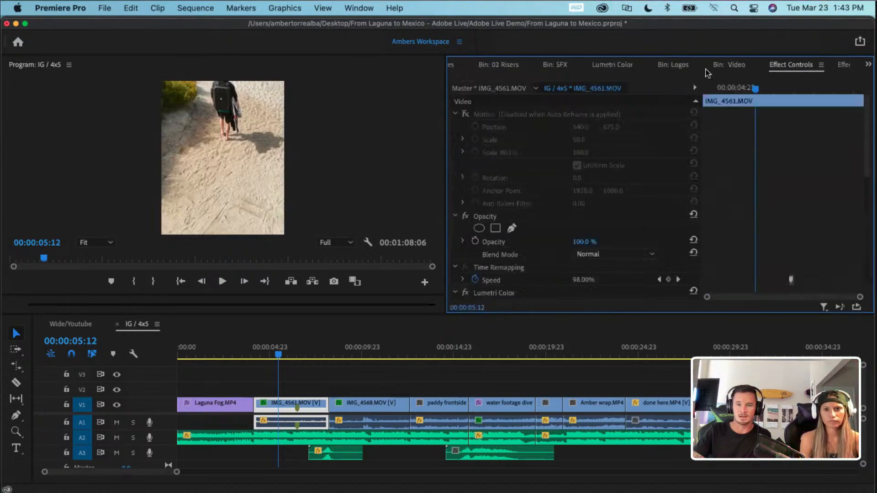
left_click(766, 66)
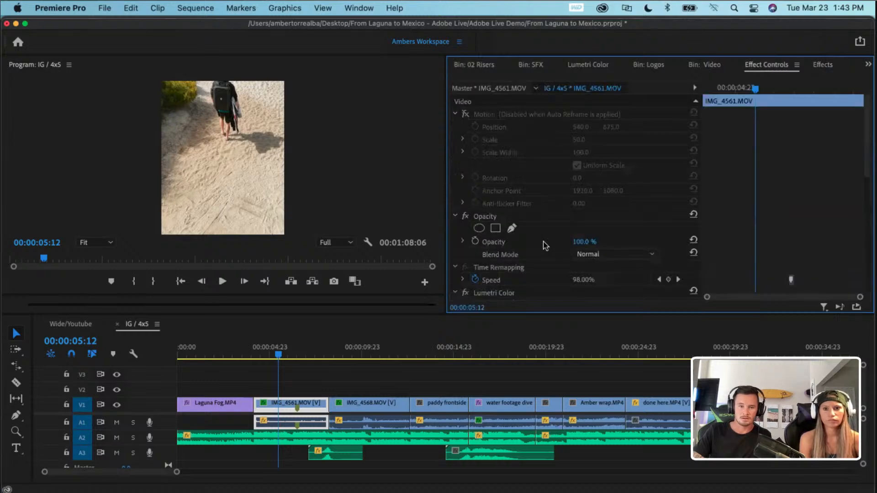
scroll(544, 245, "down", 10)
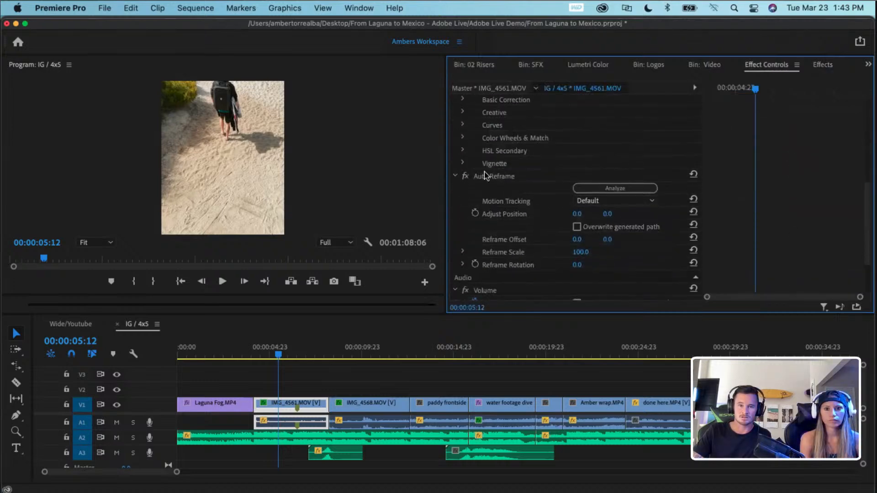
left_click(500, 177)
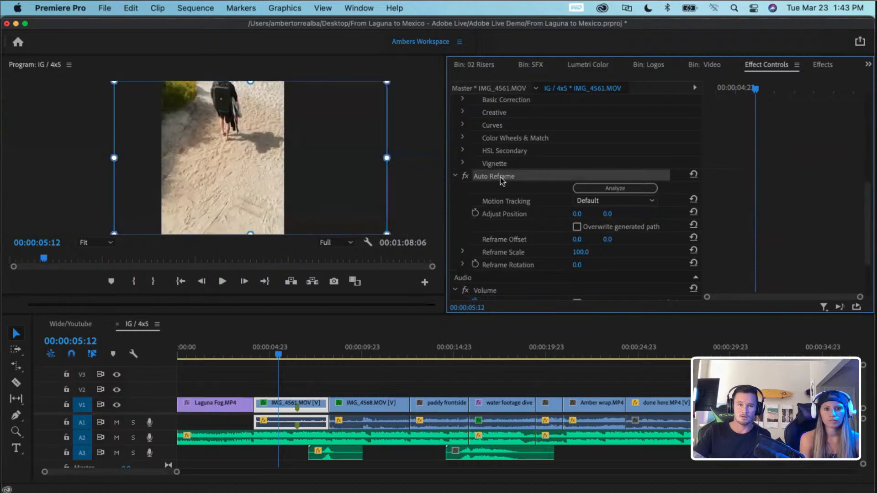
left_click(464, 177)
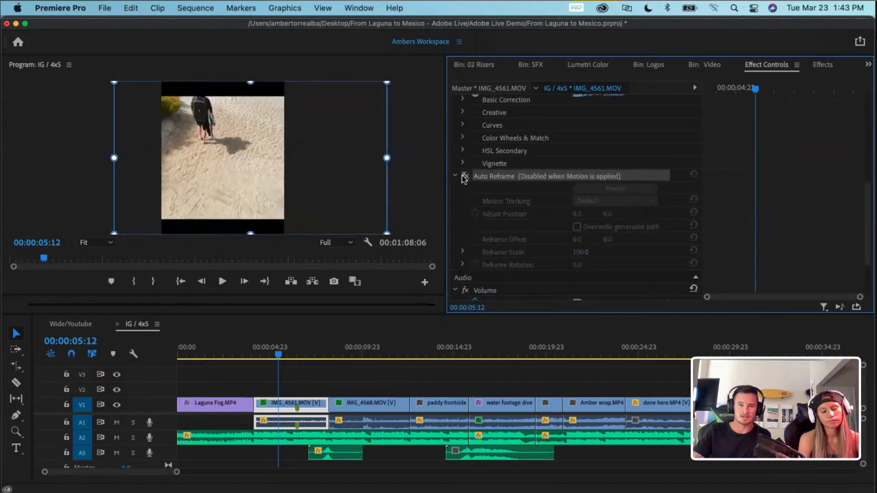
left_click(464, 177)
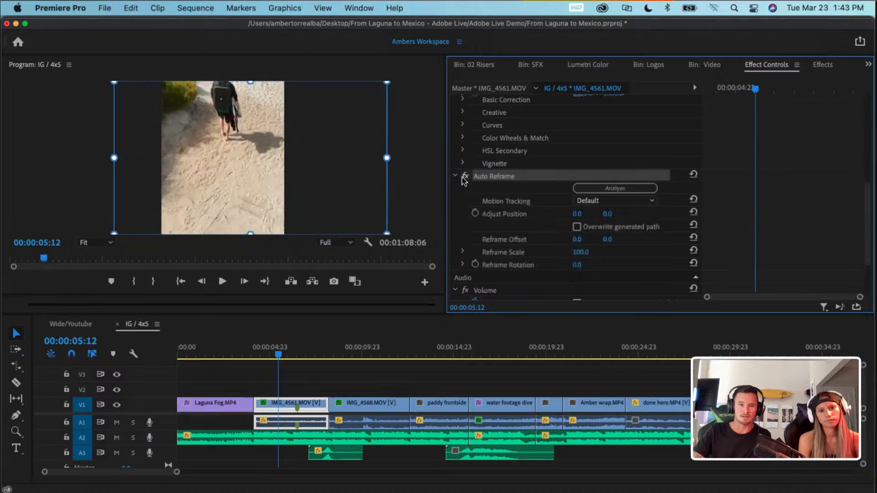
- Mark the IMG_4561 clip's range with in and out points and render its video preview
left_click_drag(259, 355, 245, 356)
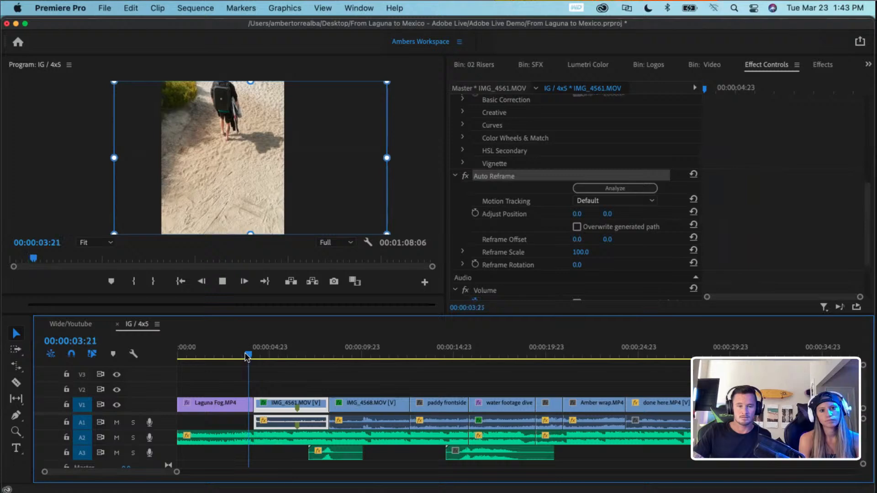
key("space")
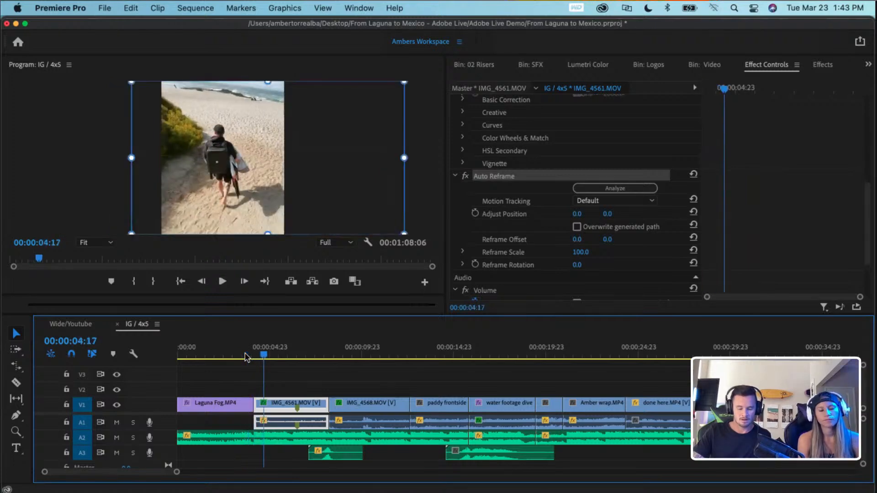
key("x")
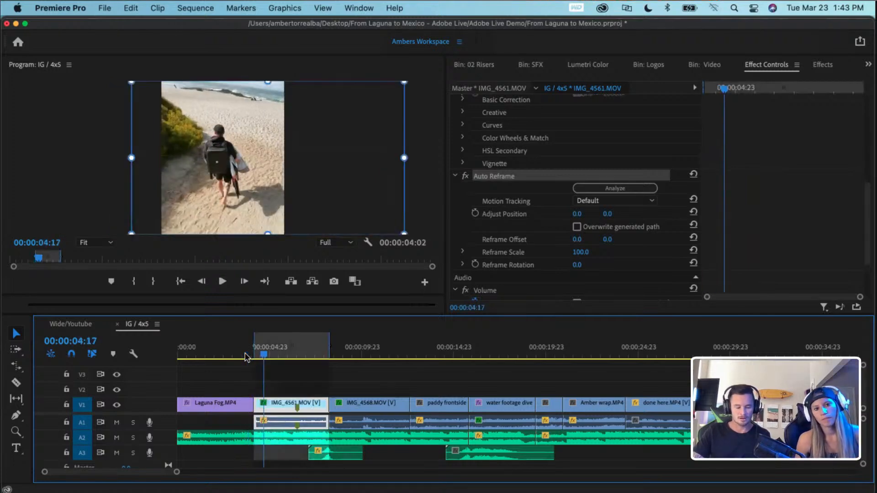
key("Return")
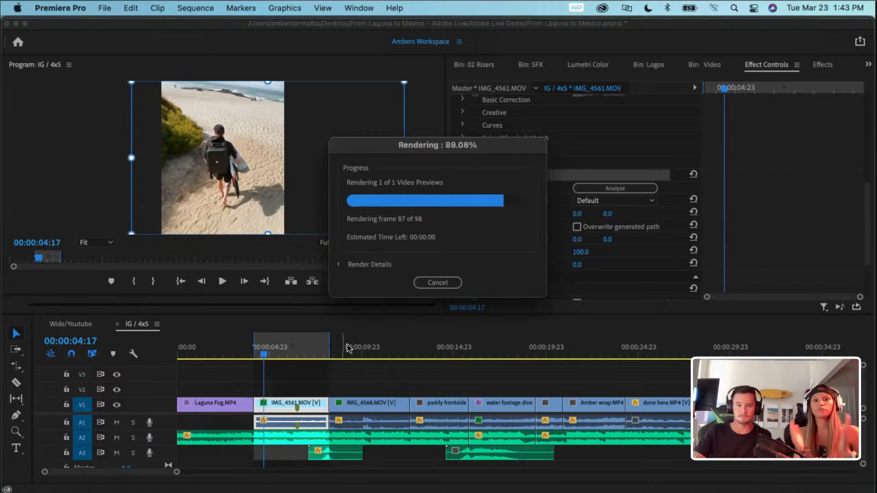
- Play back the rendered IMG_4561 clip from just before its start into the IMG_4568 clip to check the reframing
key("space")
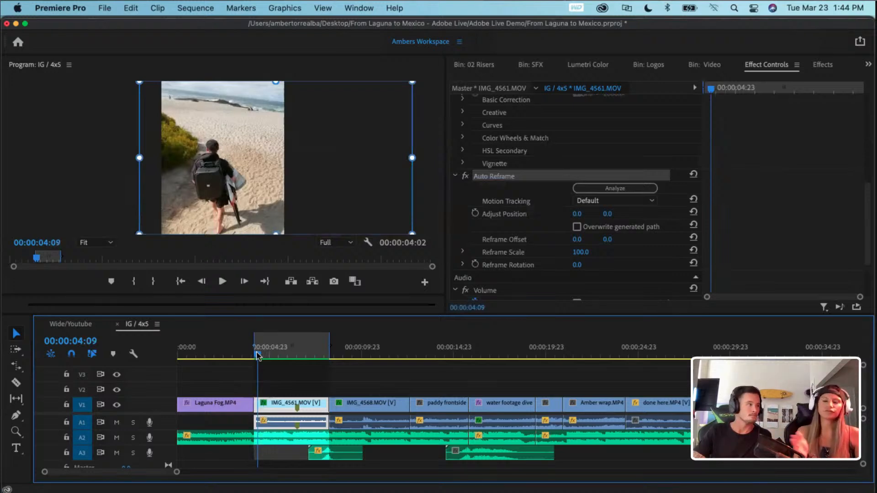
left_click_drag(257, 356, 237, 356)
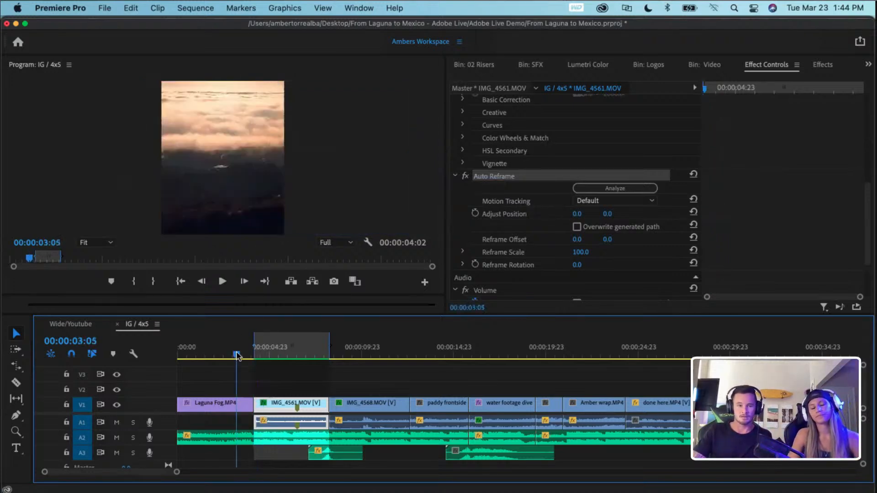
key("space")
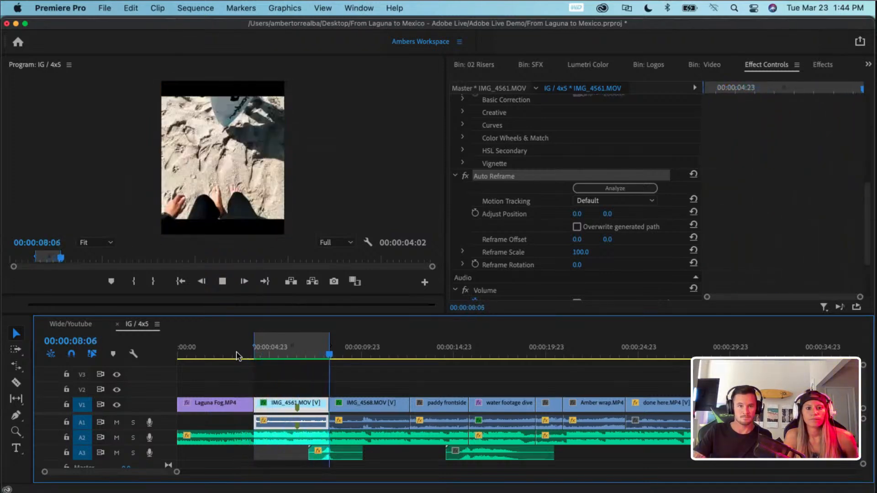
key("space")
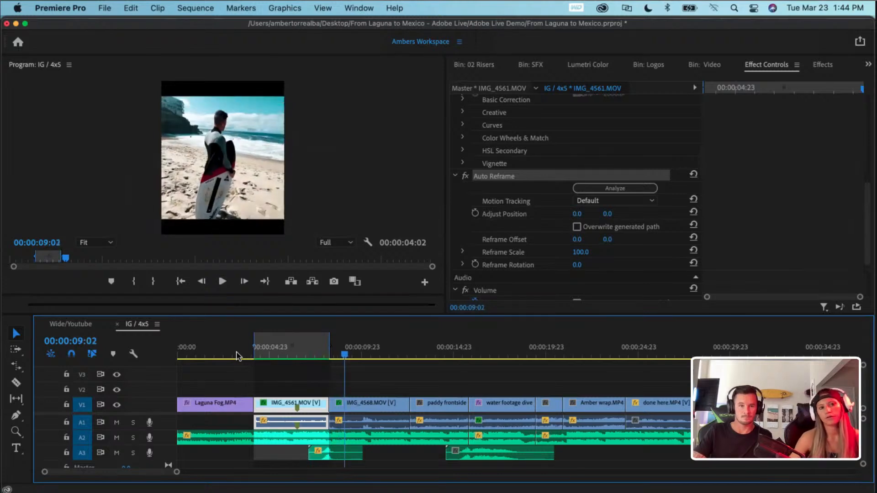
left_click_drag(346, 357, 347, 356)
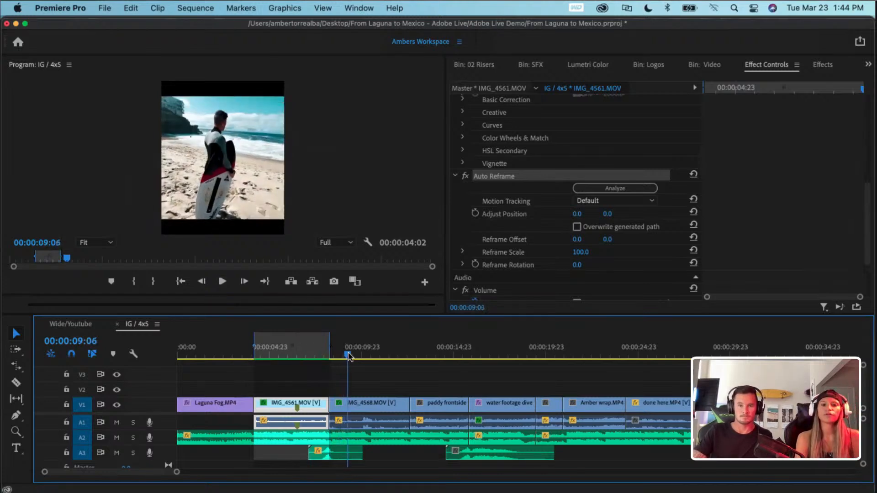
- Try to apply the Auto Reframe effect to the IMG_4568 clip
left_click(360, 408)
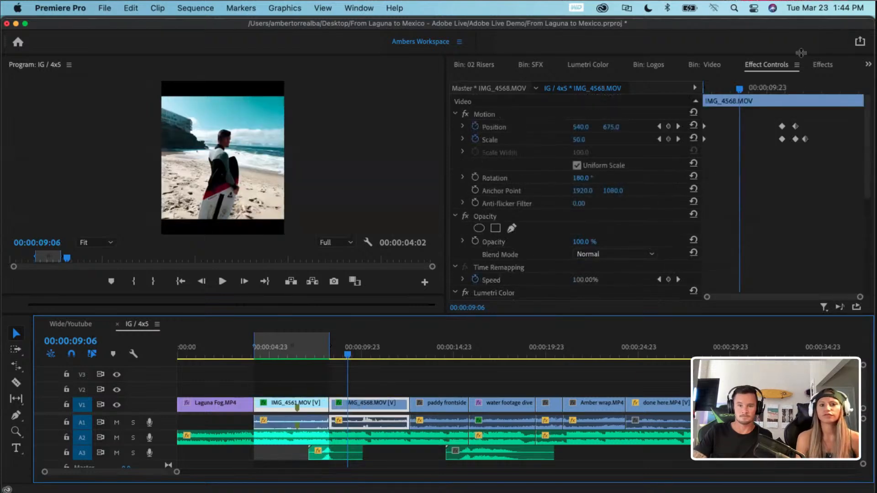
left_click(817, 66)
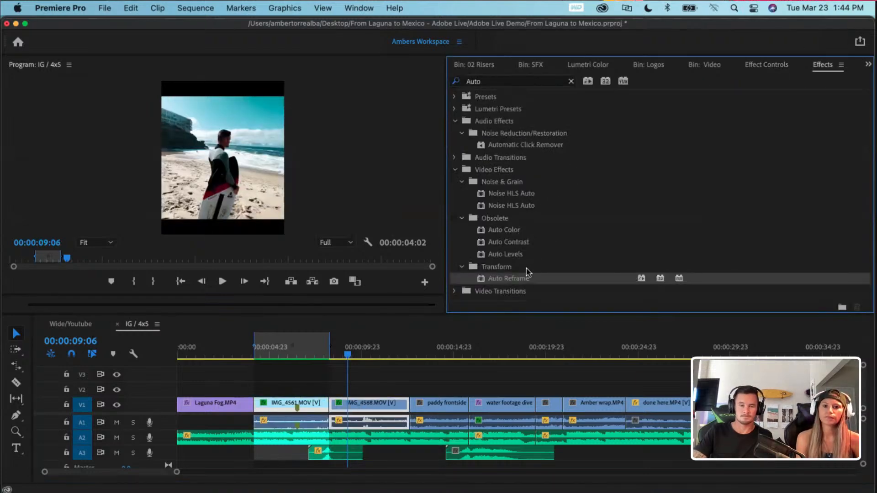
left_click_drag(524, 280, 377, 406)
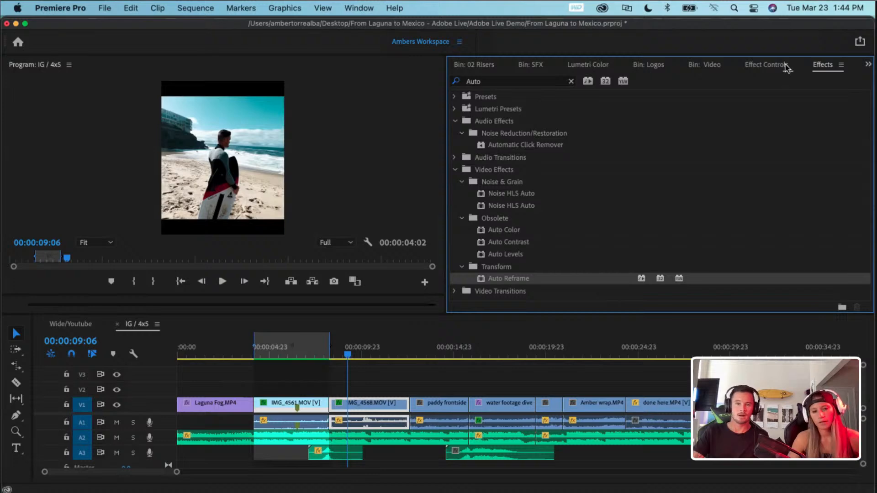
- Try scaling the IMG_4568 clip to 65 at 00:00:09:06, check the framing and delete the extra Scale keyframe
left_click(766, 64)
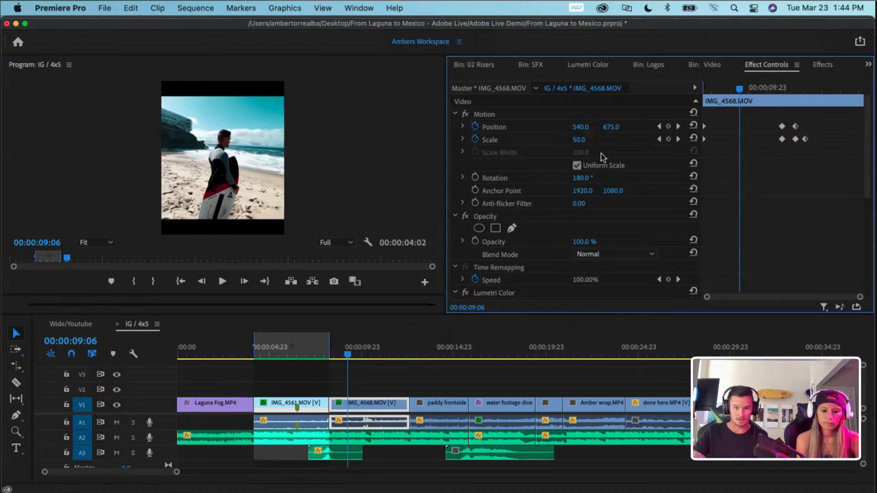
left_click_drag(578, 140, 583, 140)
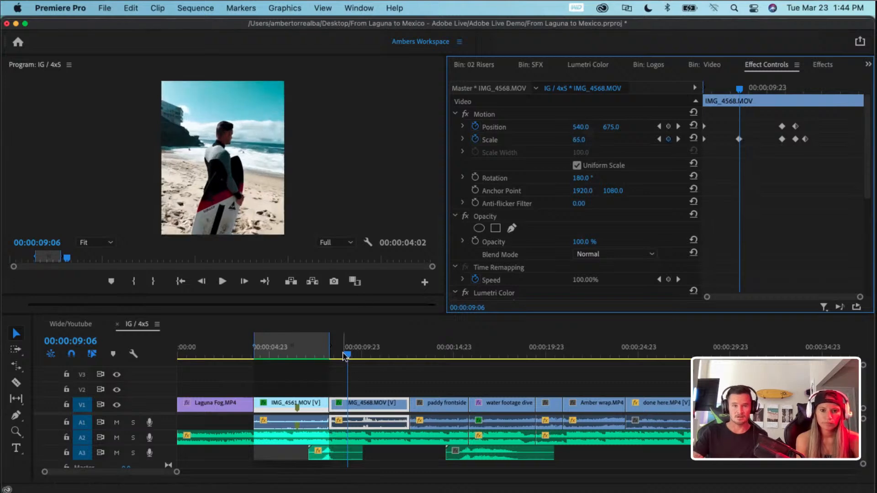
mouse_move(350, 354)
left_mouse_down()
mouse_move(381, 354)
mouse_move(352, 356)
mouse_move(374, 356)
mouse_move(359, 357)
left_mouse_up()
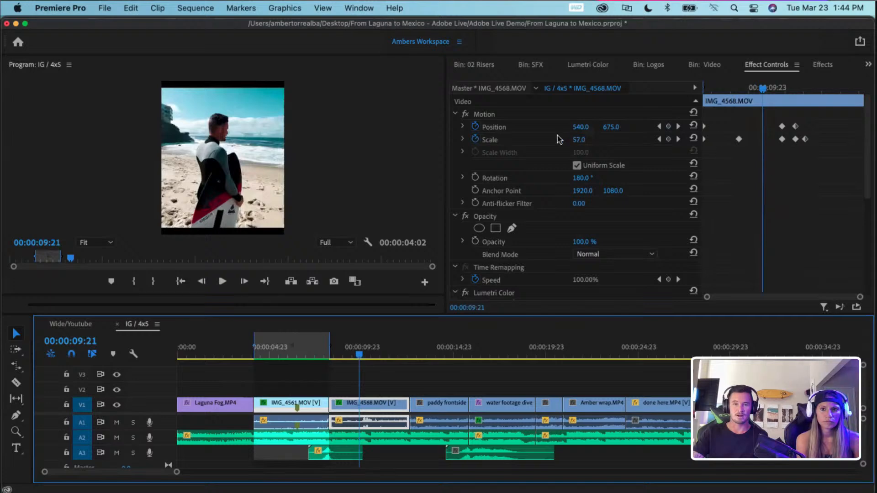
left_click(739, 139)
key("Delete")
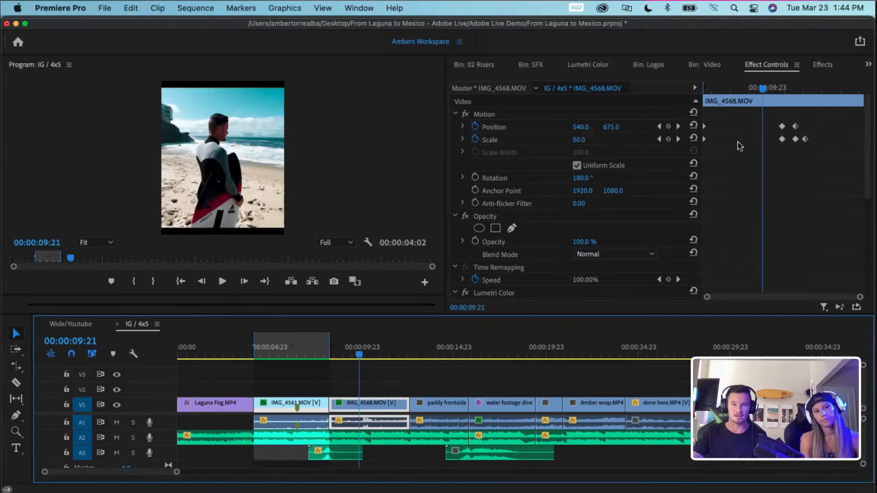
left_click_drag(762, 87, 751, 93)
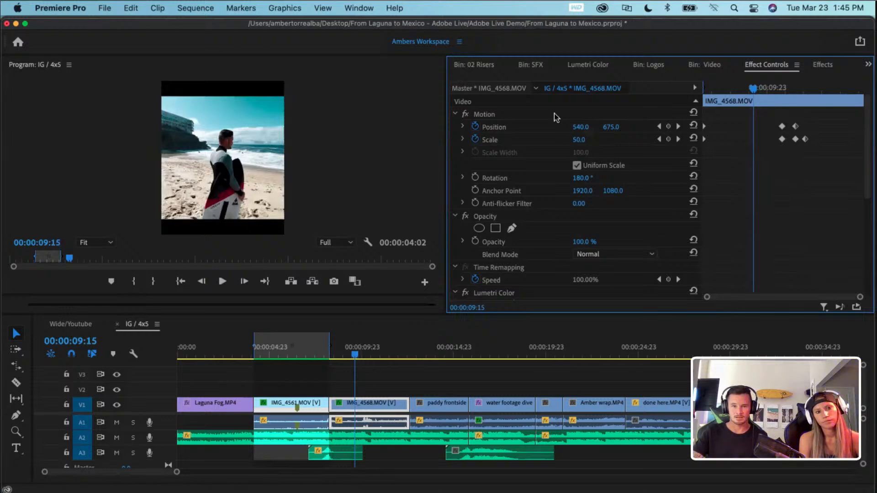
- Create a new 1080 by 1350 adjustment layer at 23.976 fps with square pixels in the project
scroll(611, 65, "up", 7)
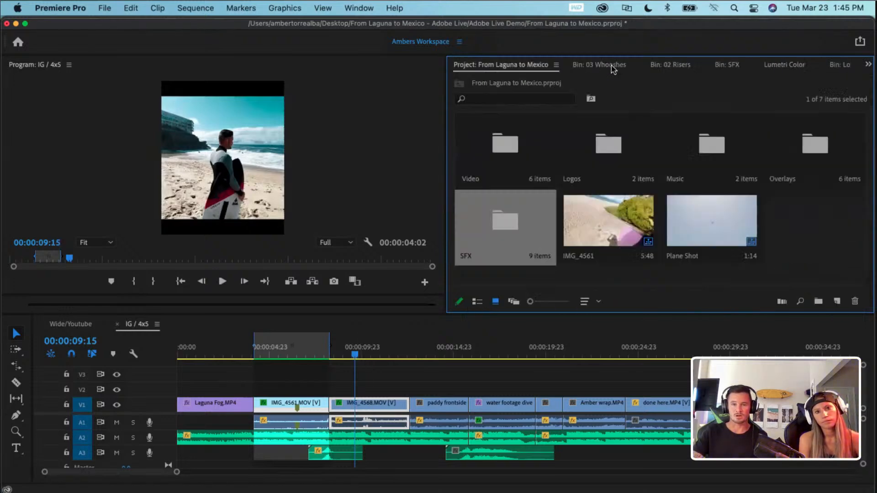
left_click(809, 245)
right_click(809, 244)
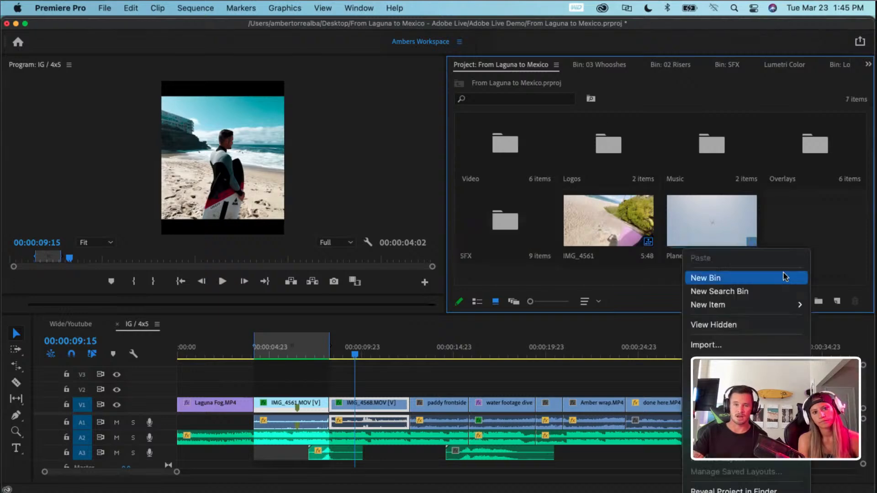
mouse_move(783, 303)
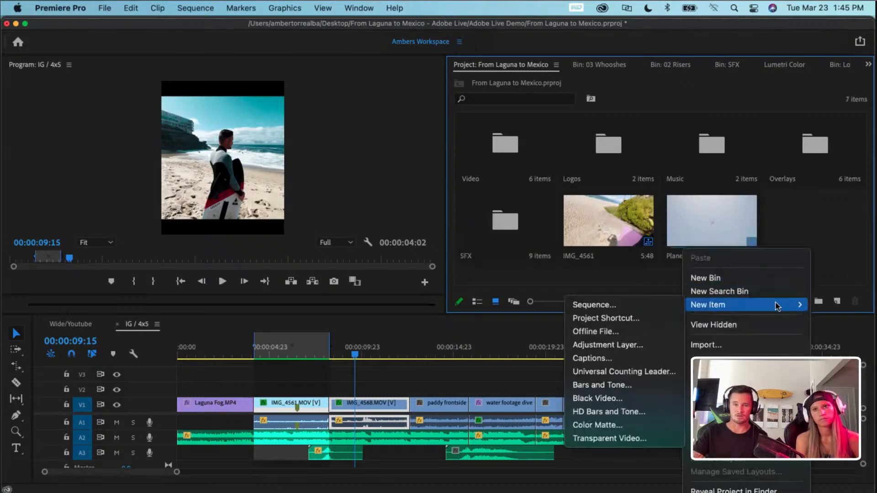
left_click(653, 344)
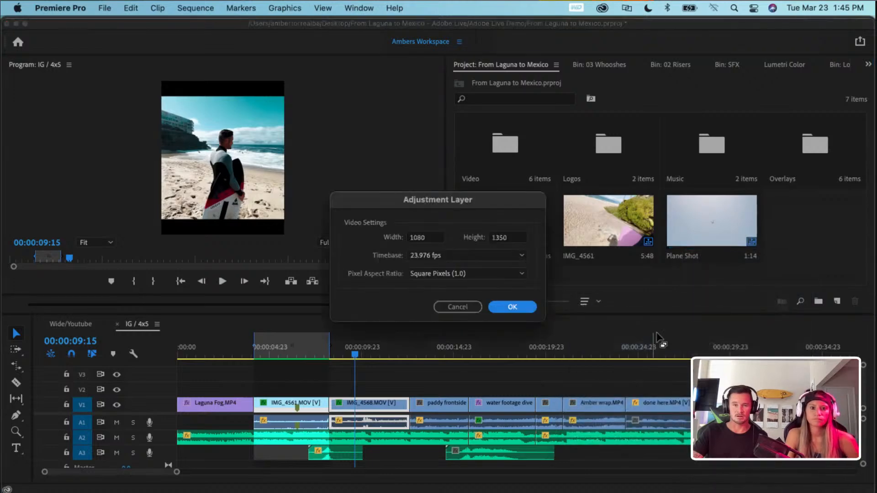
left_click(520, 311)
- Place the adjustment layer on V2 above the IMG_4568 clip and trim its end to match that clip
left_click_drag(812, 225, 716, 269)
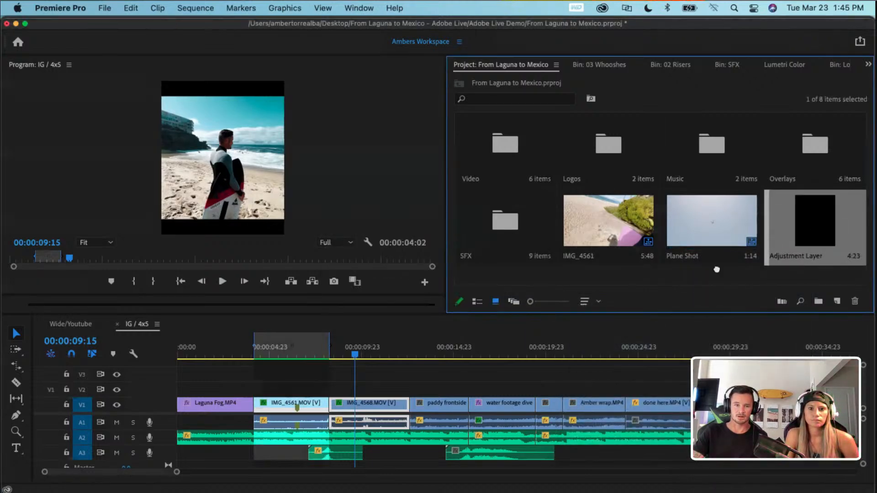
left_click_drag(501, 346, 337, 392)
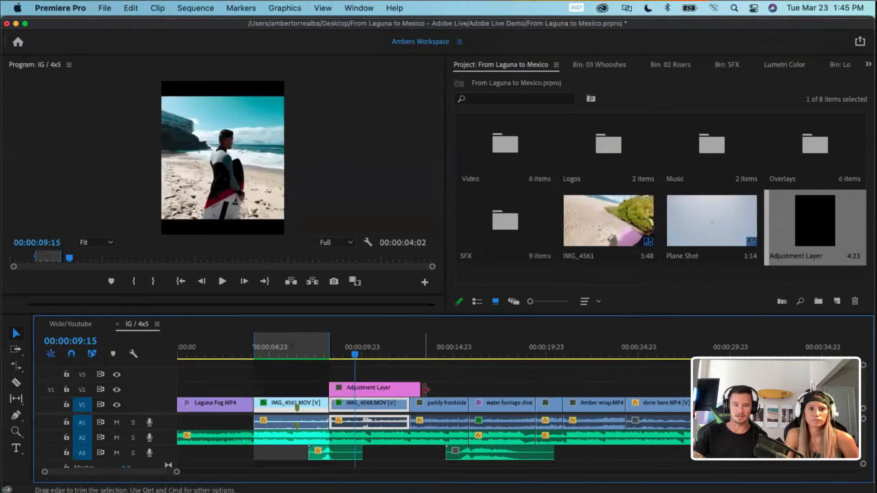
left_click_drag(418, 389, 409, 389)
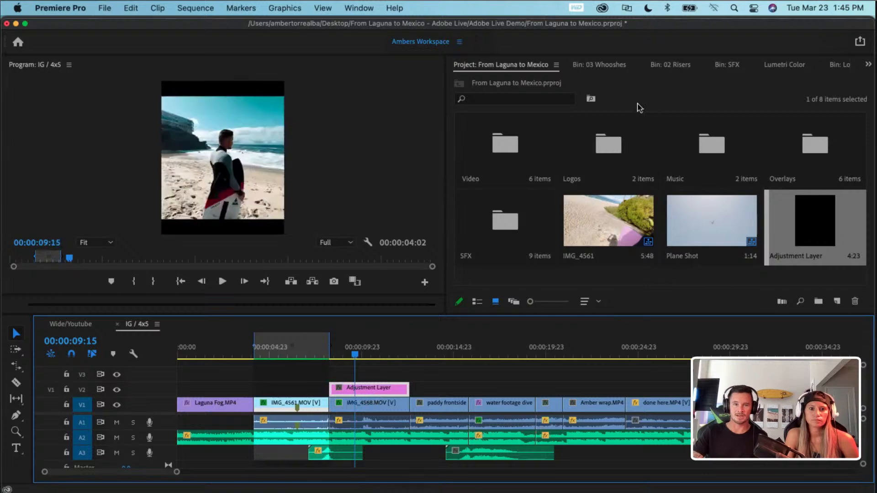
- Try enlarging the adjustment layer with its Motion Scale and undo the change
scroll(766, 66, "down", 5)
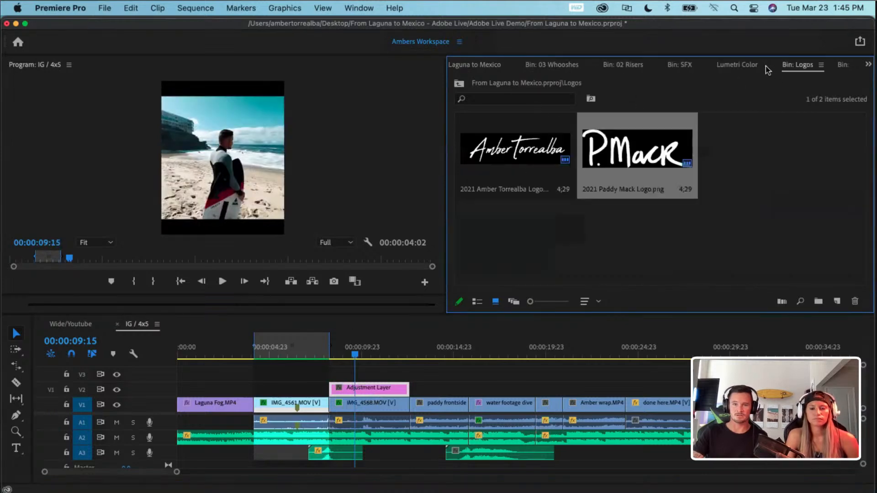
scroll(766, 66, "down", 2)
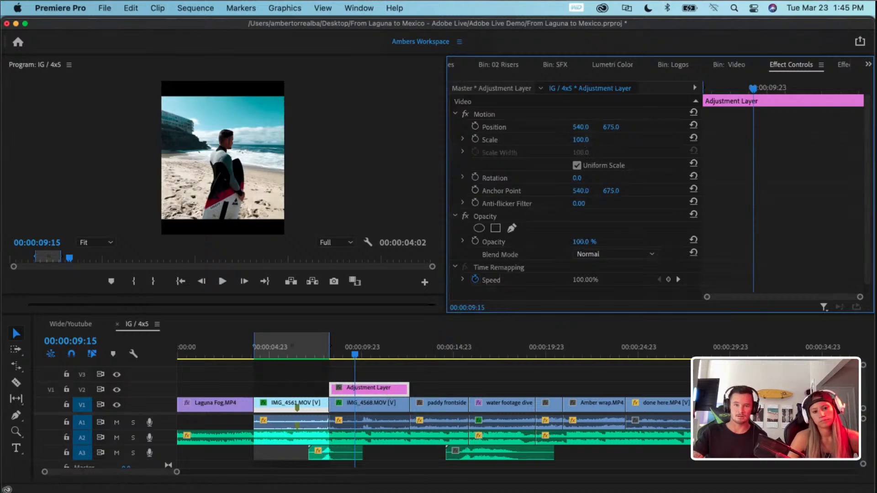
left_click_drag(581, 140, 583, 139)
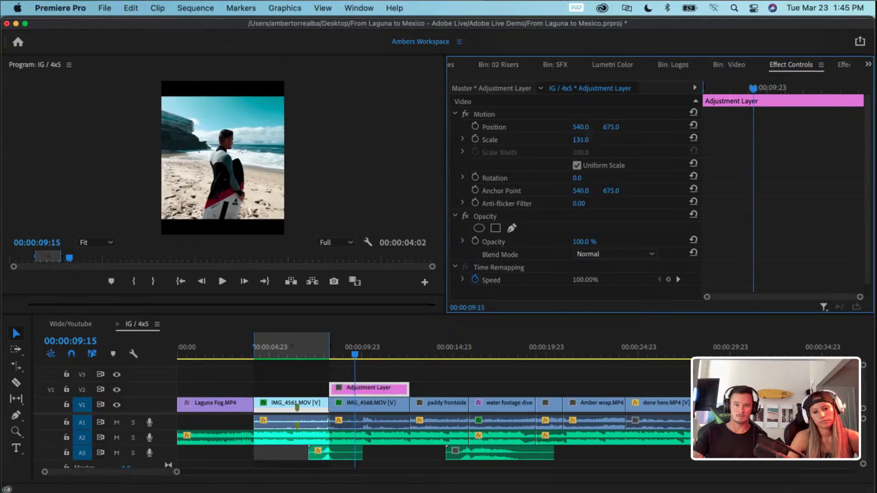
key("super+z")
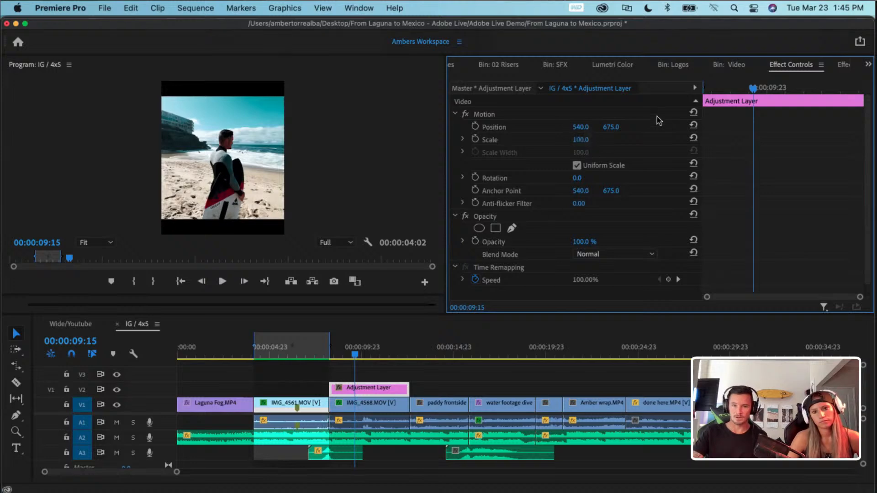
left_click(583, 140)
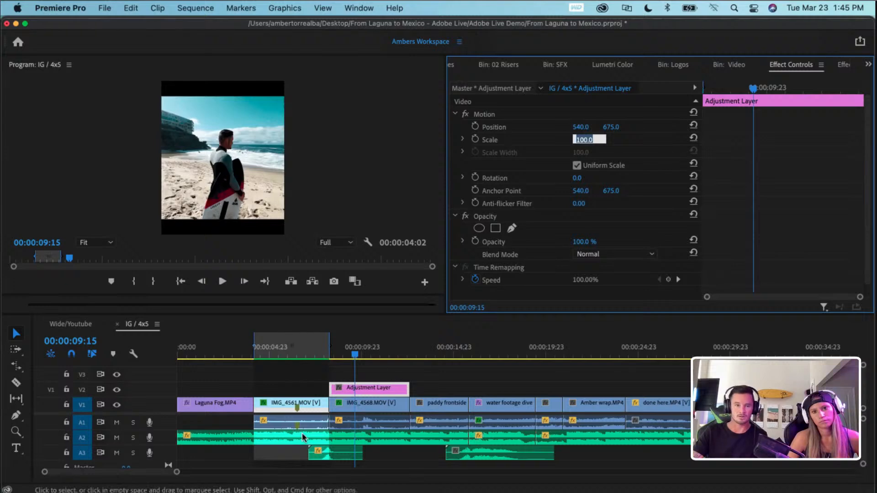
left_click(370, 405)
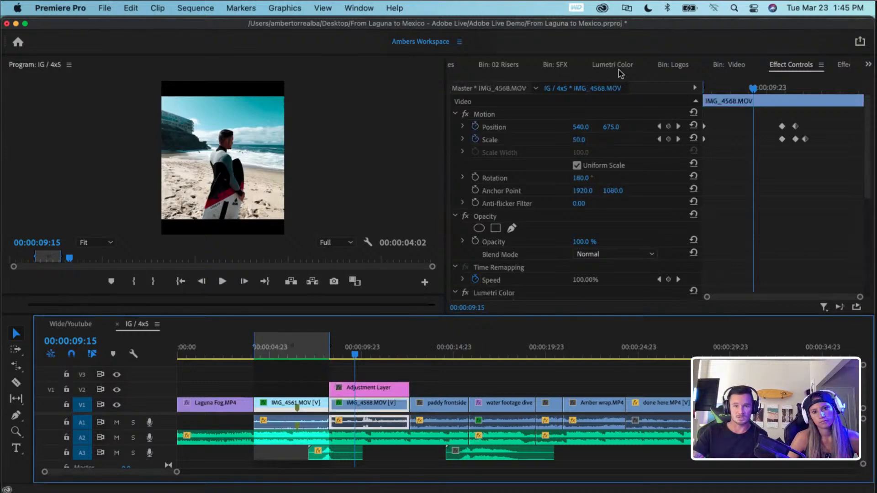
- Search the effects for "transfor" and apply the Distort group's Transform effect to the adjustment layer
left_click(844, 64)
left_click(516, 80)
type("t")
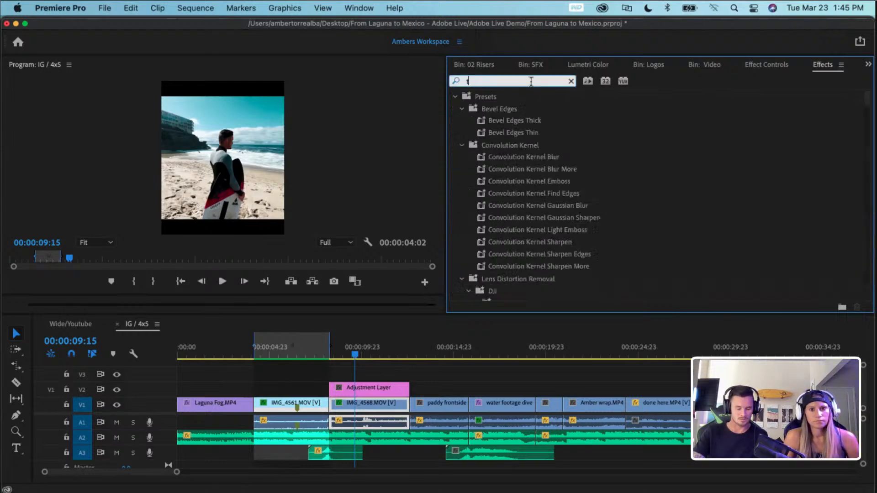
type("ransfor")
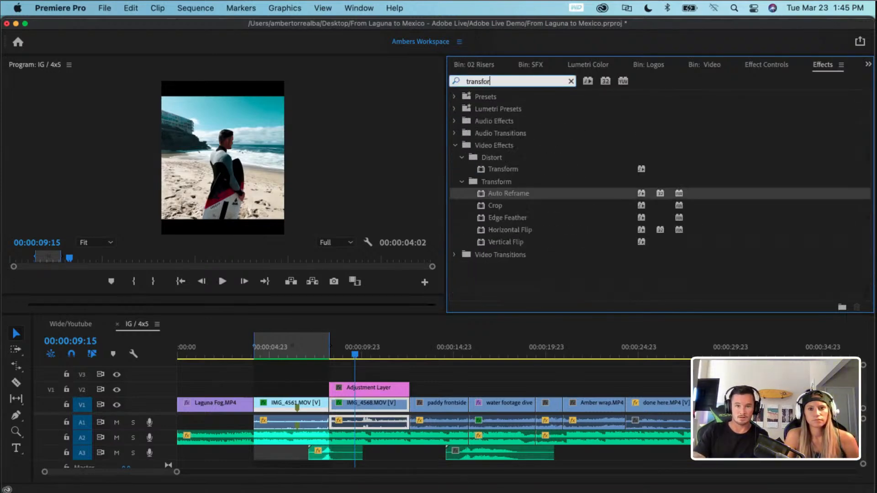
left_click(519, 183)
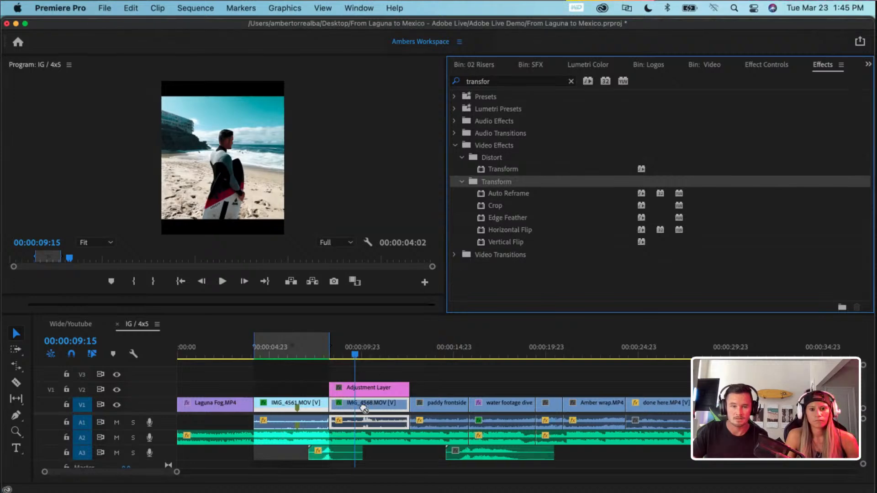
left_click(393, 390)
left_click(513, 196)
left_click(505, 208)
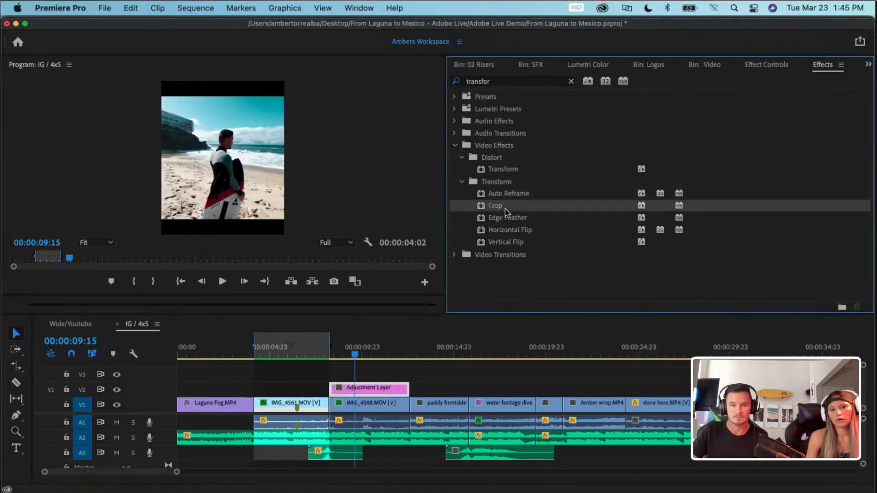
left_click(514, 231)
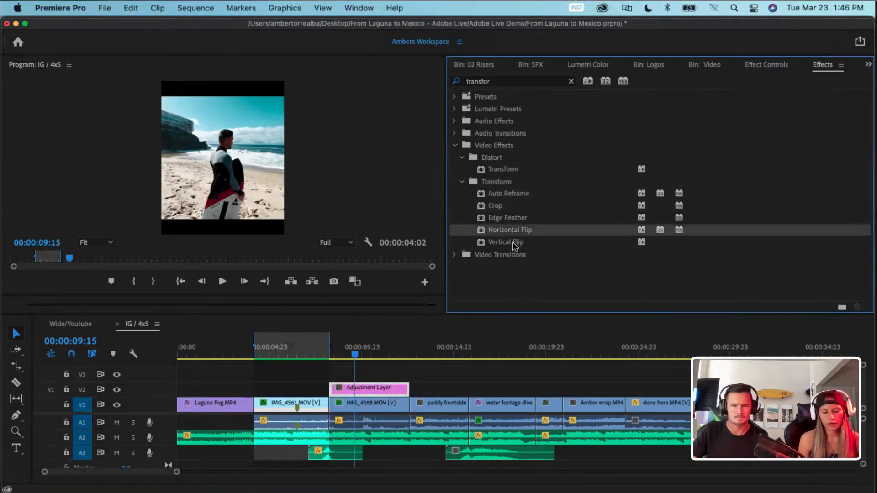
left_click(515, 243)
left_click(508, 256)
left_click(506, 194)
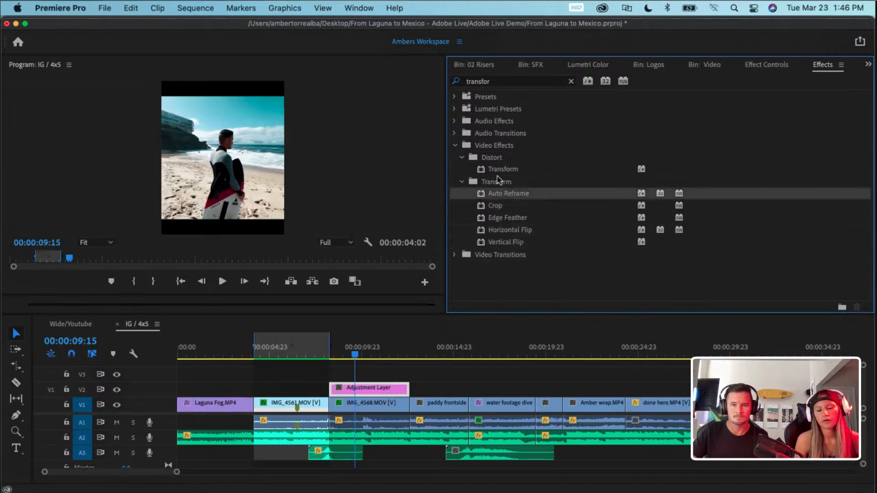
left_click_drag(494, 173, 389, 388)
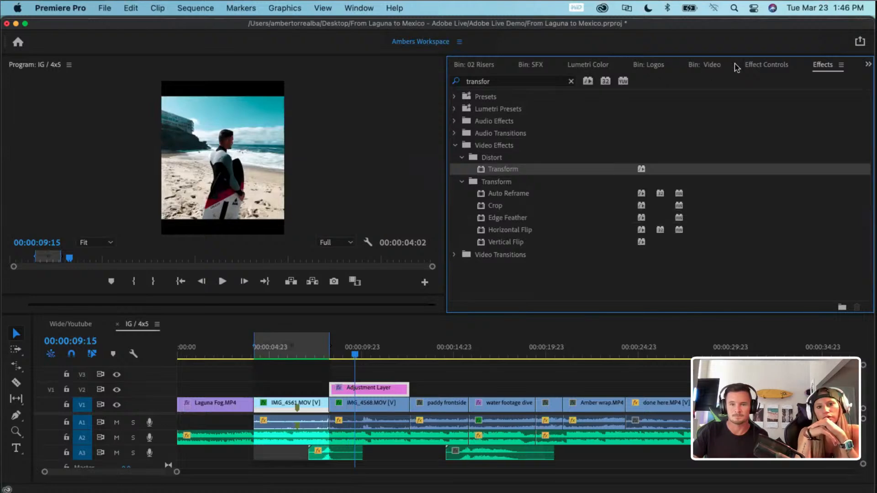
- Set the Scale of the adjustment layer's Transform effect to 123 and scrub across the IMG_4568 clip to check the framing
left_click(762, 65)
scroll(576, 269, "down", 6)
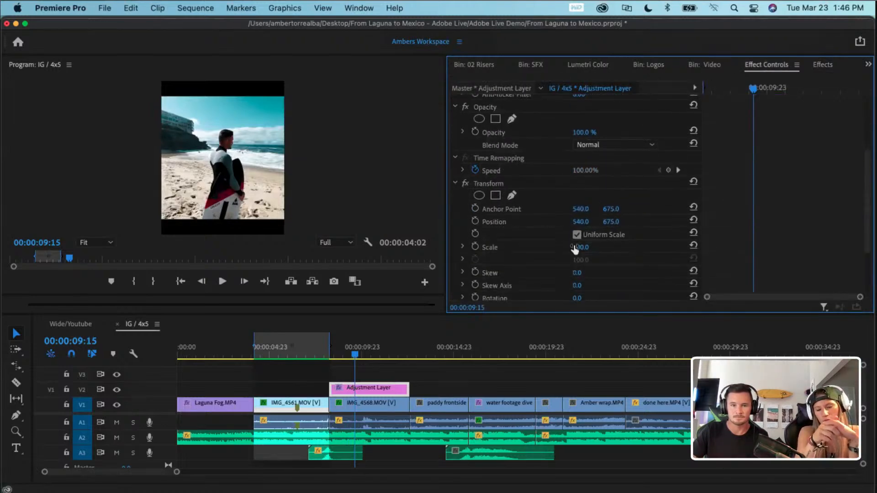
left_click_drag(580, 247, 590, 247)
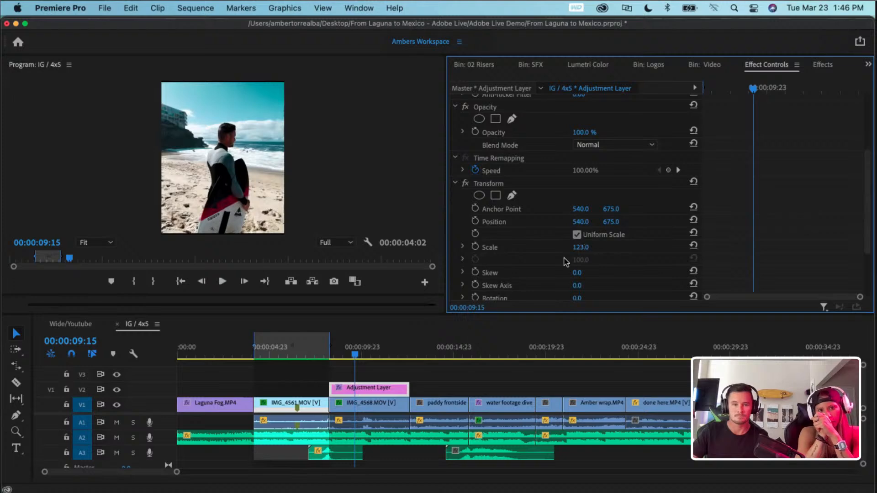
left_click_drag(350, 350, 362, 353)
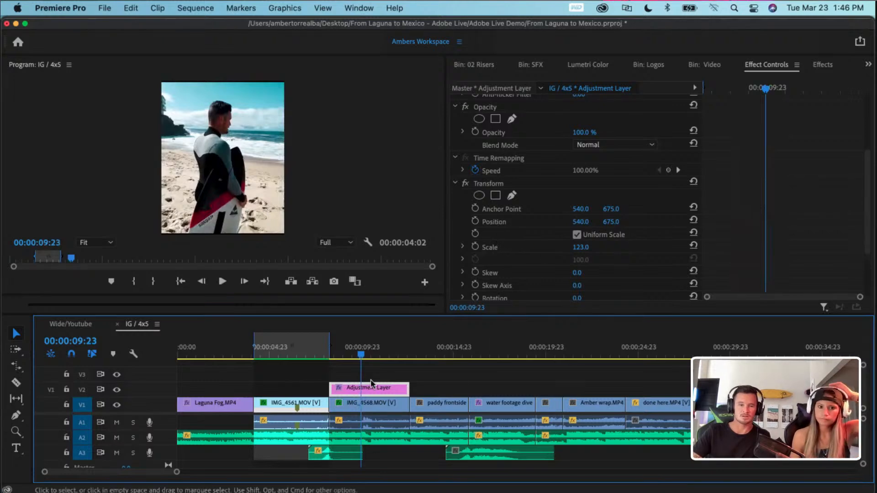
left_click_drag(361, 354, 358, 355)
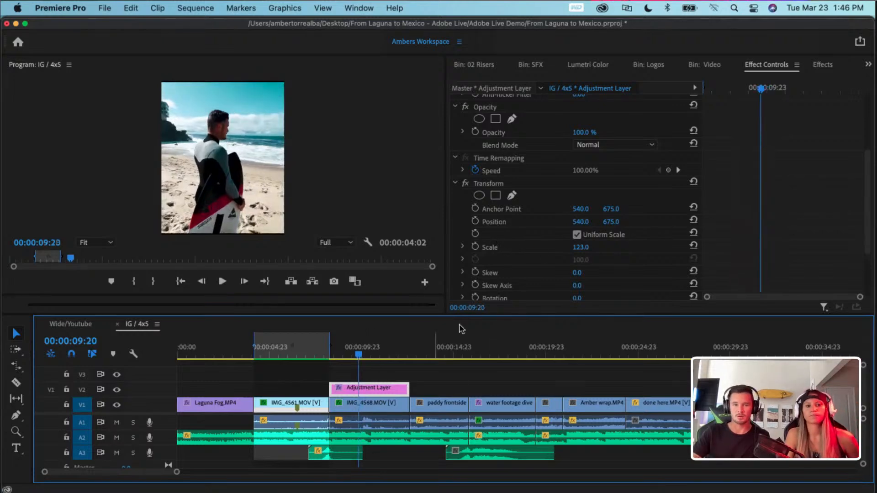
- Compare the IMG_4568 clip's Motion keyframes with the adjustment layer's settings and set the layer's Motion Scale to 120
left_click(376, 402)
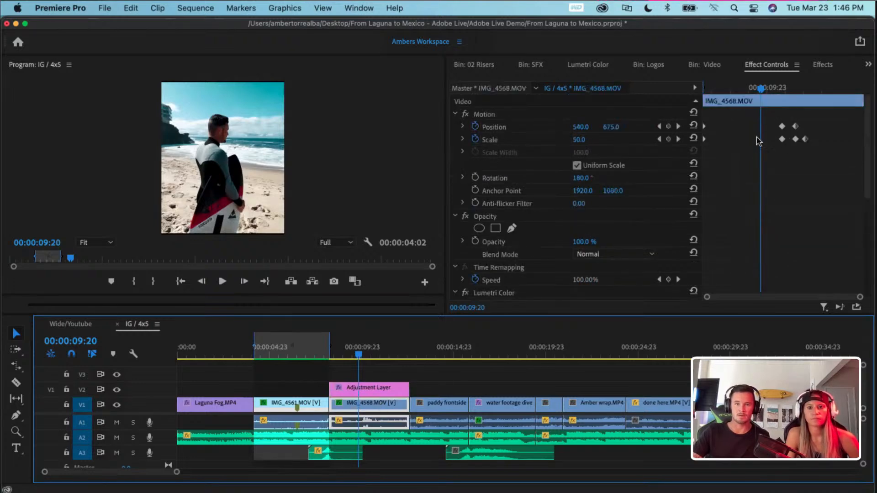
left_click(388, 388)
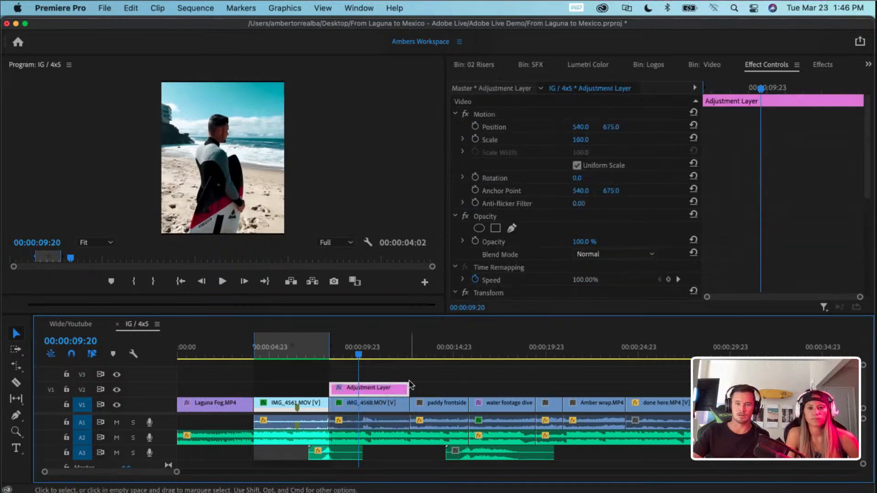
left_click_drag(581, 140, 589, 140)
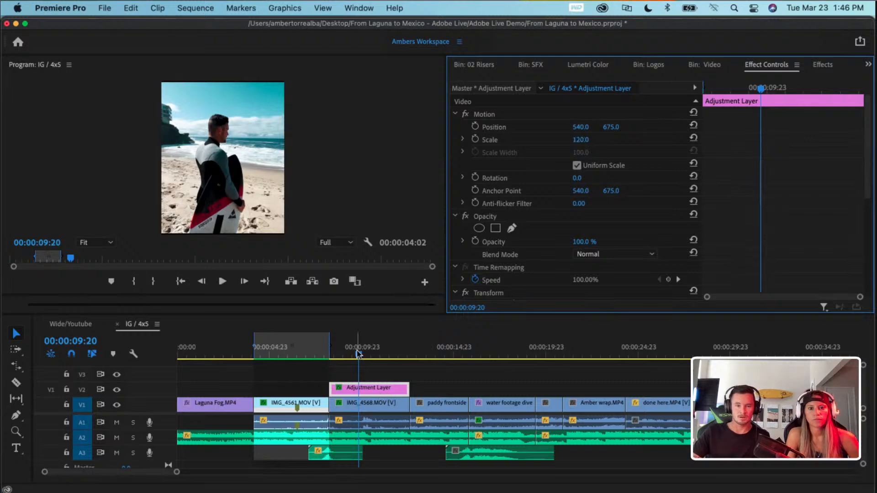
- Review the framing from the paddy frontside hack.MP4 clip through to the Amber wrap.MP4 clip
left_click_drag(357, 352, 425, 356)
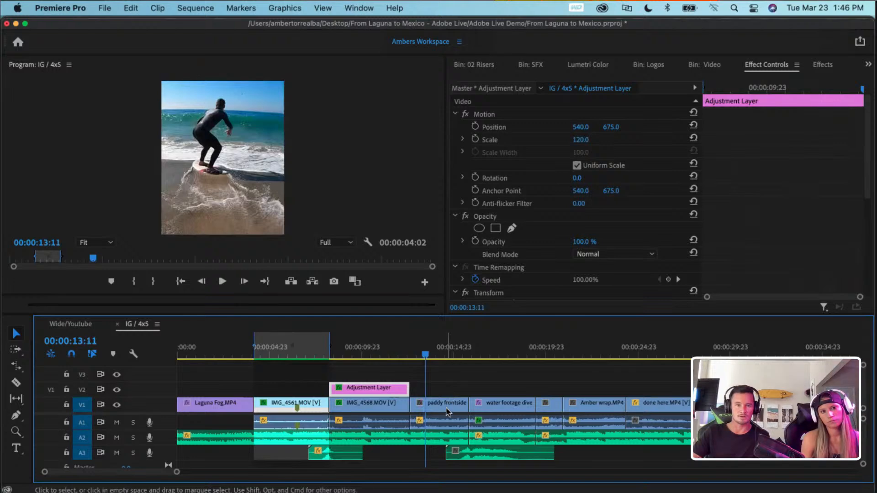
left_click(446, 406)
left_click(427, 355)
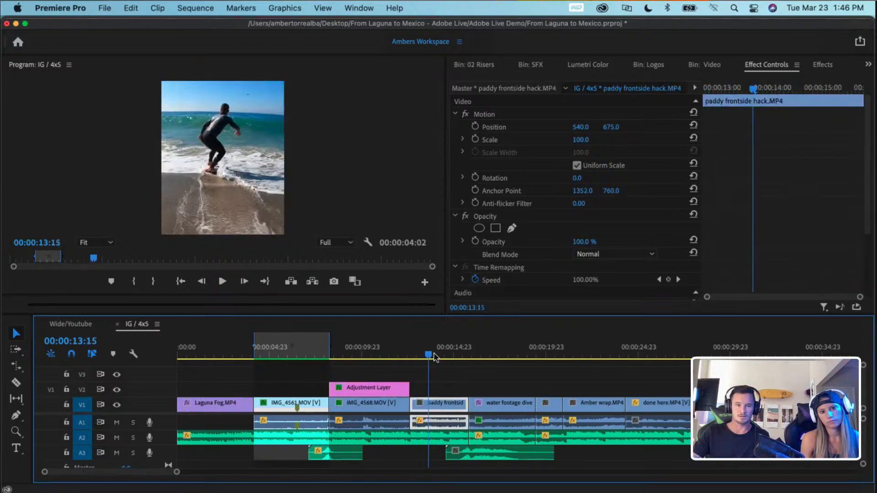
left_click_drag(434, 358, 592, 355)
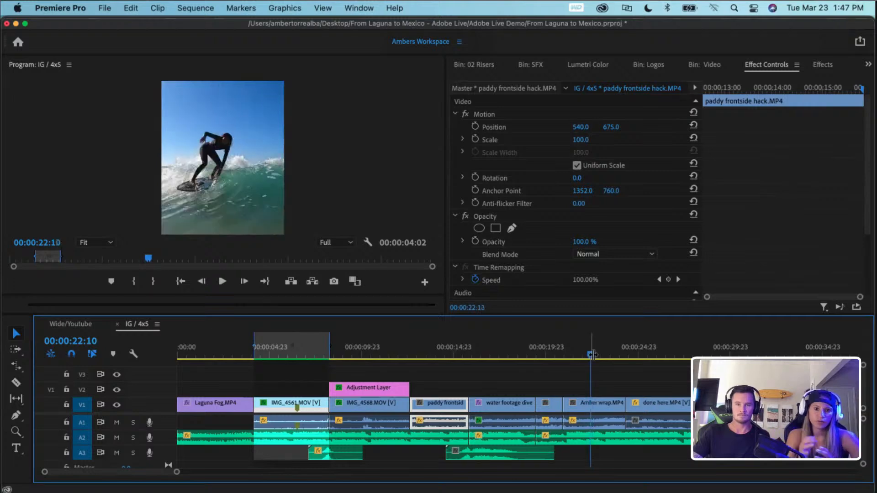
- Search the effects for "Auto" and apply Auto Reframe to the paddy frontside hack.MP4 clip
left_click(822, 66)
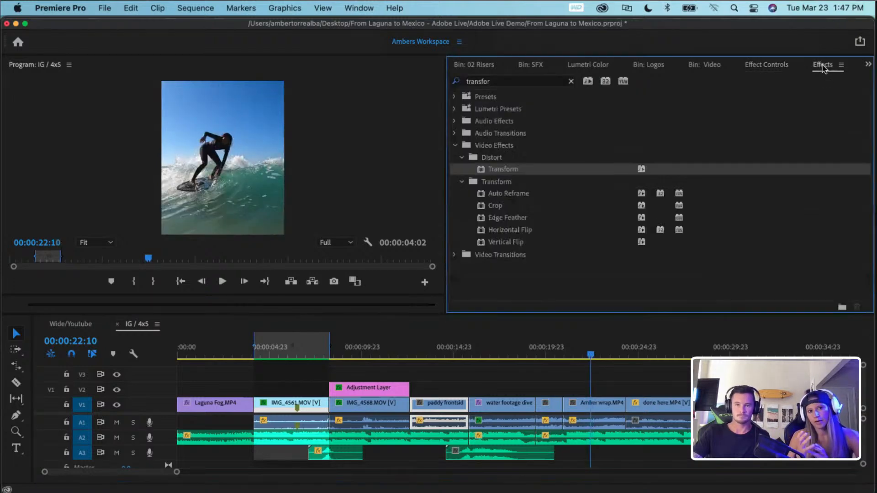
left_click(511, 81)
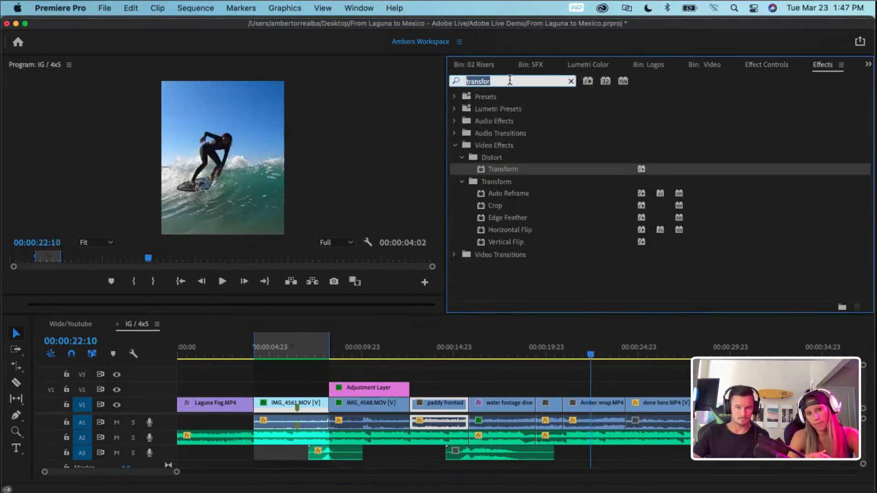
type("Auto")
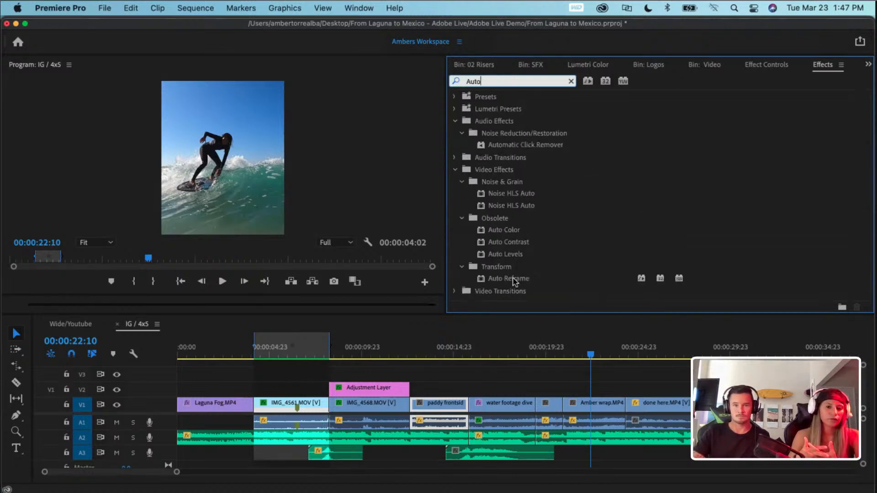
left_click_drag(515, 281, 442, 401)
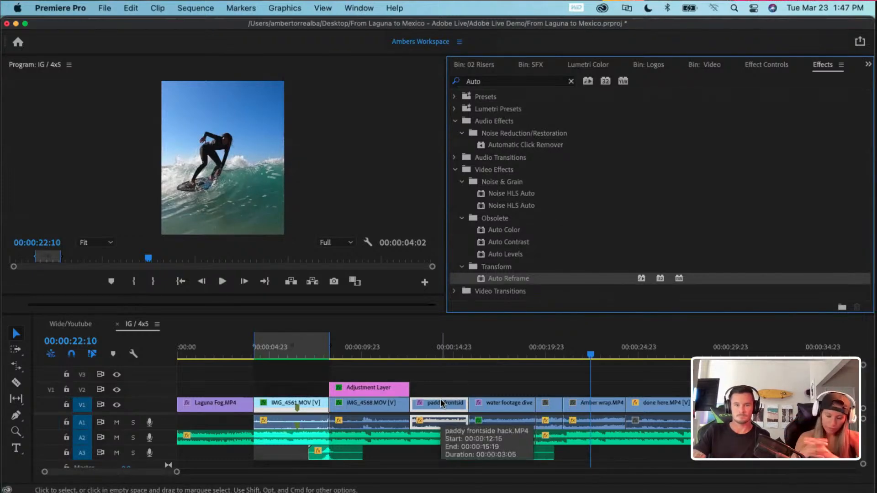
left_click(436, 355)
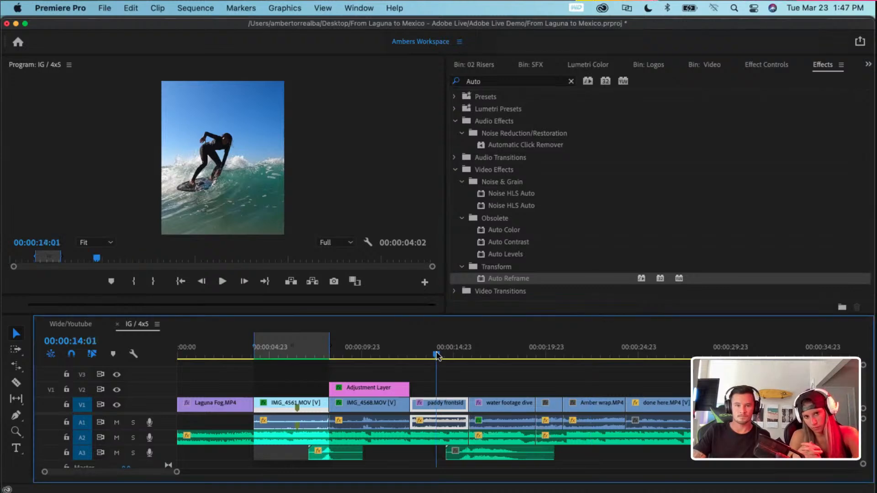
- Apply Auto Reframe to the Amber wrap.MP4 clip and scrub on into the done here.MP4 clip
left_click_drag(436, 355, 593, 356)
left_click_drag(492, 280, 600, 404)
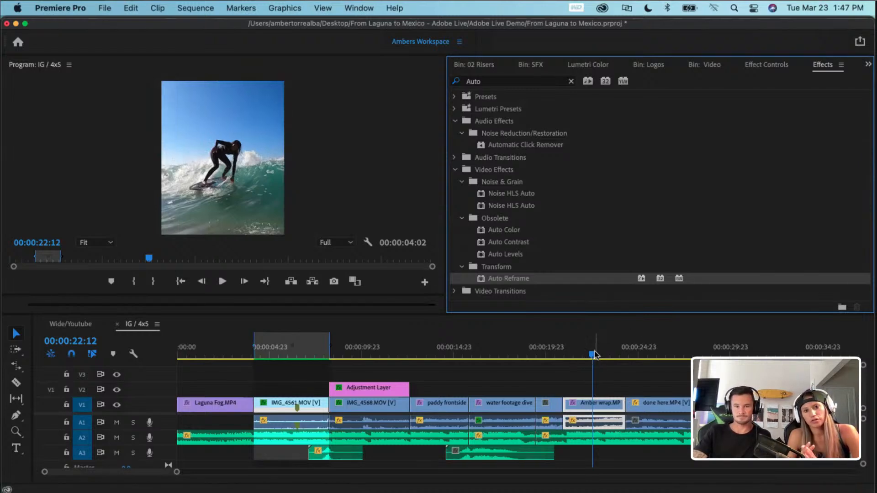
left_click_drag(593, 353, 657, 349)
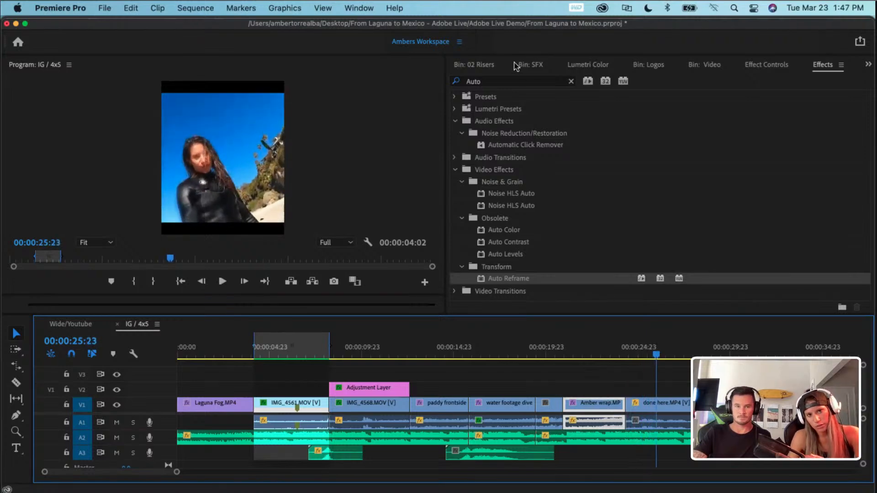
- Enable Motion in place of Auto Reframe on the Amber wrap.MP4 clip, and undo its 125 Scale change
left_click(767, 66)
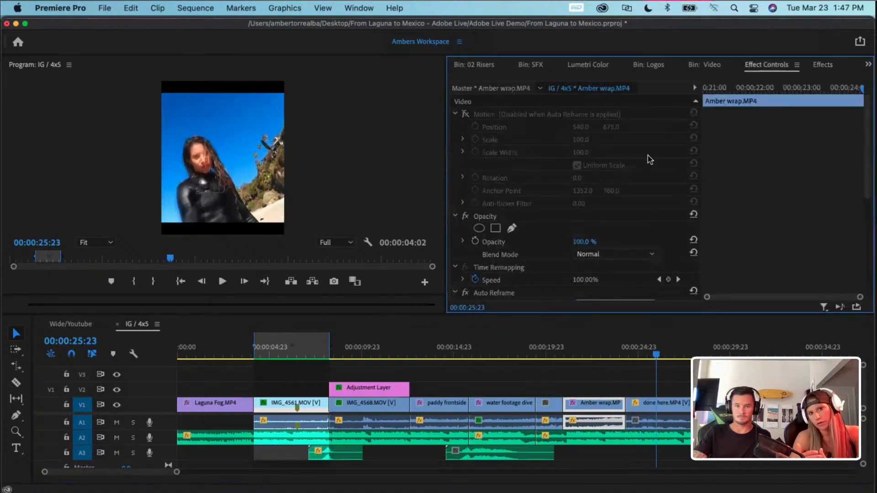
left_click(465, 114)
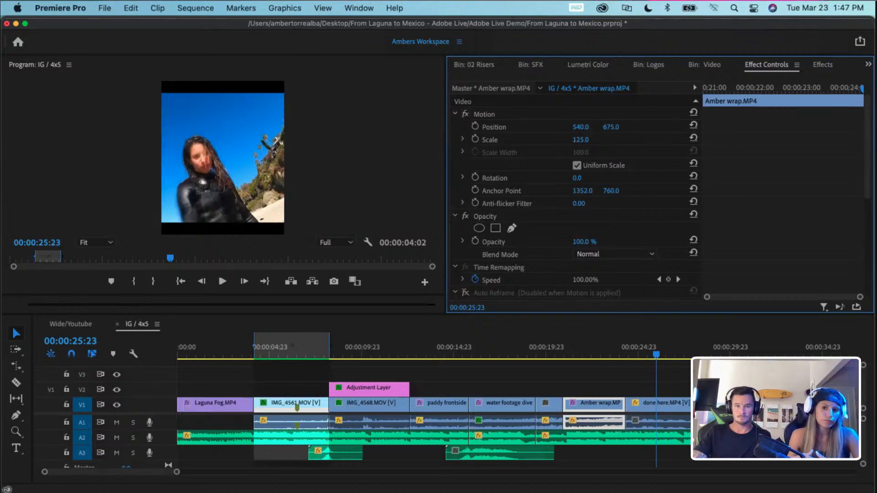
key("super+z")
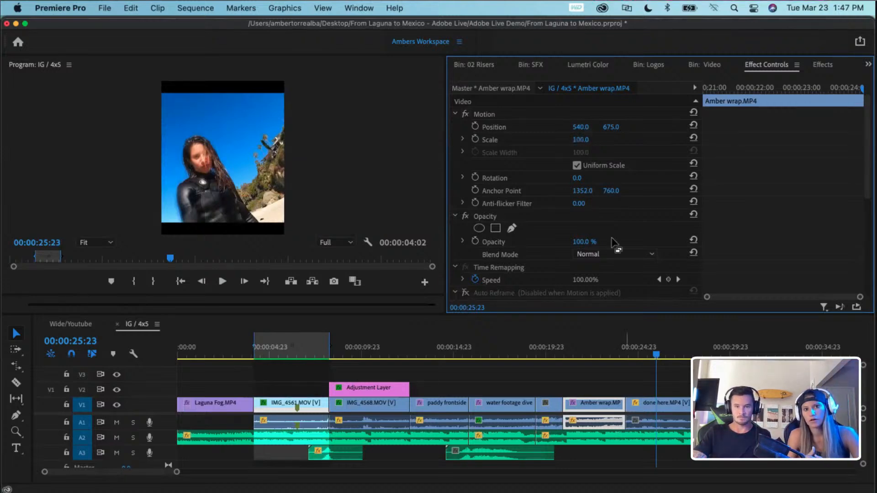
- Set the done here.MP4 clip's Motion Scale to 88.9 so it fills the frame, and return to the Amber wrap.MP4 clip
left_click(656, 410)
left_click_drag(589, 140, 595, 140)
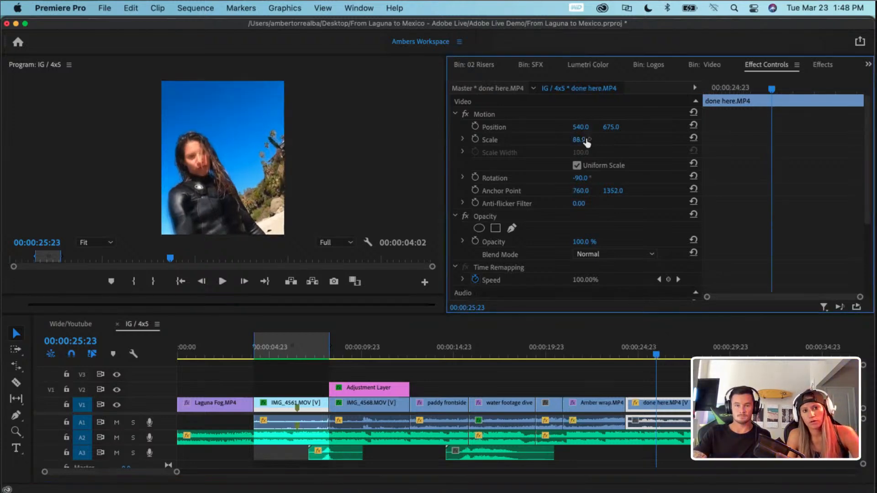
left_click(599, 355)
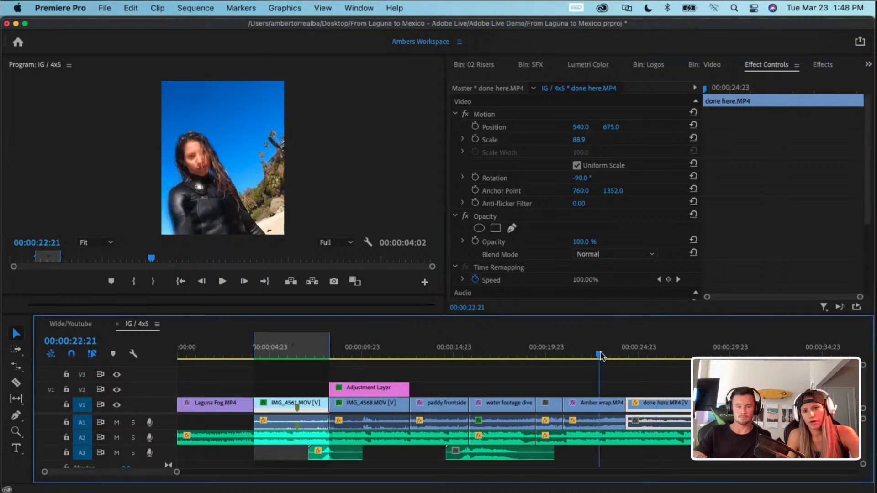
- Start a new sequence using the custom IG 4x5 preset as the base and name it TT 9x16
left_click(63, 322)
left_click(137, 324)
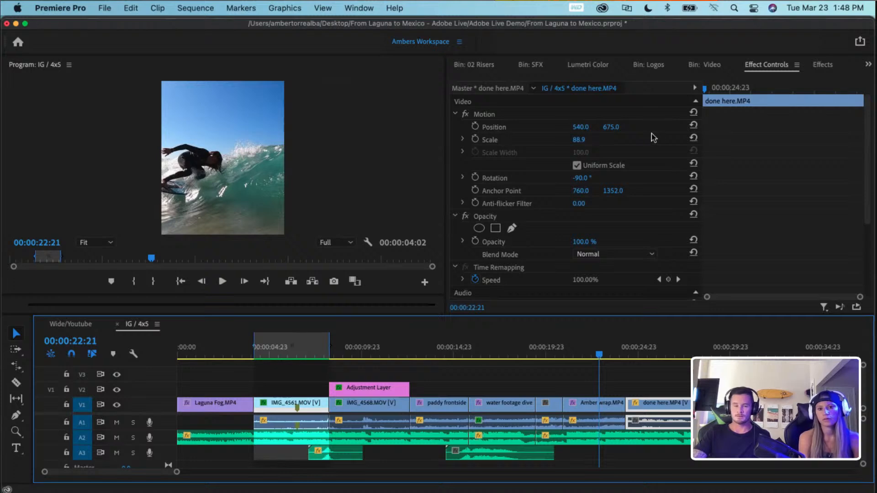
key("super+Tab")
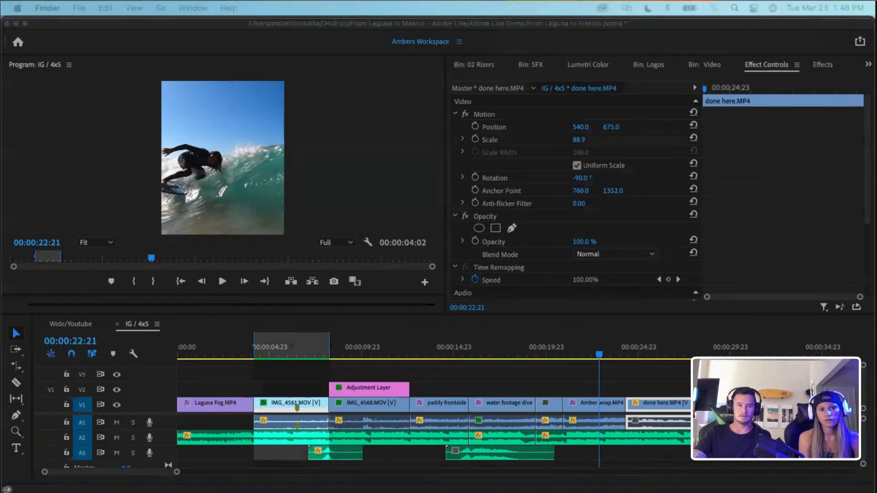
left_click(93, 31)
left_click(104, 8)
mouse_move(192, 21)
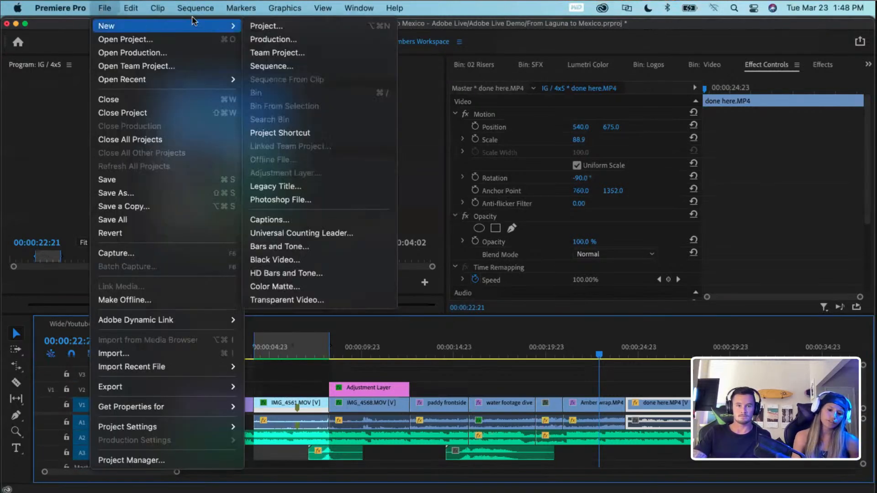
left_click(292, 66)
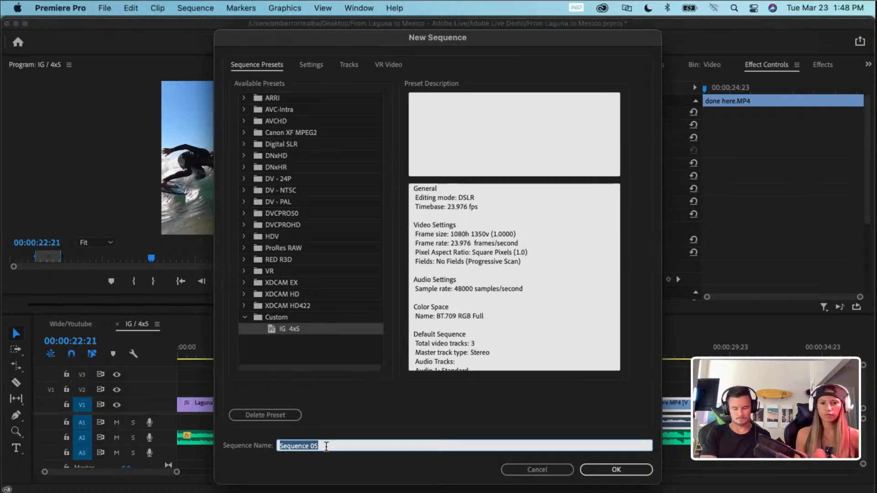
type("TT")
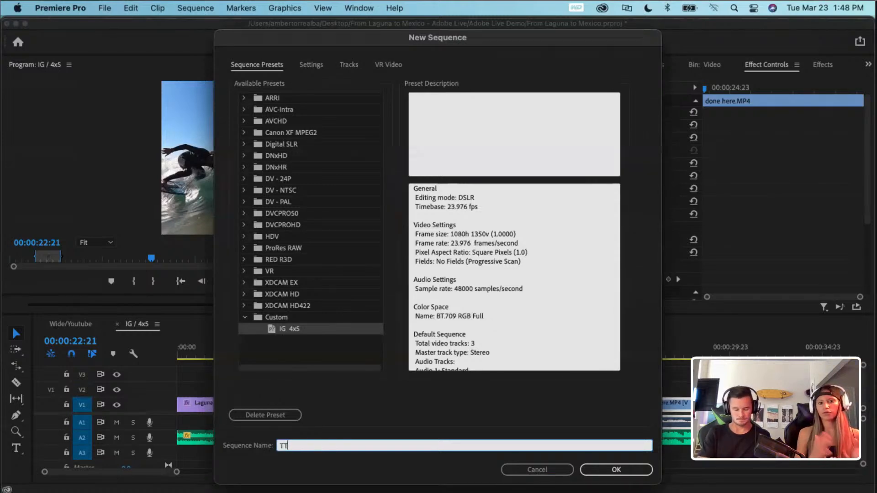
type(" S")
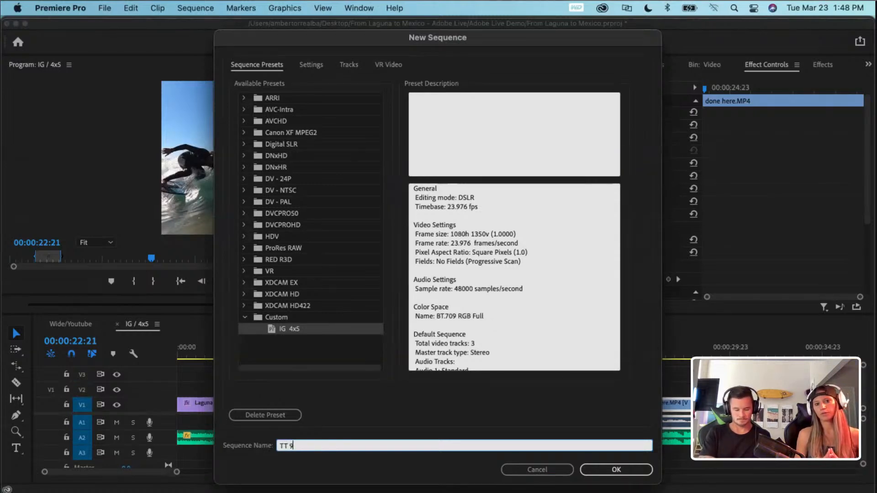
type("x16")
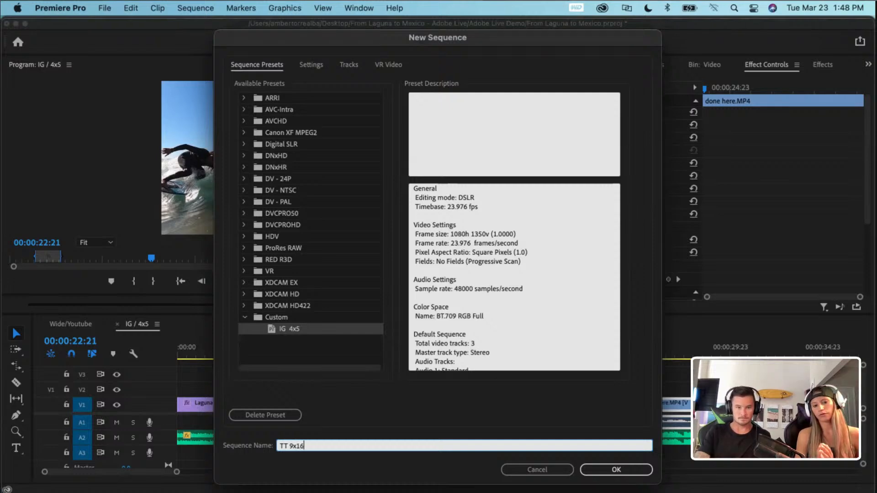
- Set the new sequence's frame size to 1080 horizontal by 1920 vertical
left_click(313, 67)
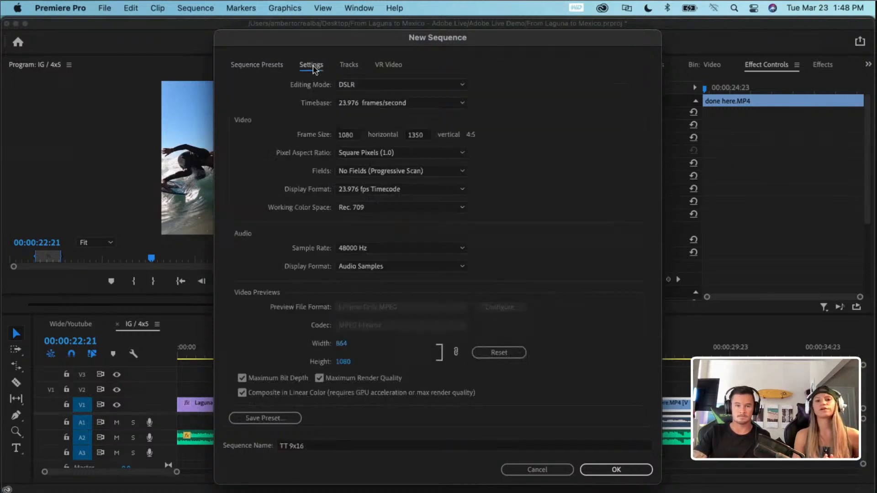
double_click(348, 136)
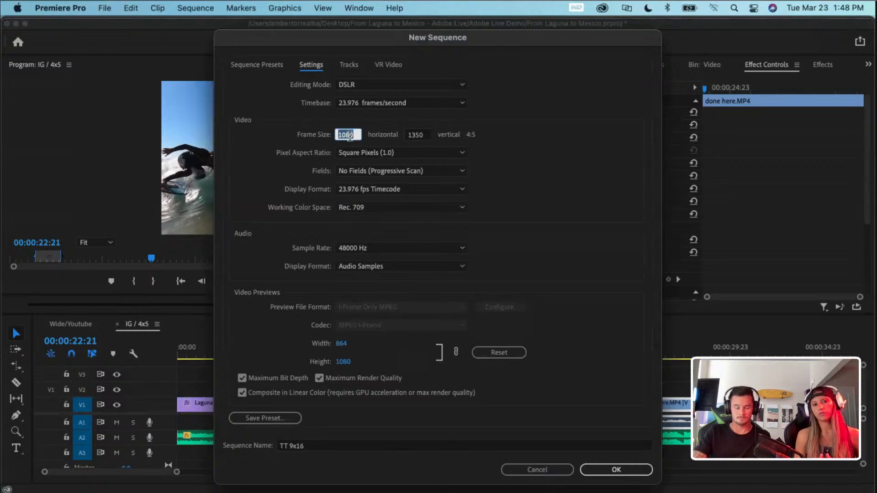
type("192")
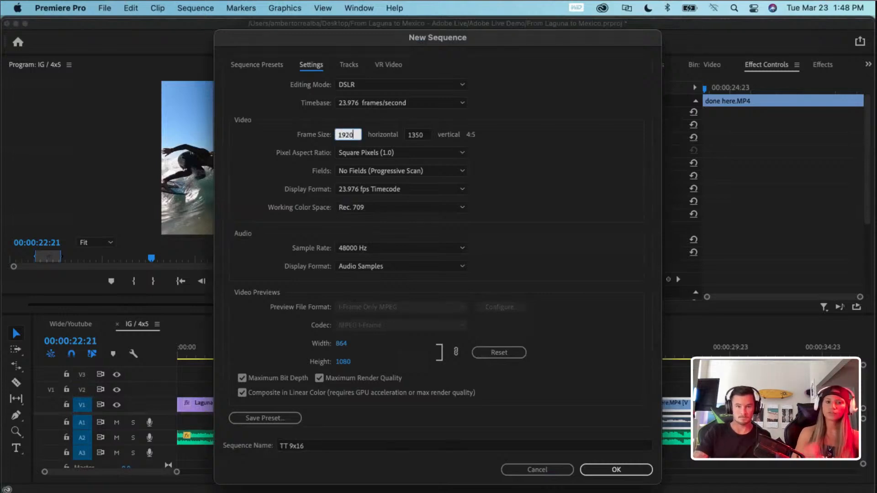
double_click(416, 136)
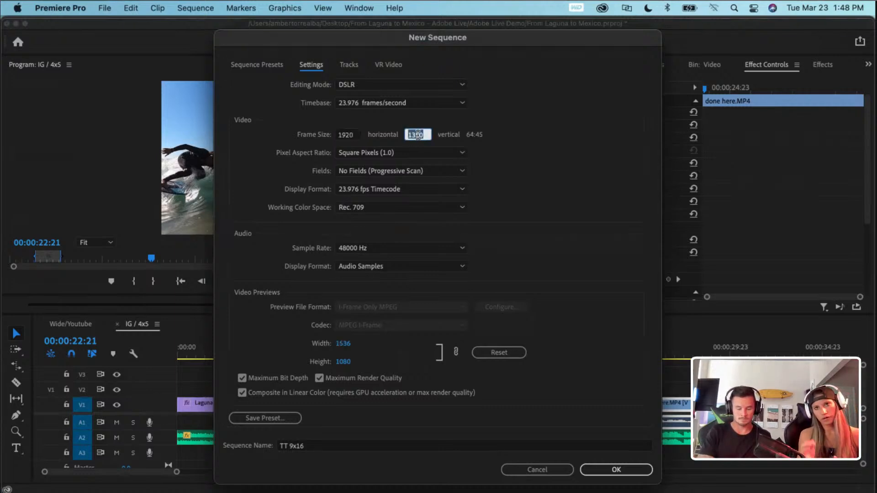
type("1920")
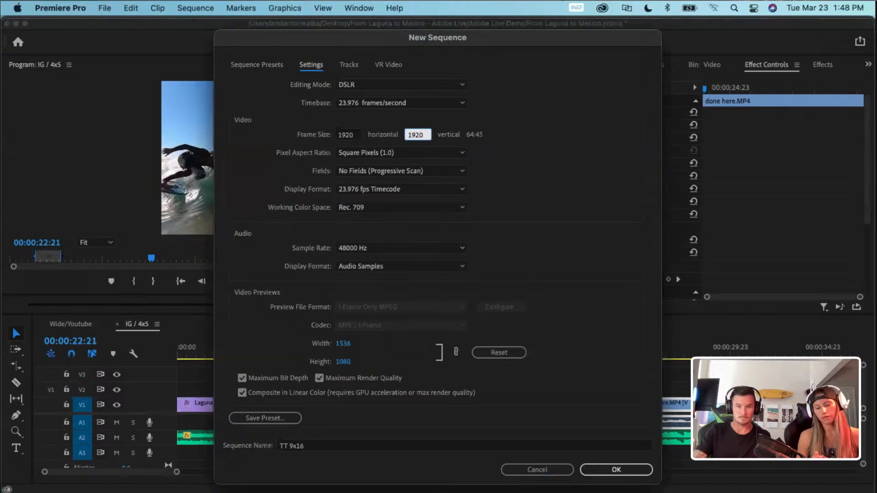
double_click(350, 134)
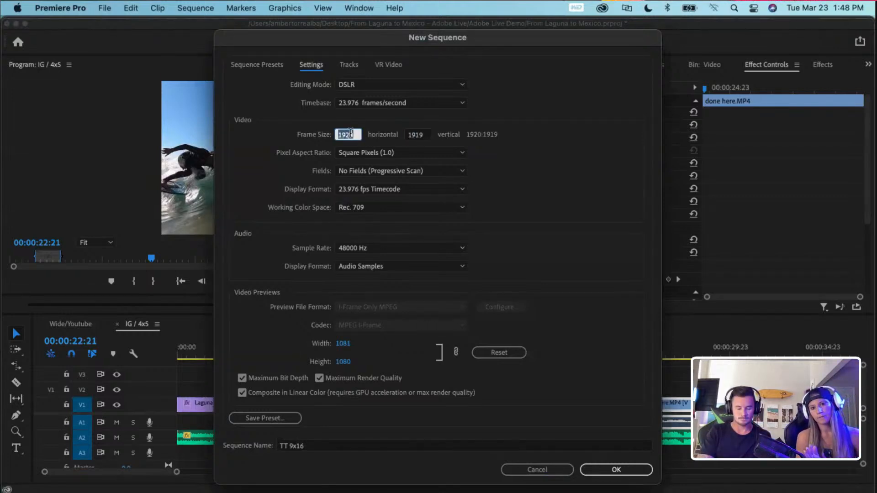
type("1080")
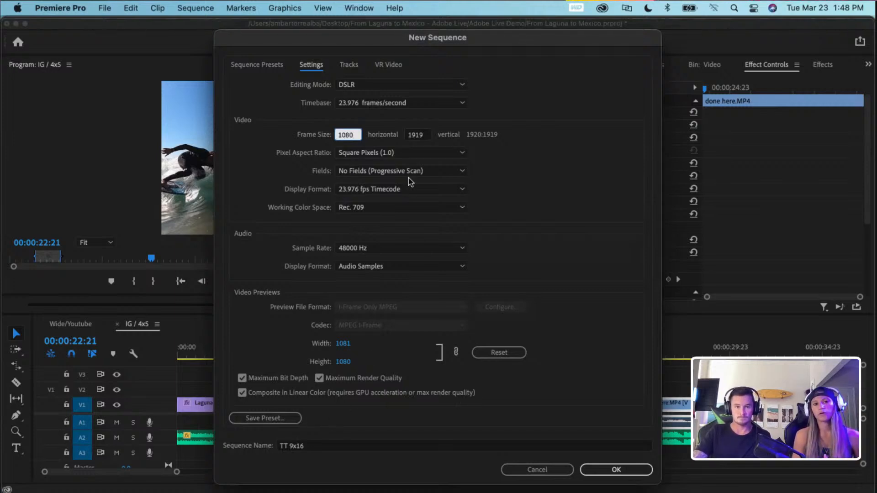
- Save the sequence settings as a custom preset named TT 9x16
left_click(280, 418)
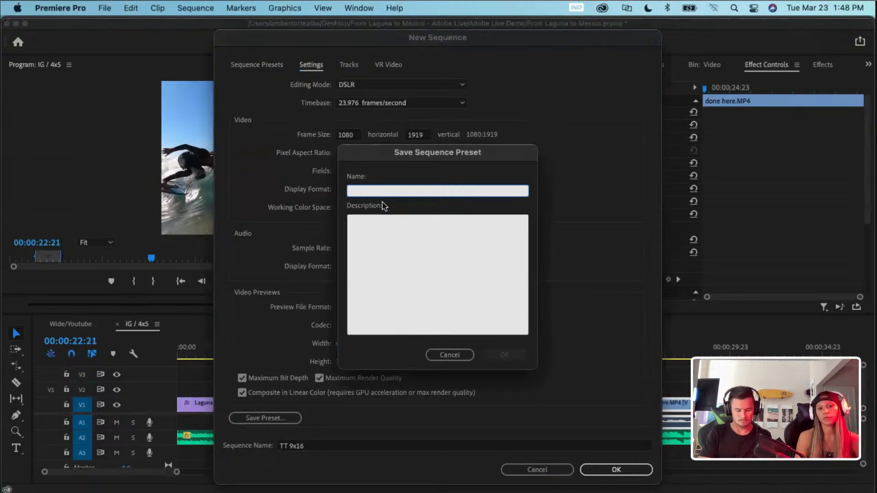
type("TT 9")
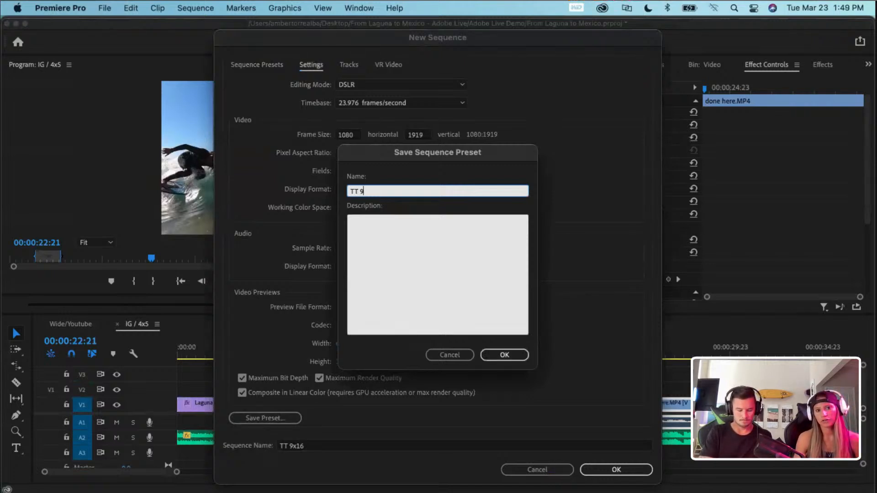
type("x16")
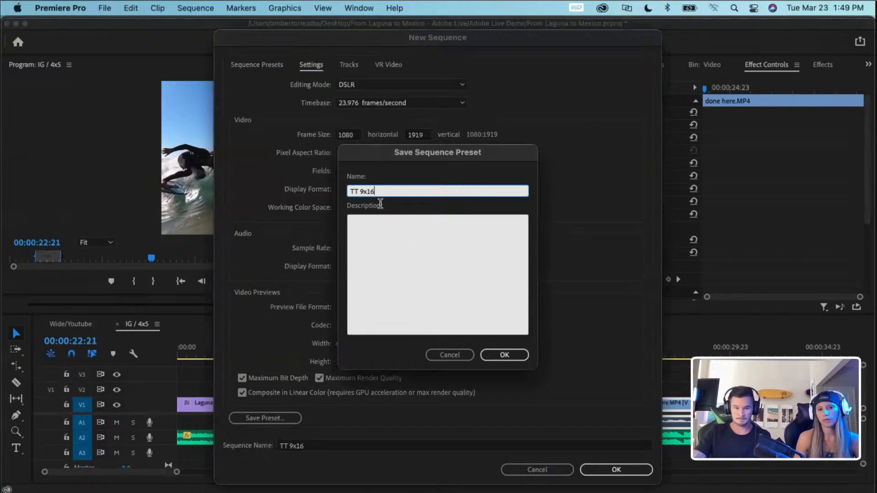
left_click(506, 354)
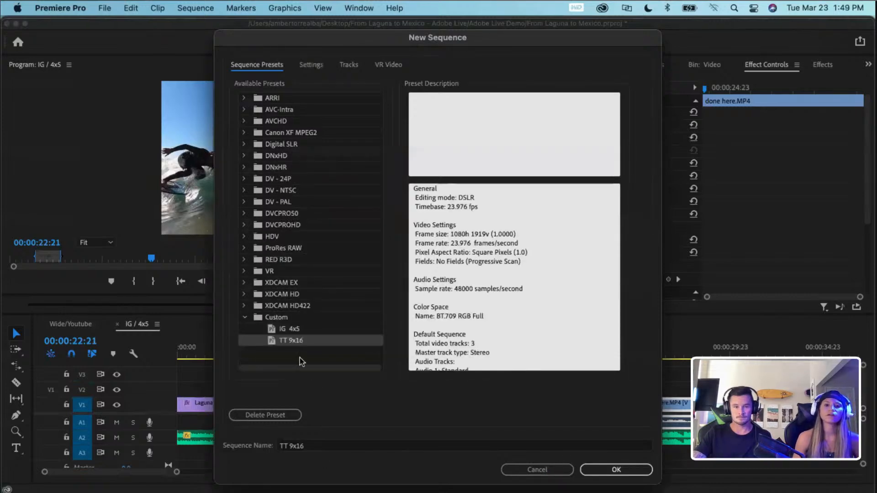
- Create the TT 9x16 sequence and paste the copied clips at its start
left_click(638, 470)
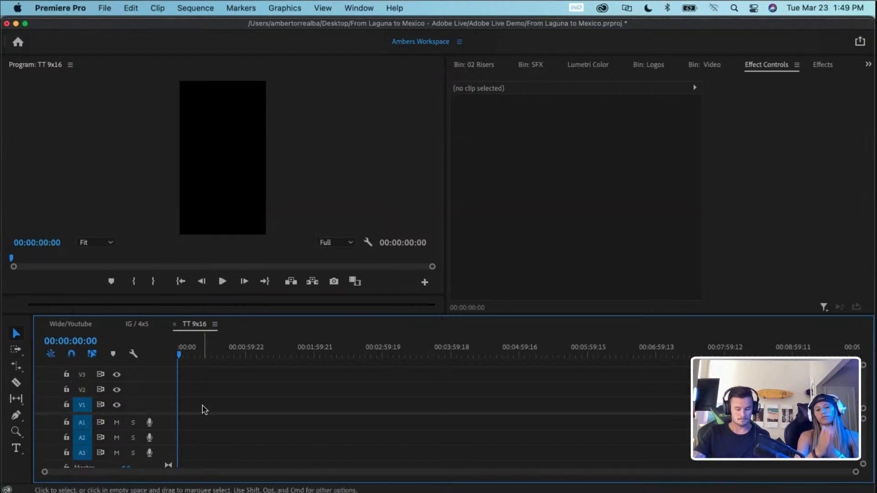
key("super+v")
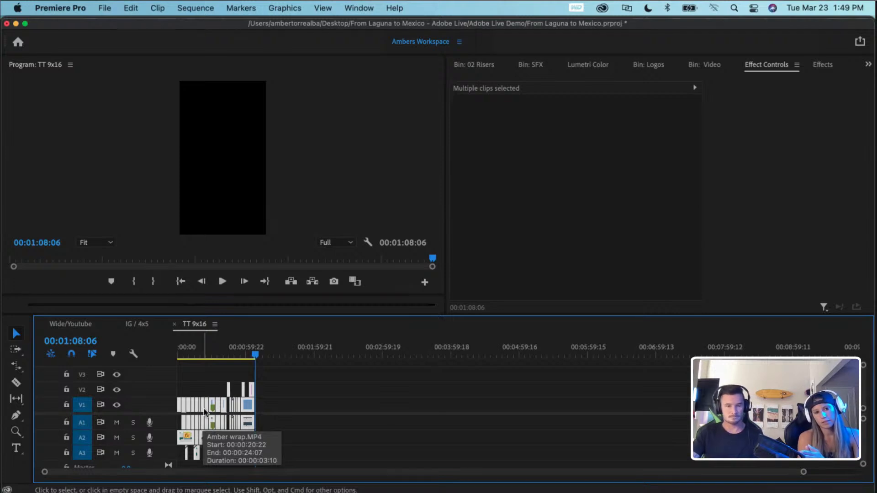
- Check how the beach clip near 00:00:05:08 fills the vertical frame, locate the Auto Reframe effect, and select the clip
scroll(203, 408, "up", 5)
scroll(203, 408, "up", 3)
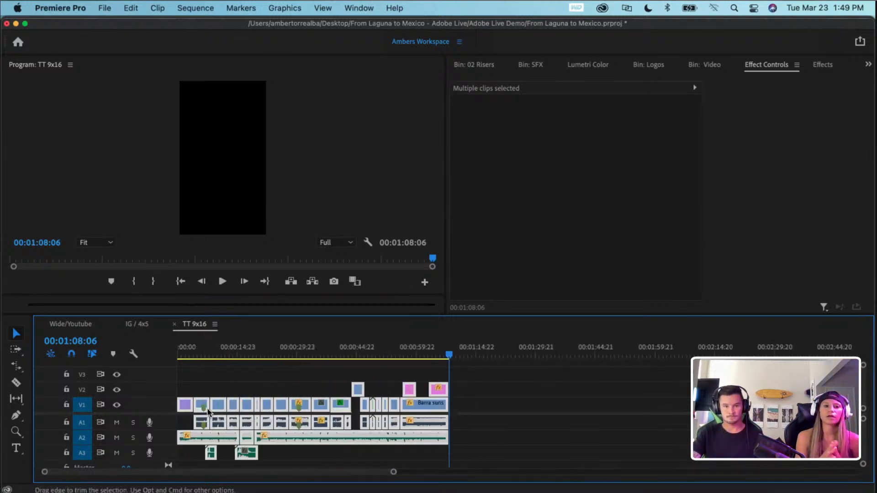
left_click_drag(188, 353, 199, 351)
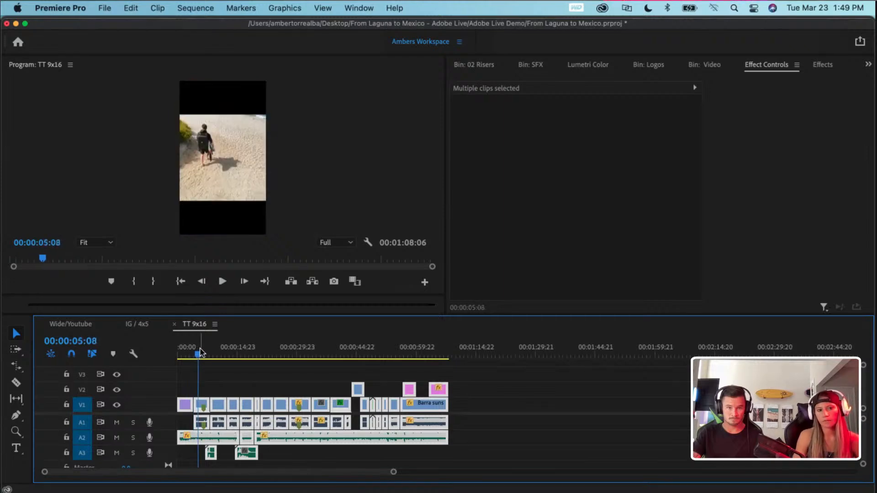
left_click(230, 143)
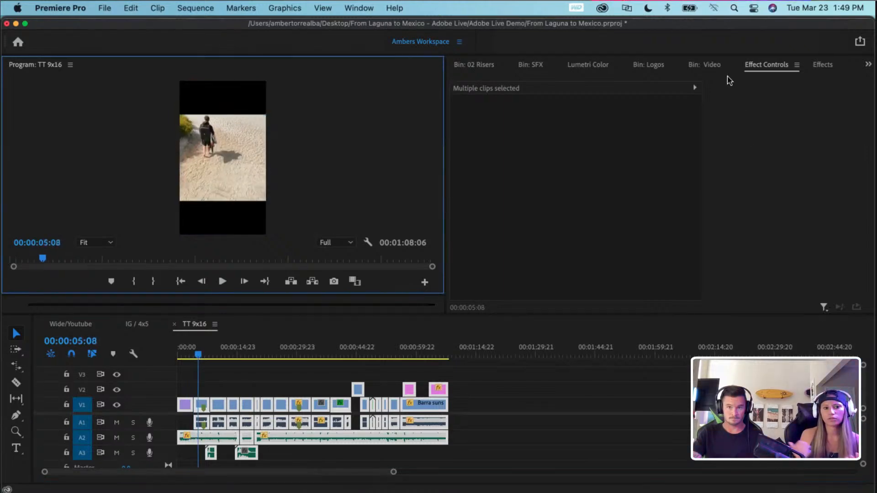
left_click(821, 66)
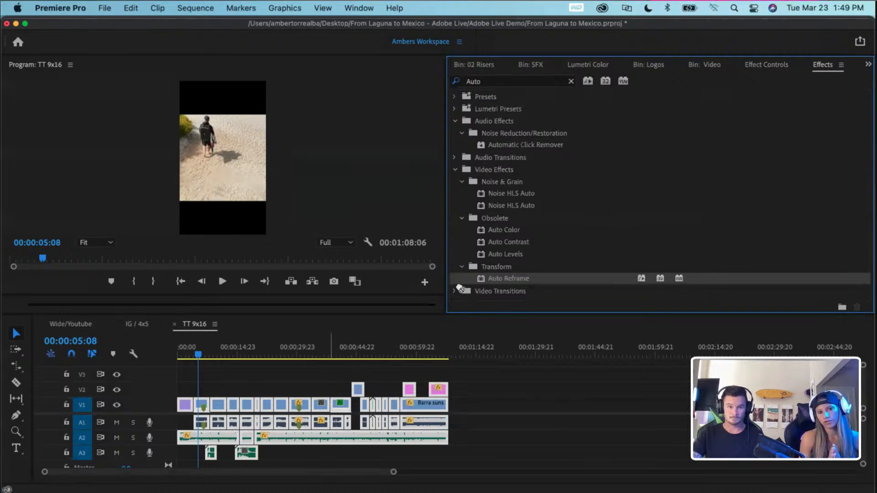
left_click(201, 402)
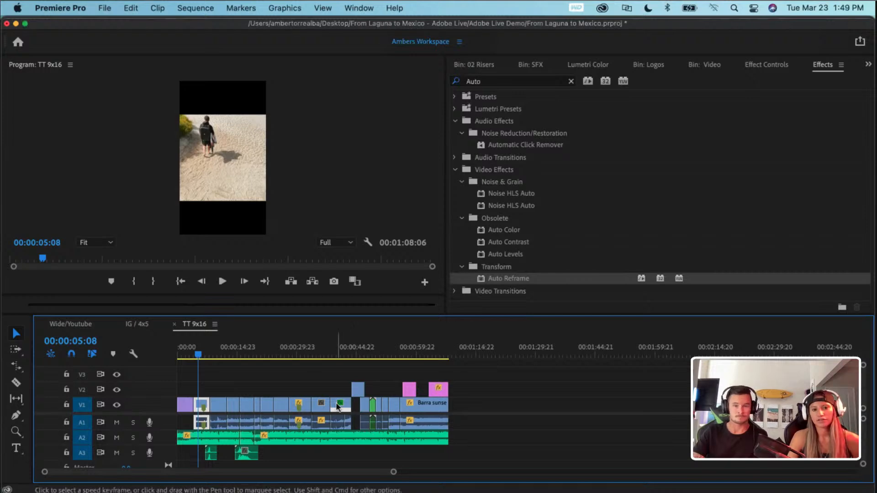
left_click(245, 370)
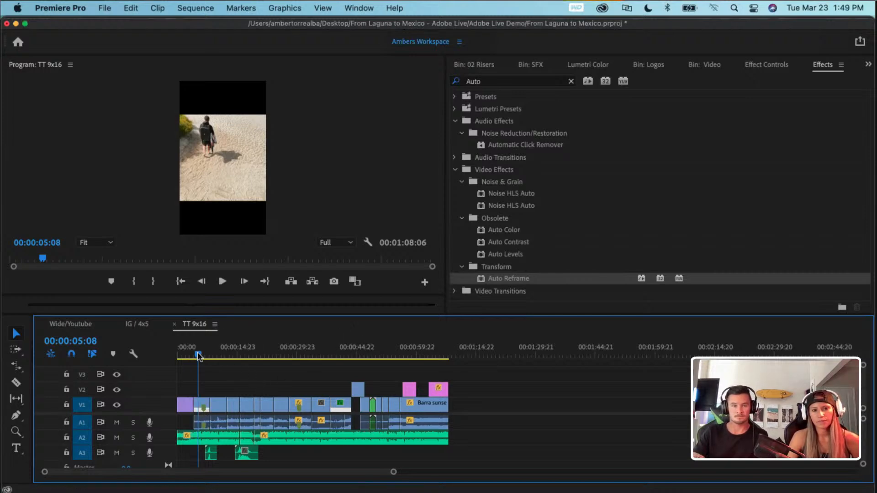
- Delete every clip in the TT 9x16 sequence except the surfing clip at 00:00:36:03
left_click_drag(201, 355, 321, 394)
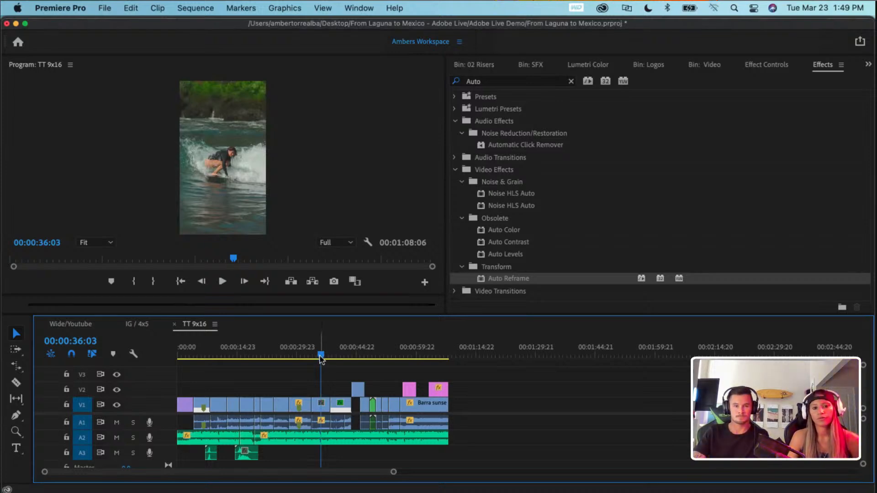
left_click_drag(343, 383, 452, 434)
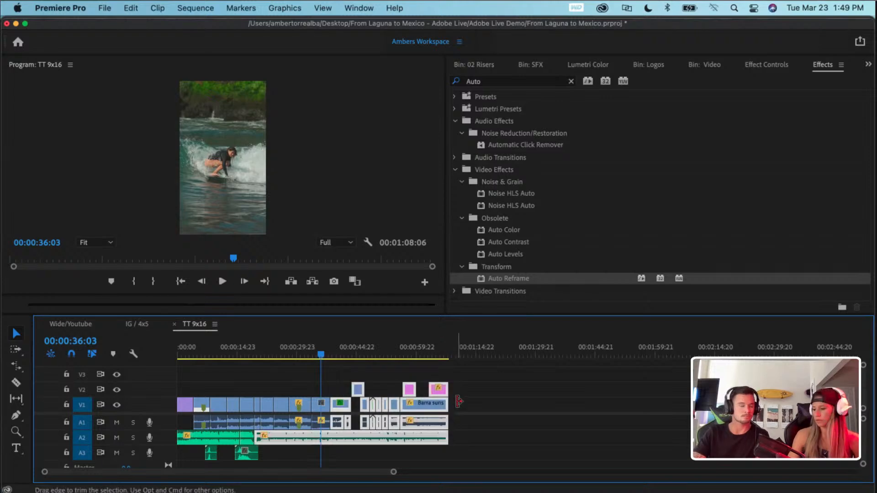
key("Delete")
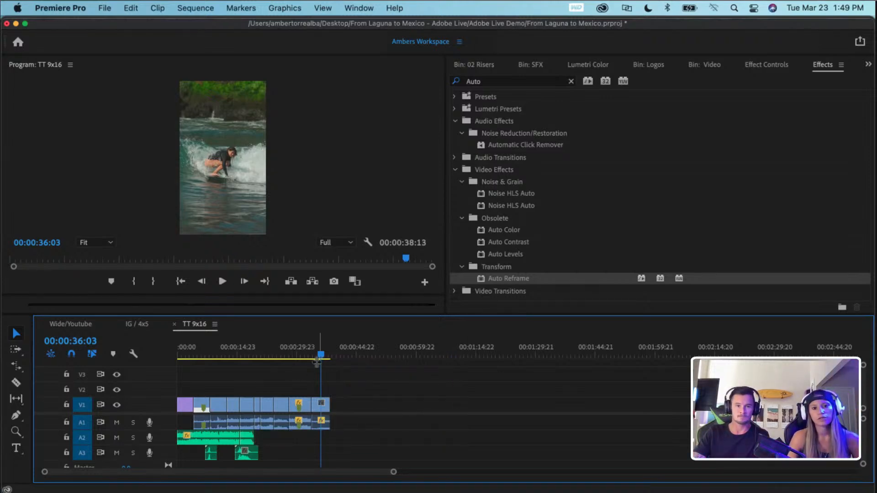
left_click_drag(295, 378, 171, 460)
key("Delete")
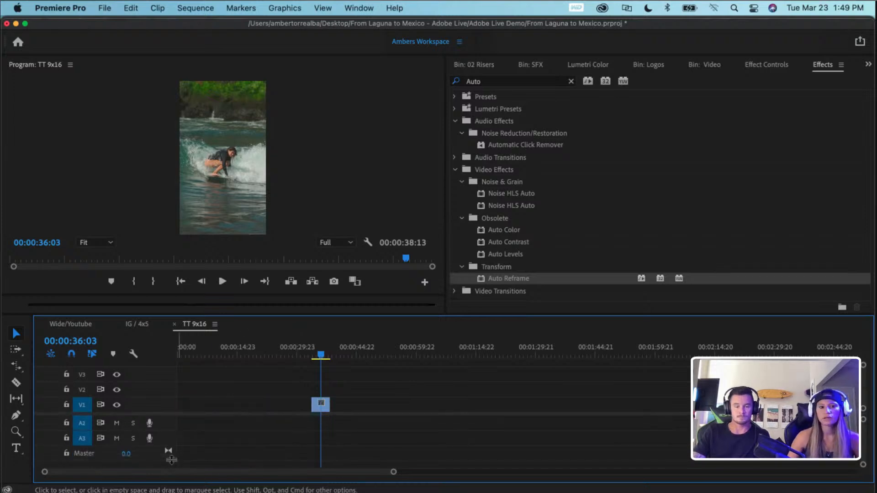
- Move the remaining surfing clip to the start of the sequence and play it back
left_click(319, 406)
left_click_drag(320, 406, 186, 405)
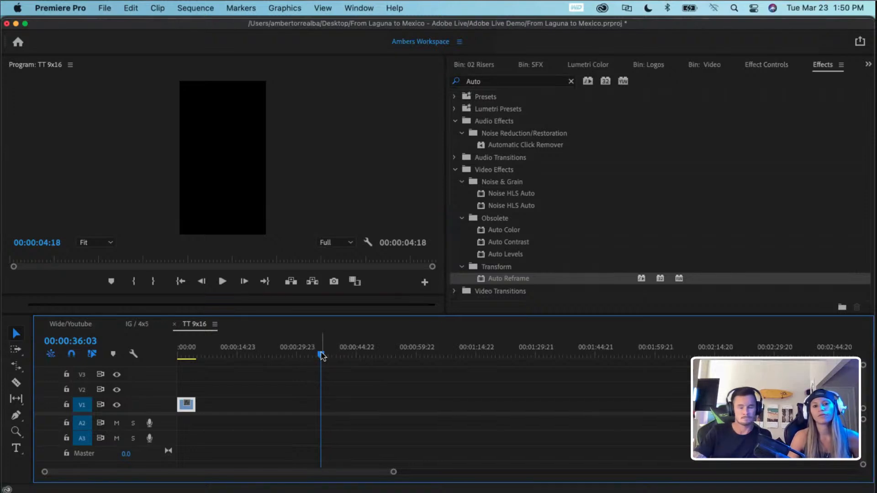
left_click_drag(321, 354, 163, 356)
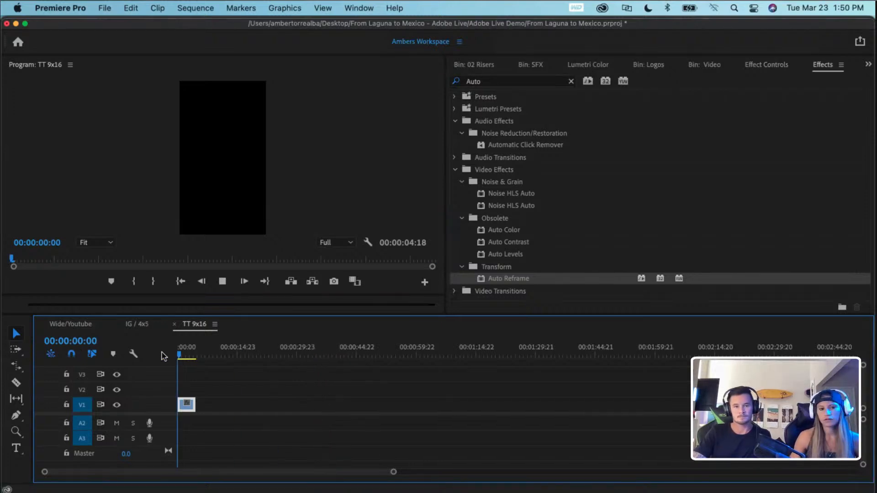
key("space")
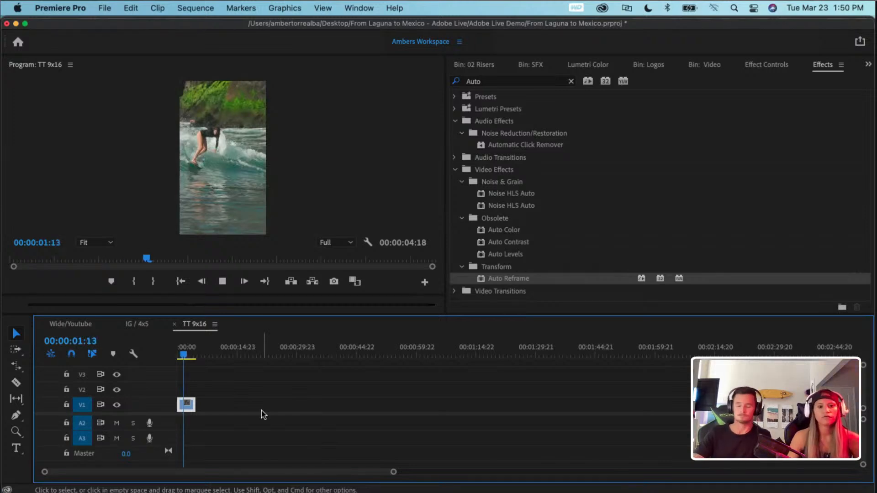
key("space")
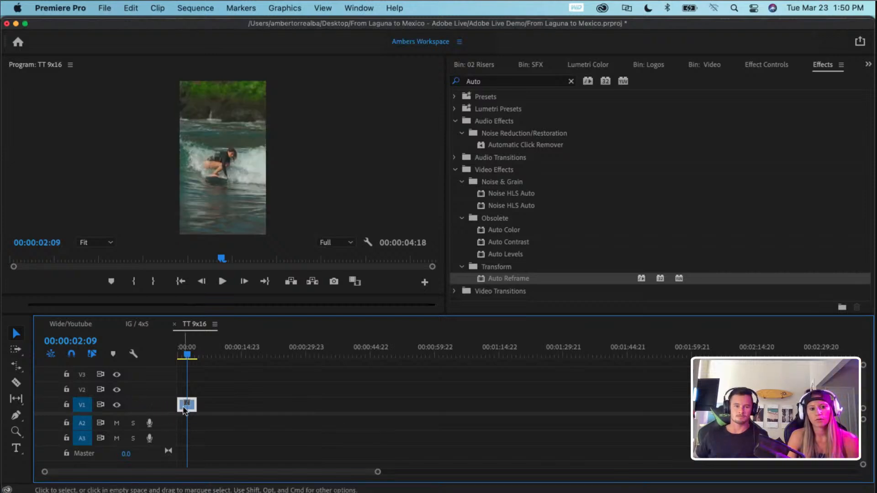
- Extend the surfing clip with its earlier footage to 00:00:07:11, set it back at the sequence start, and play it
mouse_move(183, 407)
left_mouse_down()
mouse_move(288, 410)
mouse_move(190, 406)
left_mouse_up()
left_click_drag(289, 405, 188, 404)
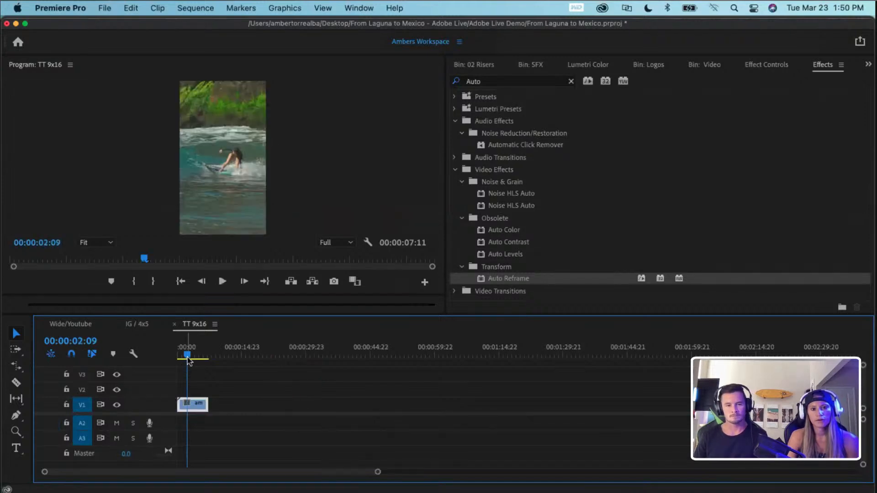
left_click_drag(188, 359, 167, 357)
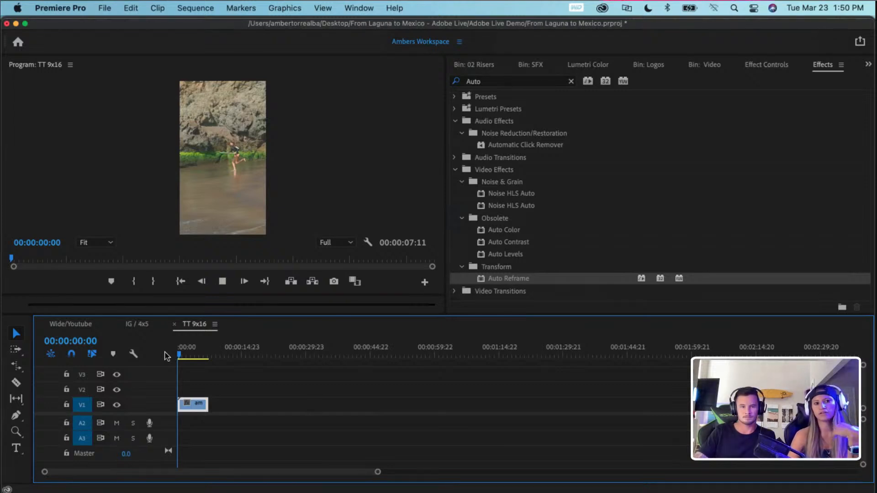
key("space")
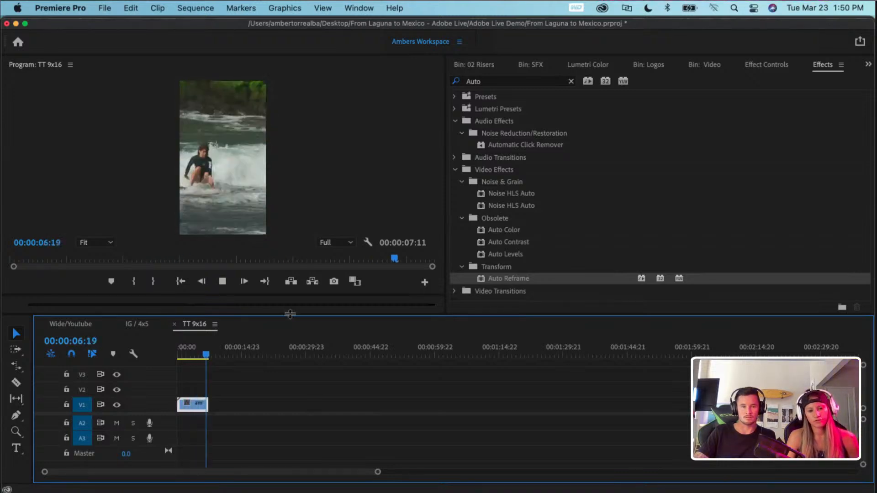
- Set the program playback resolution to 1/2, replay the surfing clip, and return the playhead to near the start
left_click(336, 242)
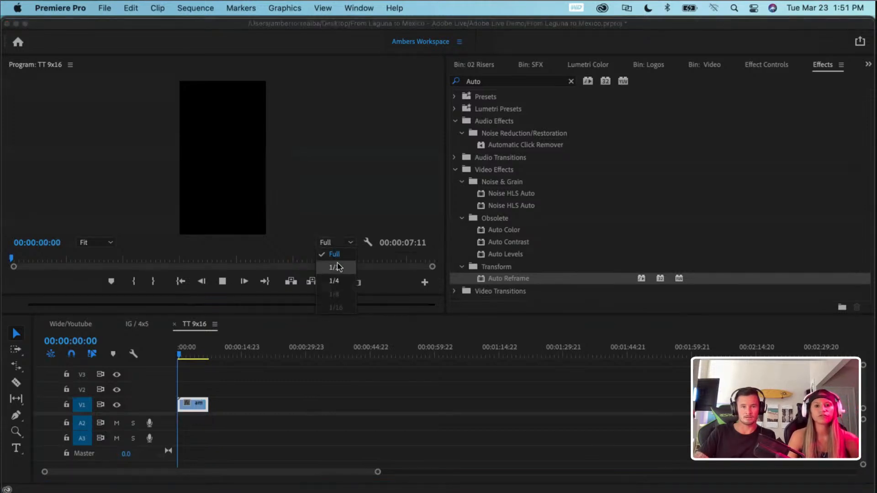
left_click(336, 268)
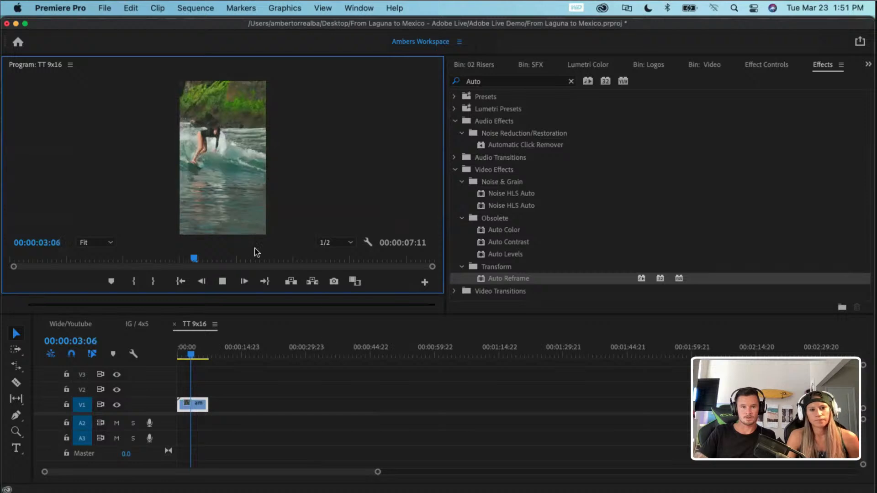
key("space")
left_click(37, 264)
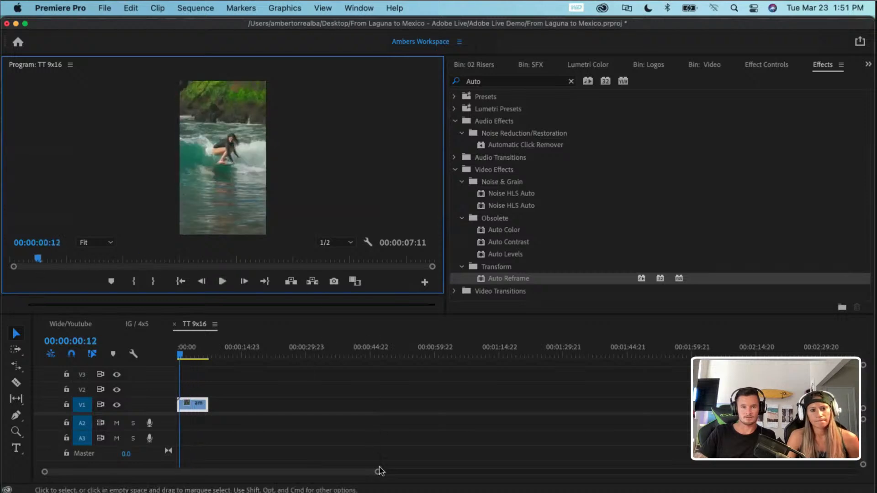
key("space")
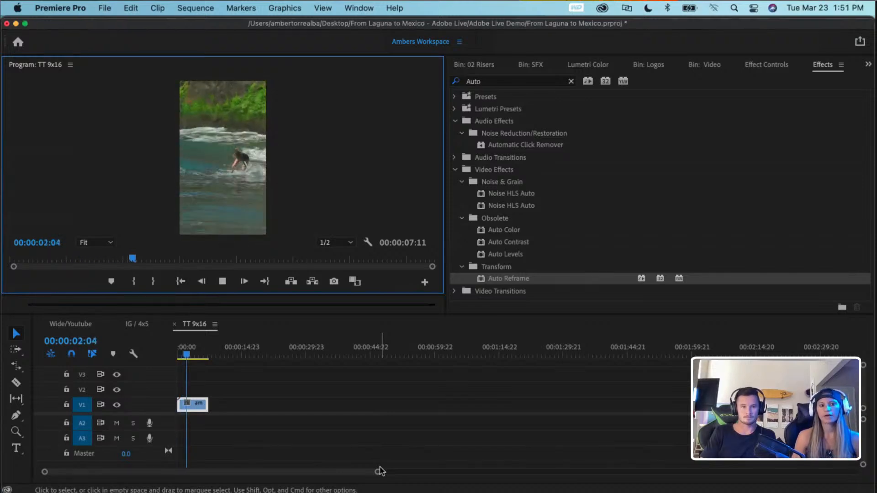
key("space")
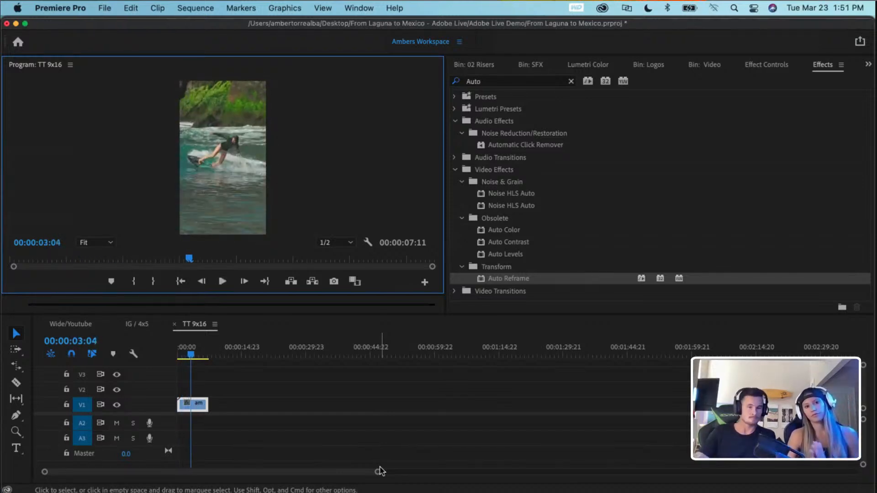
left_click_drag(194, 357, 179, 355)
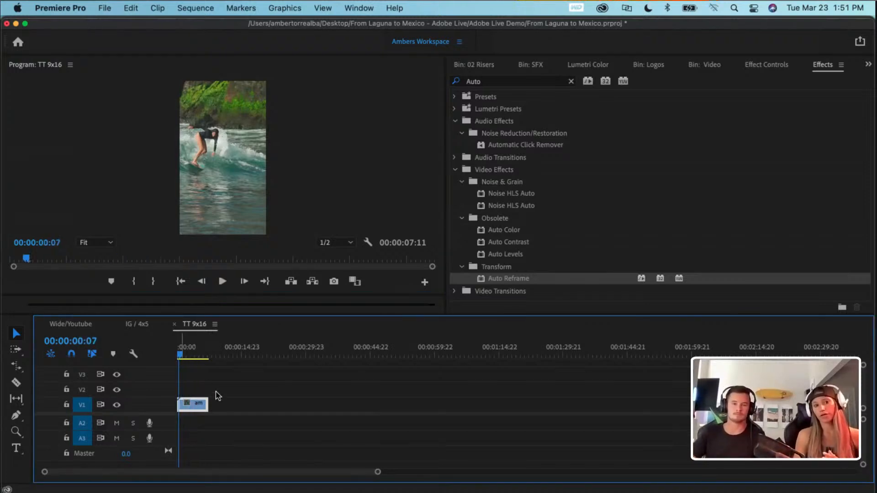
- Deselect the clip and make the V1 track taller in the timeline
left_click(229, 416)
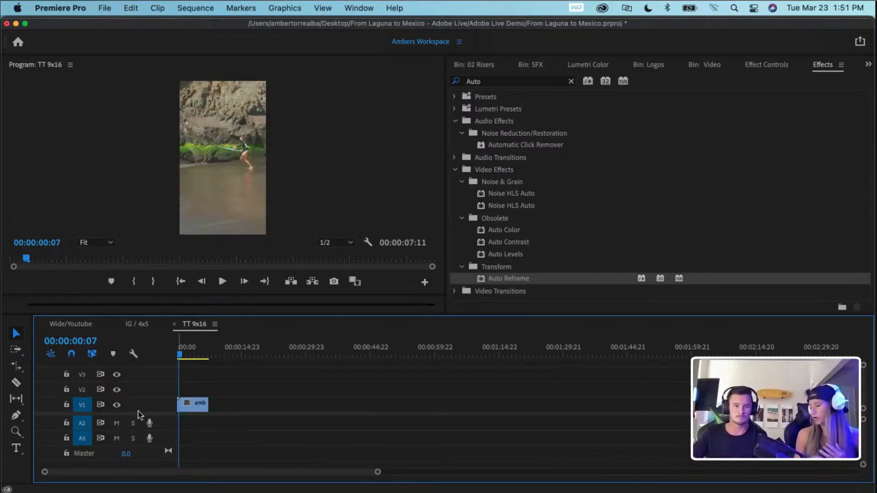
left_click_drag(141, 414, 142, 423)
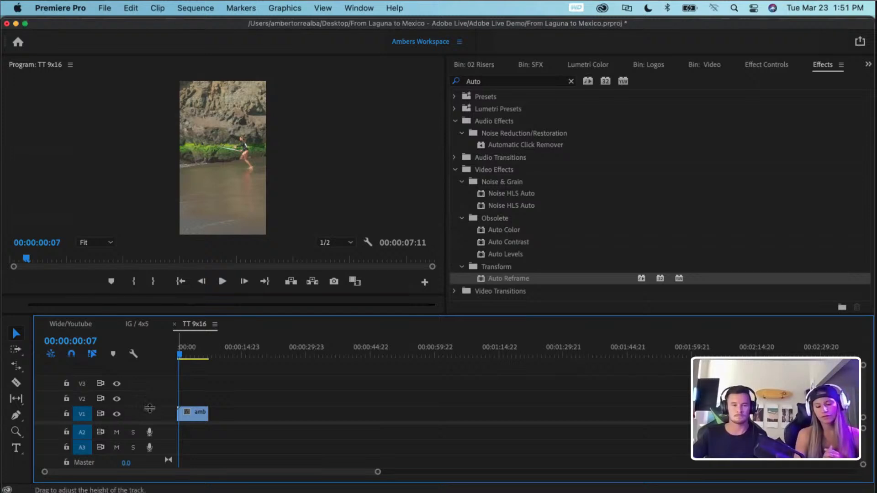
left_click_drag(149, 408, 149, 397)
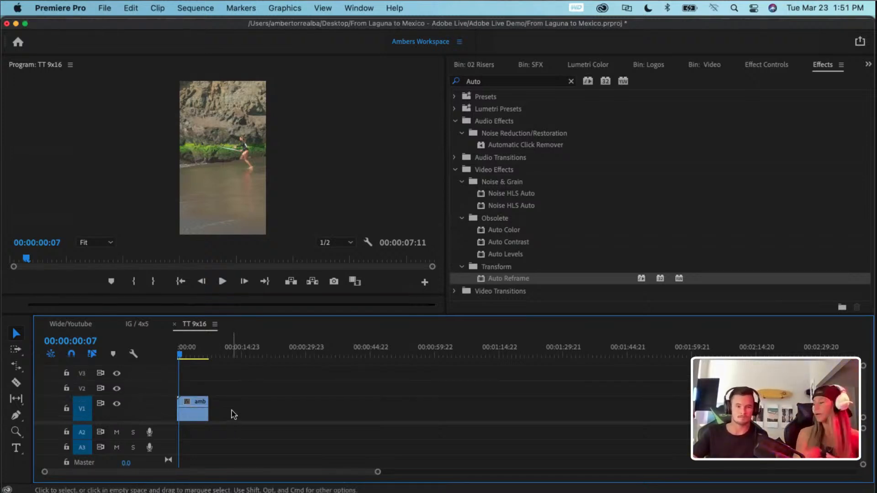
scroll(233, 414, "right", 2)
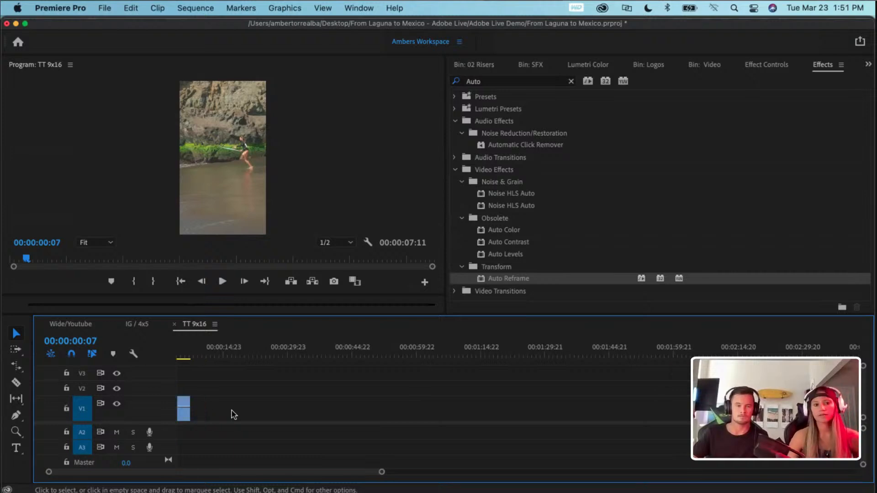
- Undo the extending and moving of the surfing clip and the deletion of the clips before it
left_click(179, 409)
key("super+z")
key("super+z")
key("super+z")
key("super+z")
key("super+z")
key("super+z")
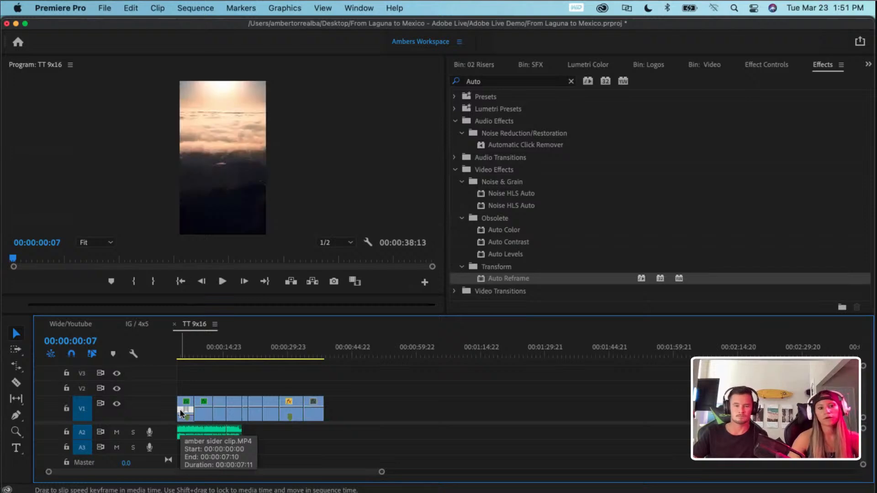
- Scrub through the restored clips to 00:00:36:00 and undo the deletion of the clips after the surfing clip
key("minus")
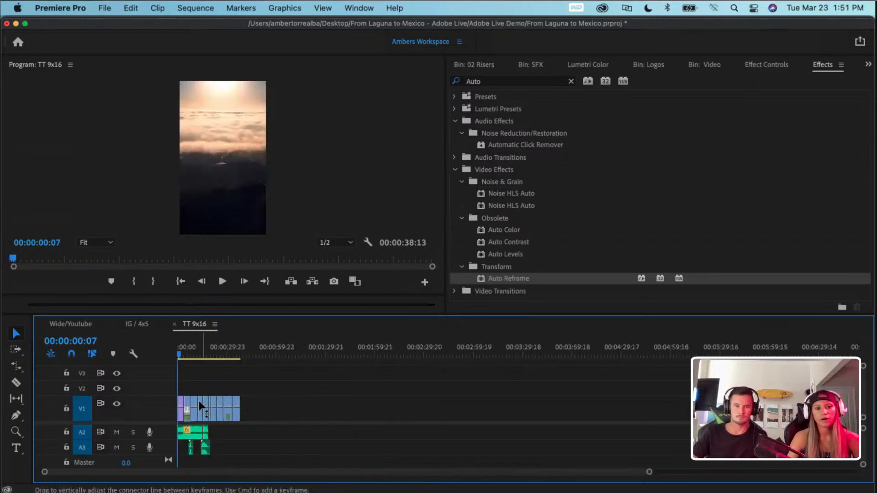
key("equal")
key("equal")
key("equal")
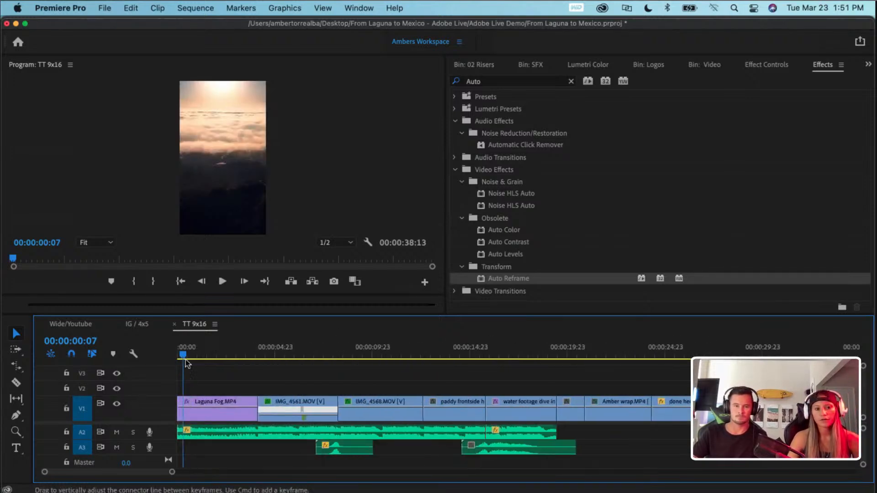
left_click_drag(182, 354, 212, 354)
left_click_drag(232, 394, 384, 431)
key("minus")
key("minus")
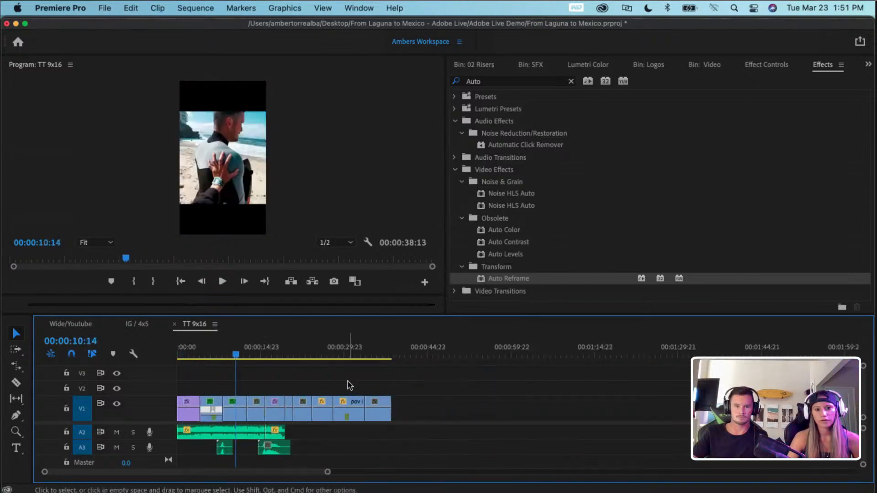
left_click_drag(235, 358, 377, 381)
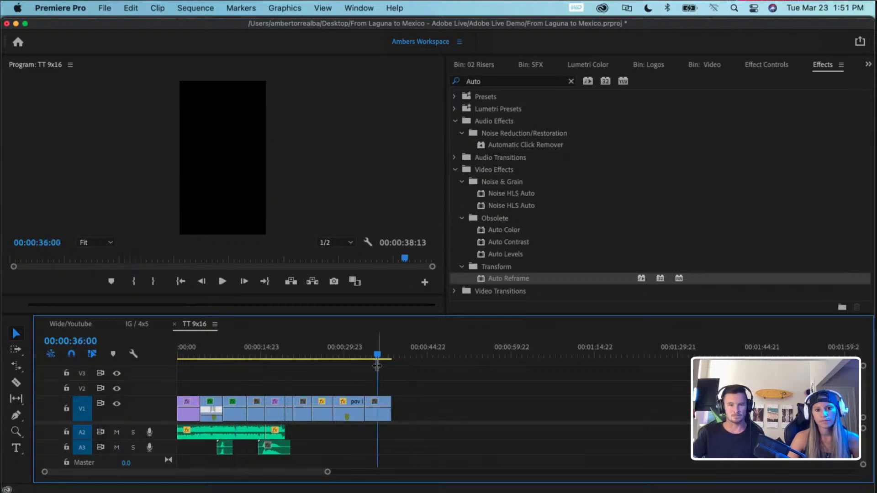
key("super+z")
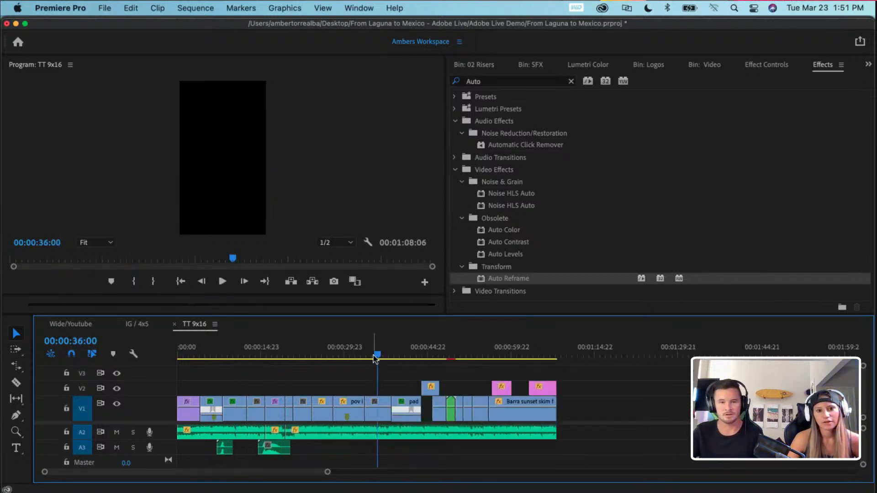
- Delete all clips before the Barra sunset skim clip, along with the music and sound effects on the audio tracks
left_click_drag(377, 356, 365, 416)
left_click_drag(219, 391, 172, 412)
key("Delete")
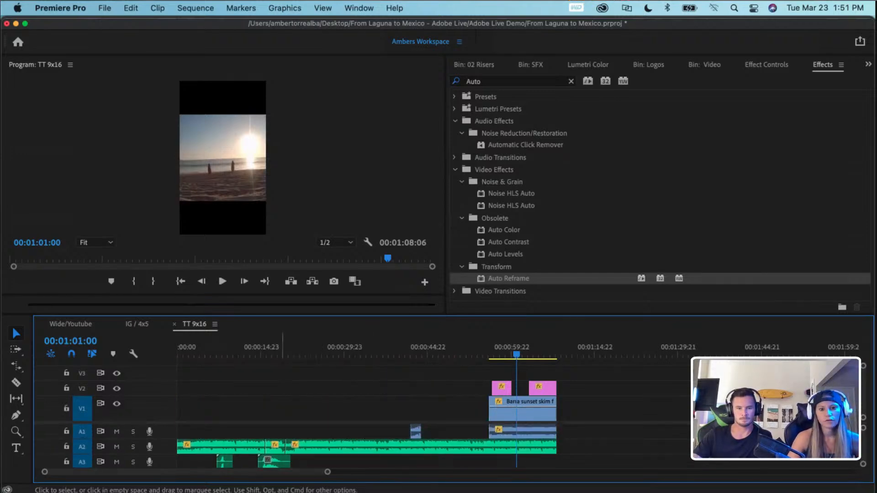
left_click_drag(446, 425, 138, 460)
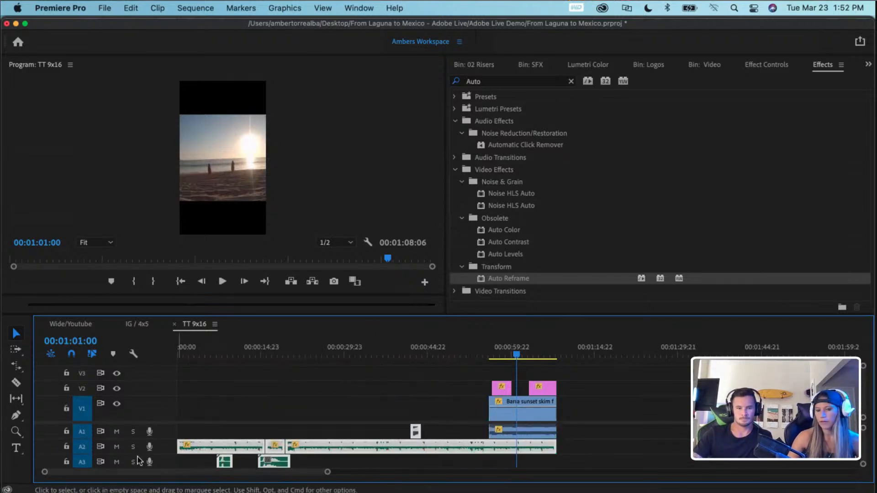
key("Delete")
scroll(420, 400, "right", 5)
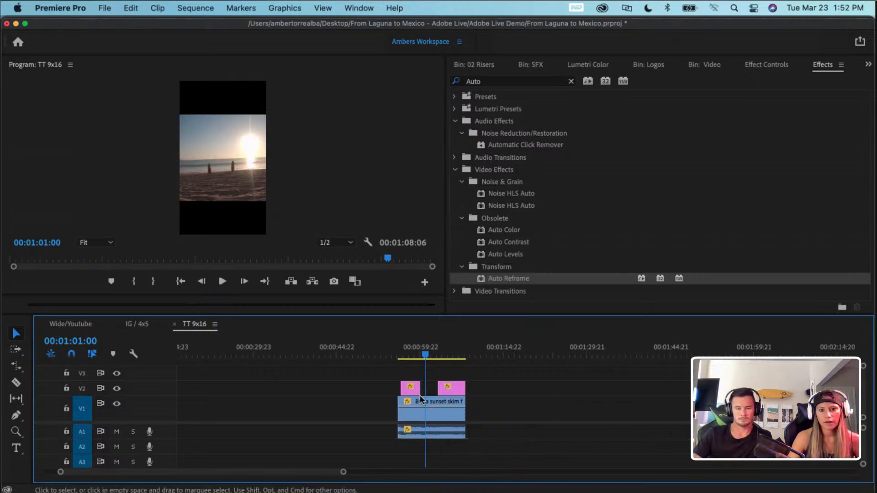
- Set the Barra sunset skim clip's Scale to 129 so the footage fills the vertical frame
mouse_move(425, 360)
left_mouse_down()
mouse_move(405, 363)
mouse_move(433, 366)
left_mouse_up()
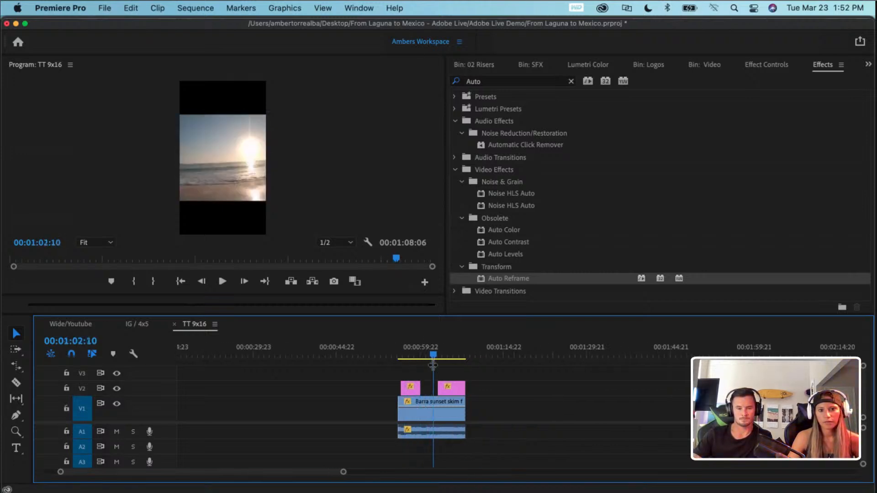
left_click(425, 413)
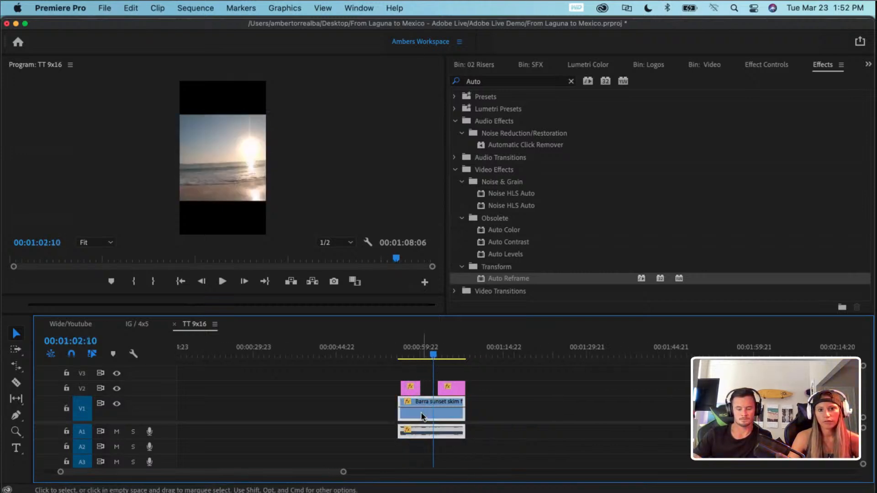
left_click(758, 64)
scroll(545, 202, "down", 3)
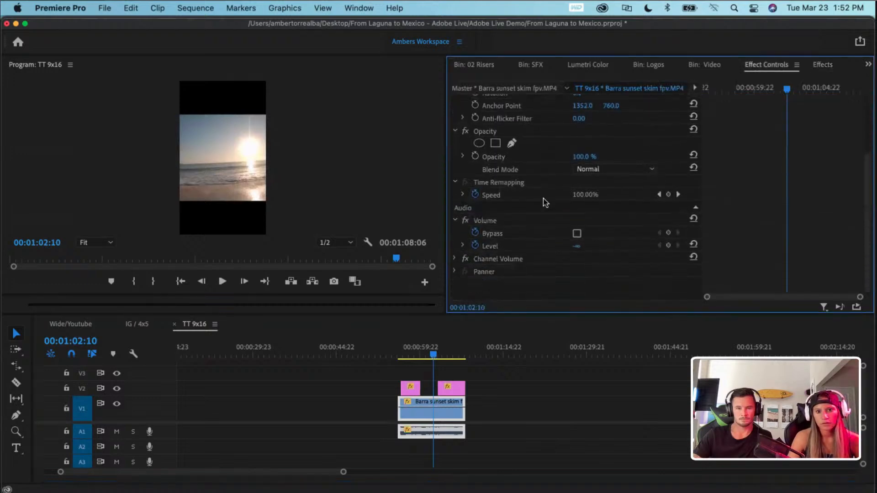
scroll(545, 202, "down", 1)
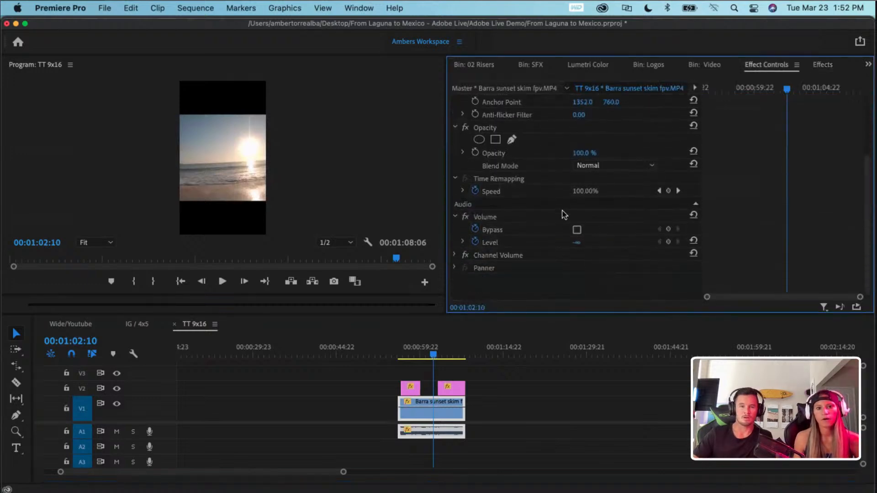
scroll(565, 215, "up", 1)
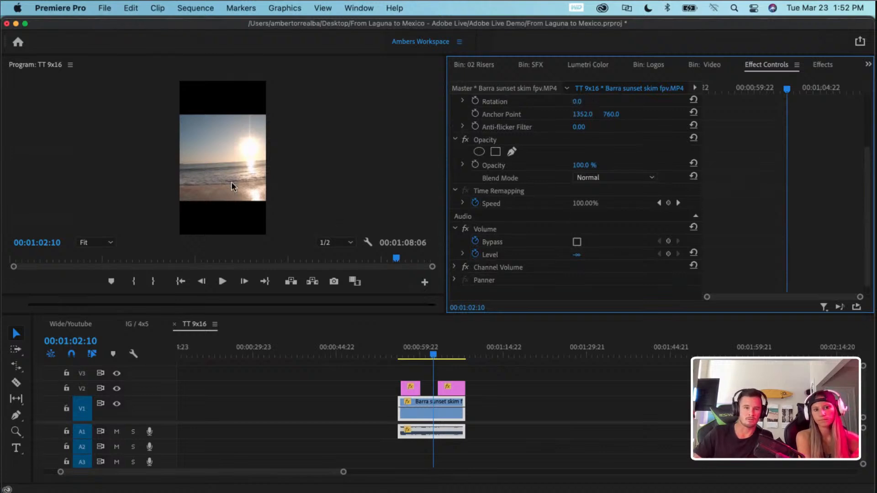
scroll(232, 190, "up", 1)
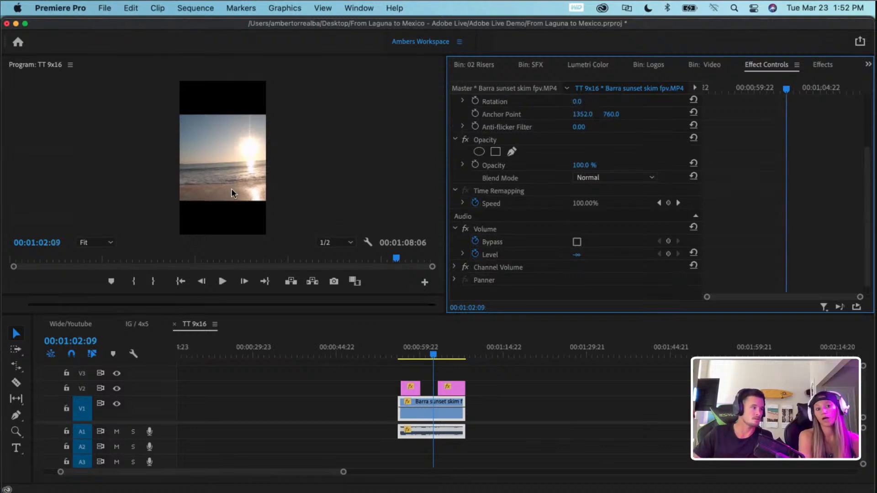
scroll(584, 155, "up", 3)
left_click(578, 140)
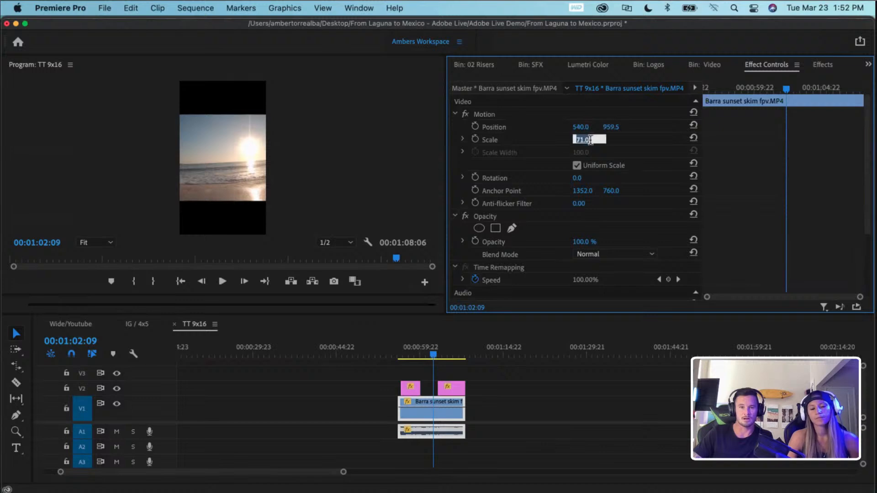
left_click(571, 143)
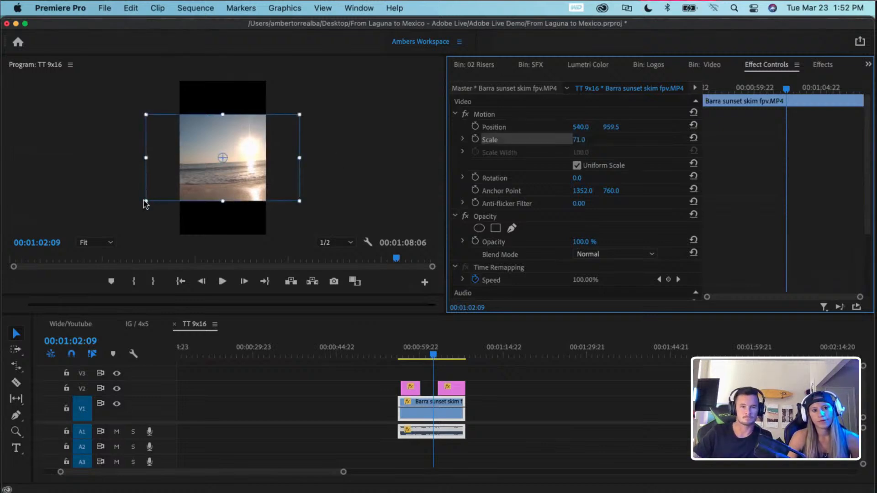
left_click(199, 201)
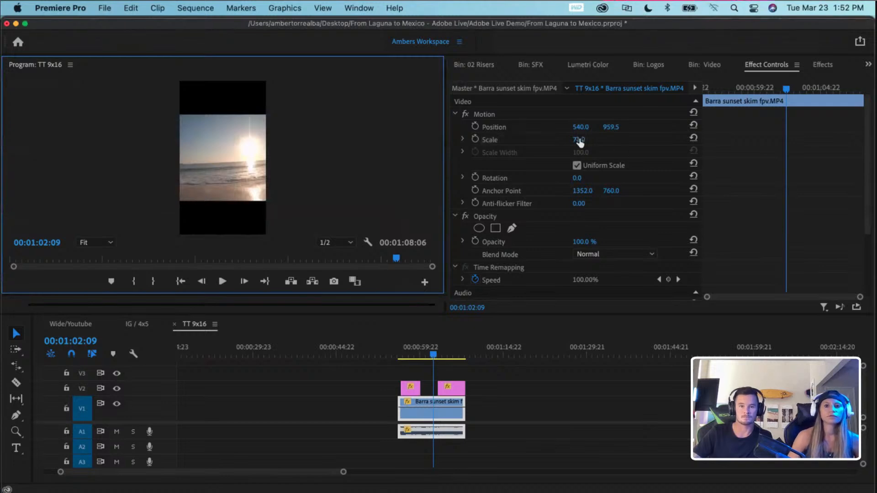
left_click_drag(579, 140, 604, 139)
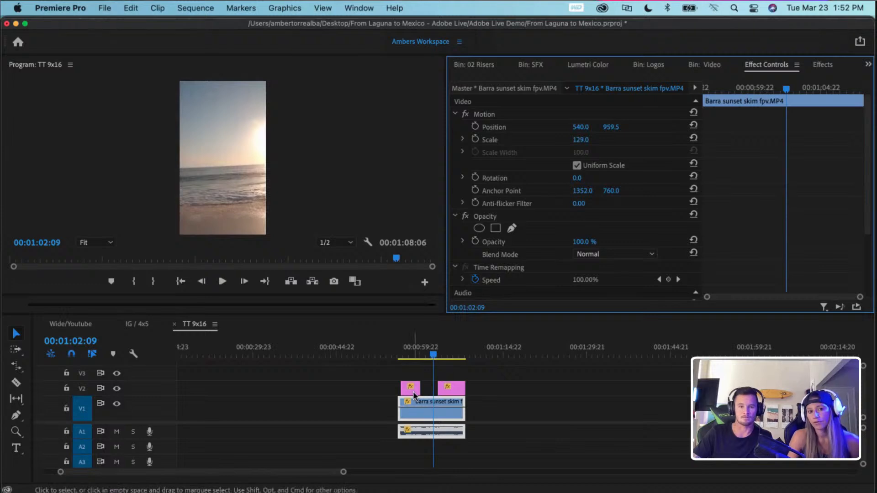
- Mute audio track A1 and play the rescaled Barra sunset skim clip from near its start
left_click(427, 355)
left_click_drag(425, 356, 399, 358)
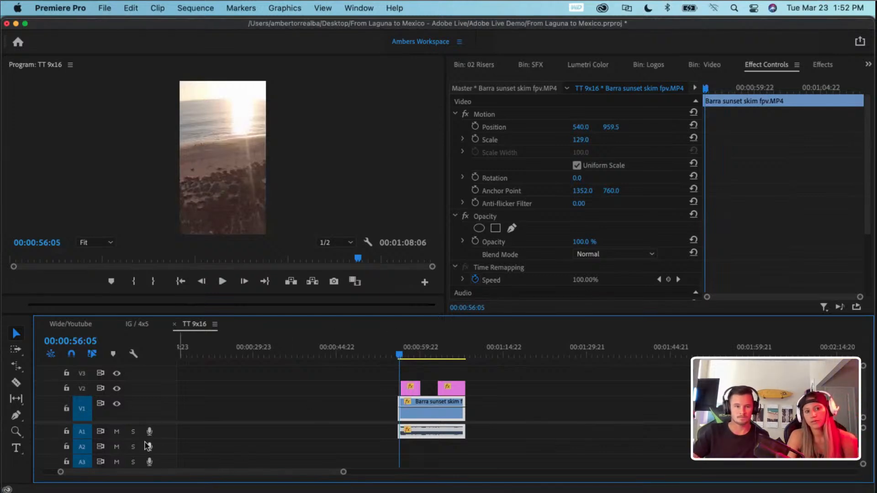
left_click(117, 432)
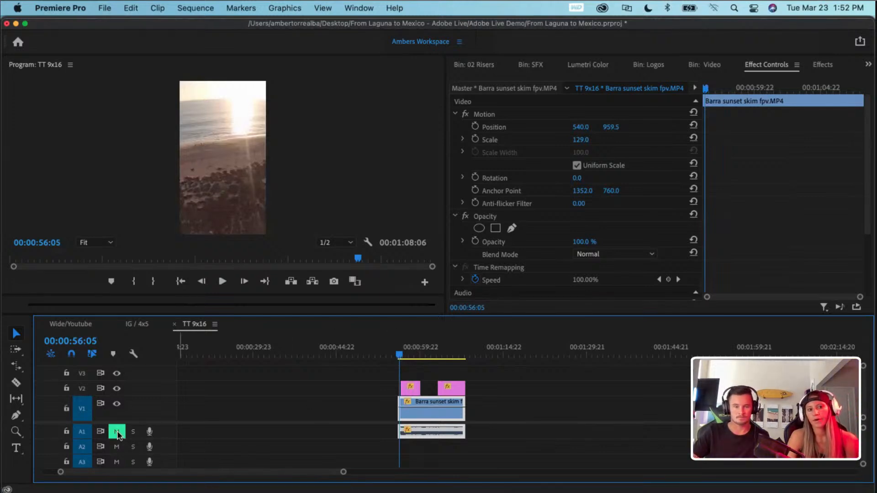
key("space")
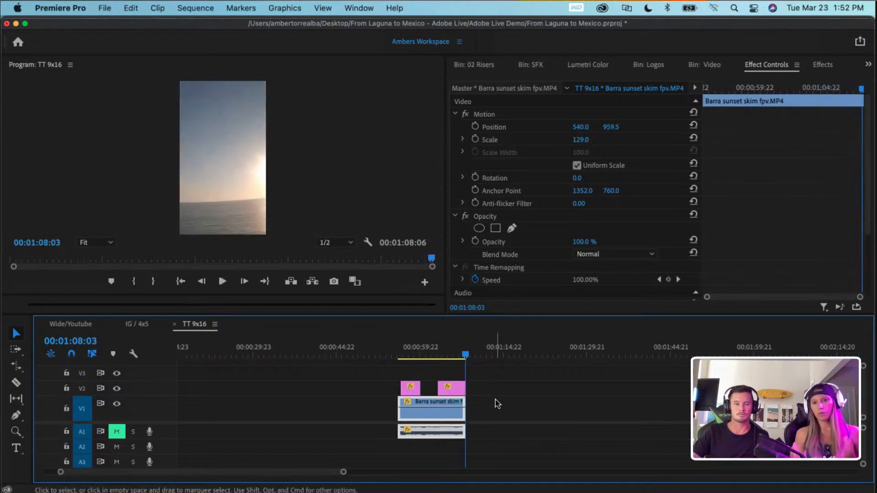
- Move the Barra sunset skim clip and the graphics above it together to the start of the sequence
left_click_drag(497, 374, 181, 424)
scroll(307, 414, "left", 3)
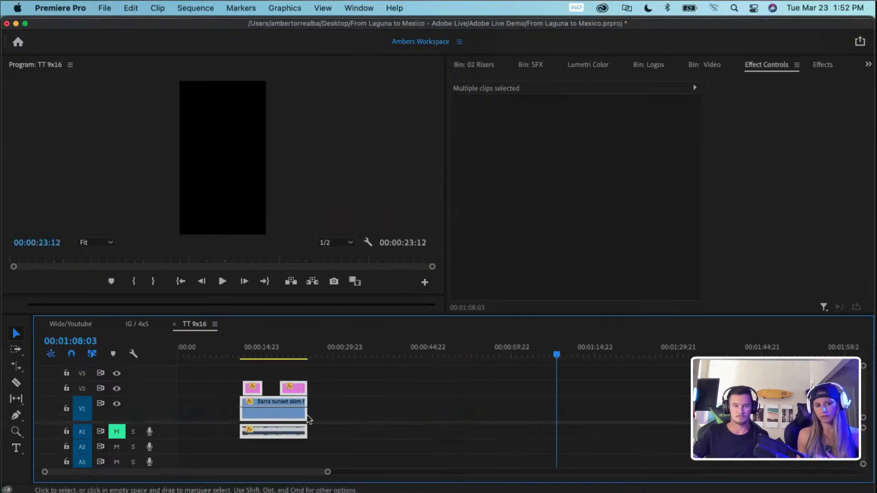
left_click_drag(293, 416, 237, 416)
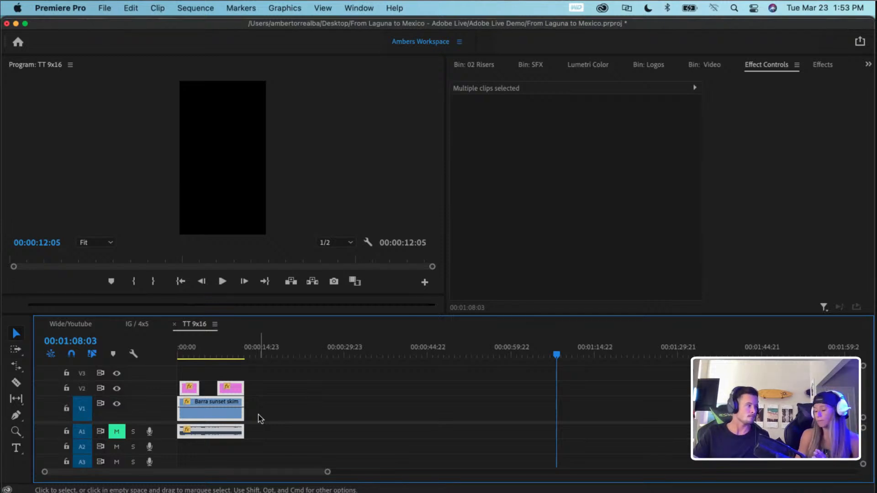
- Scrub through the IG / 4x5 sequence, return to the TT 9x16 sequence and bring its playhead to 00:00:01:10
left_click(137, 324)
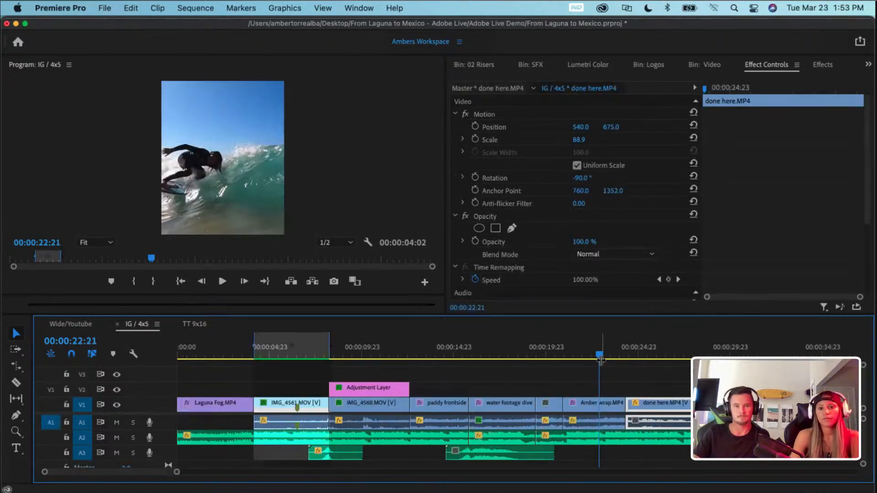
left_click_drag(533, 349, 254, 361)
left_click(195, 324)
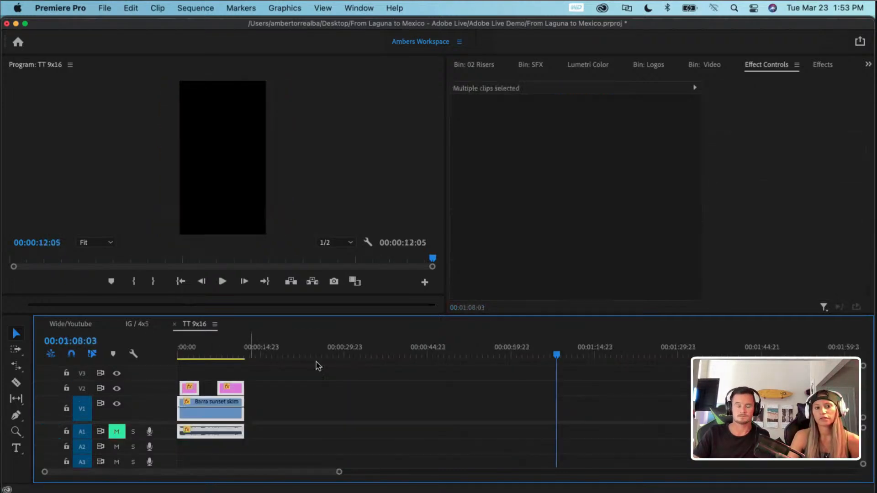
left_click_drag(557, 353, 213, 352)
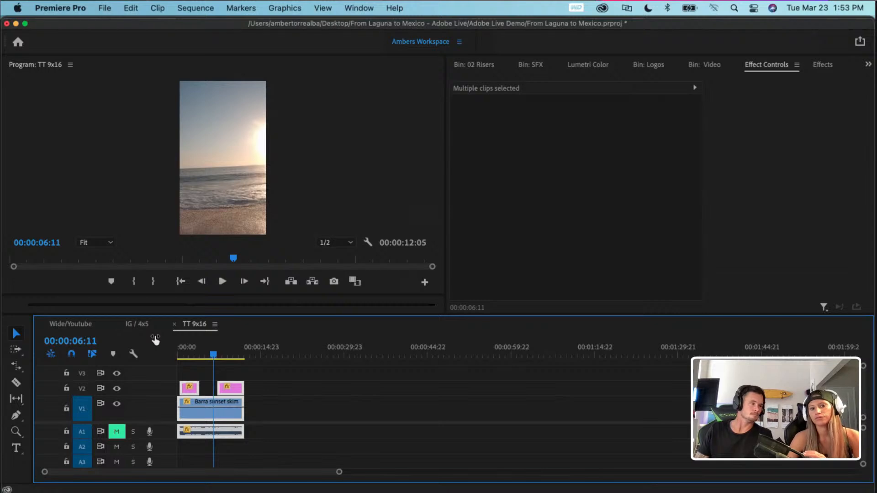
left_click_drag(213, 353, 185, 359)
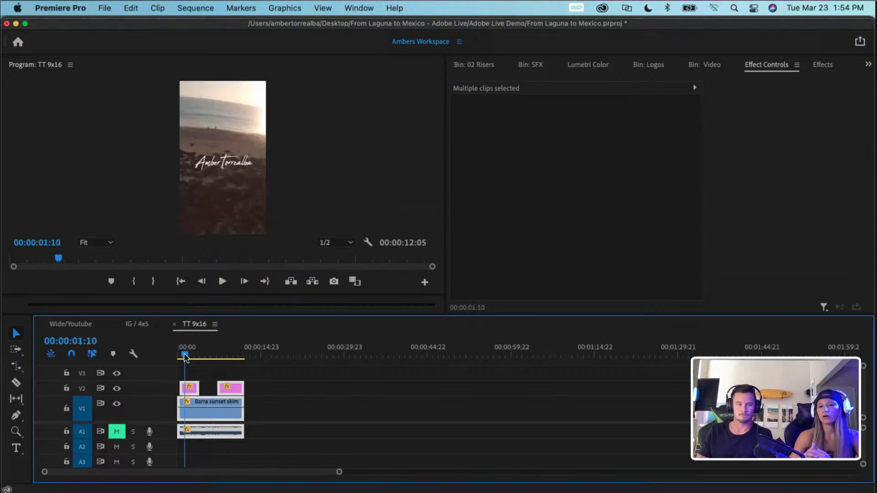